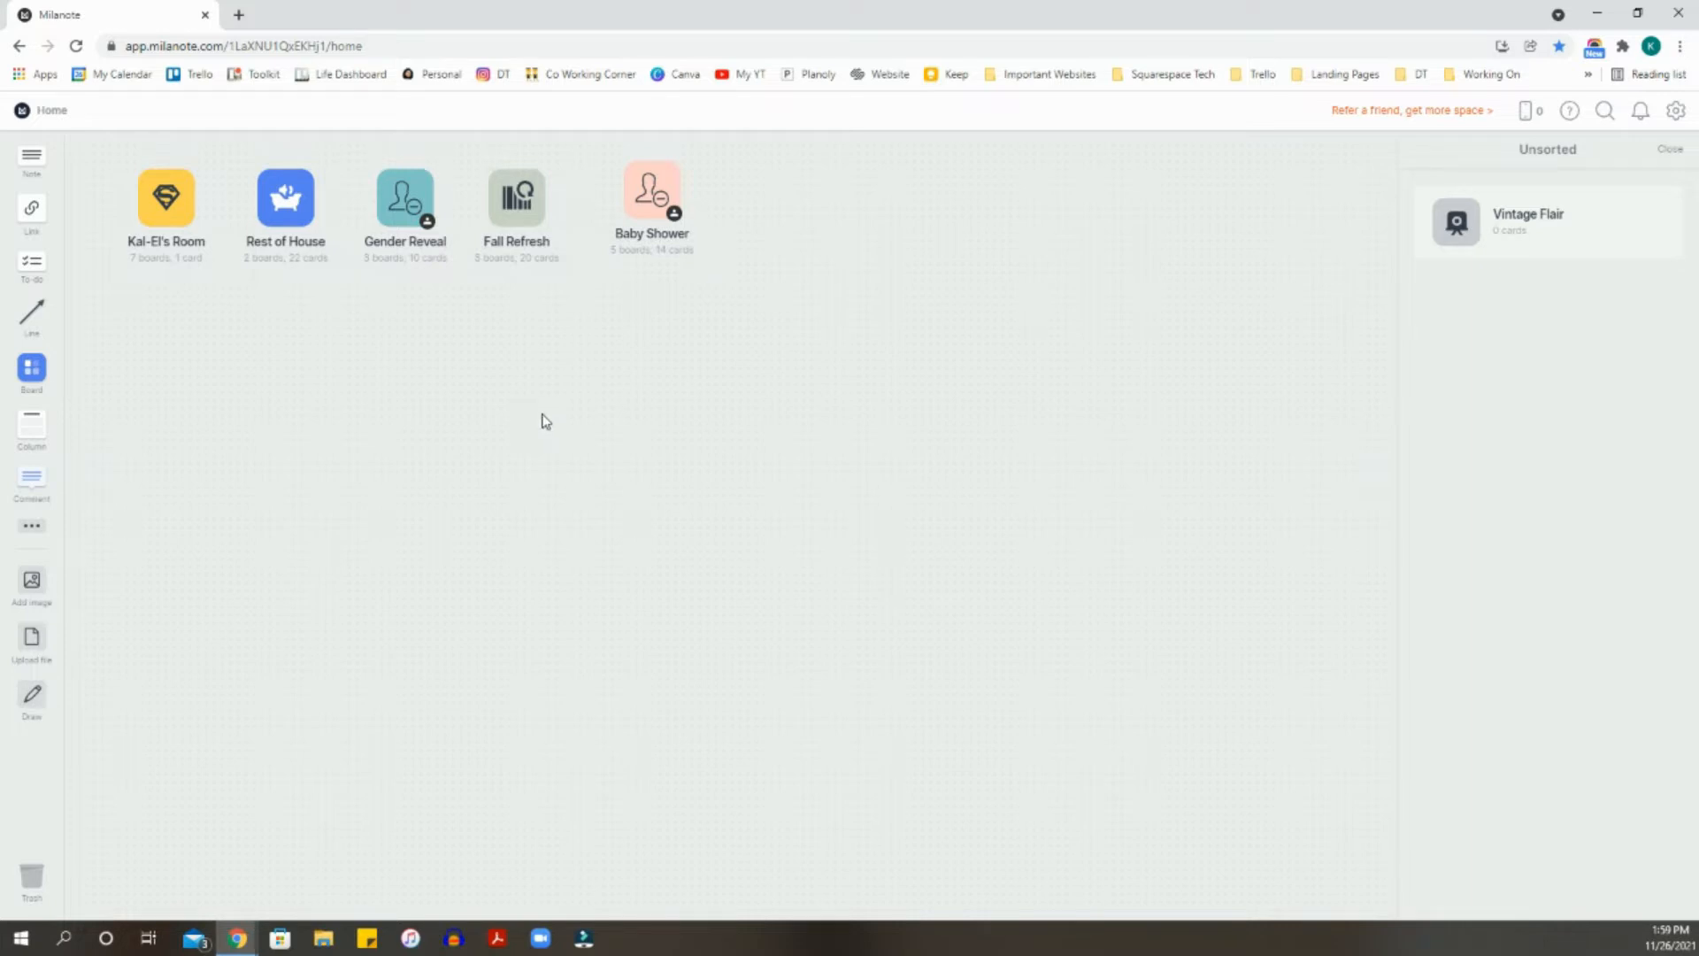
- Move the Baby Shower board card back into the row beside Fall Refresh on the Home board
mouse_move(634, 181)
mouse_down()
mouse_move(638, 209)
mouse_move(640, 195)
mouse_up()
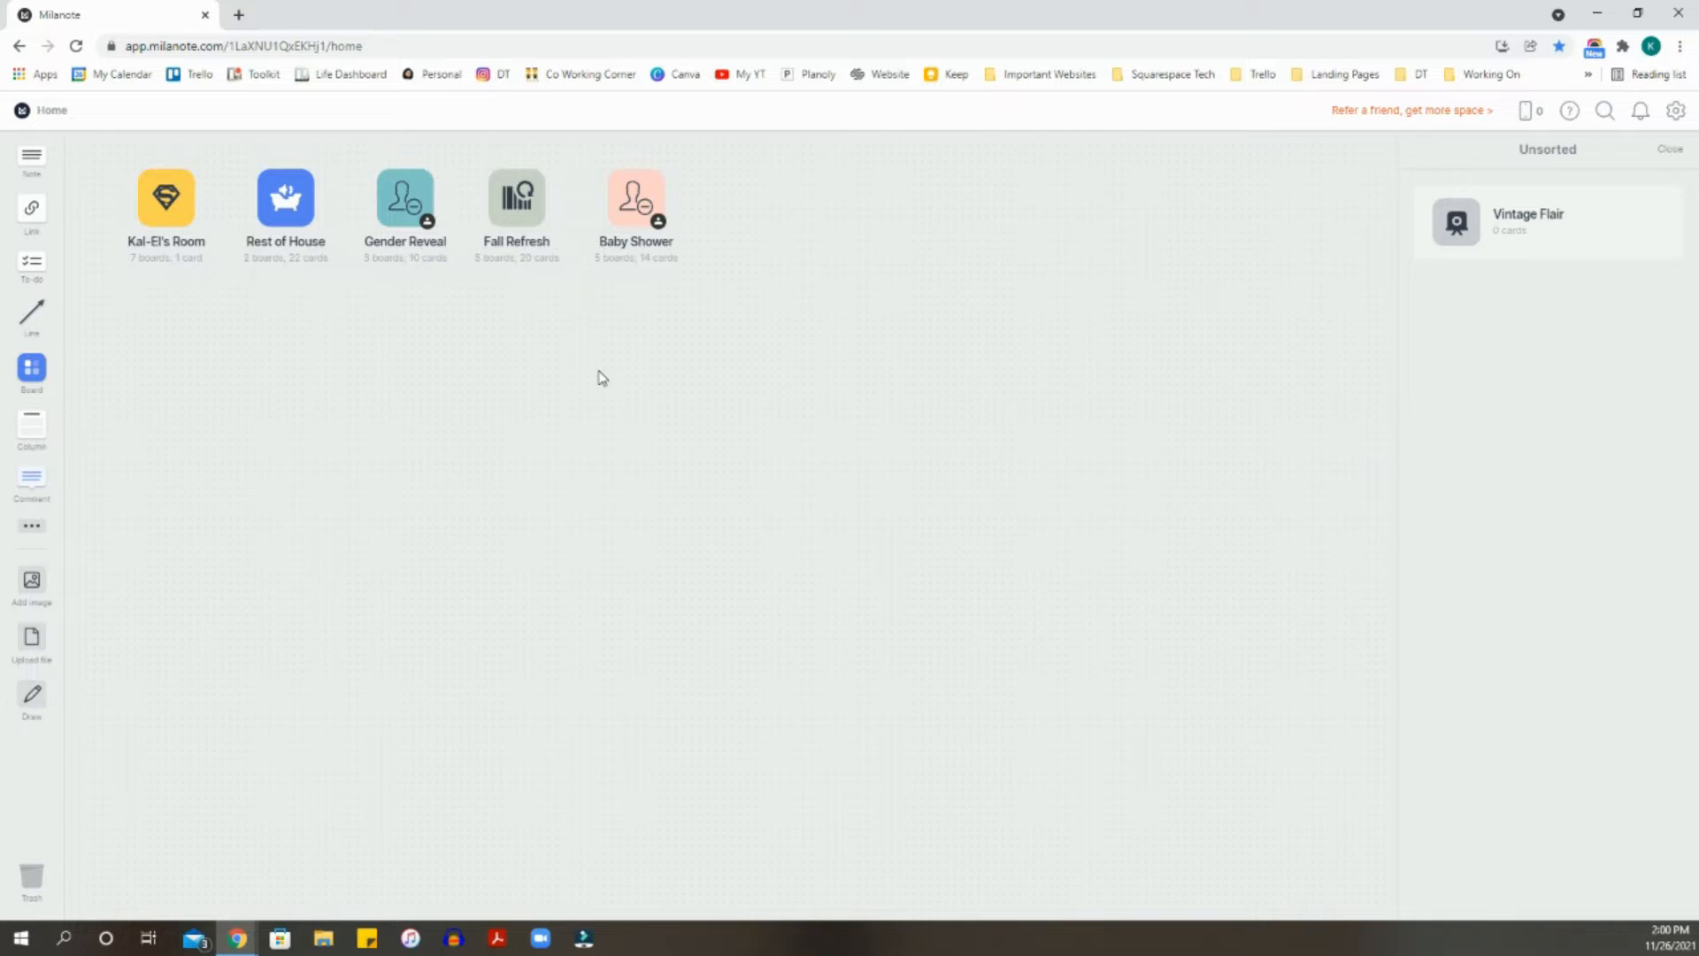
- Open the Fall Refresh board and browse its moodboard images, color swatches, to-do list and sub-boards
click(524, 215)
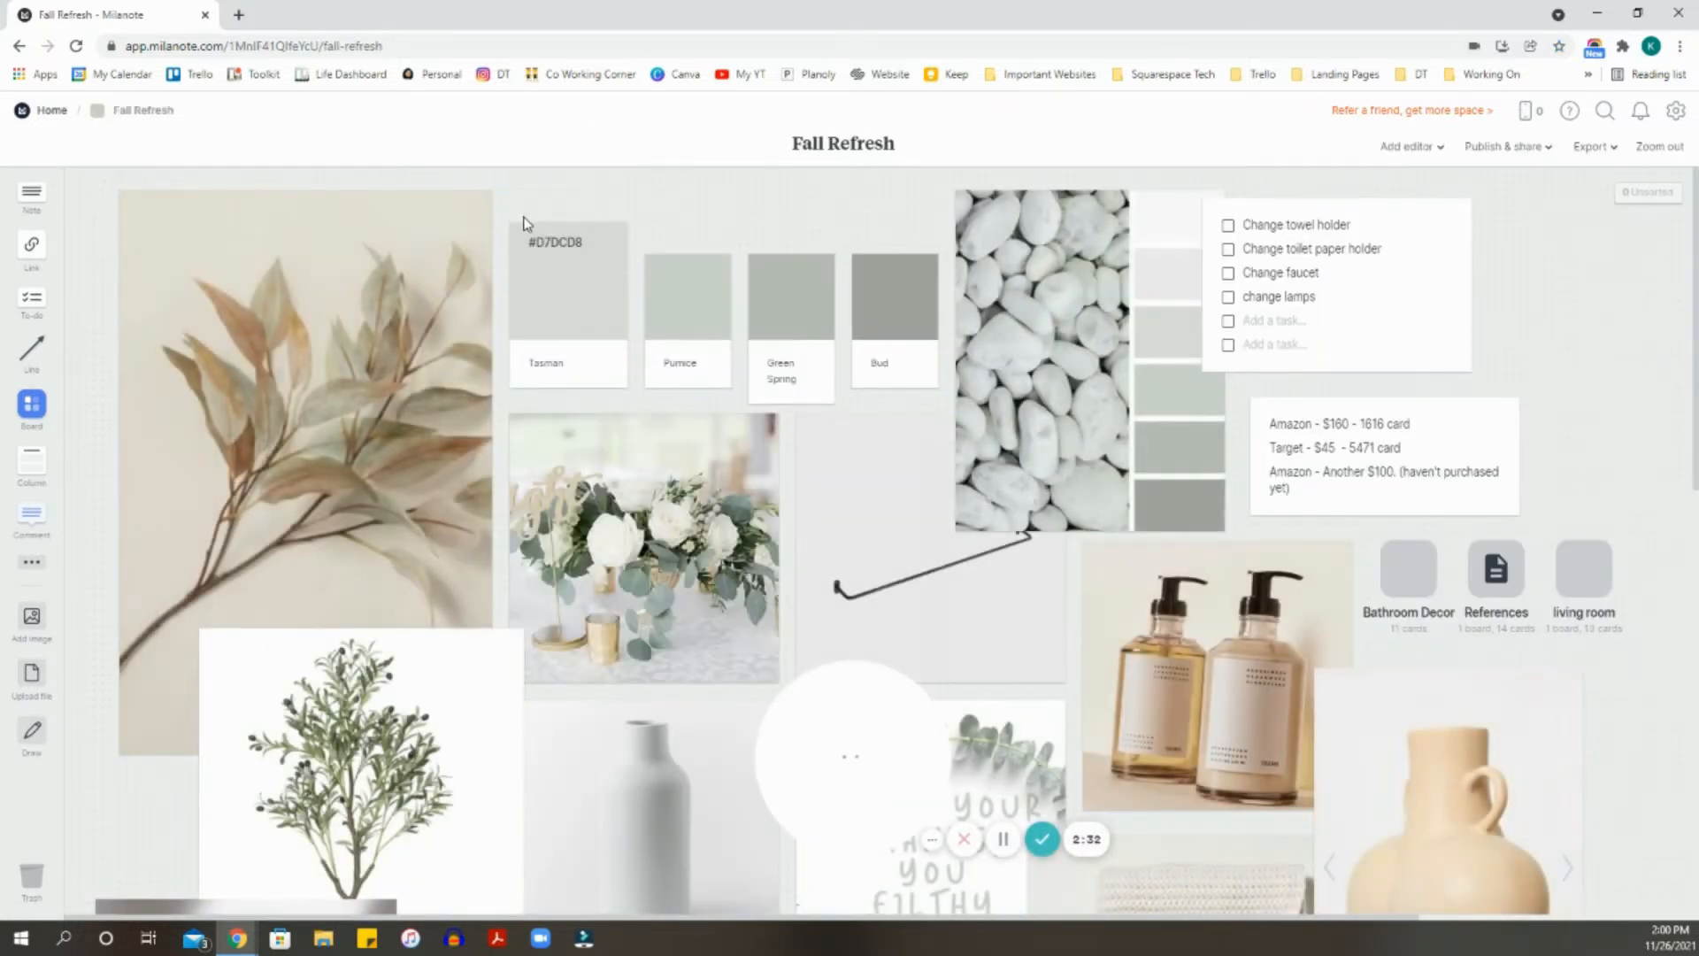
drag(871, 759, 1458, 791)
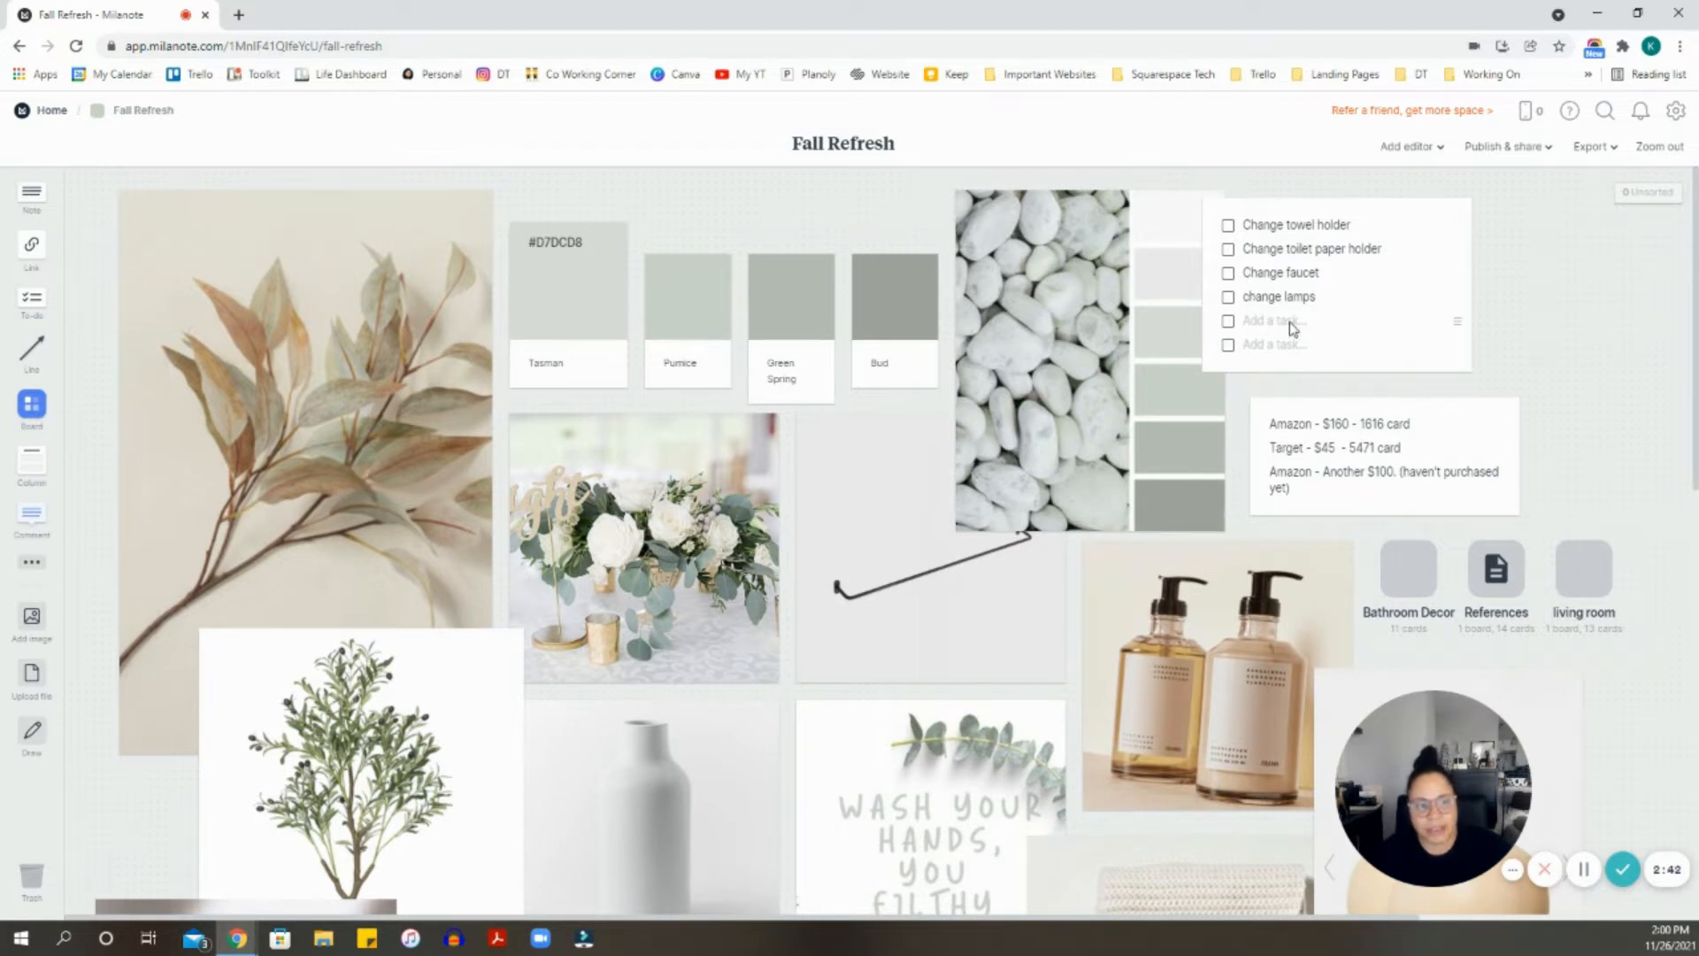
scroll(1327, 363, down, 1)
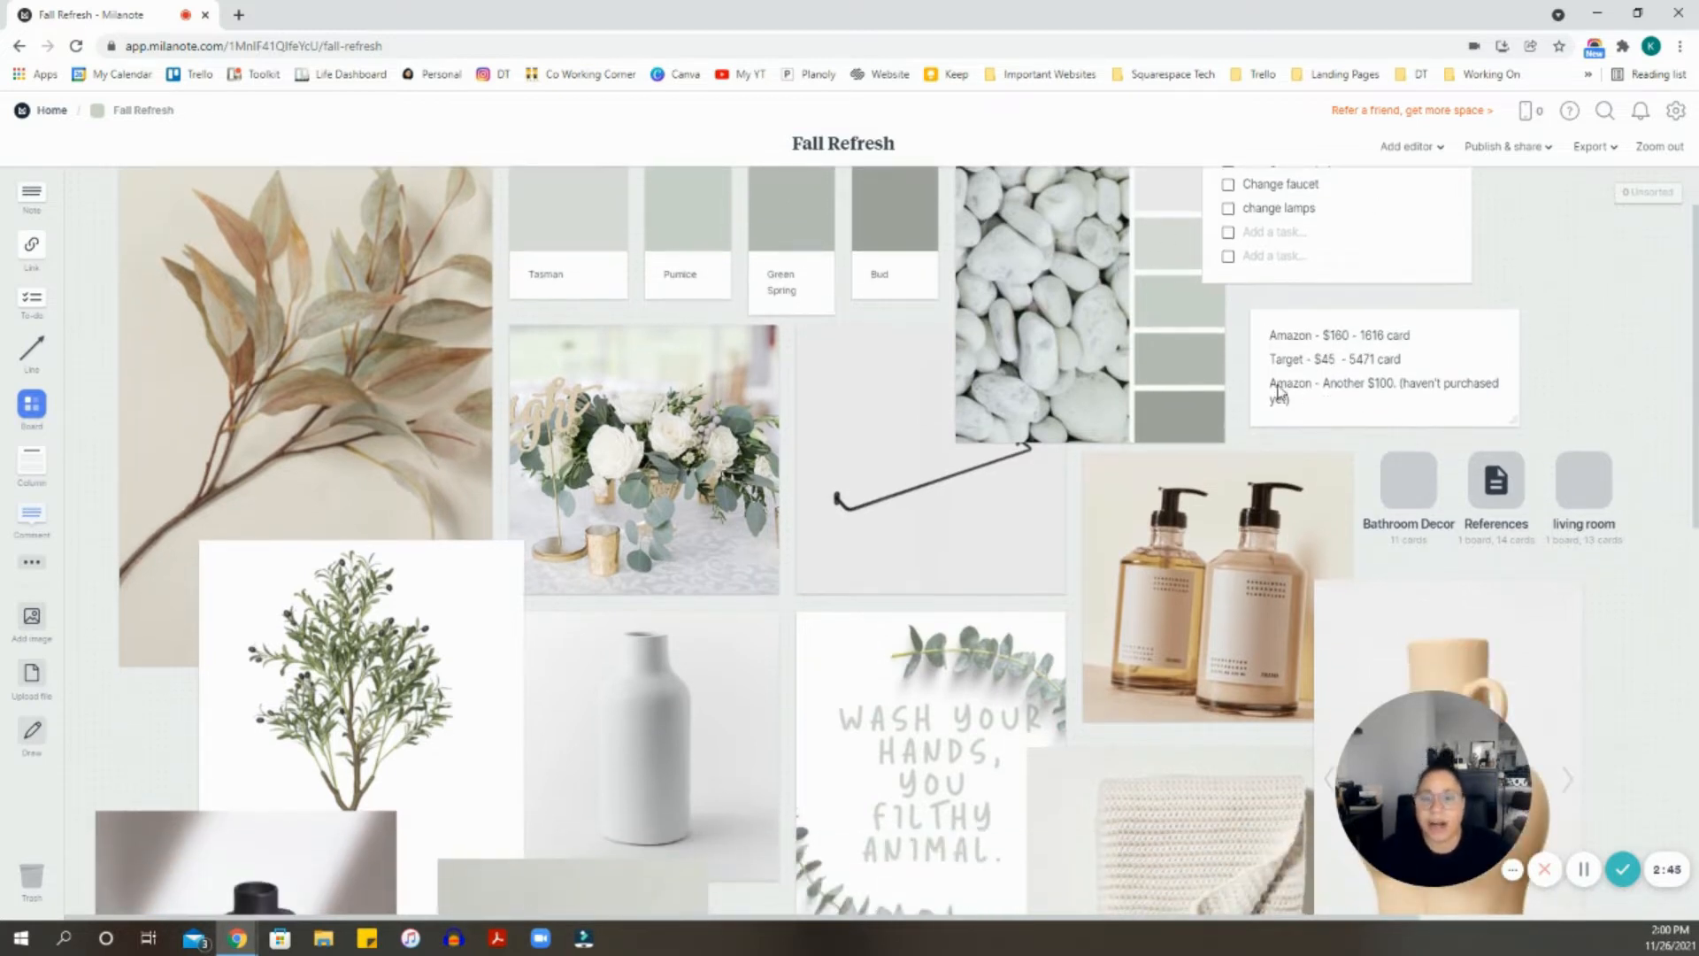
scroll(1251, 380, down, 1)
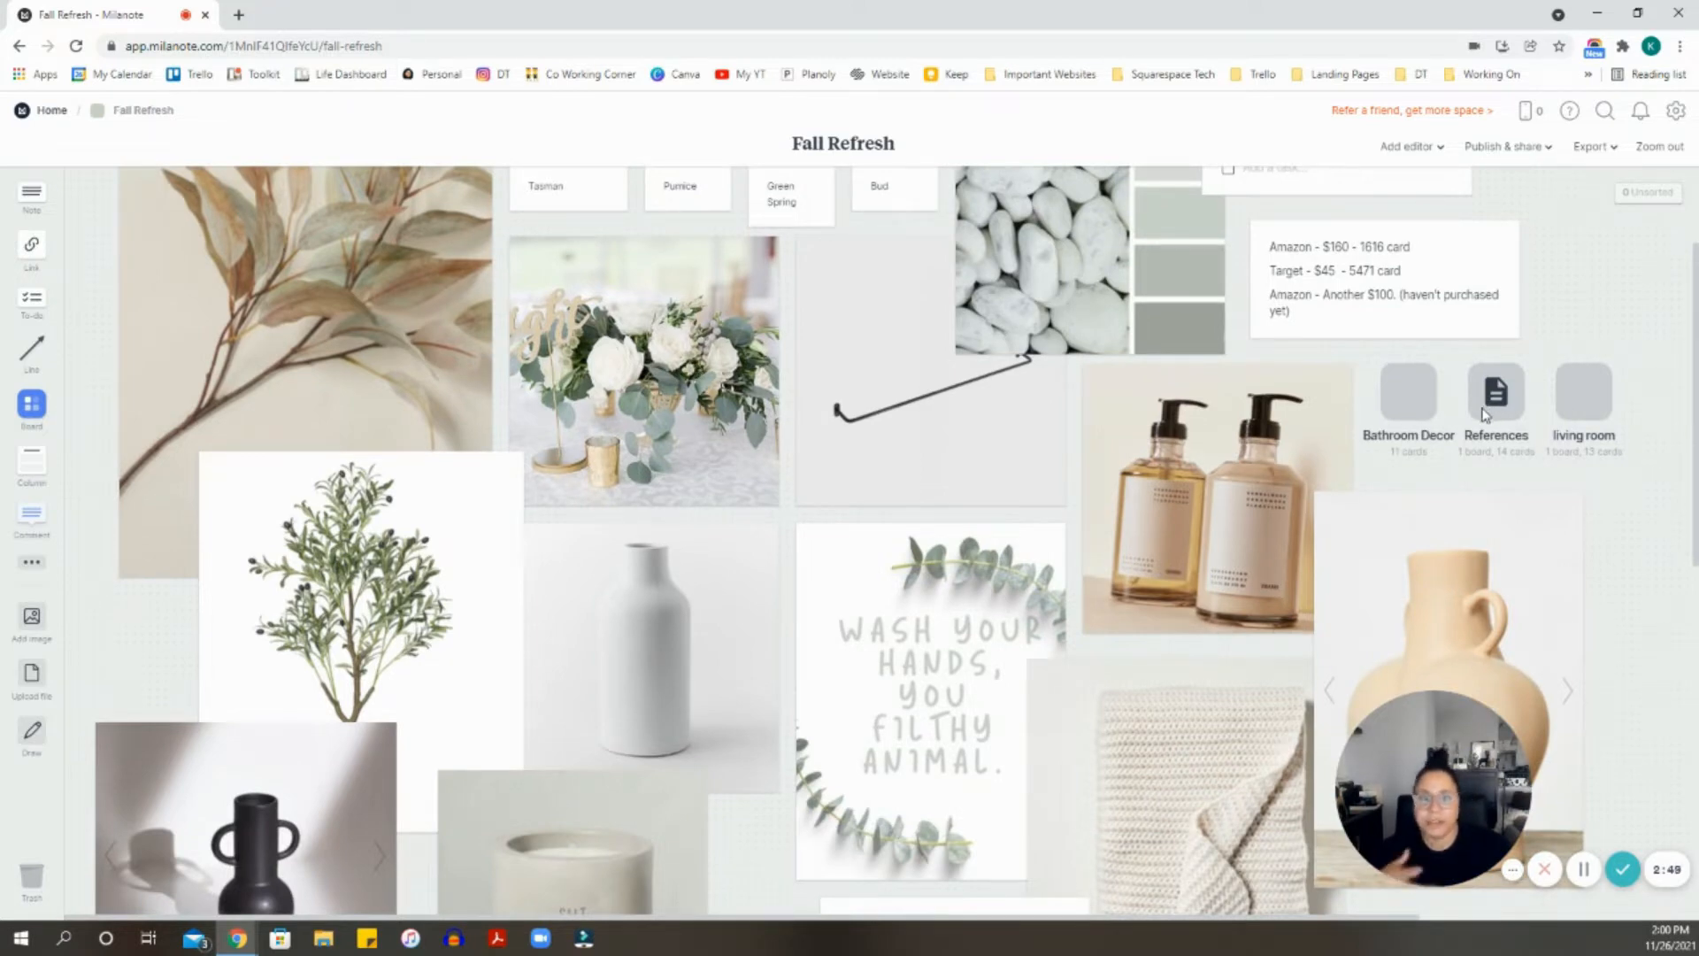
scroll(1483, 414, up, 2)
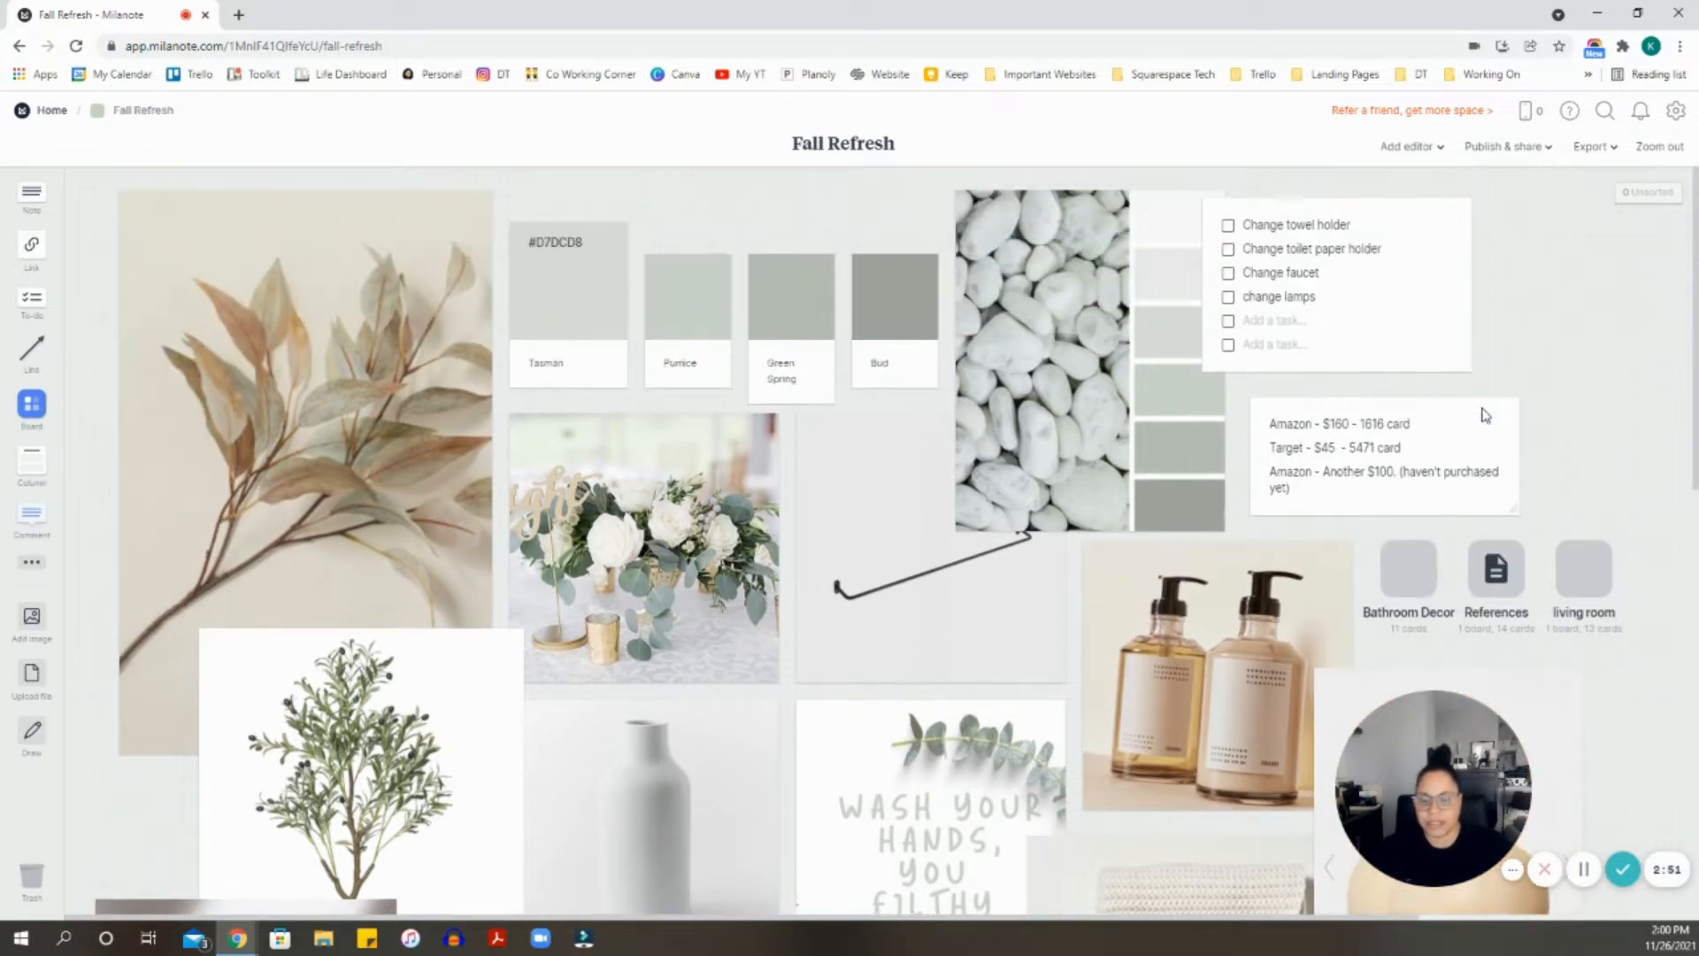
scroll(1484, 413, down, 4)
scroll(1479, 407, down, 2)
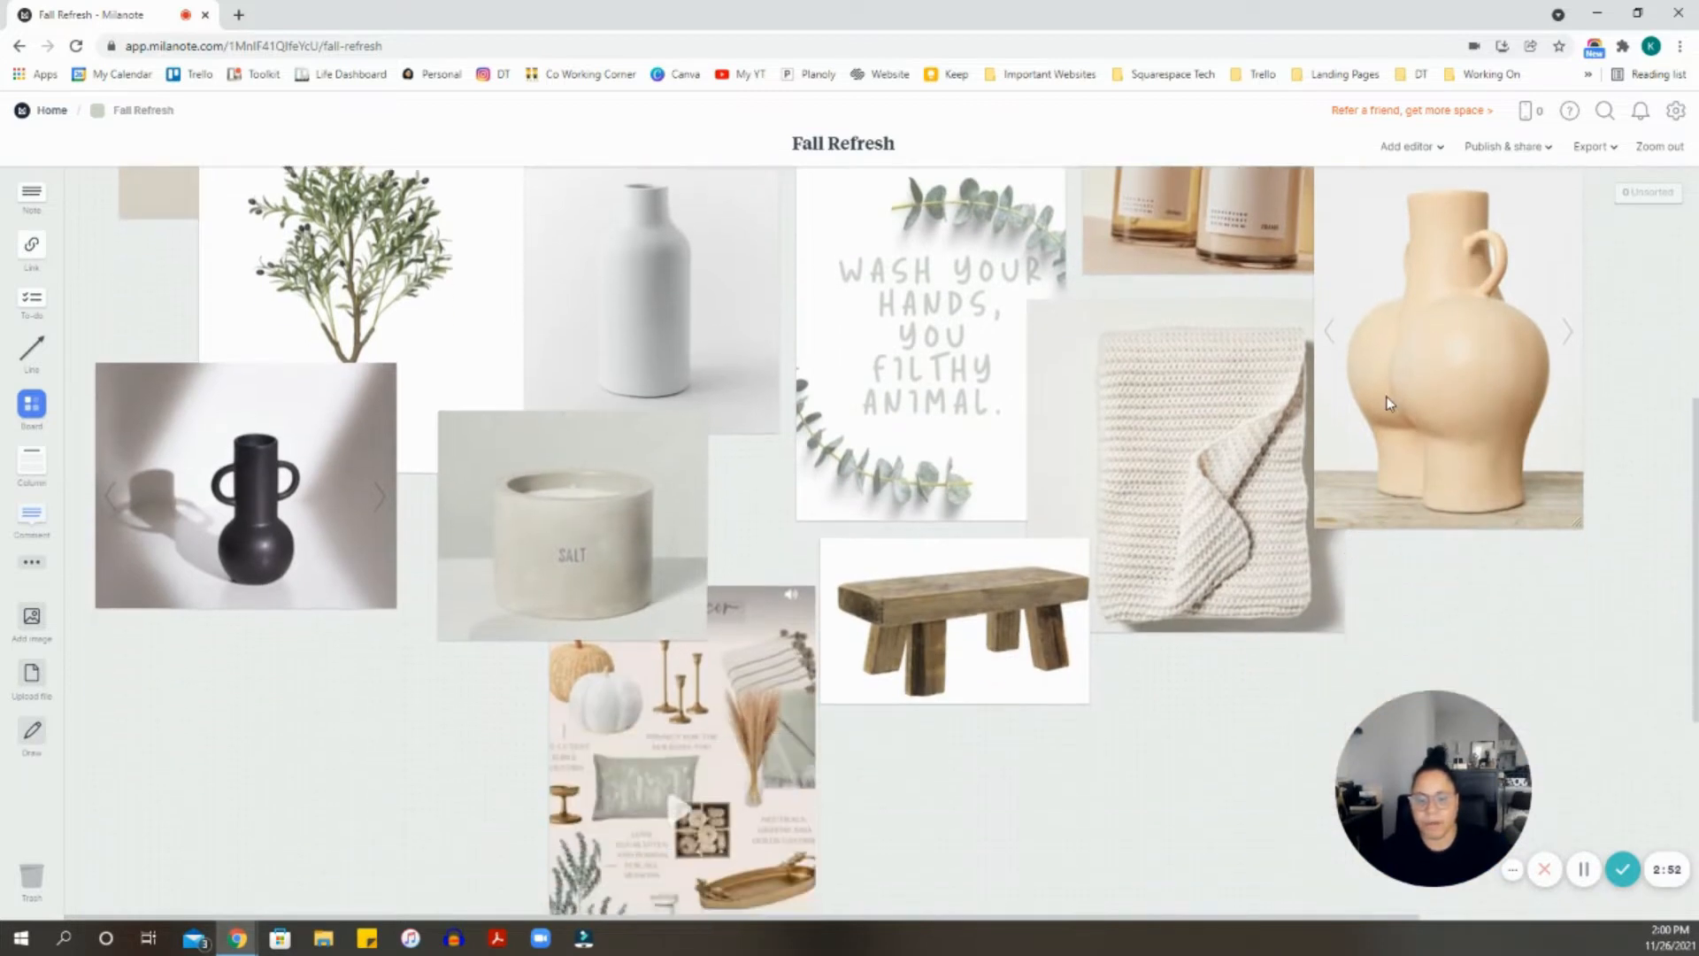
scroll(1388, 396, down, 2)
scroll(1198, 406, up, 4)
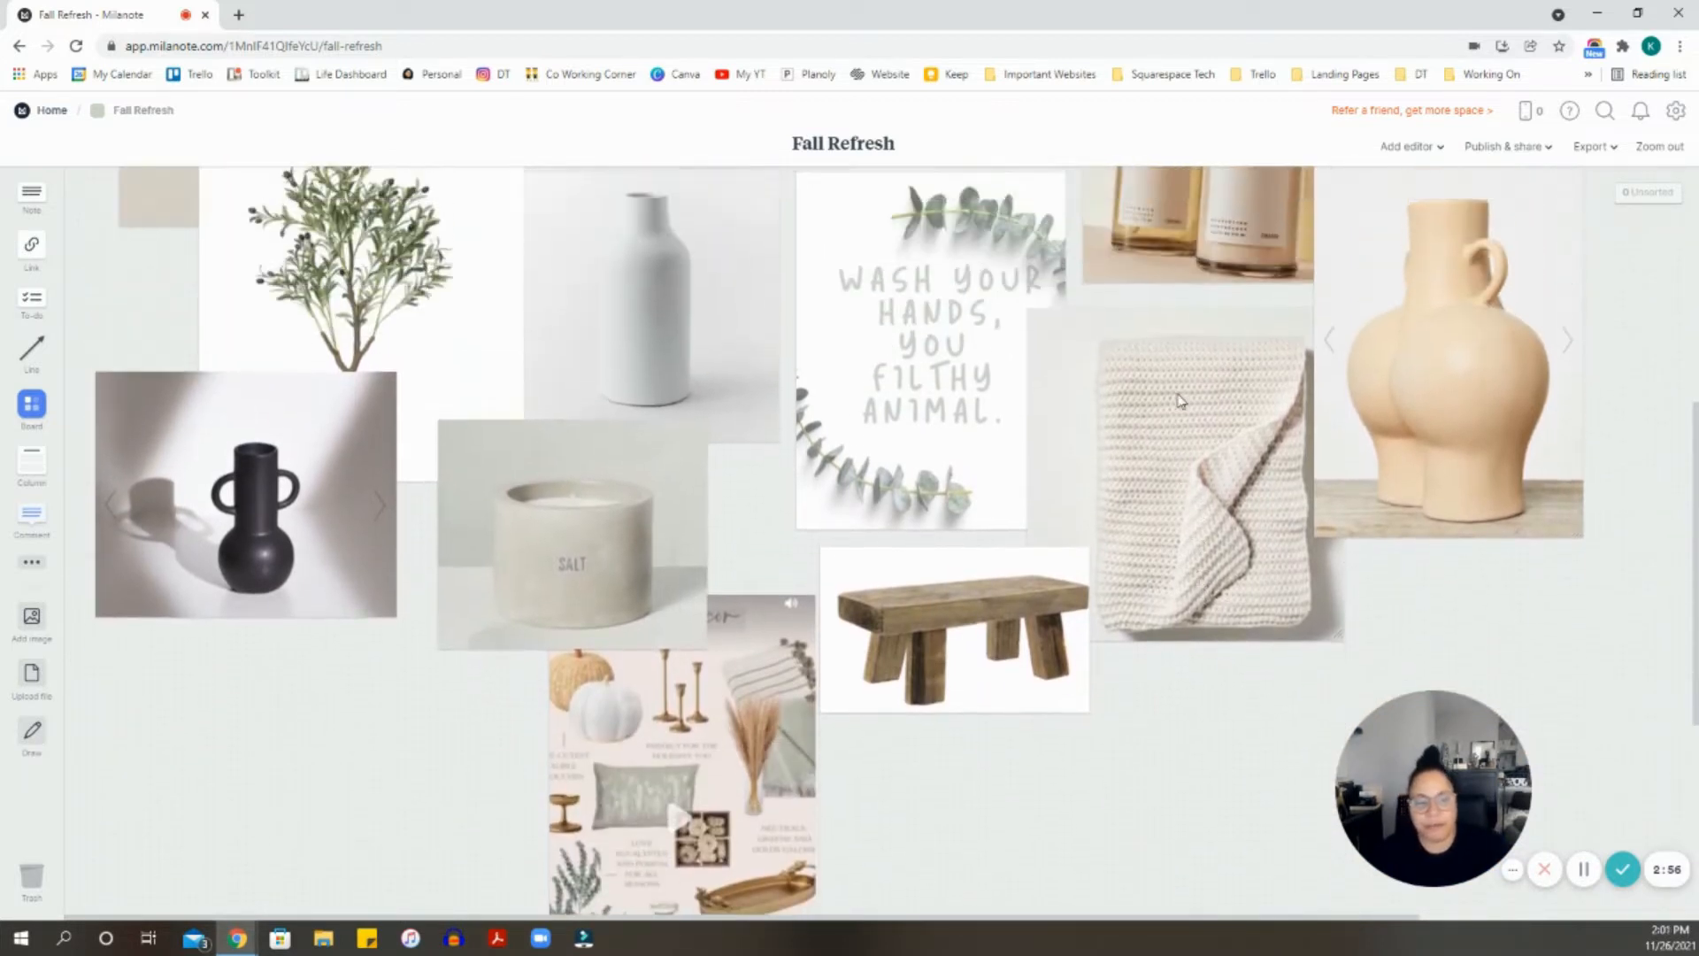
scroll(1374, 451, up, 1)
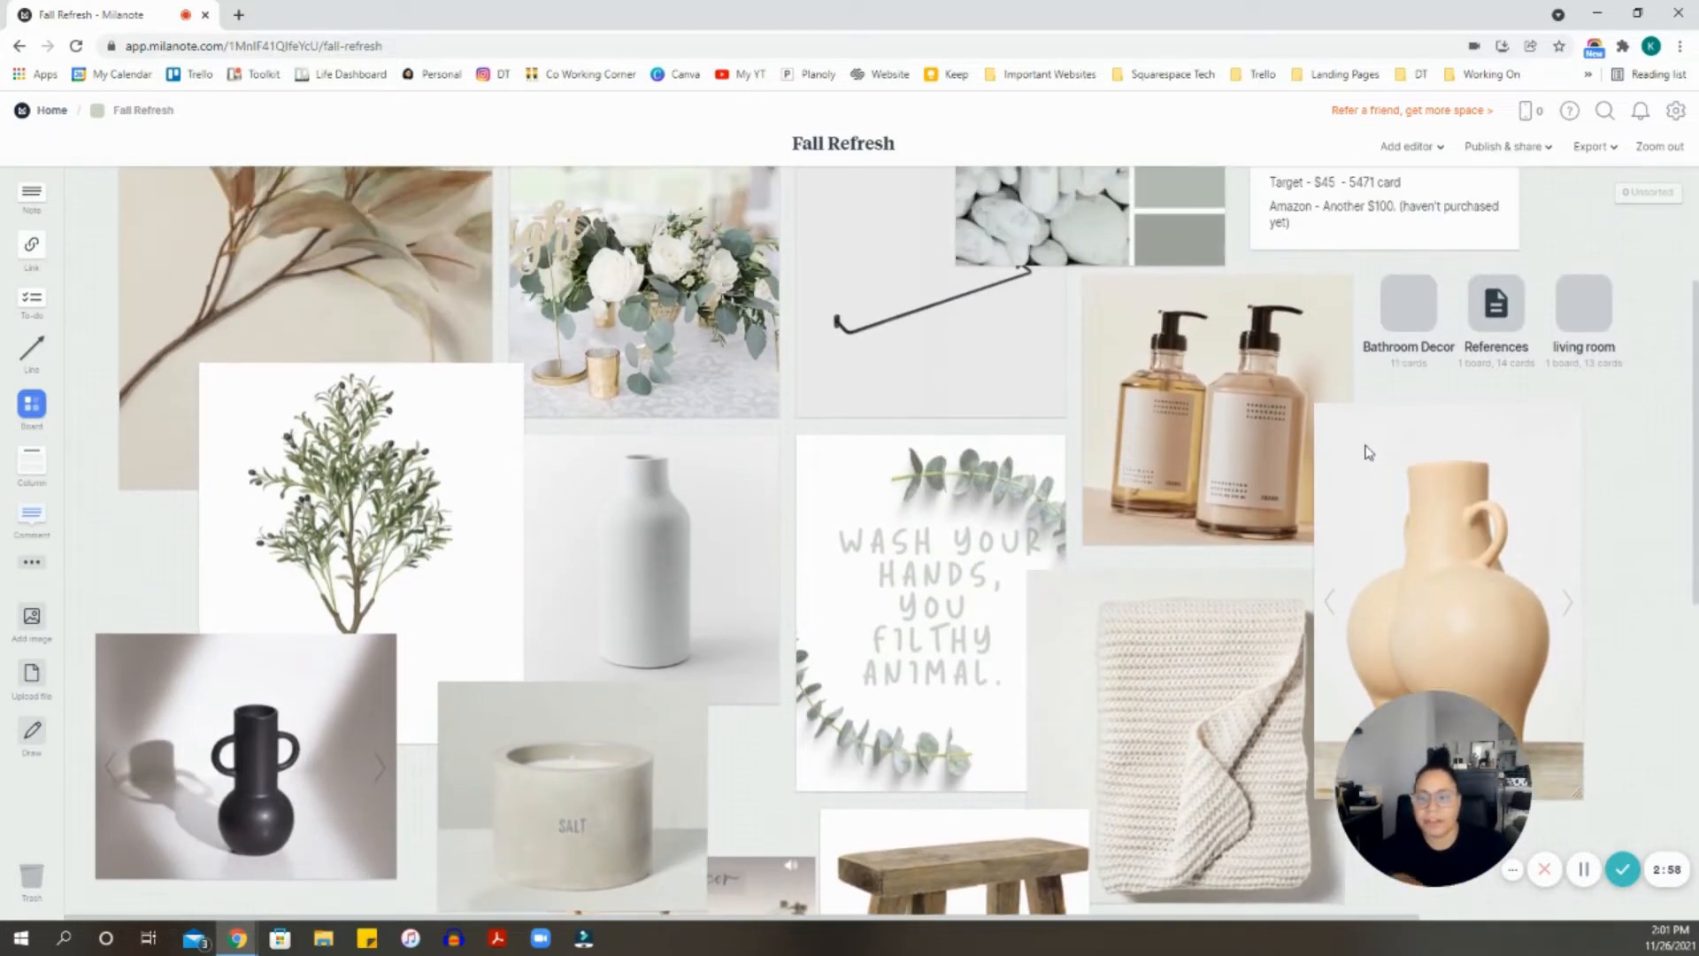
scroll(1042, 431, up, 1)
scroll(1042, 431, up, 2)
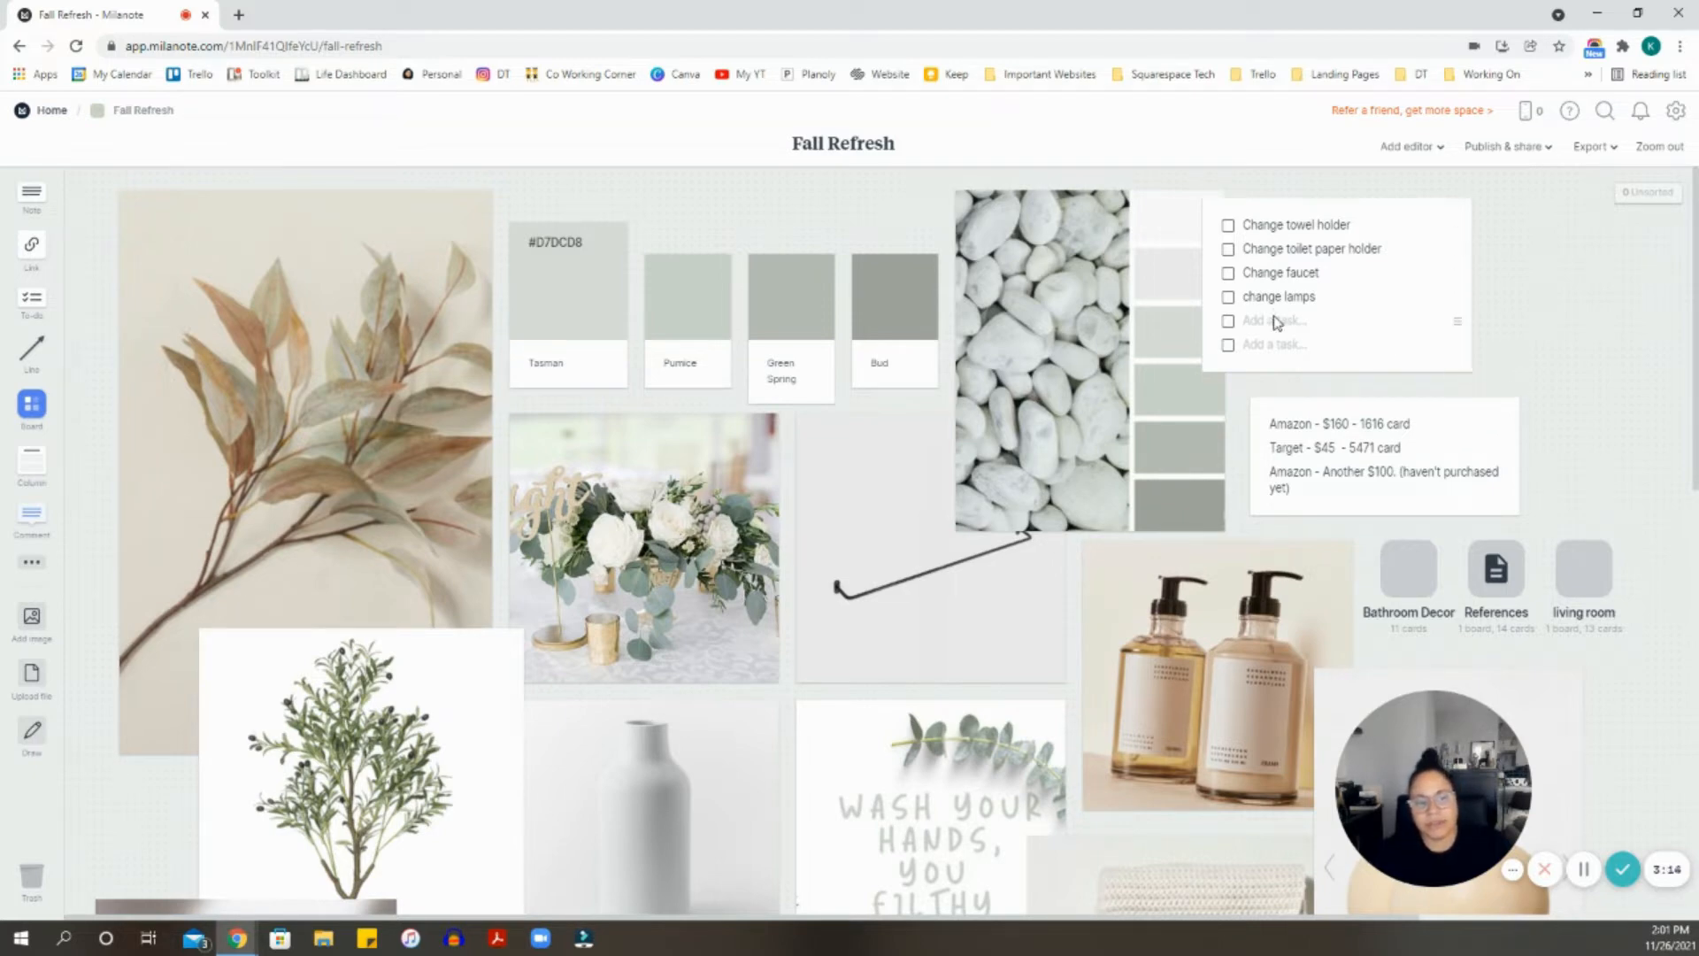
- Drop the empty 'Add a task...' rows after 'change lamps' in the Fall Refresh to-do list
click(1454, 319)
click(1251, 321)
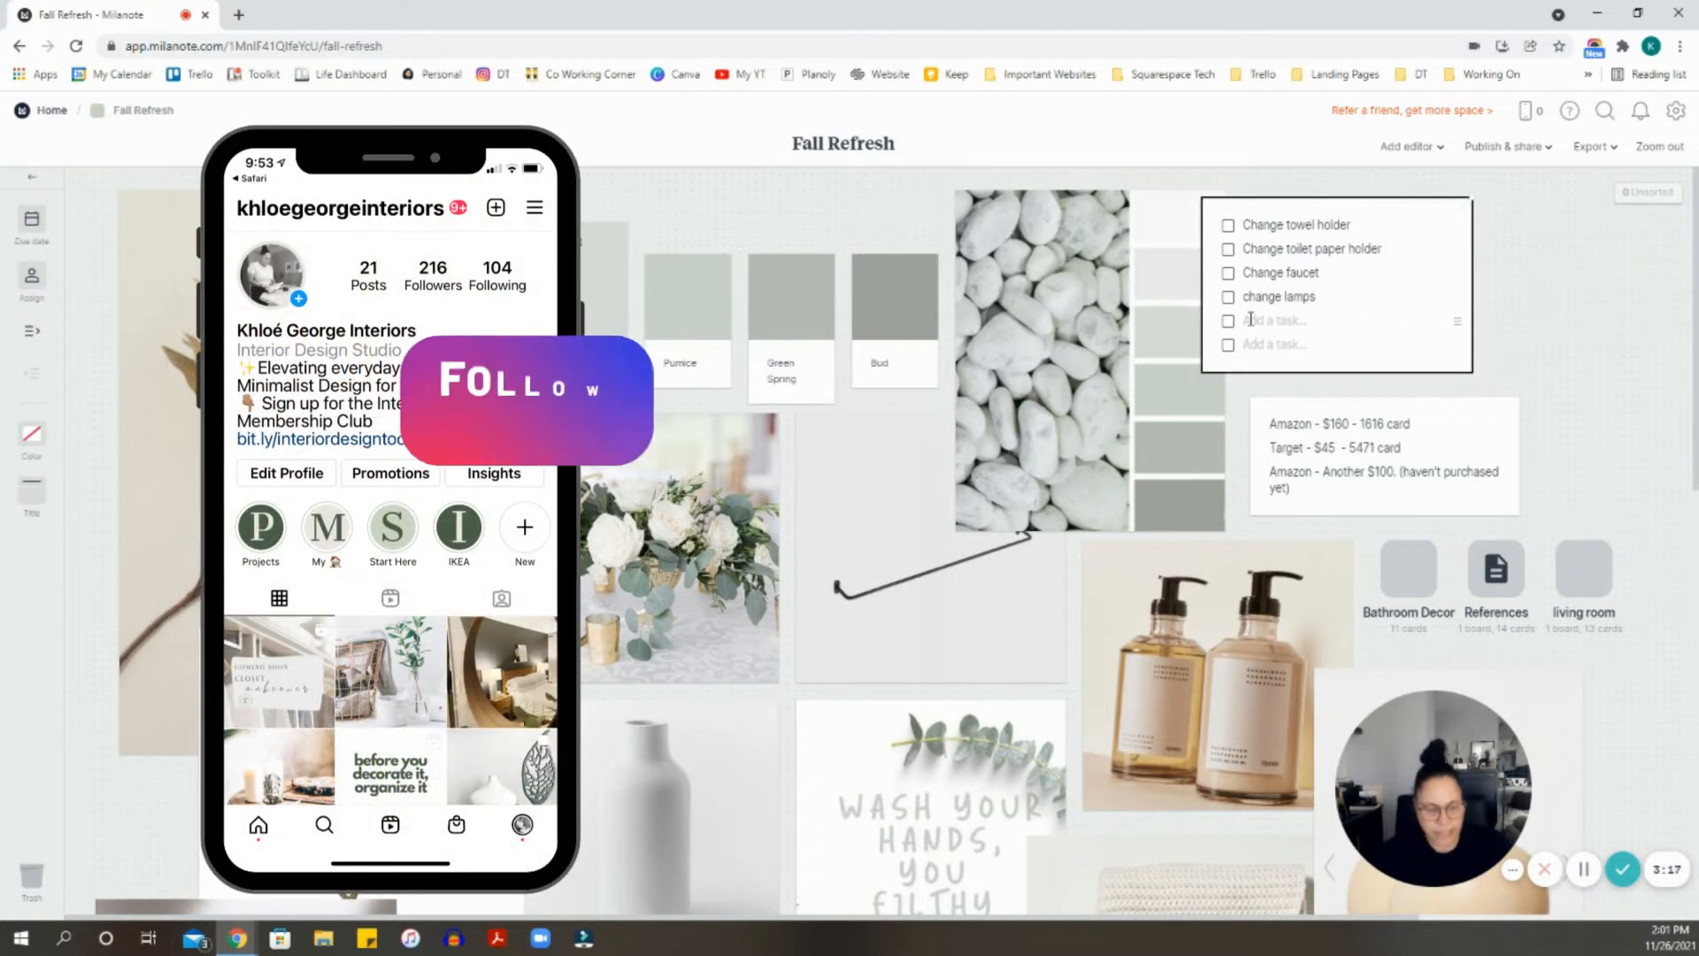
key(BackSpace)
key(BackSpace)
scroll(1318, 442, down, 3)
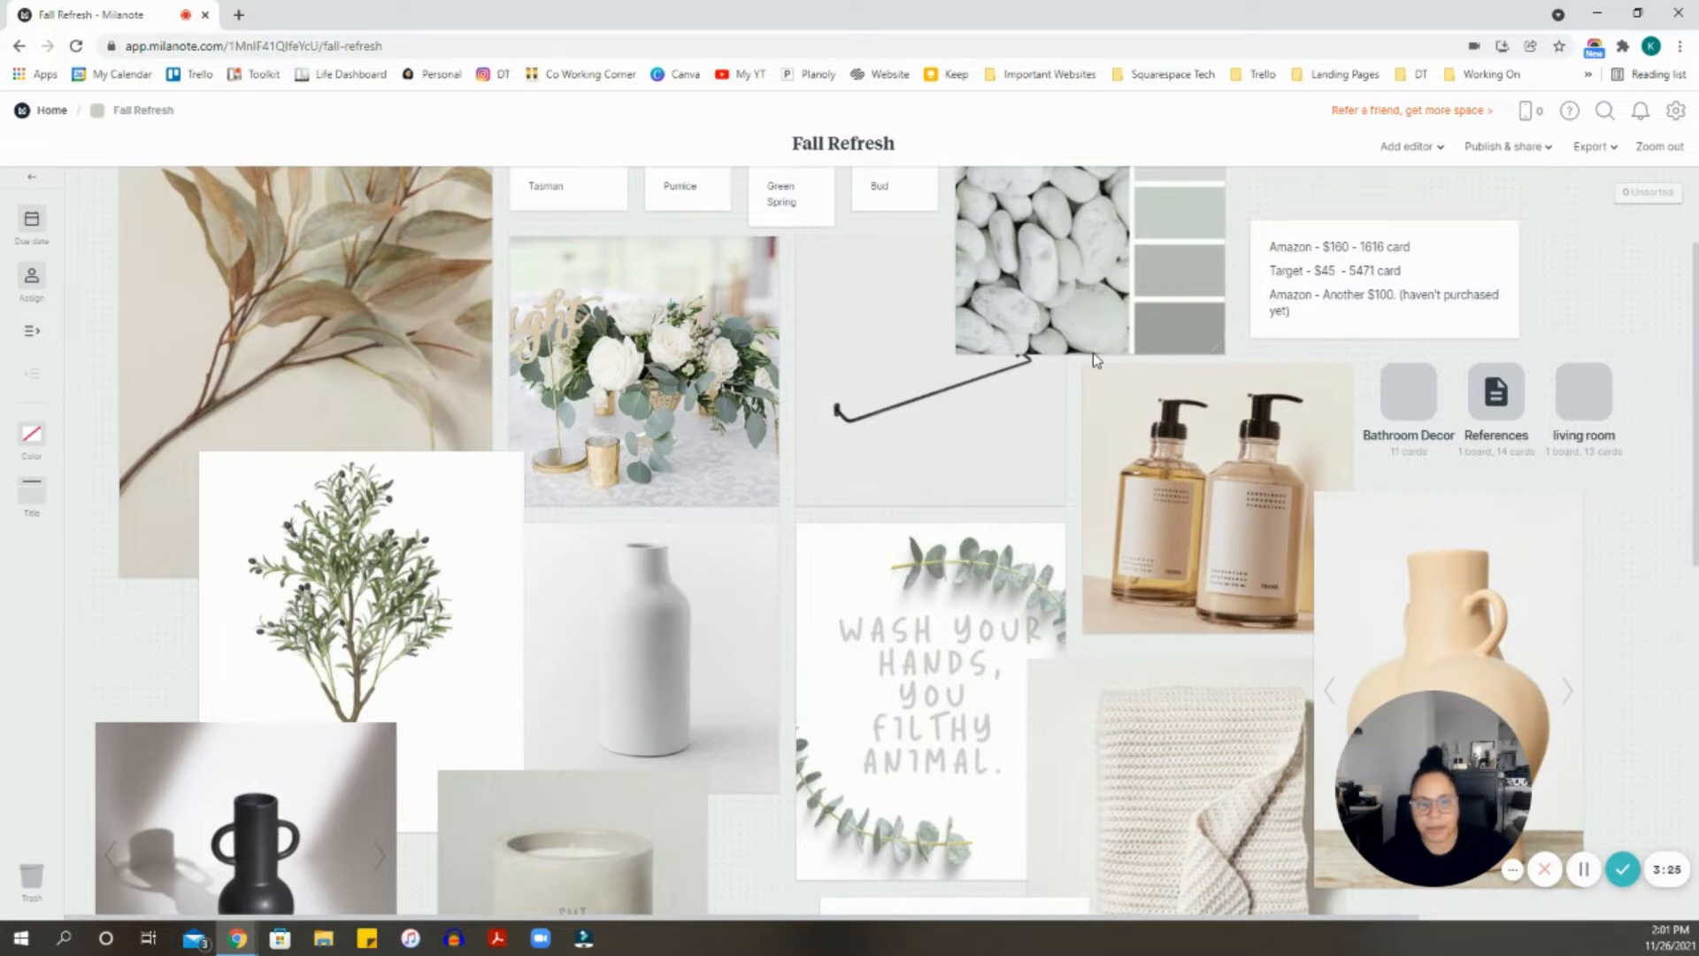
scroll(561, 391, down, 10)
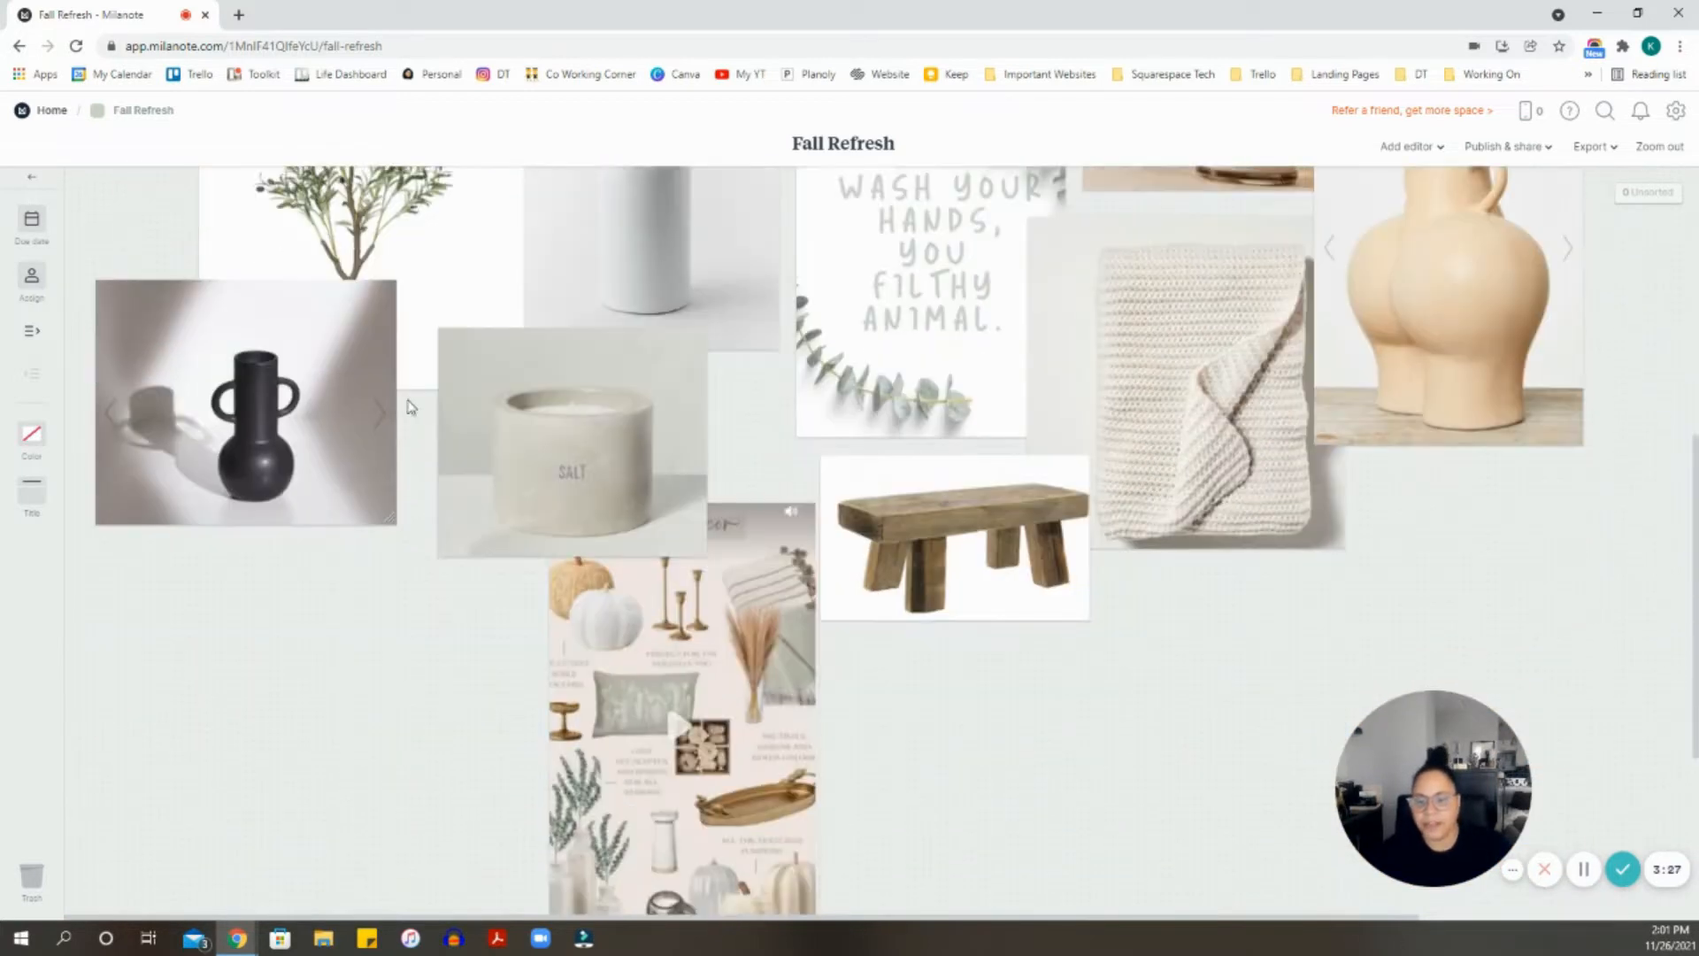
scroll(1006, 517, up, 7)
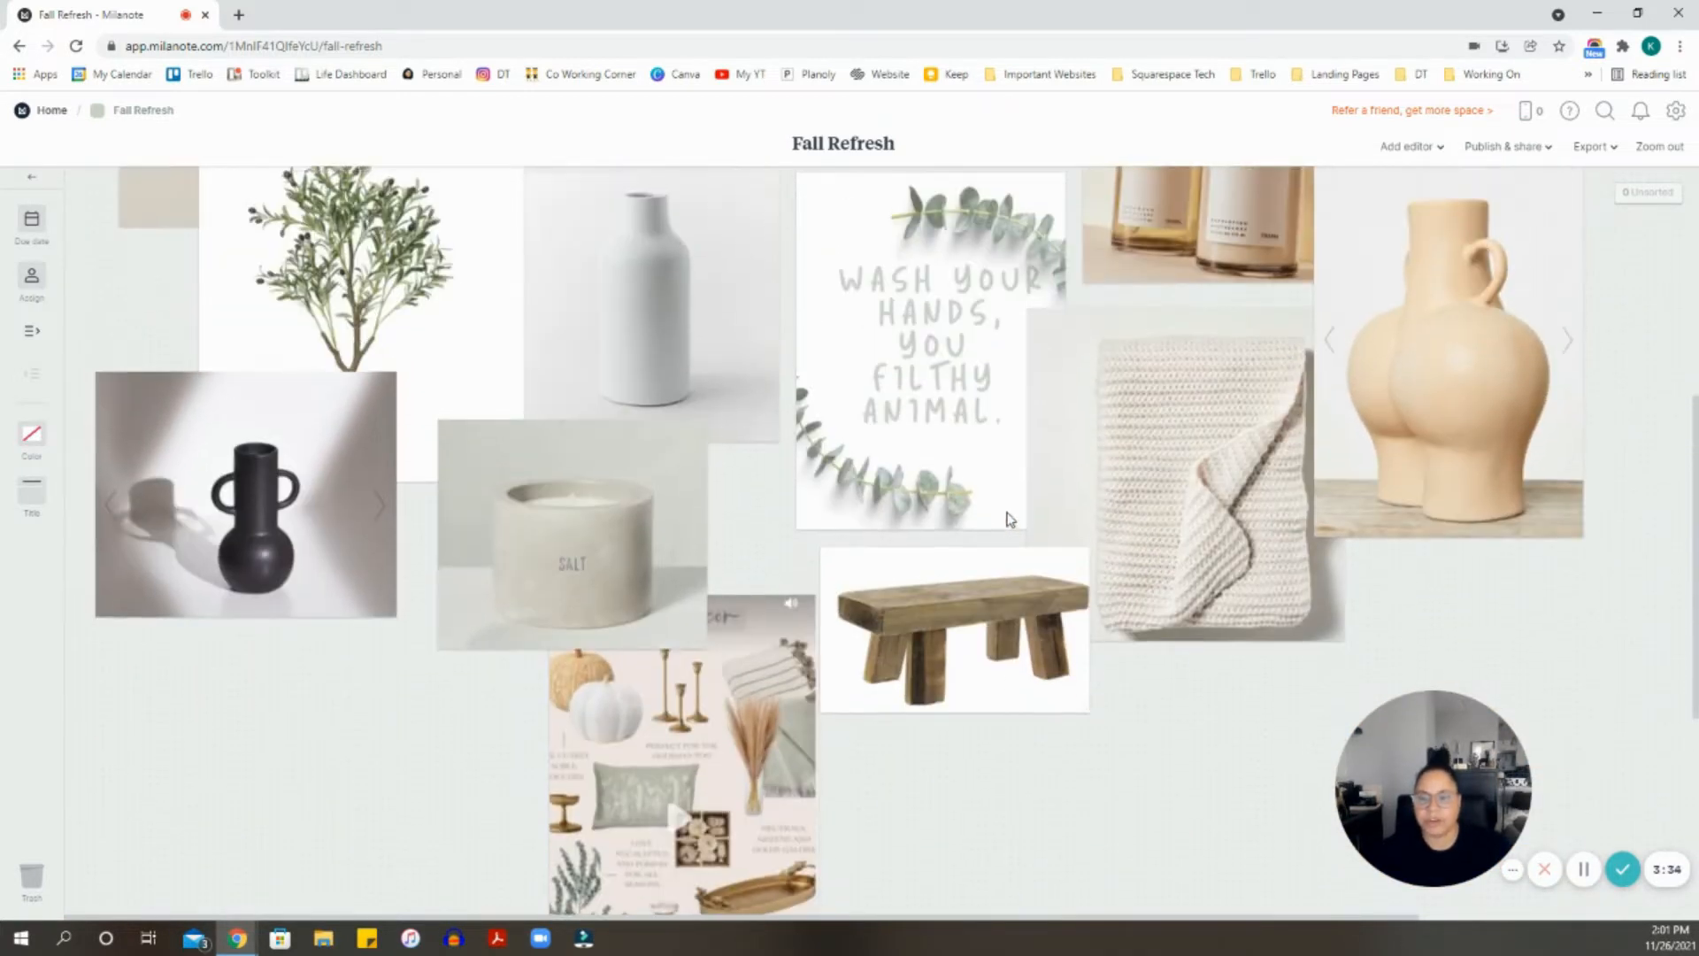
scroll(963, 497, up, 6)
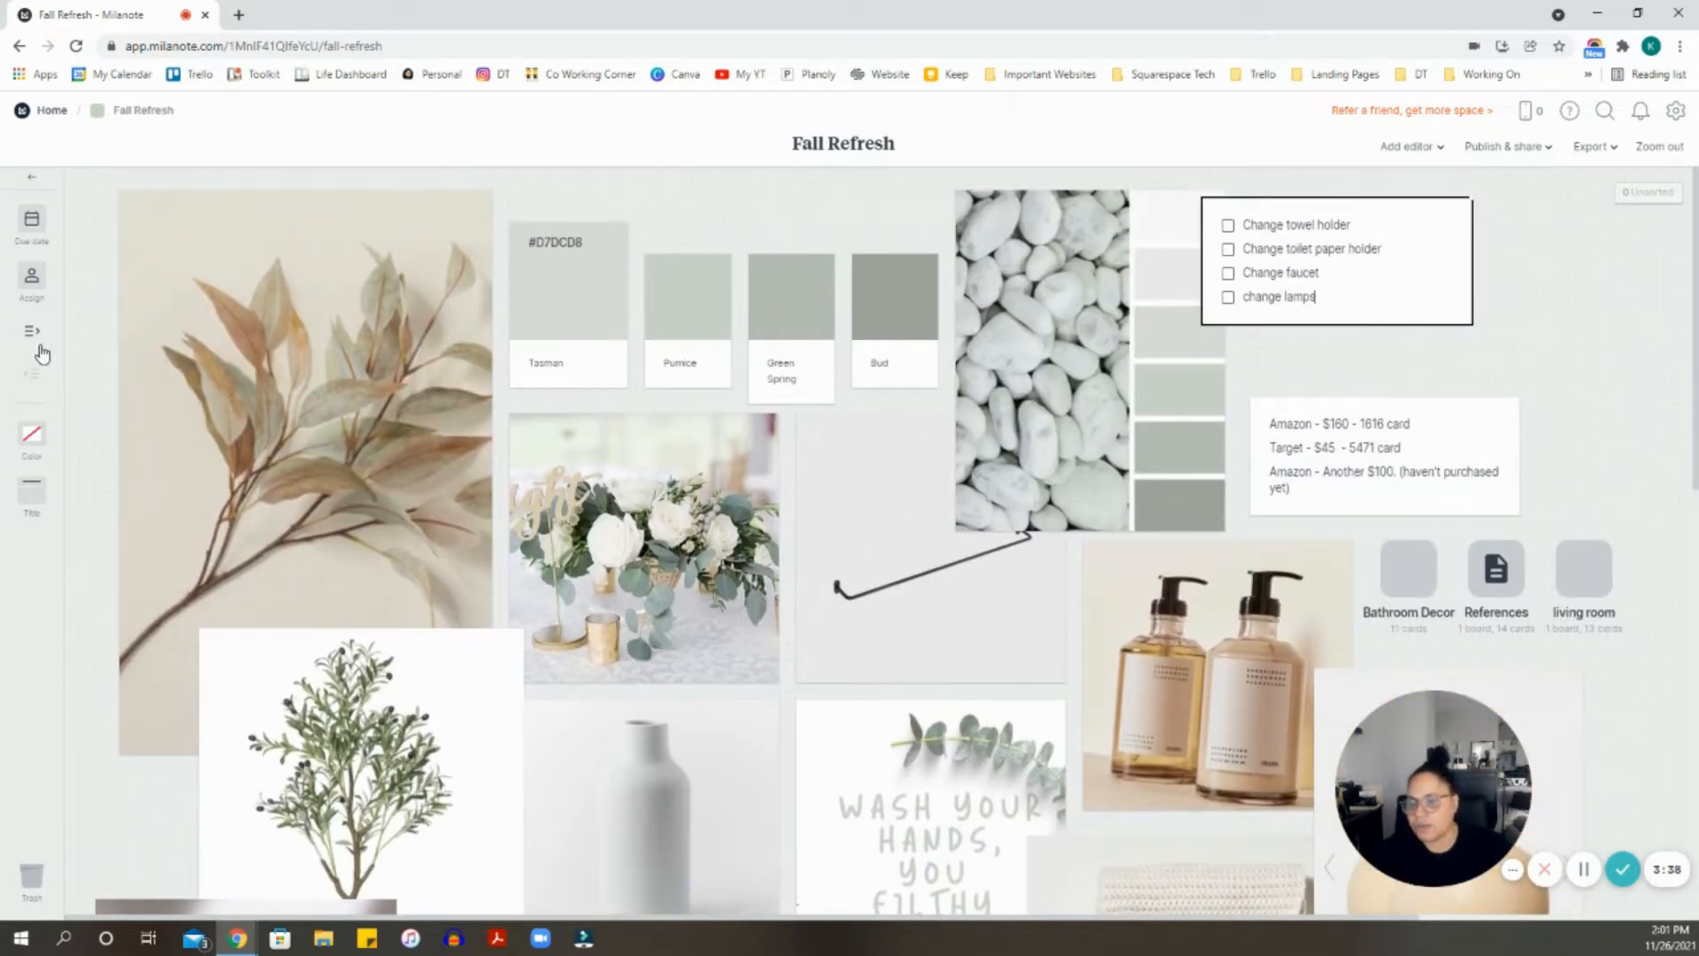
scroll(1065, 460, down, 5)
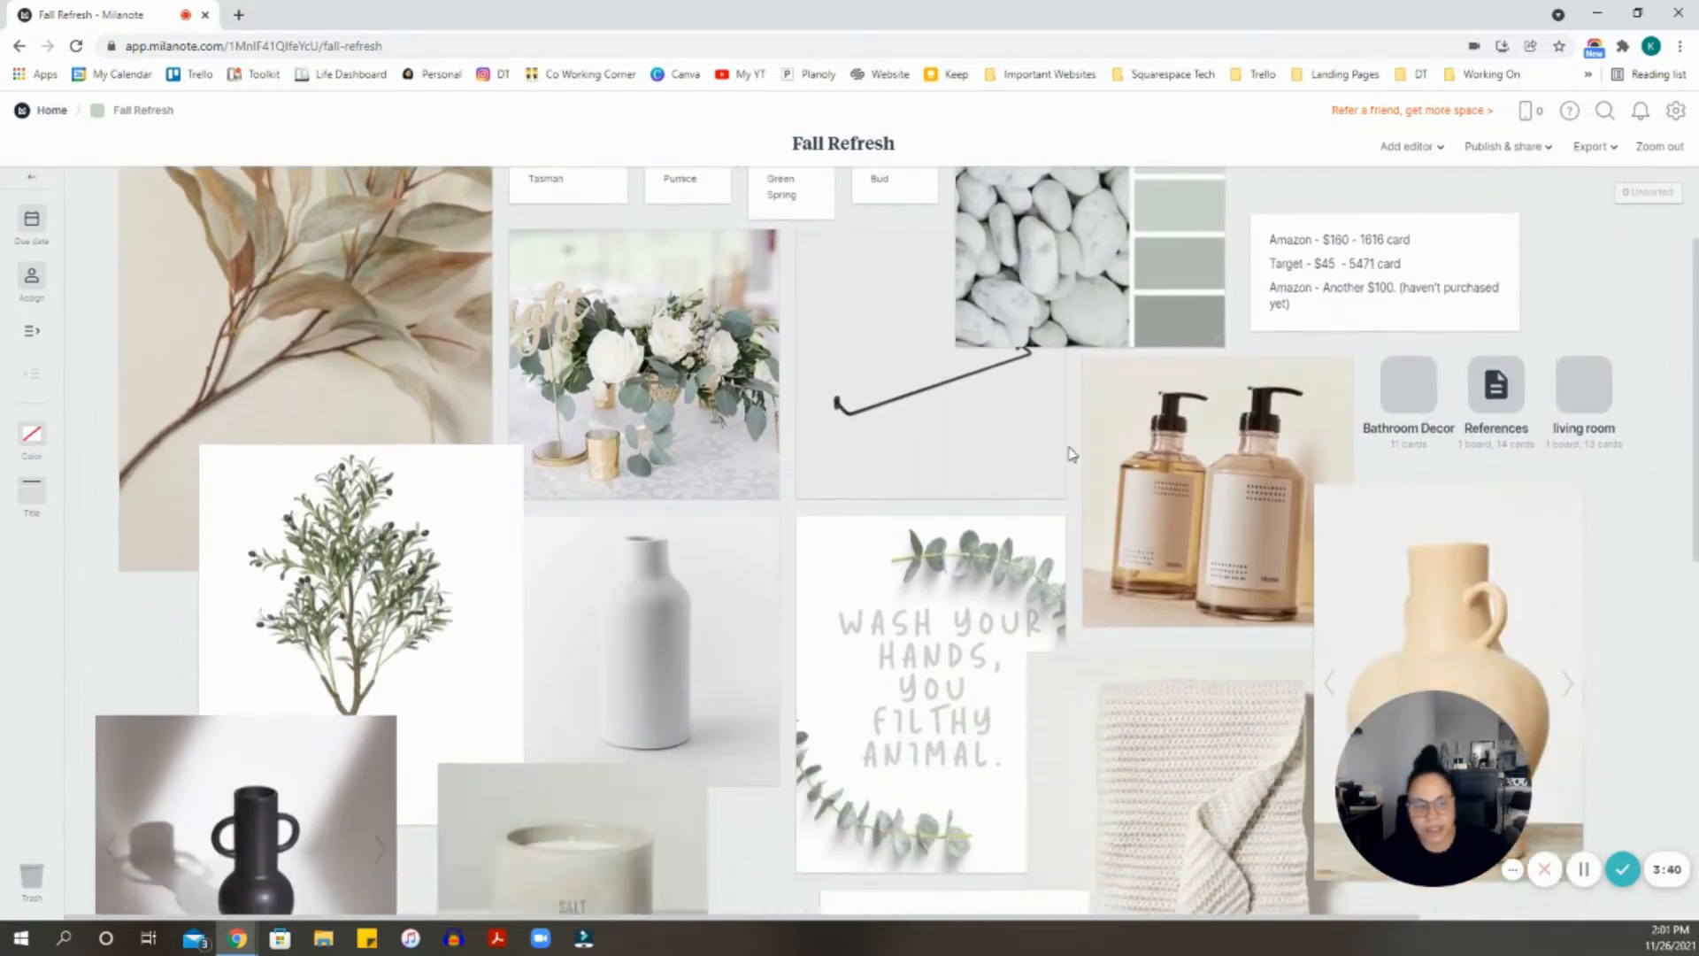
scroll(1065, 460, up, 5)
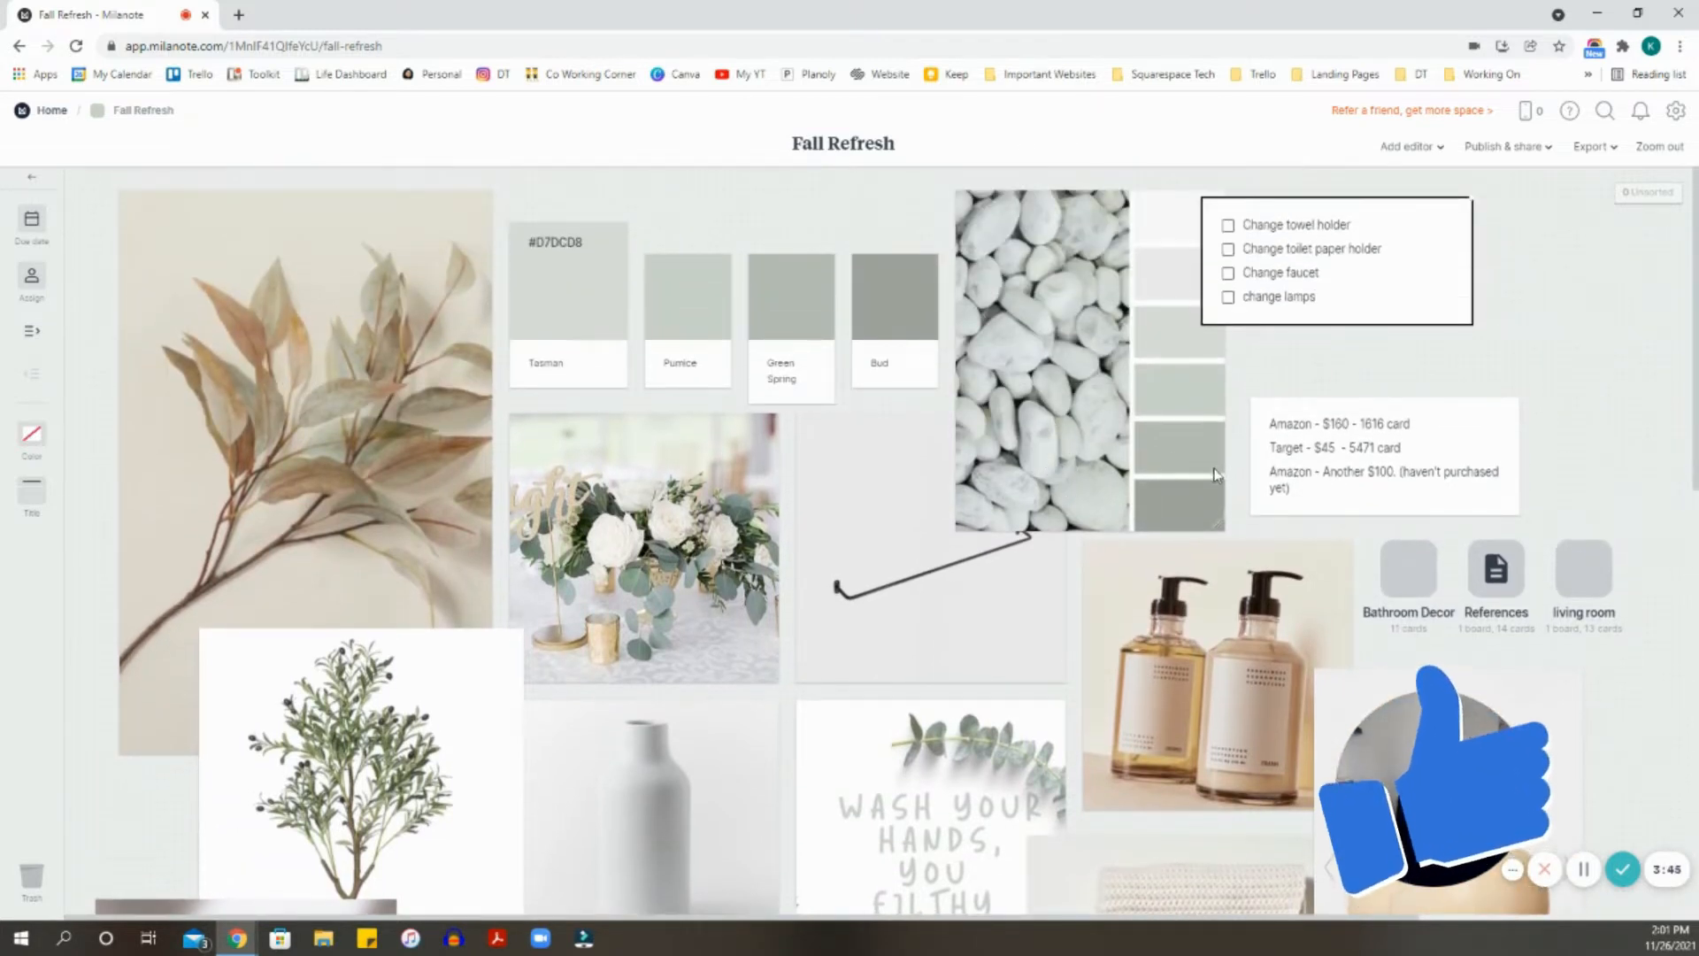
scroll(1334, 498, down, 2)
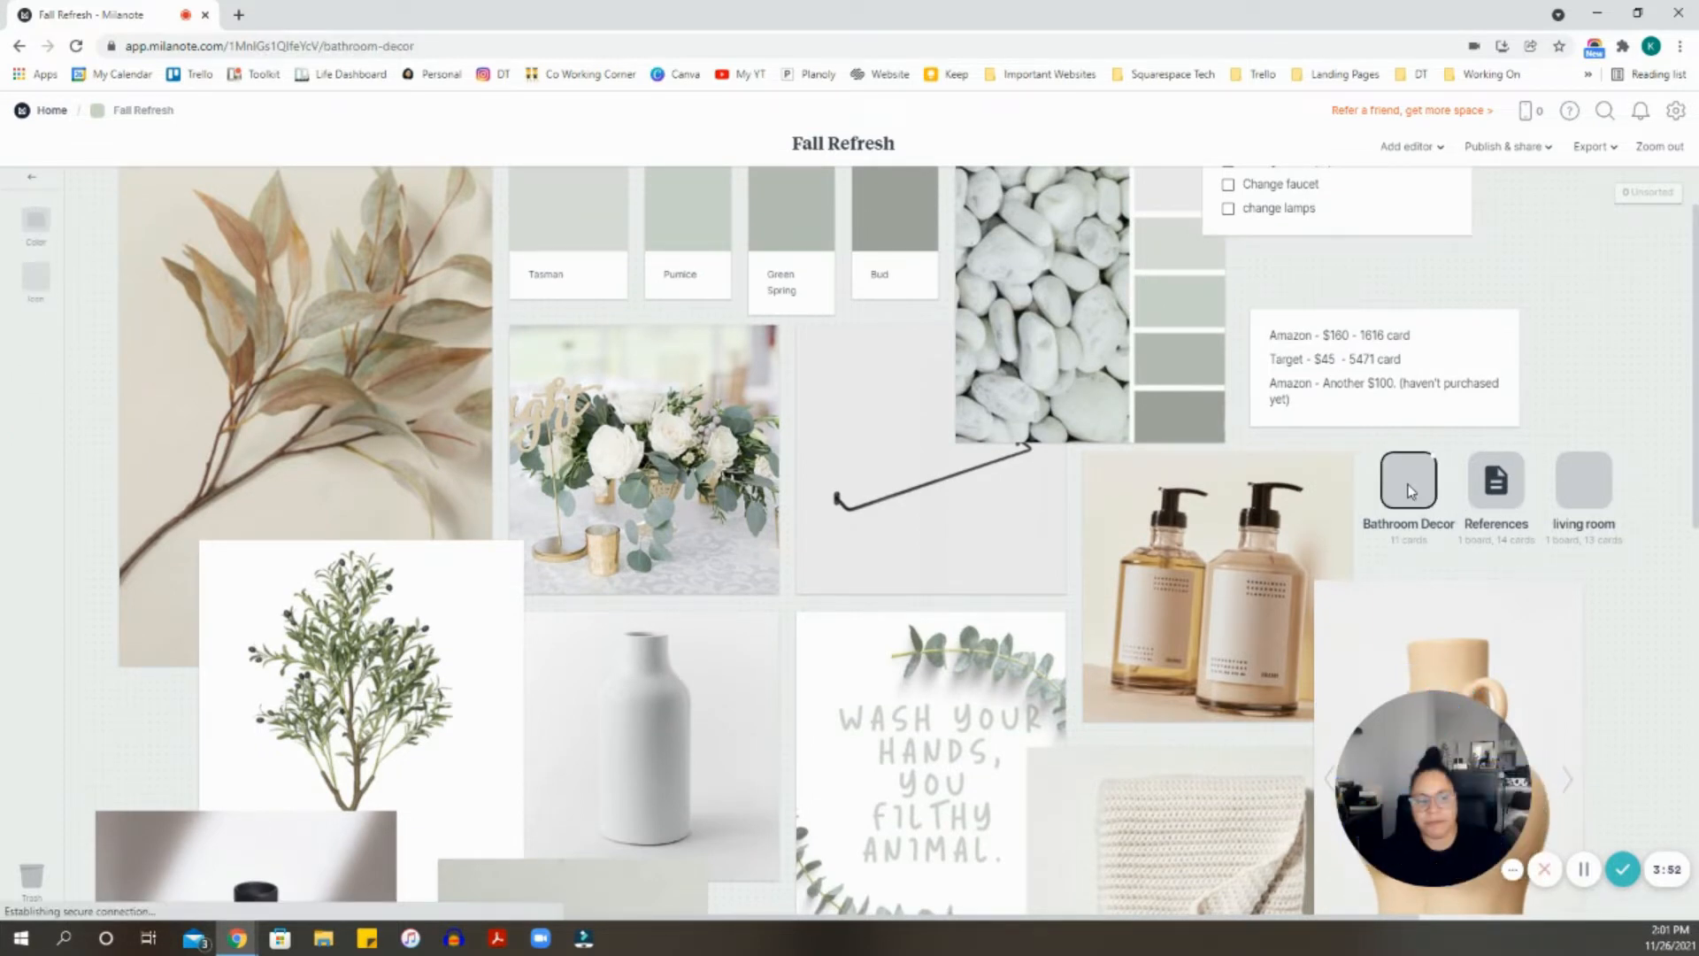
click(1409, 482)
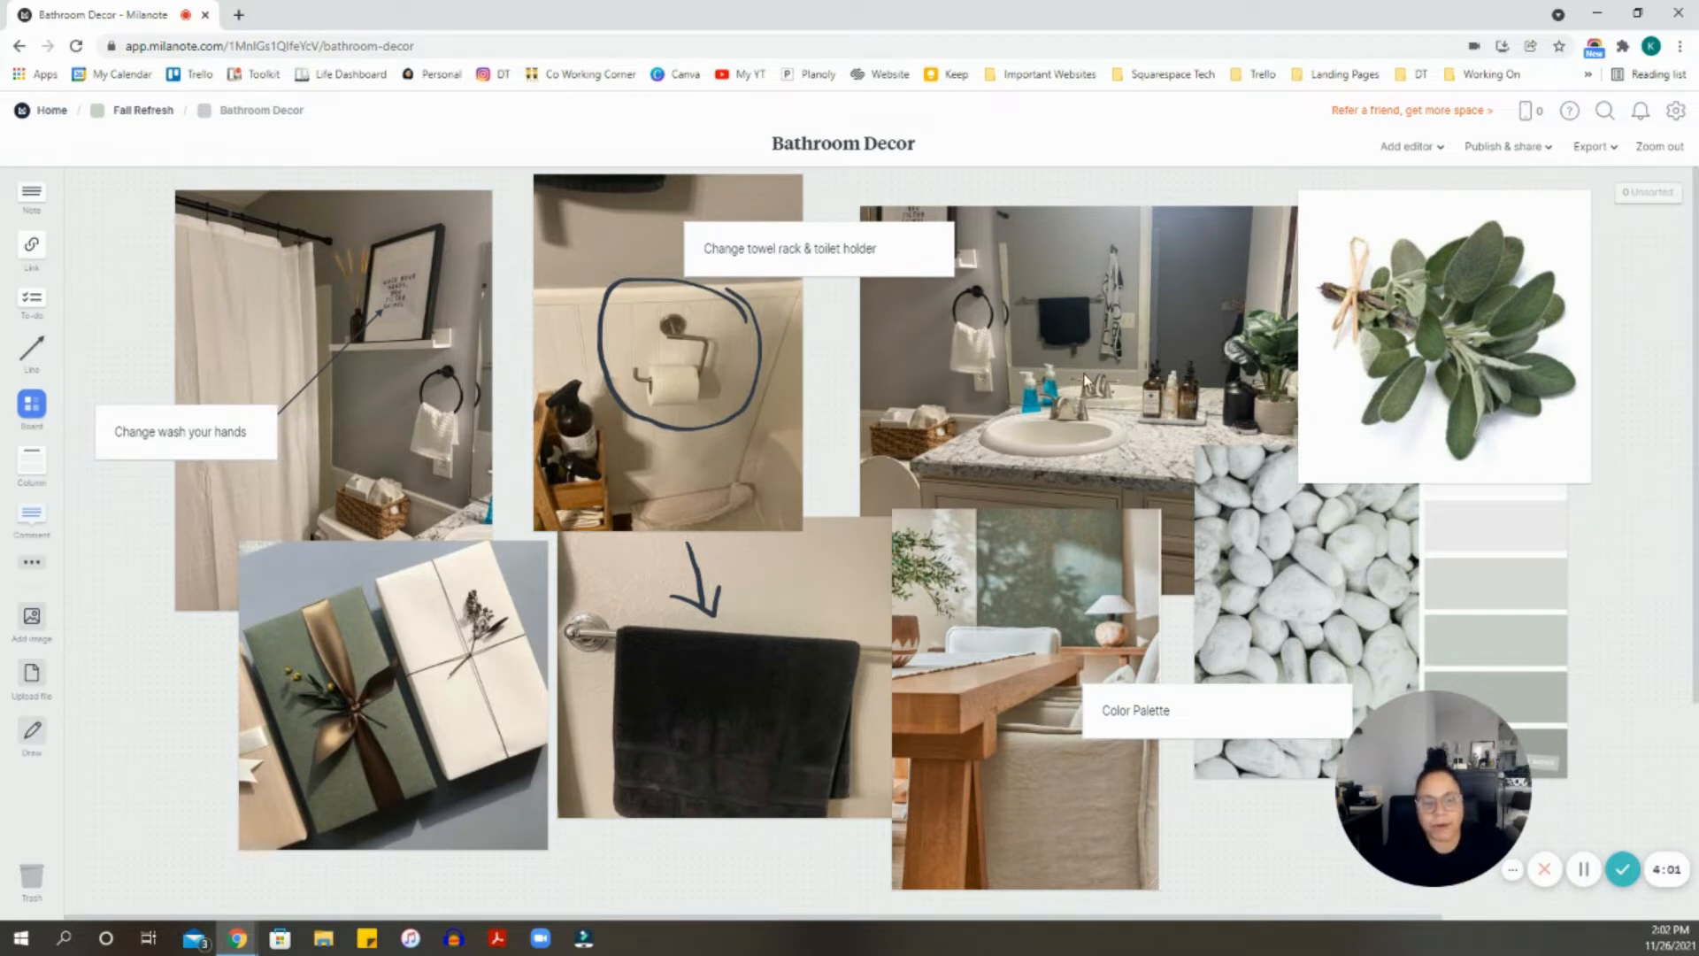
scroll(1334, 358, down, 2)
scroll(1334, 358, down, 3)
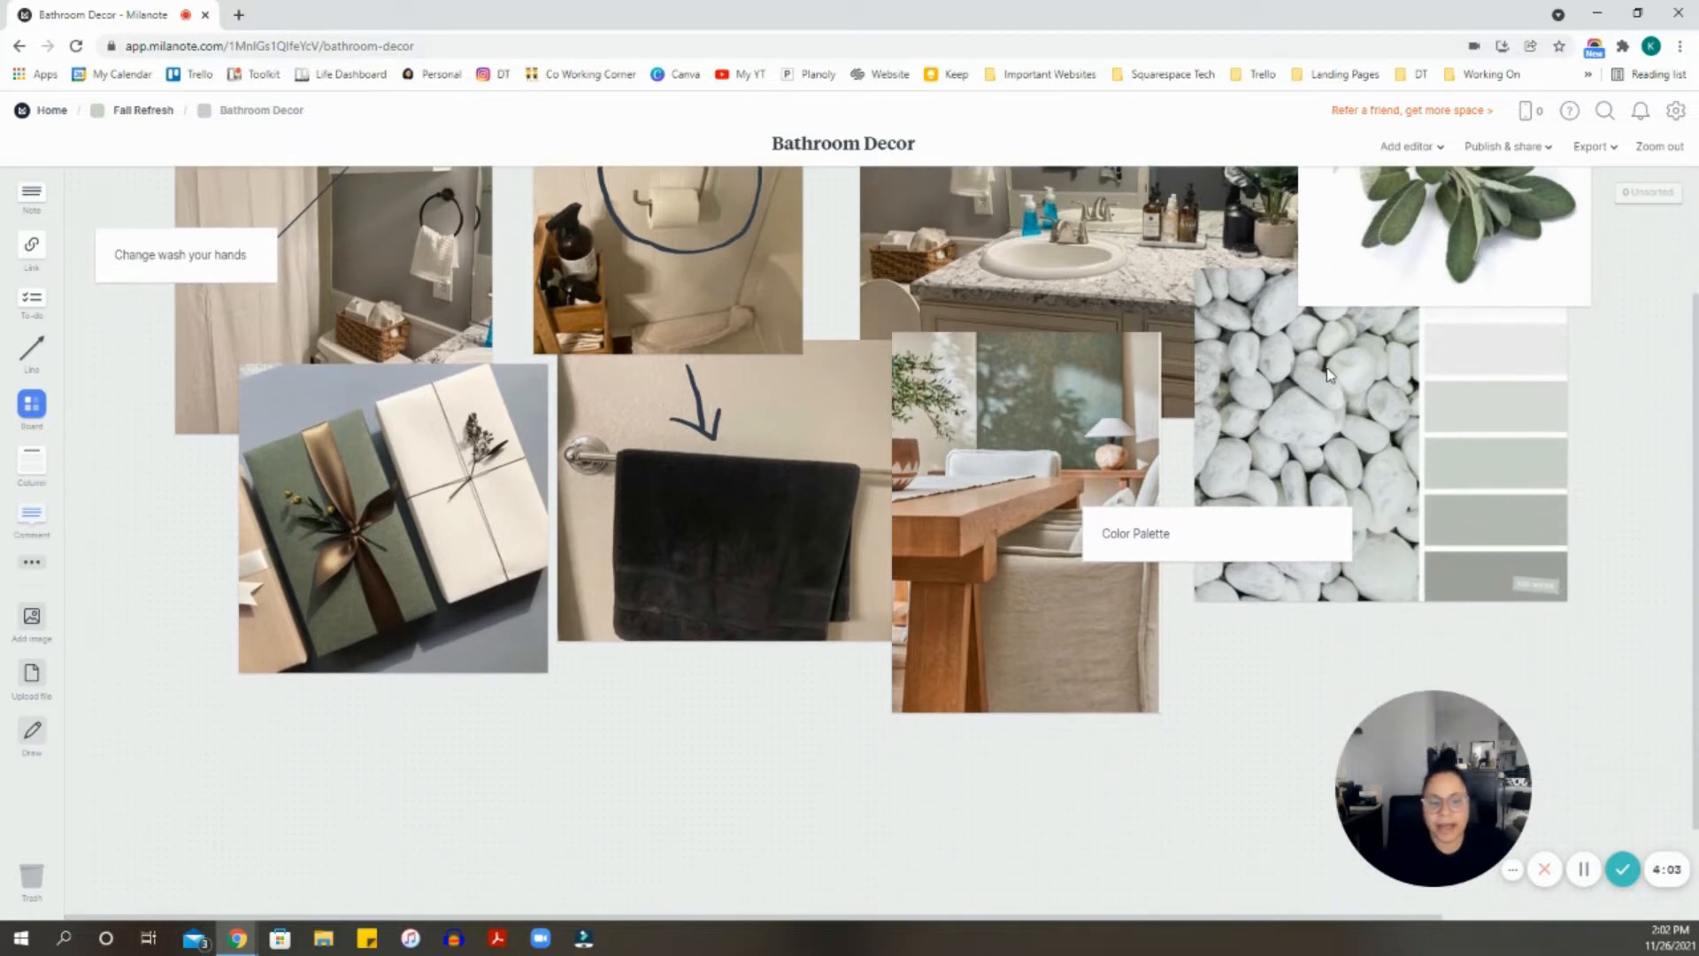
scroll(1323, 380, up, 4)
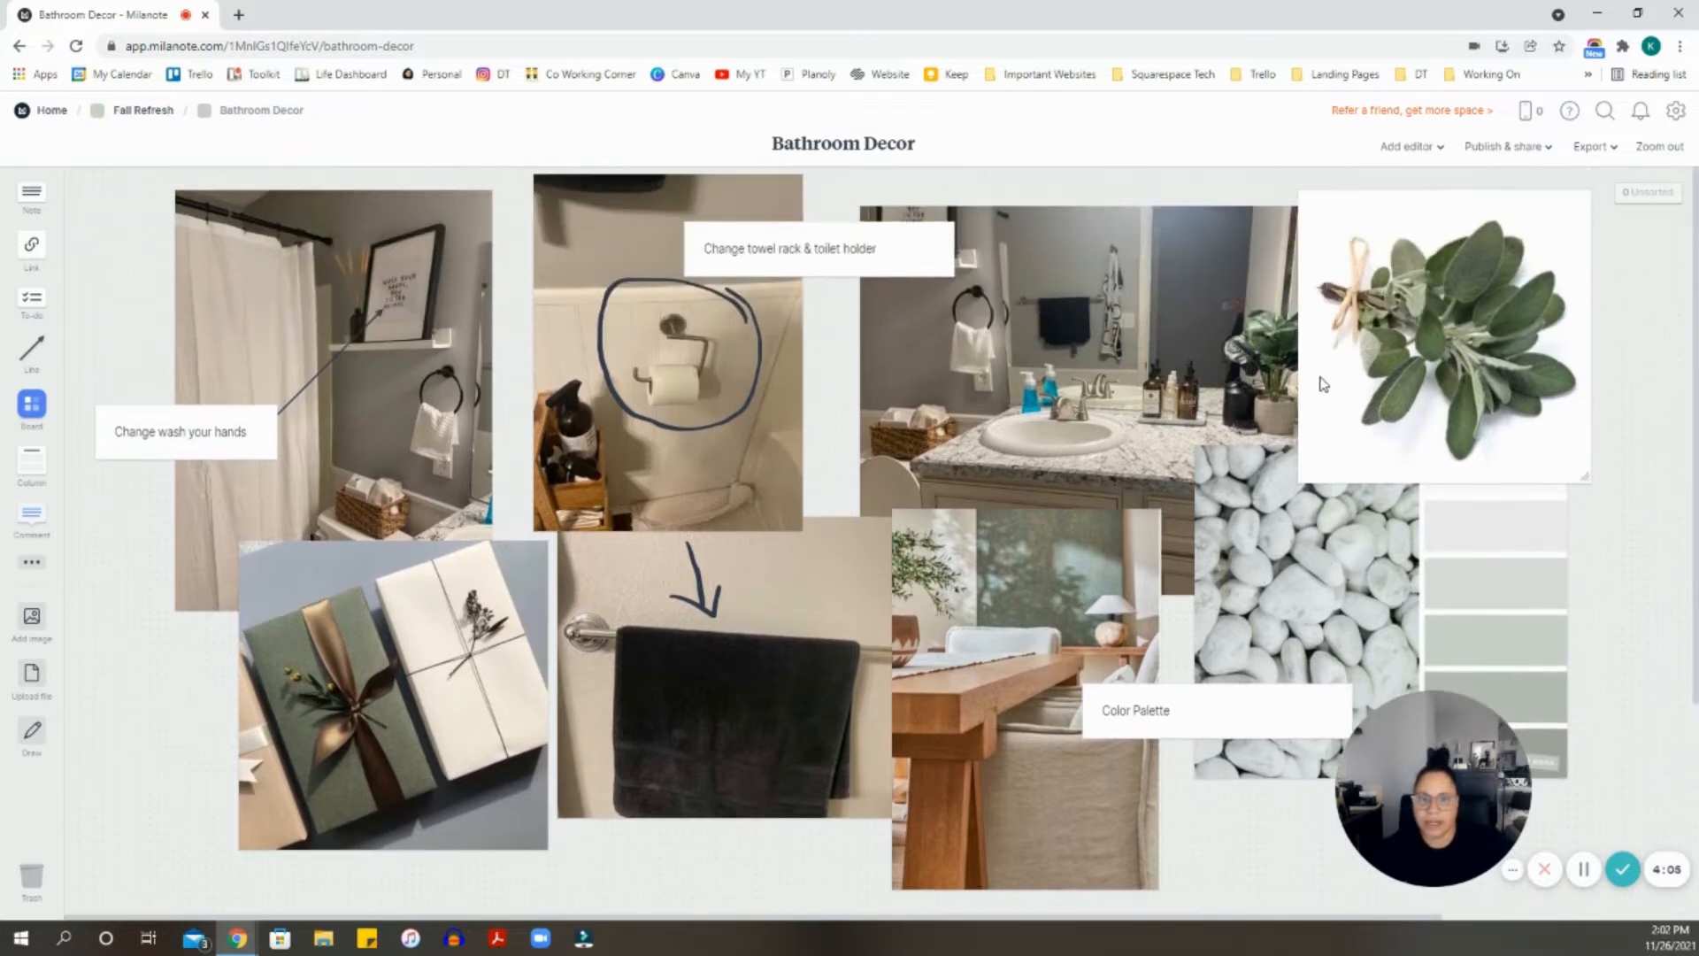
click(156, 117)
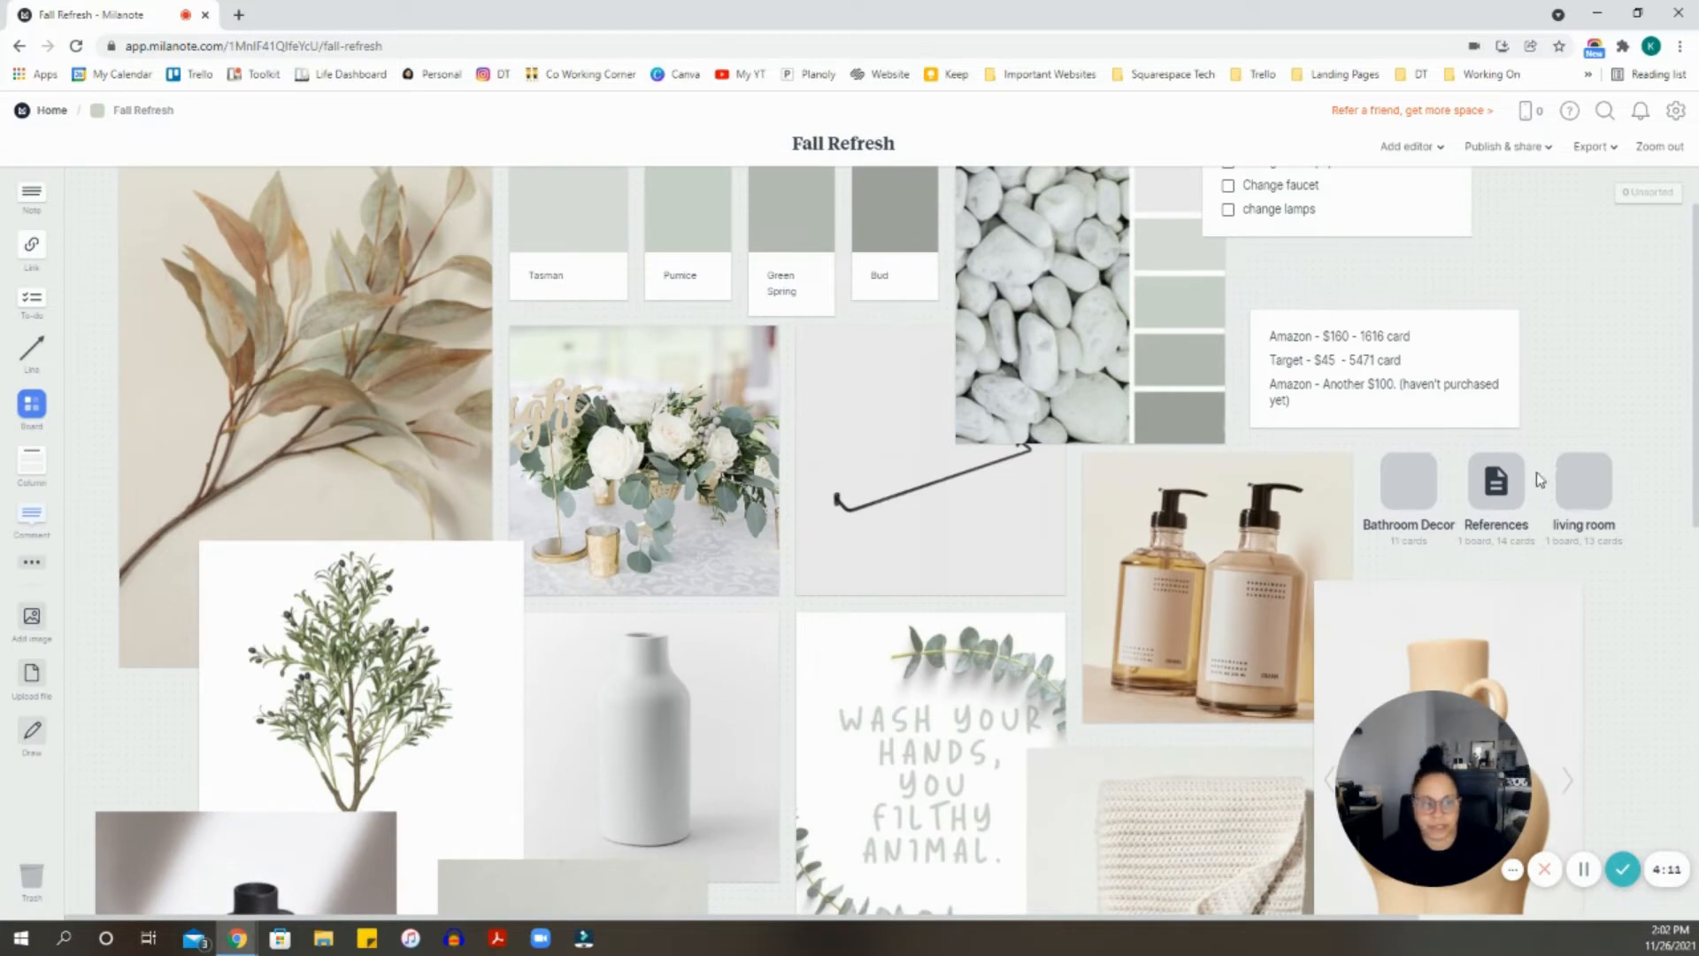
click(1497, 483)
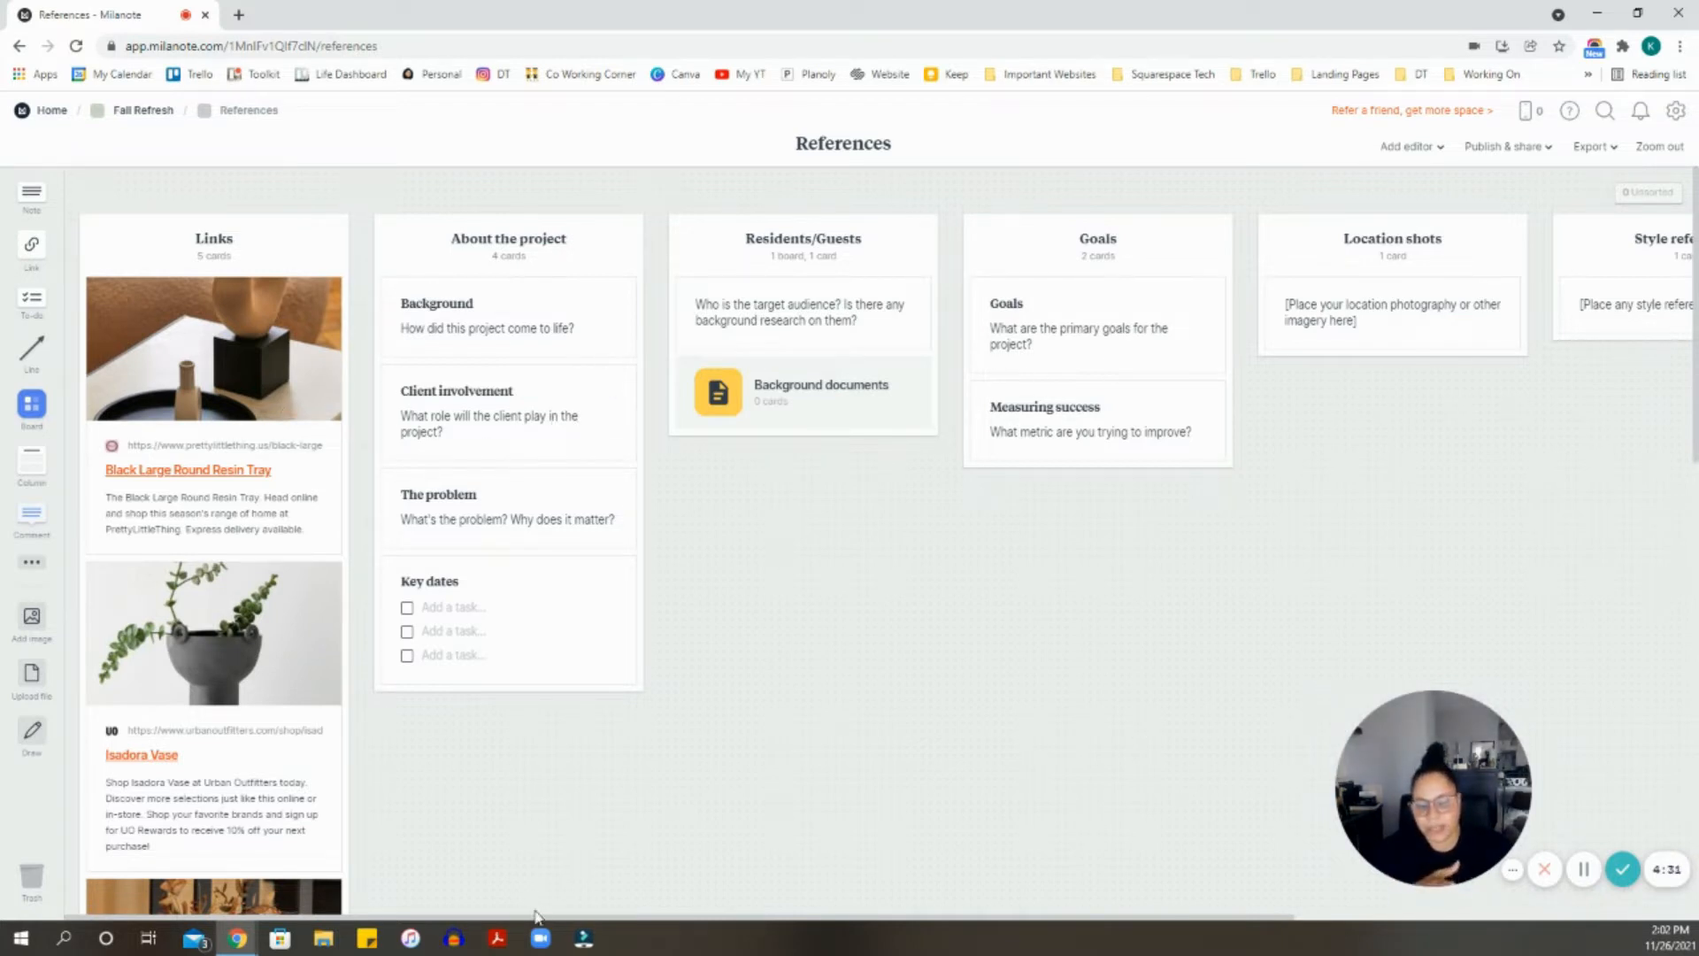
drag(541, 916, 819, 920)
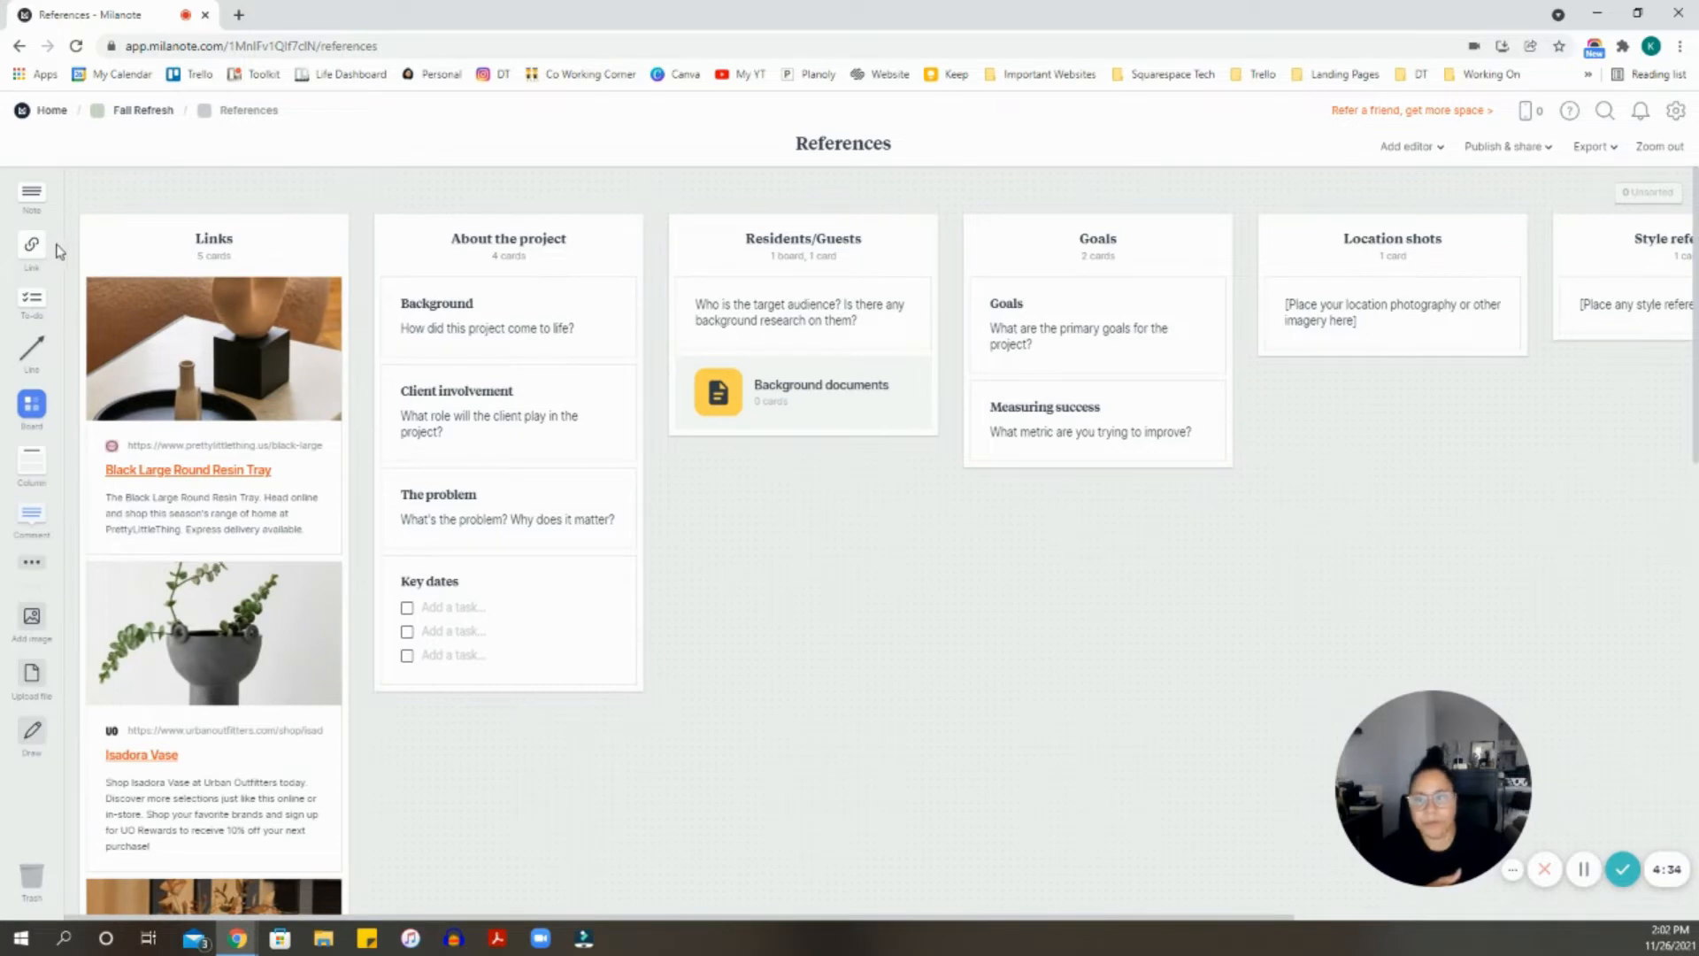
click(141, 123)
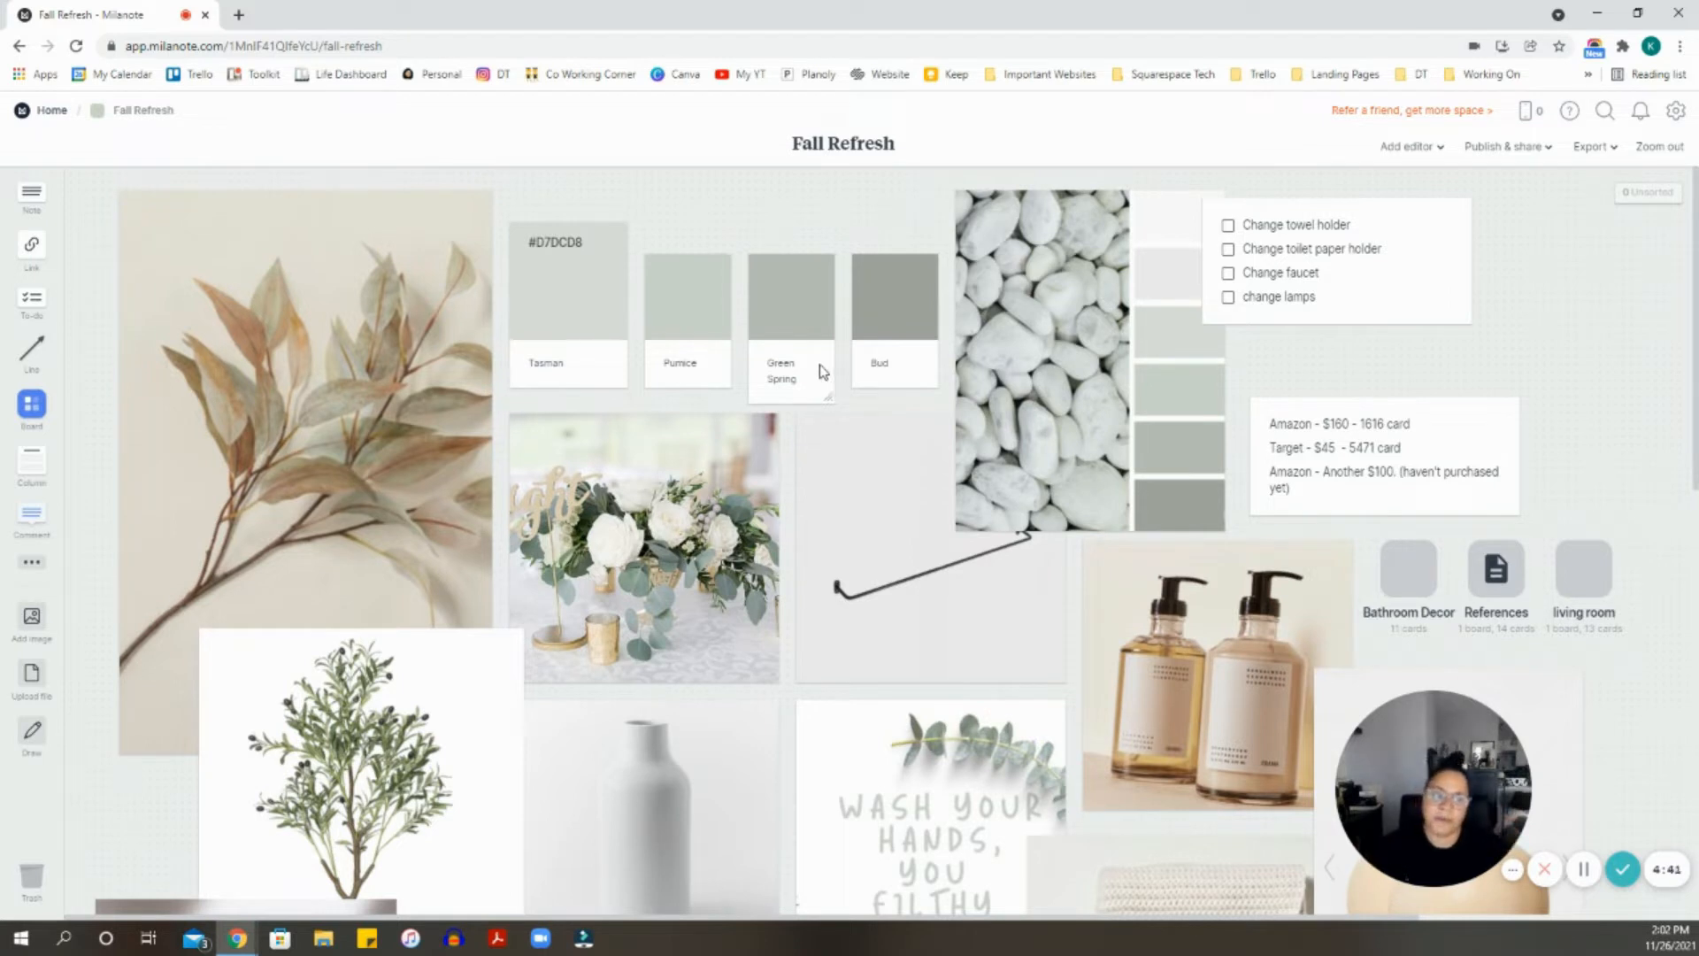
click(1515, 578)
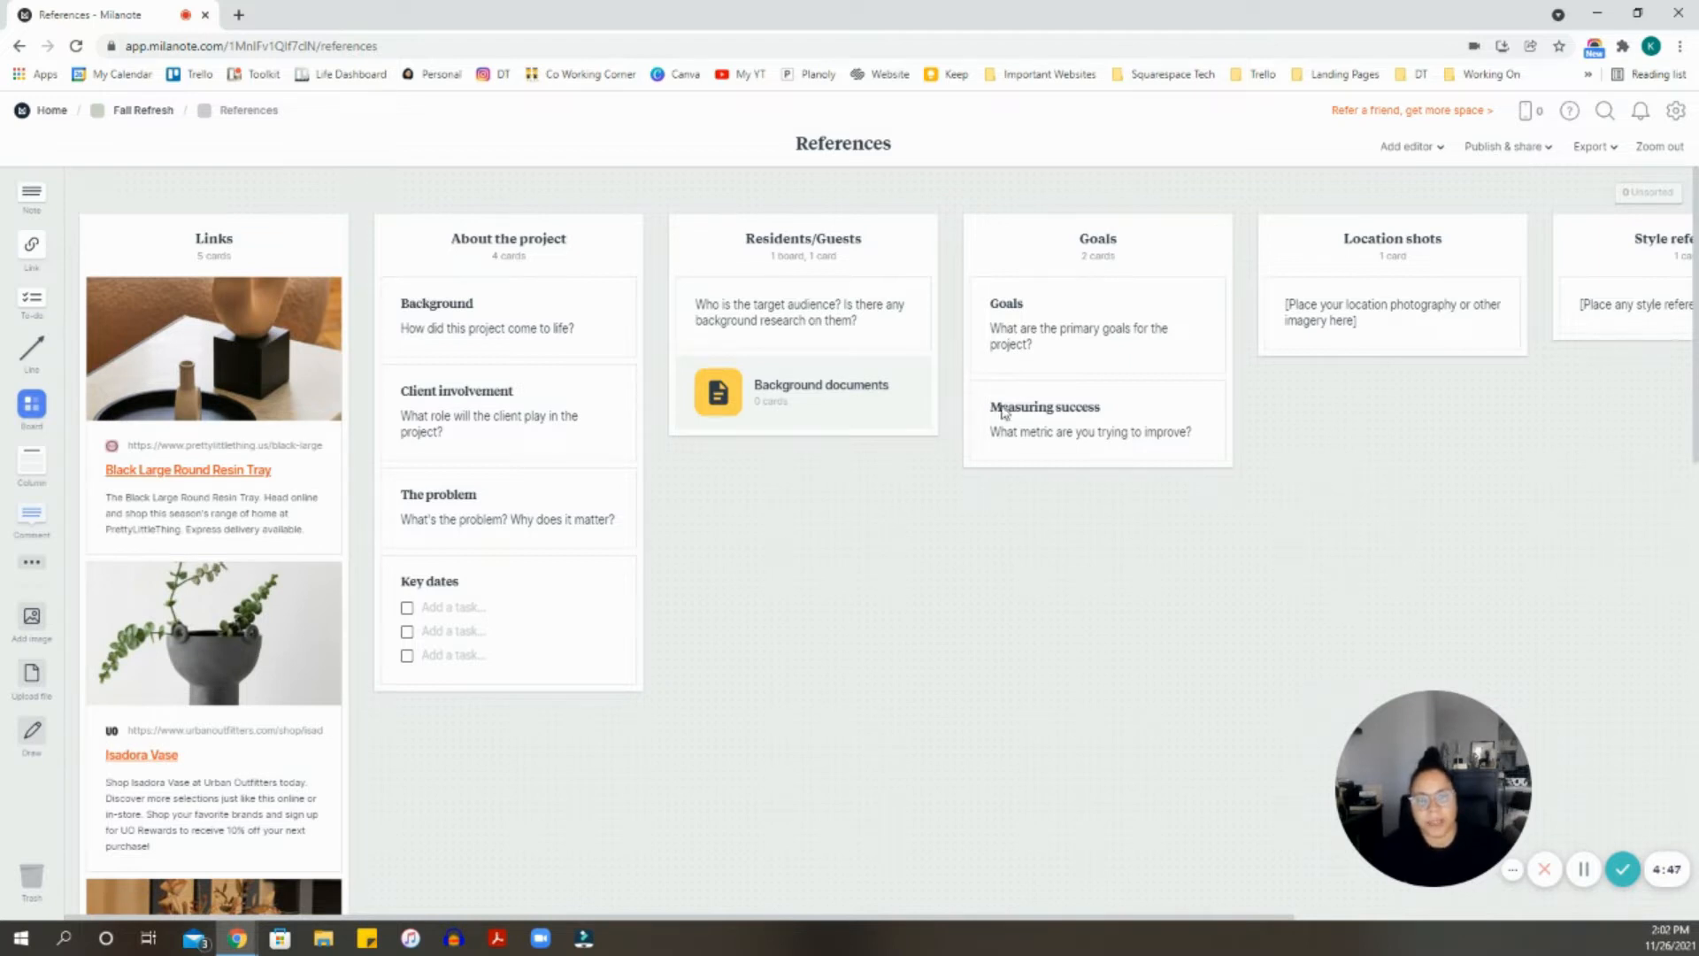
click(164, 116)
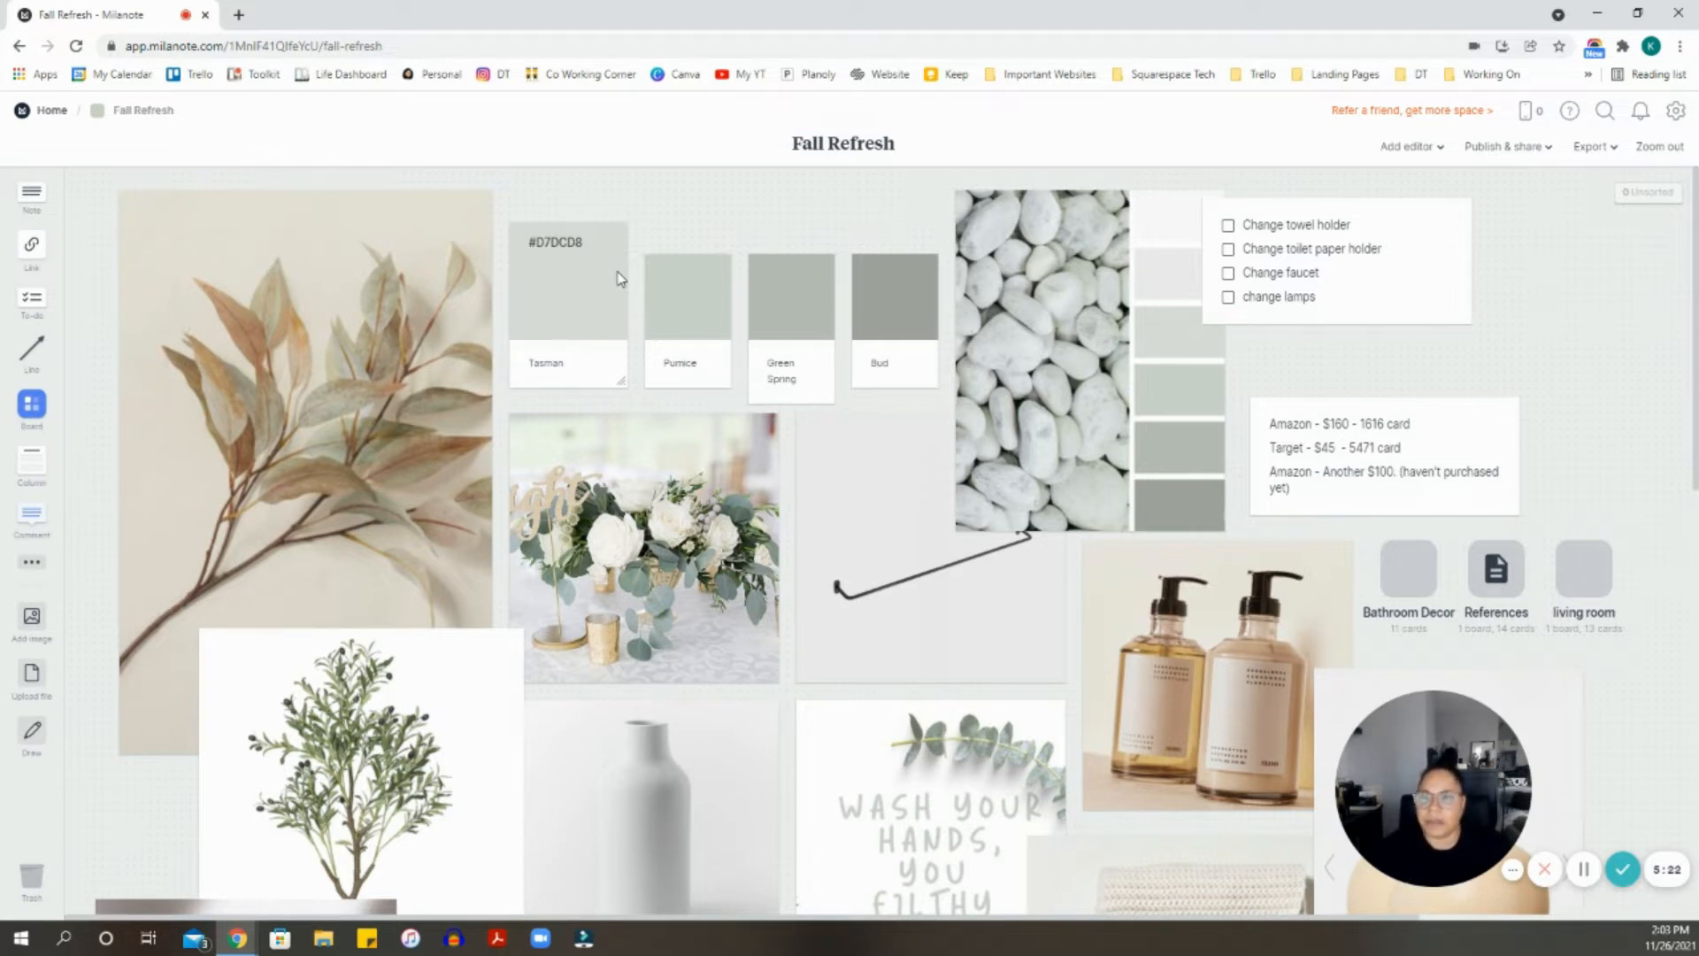
- Place a New Board card below the black vase on Fall Refresh and open it
scroll(266, 239, down, 1)
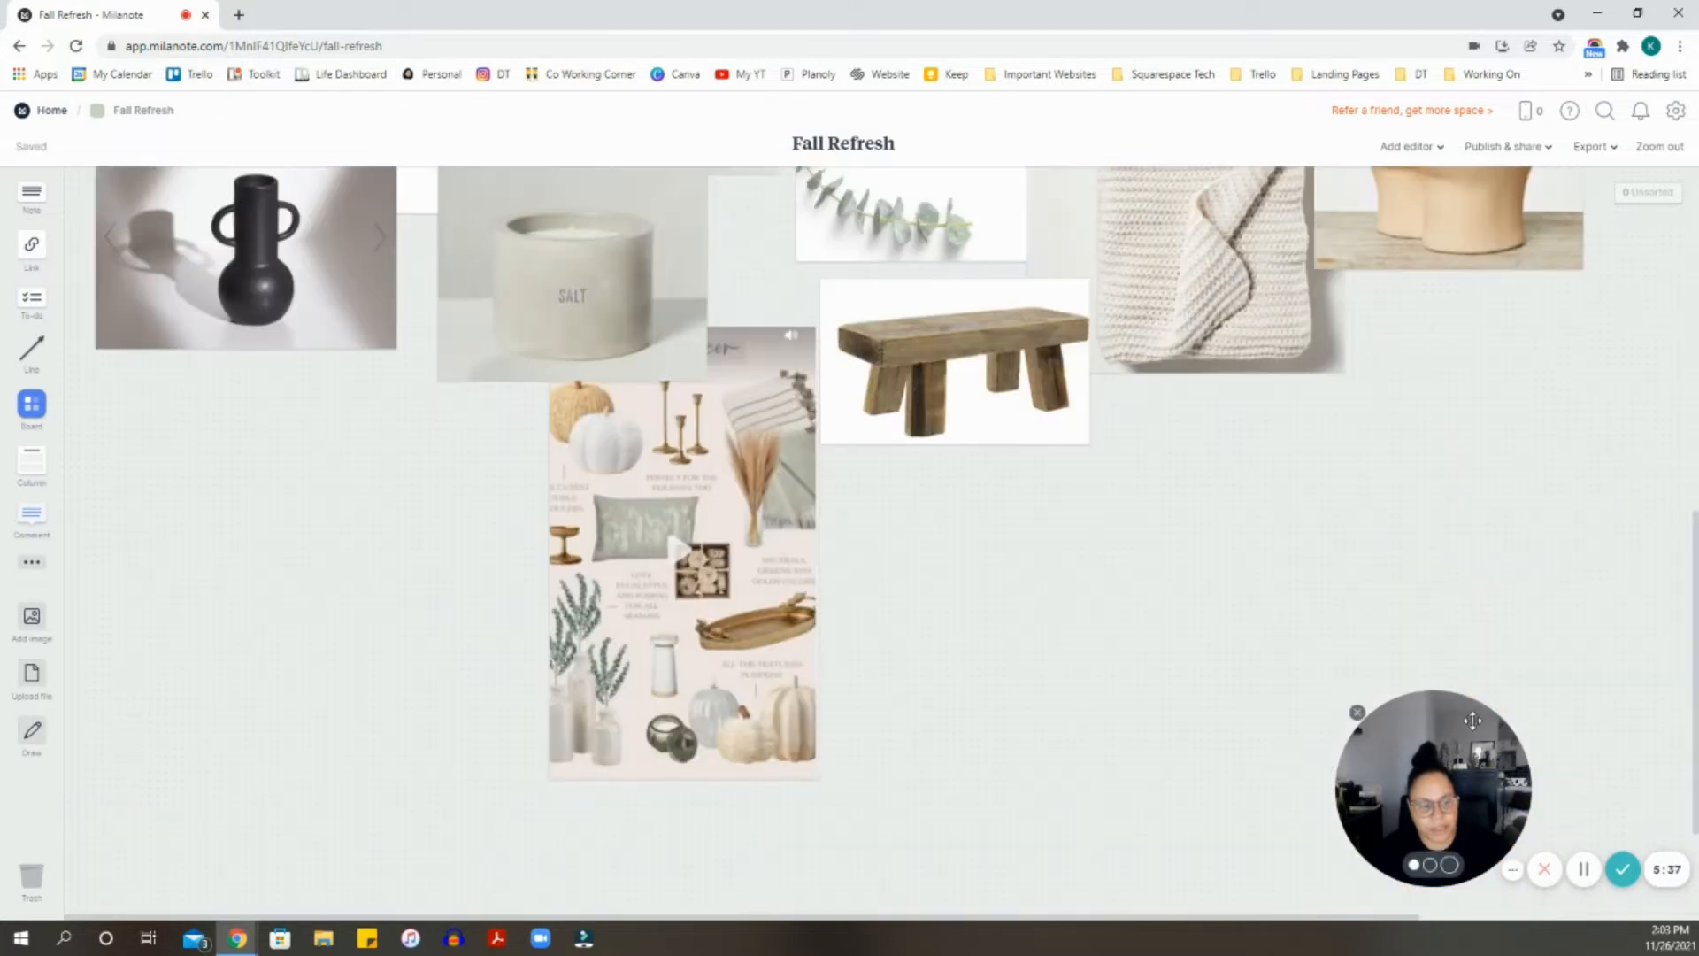
drag(1472, 720, 1394, 709)
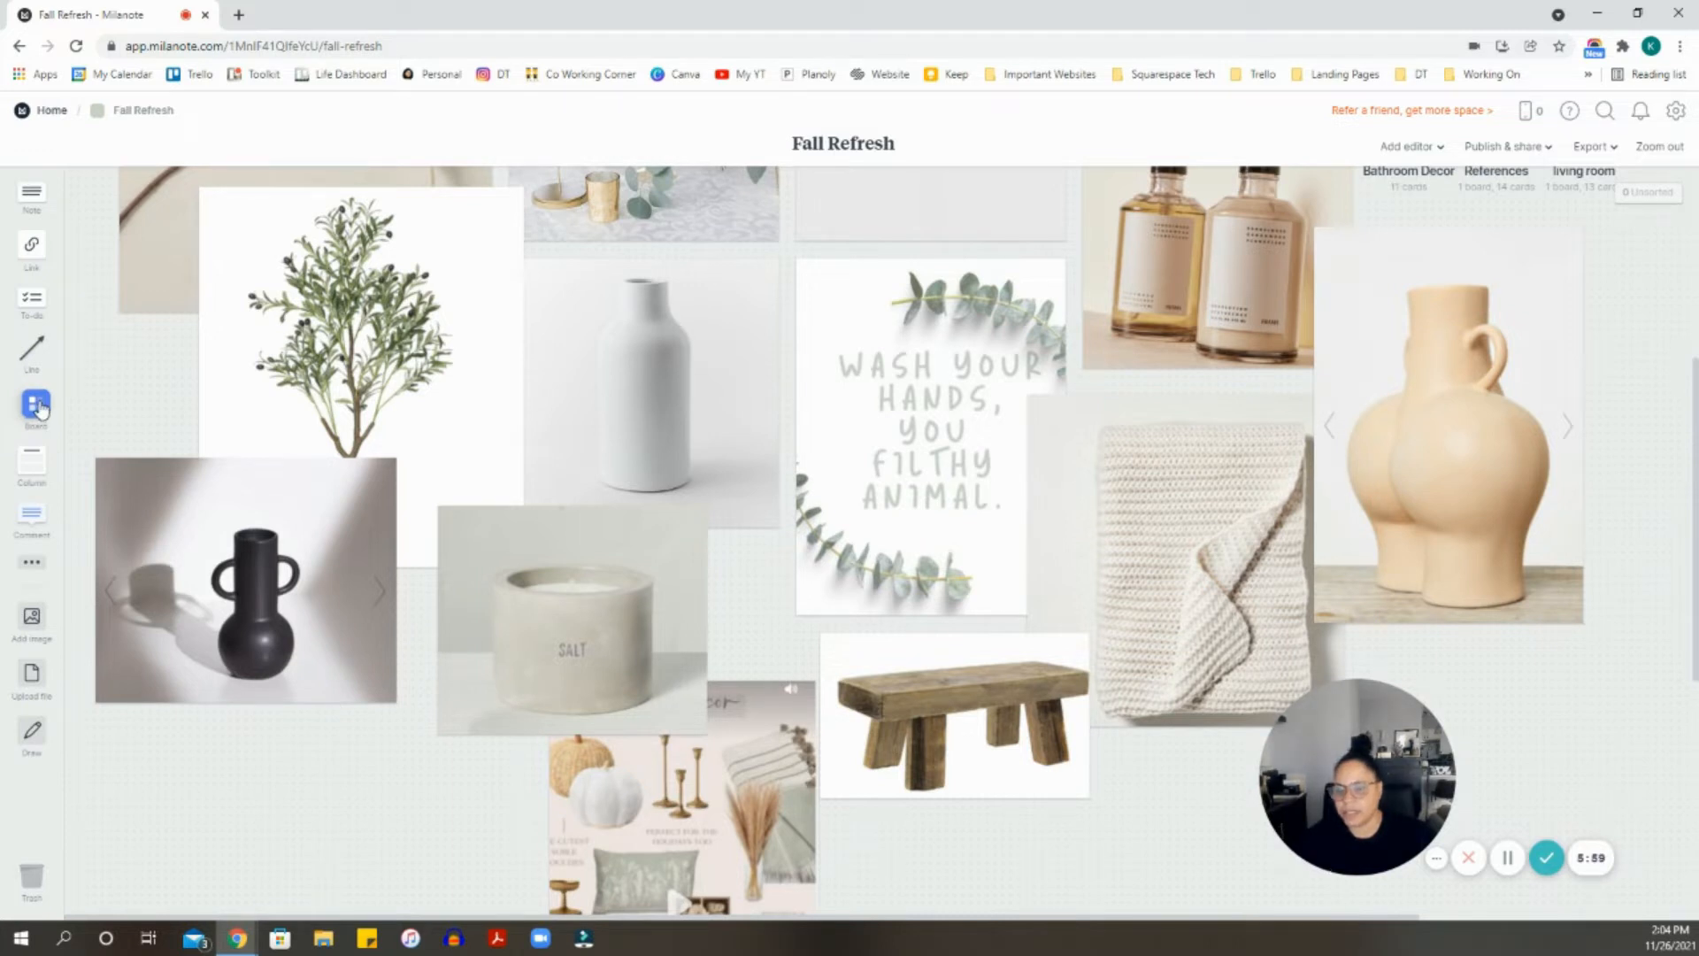
drag(38, 407, 334, 783)
scroll(334, 783, down, 3)
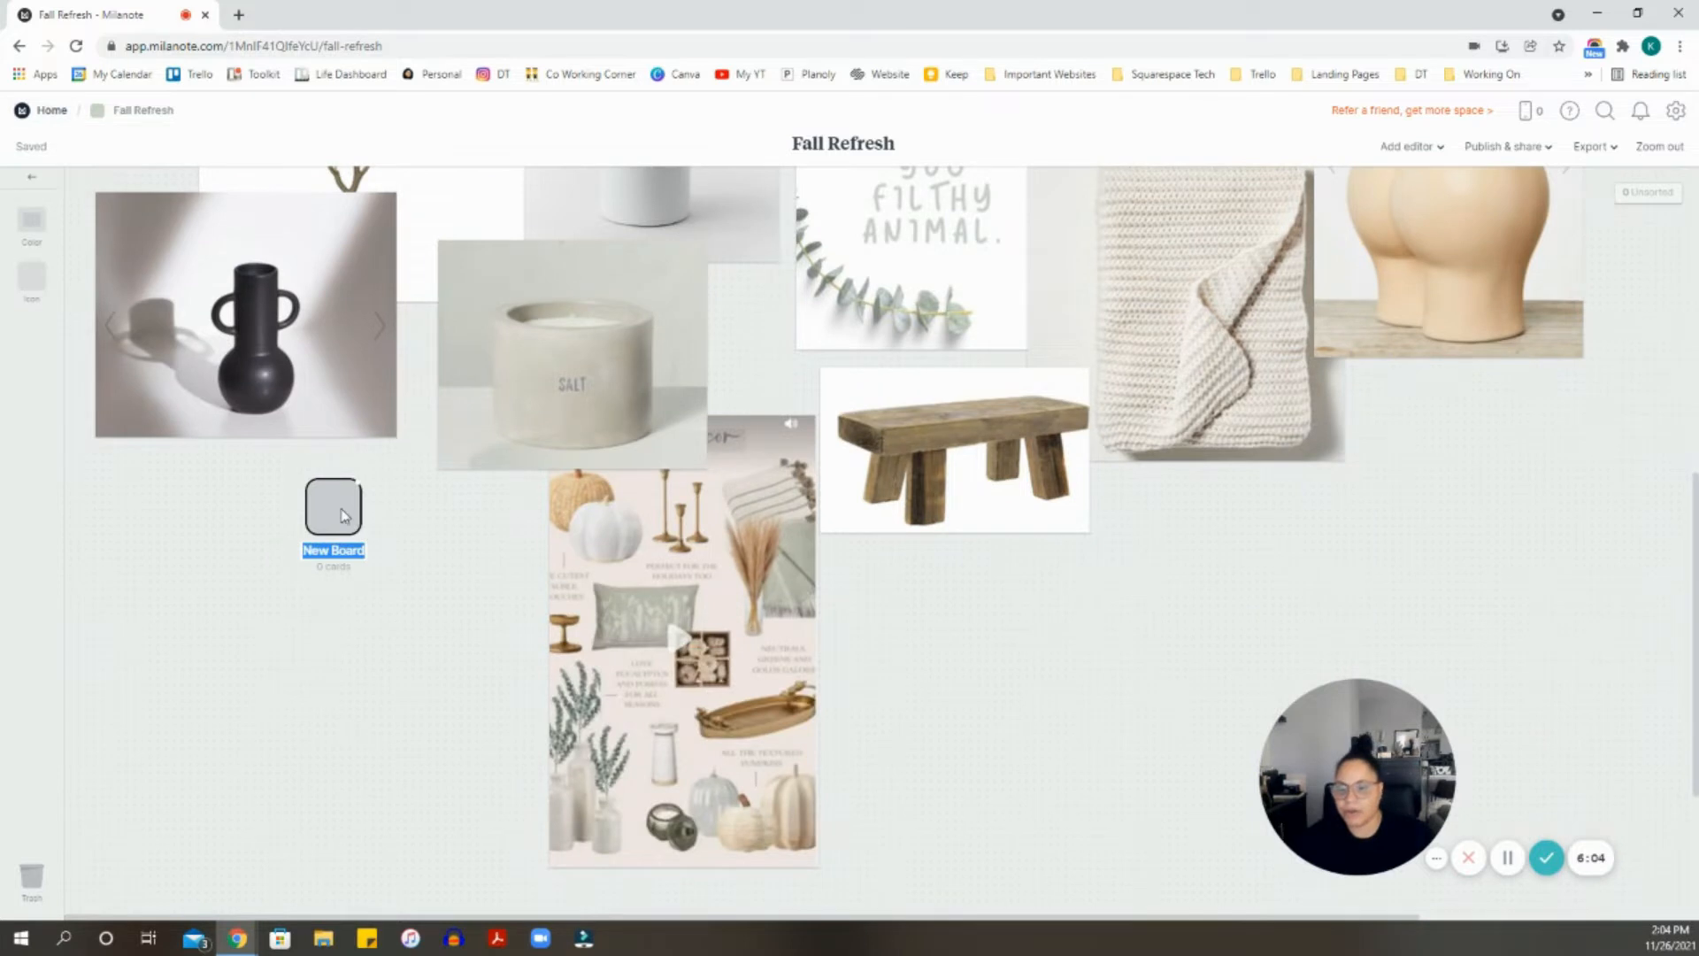
double_click(340, 515)
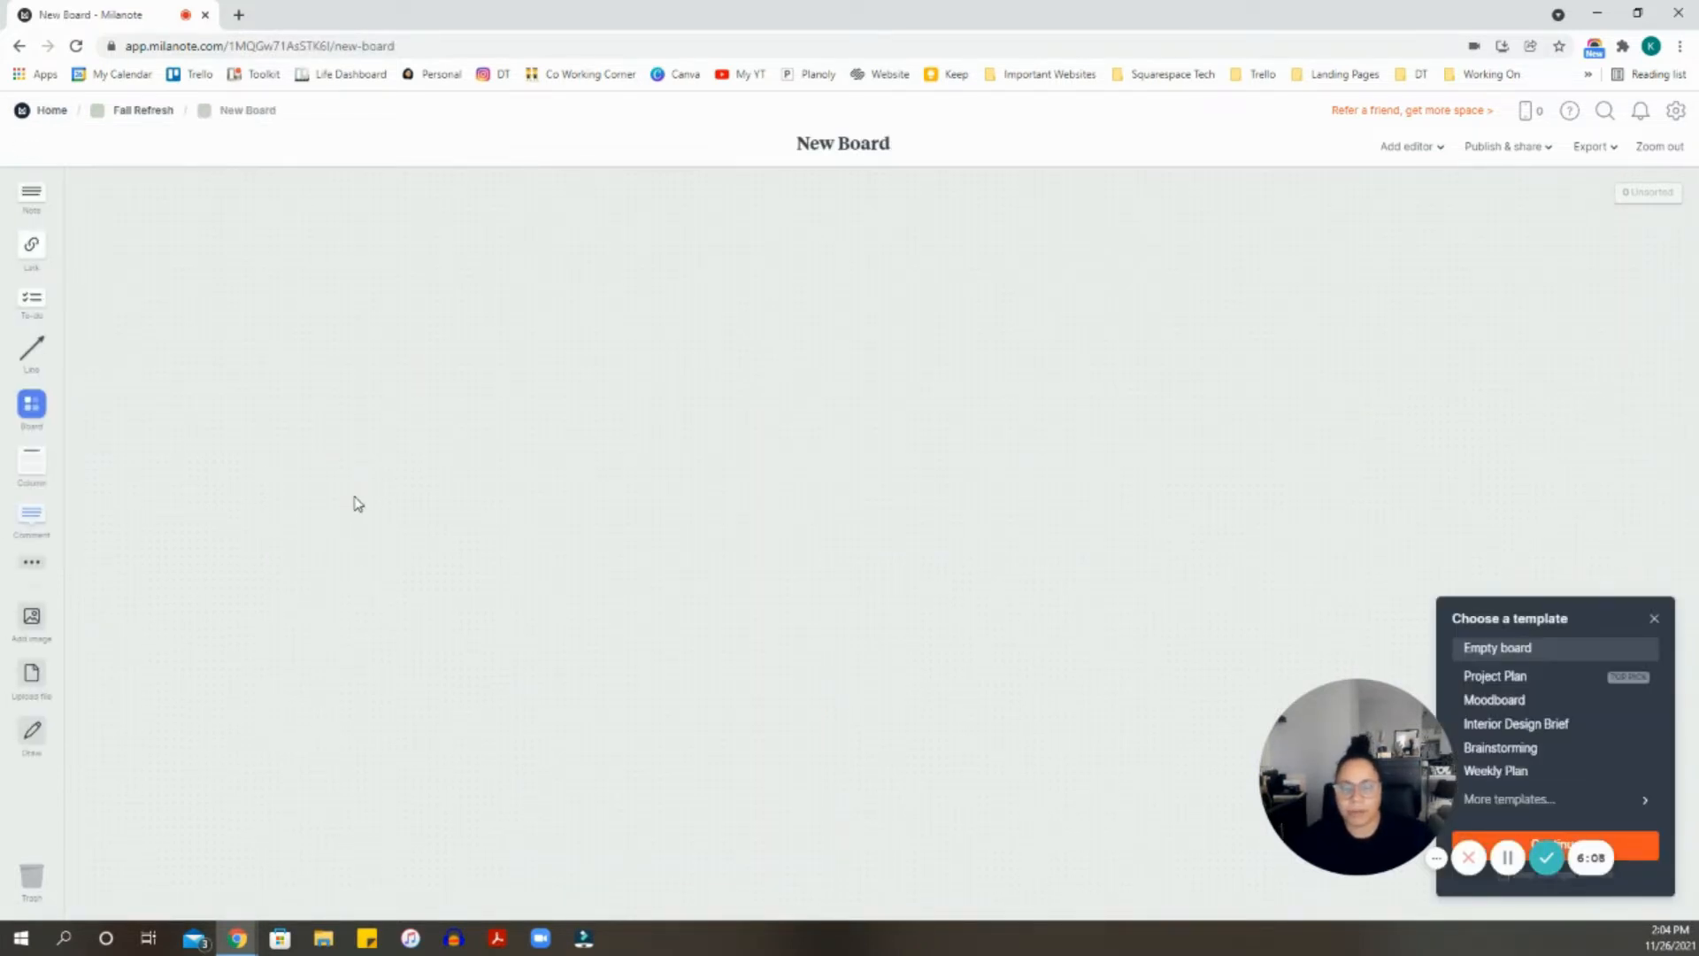
- Preview the Project Plan and Moodboard templates on the new board
drag(1287, 726, 132, 756)
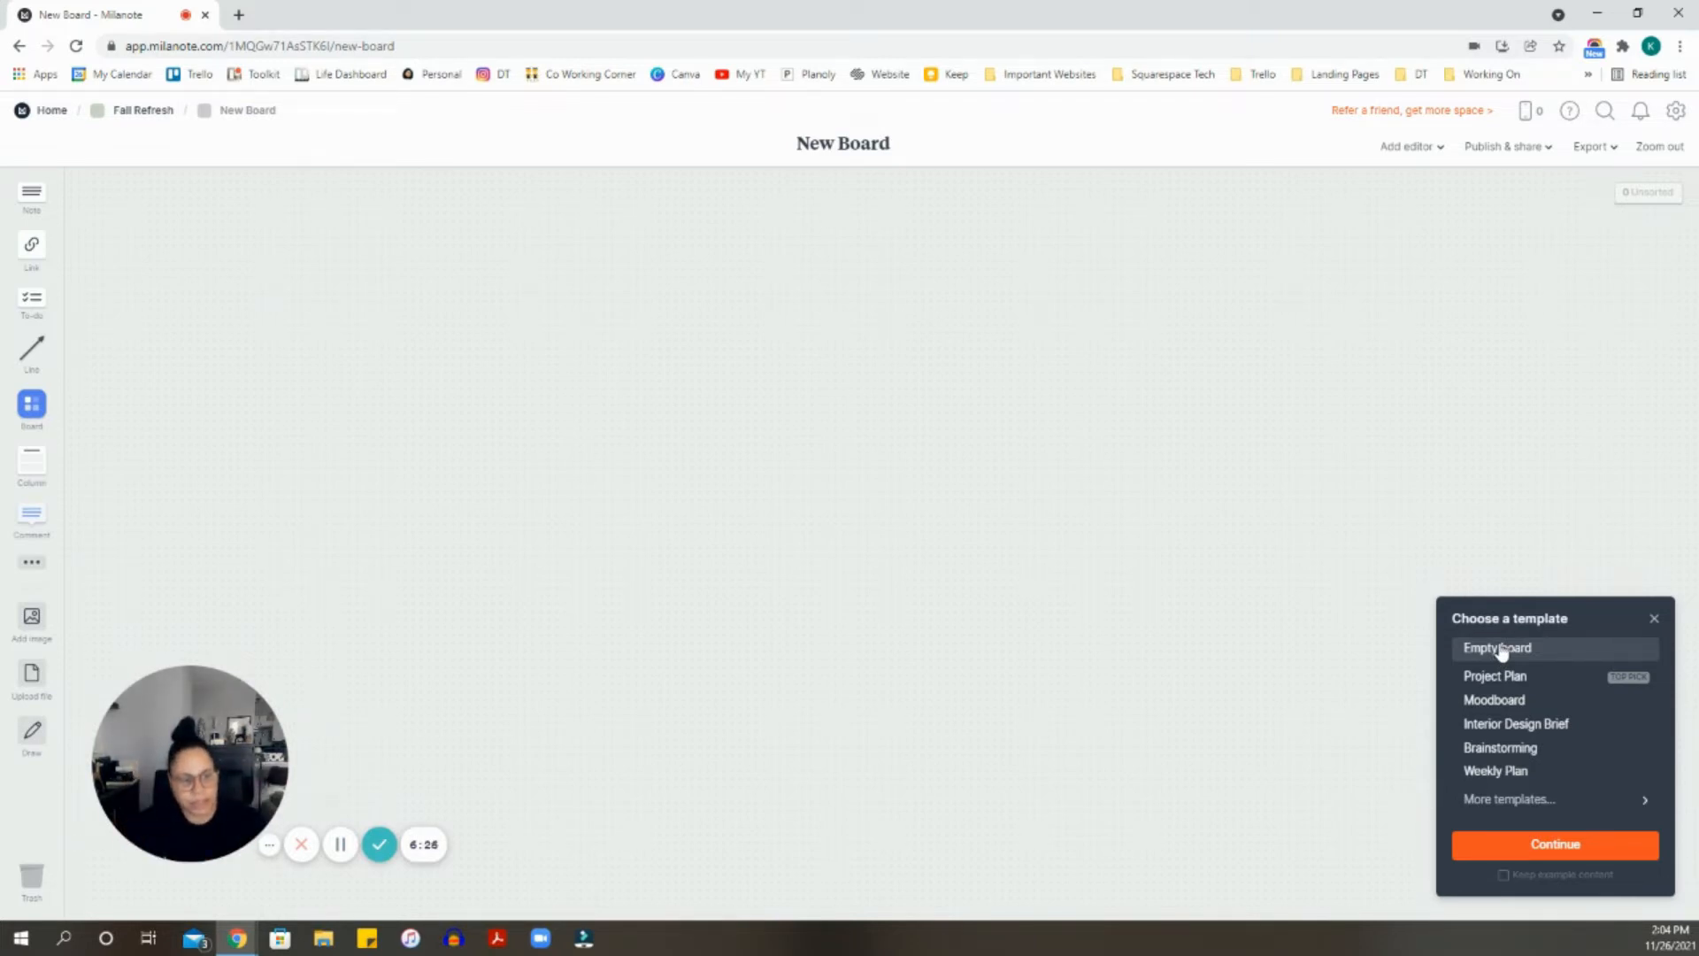
click(1535, 684)
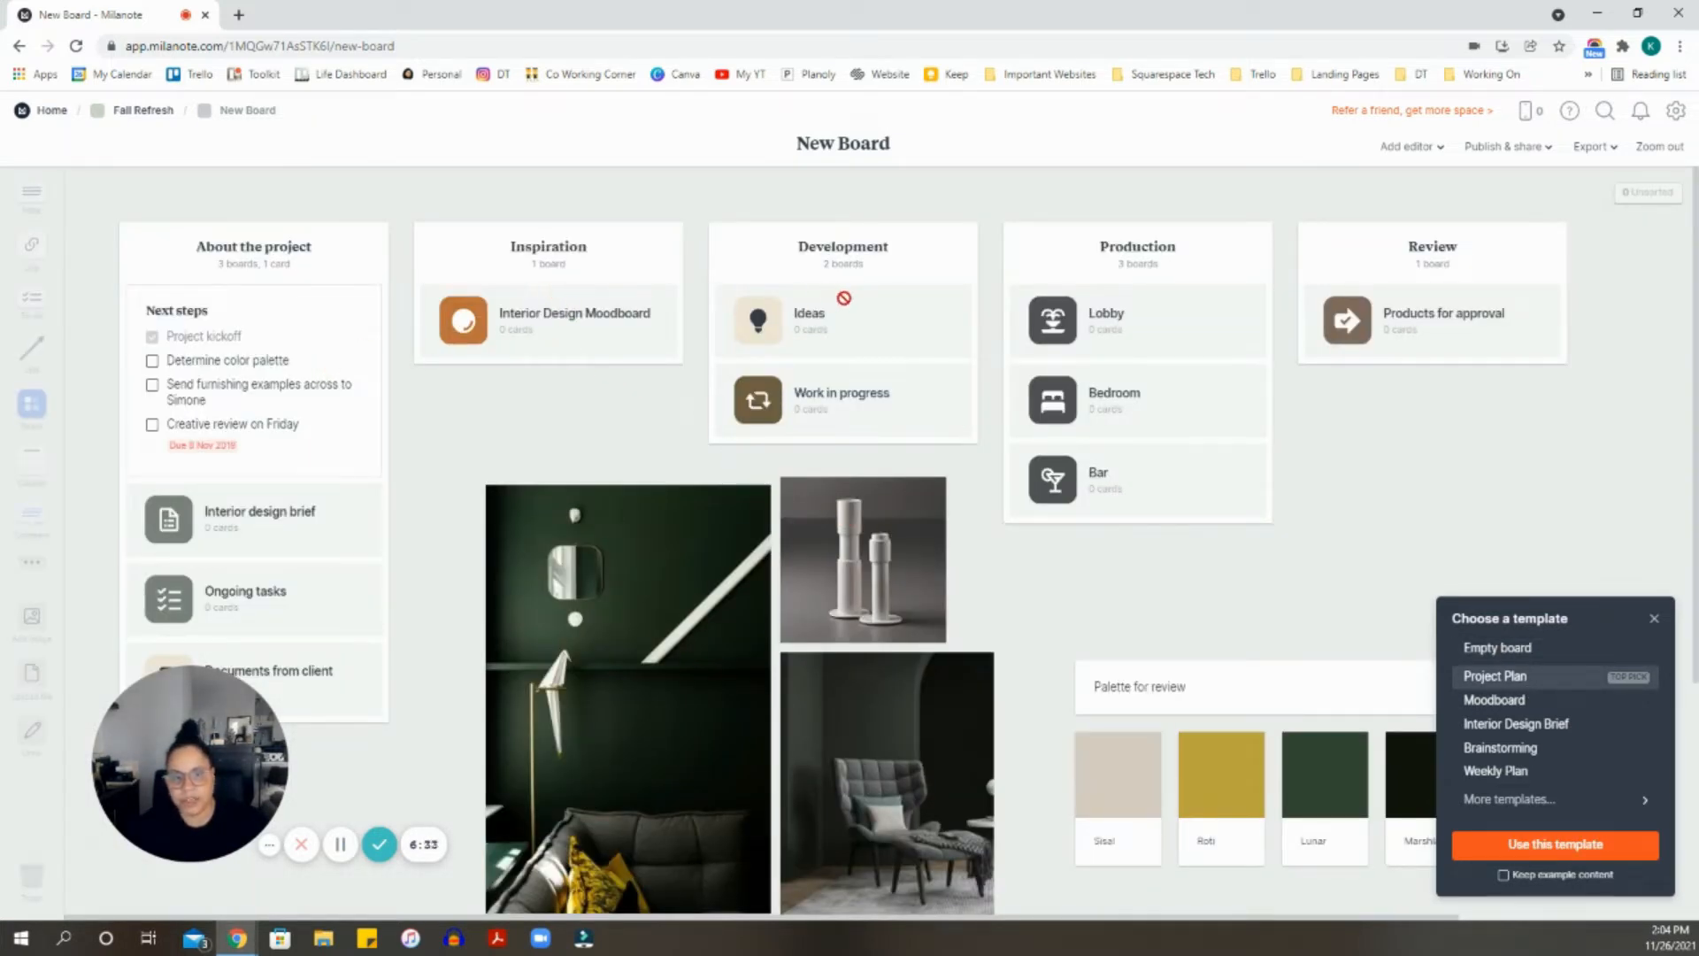
scroll(1366, 309, down, 2)
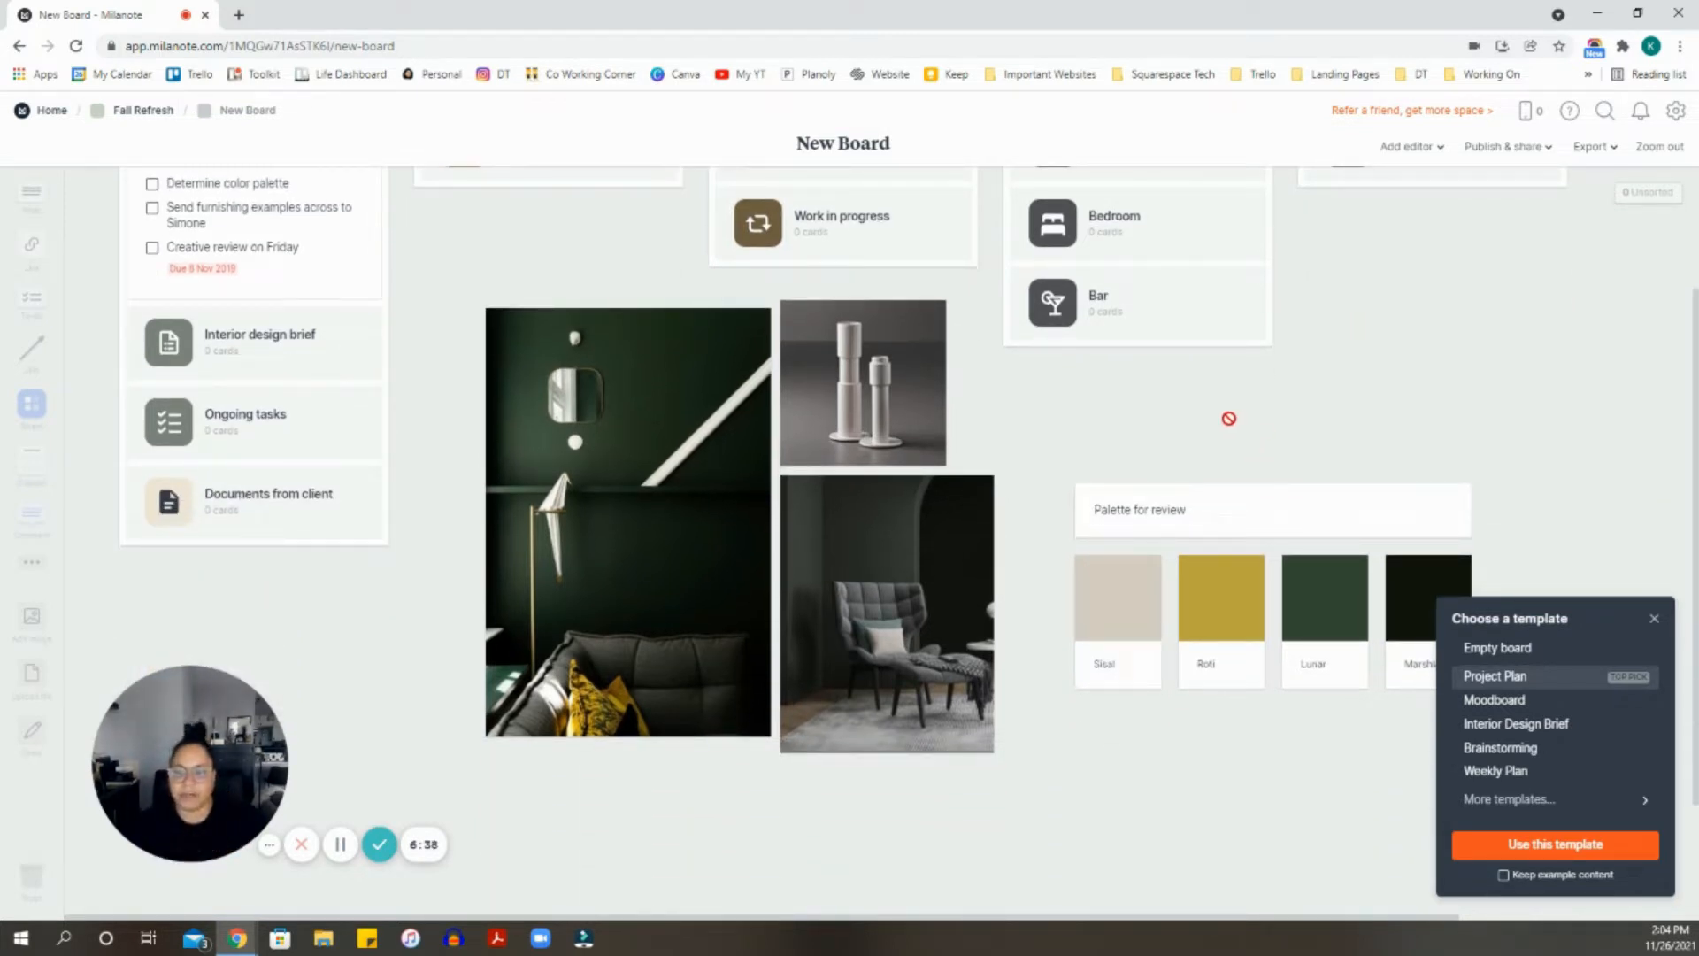
scroll(1226, 418, up, 2)
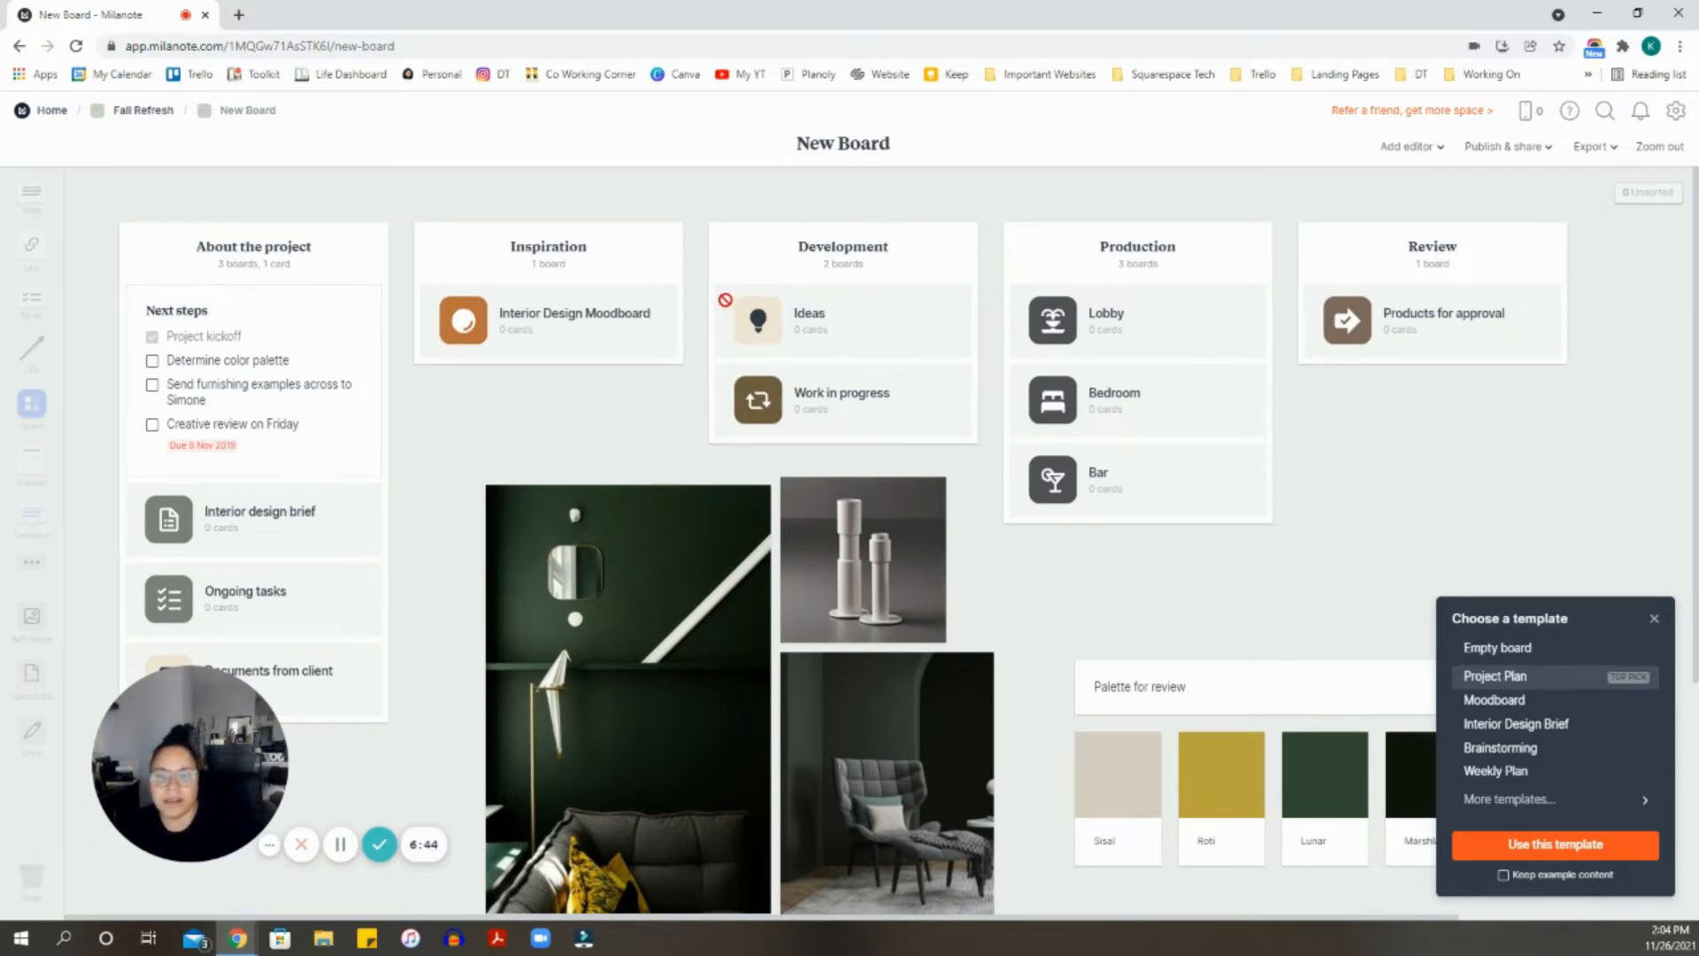
click(1537, 703)
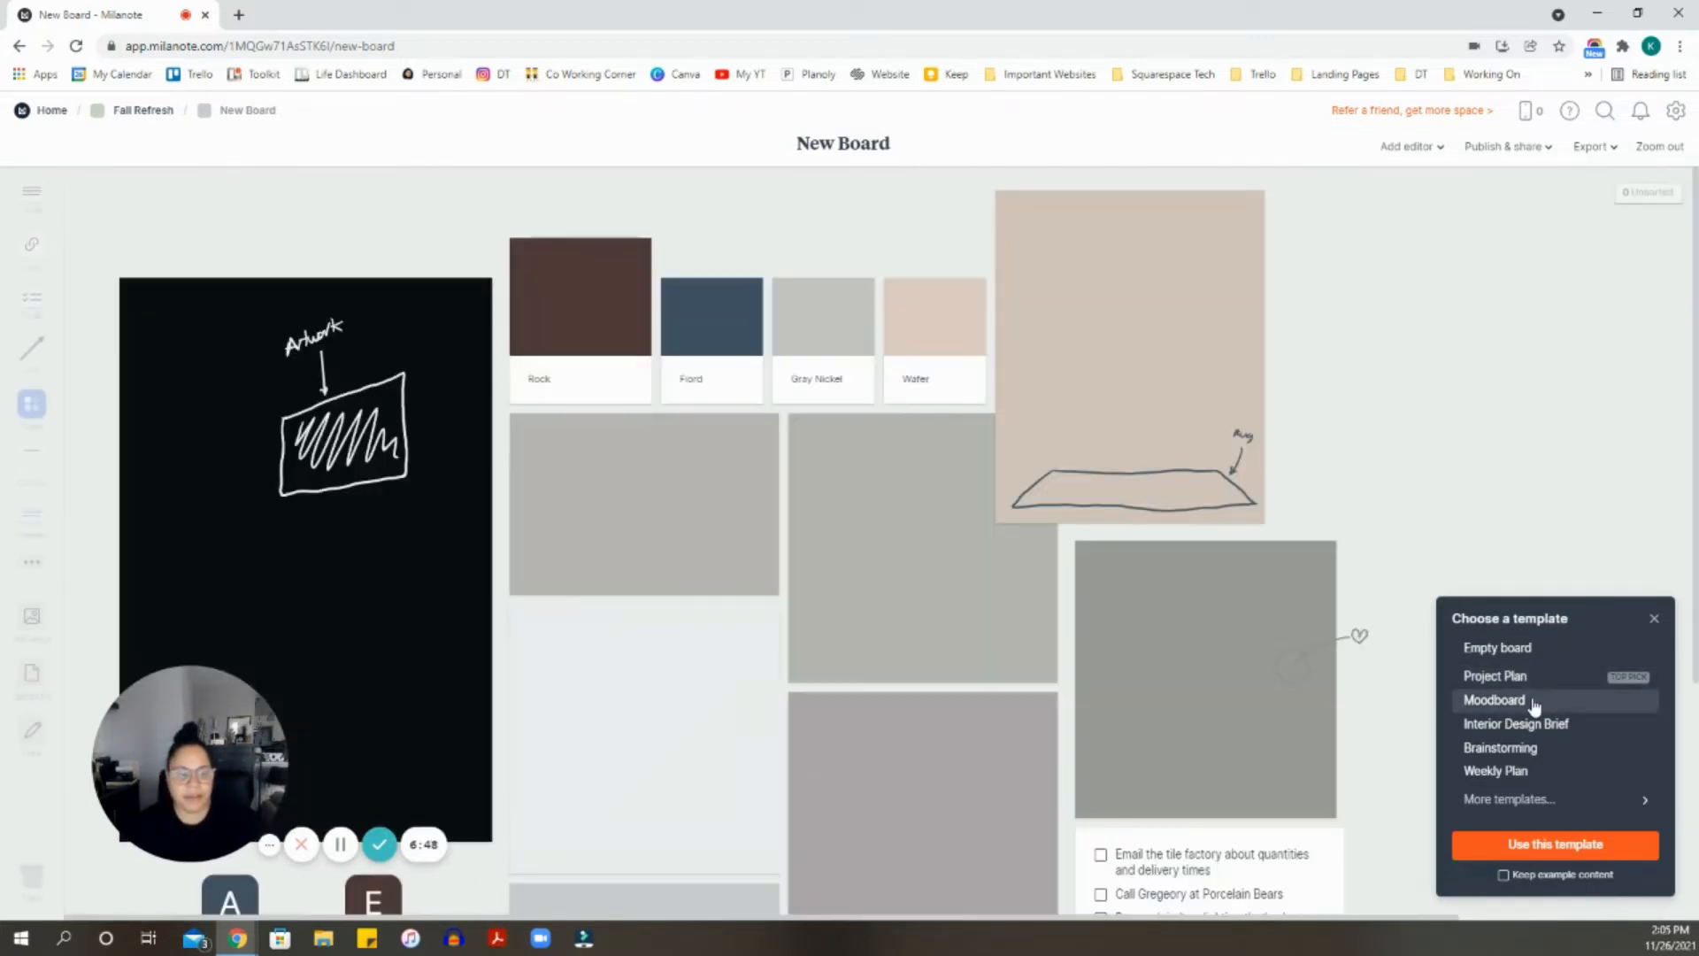
scroll(1451, 558, down, 5)
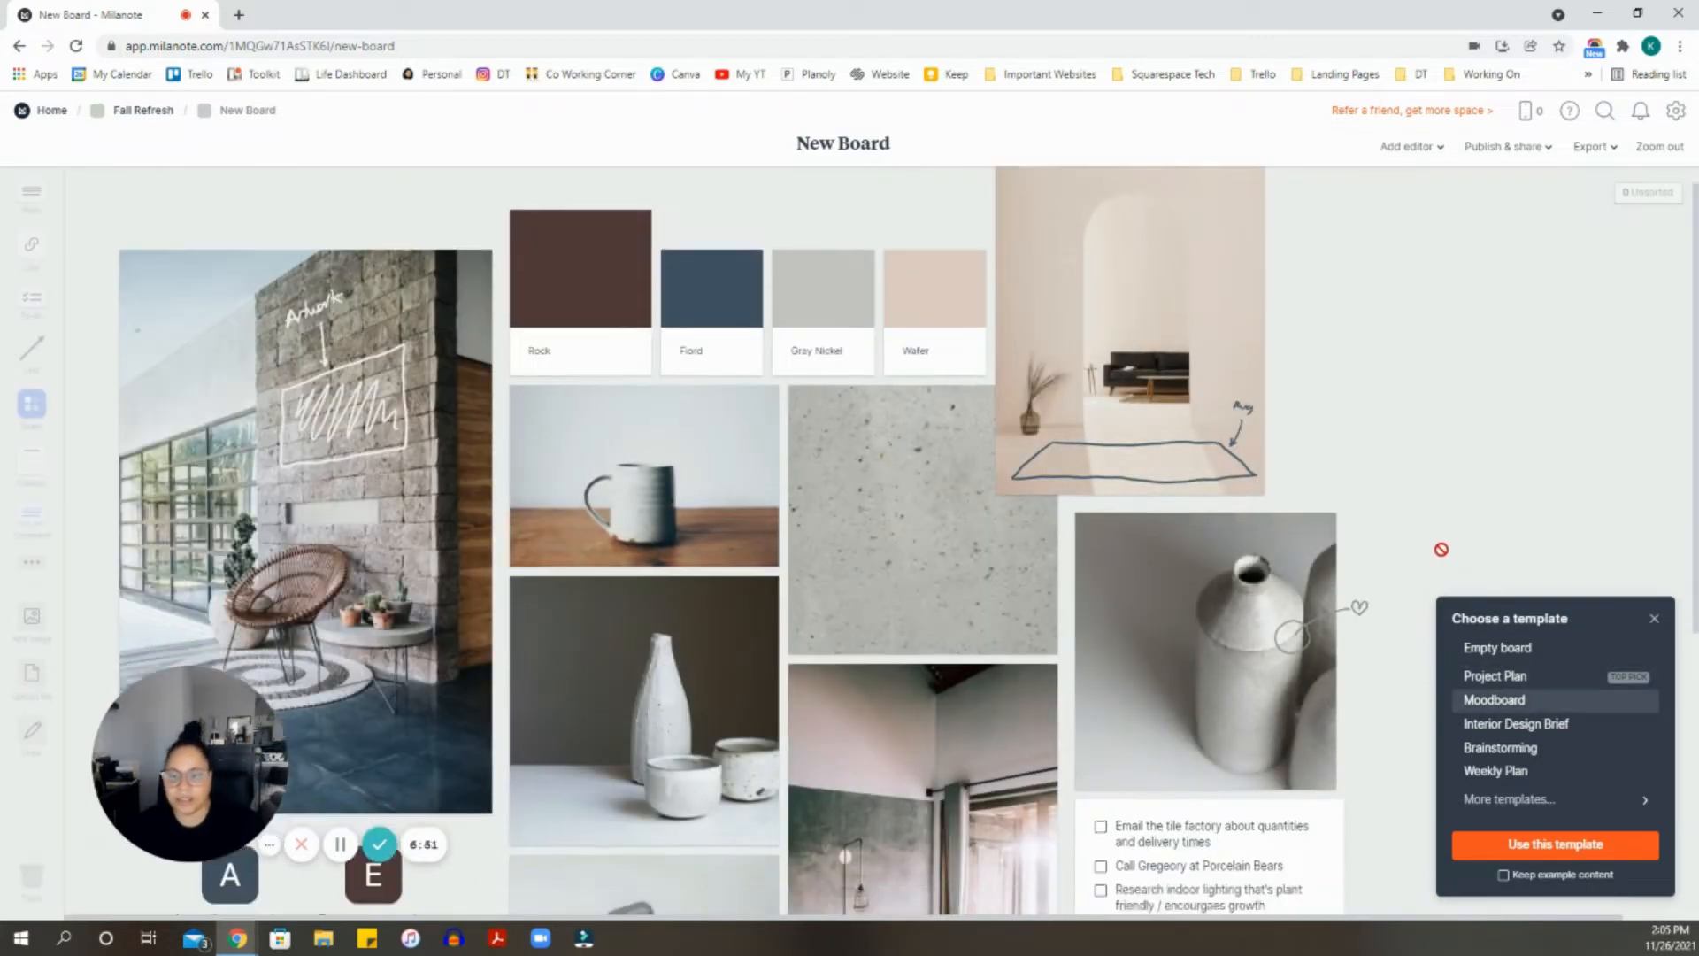
scroll(1444, 547, up, 1)
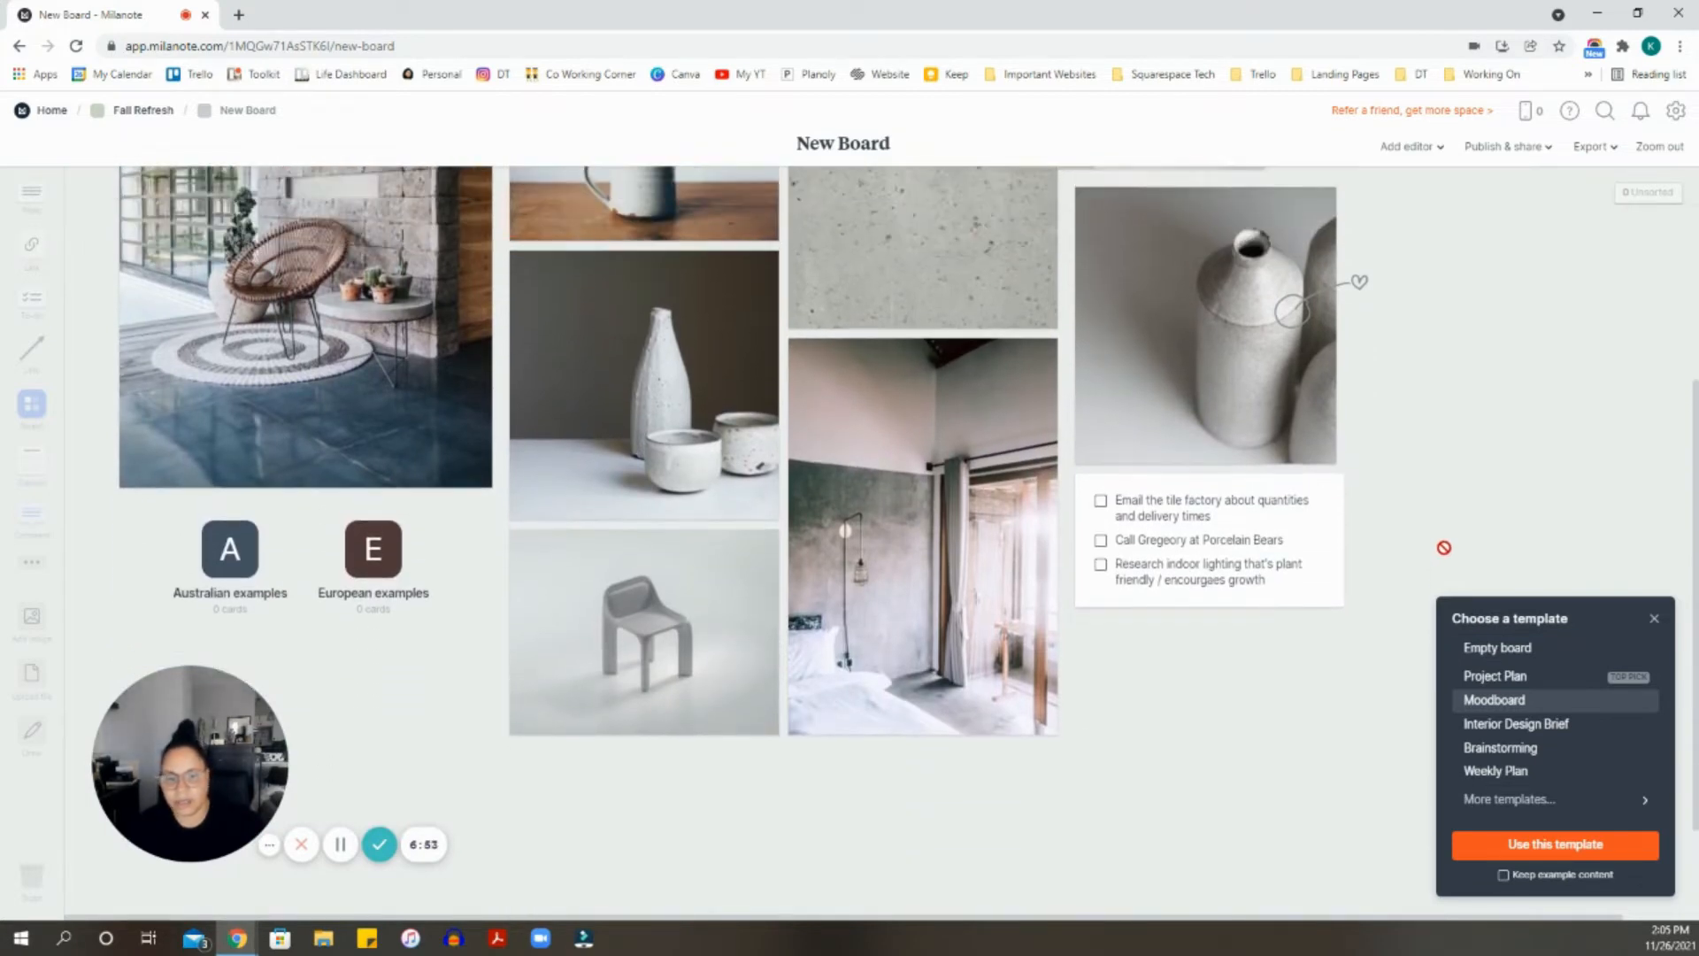
scroll(1447, 546, up, 4)
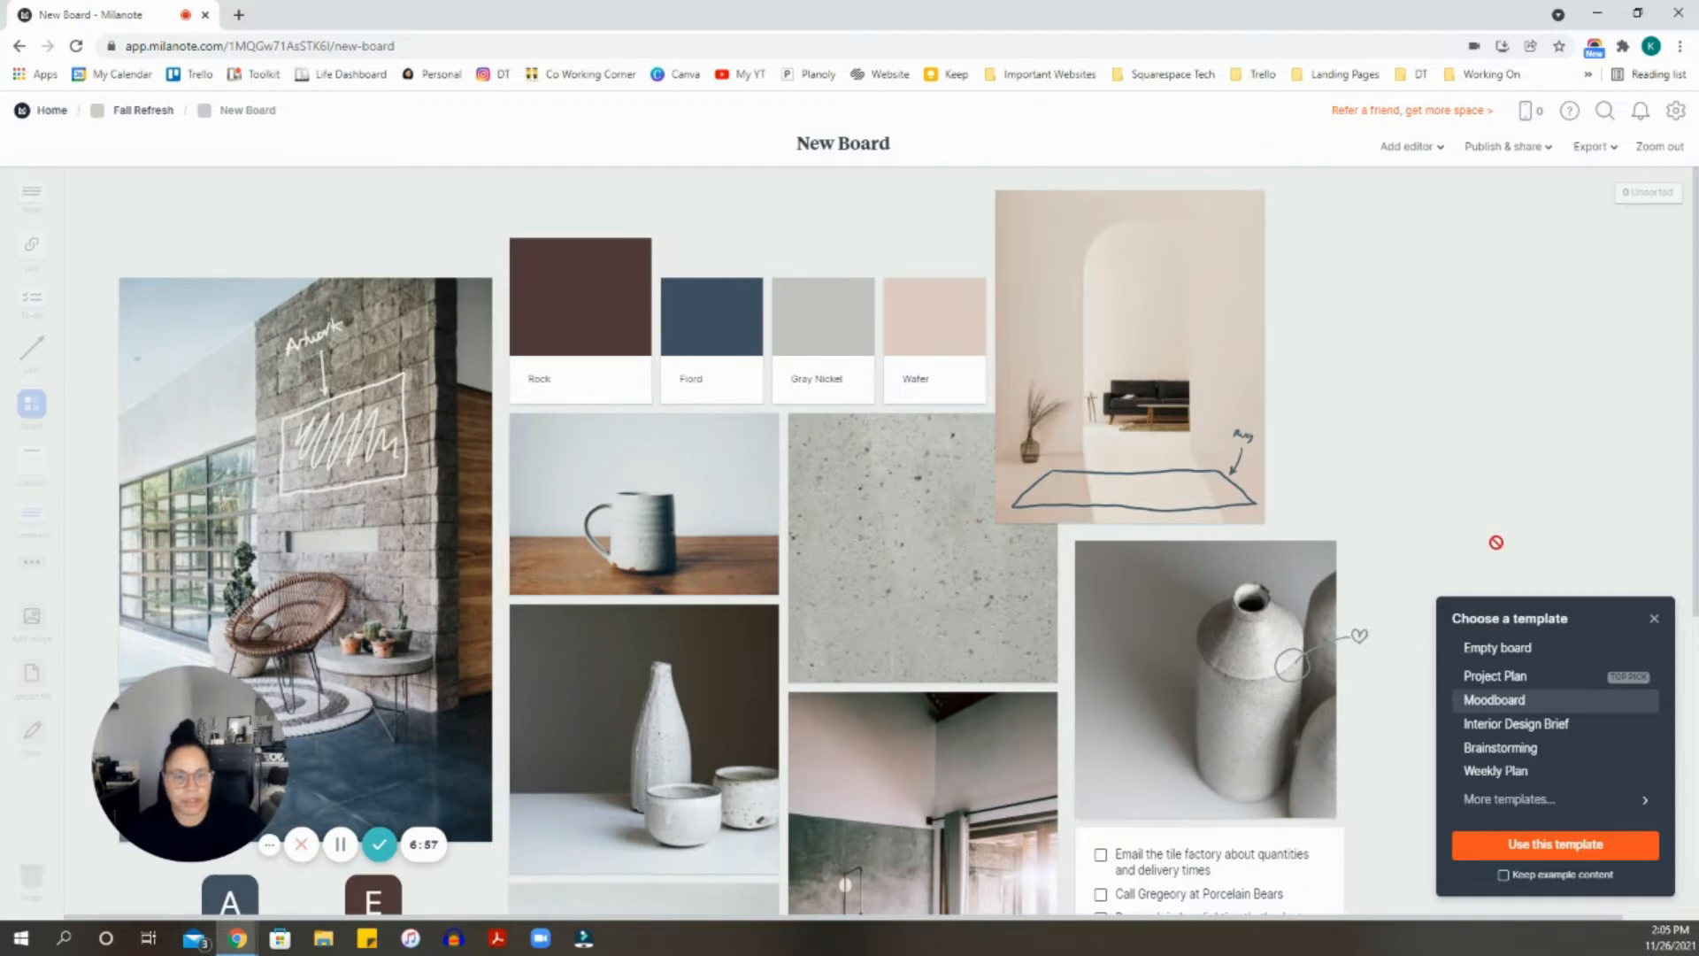
- Preview the Interior Design Brief template and look through its layout
click(1523, 723)
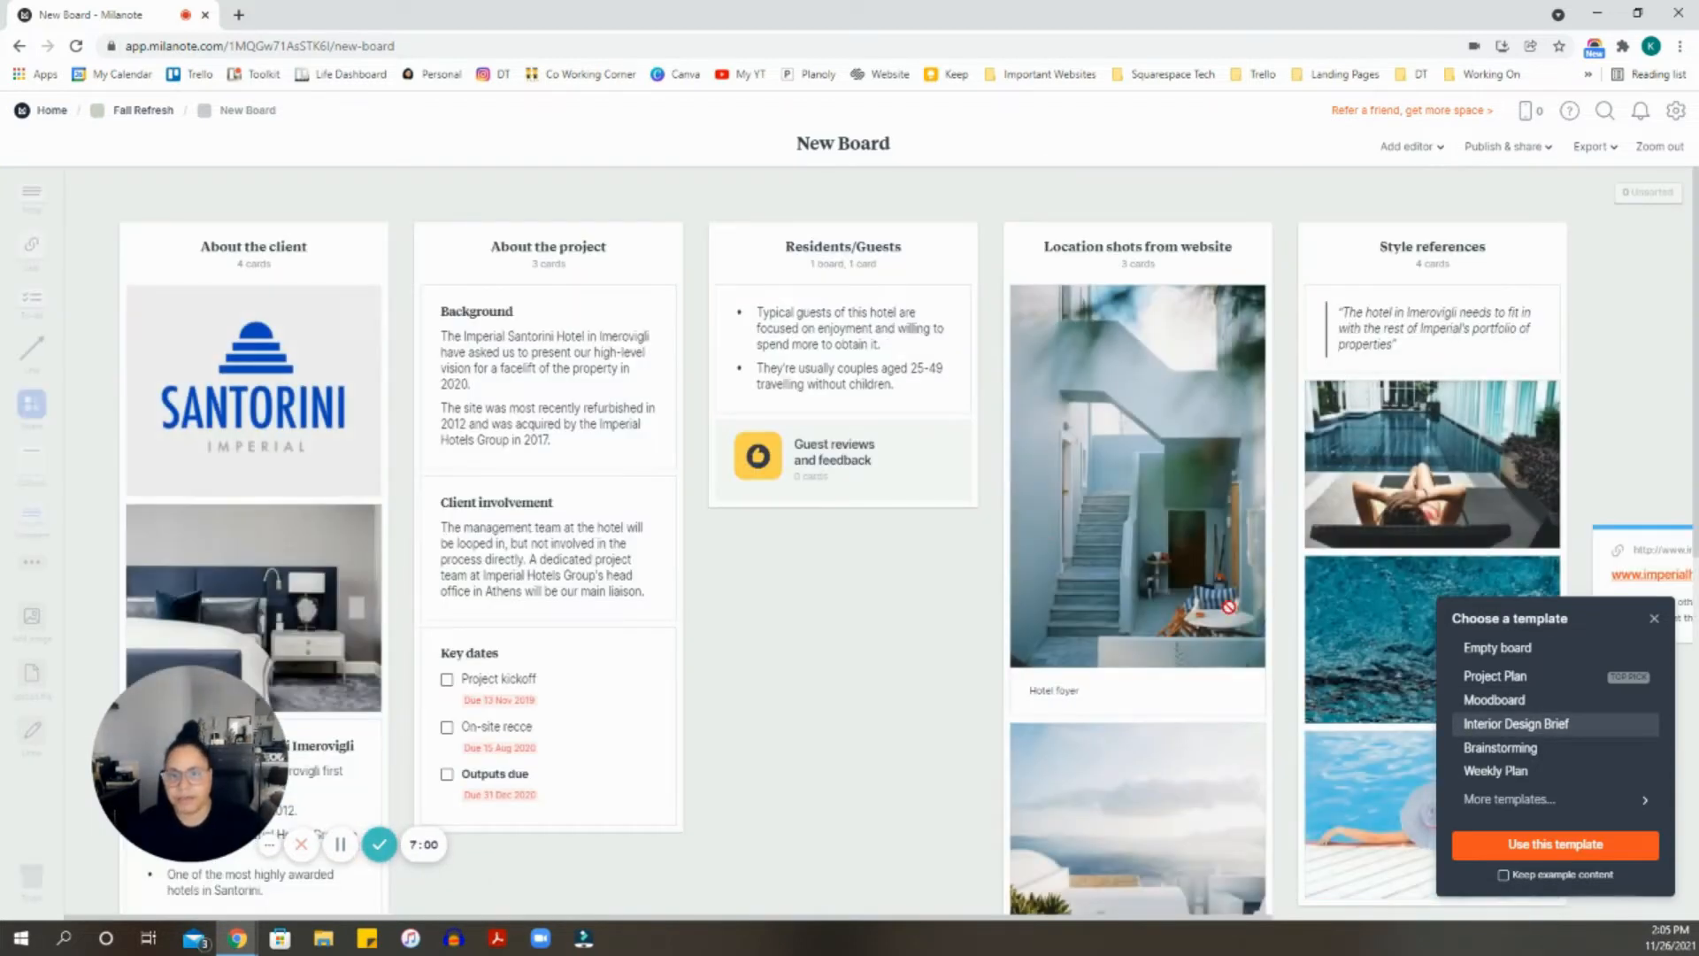
scroll(1049, 529, down, 1)
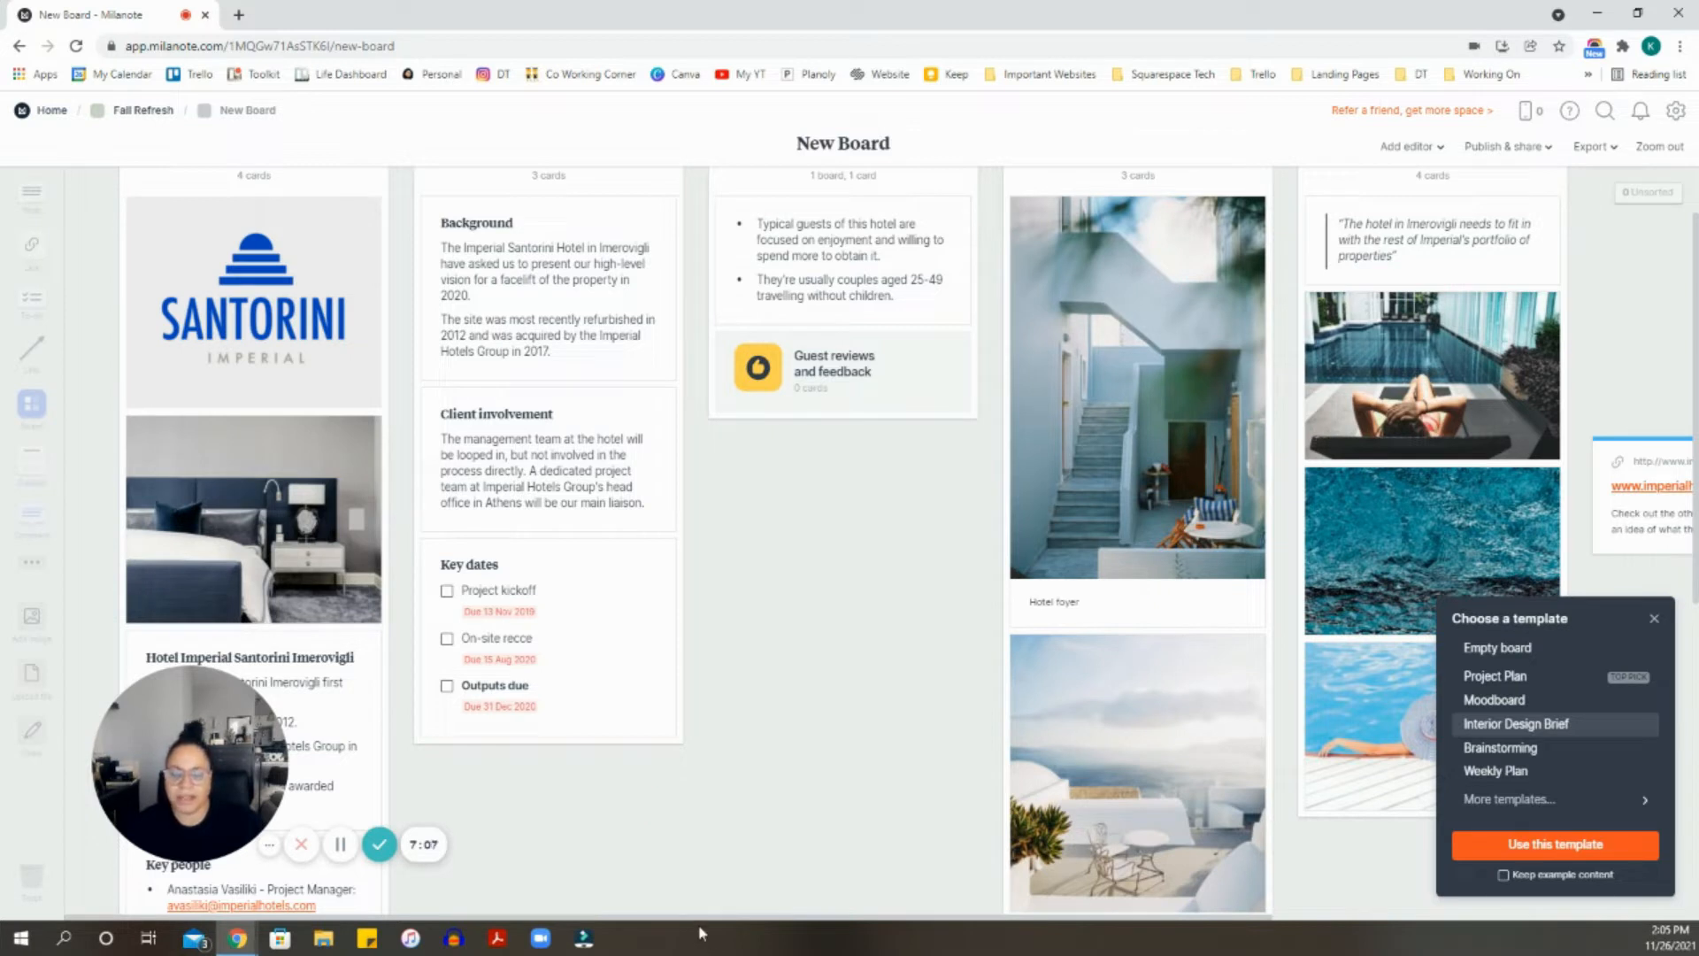
drag(709, 919, 1024, 944)
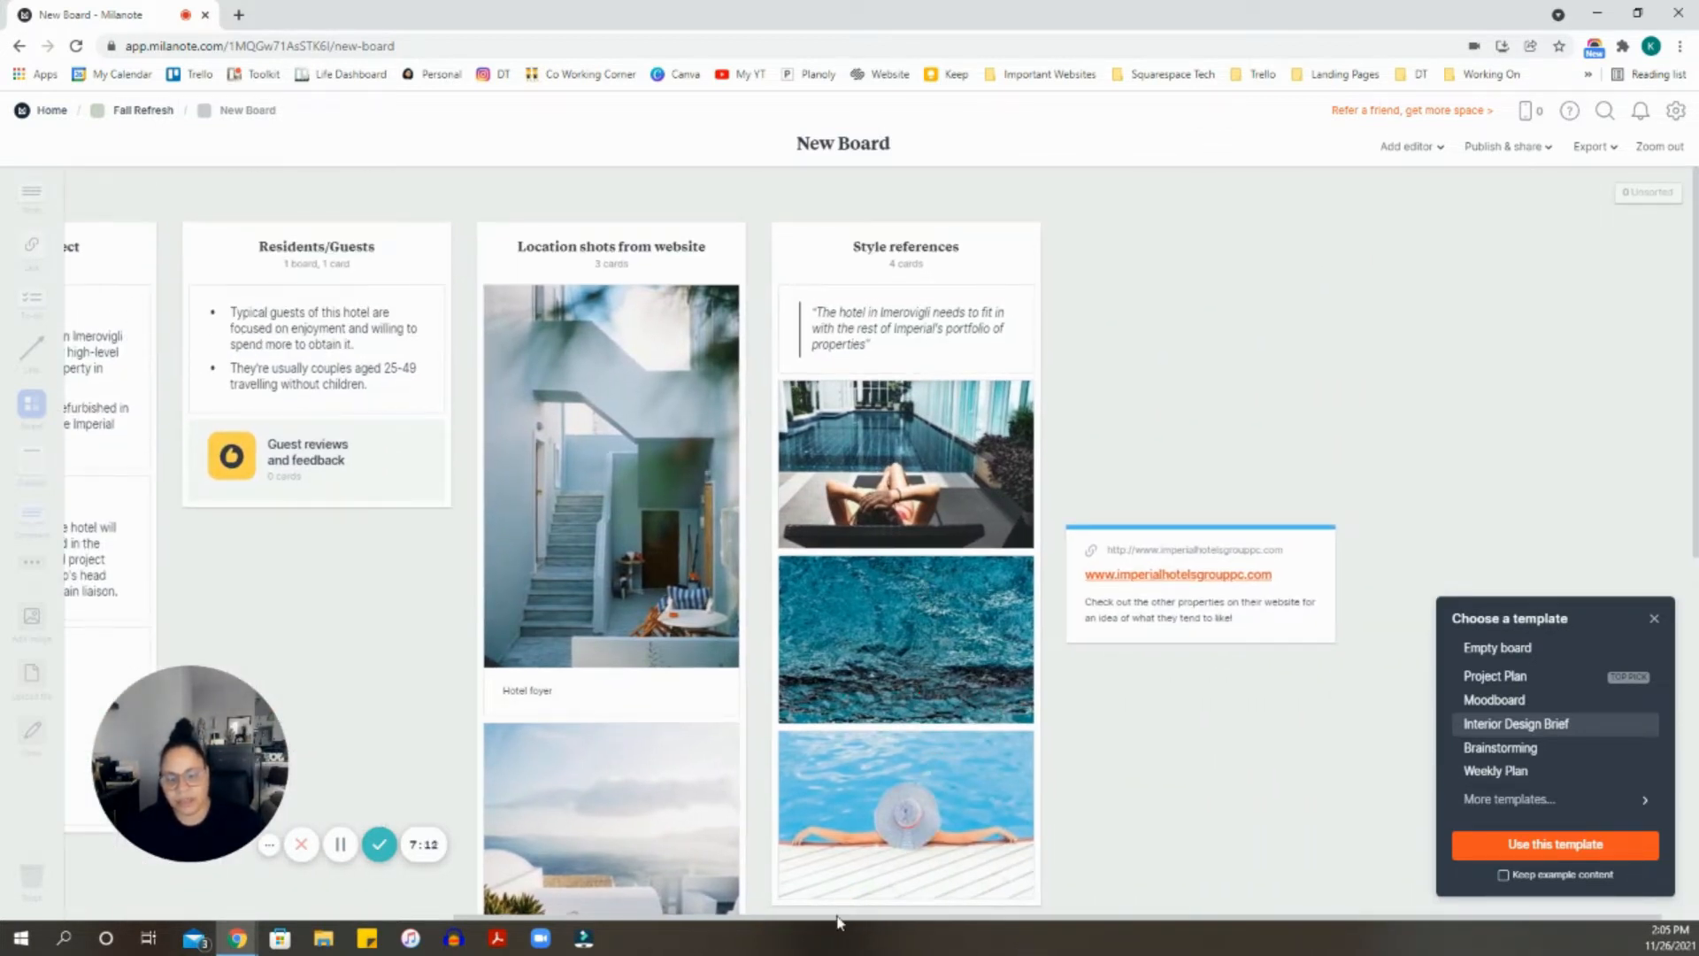
drag(837, 921, 425, 924)
scroll(530, 516, down, 2)
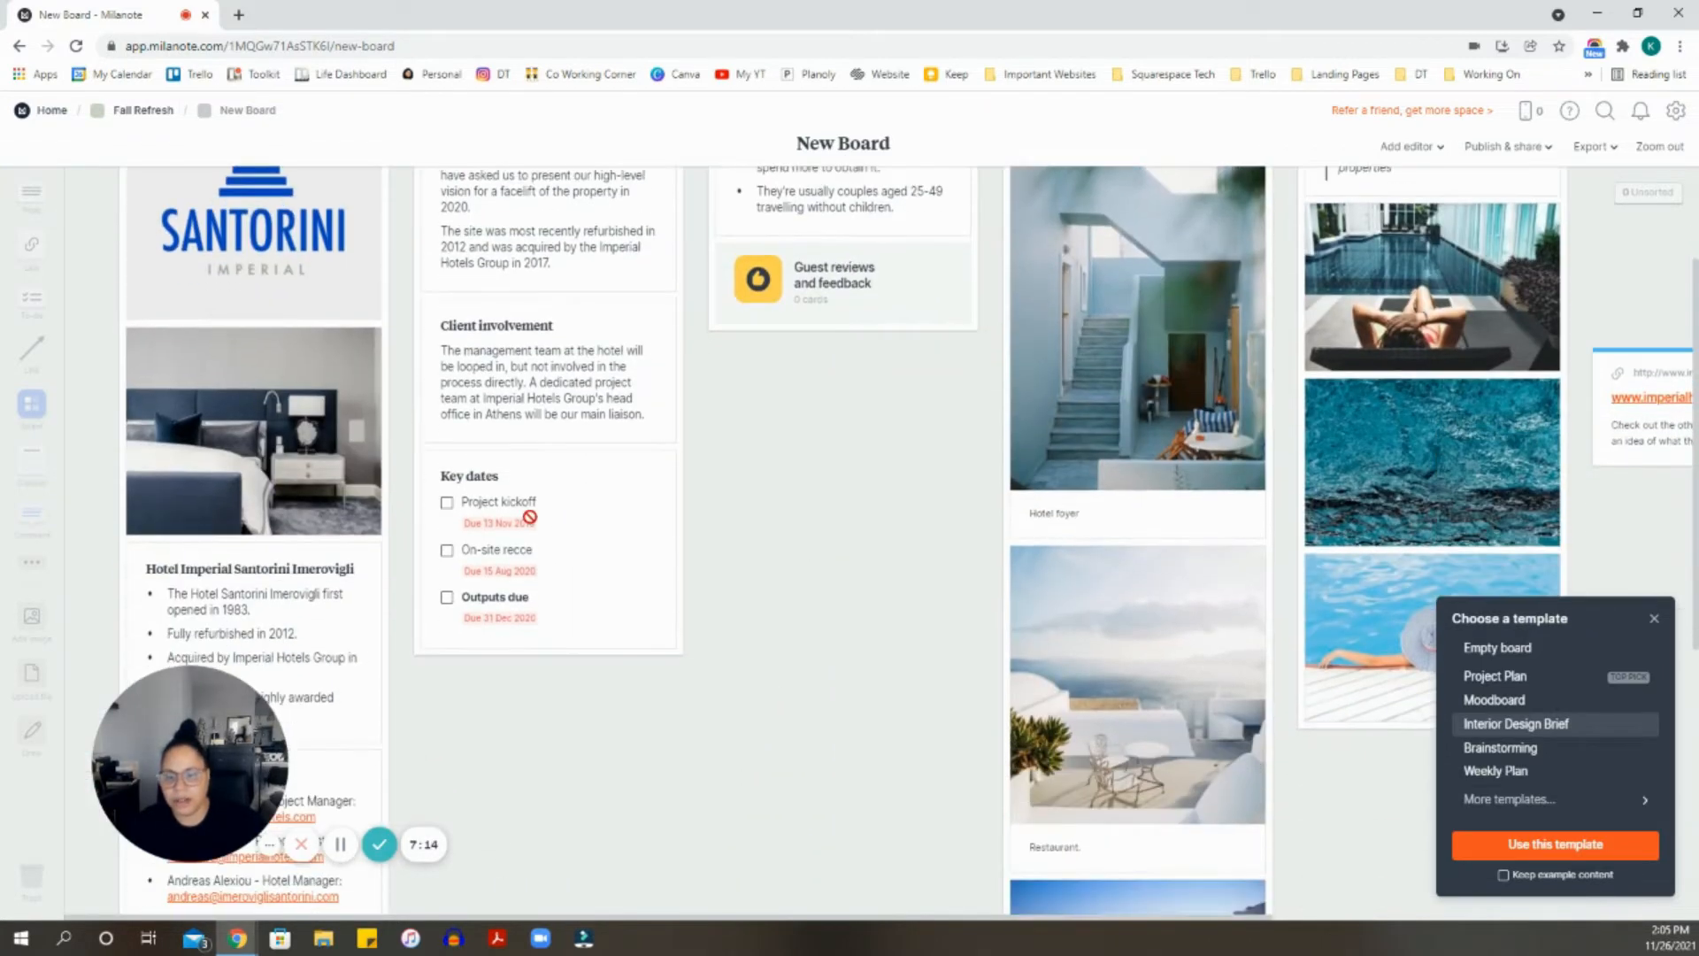
scroll(529, 517, down, 5)
scroll(470, 489, up, 4)
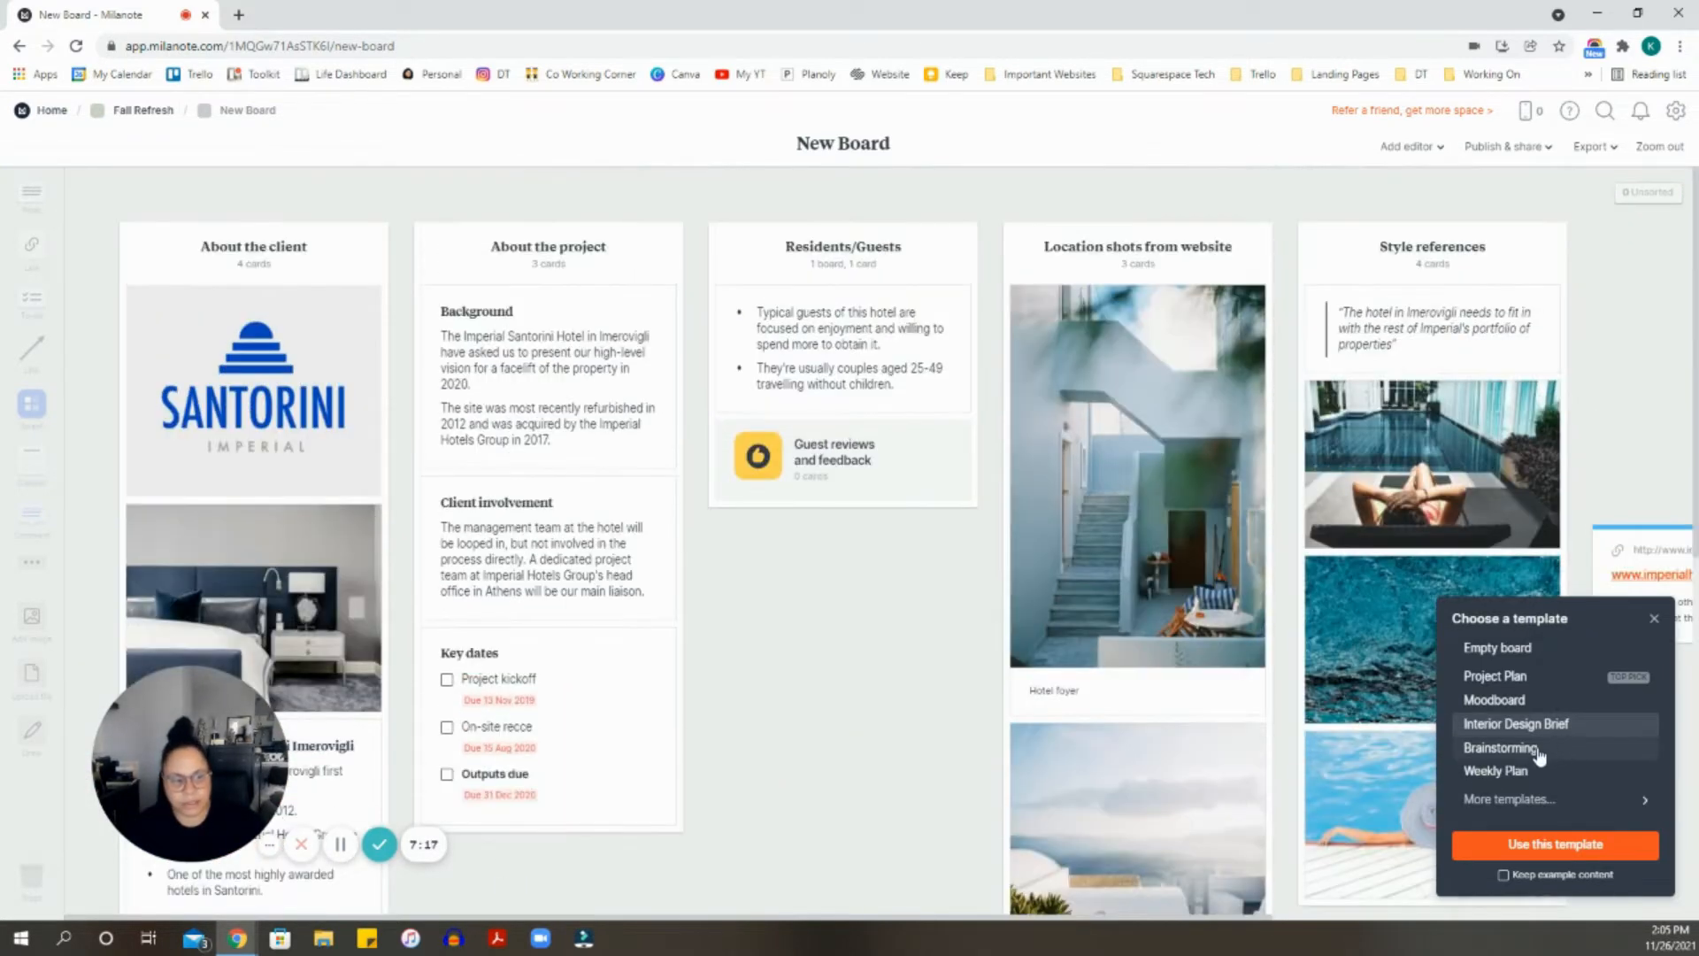
- Preview the Brainstorming and Weekly Plan templates, then bring up the full template catalogue
click(1537, 752)
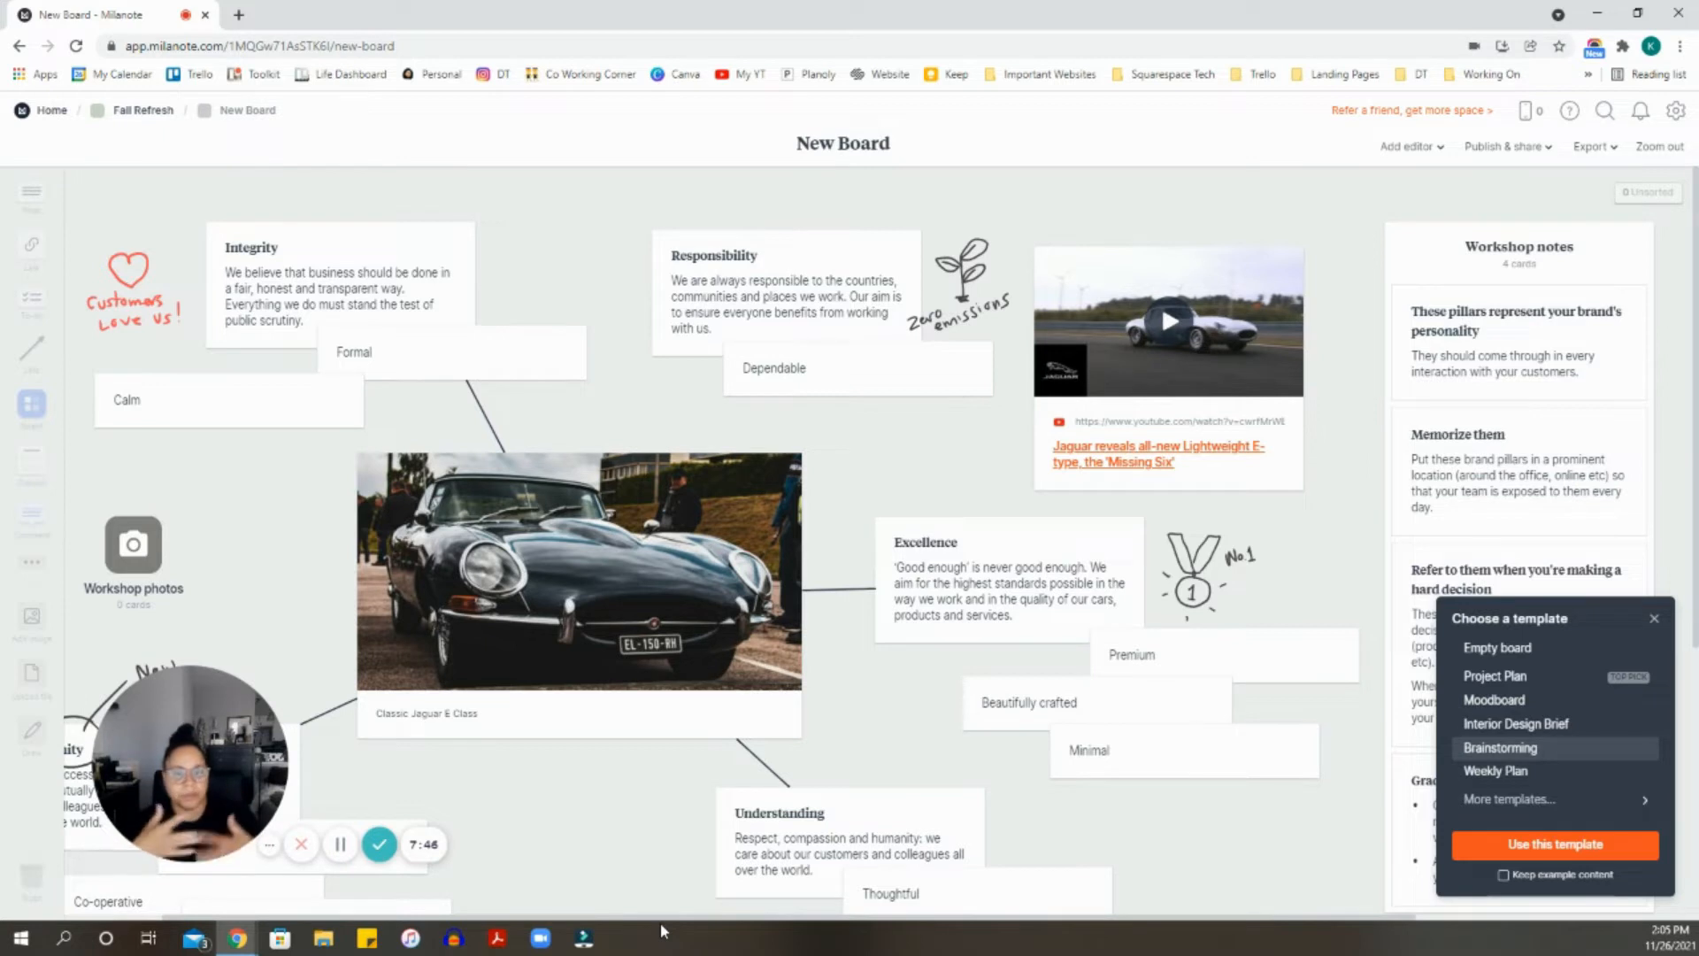
click(1512, 774)
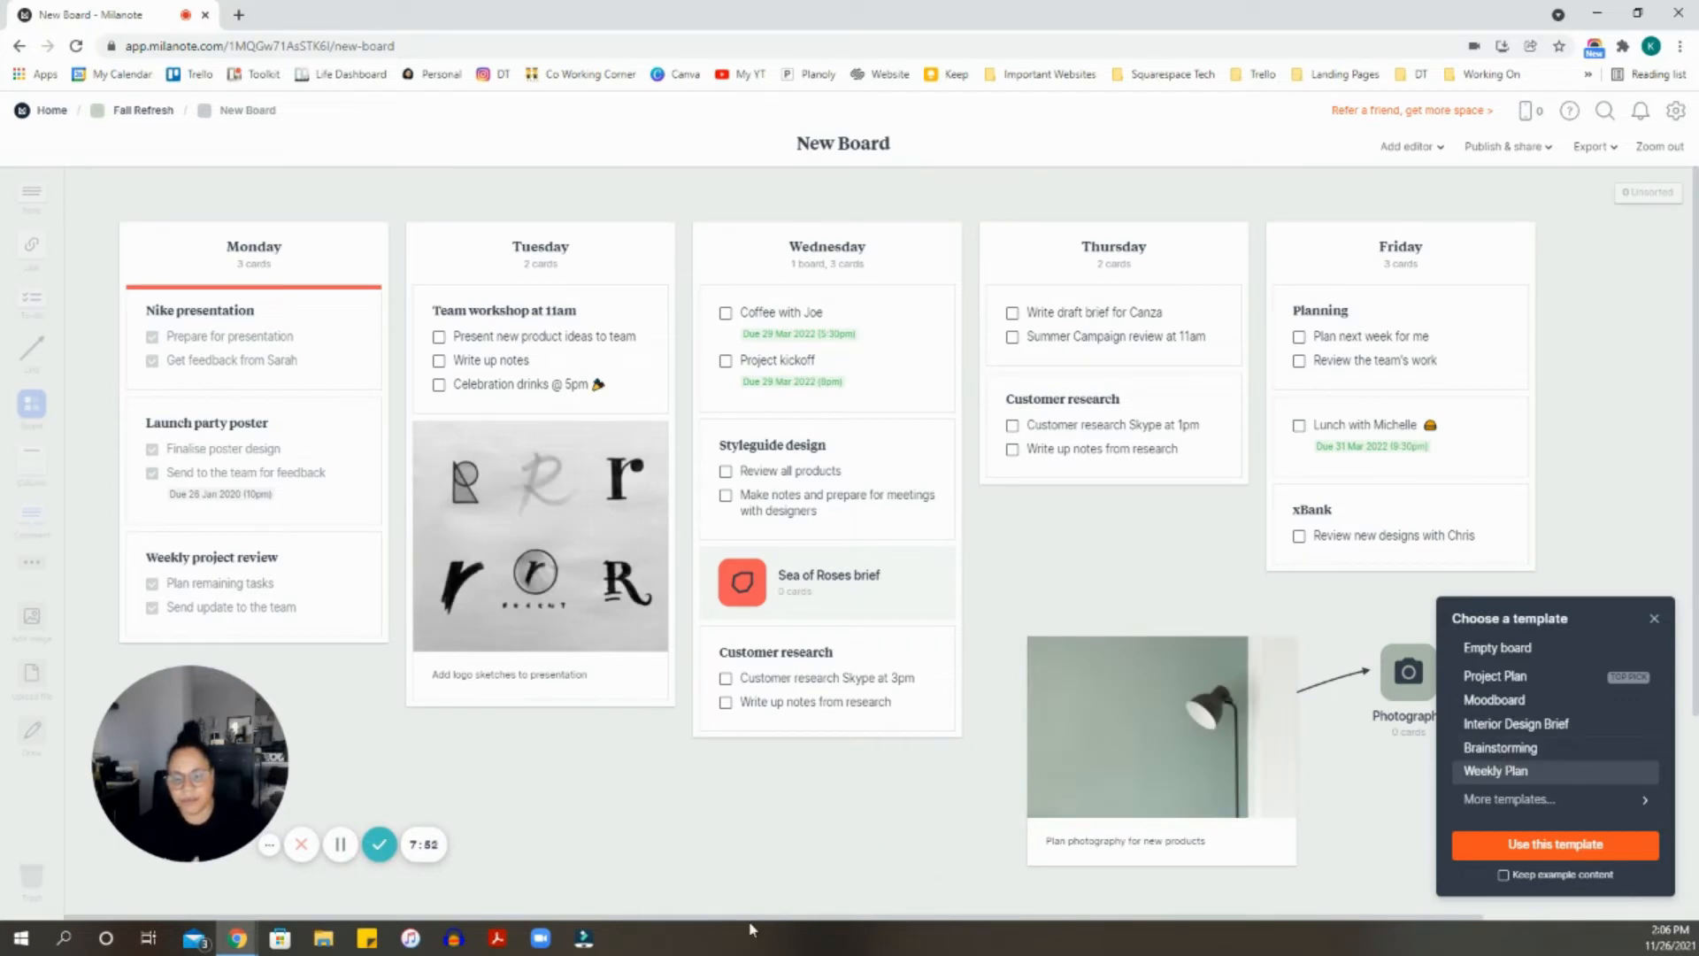
drag(722, 920, 781, 923)
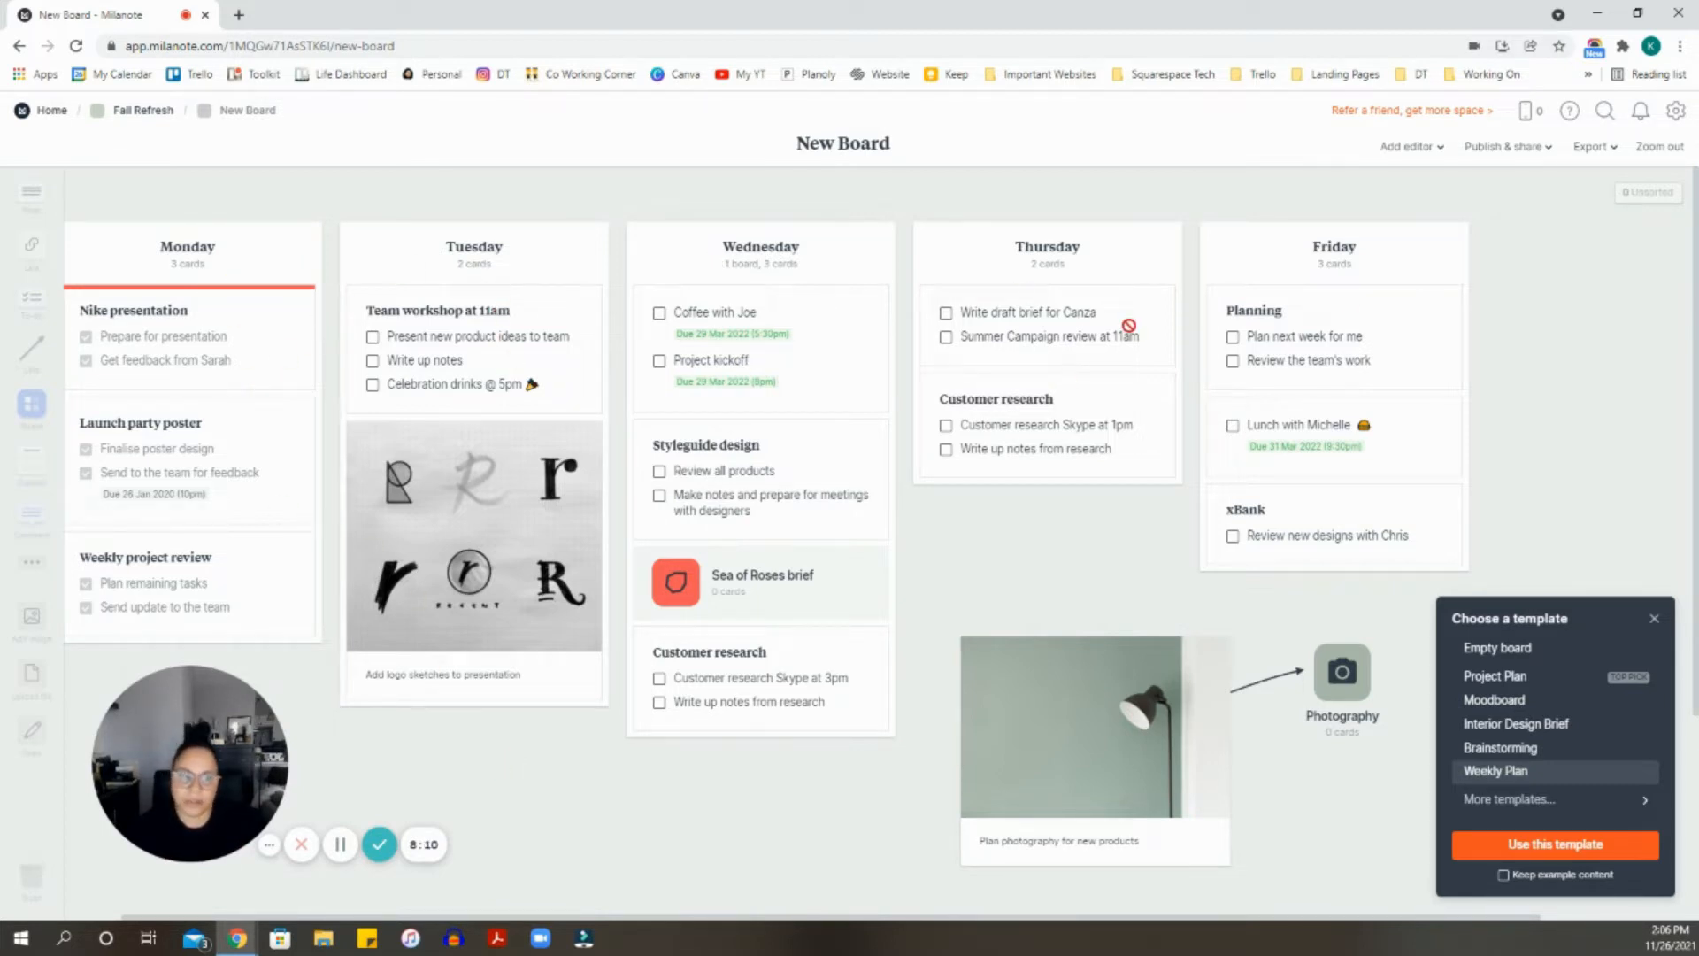
scroll(1405, 531, down, 3)
scroll(1405, 531, up, 3)
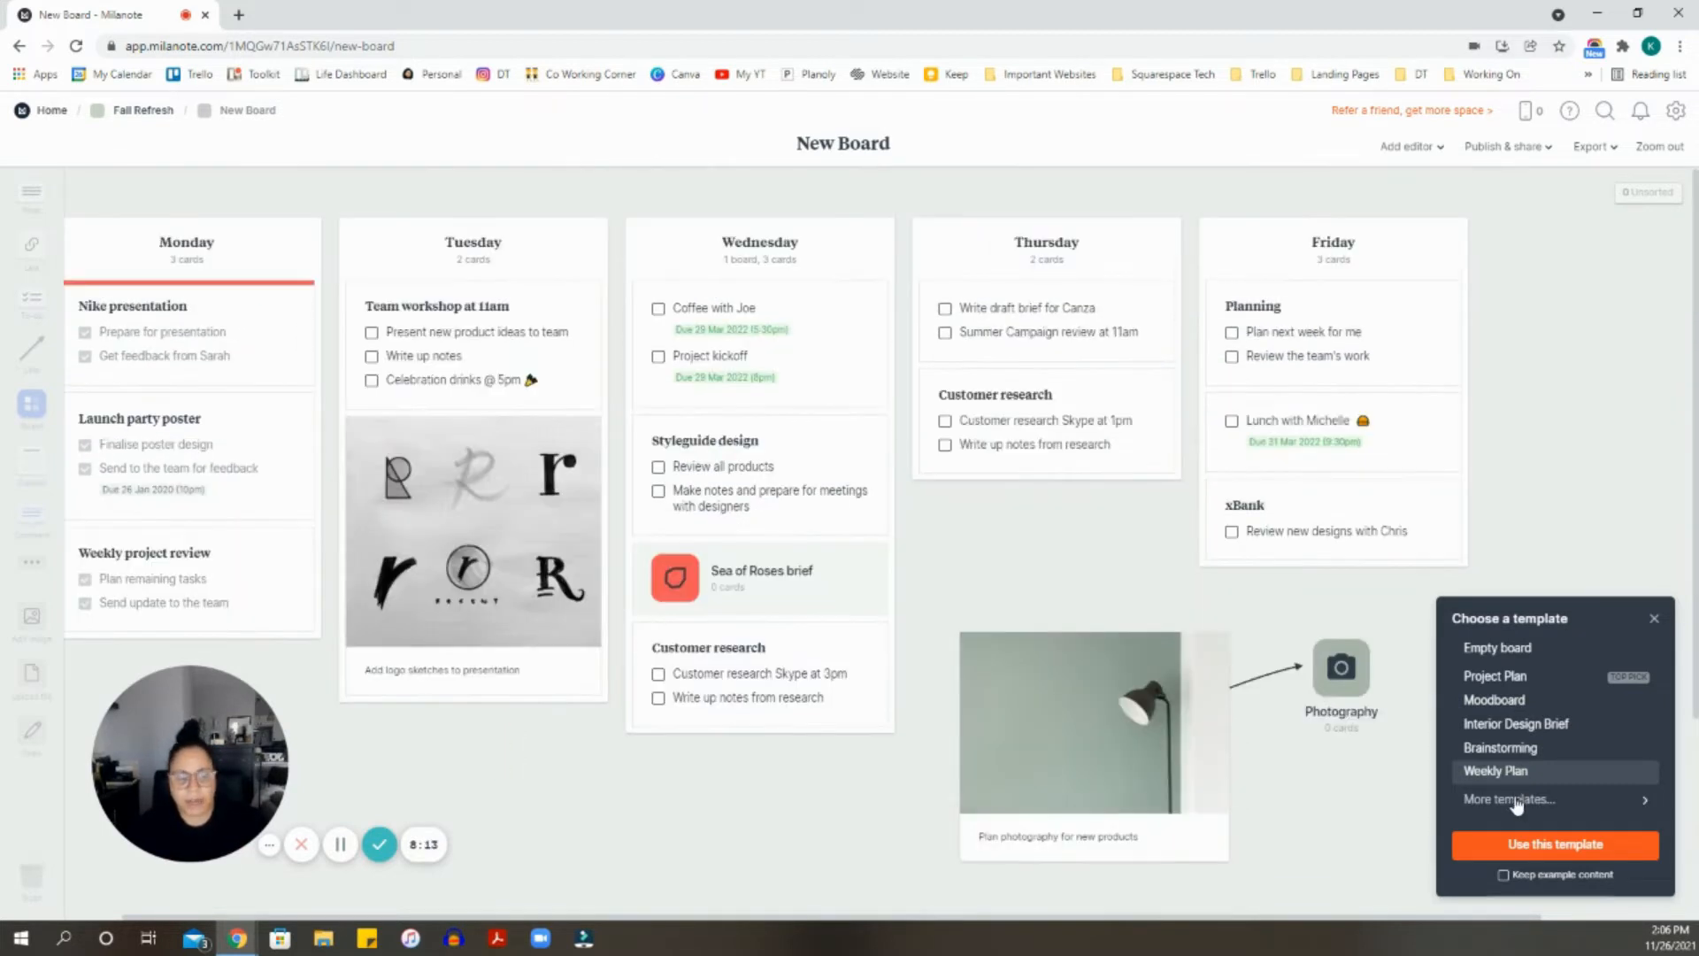
click(1517, 801)
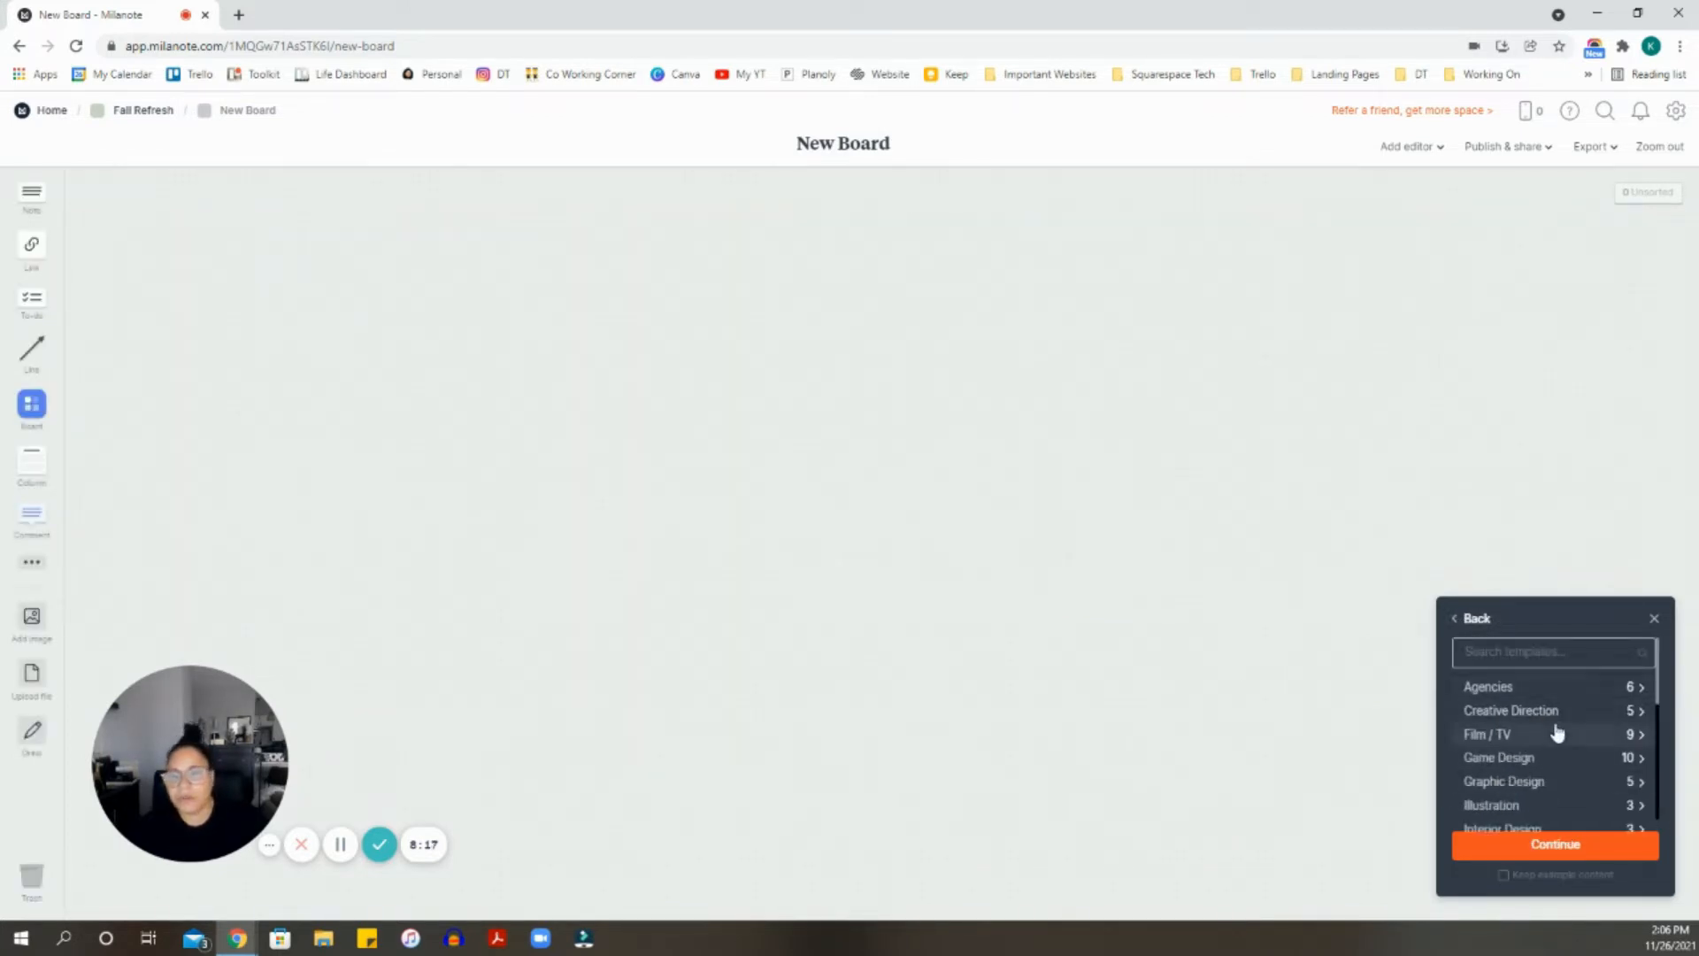
scroll(1557, 728, down, 5)
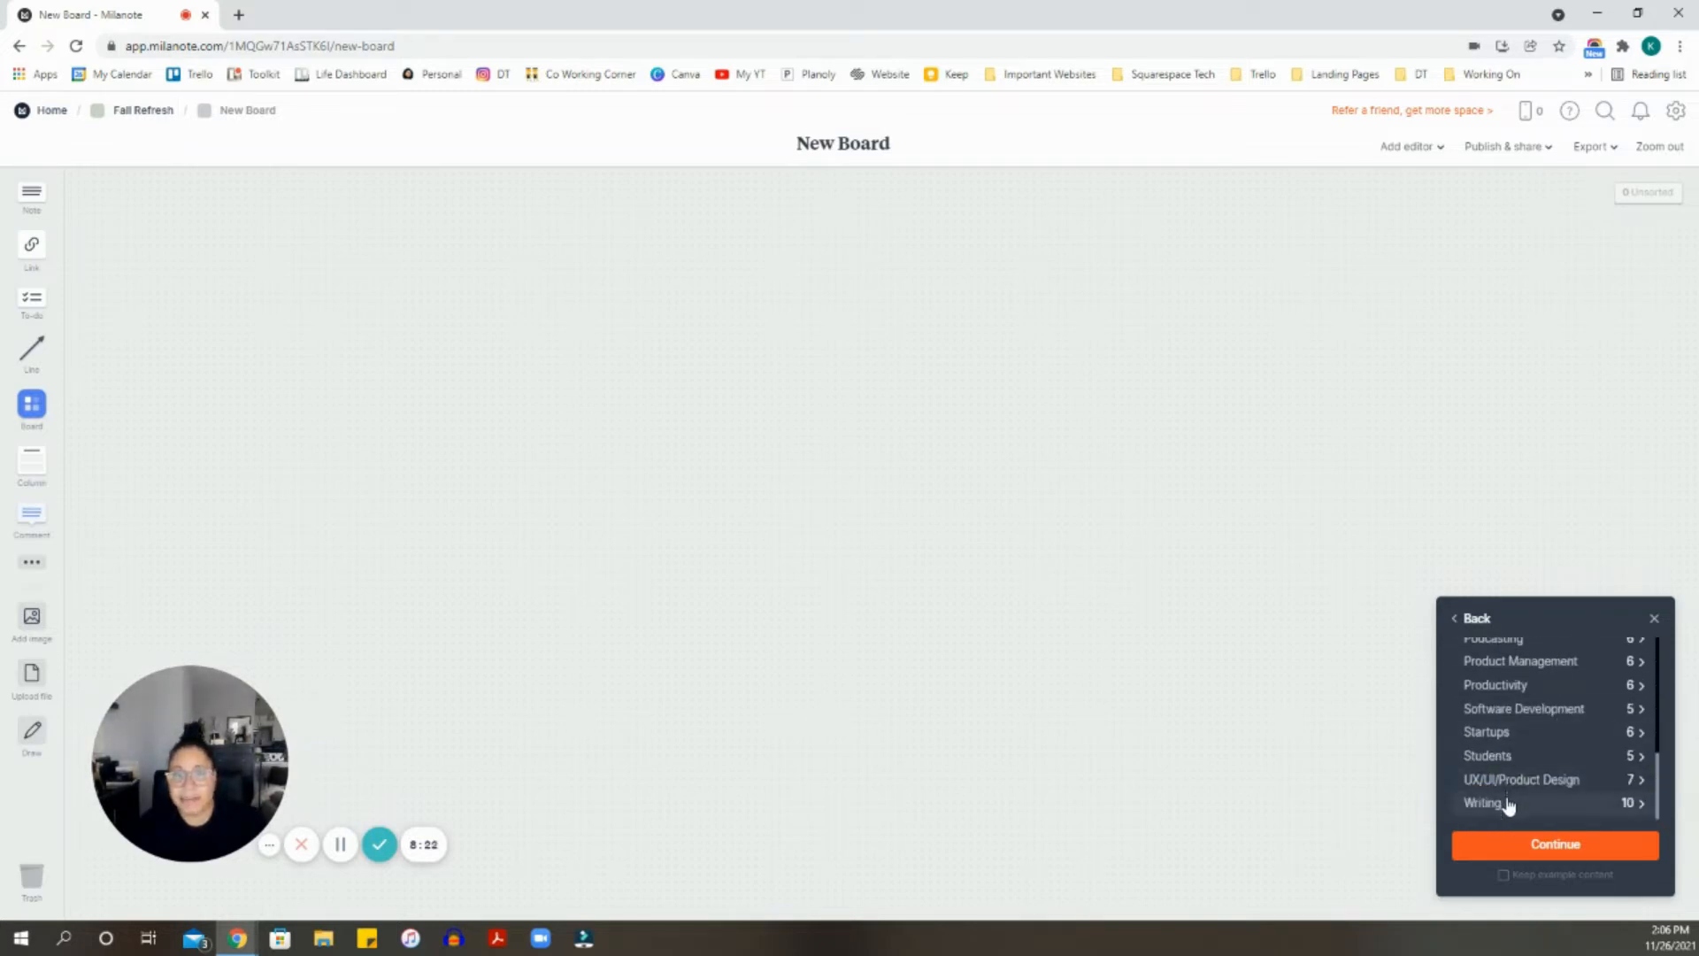
click(1507, 803)
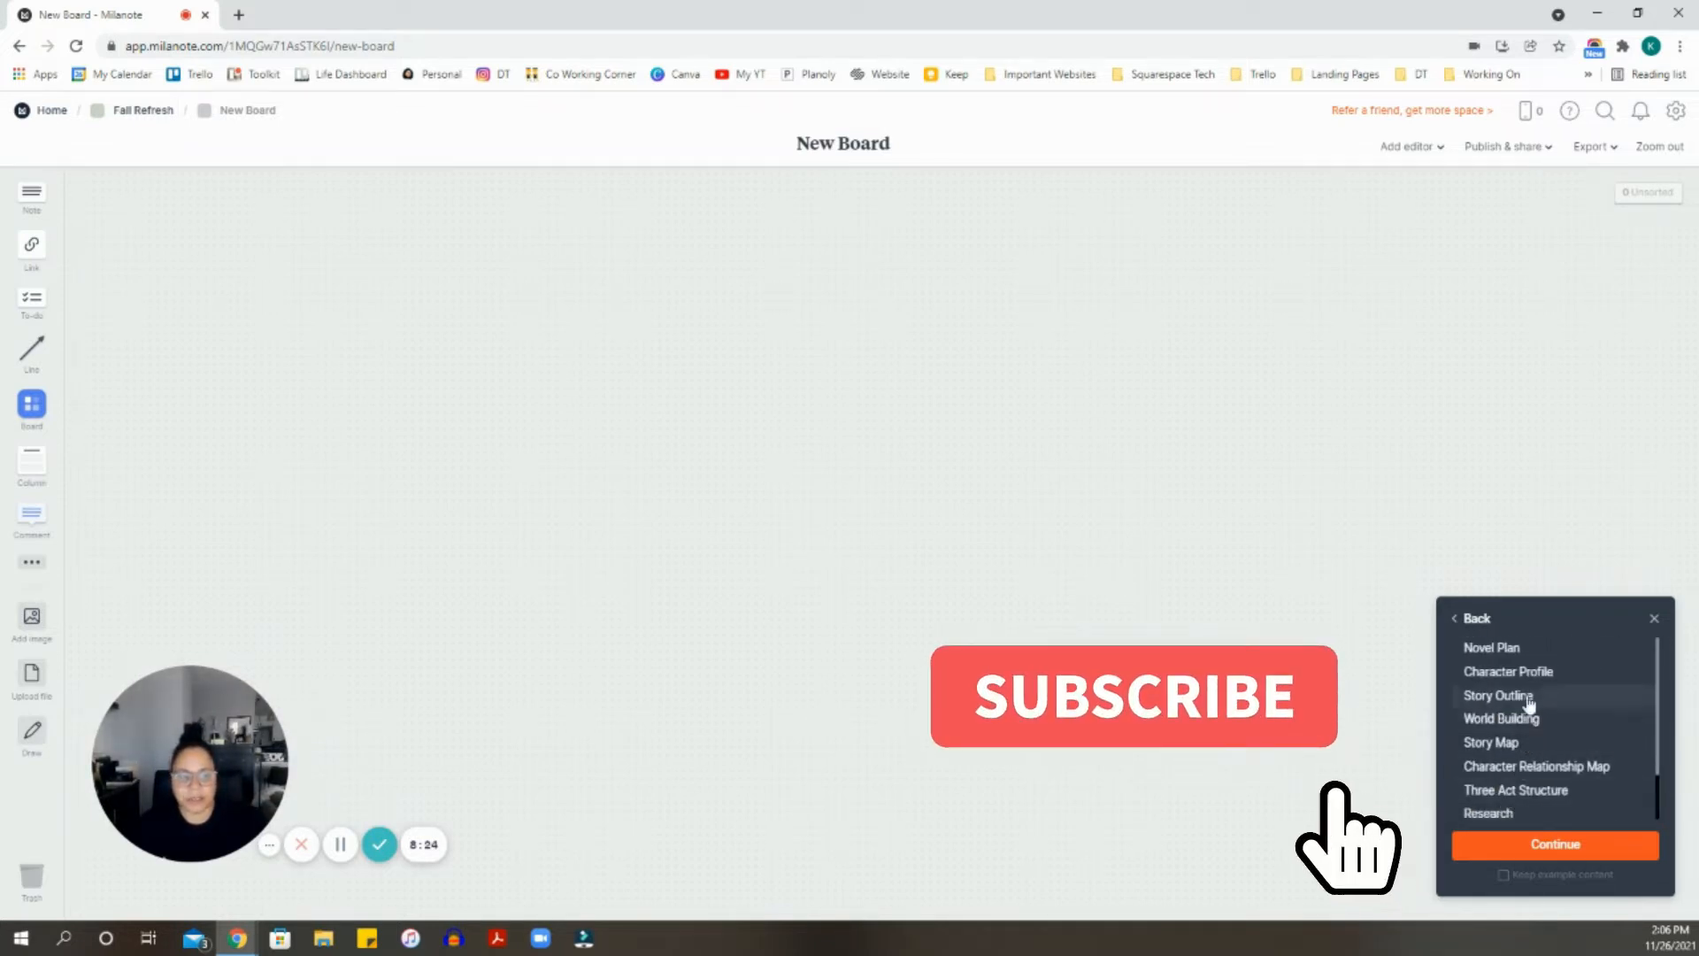
click(1483, 622)
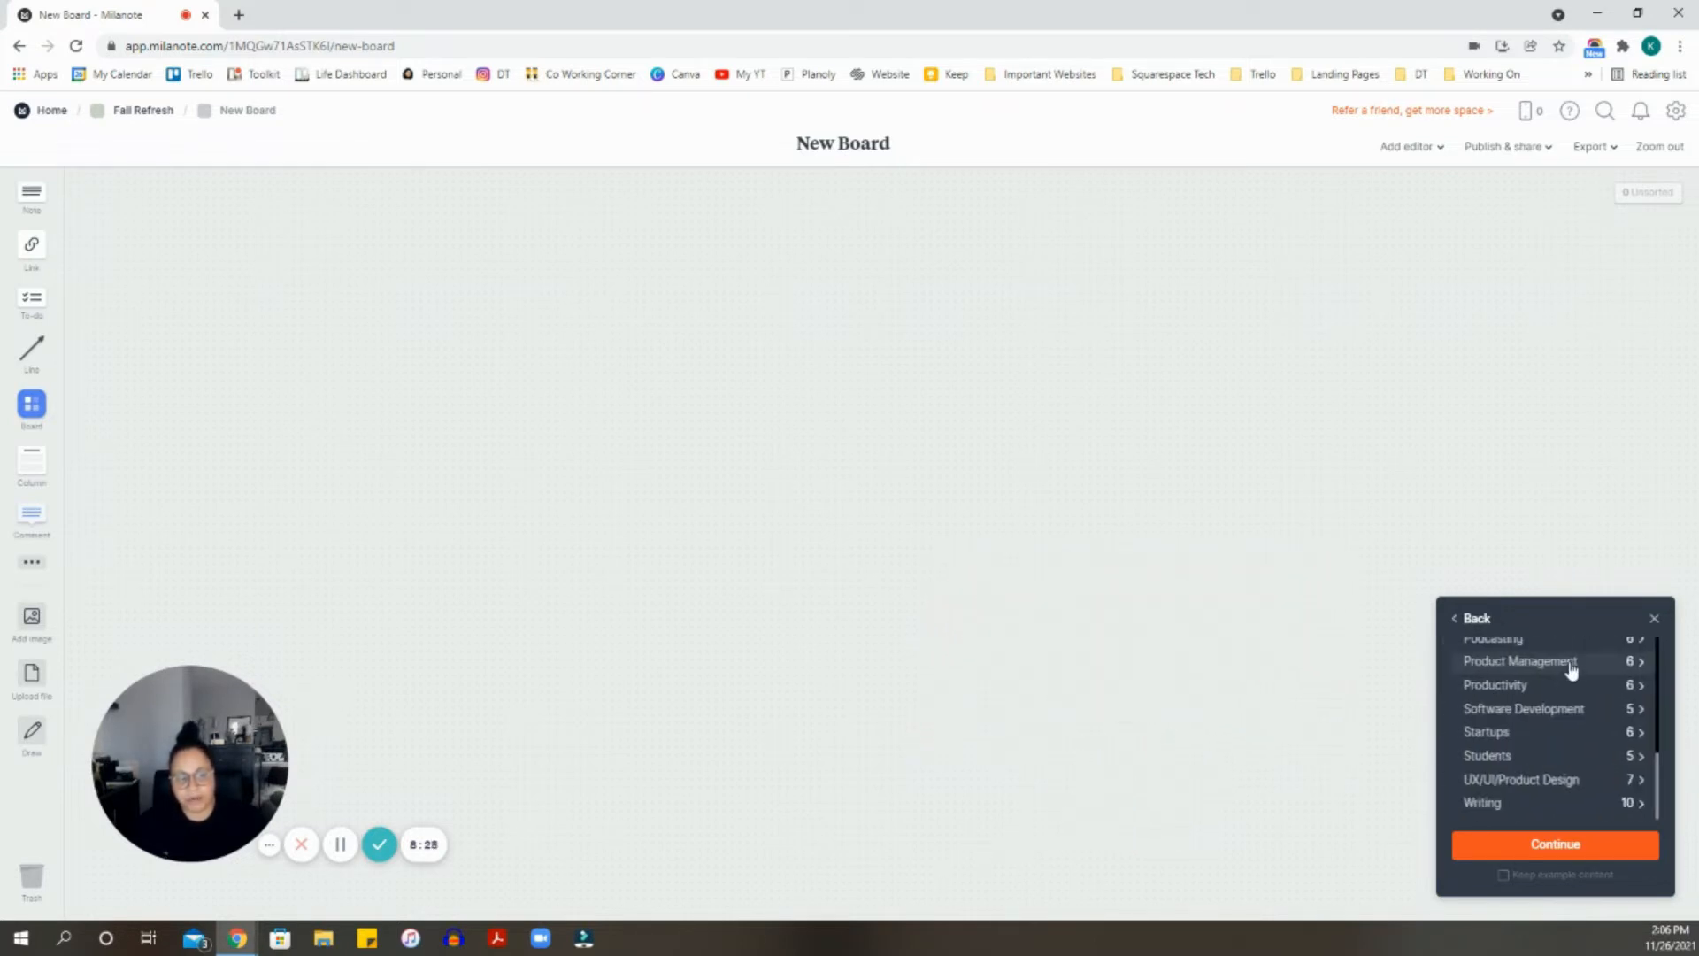
click(1545, 804)
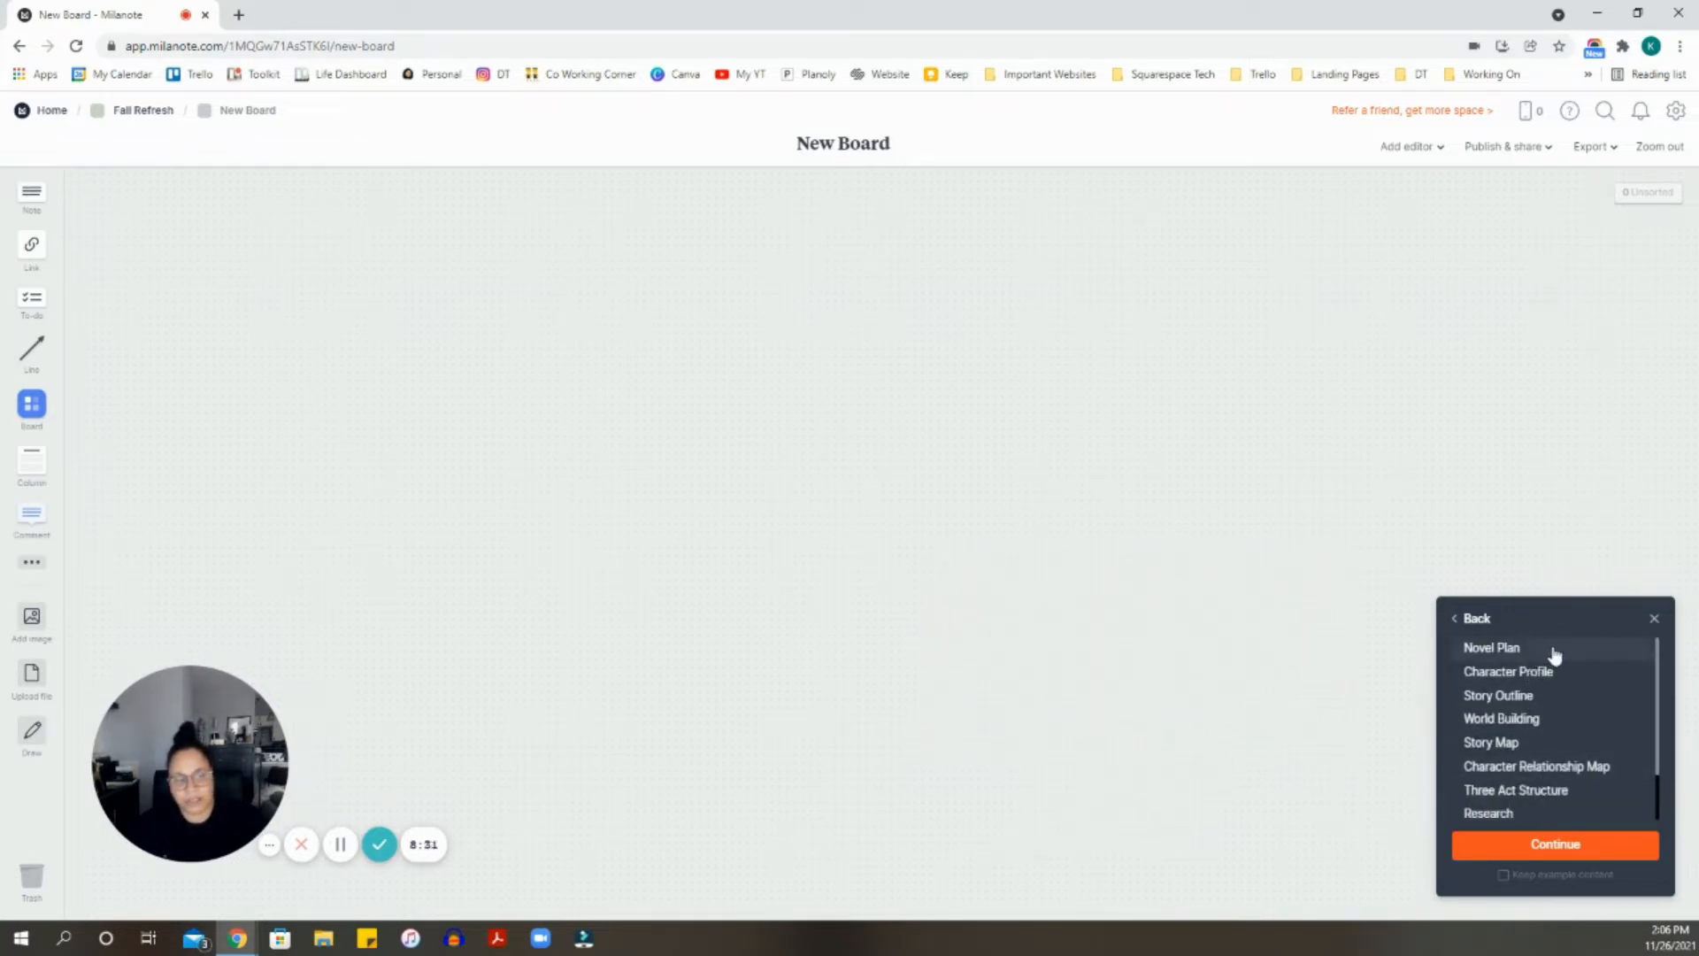
click(1550, 653)
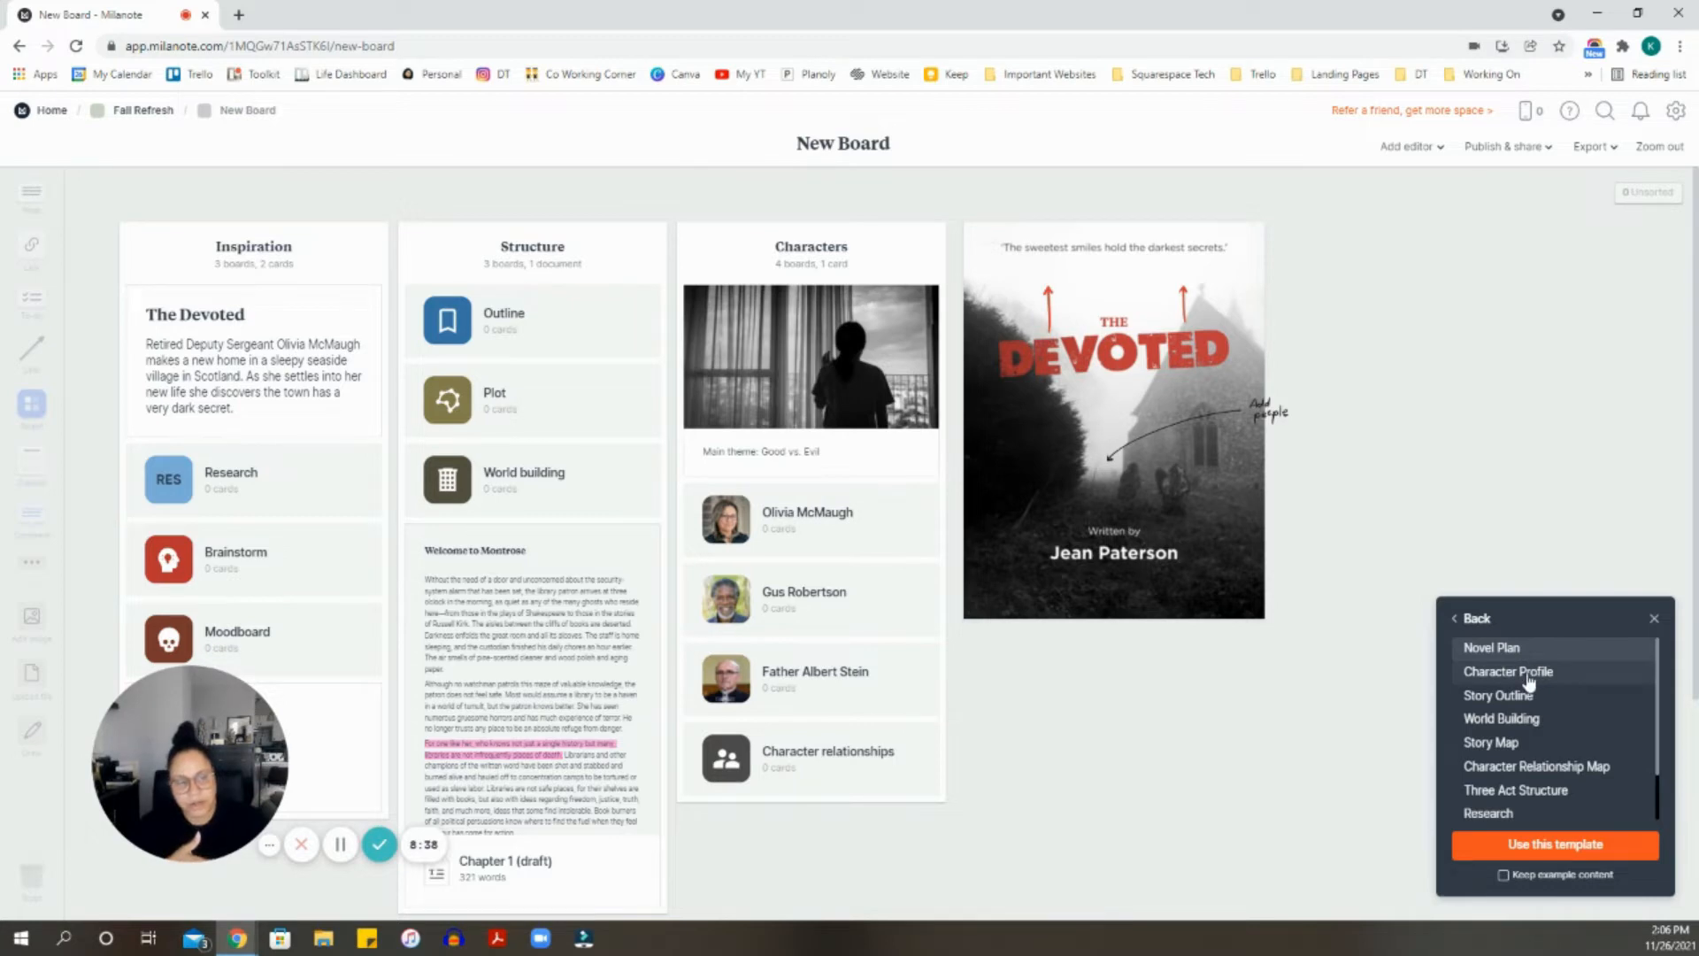
click(1528, 672)
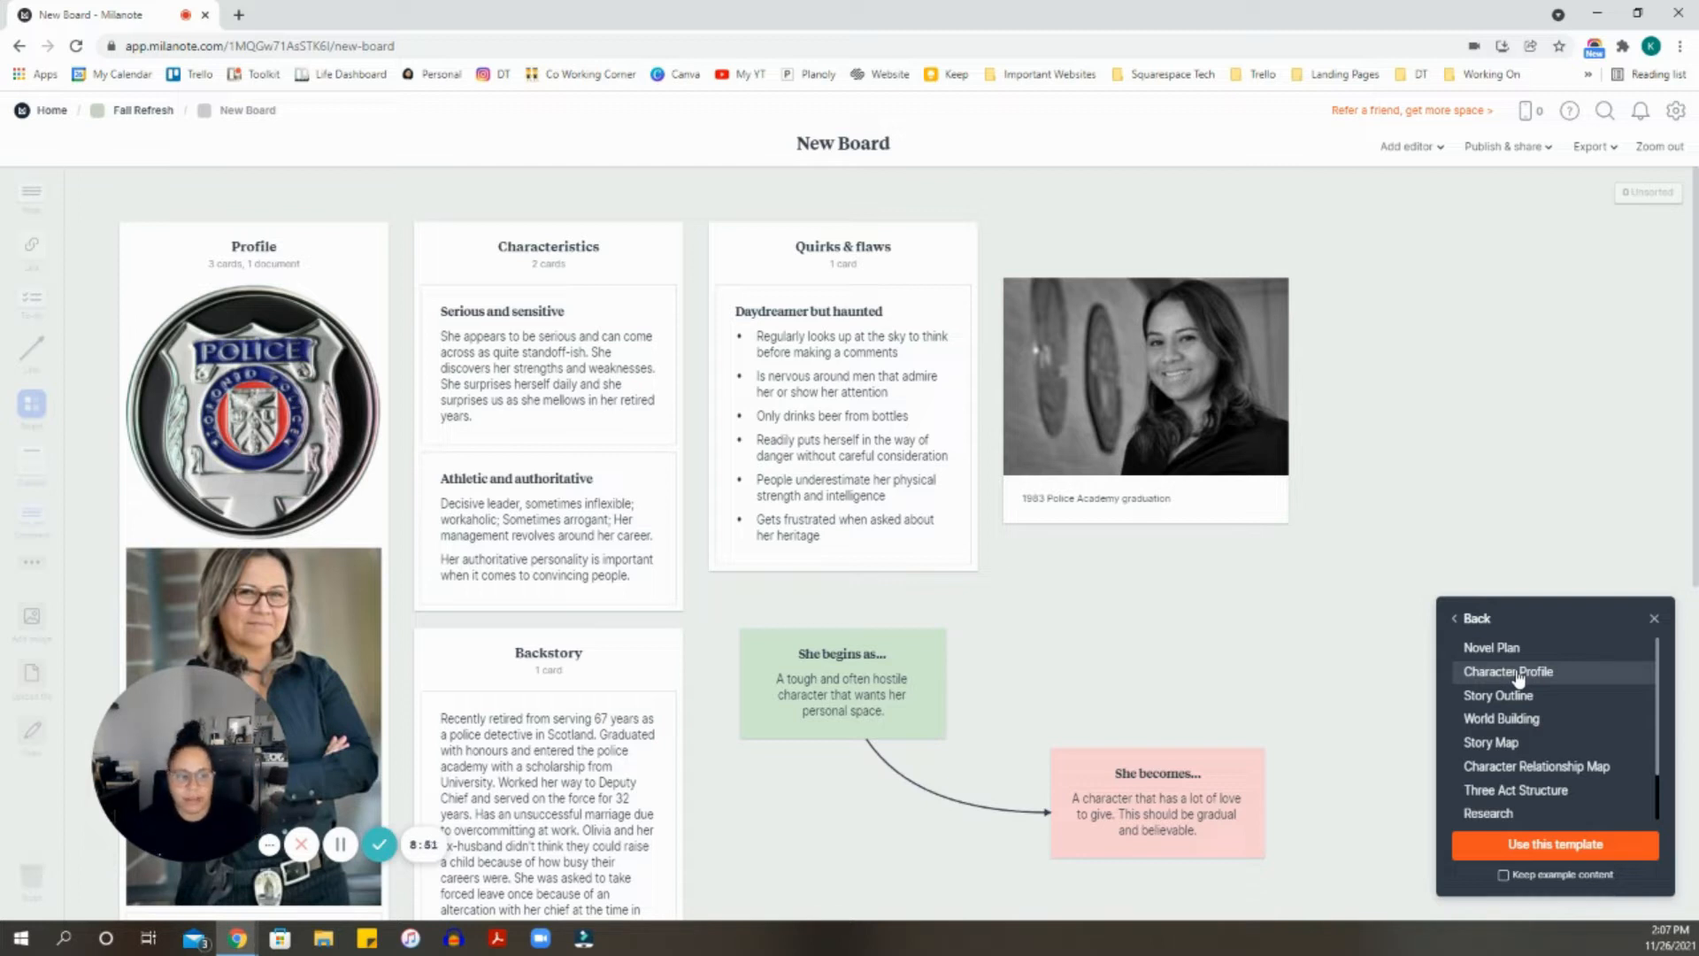
click(1521, 698)
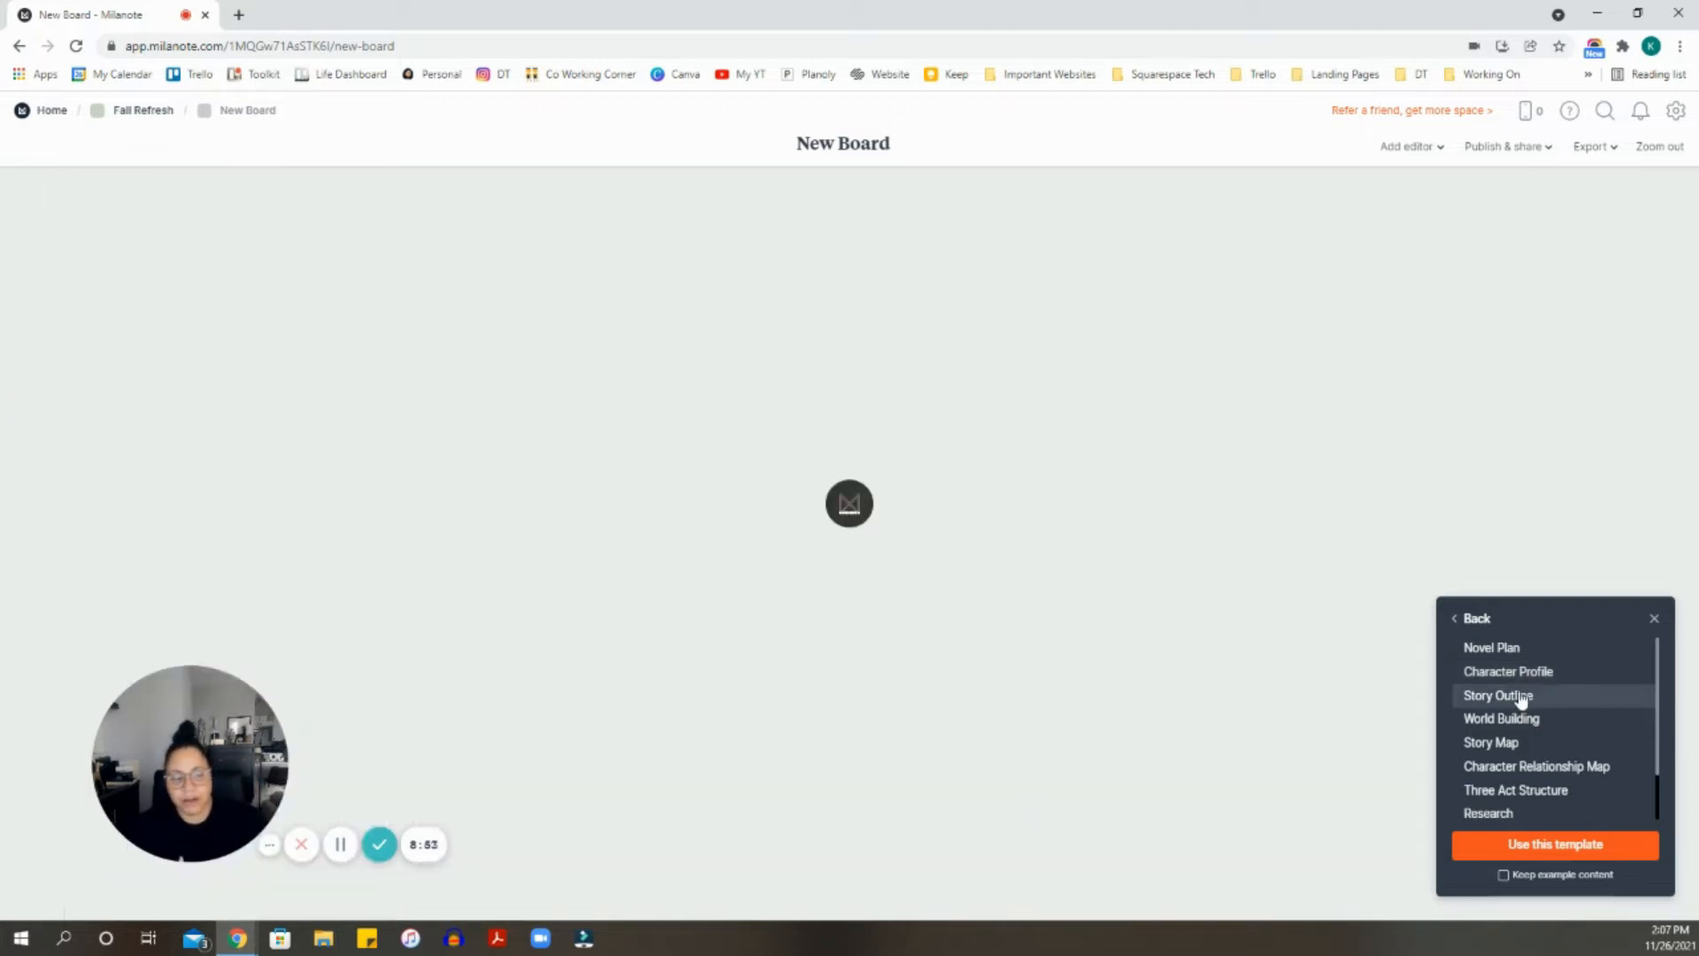
click(1520, 718)
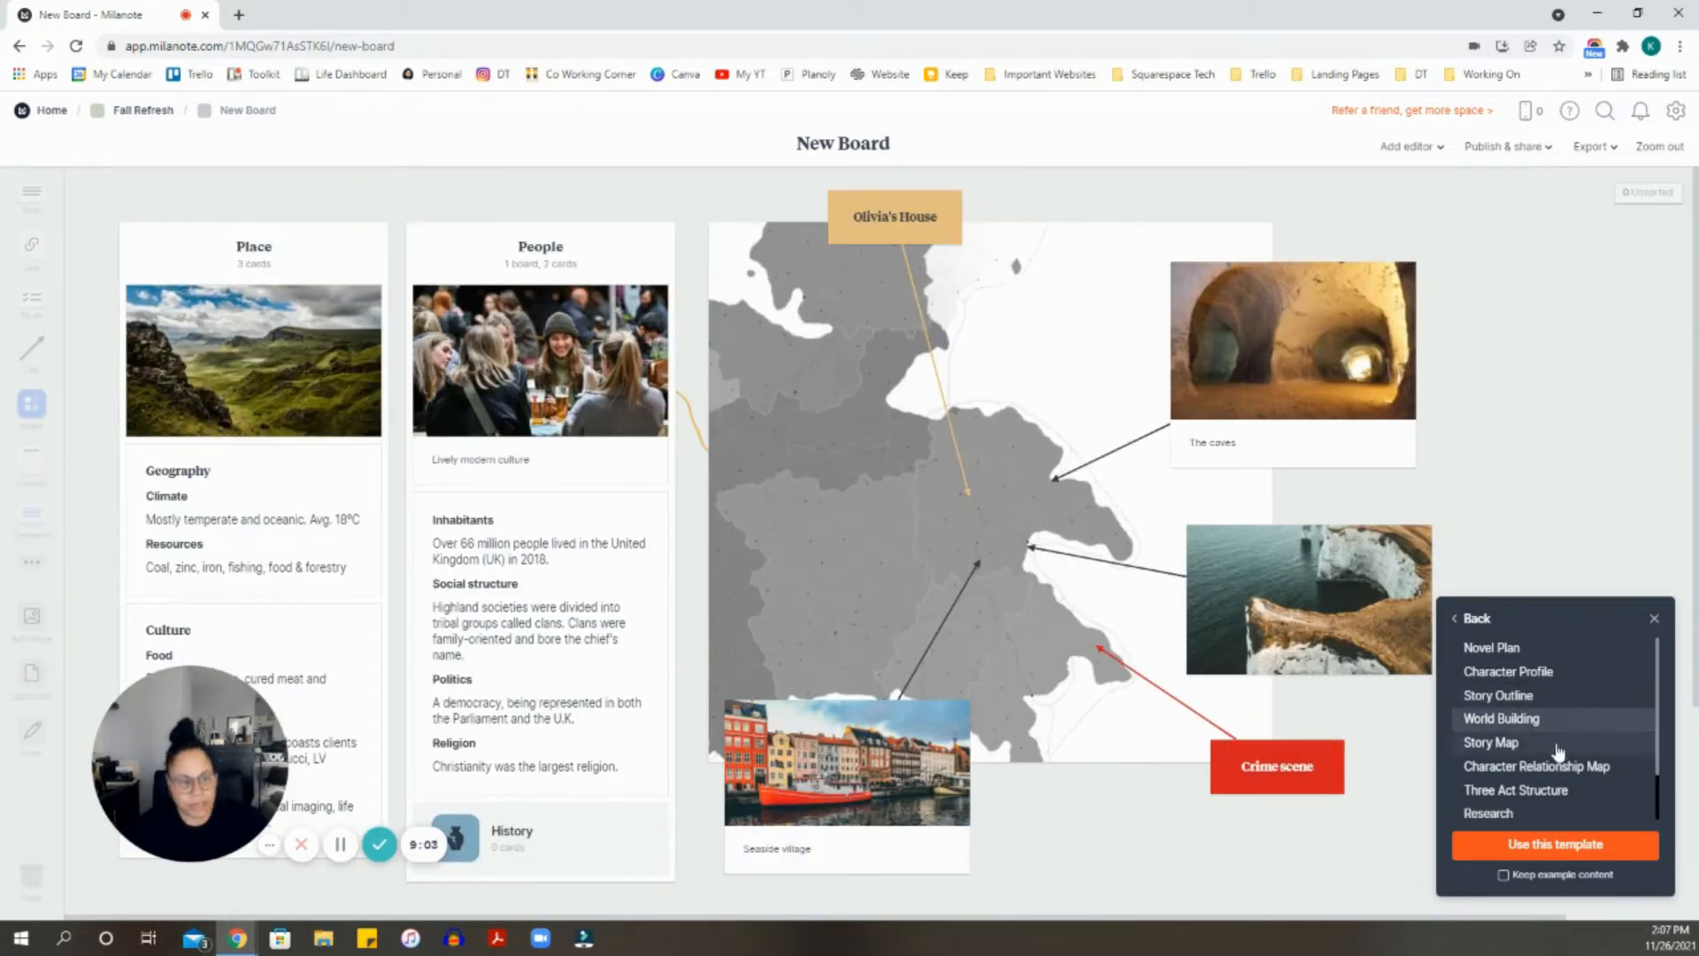
click(1544, 745)
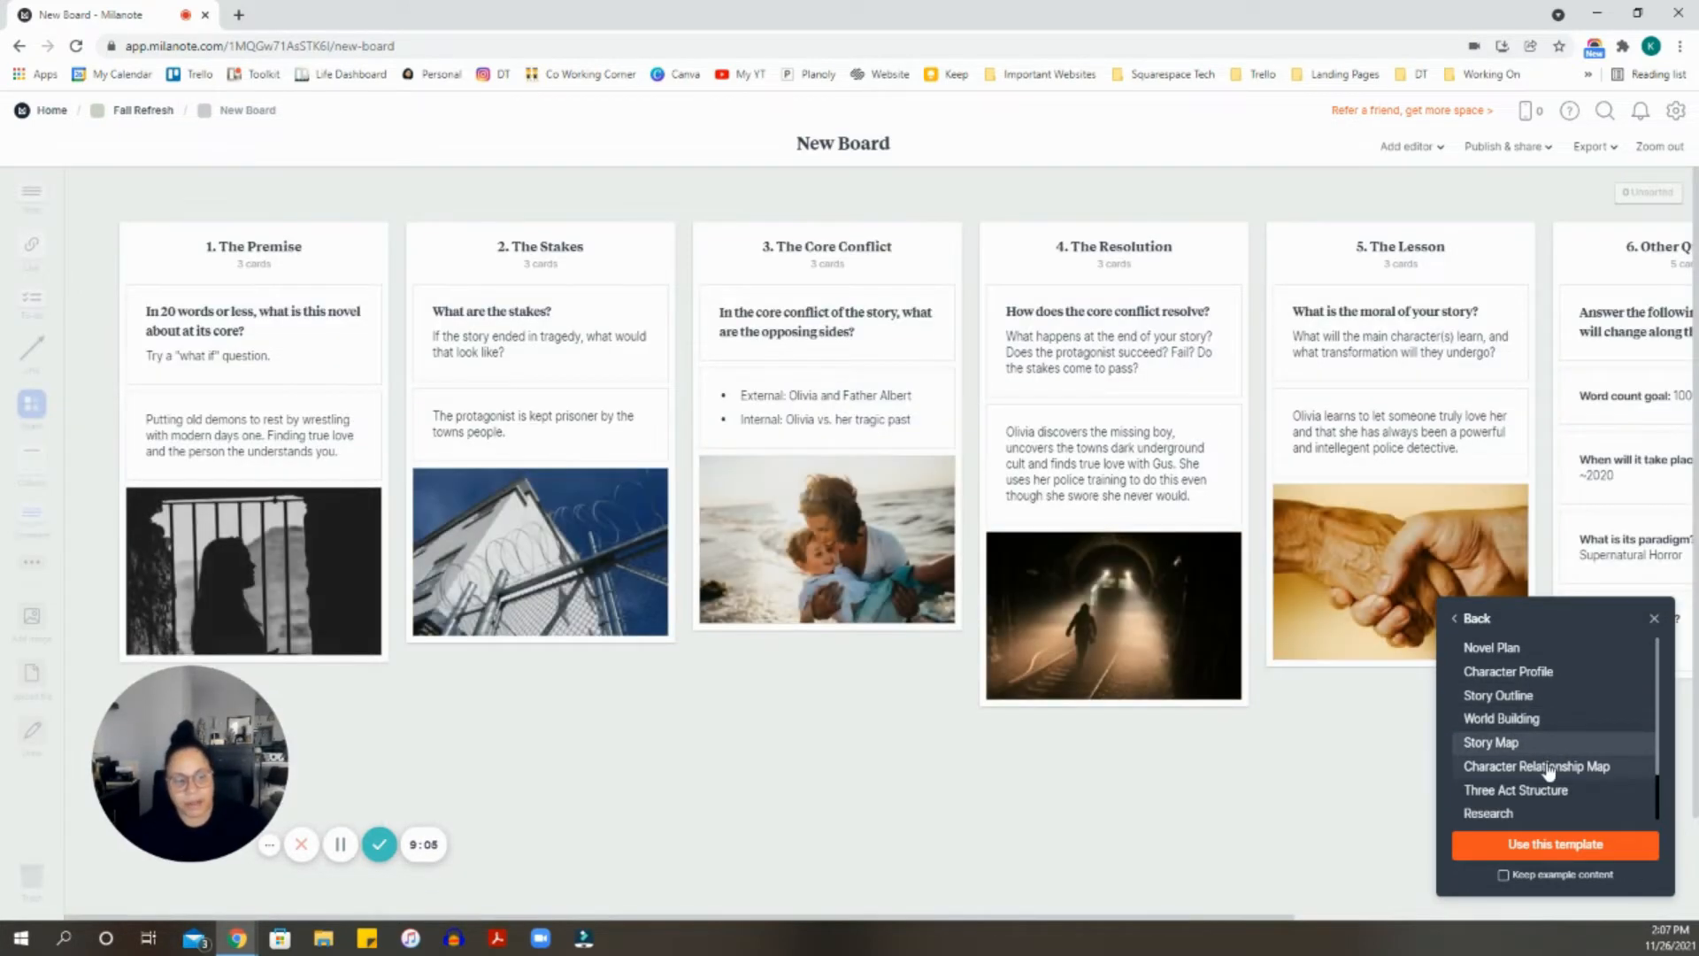
click(1545, 768)
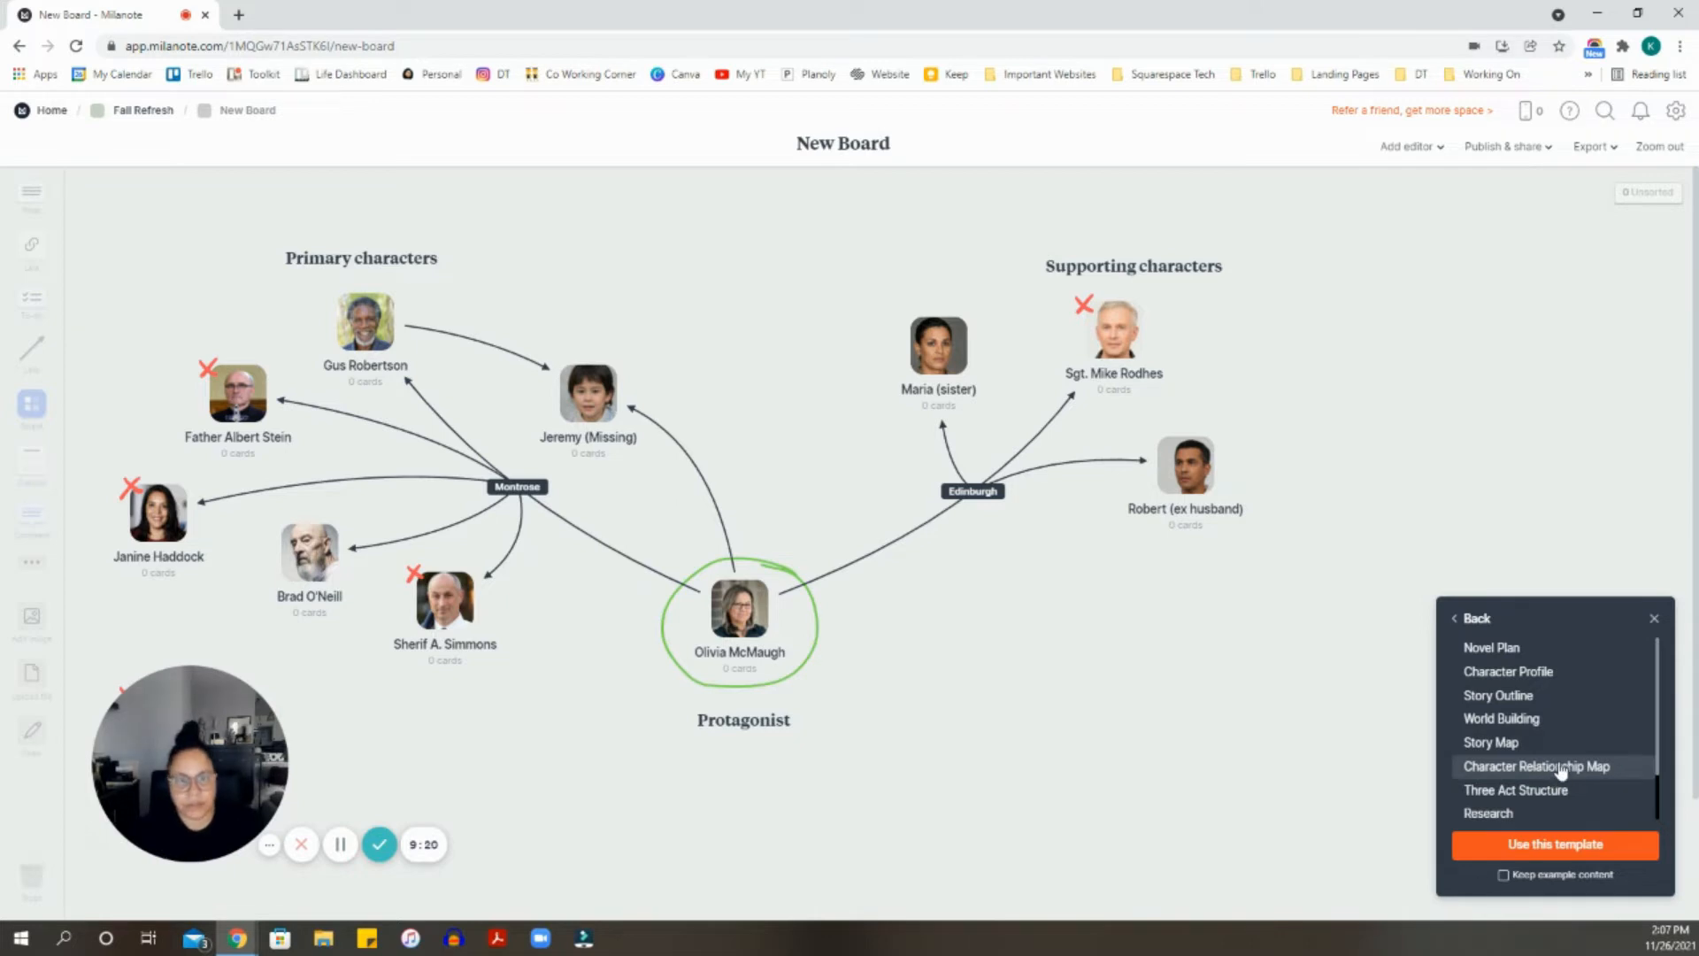
click(1486, 814)
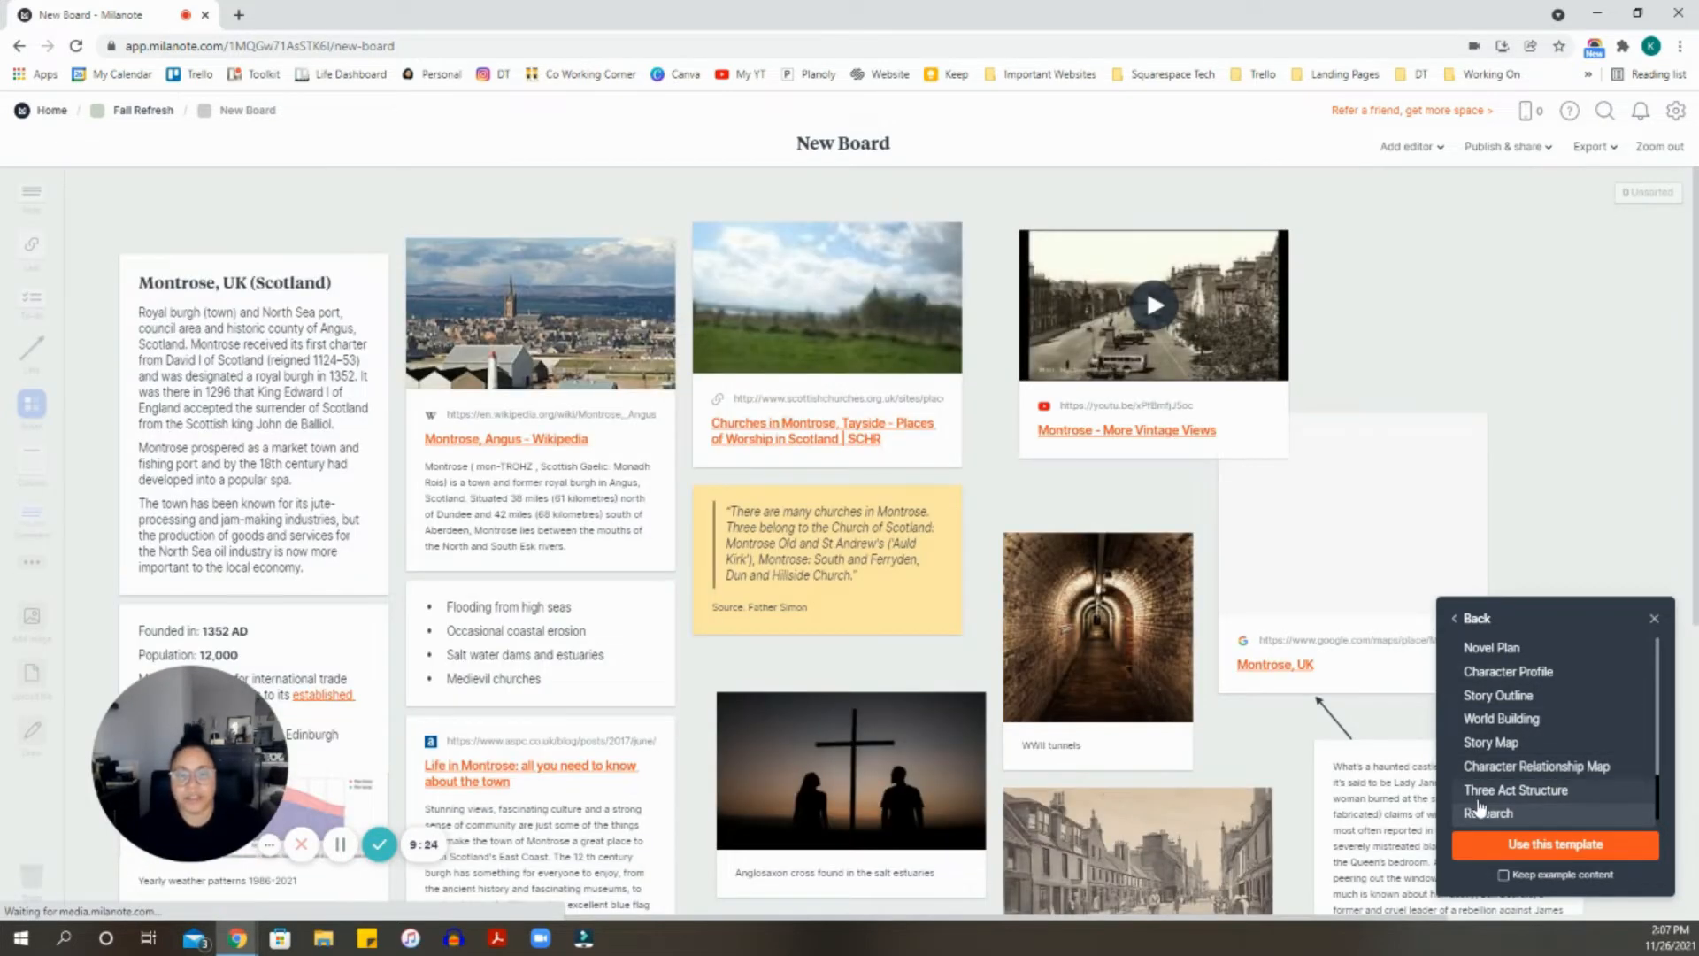
click(1474, 618)
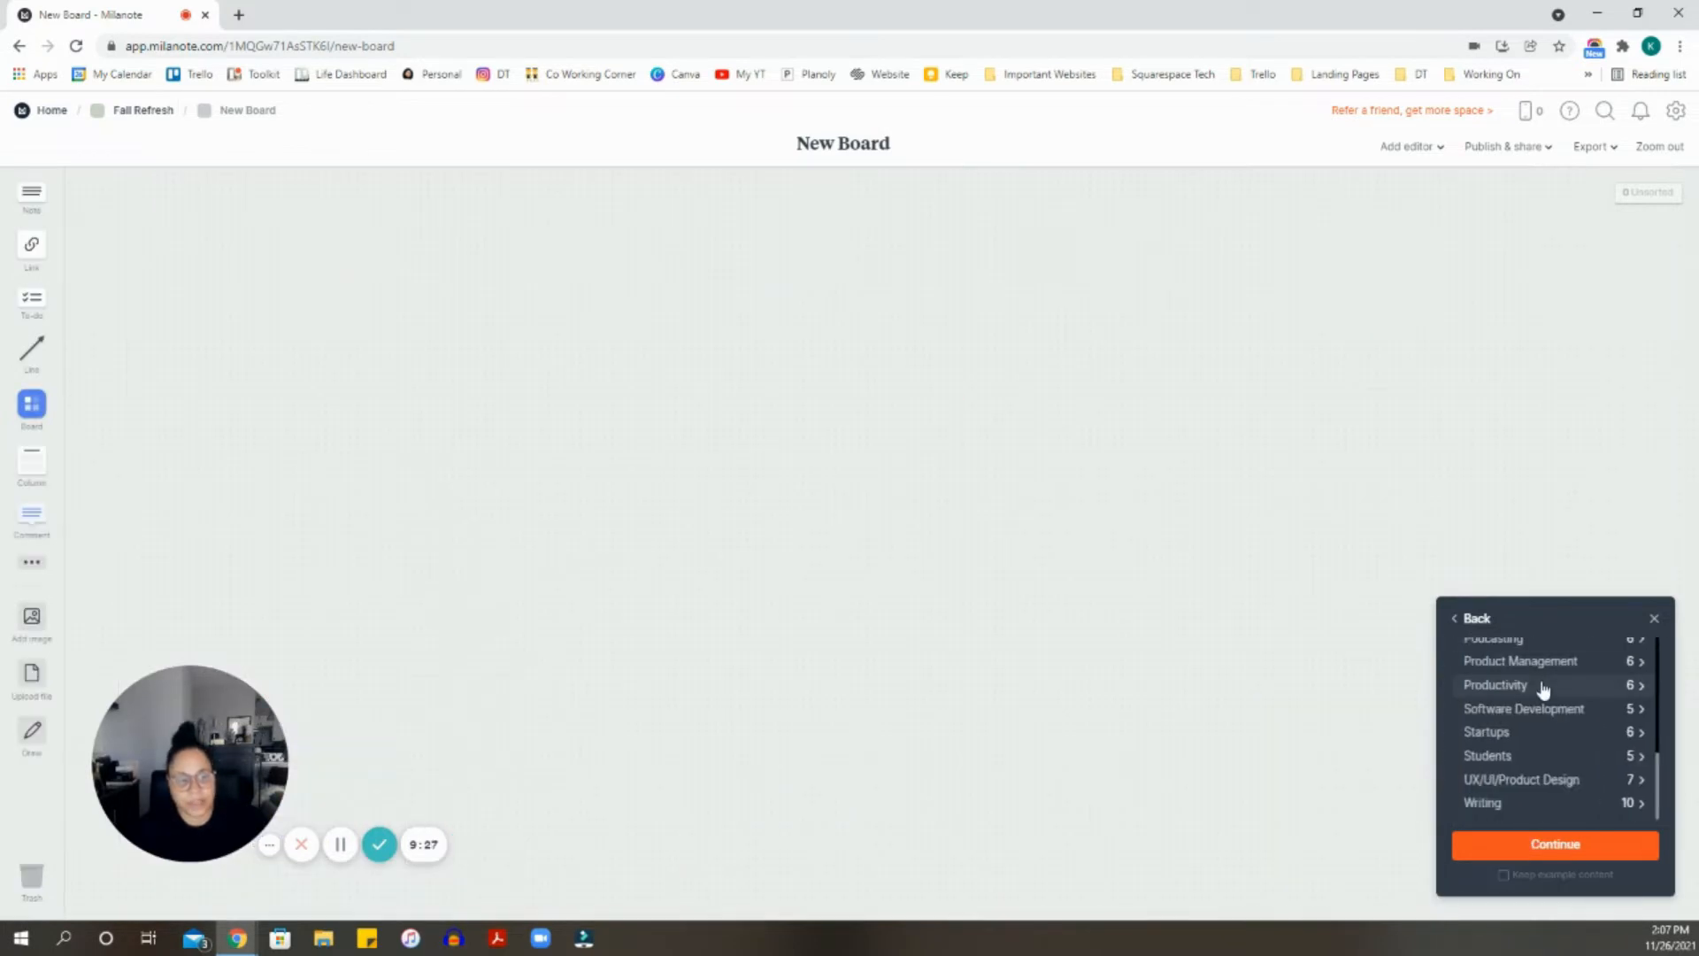
- Preview Project Plan under Students and Project Workflow under Productivity, then close the template panel
click(1528, 757)
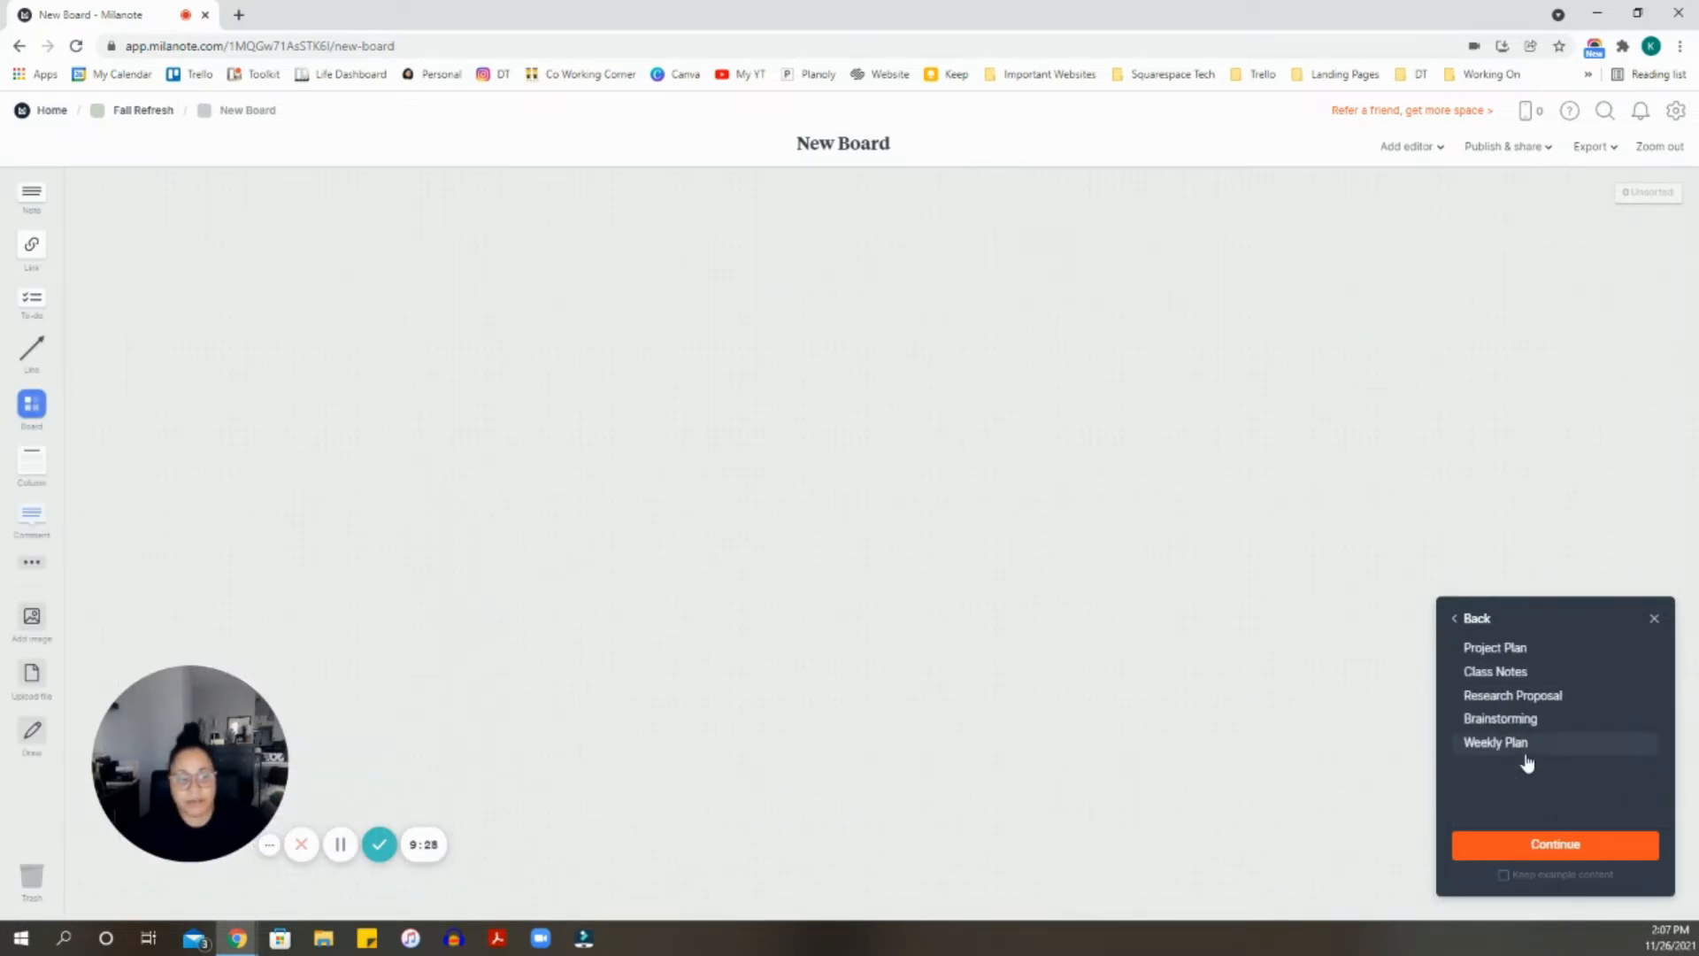
click(1541, 659)
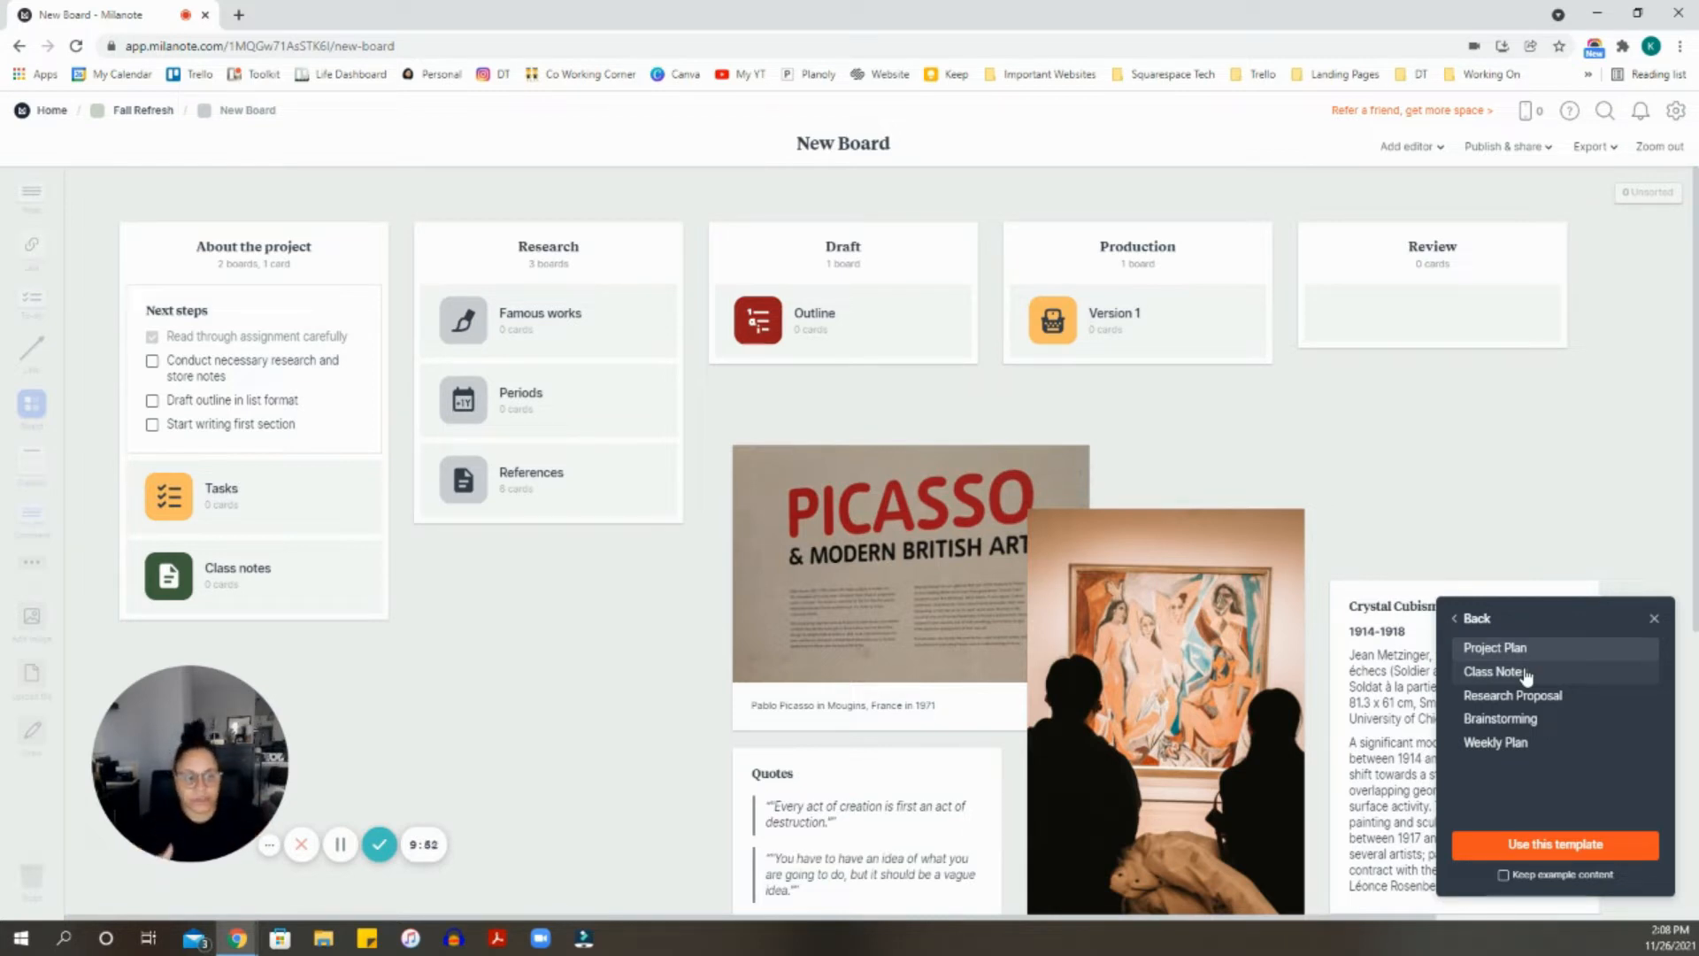
click(1484, 623)
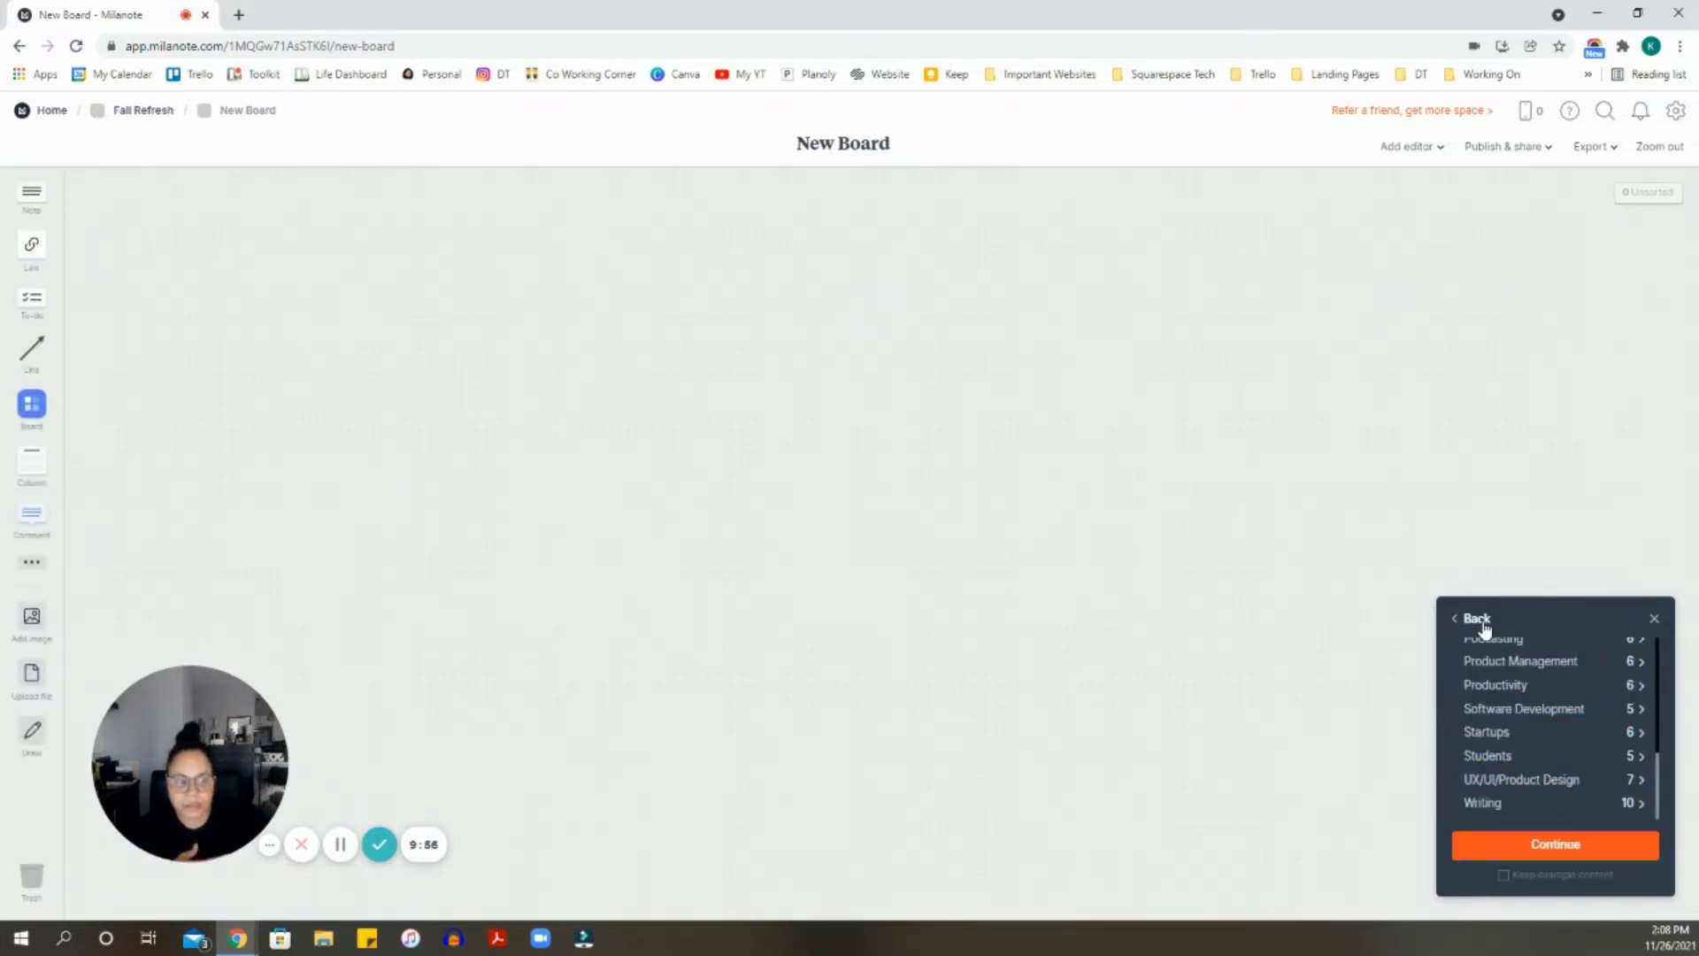
click(1494, 685)
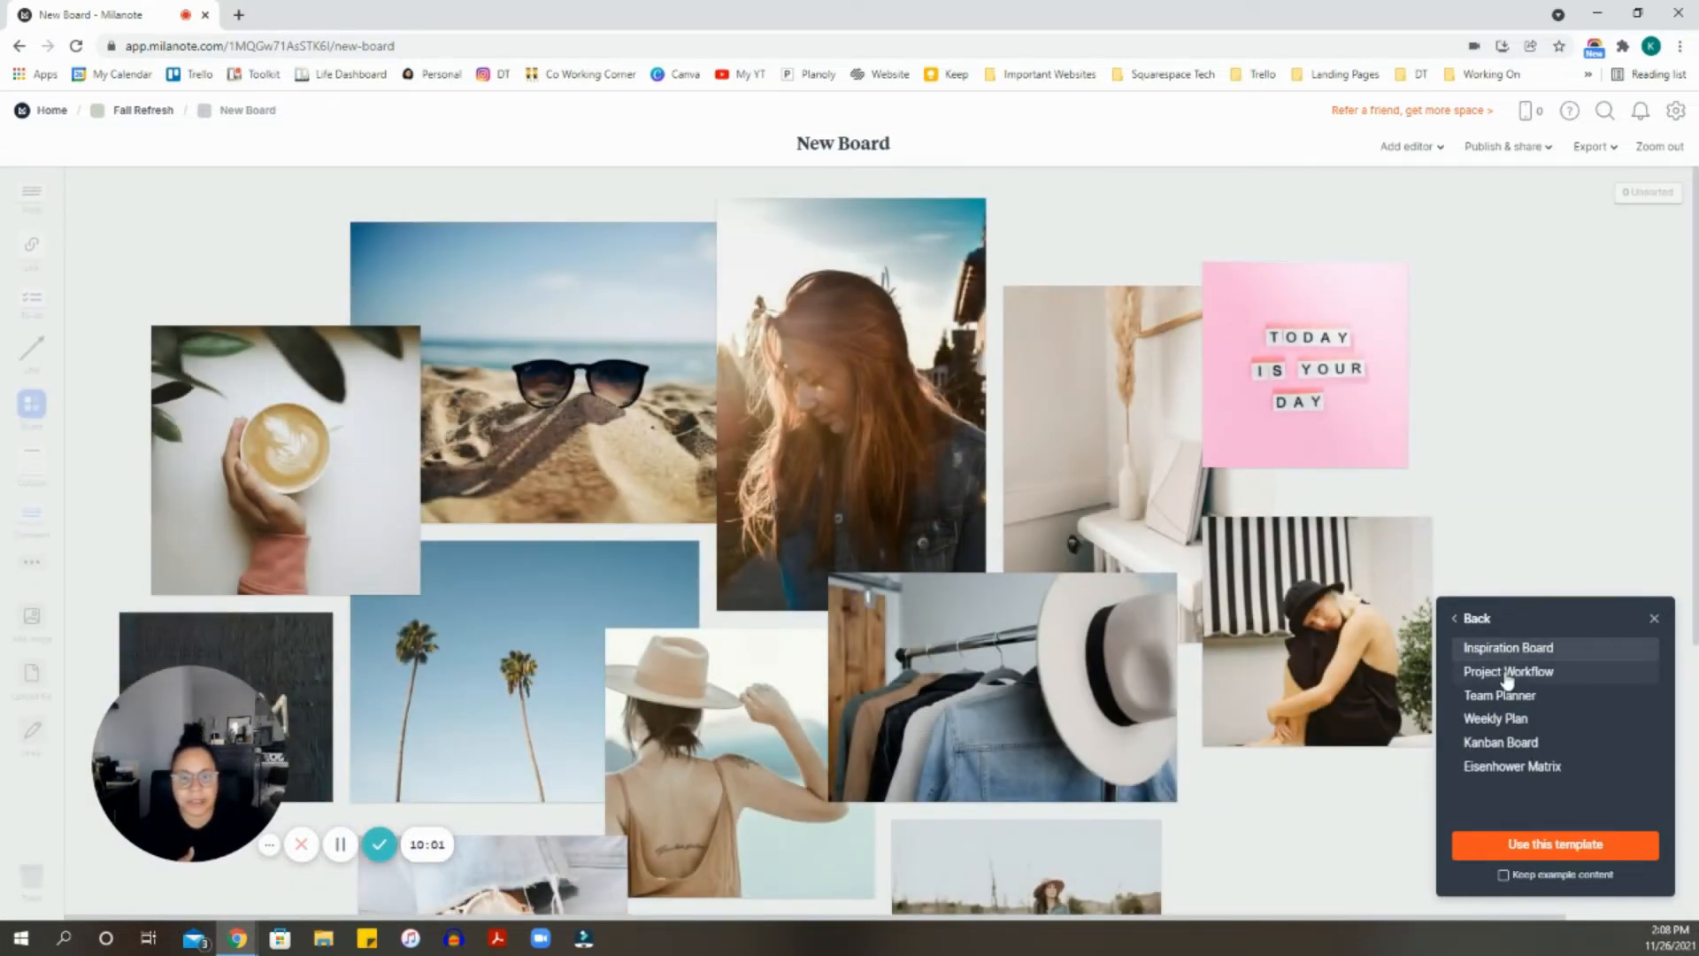
click(1507, 675)
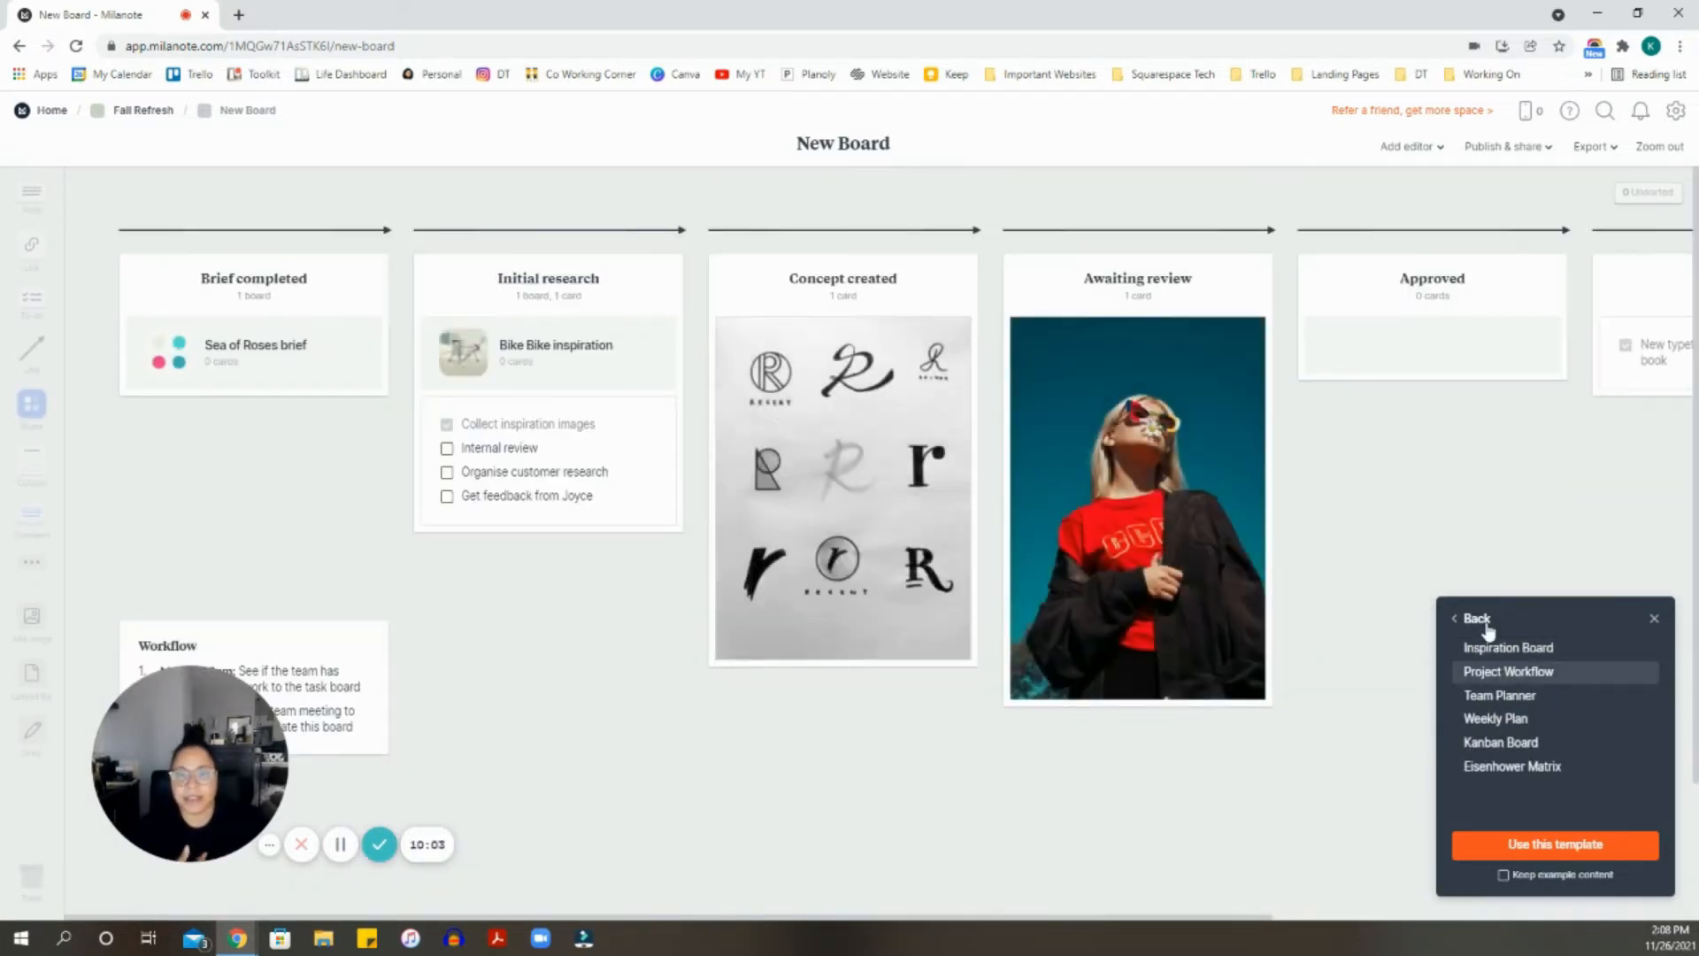
click(1486, 623)
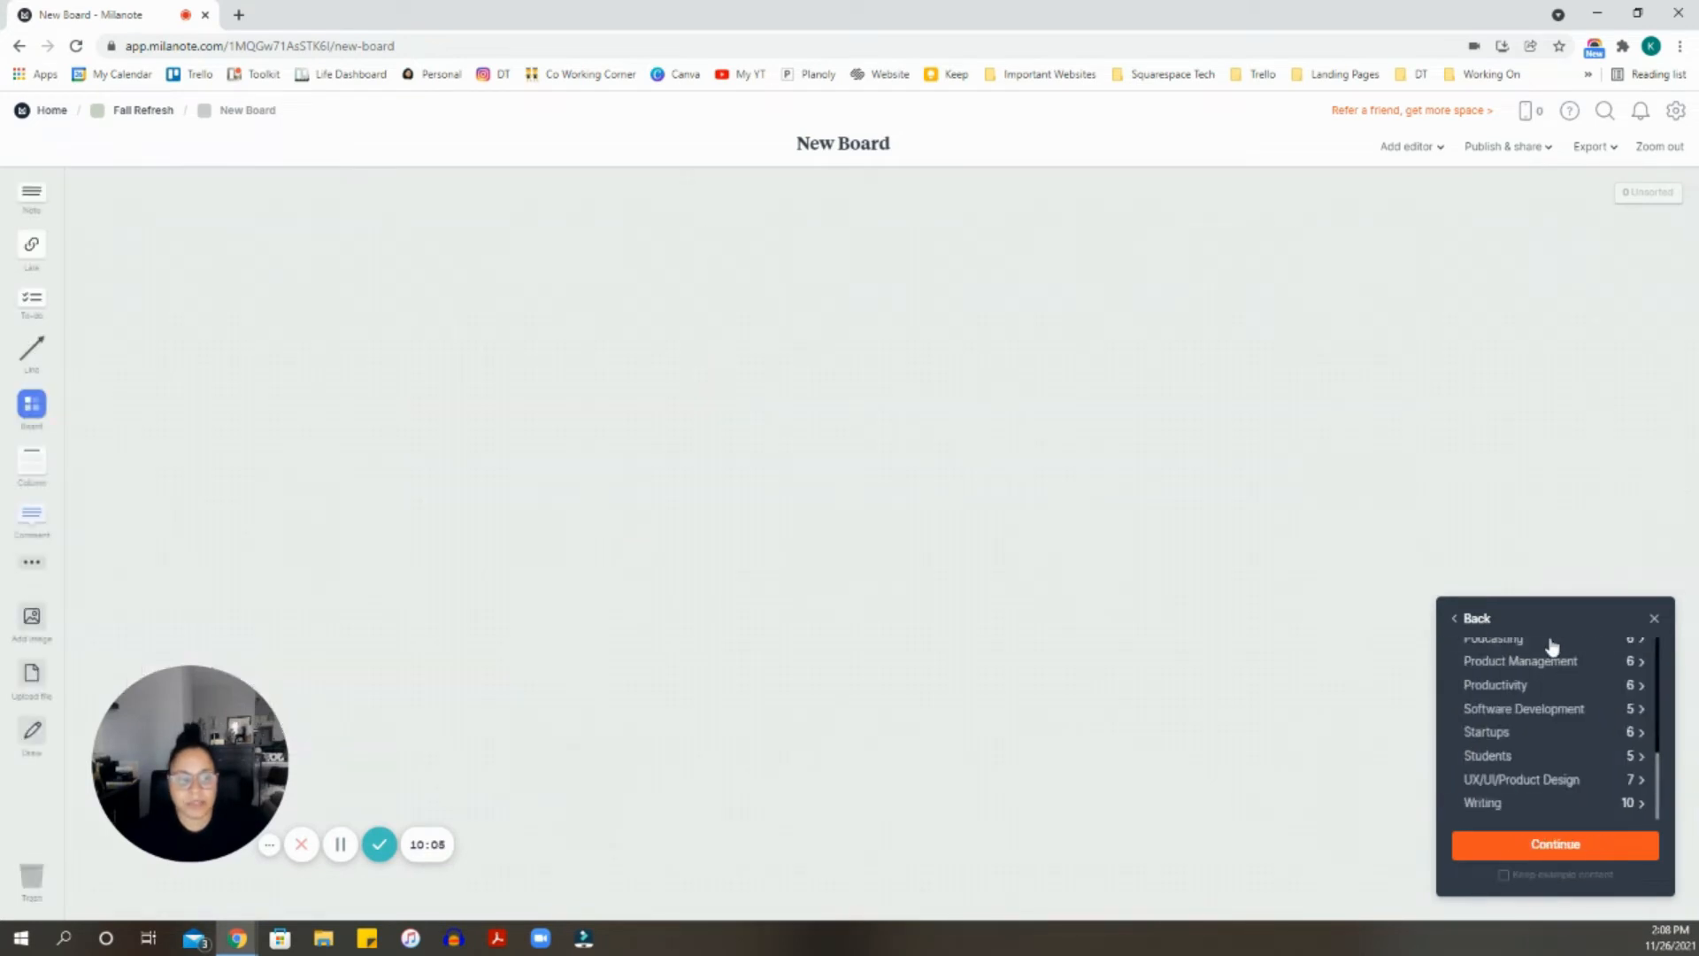
click(1654, 620)
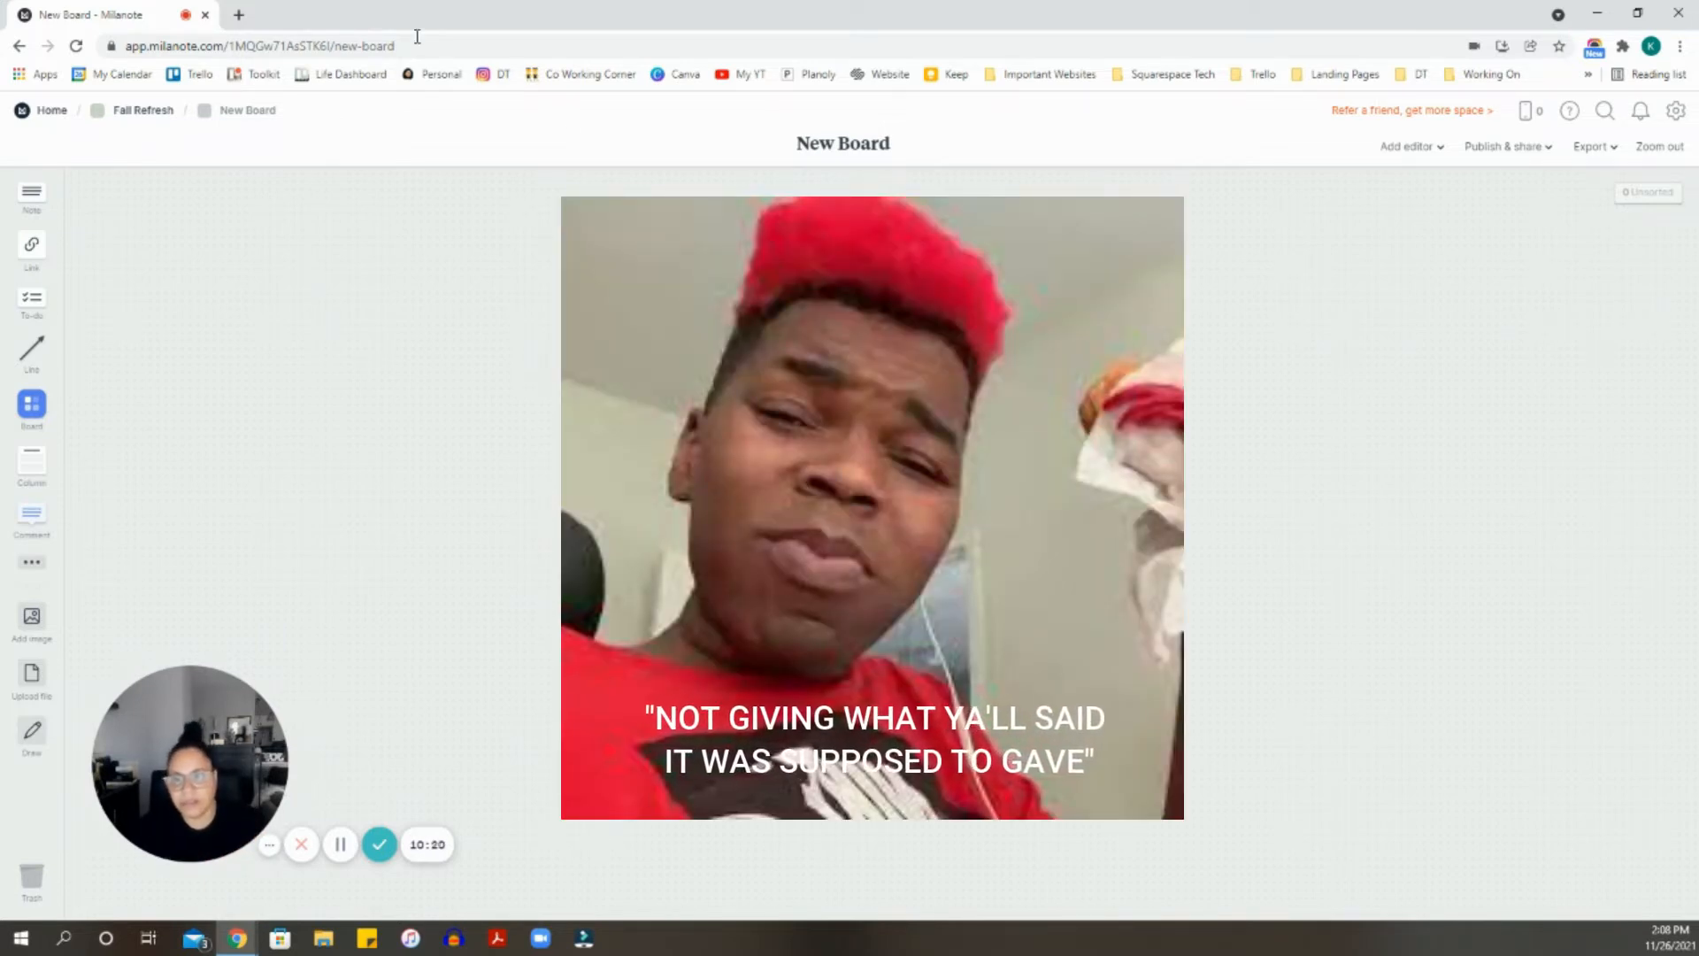
- Return to the Fall Refresh board through the breadcrumb and locate the New Board card
click(141, 111)
scroll(579, 345, up, 8)
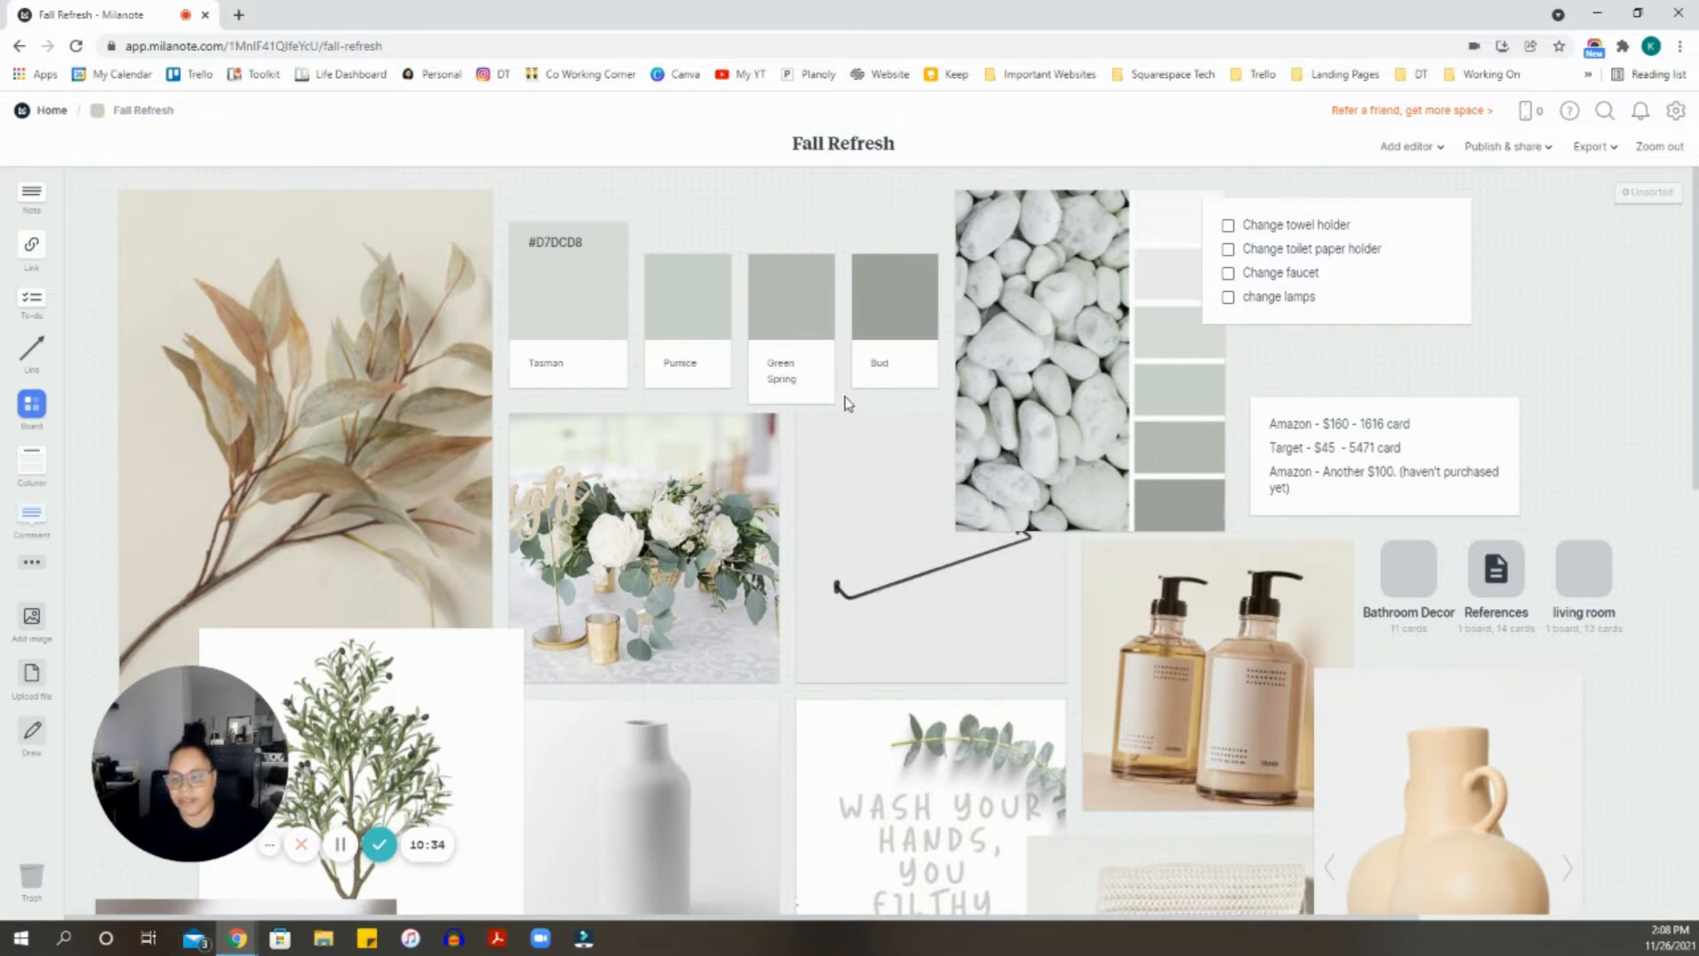
scroll(303, 393, down, 10)
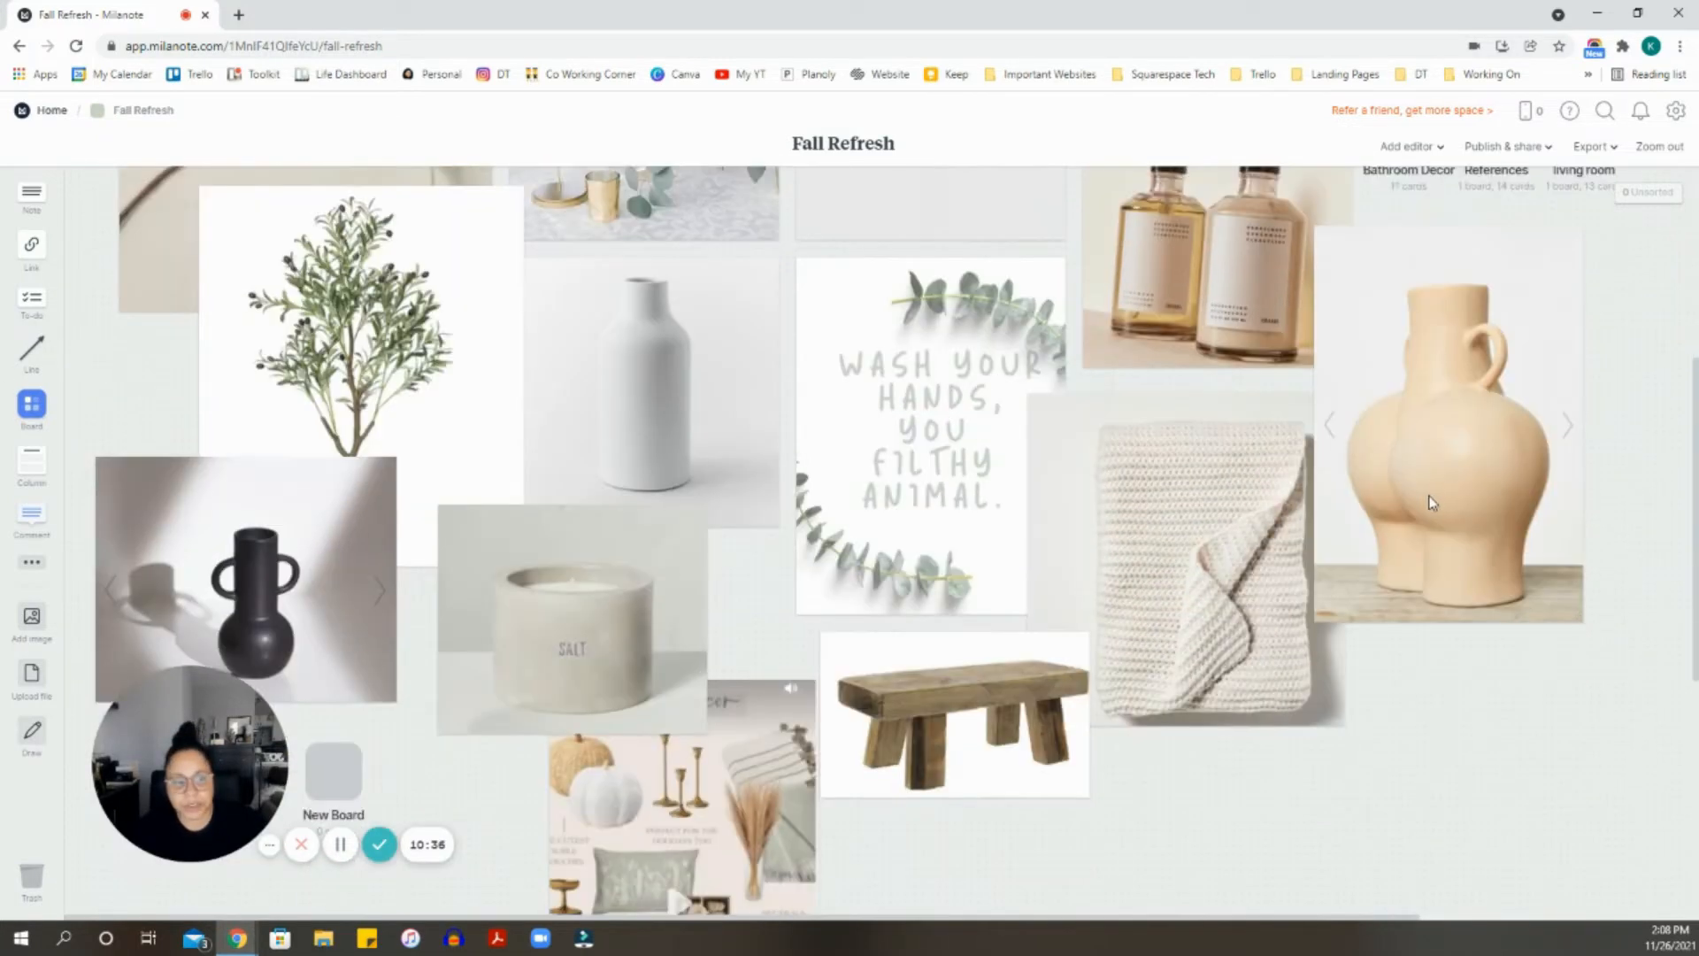
scroll(428, 315, down, 2)
scroll(358, 396, up, 4)
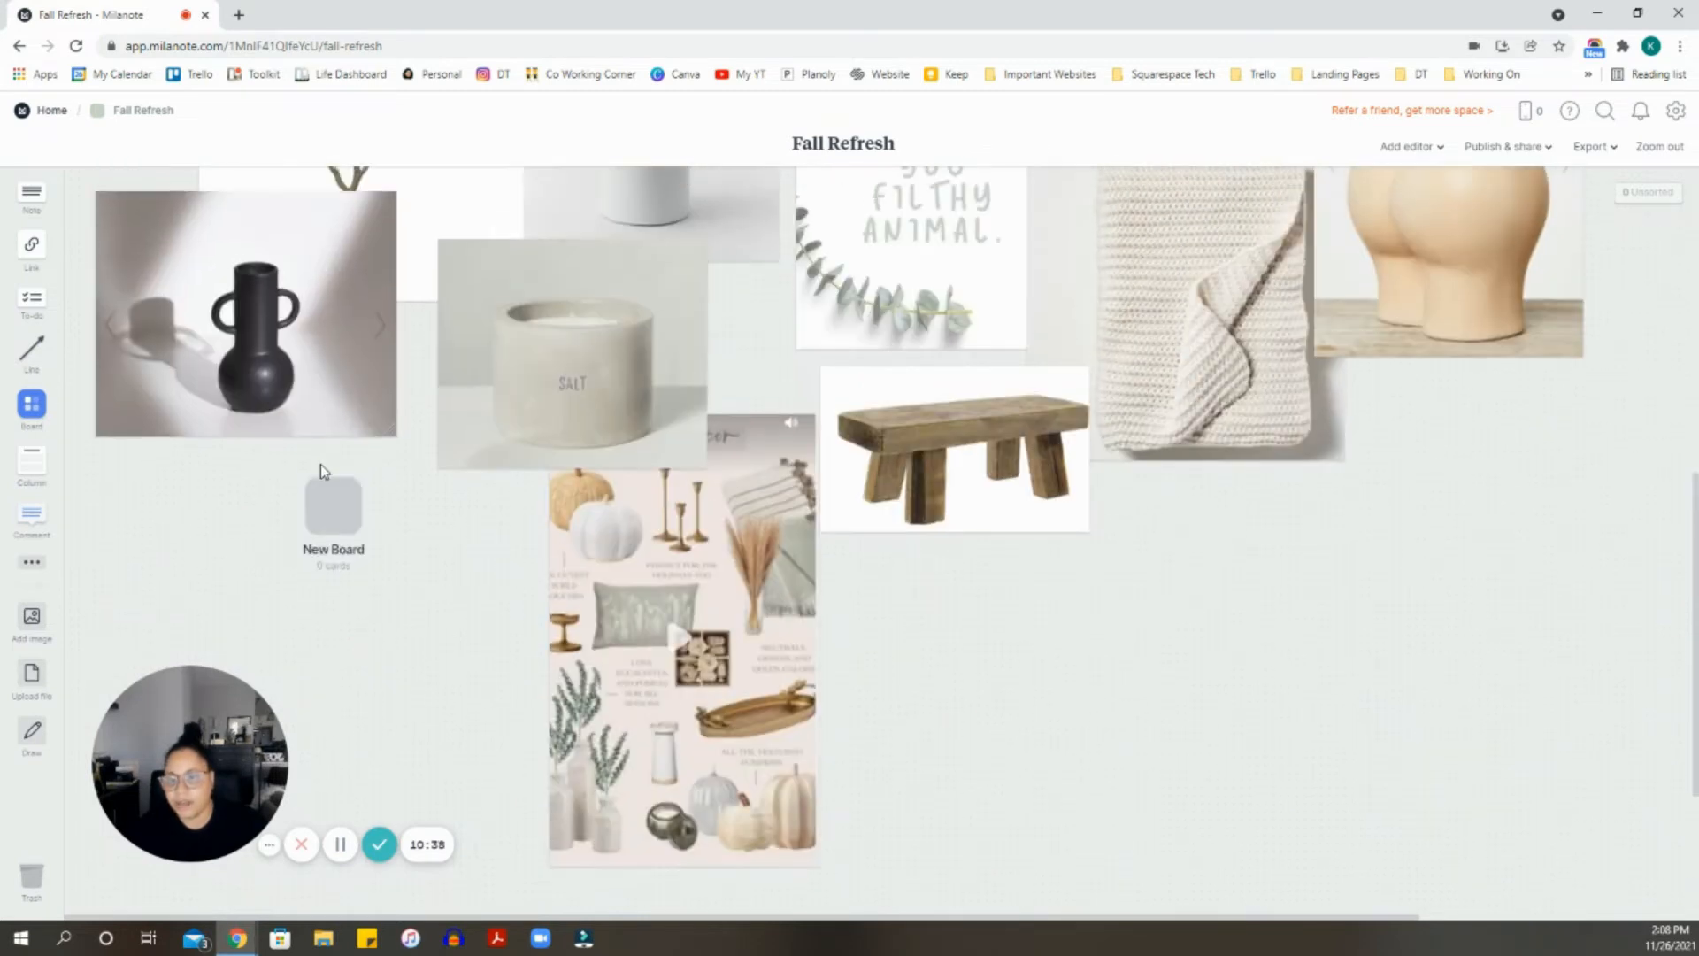
- Drag the empty New Board card onto the Trash, leaving three sub-boards
drag(334, 501, 1602, 501)
scroll(1565, 545, up, 2)
drag(1595, 673, 1444, 405)
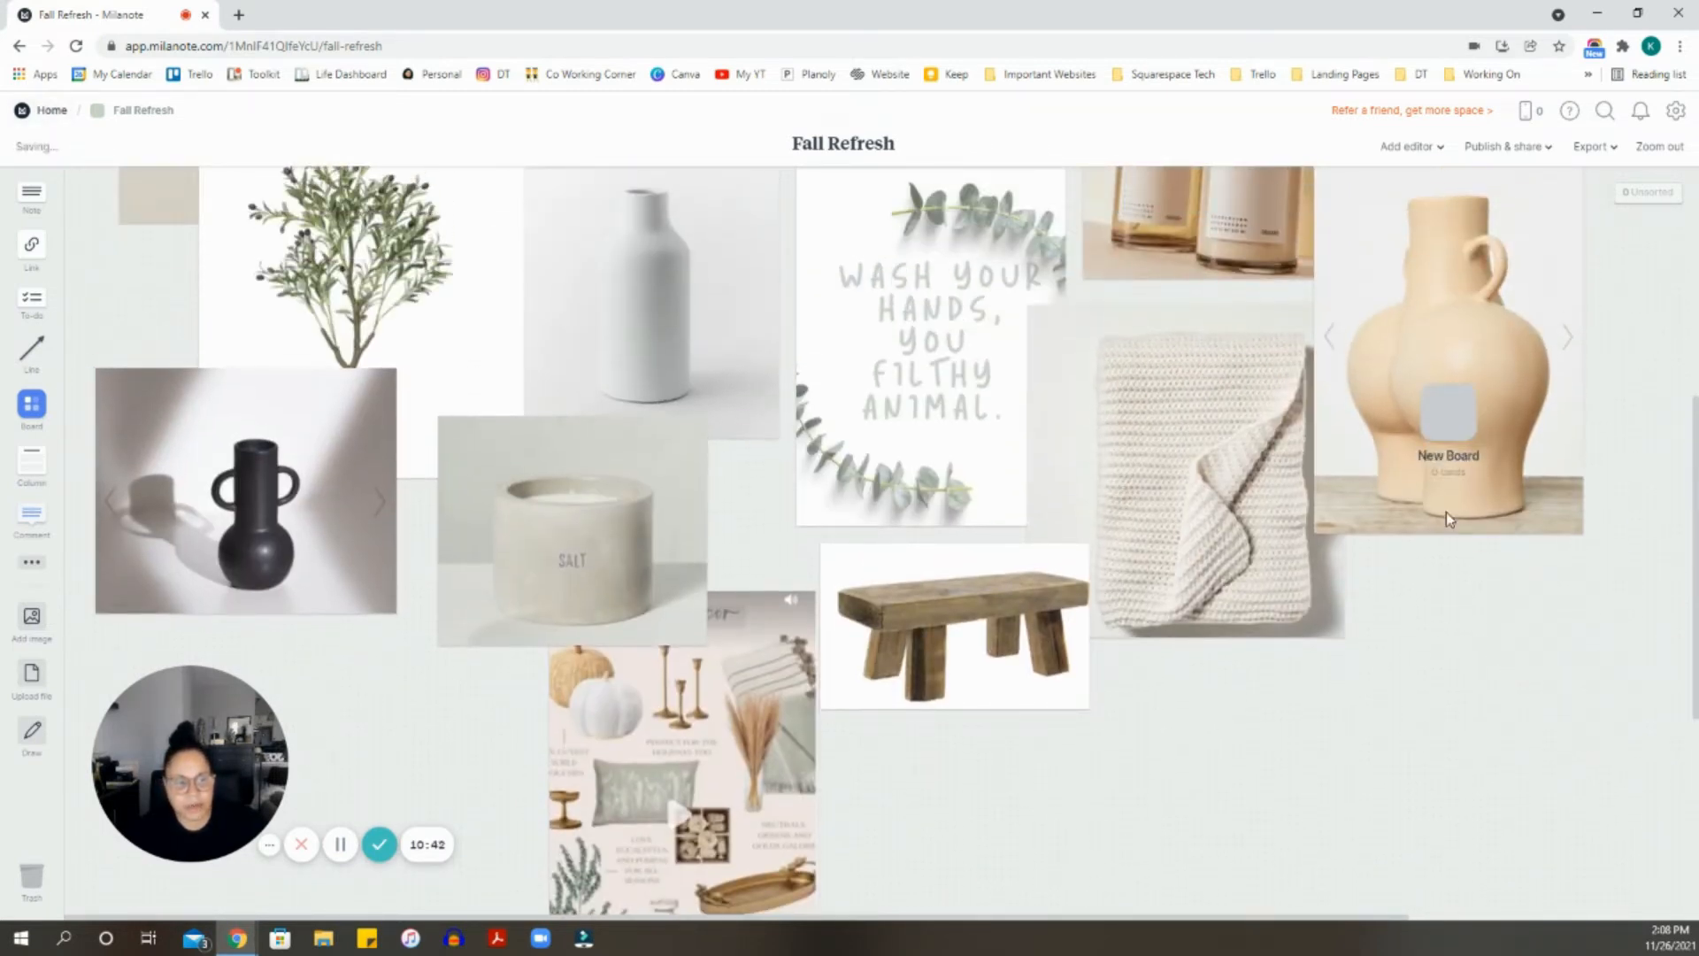
scroll(1444, 512, up, 1)
scroll(1441, 522, up, 2)
drag(1447, 672, 1575, 201)
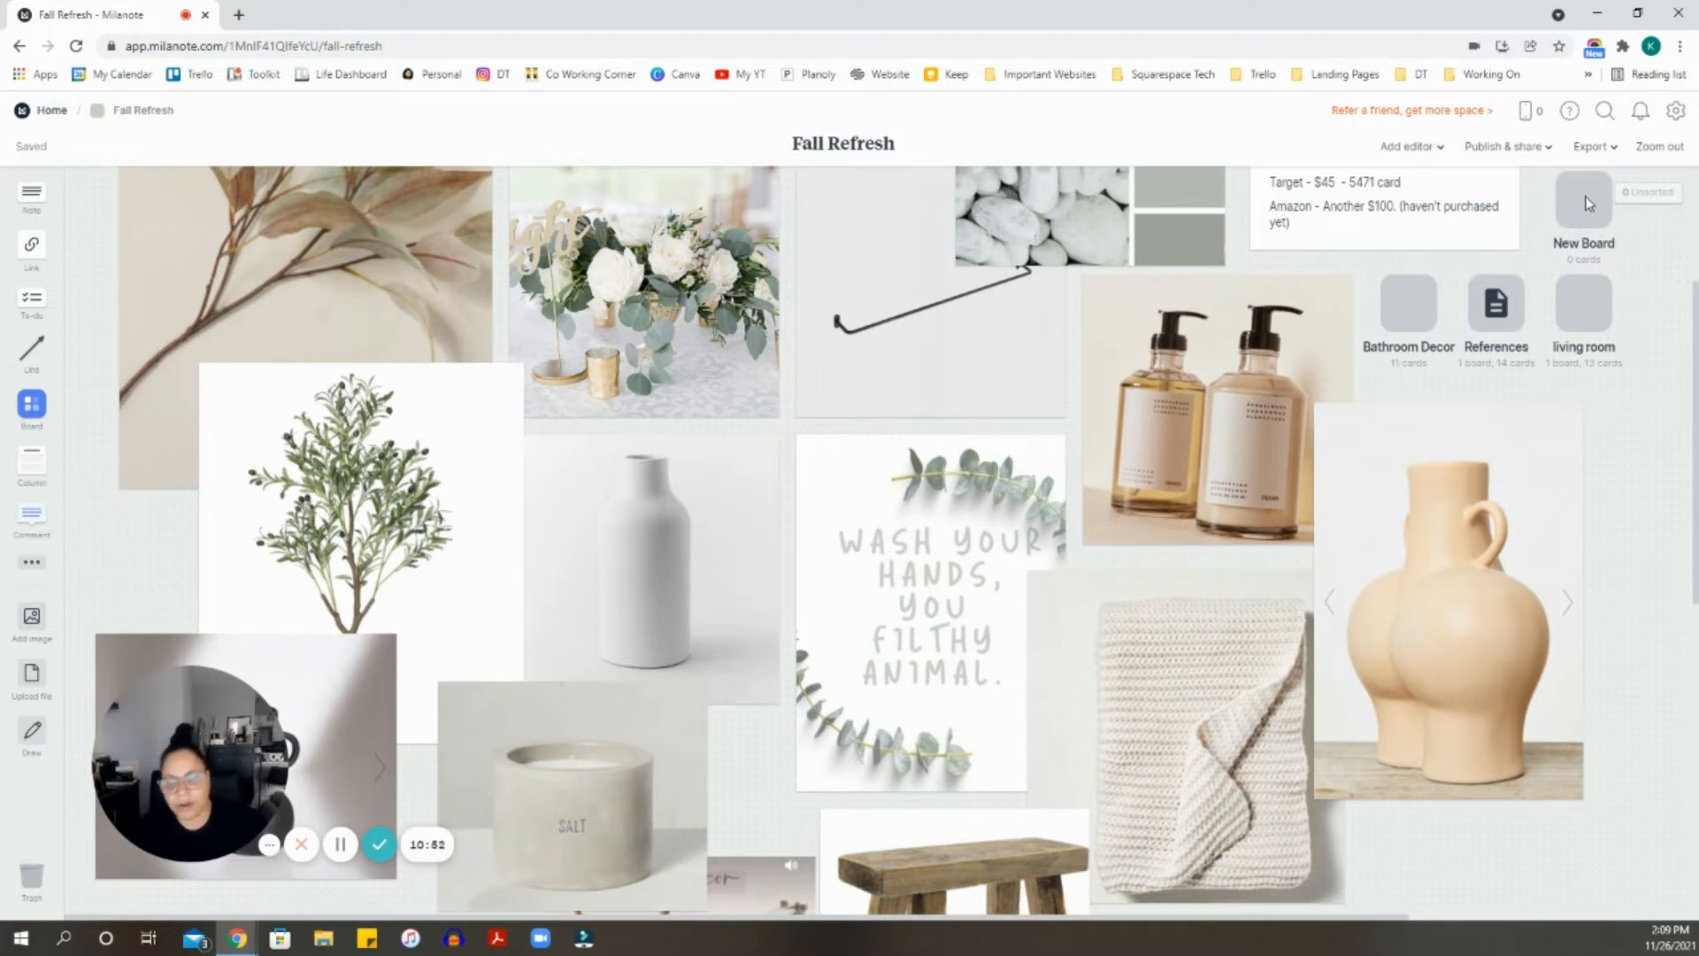
drag(1584, 202, 35, 883)
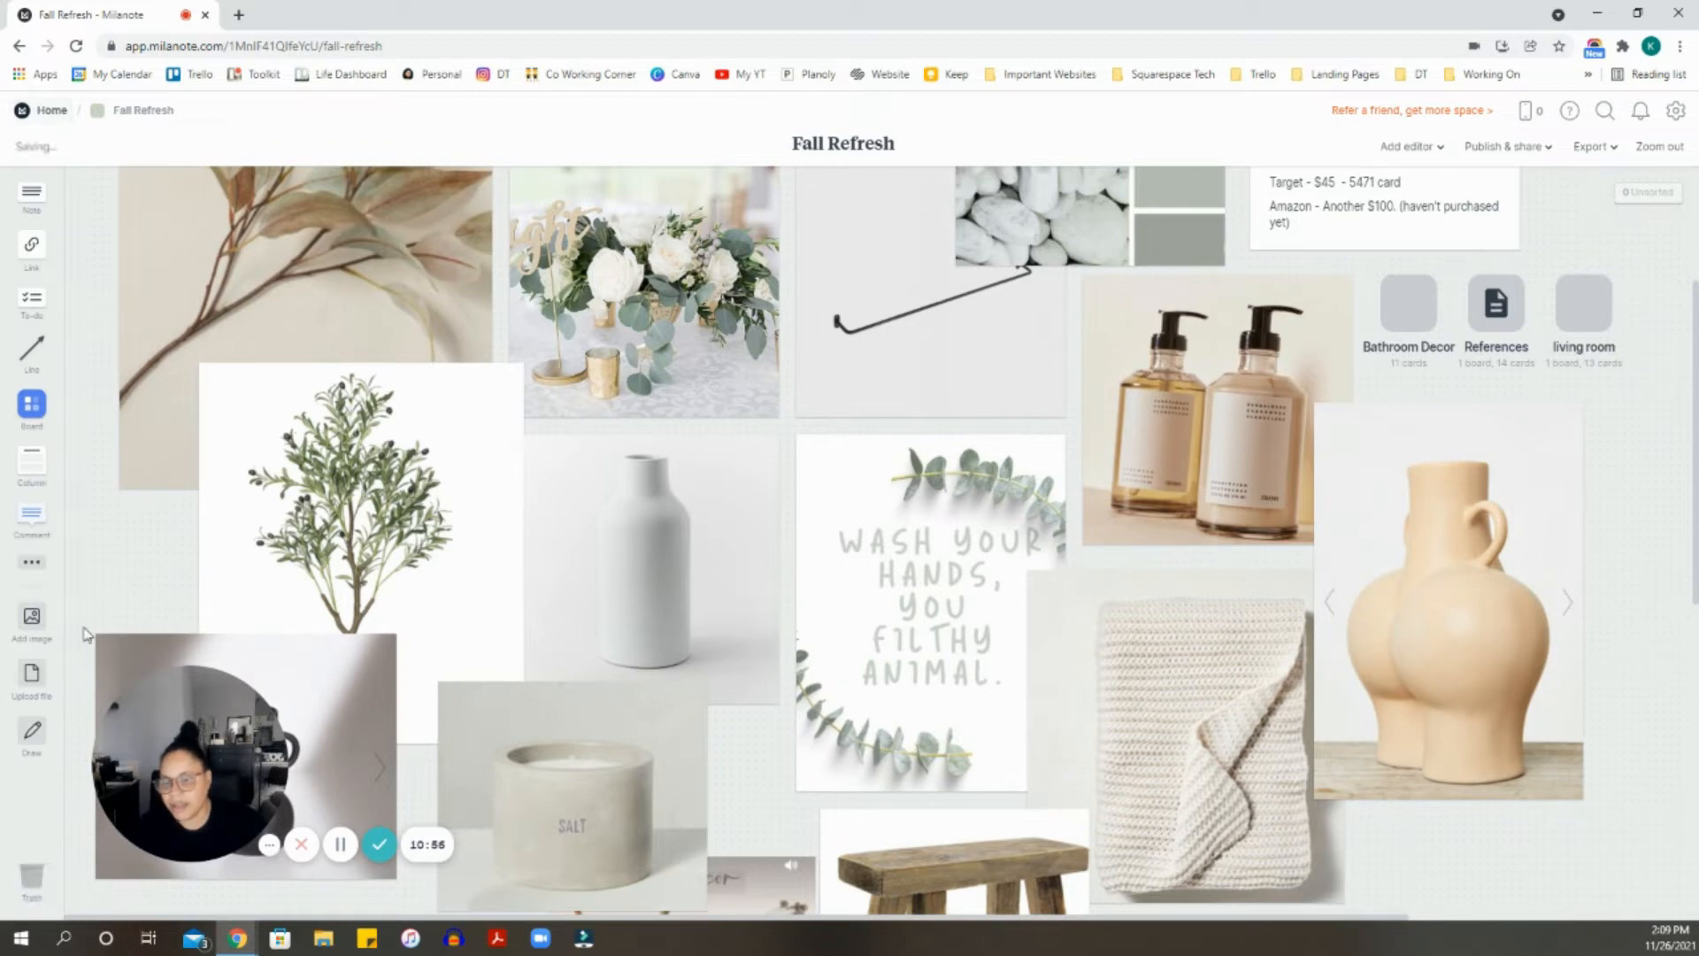
scroll(395, 395, down, 7)
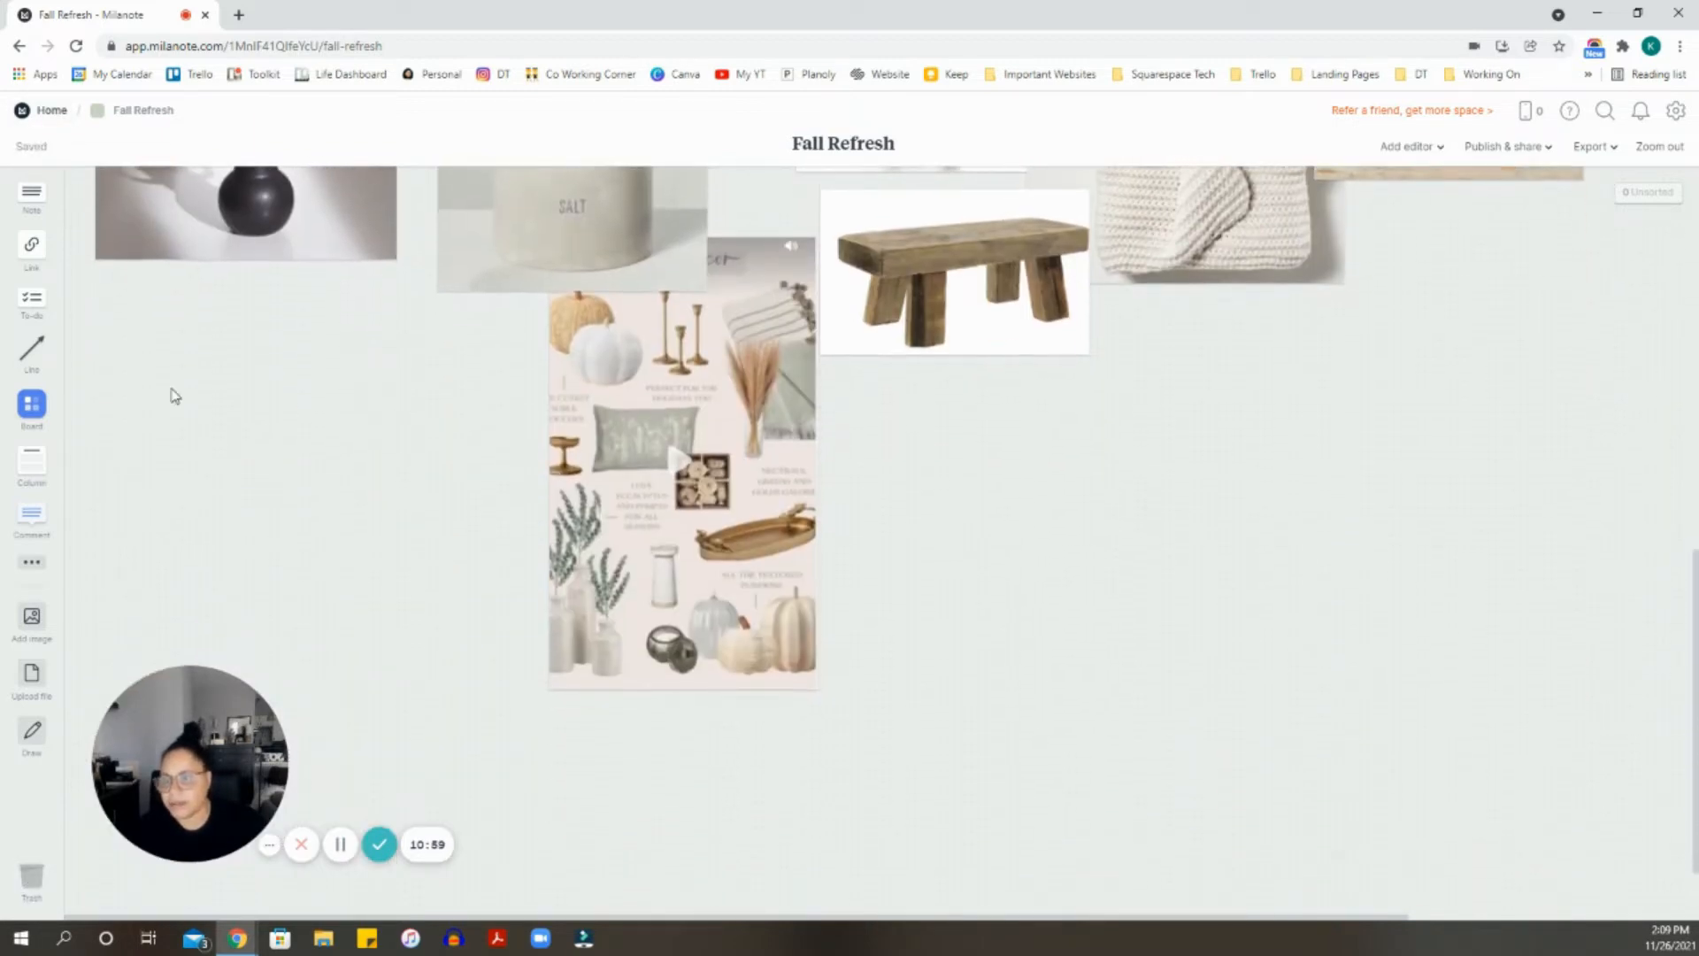
drag(32, 246, 1020, 460)
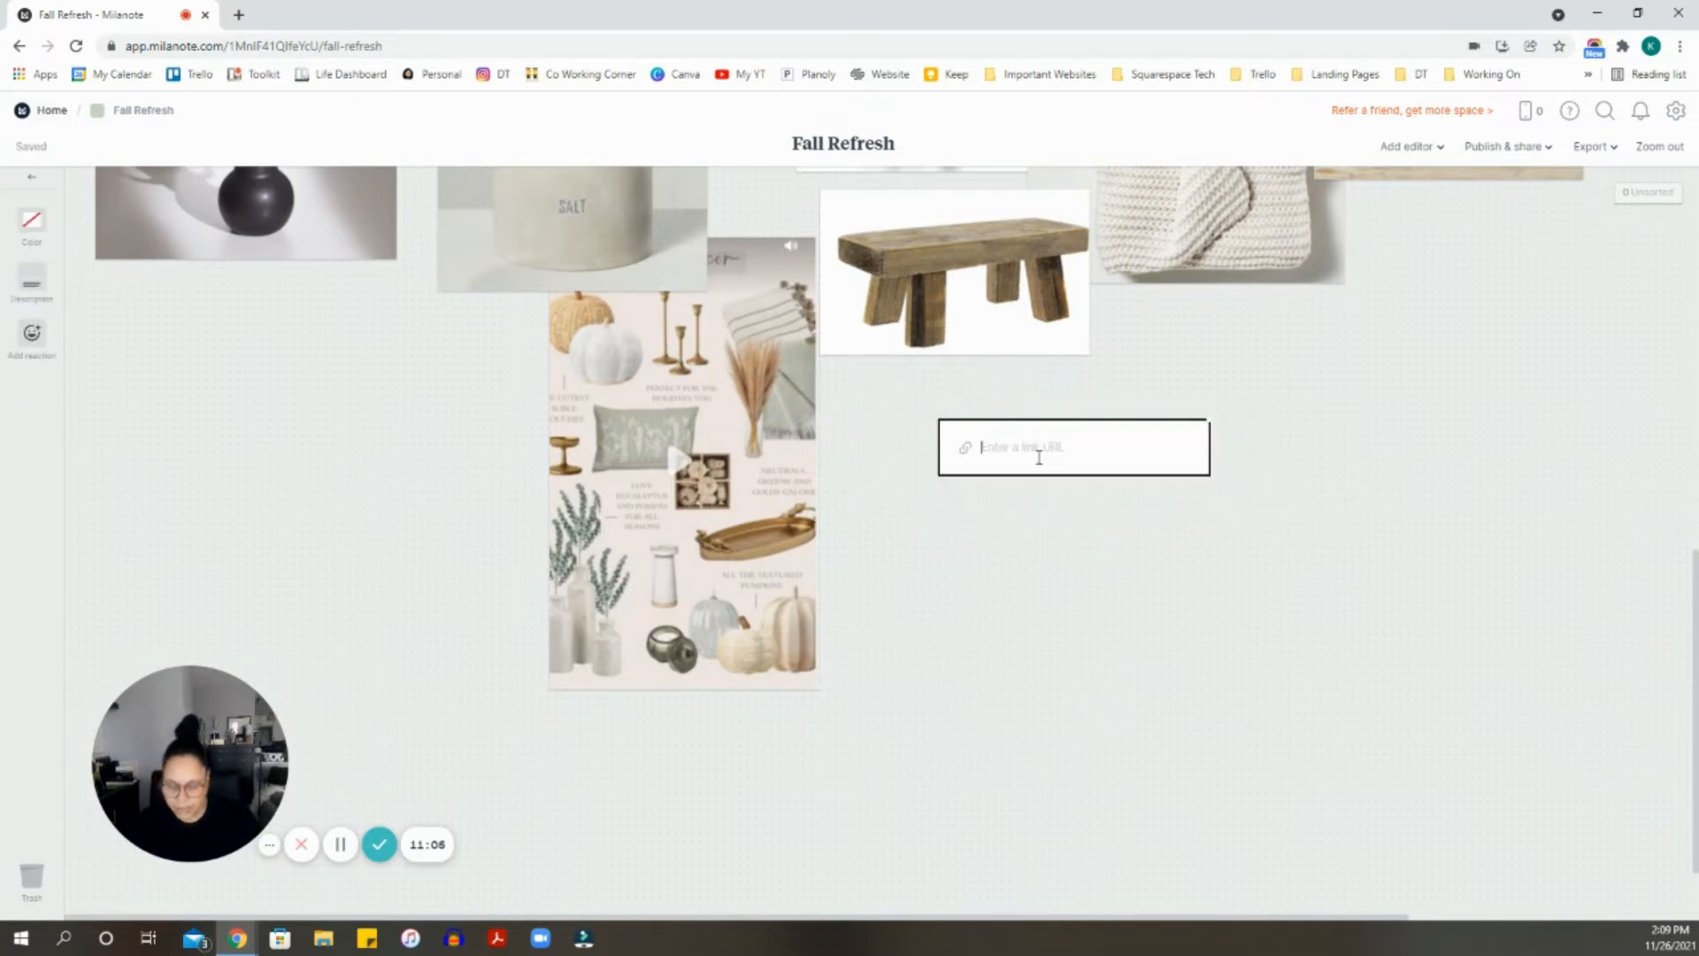
text(www)
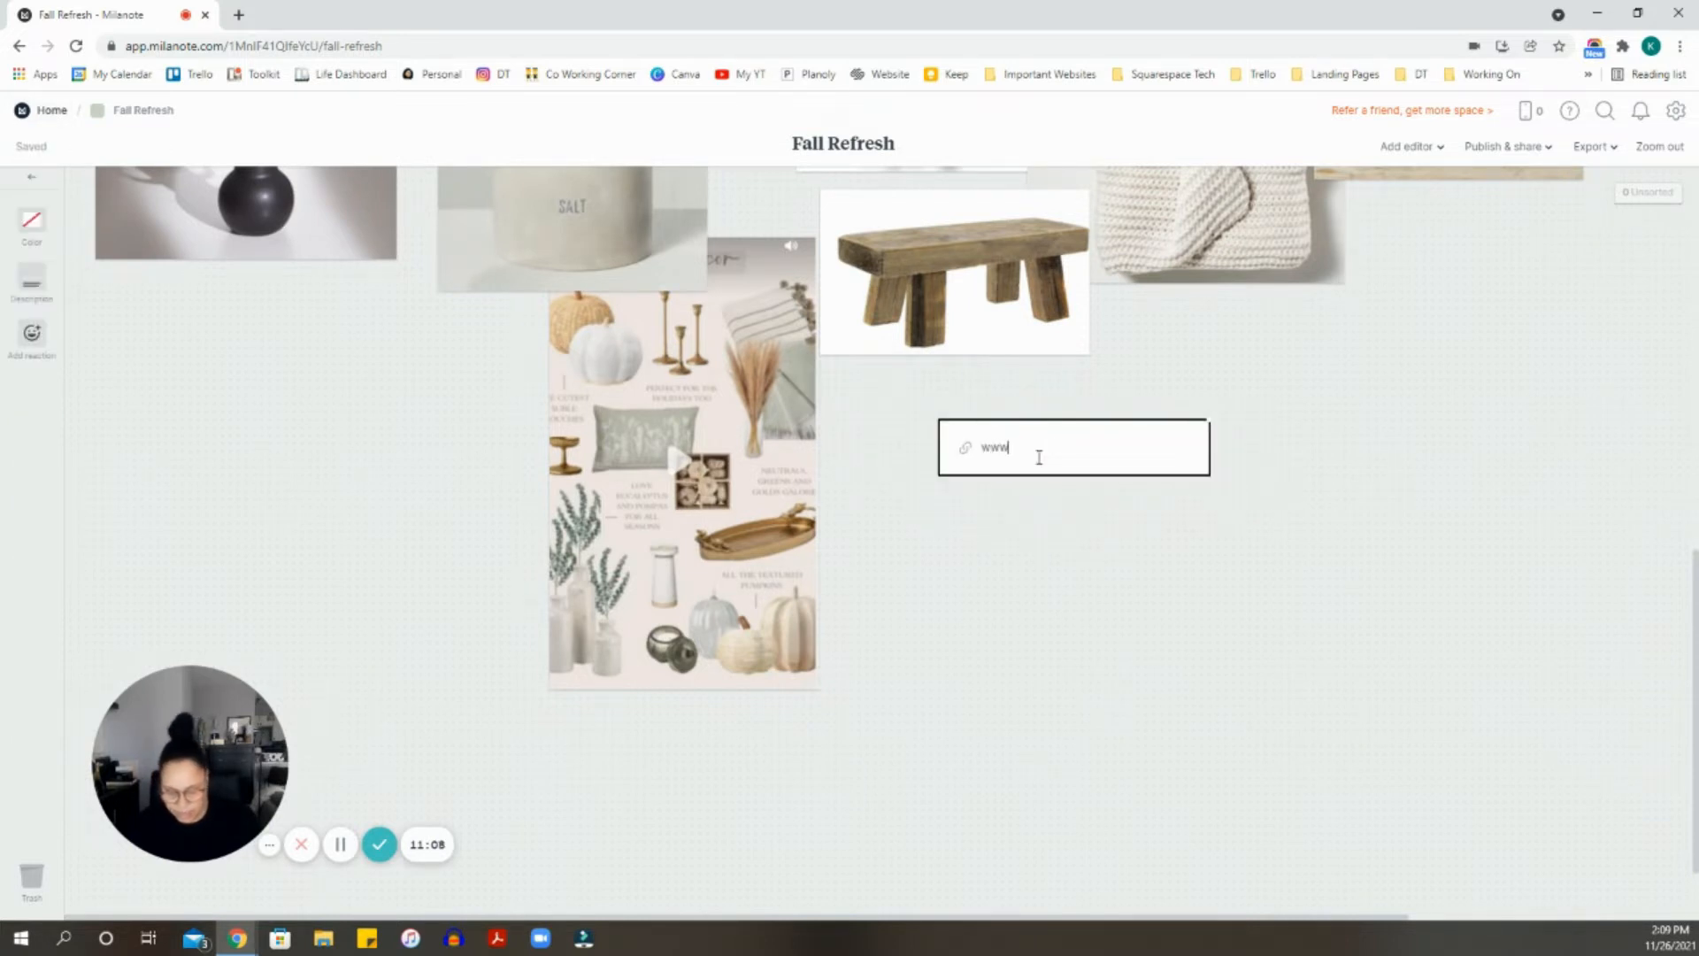
text(.khloegeorge.com)
key(Return)
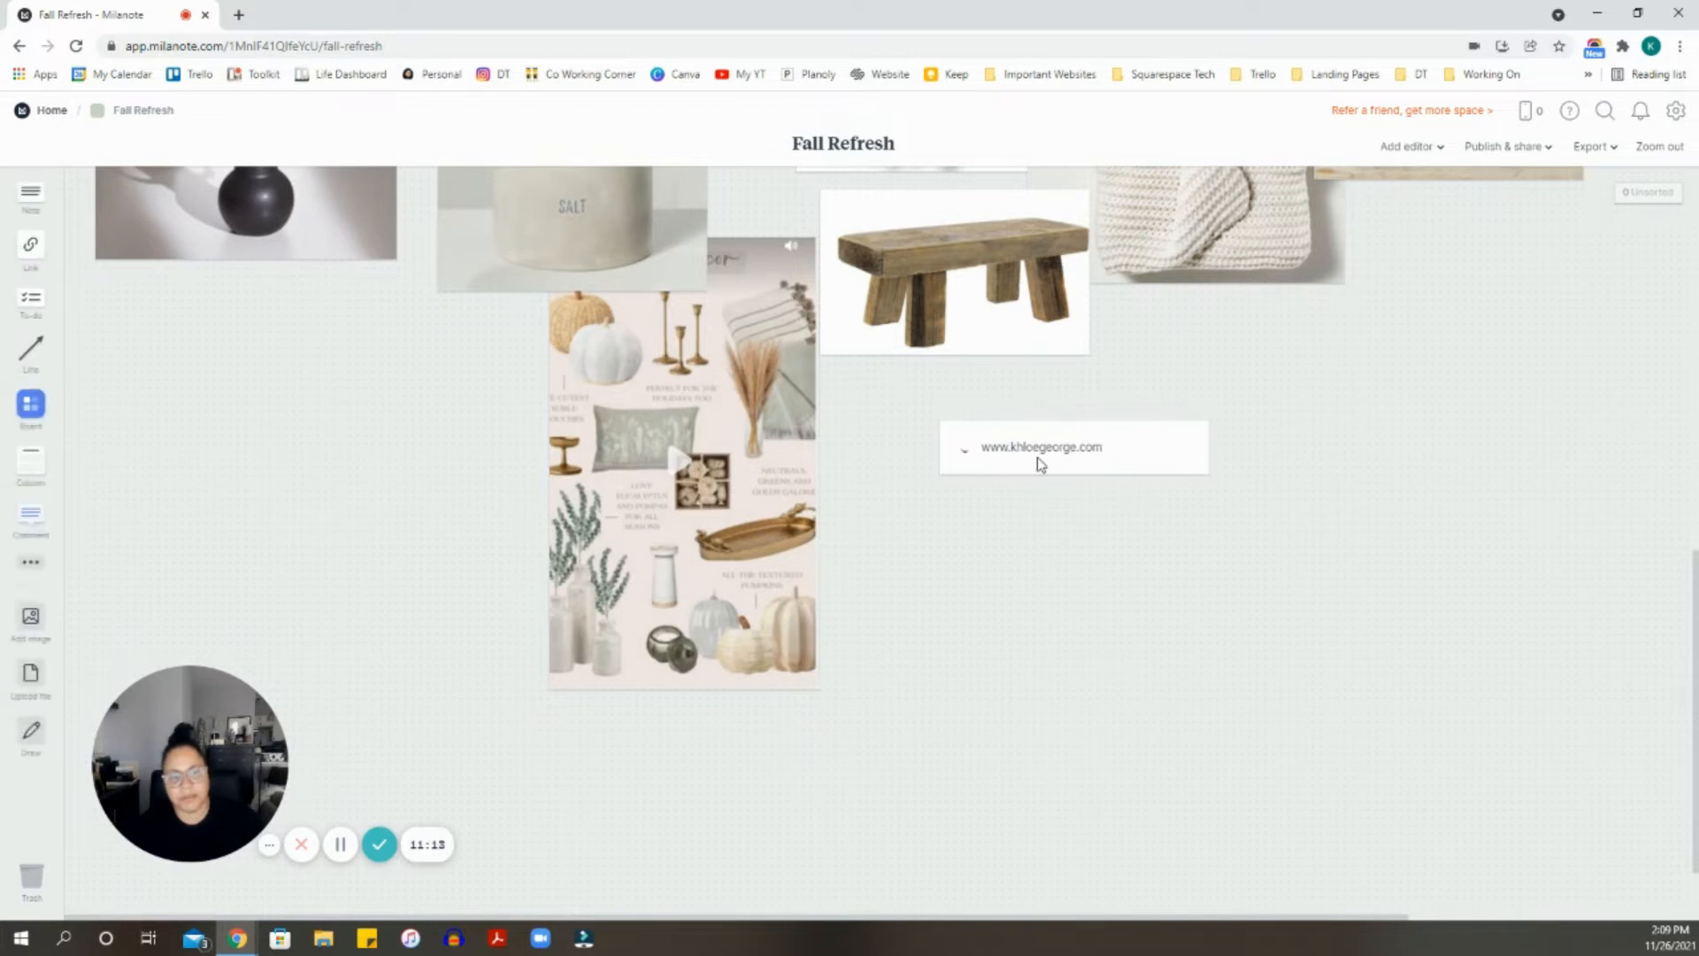
scroll(1011, 570, up, 1)
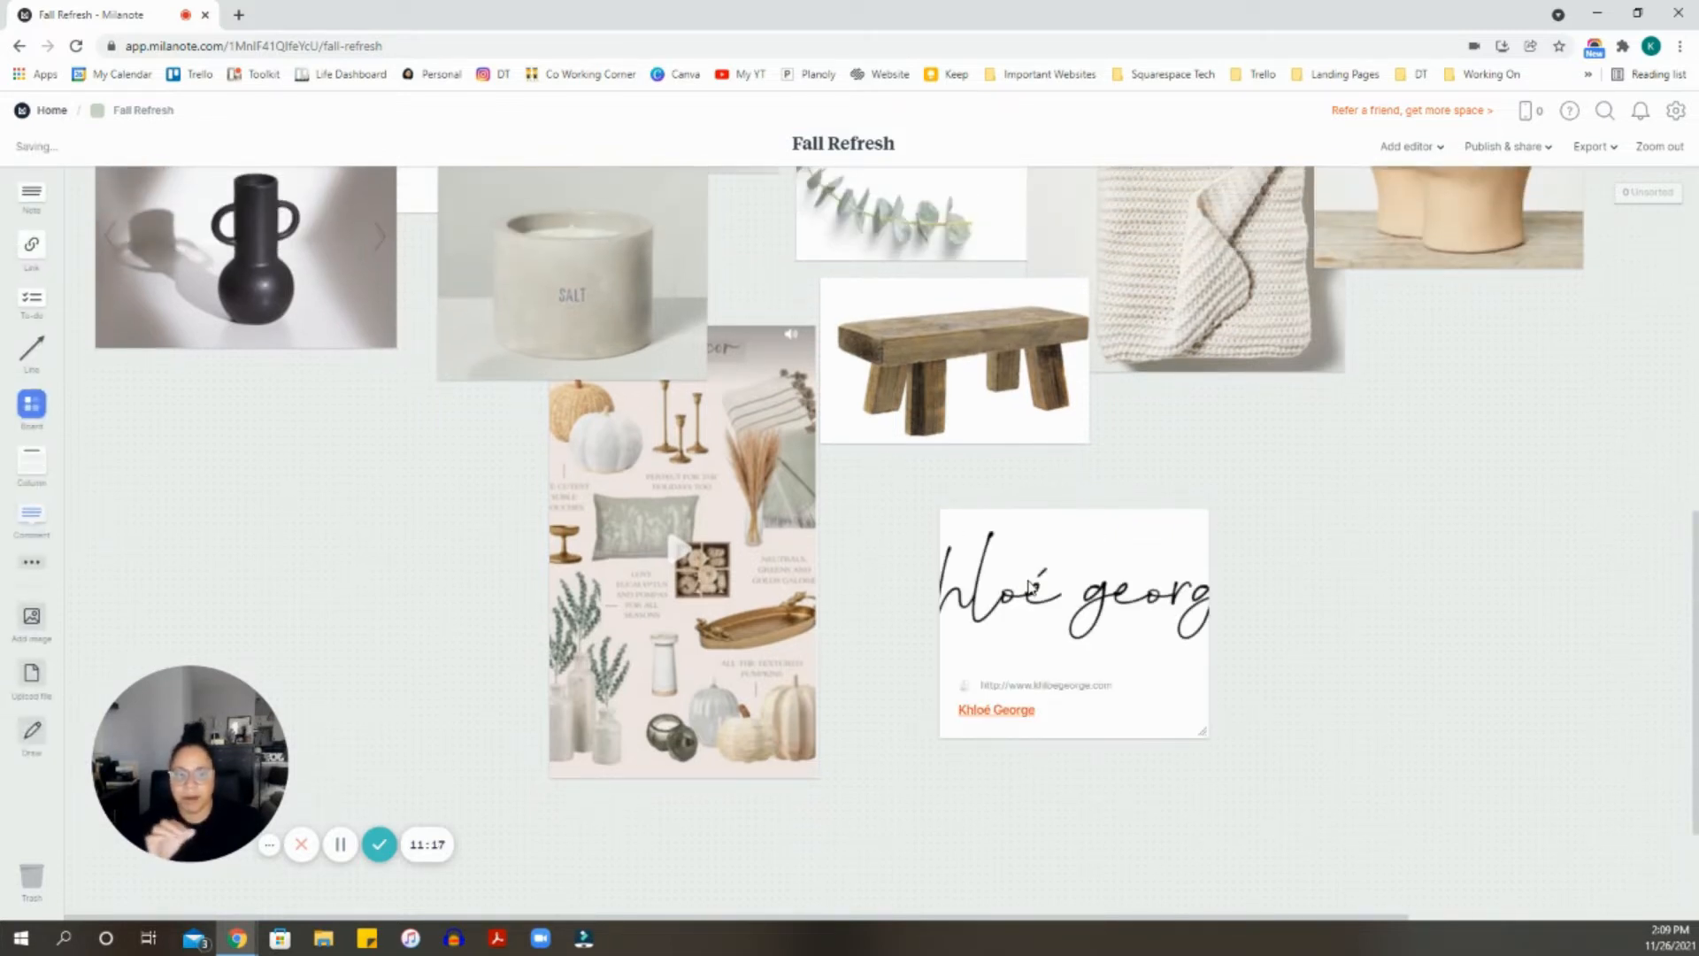
drag(1077, 531, 1205, 435)
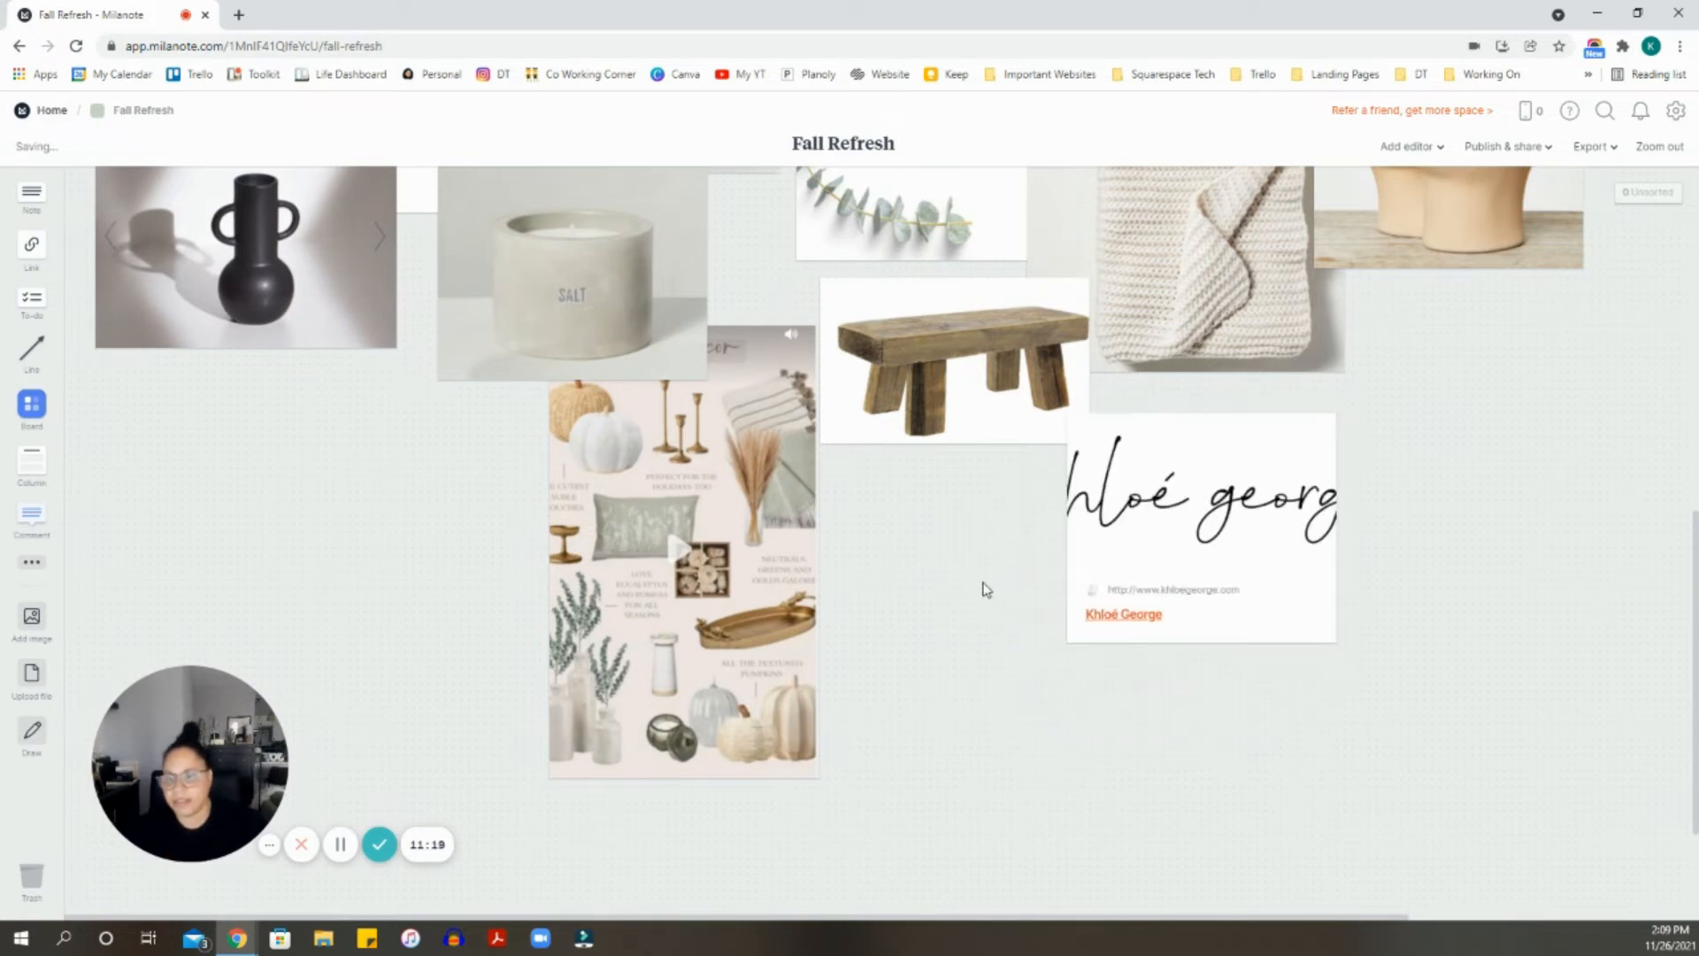
drag(1256, 520, 1065, 600)
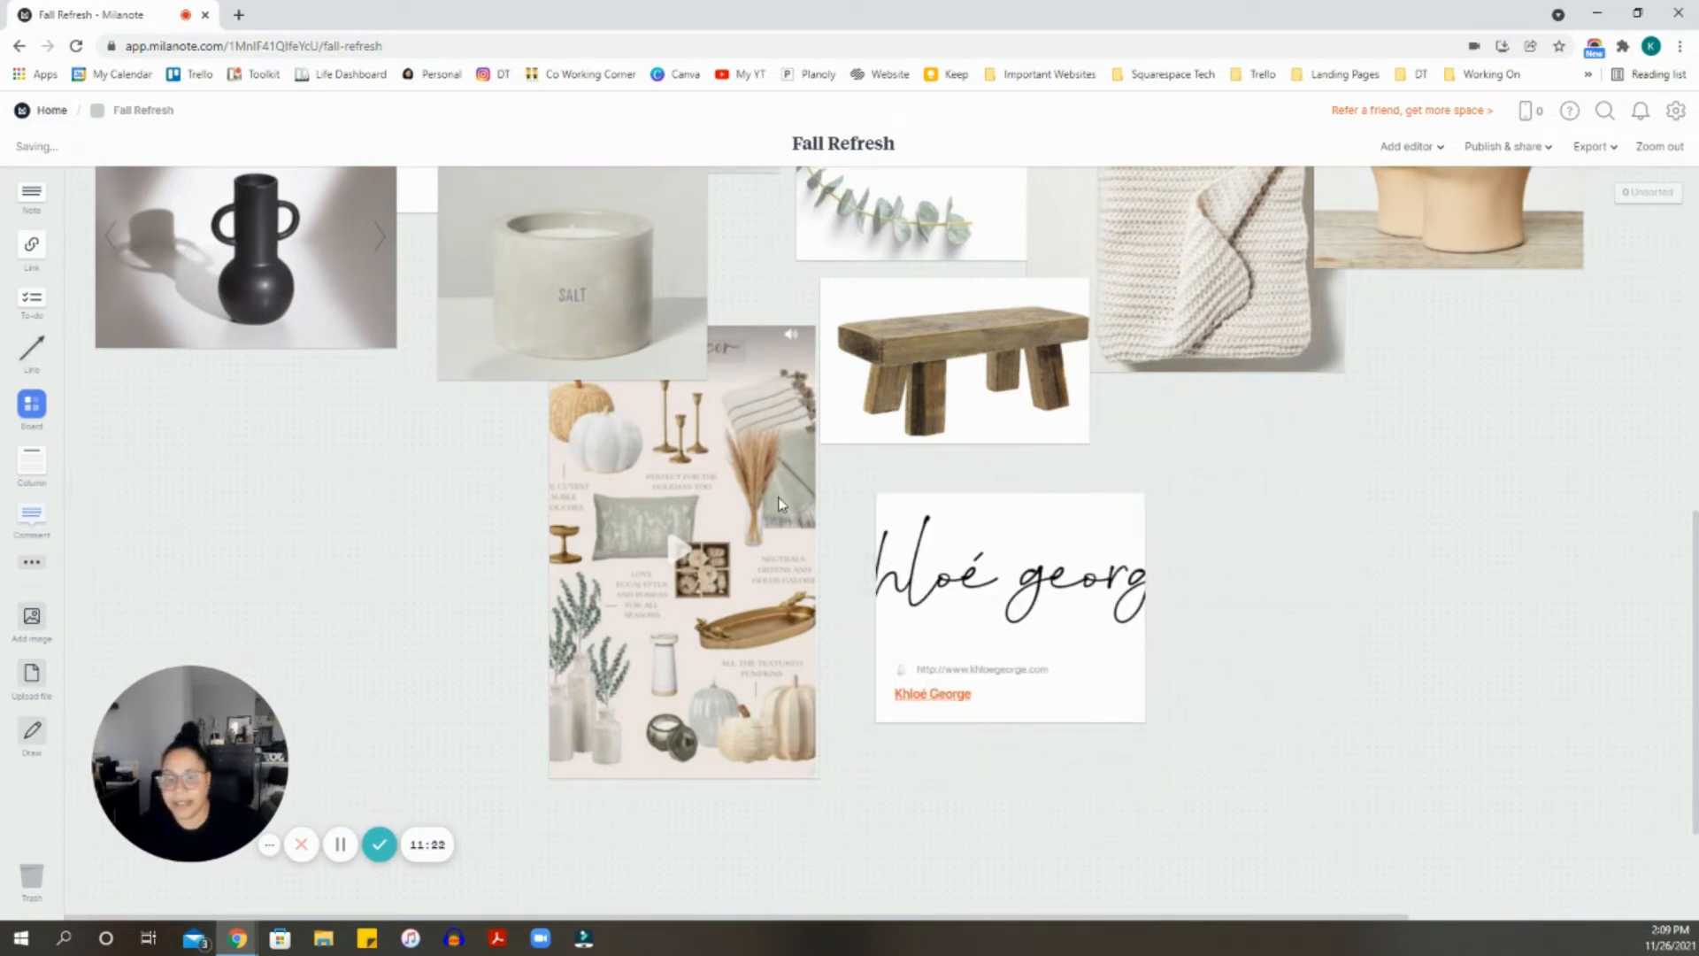
drag(975, 568, 1214, 576)
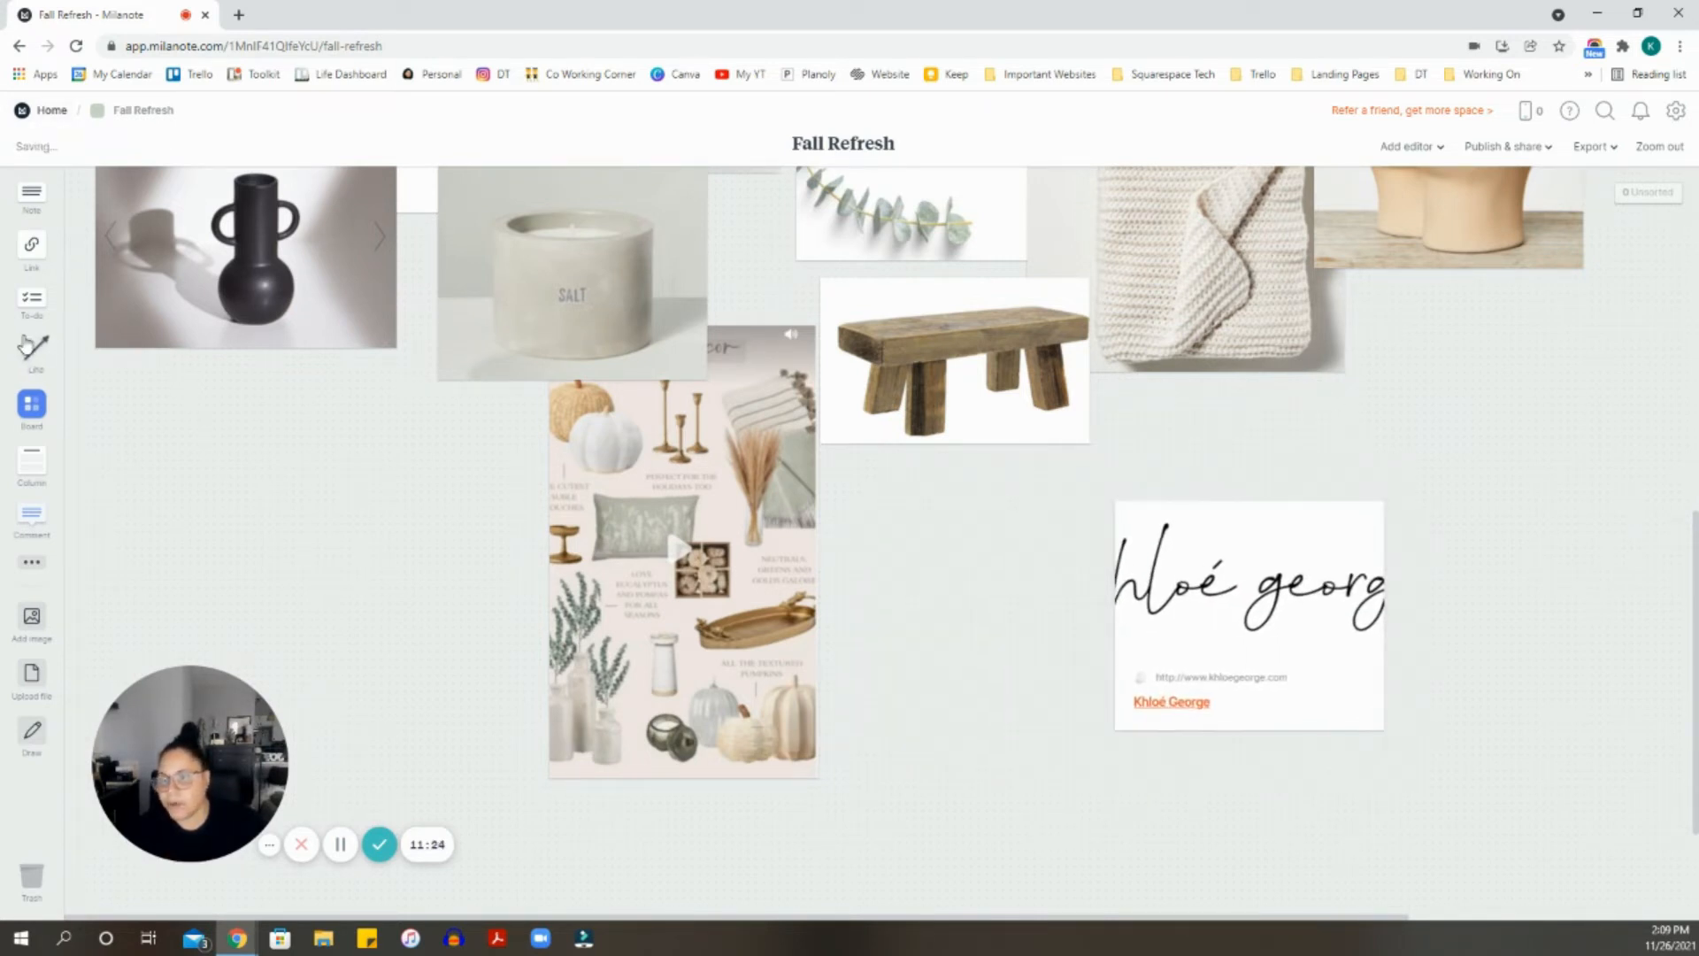
- Draw a curved arrow linking the website card to the bench image
drag(32, 348, 1035, 600)
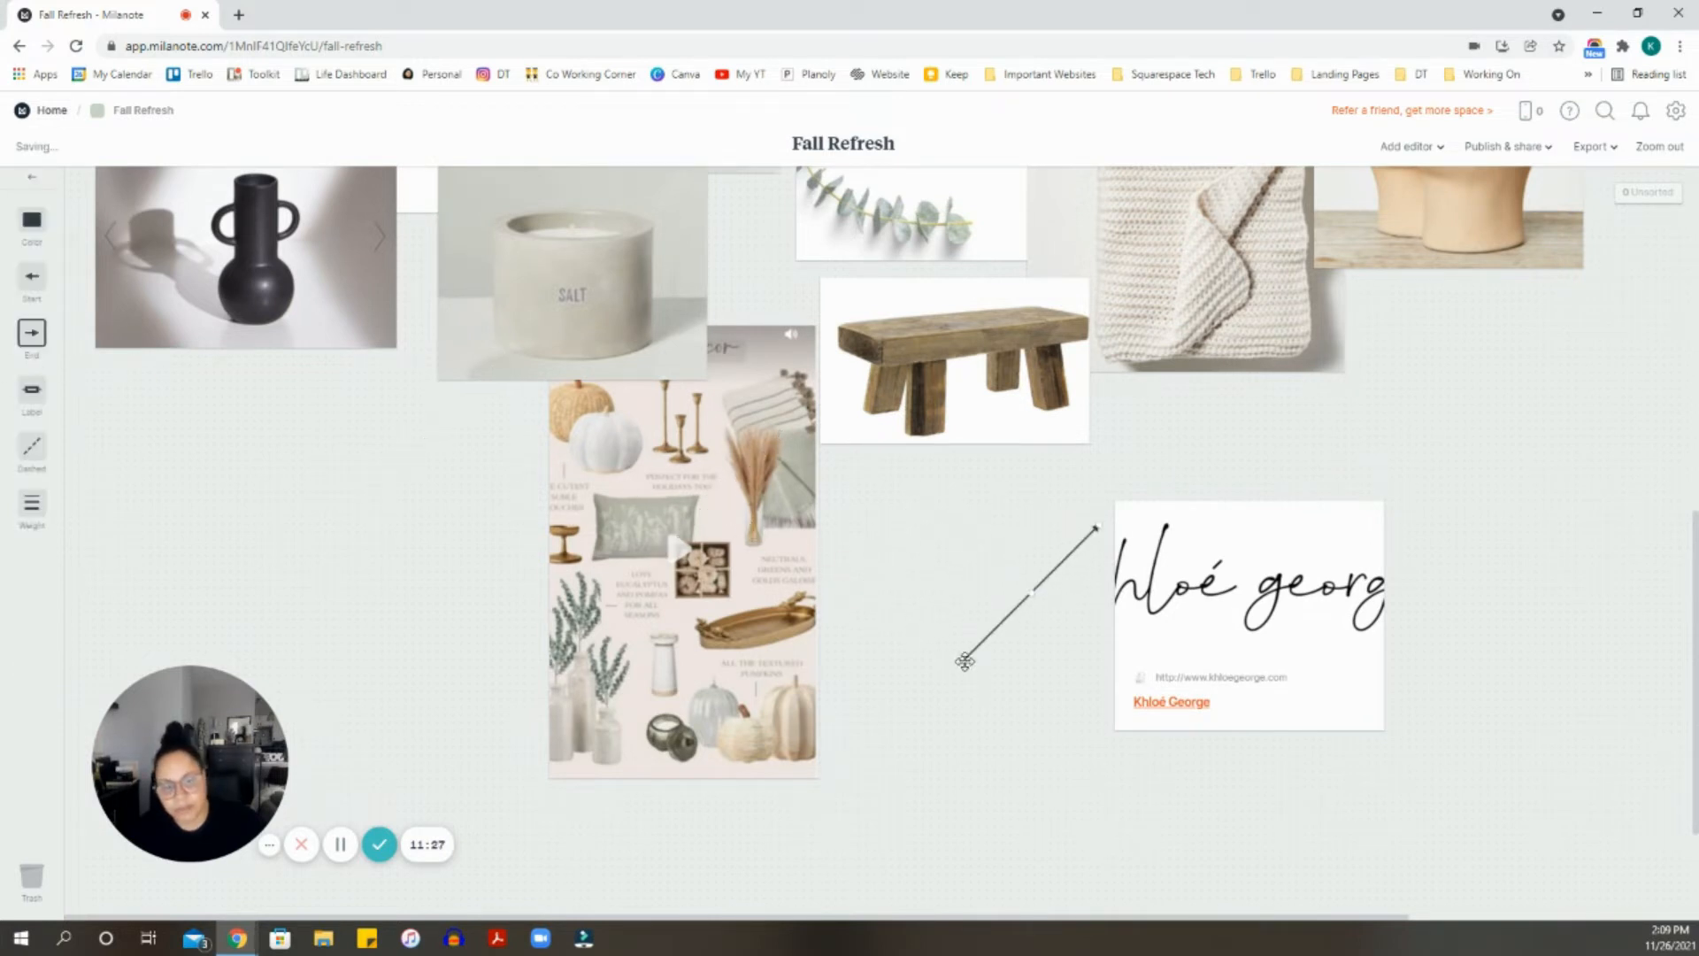
drag(961, 655, 927, 607)
drag(1077, 532, 1123, 523)
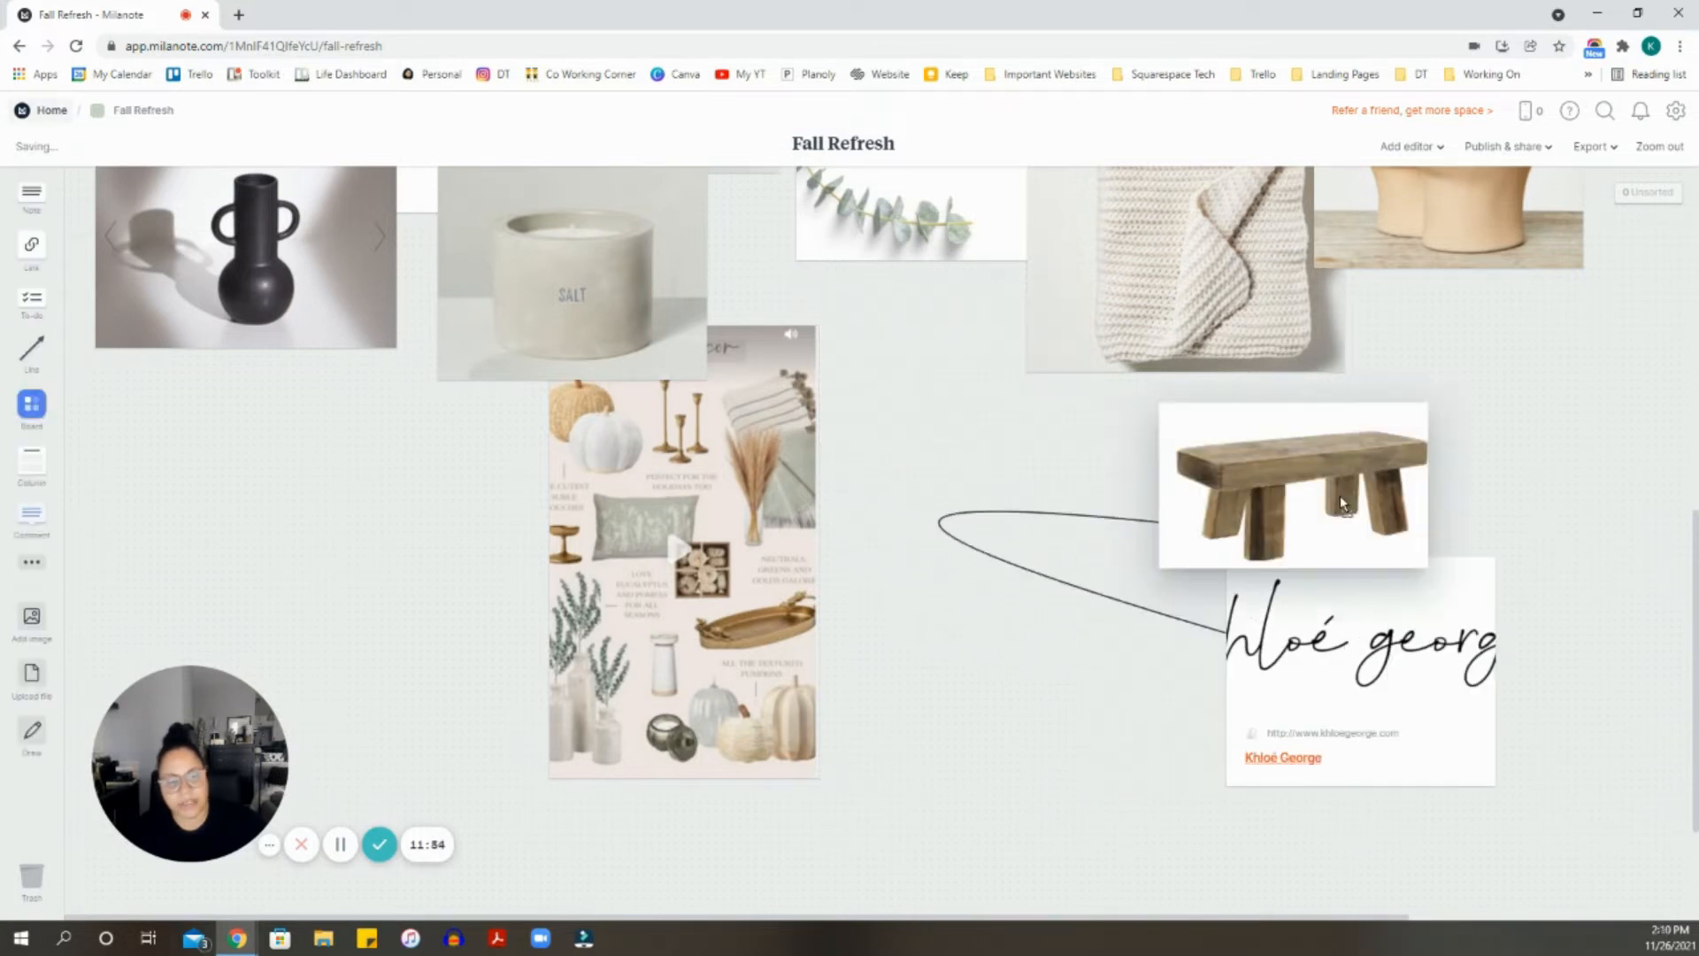
- Remove the arrow, setting the bench beside the video card and the website card below right
drag(1341, 497, 1359, 492)
drag(1267, 651, 1209, 696)
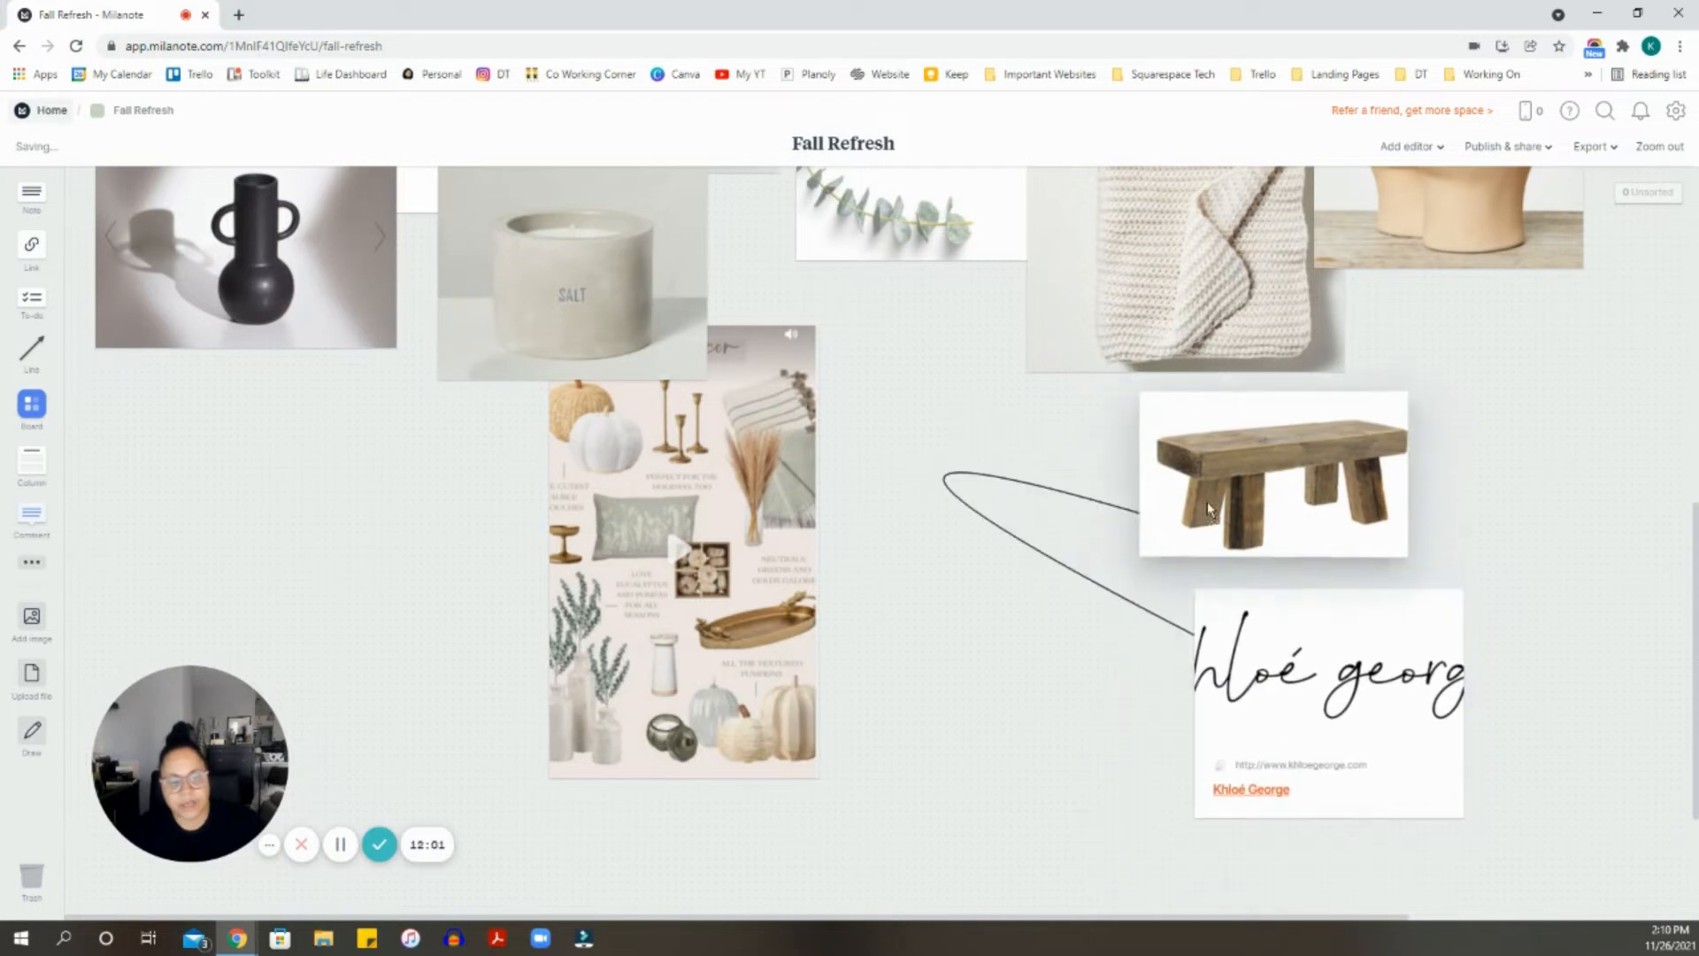
mouse_move(1157, 497)
mouse_down()
mouse_move(1215, 513)
mouse_move(1159, 505)
mouse_up()
drag(979, 530, 915, 541)
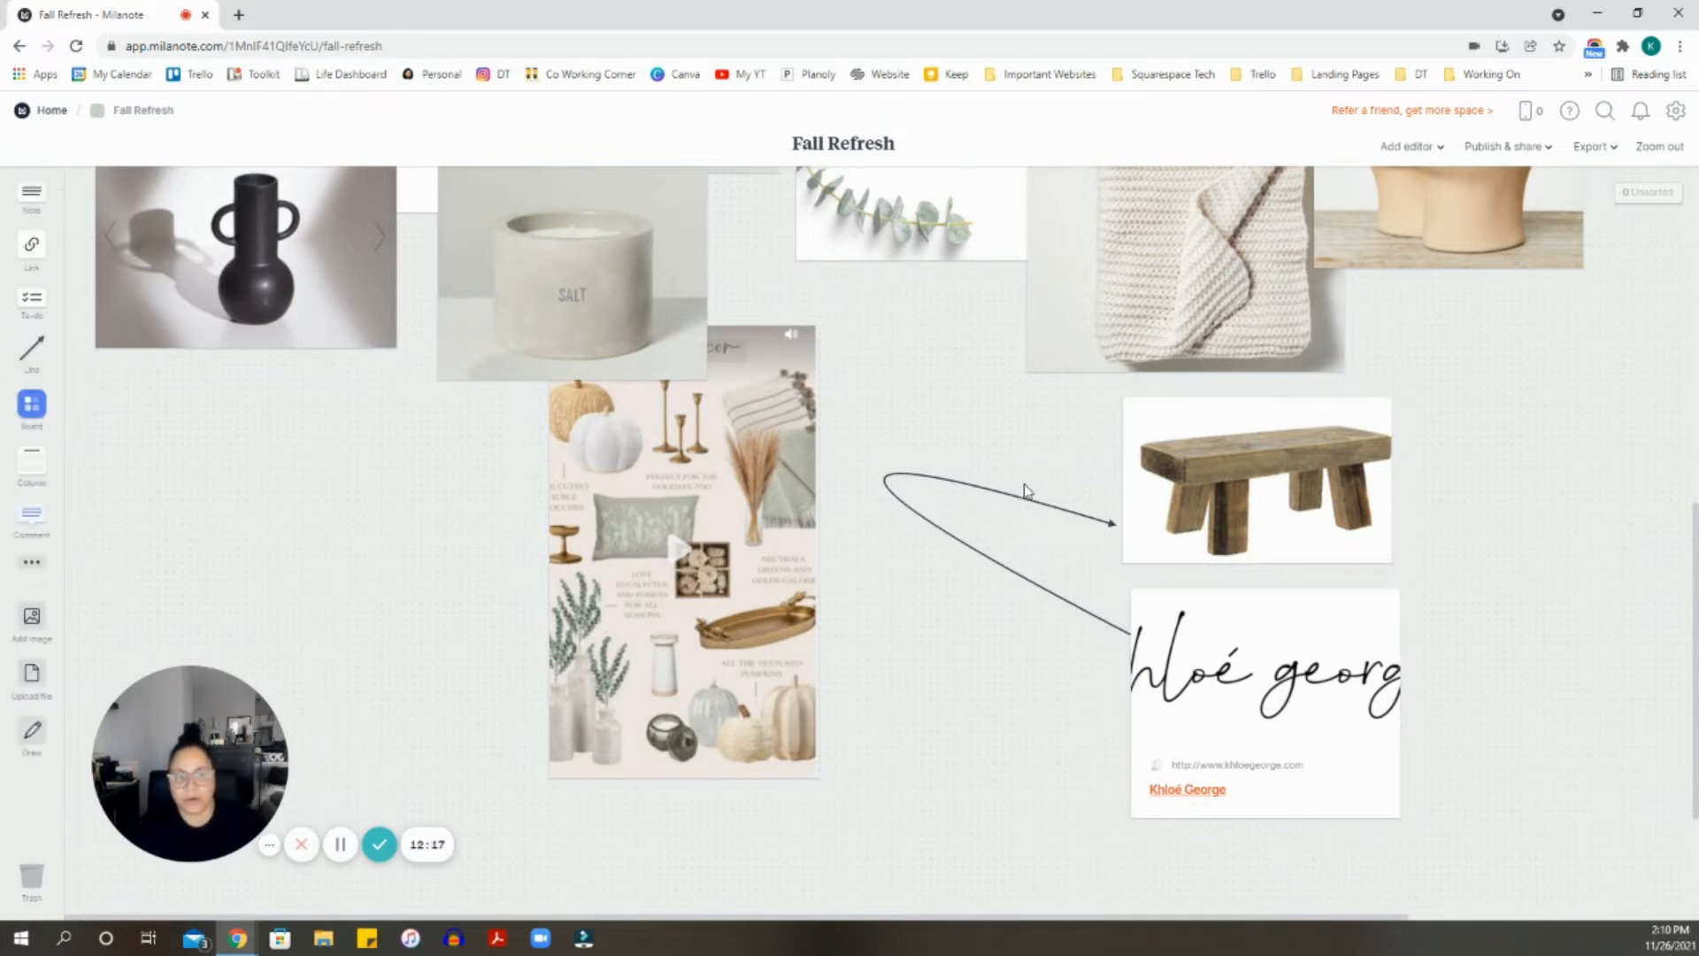
click(1025, 499)
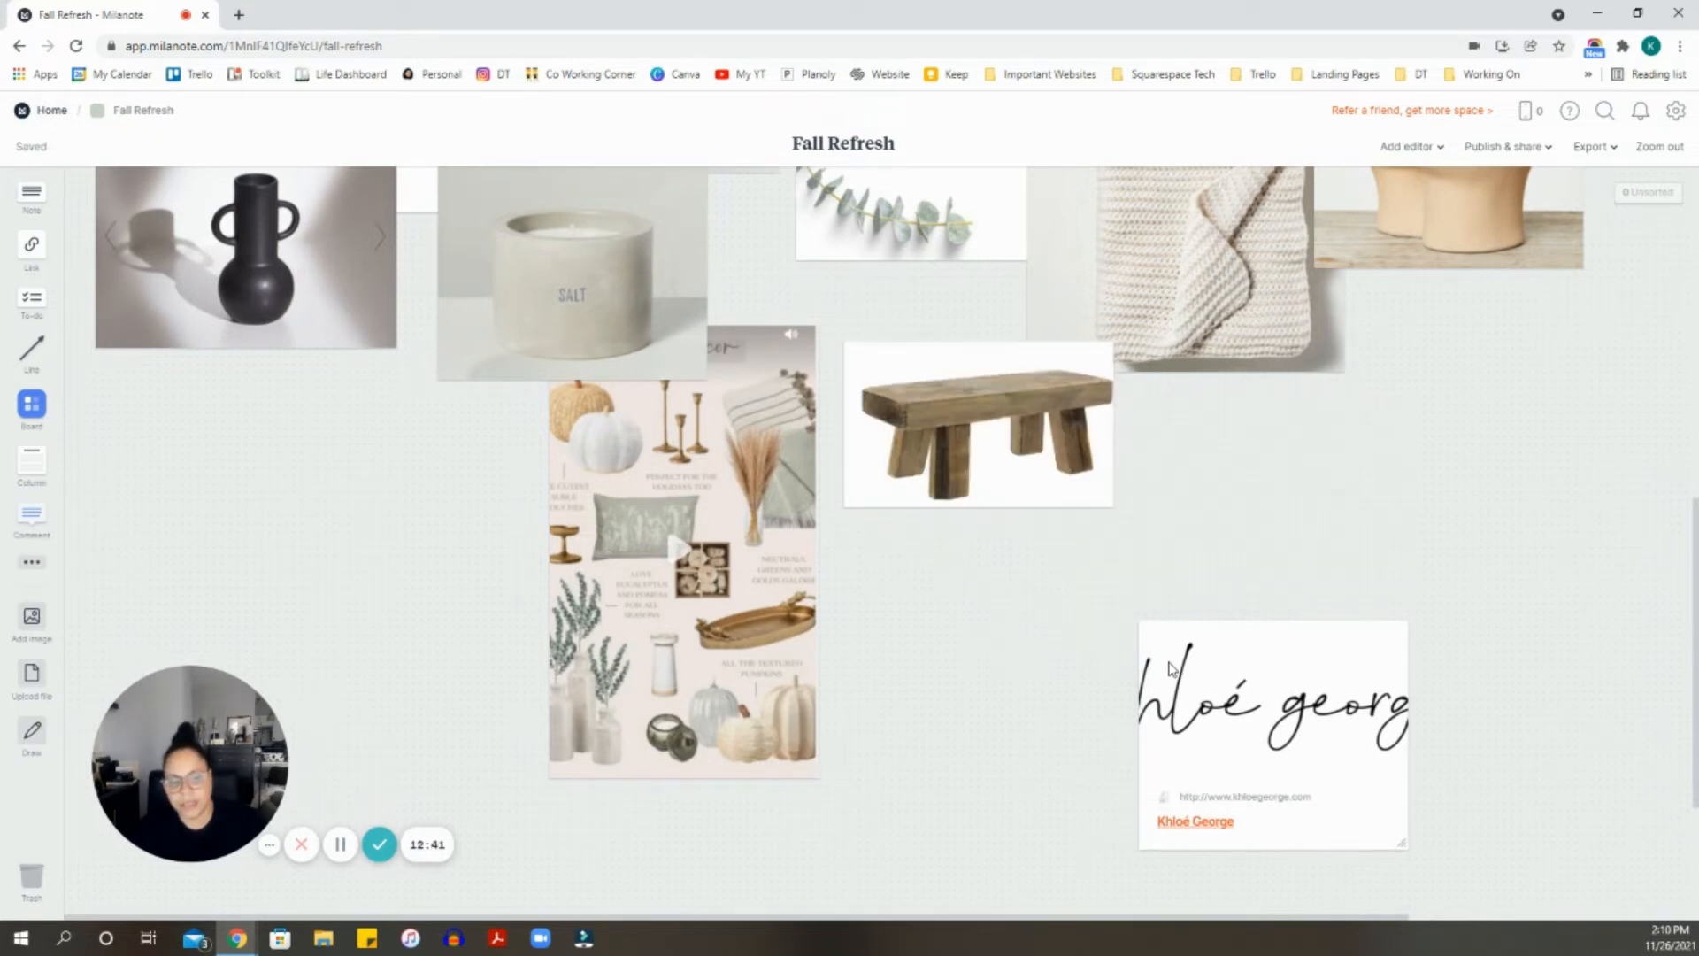
drag(1170, 668, 914, 621)
- Add a to-do list beside the bench, tick and clear its tasks, then add a blank note below
drag(32, 301, 1283, 469)
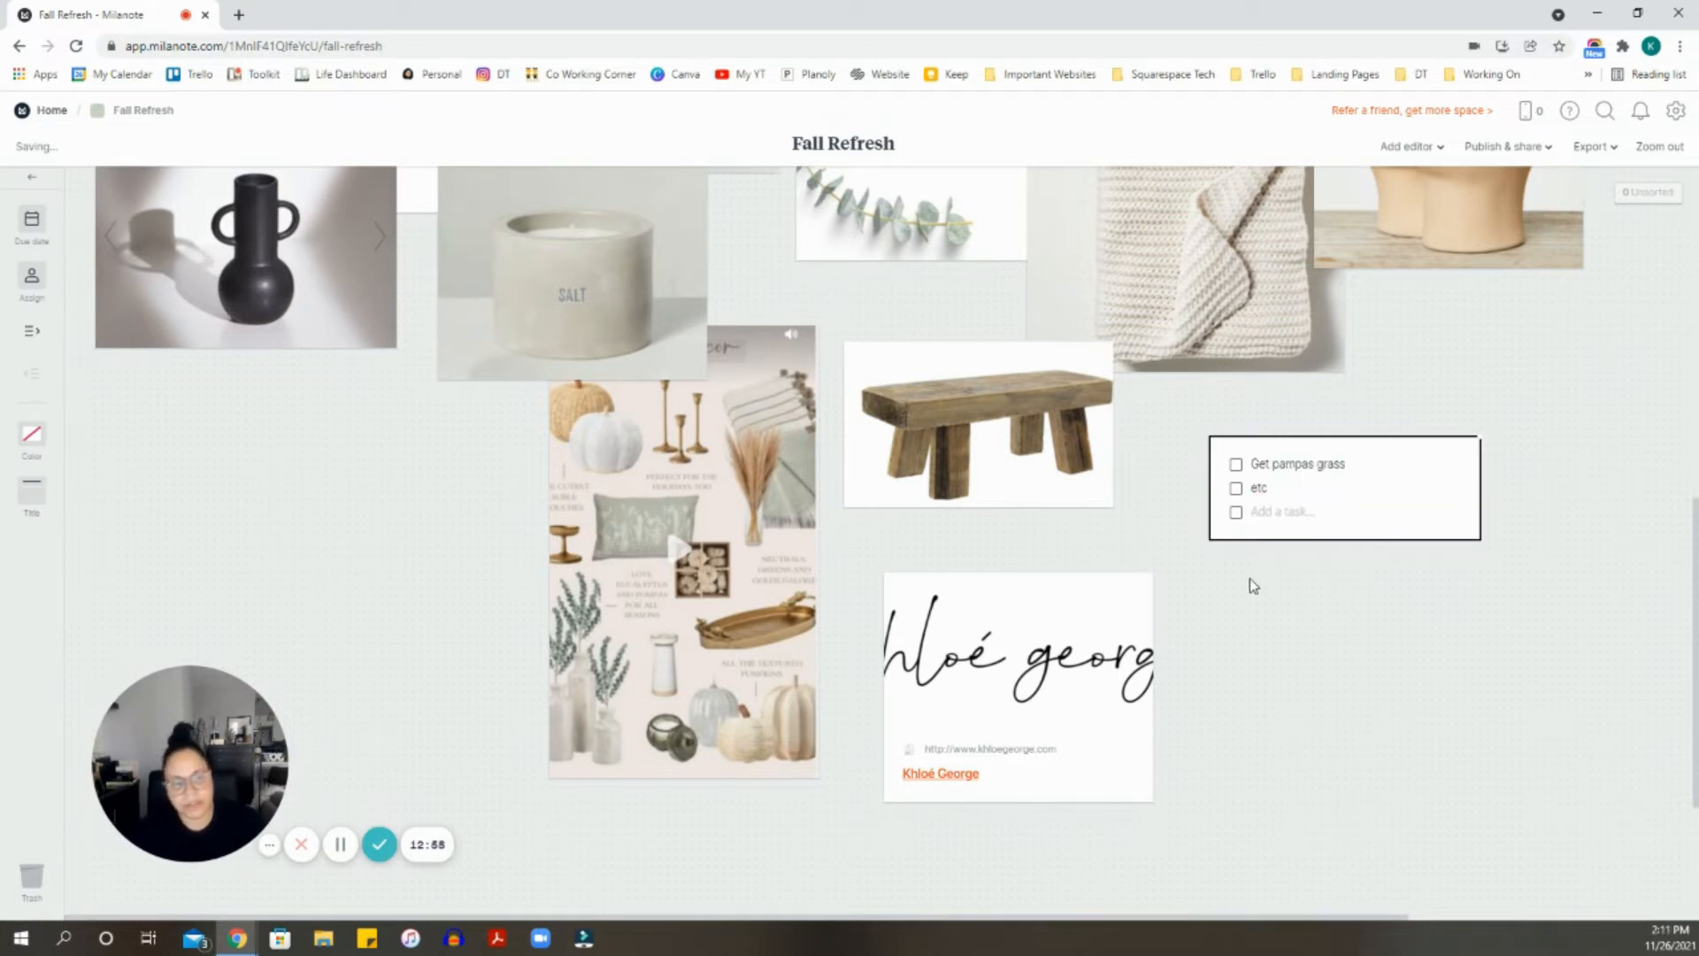
click(1236, 513)
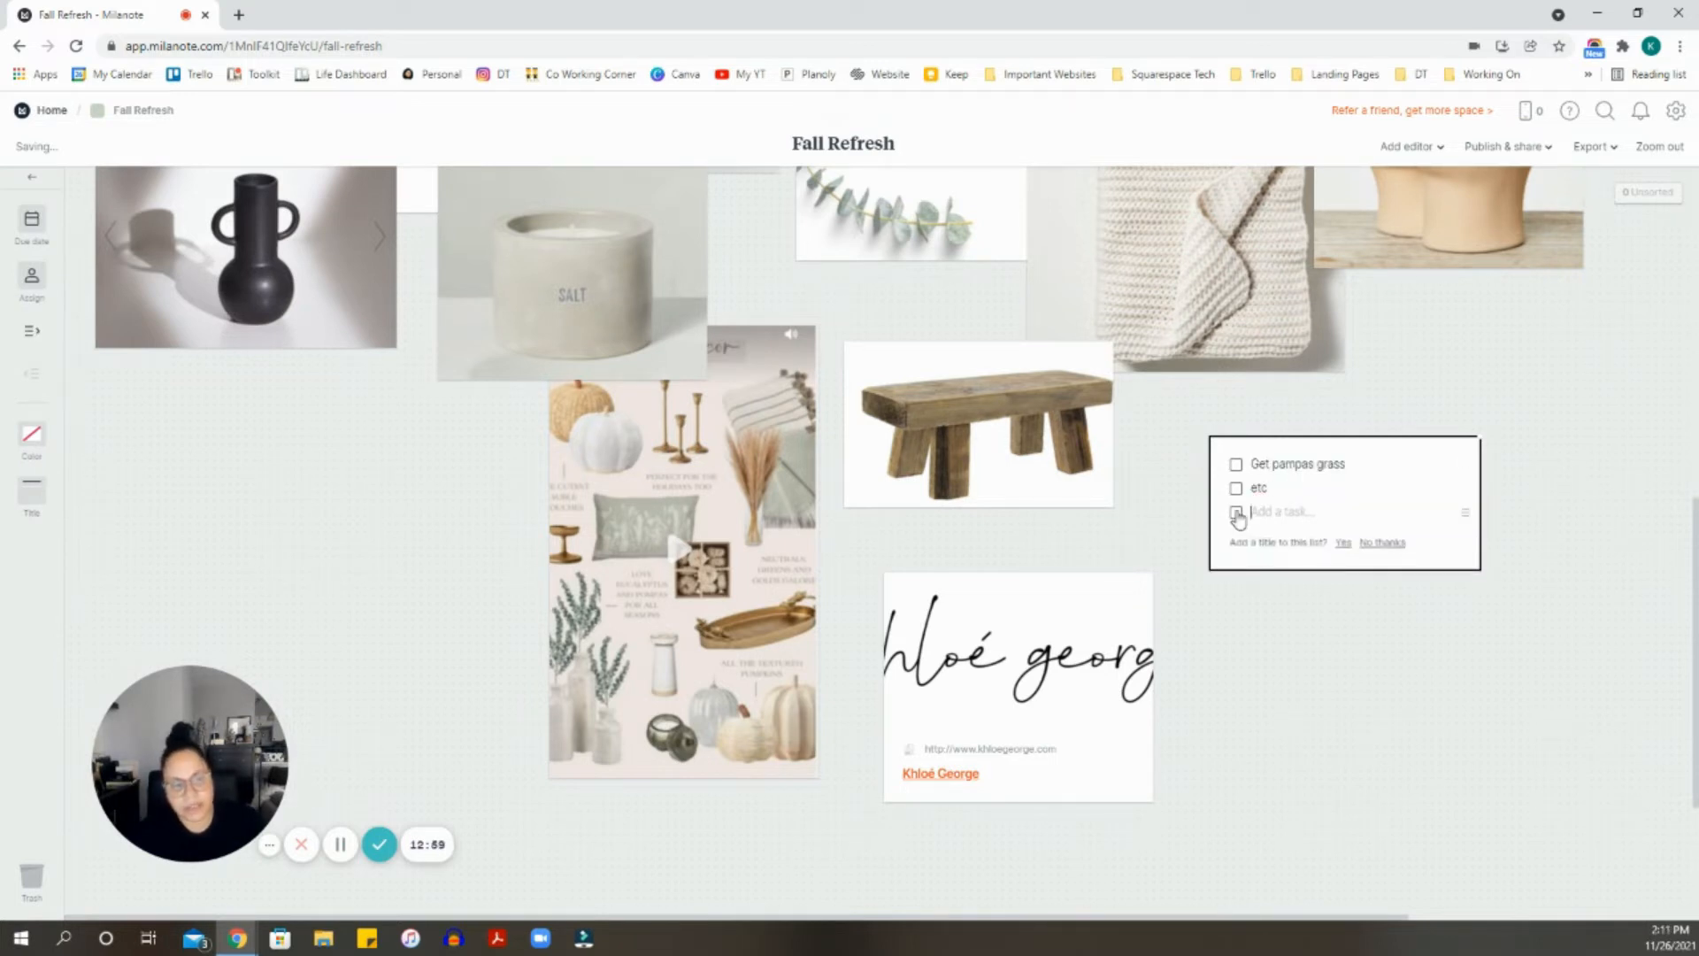
click(1237, 490)
click(1236, 467)
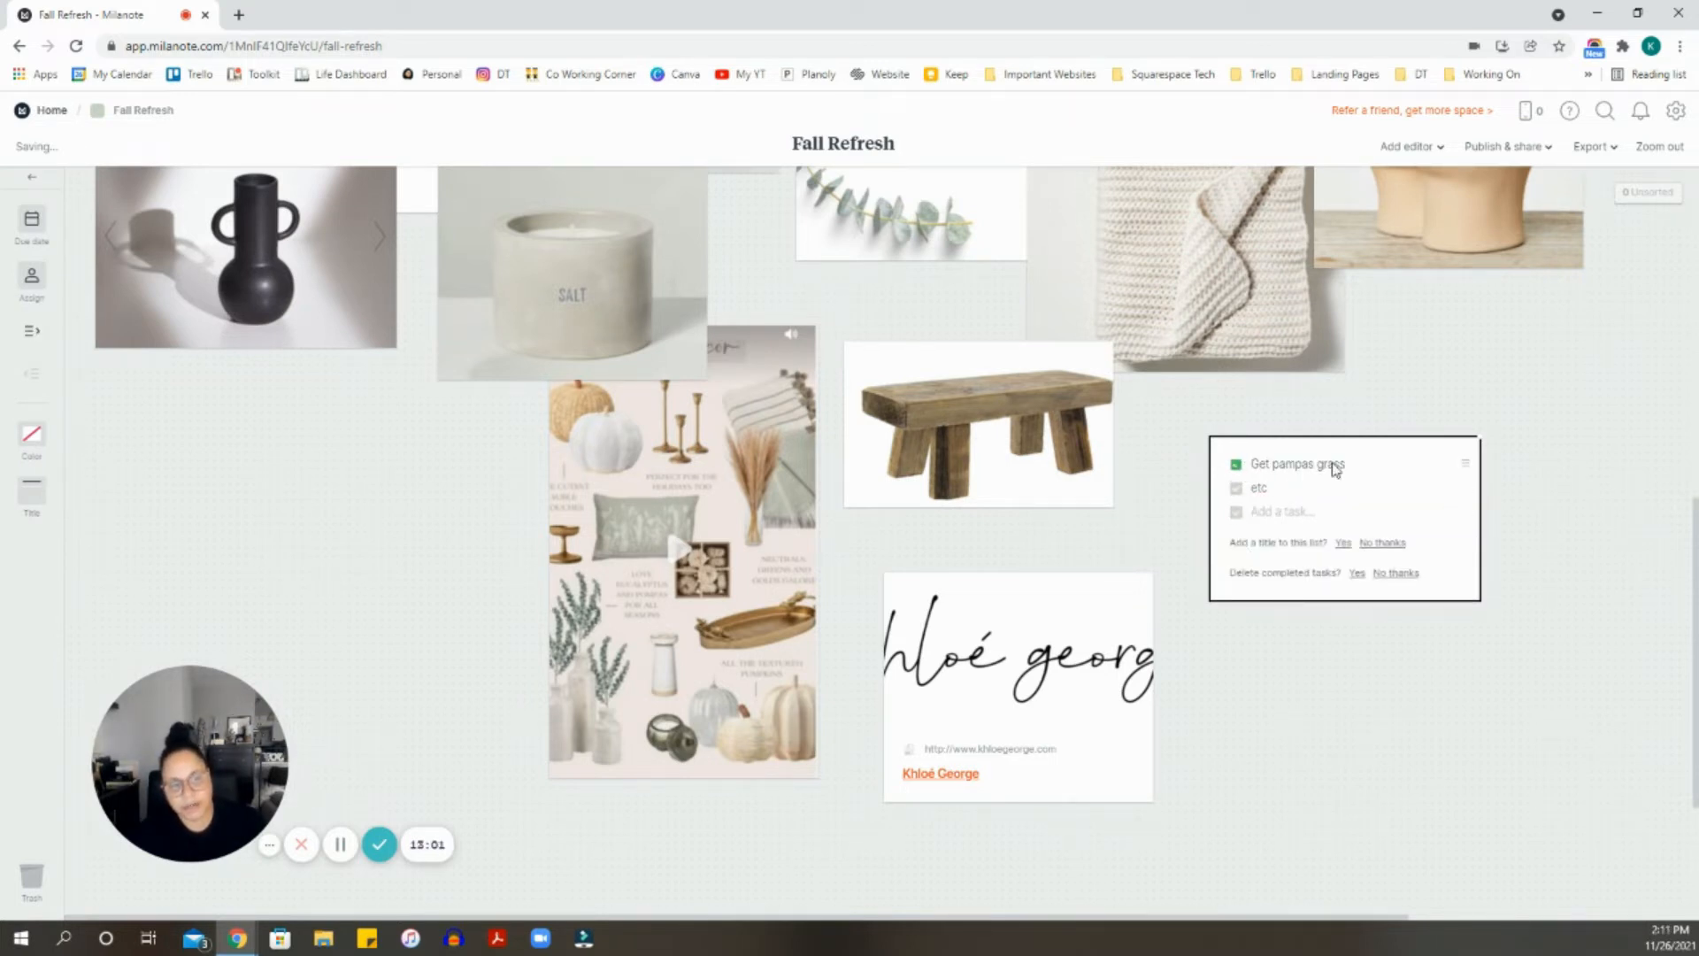
click(1398, 542)
click(1532, 508)
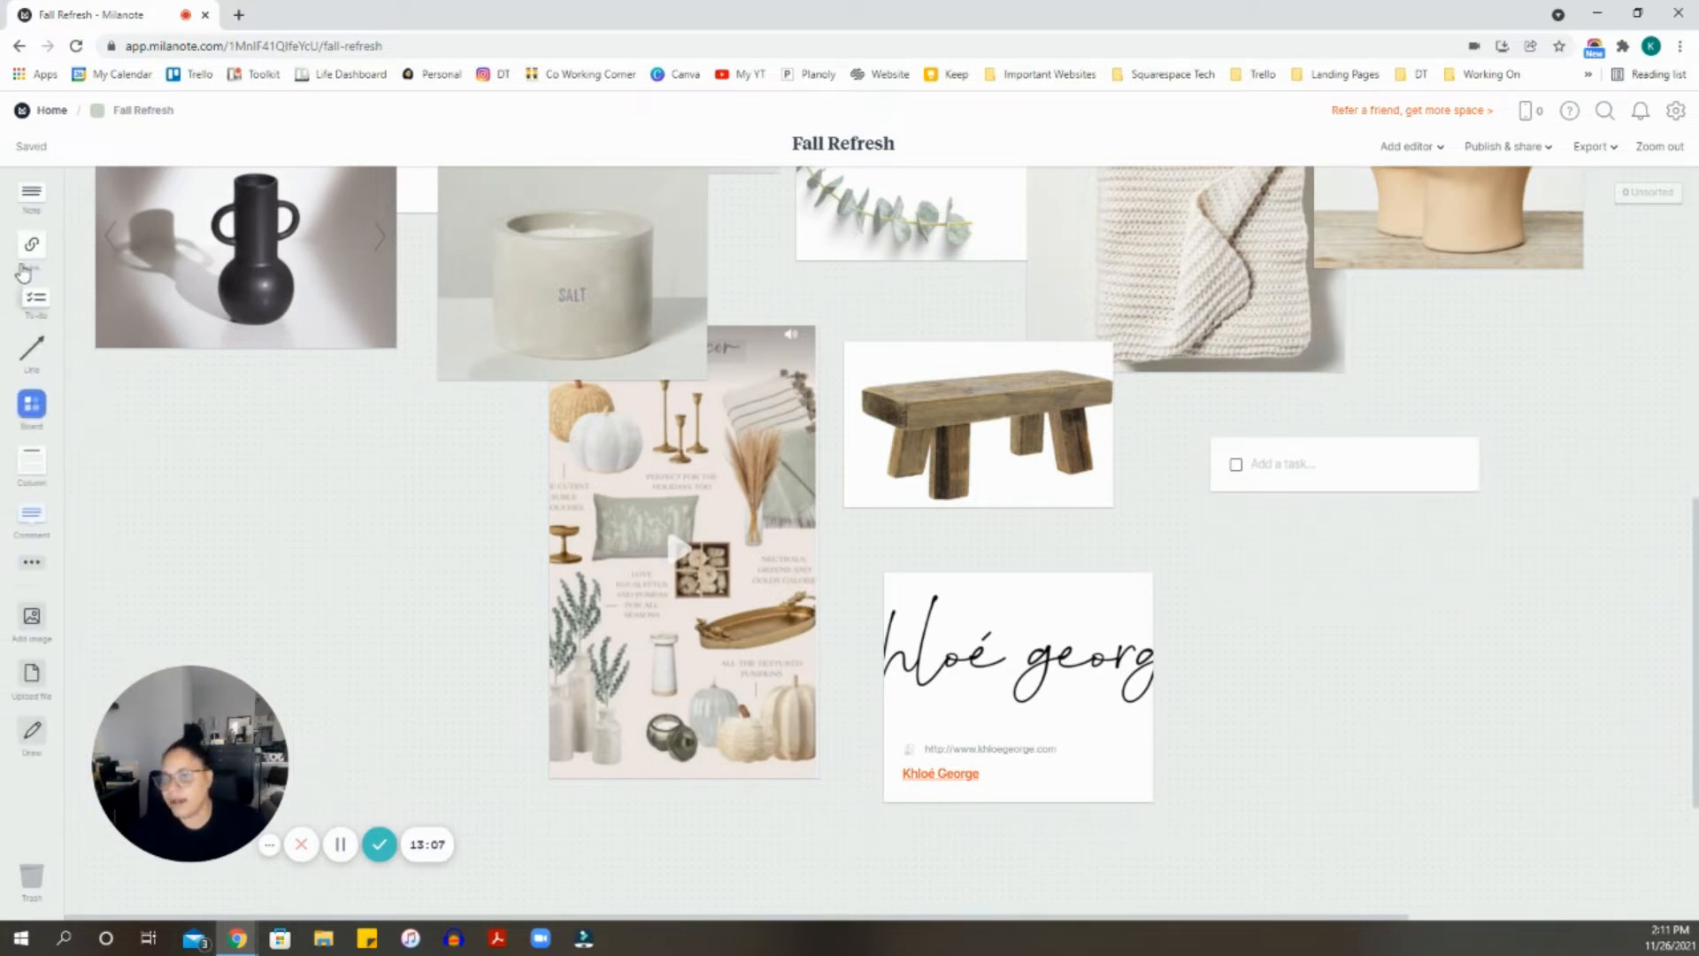
drag(62, 213, 1320, 561)
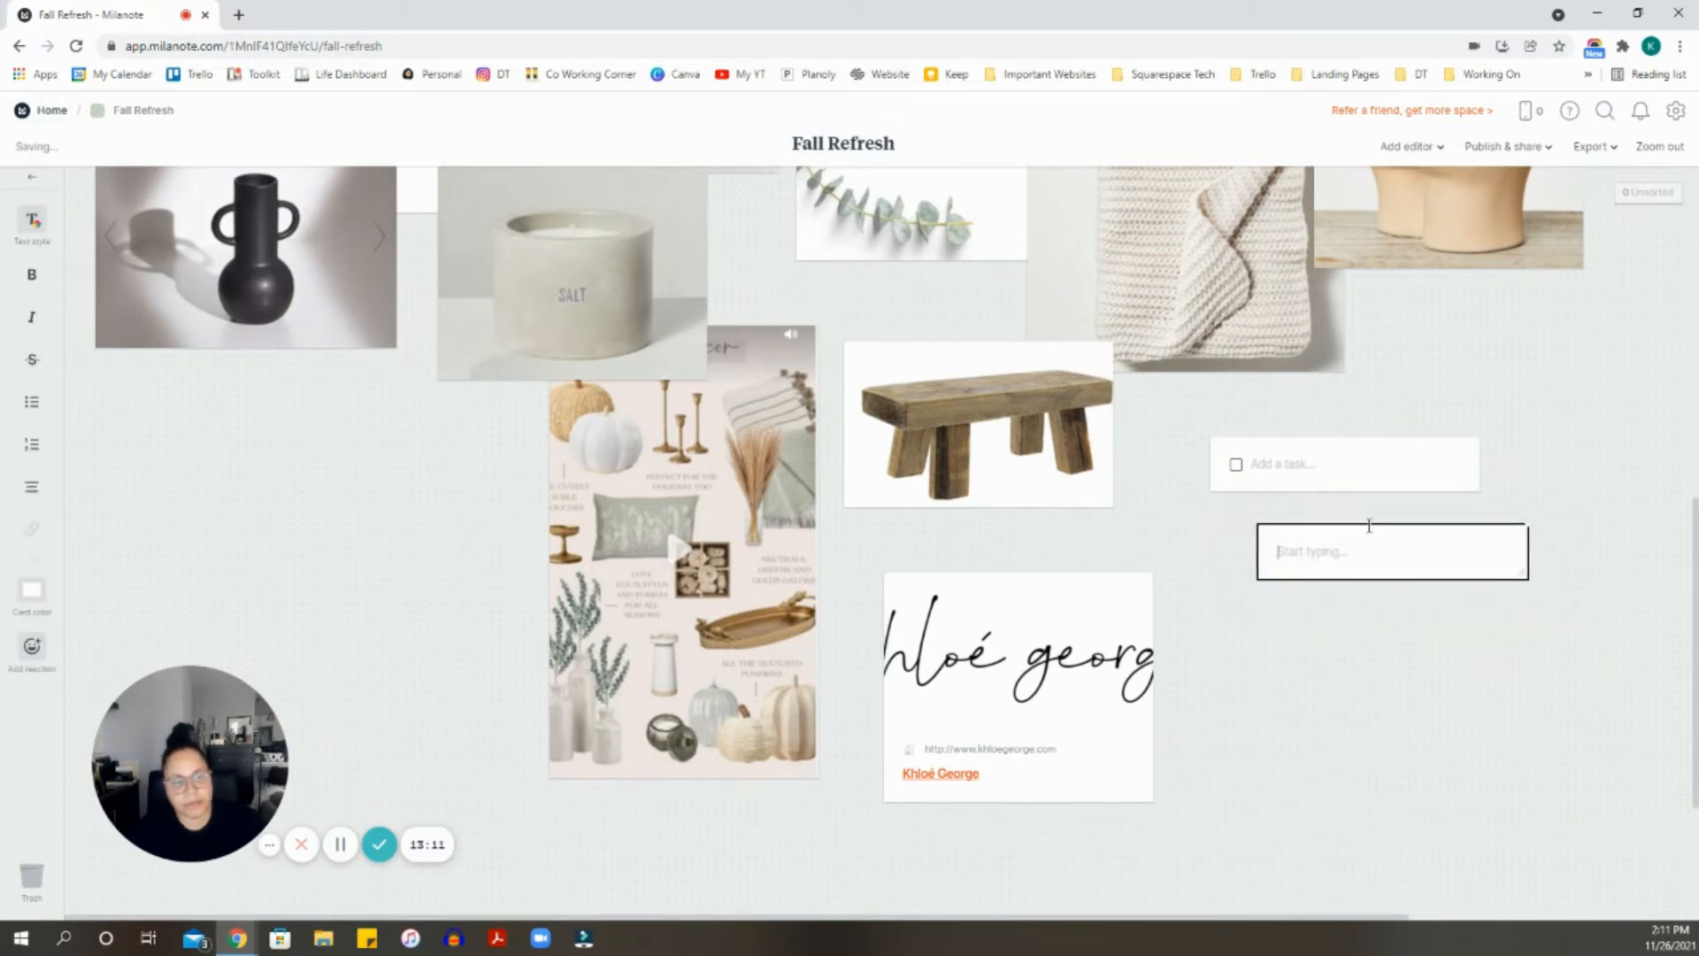
- Move the note beside the website card, write 'Link to Fall Pampas grass', and add a comment card
click(1333, 591)
drag(1345, 566, 1181, 718)
click(1168, 705)
text(4)
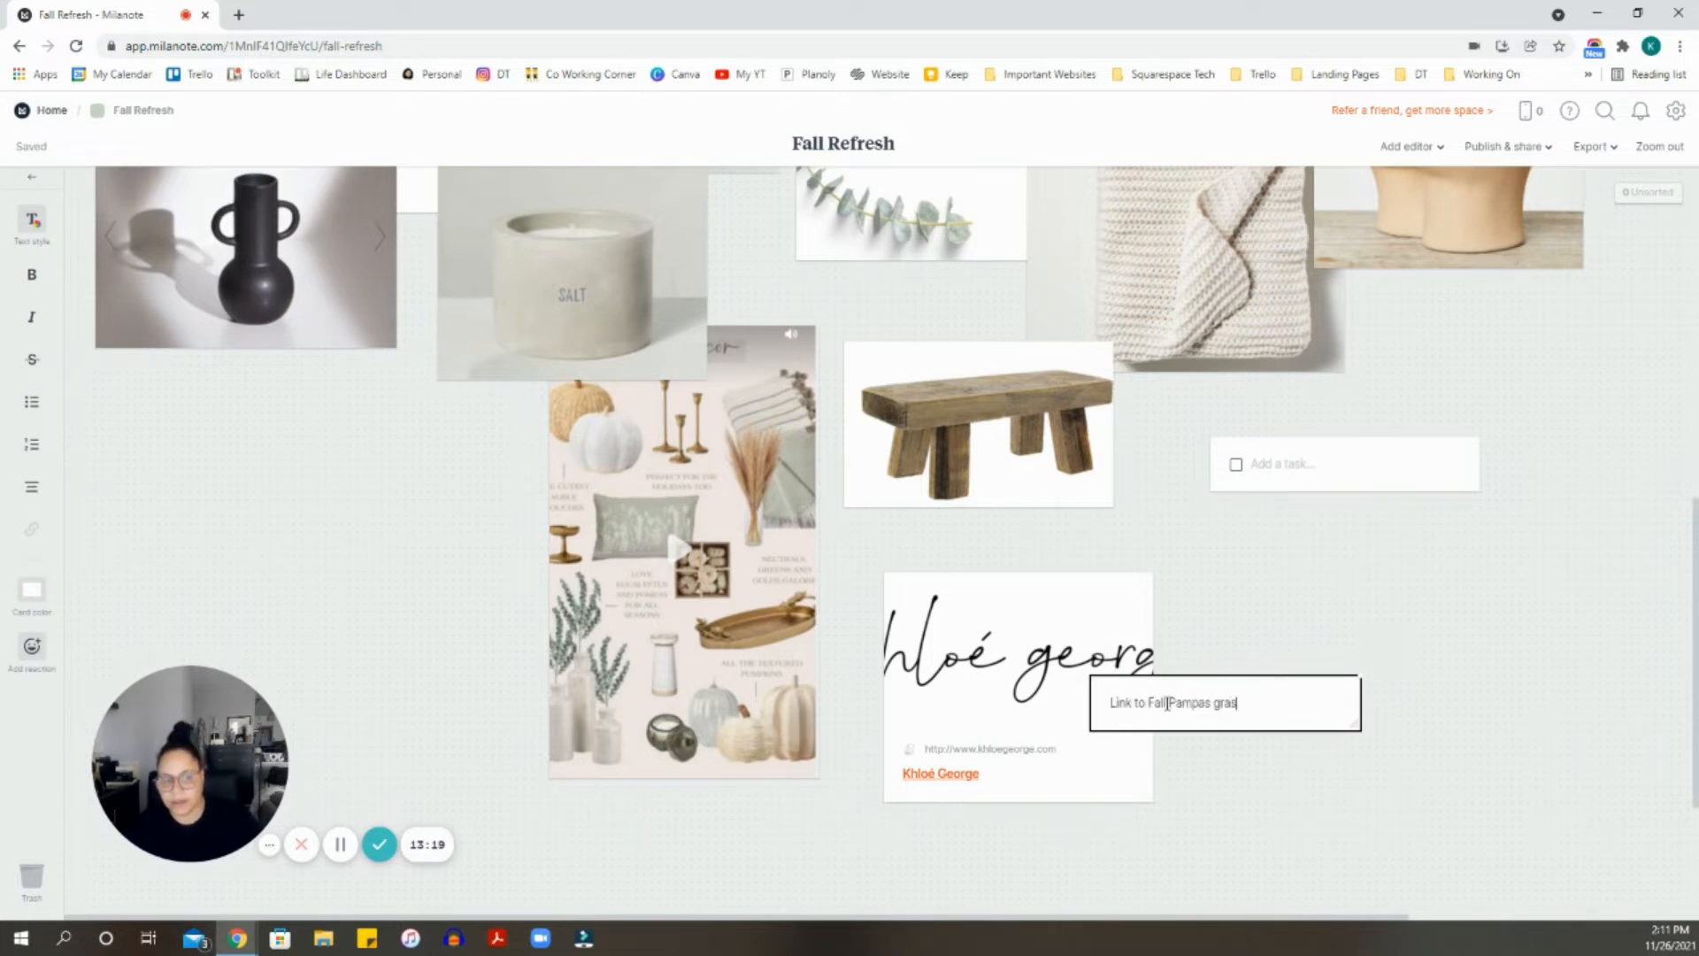
text(s)
click(1133, 611)
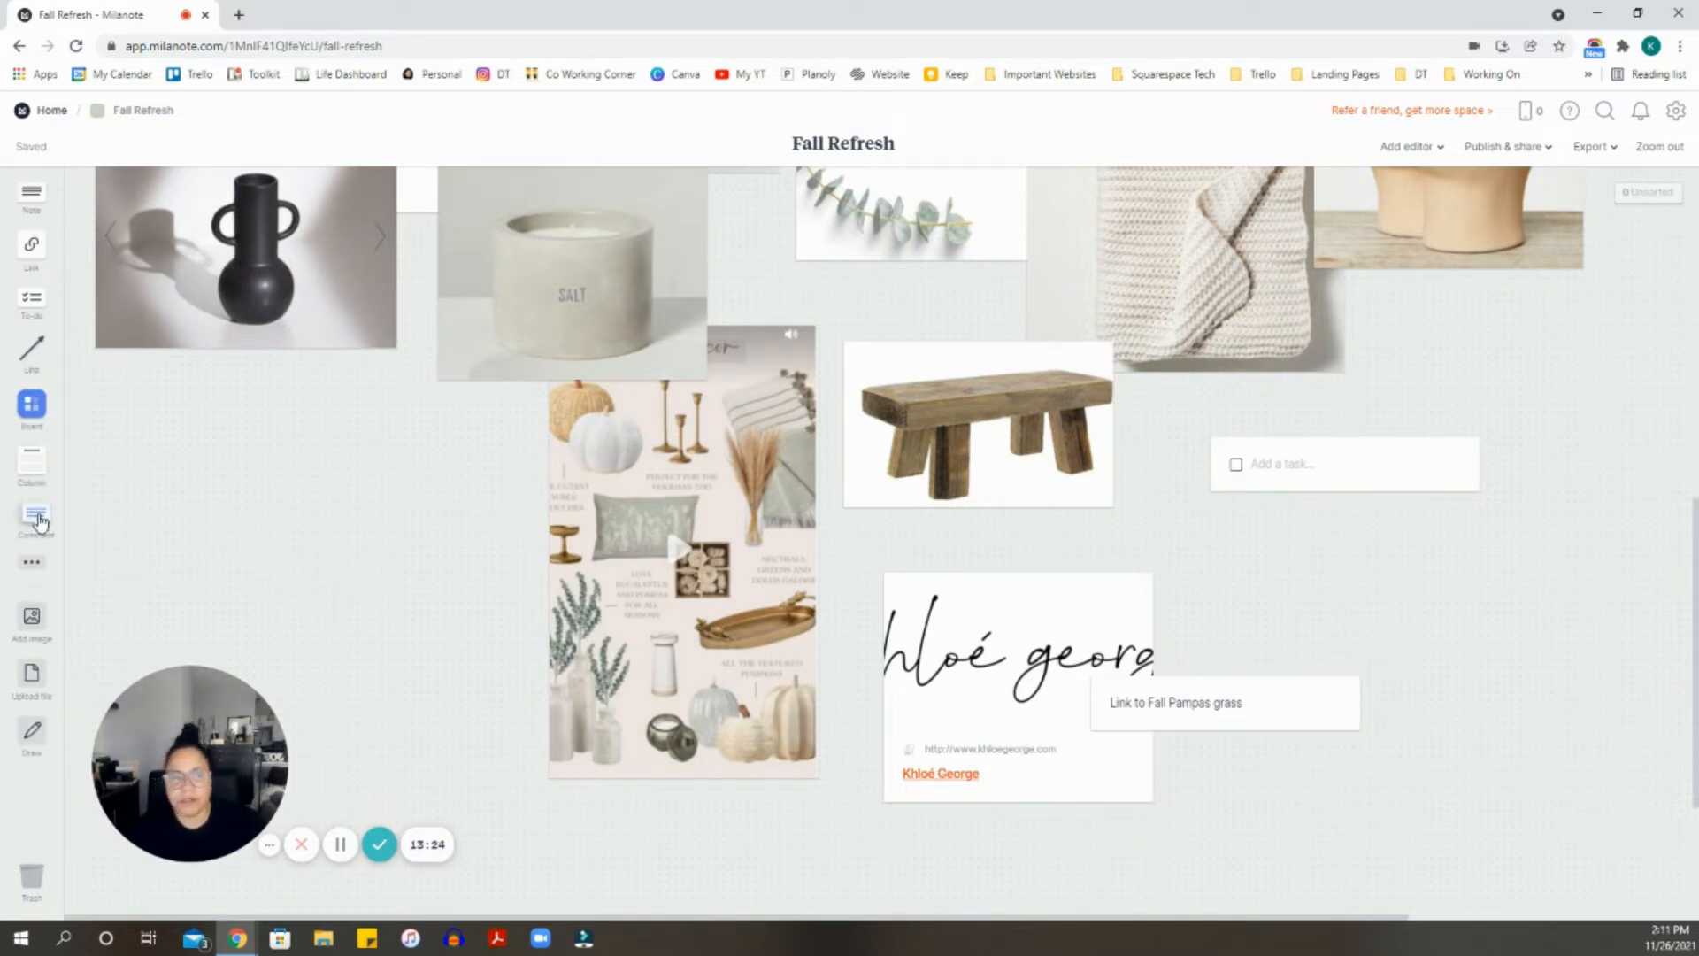
drag(38, 521, 1356, 571)
- Start an @-mention, dismiss the suggestions without inviting anyone, and drag the comment card to the Trash
text(@)
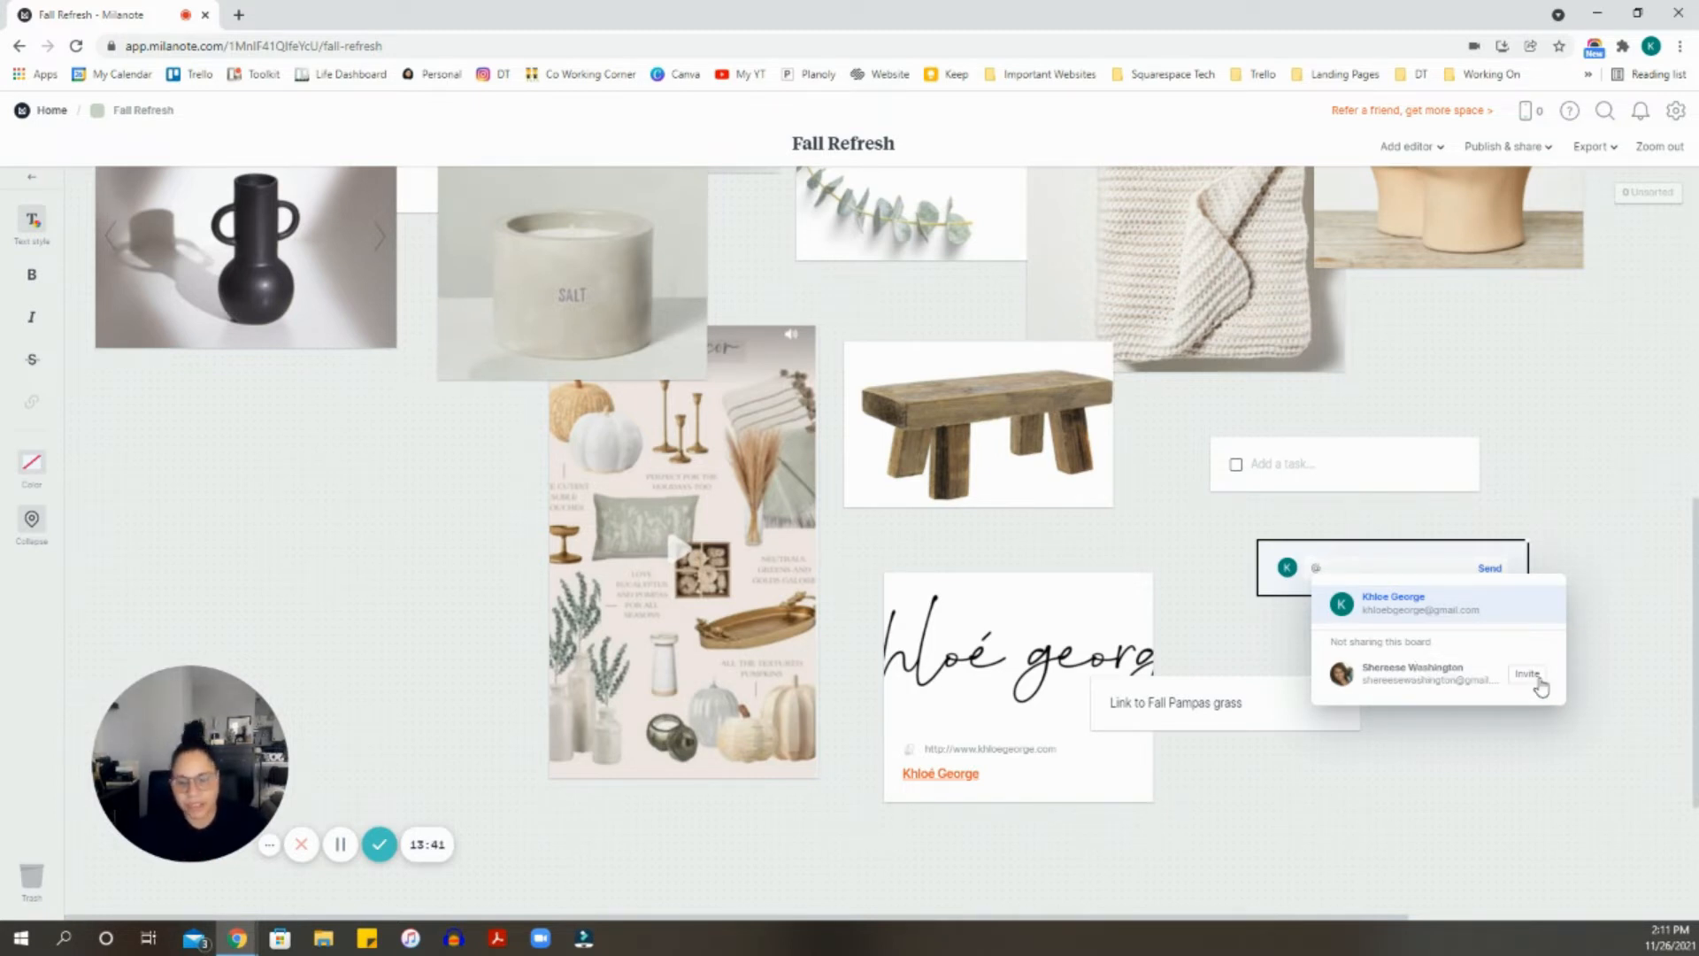
click(1596, 602)
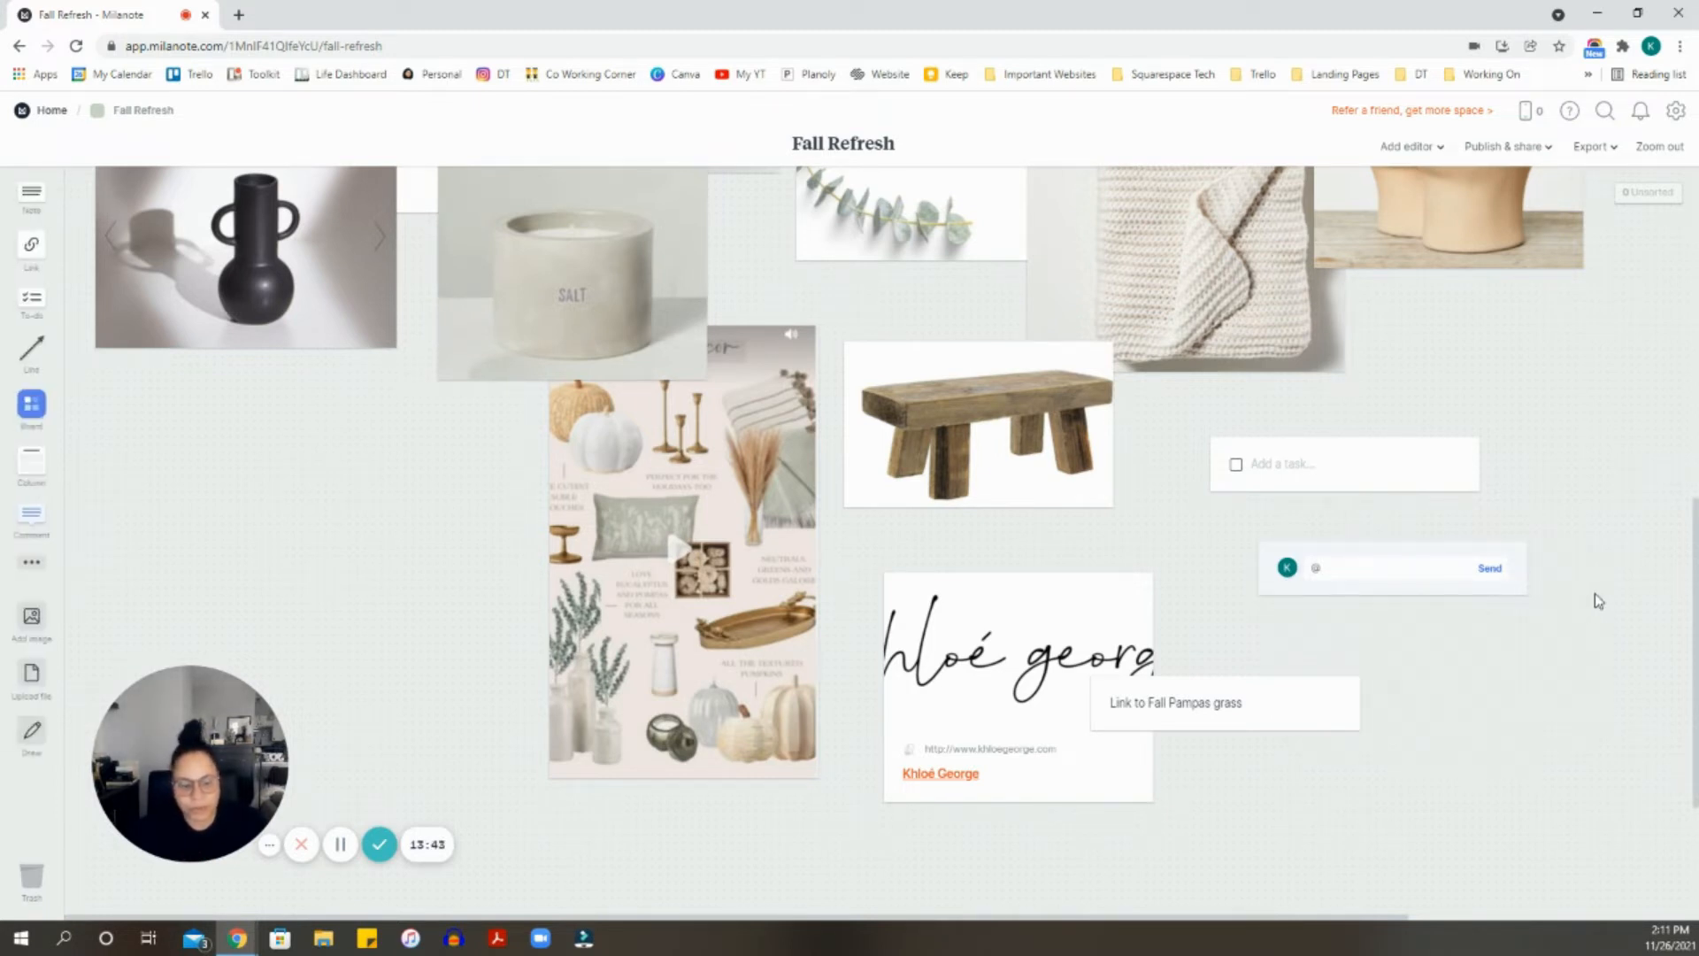
drag(1357, 555, 32, 876)
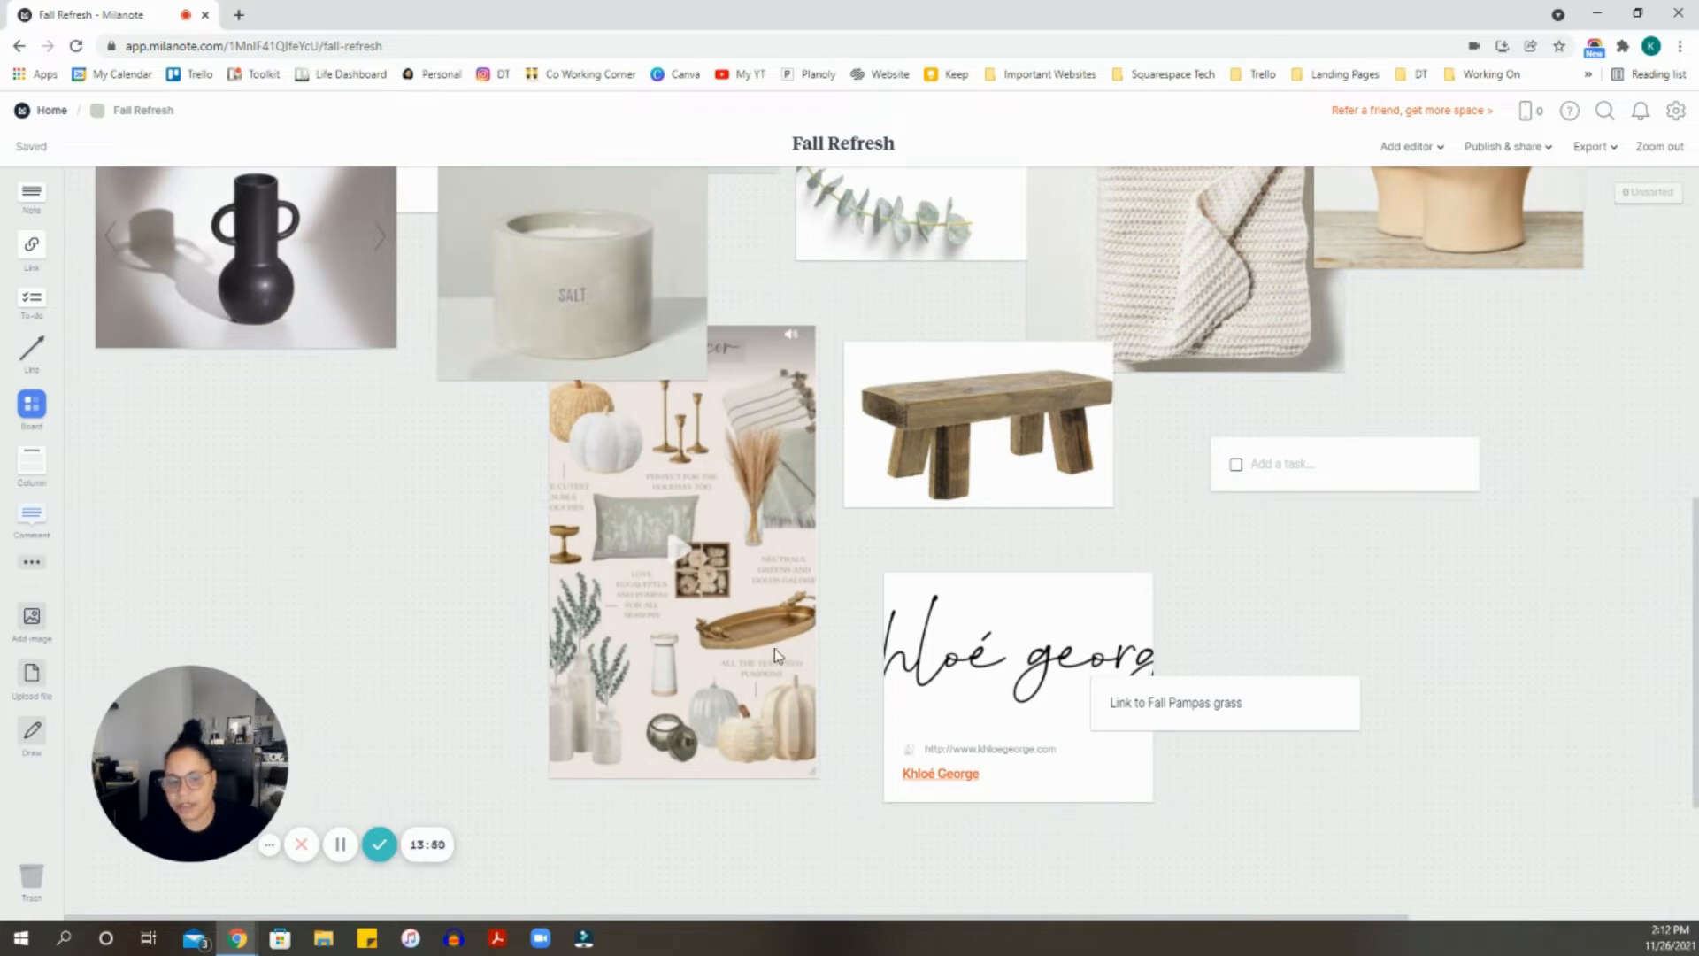
click(33, 733)
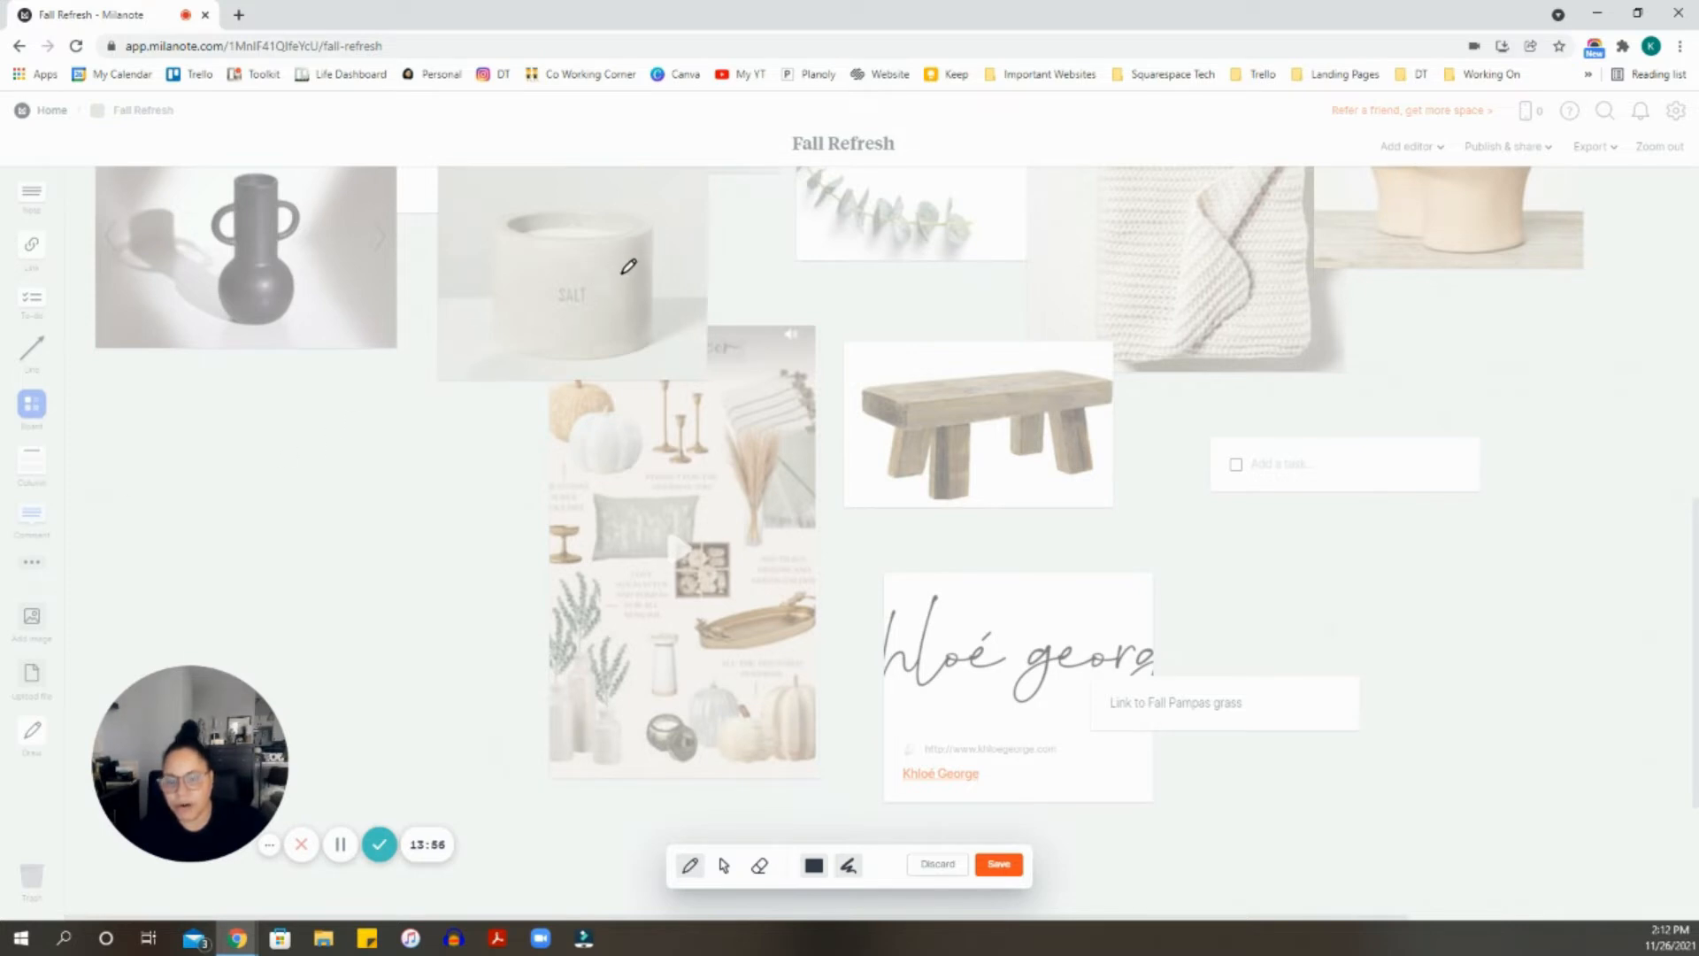
mouse_move(905, 363)
mouse_down()
mouse_move(838, 398)
mouse_move(935, 500)
mouse_move(1122, 447)
mouse_move(1074, 353)
mouse_move(898, 361)
mouse_up()
mouse_move(907, 462)
mouse_down()
mouse_move(994, 508)
mouse_move(1005, 474)
mouse_move(1061, 501)
mouse_up()
drag(1034, 478, 1067, 471)
mouse_move(1068, 447)
mouse_down()
mouse_move(1088, 488)
mouse_move(1148, 493)
mouse_move(1125, 503)
mouse_move(1164, 522)
mouse_up()
click(1119, 458)
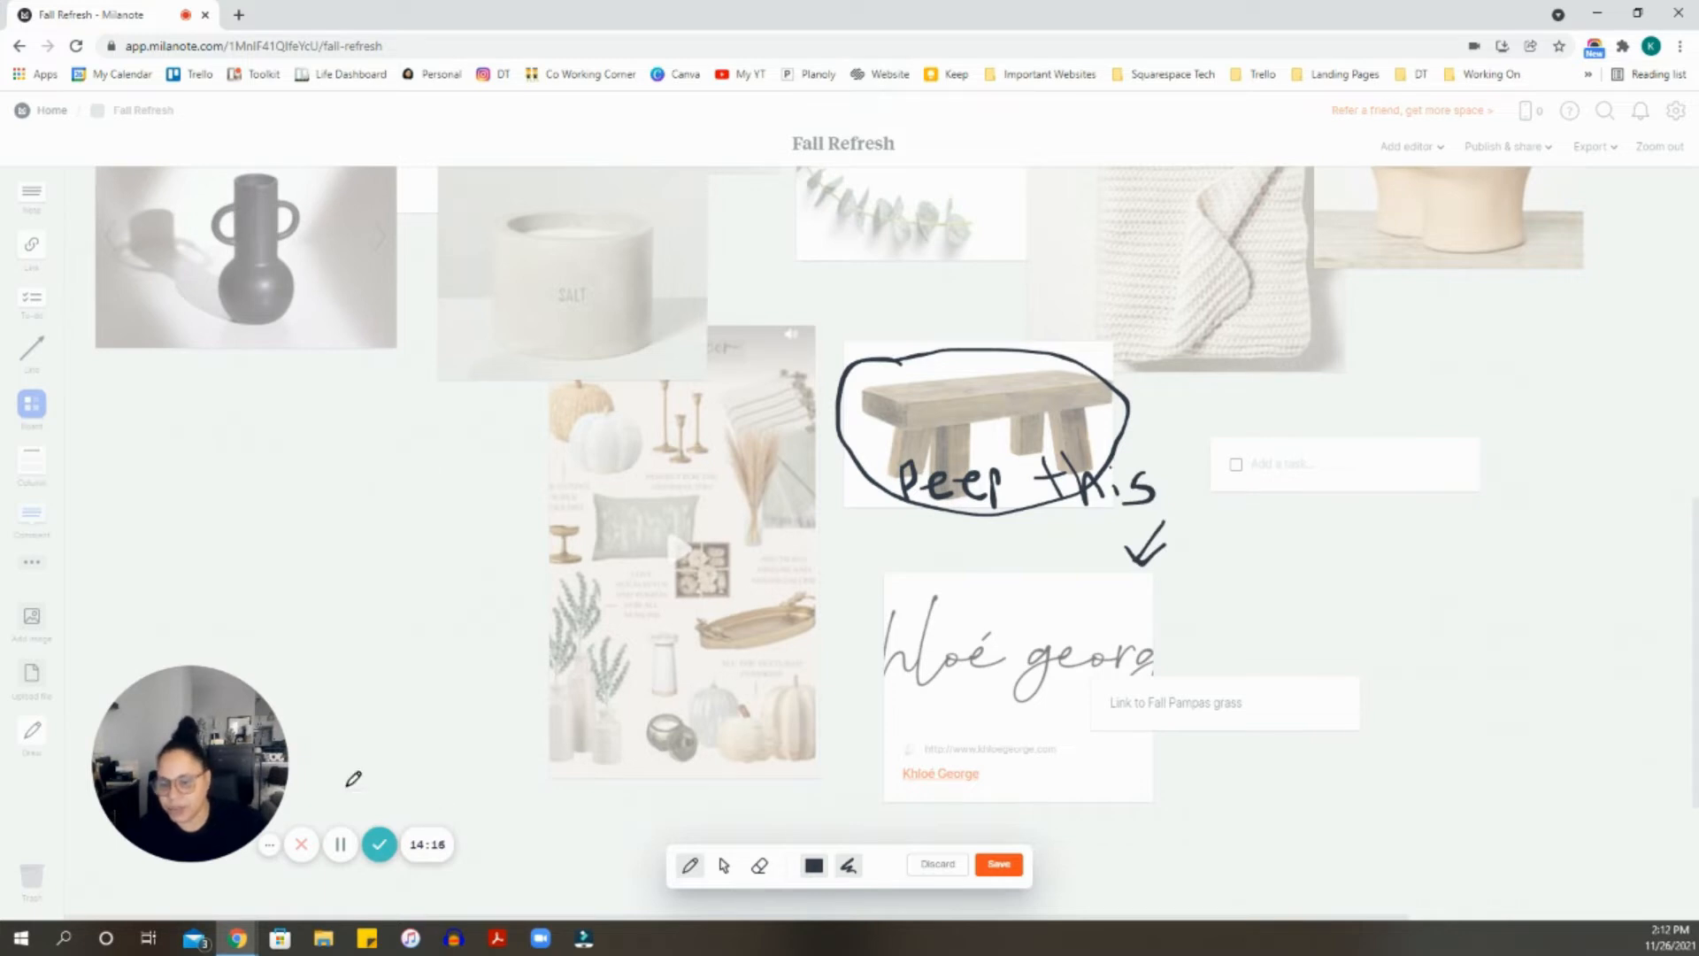
click(1000, 867)
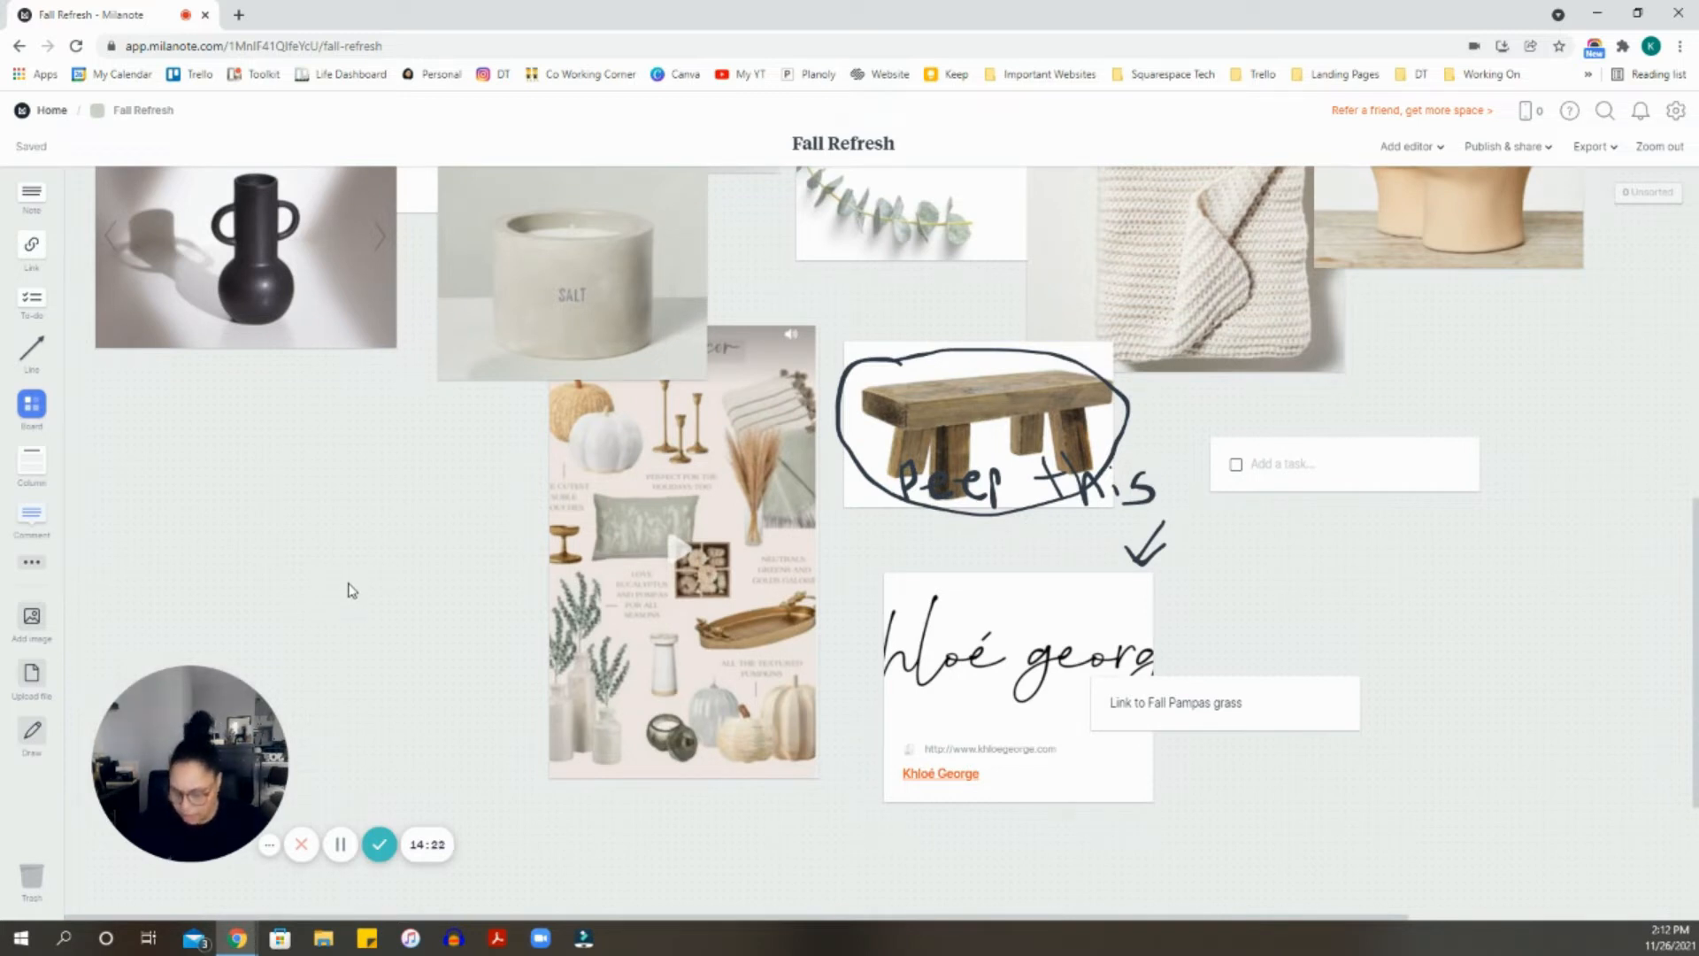
key(ctrl+z)
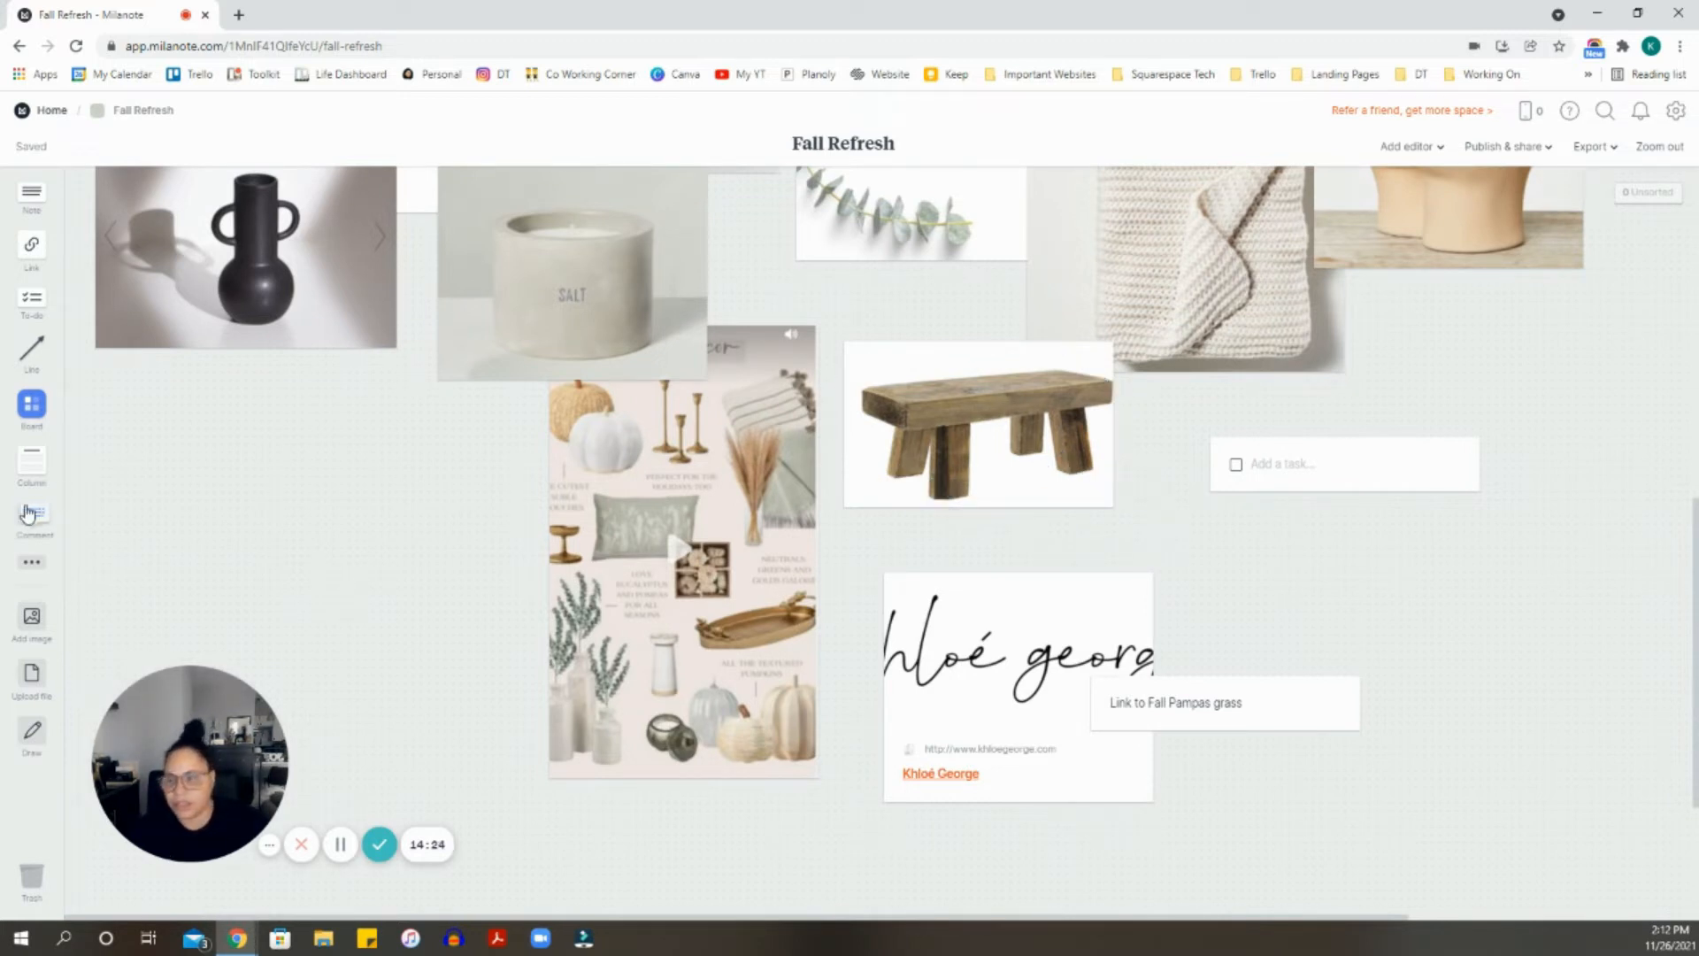
- Add a 'Research Station' column holding the empty to-do card and website link, placed beside the bench
drag(32, 469, 1292, 553)
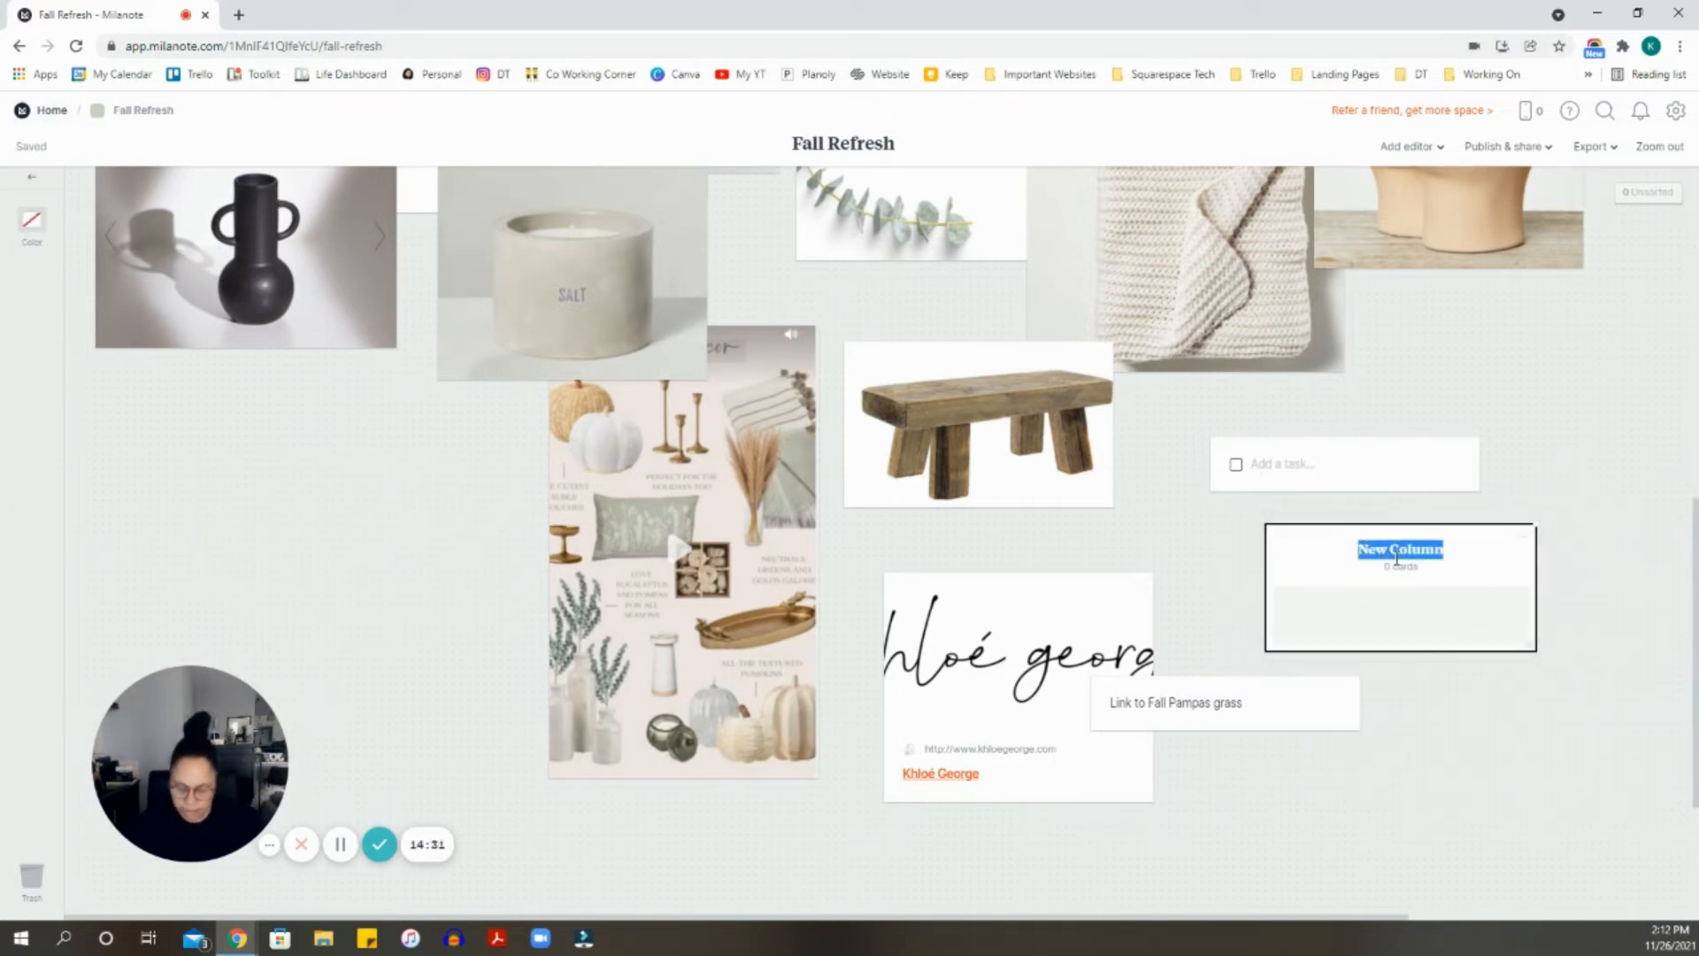
text(Research Station)
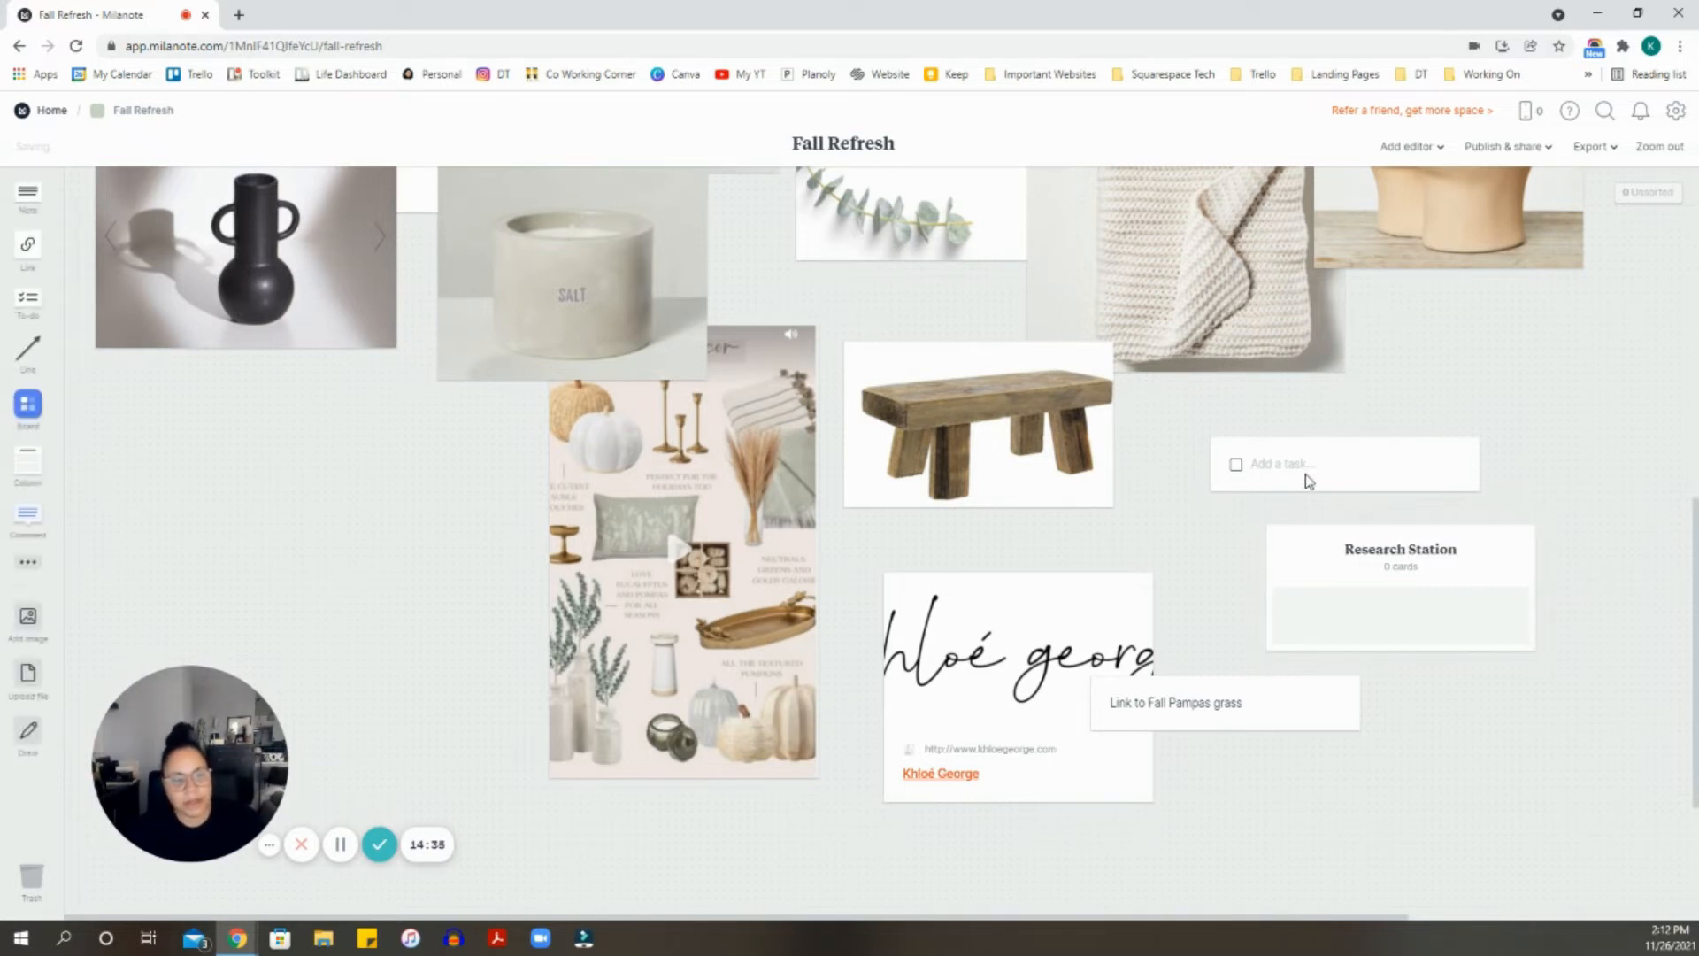
drag(1307, 477, 1387, 599)
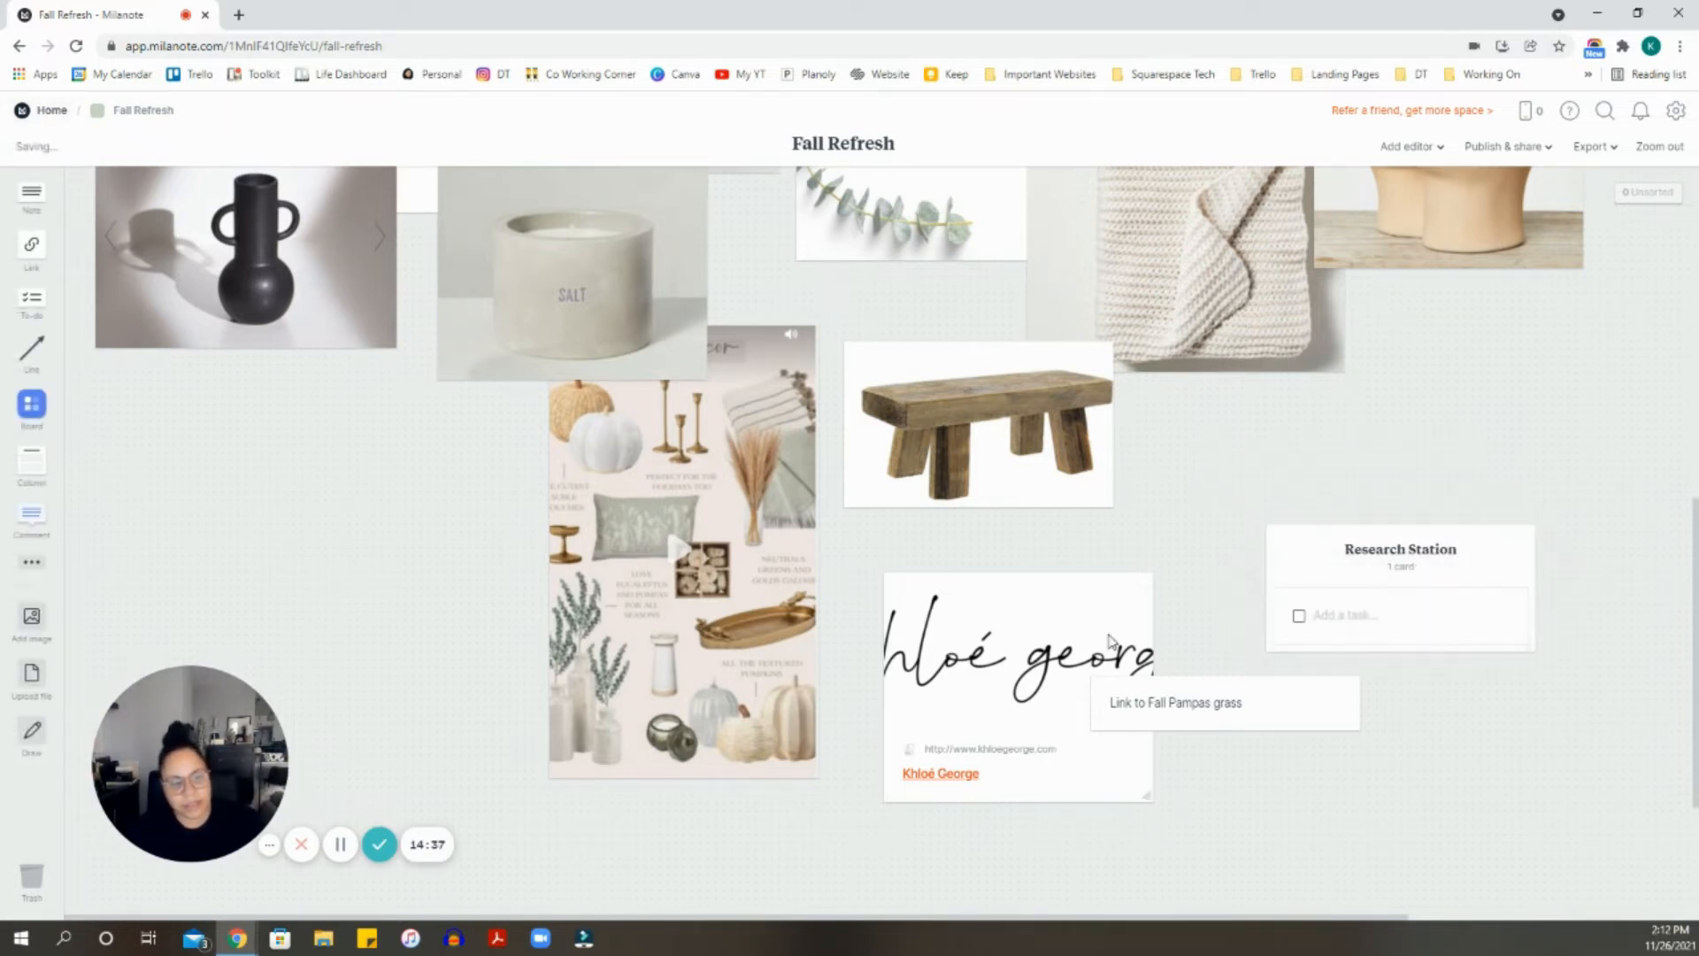
drag(1108, 639, 1351, 634)
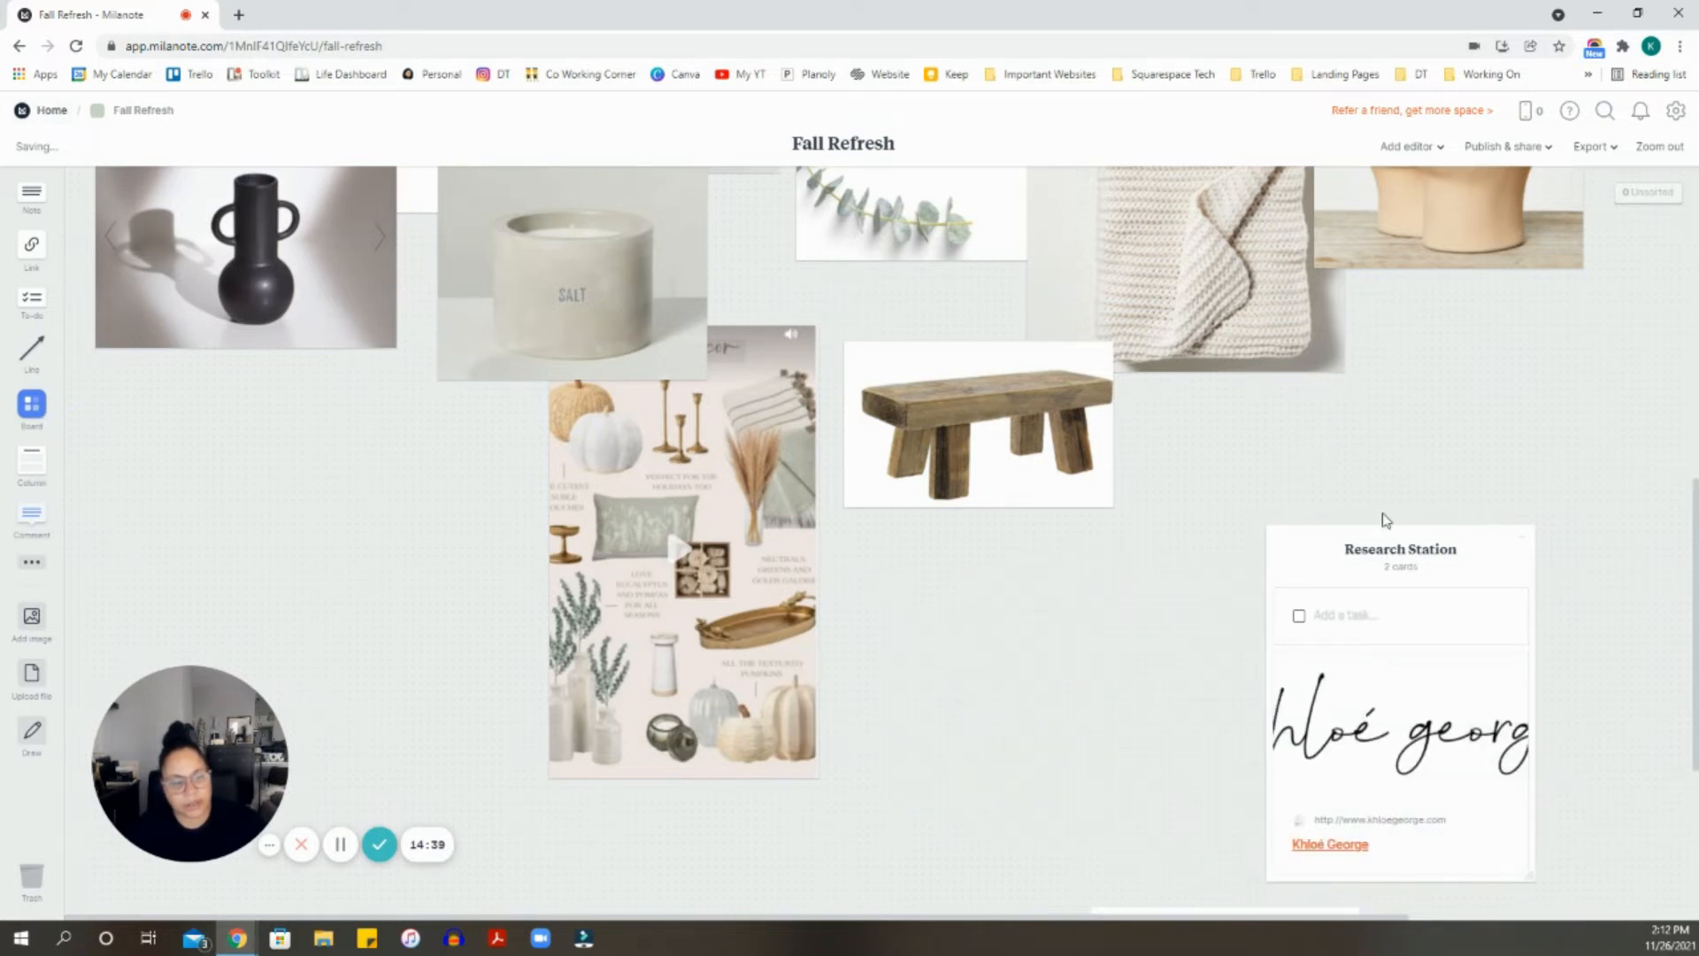
drag(1386, 519, 1329, 409)
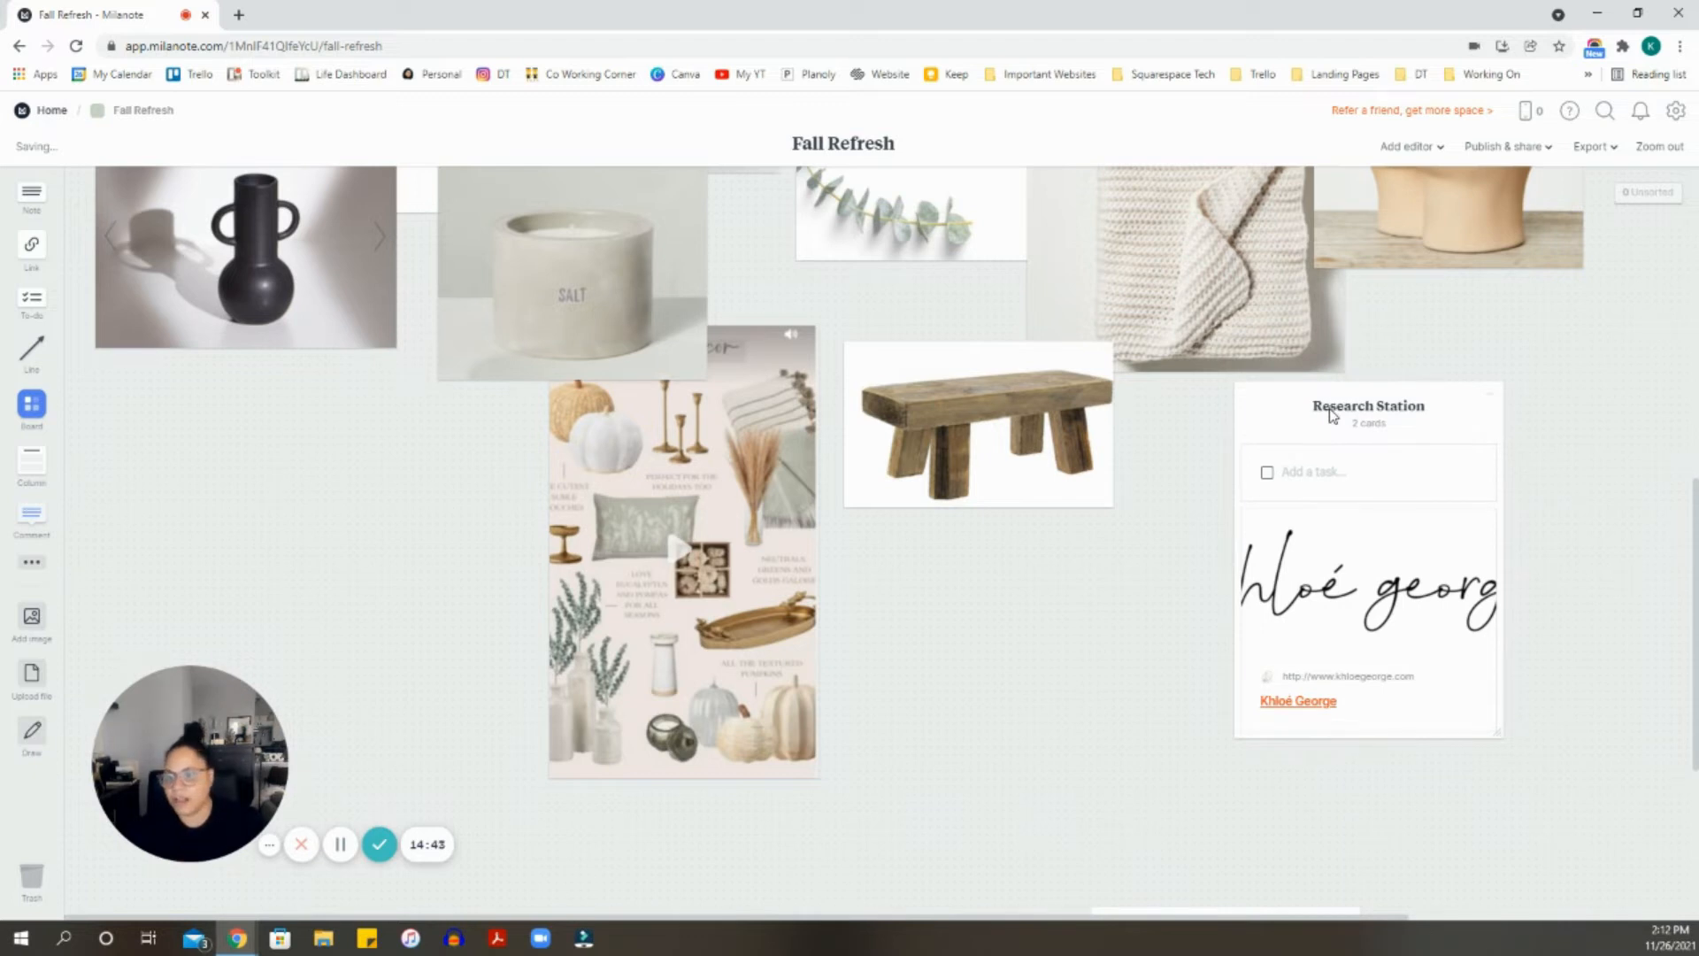
- Drop the waterfall photo from the Recommended free images onto the board below the bench
click(32, 620)
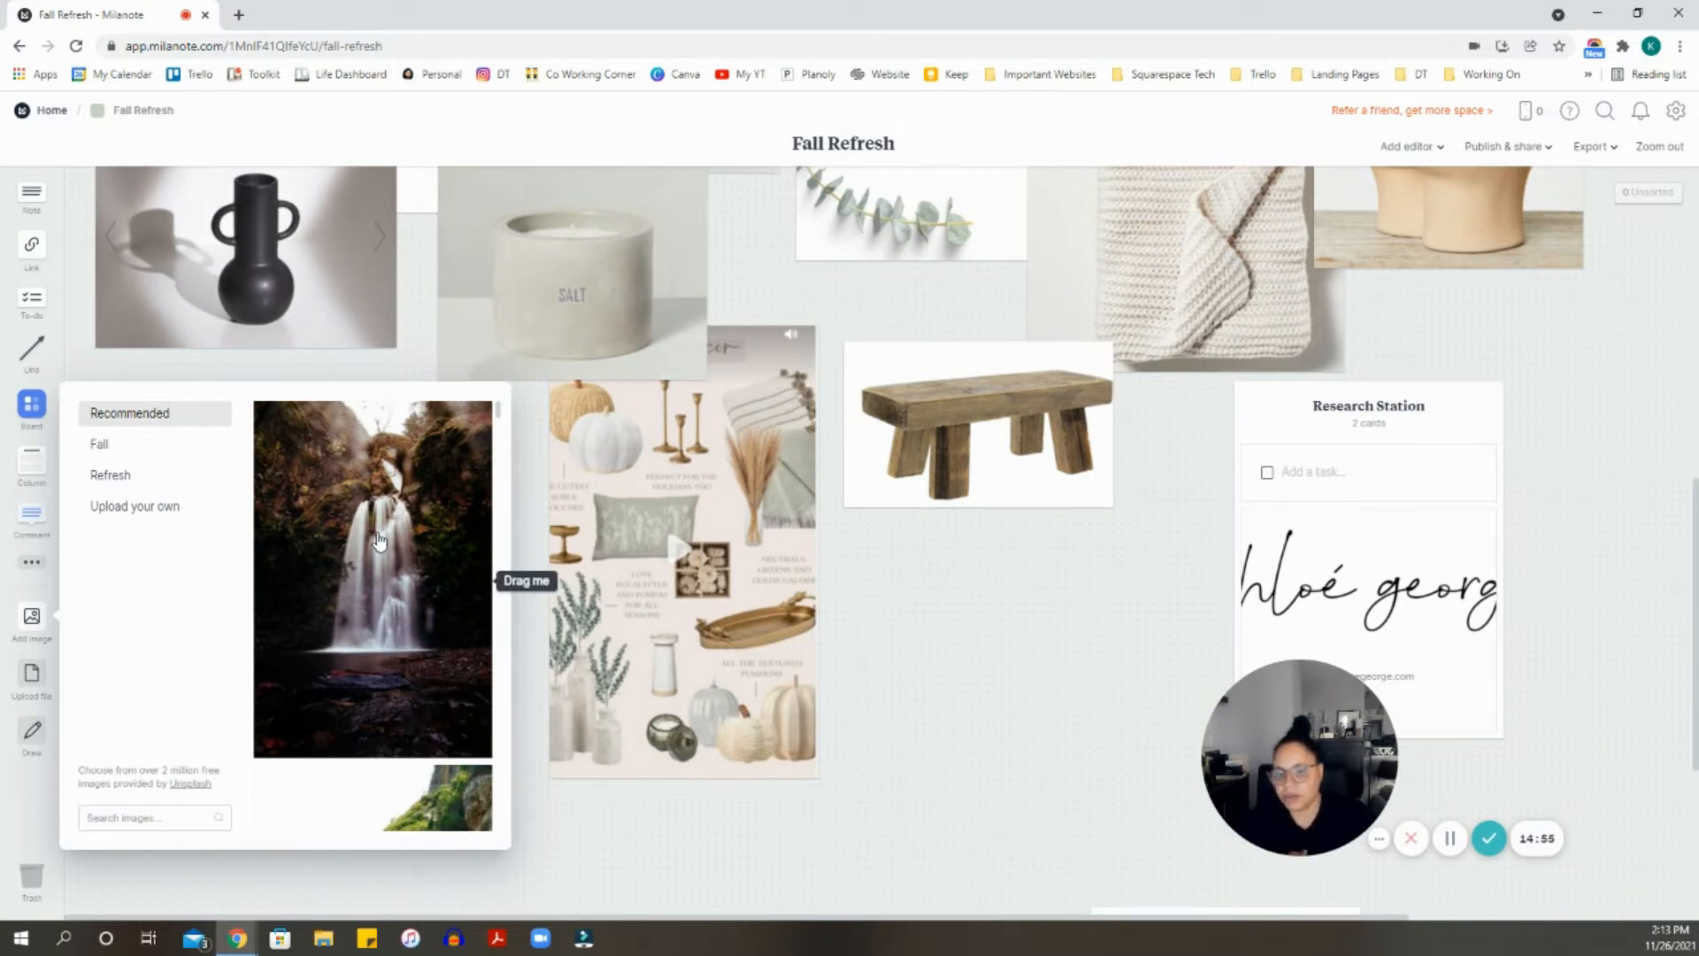
drag(378, 540, 967, 643)
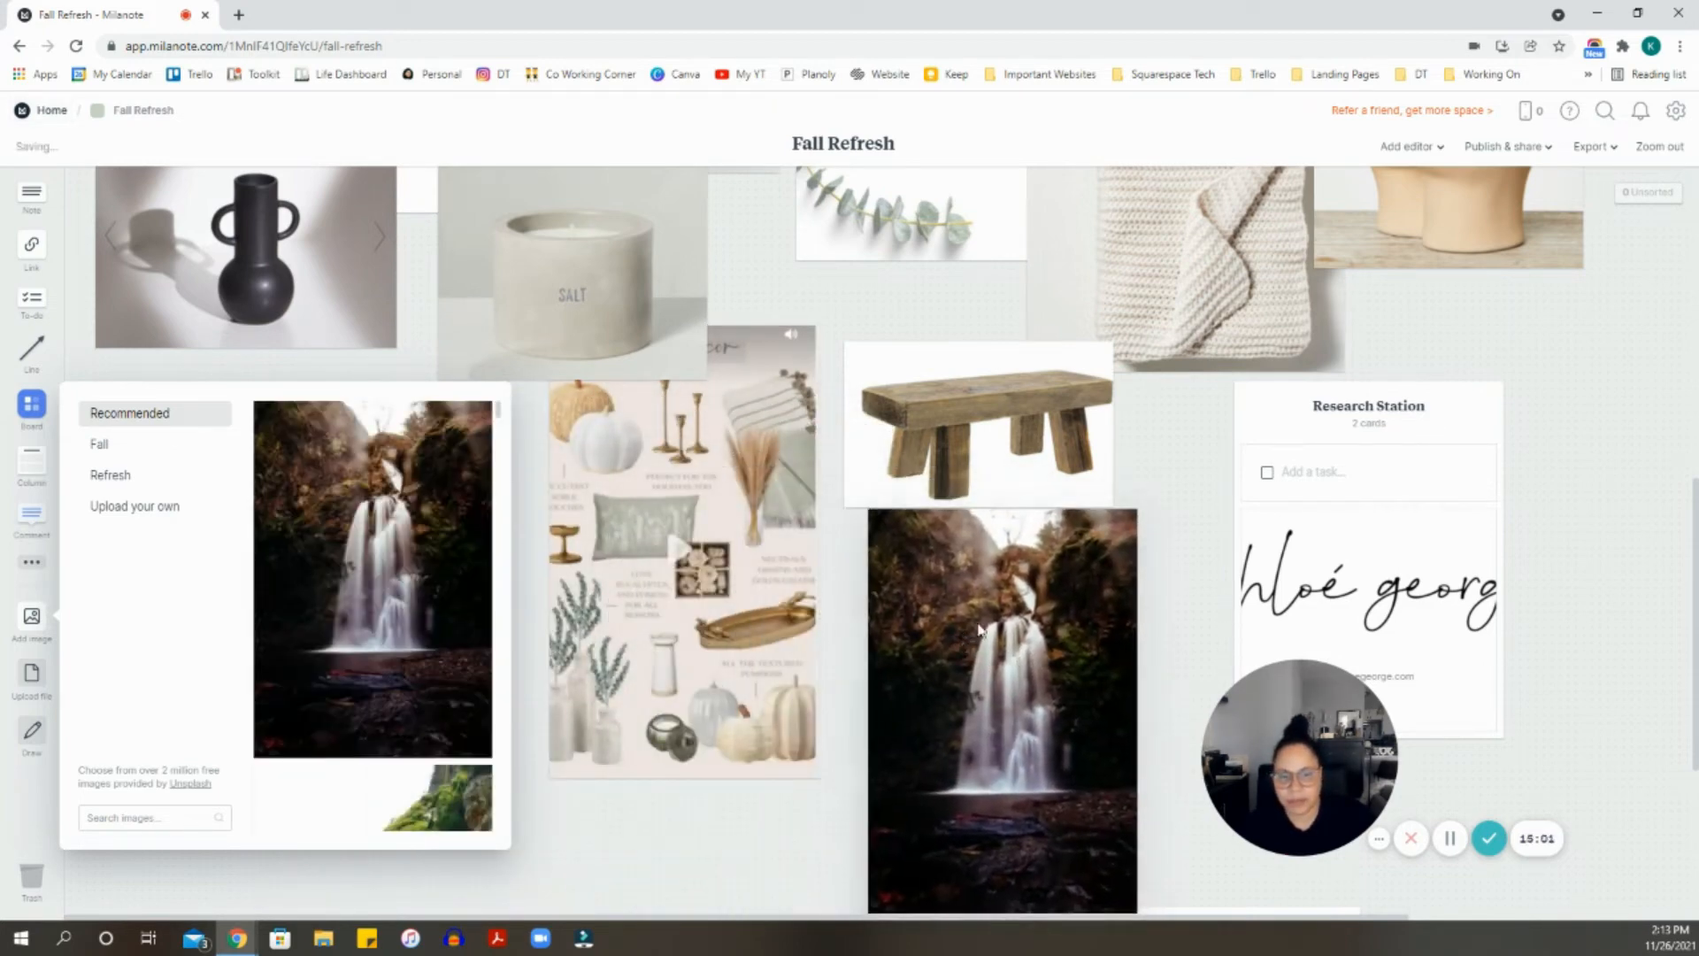
scroll(967, 643, down, 4)
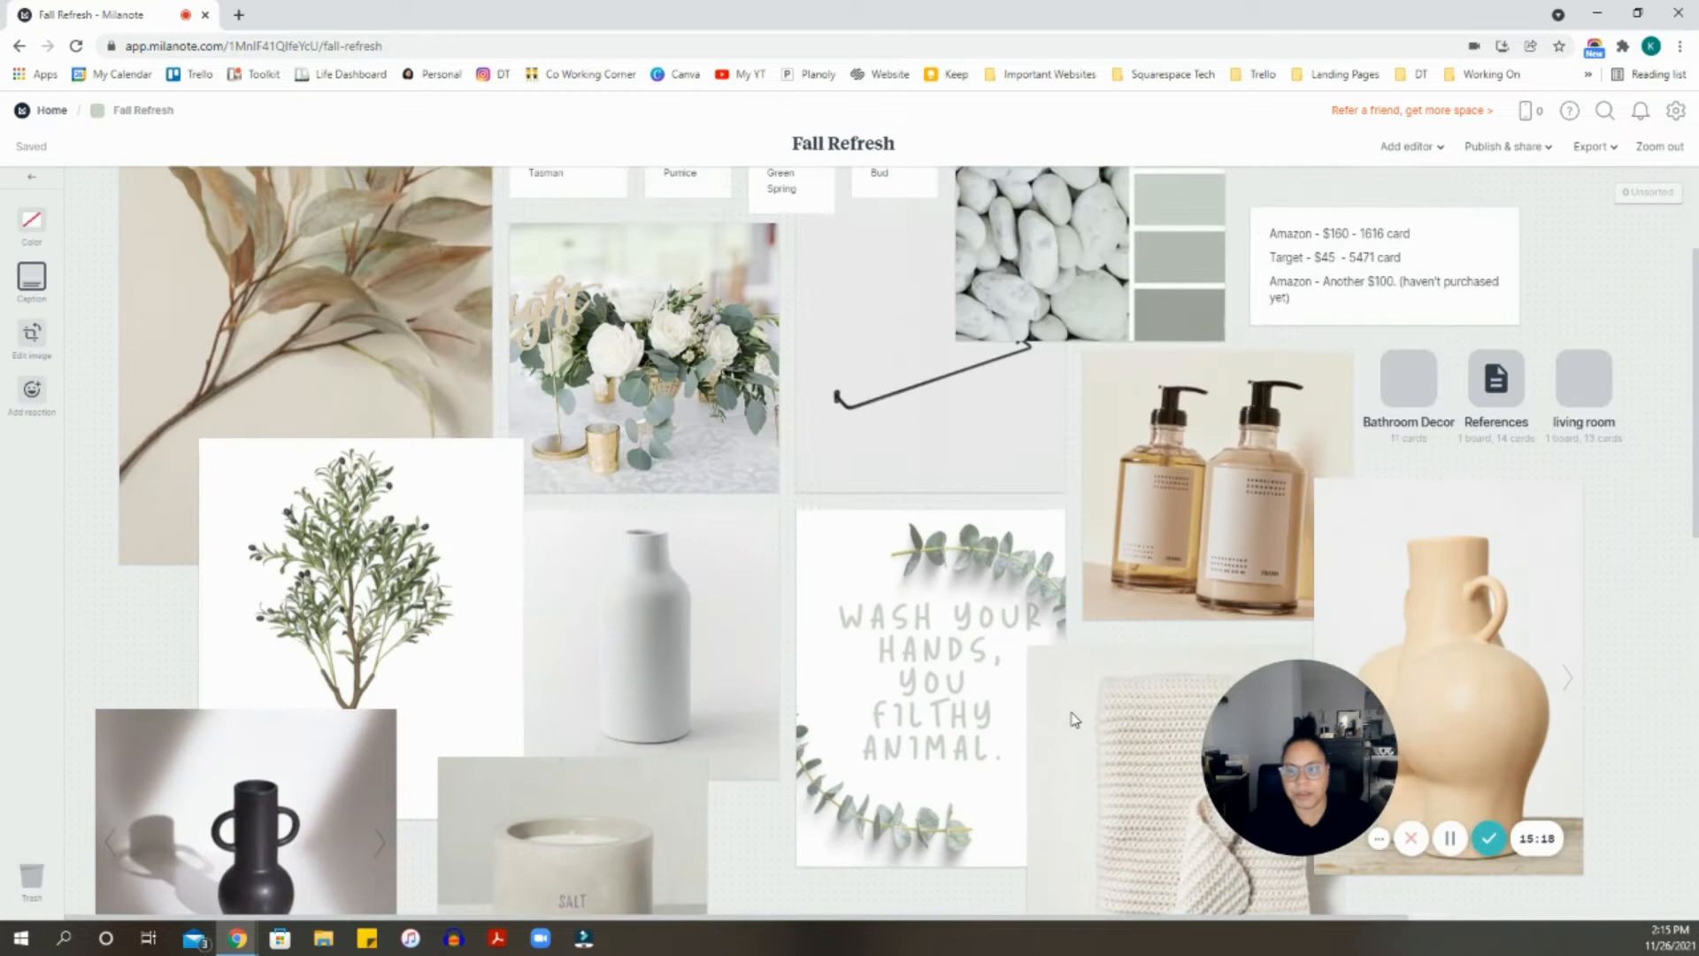
scroll(1073, 718, up, 2)
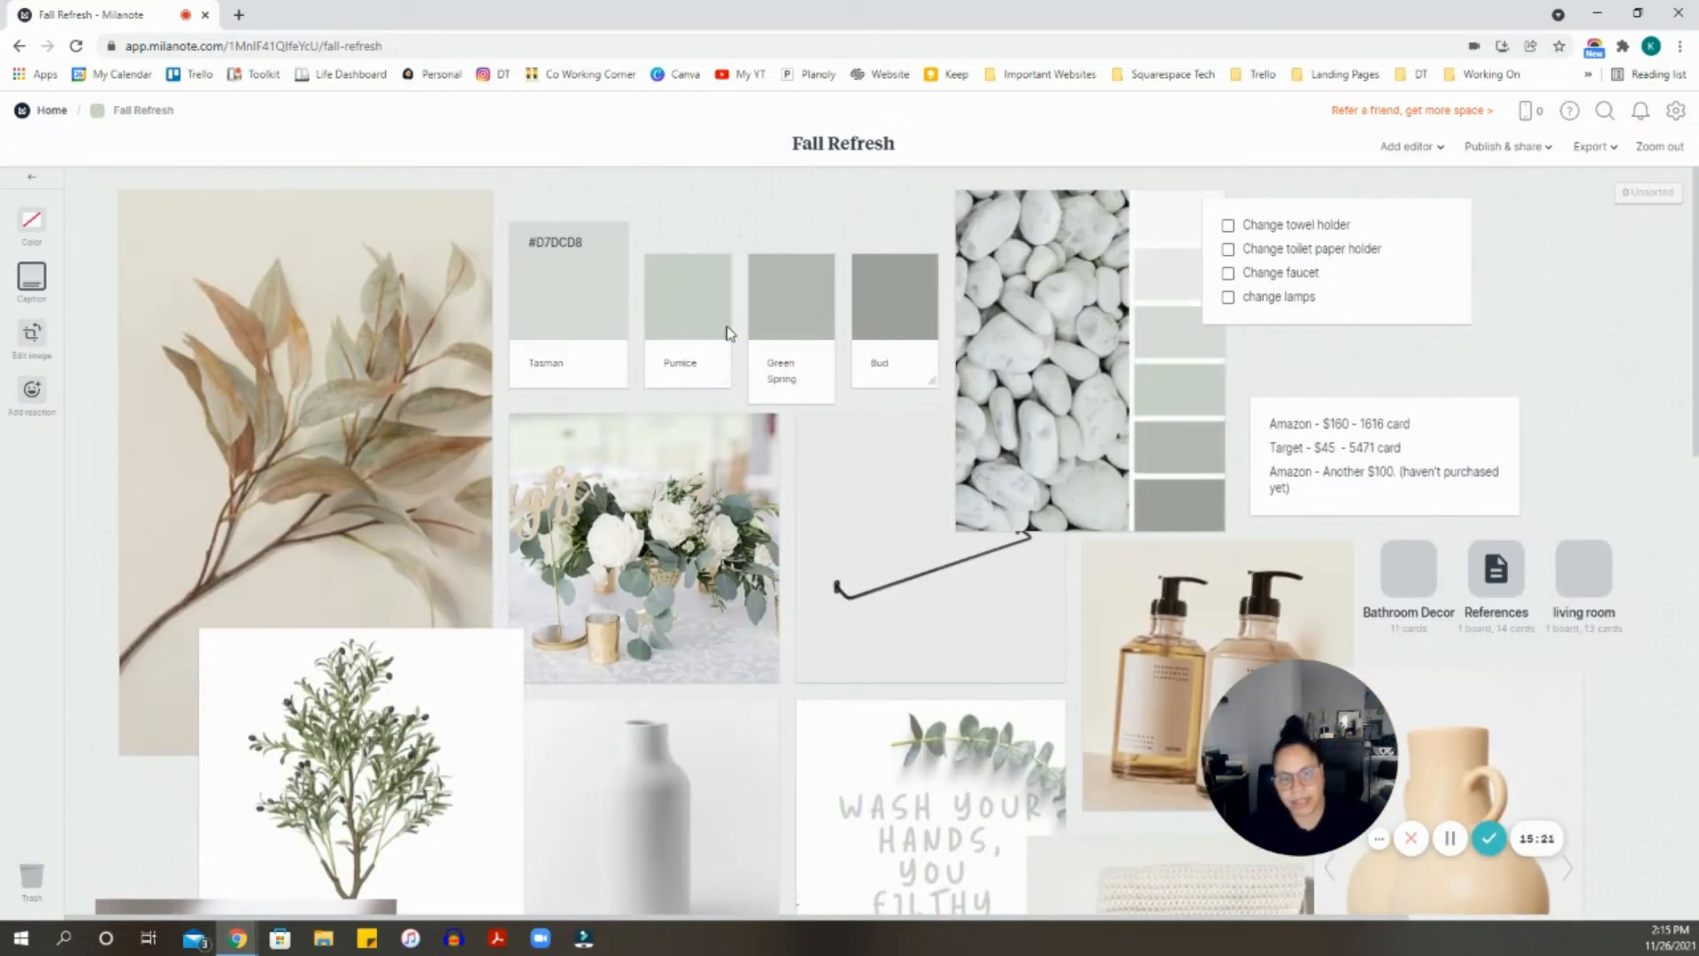
click(568, 255)
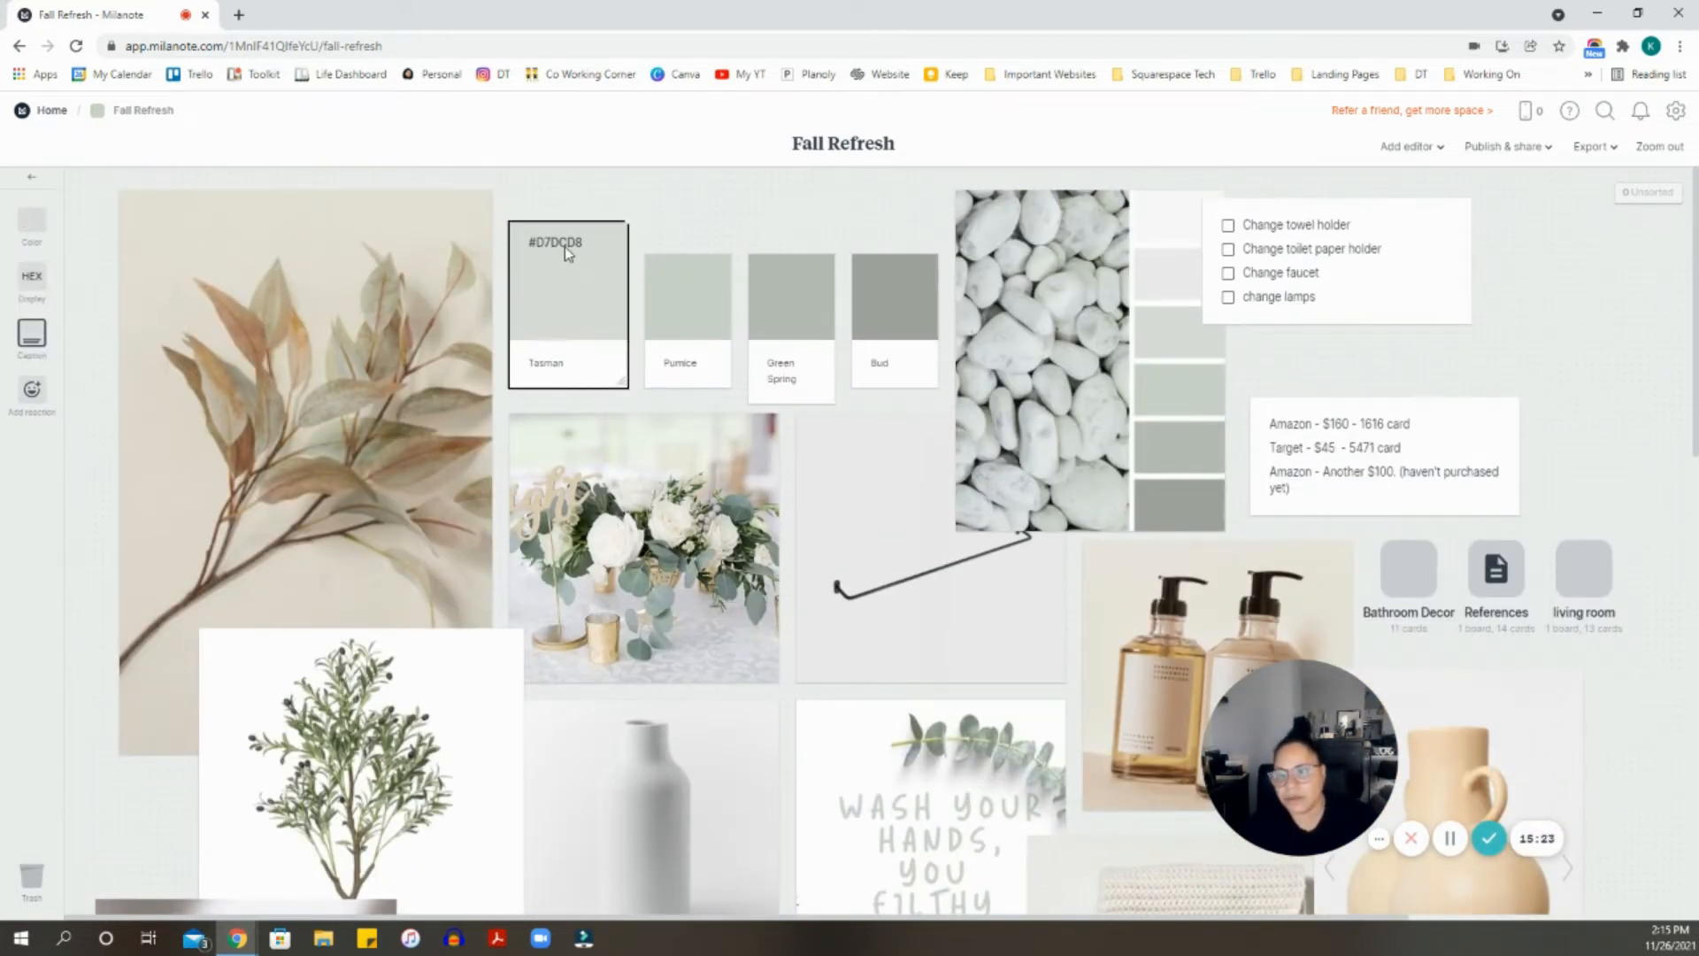
click(675, 216)
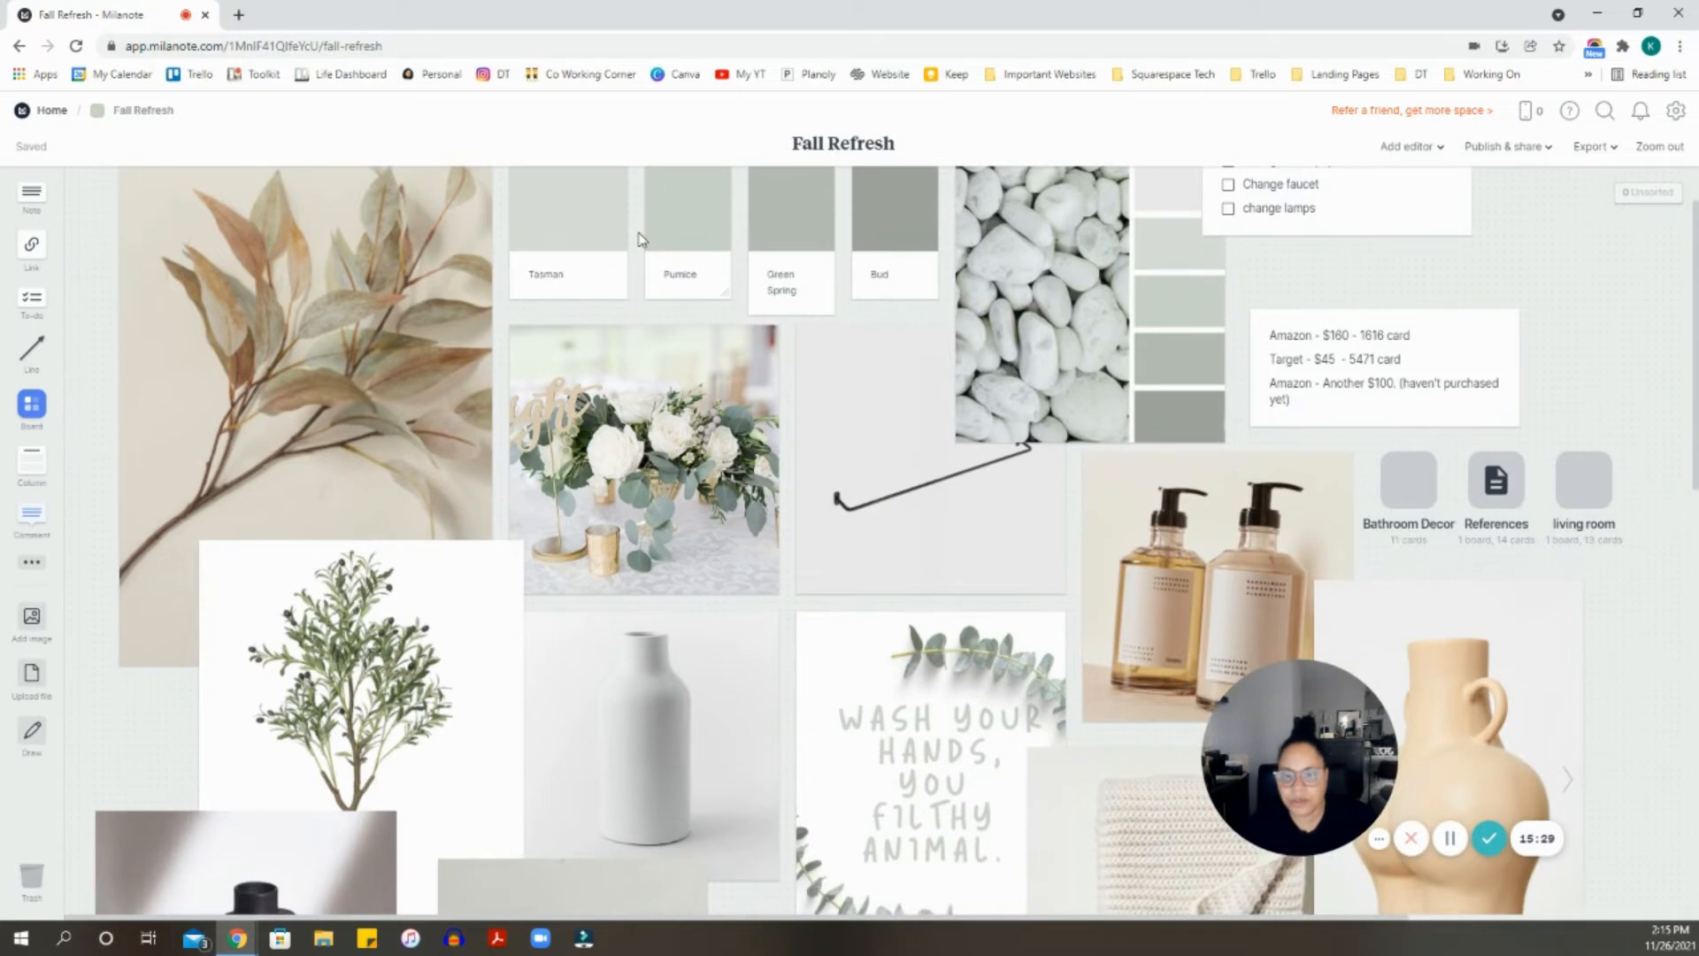
scroll(390, 312, down, 7)
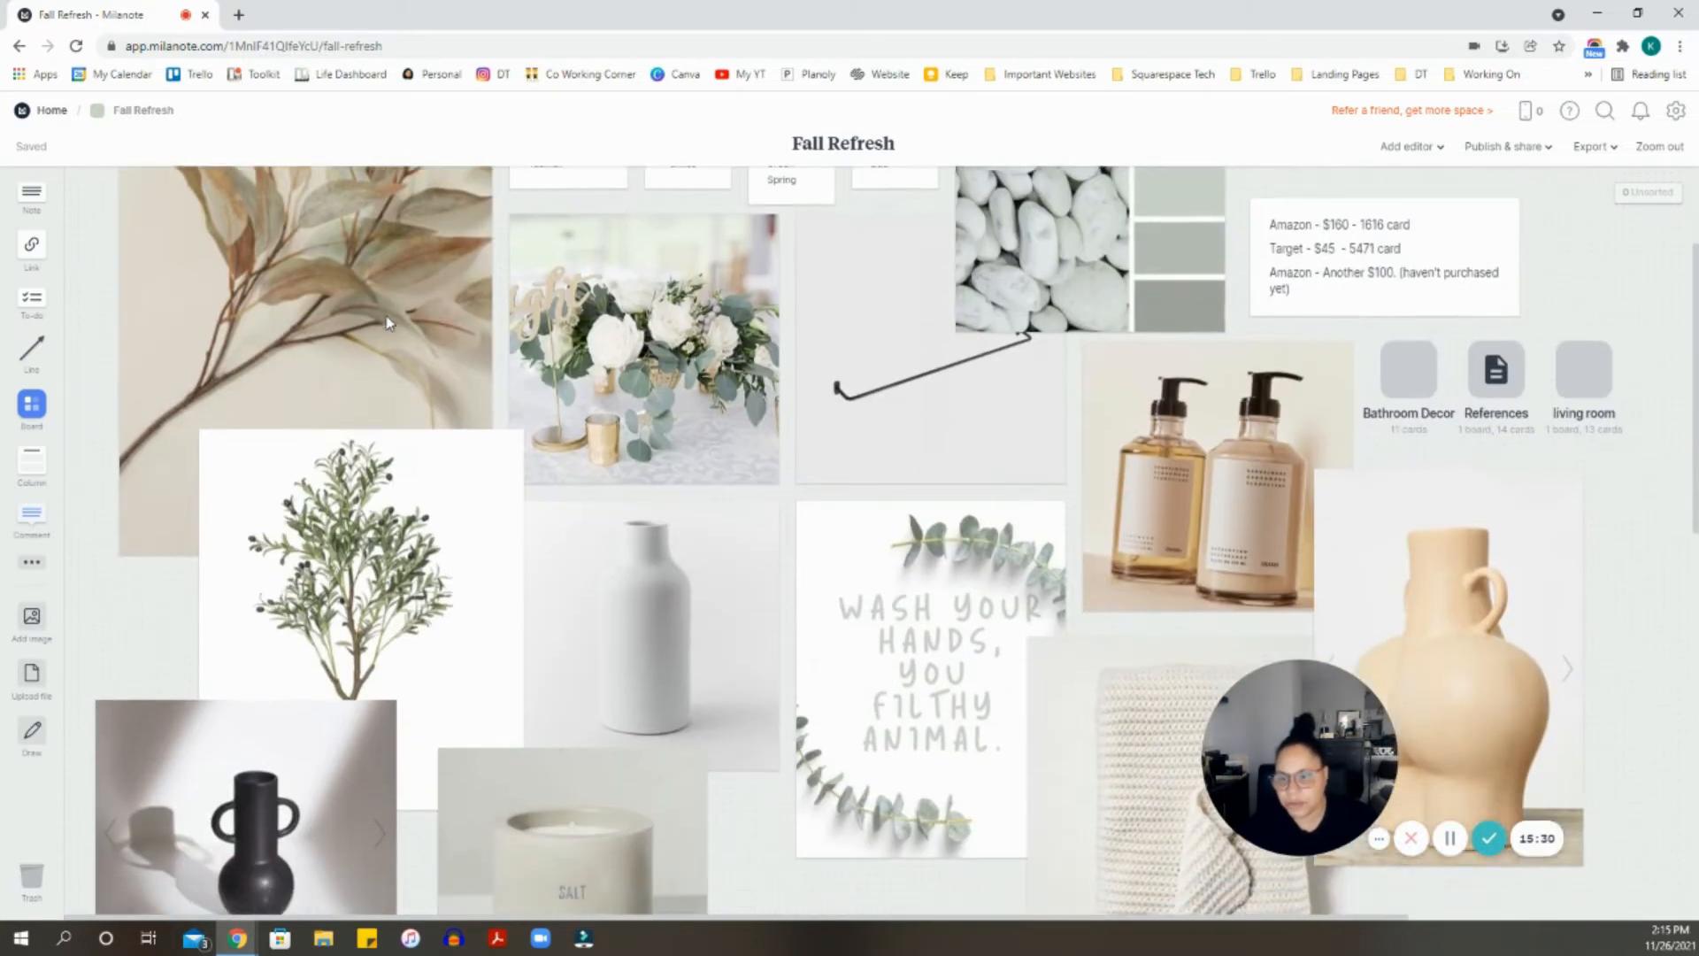
scroll(337, 452, down, 3)
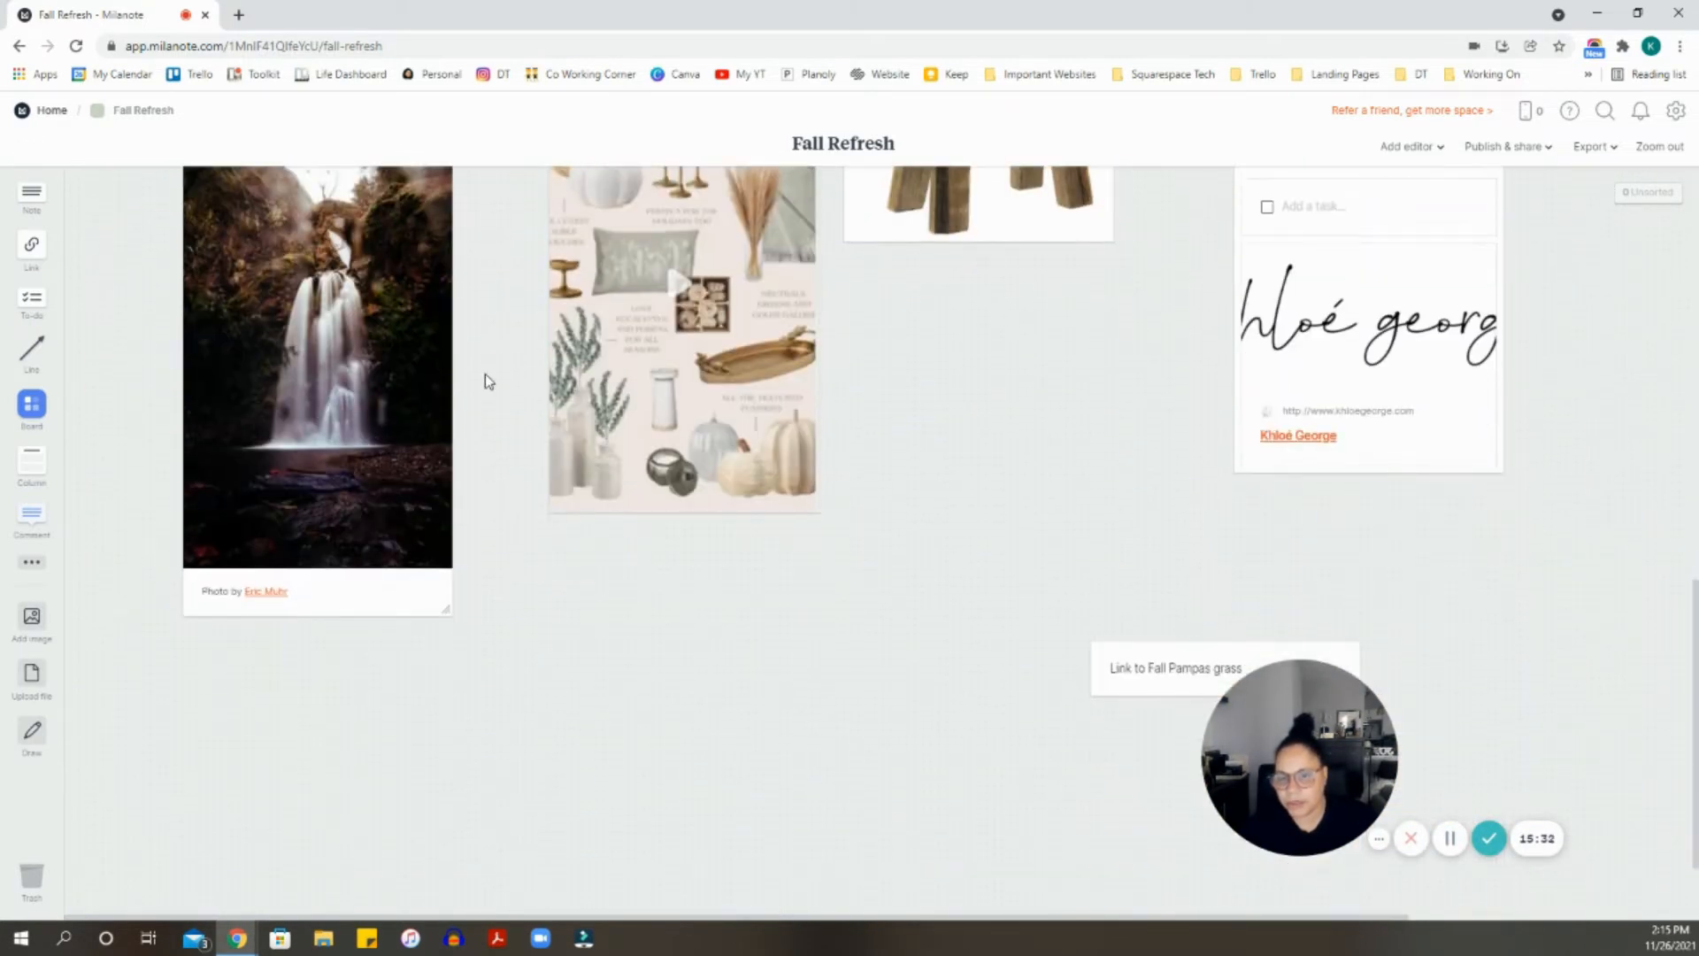
drag(372, 405, 363, 605)
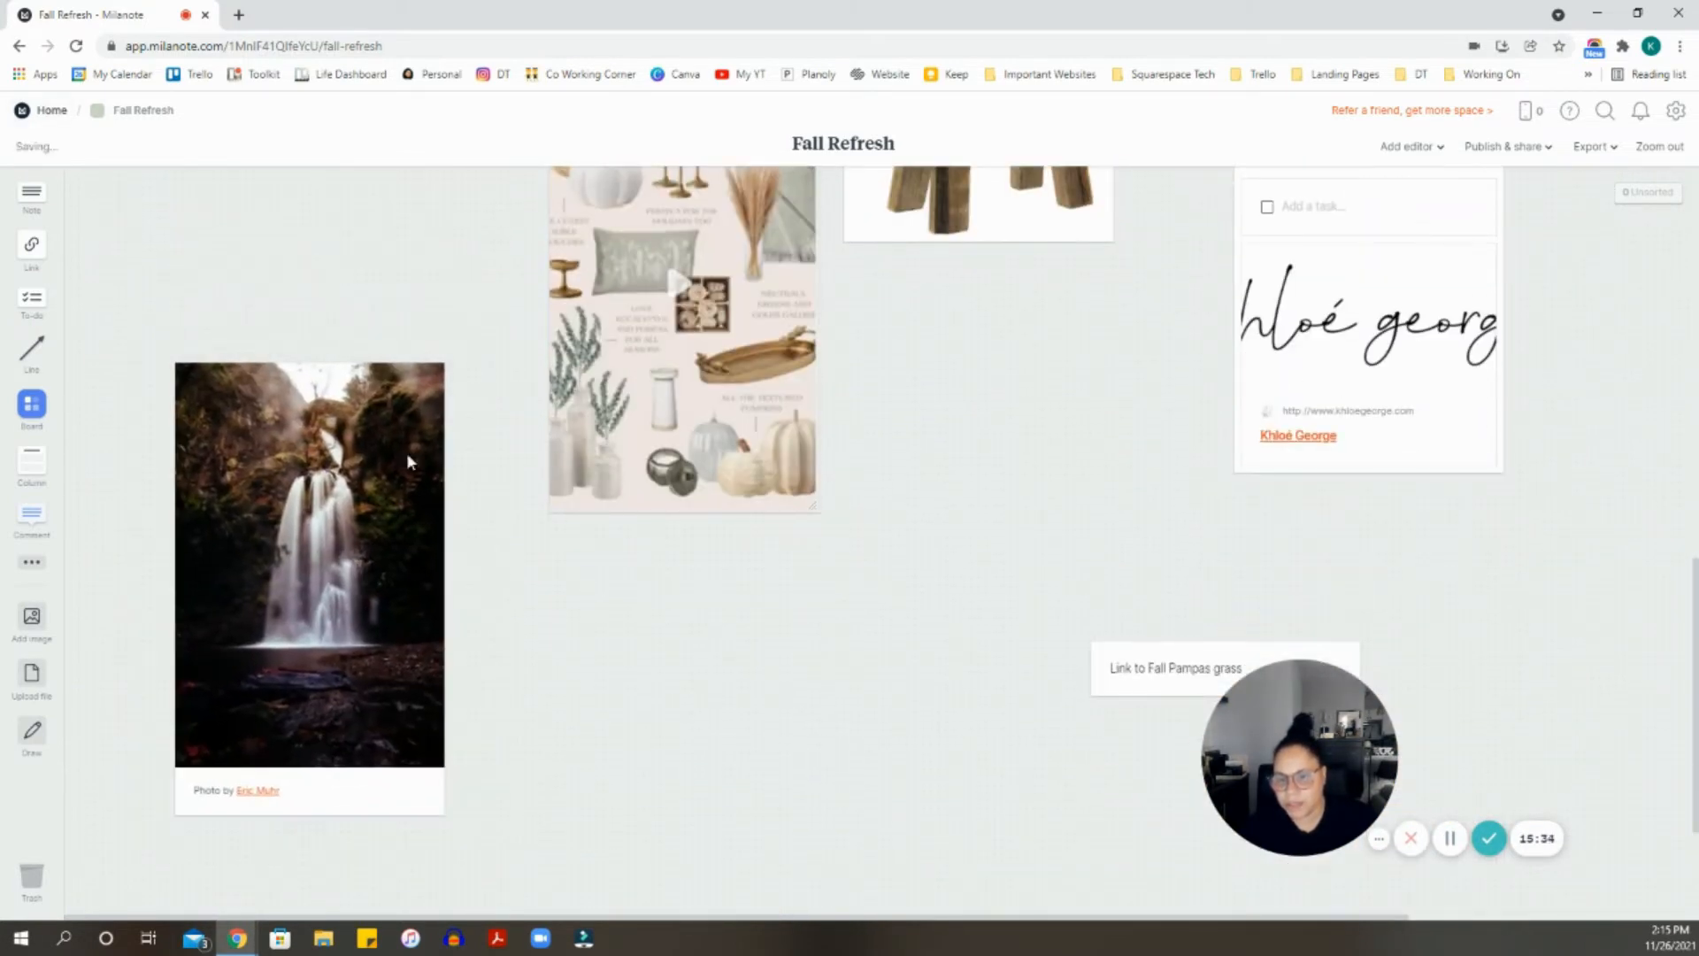
click(33, 568)
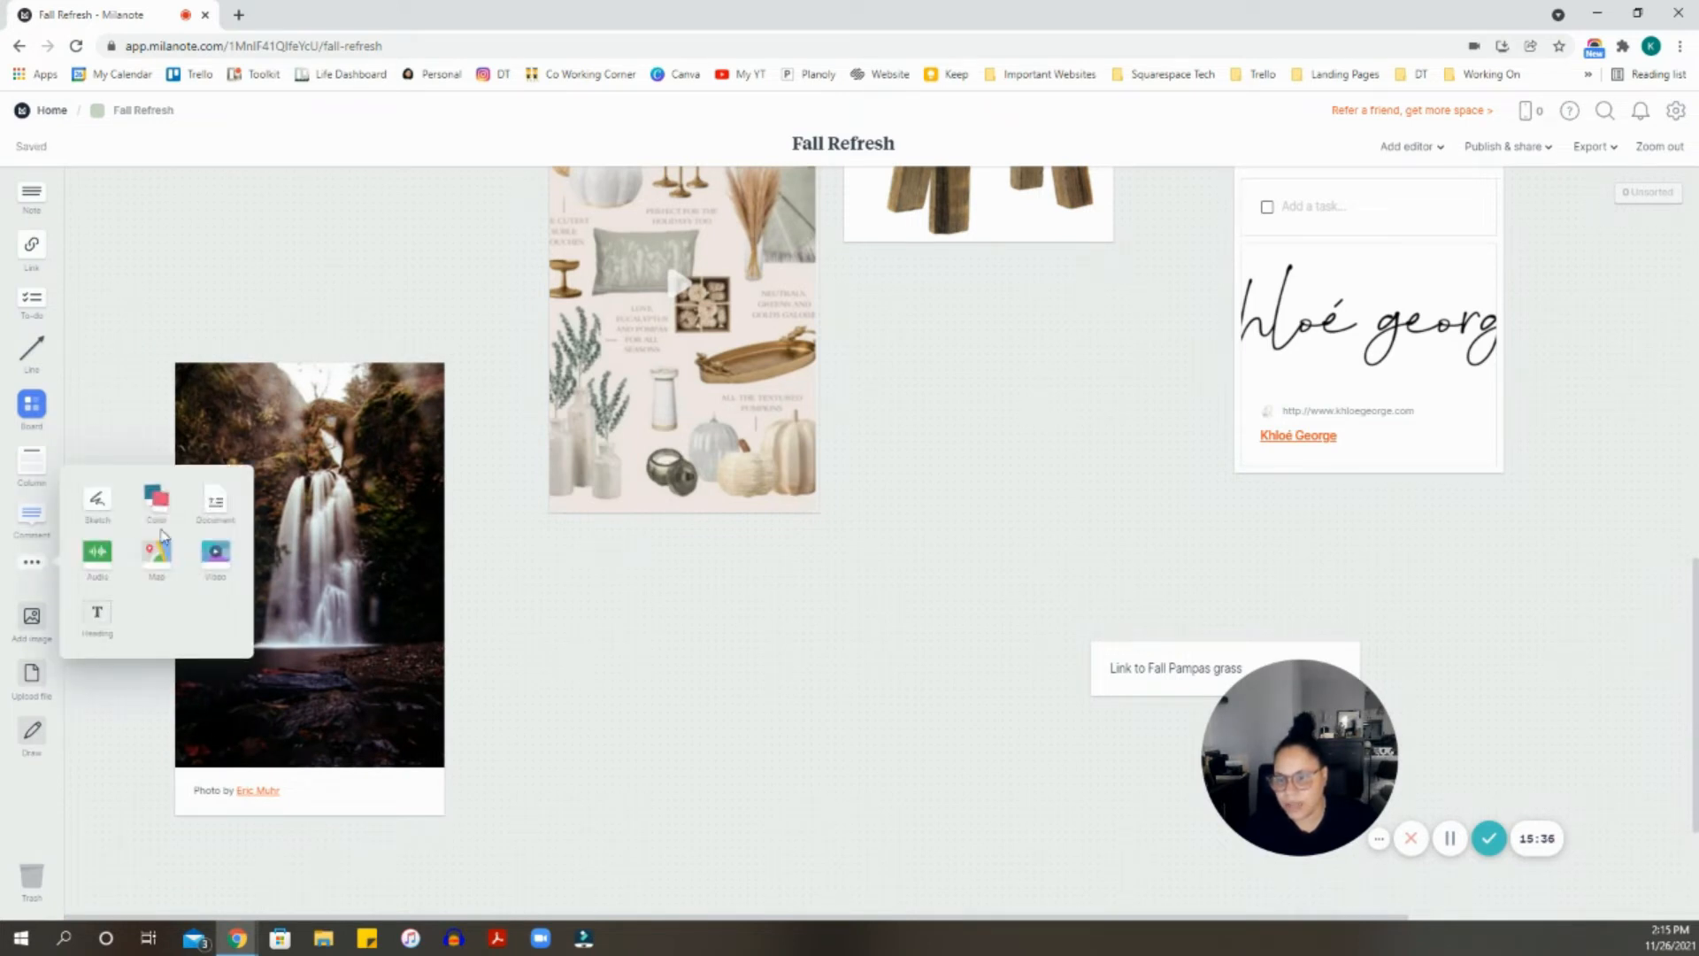
drag(162, 534, 512, 610)
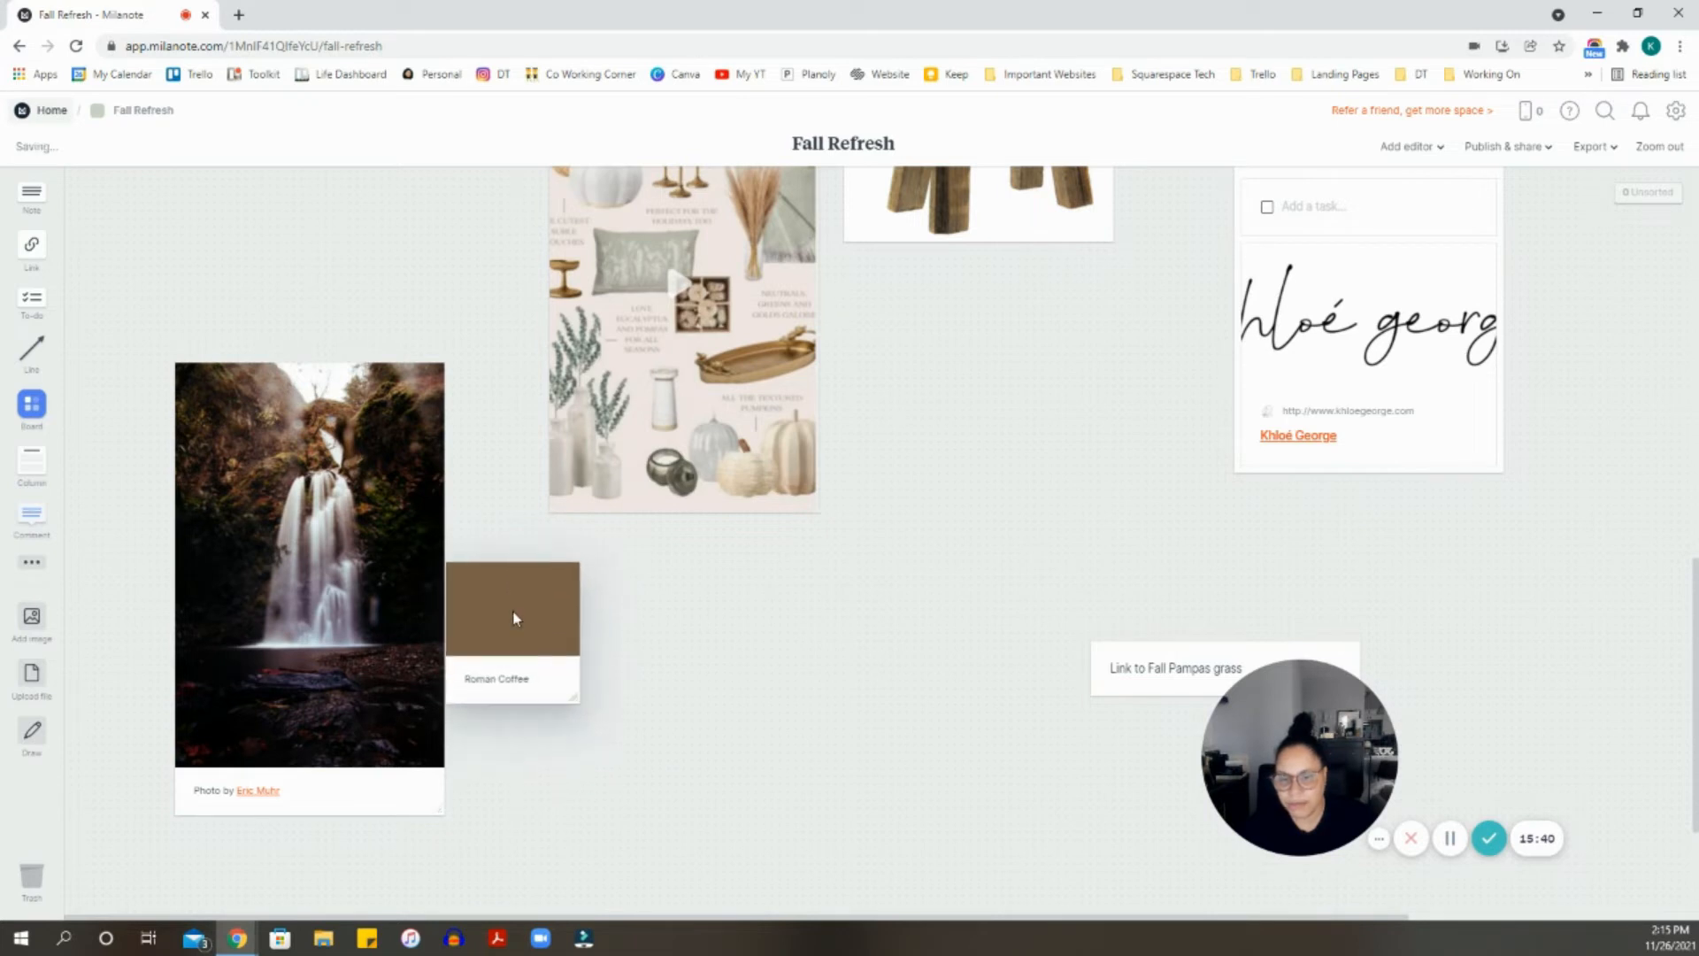
double_click(513, 610)
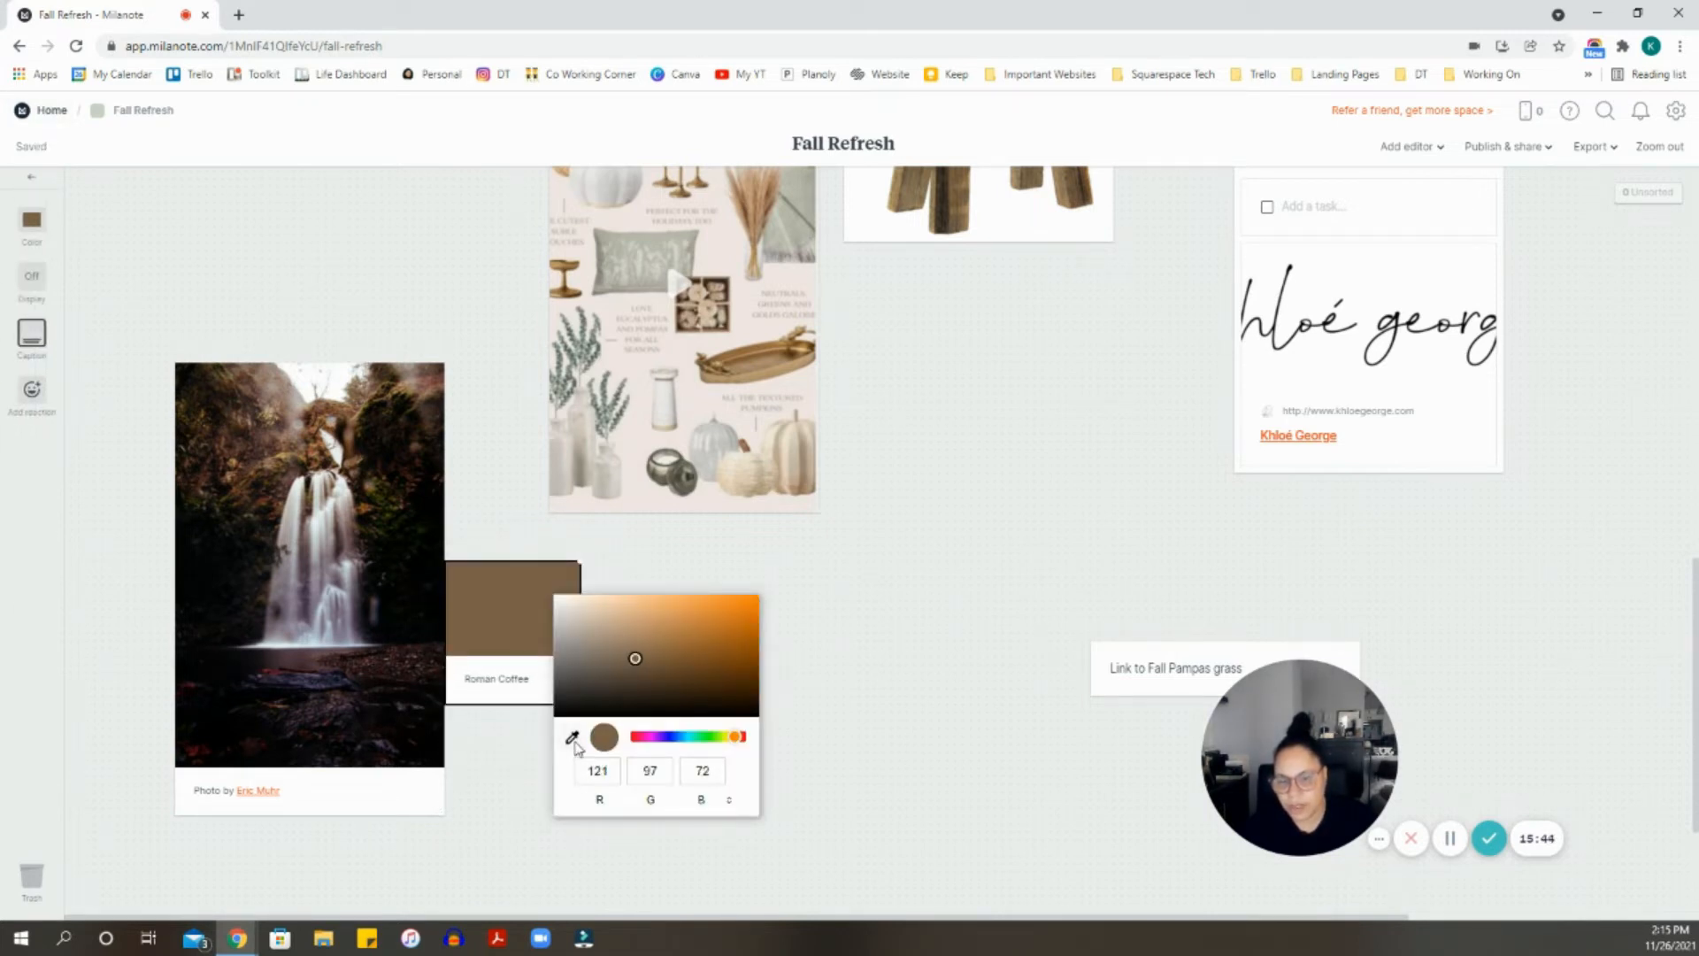
click(573, 739)
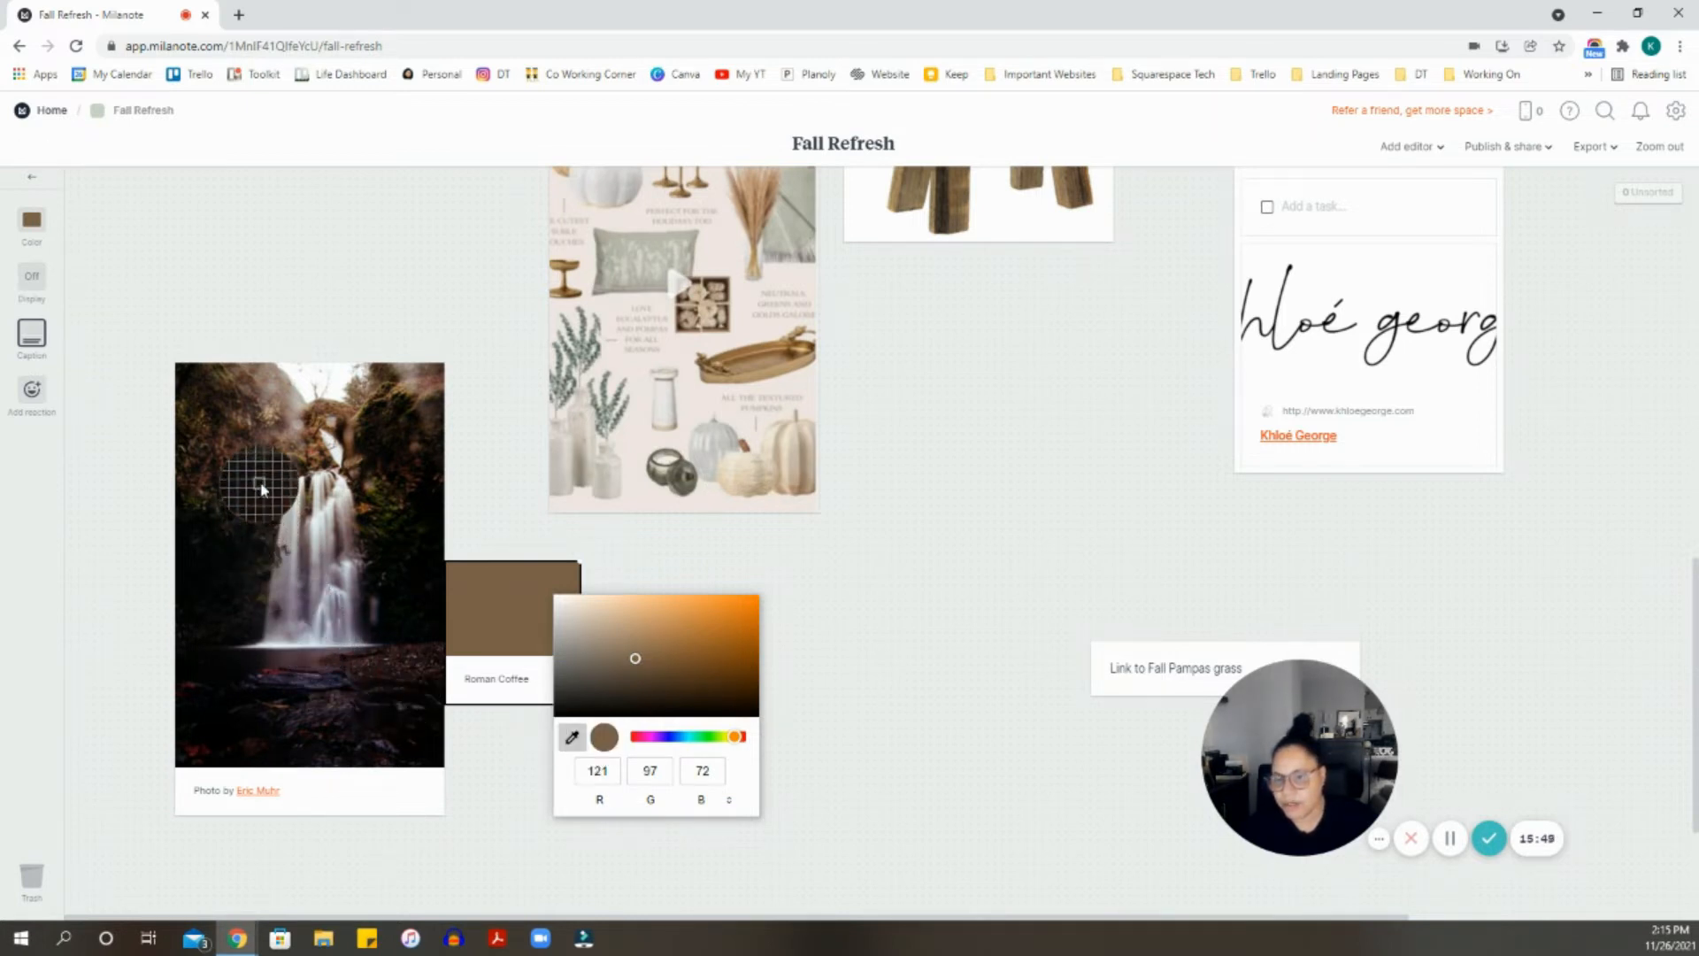
click(282, 470)
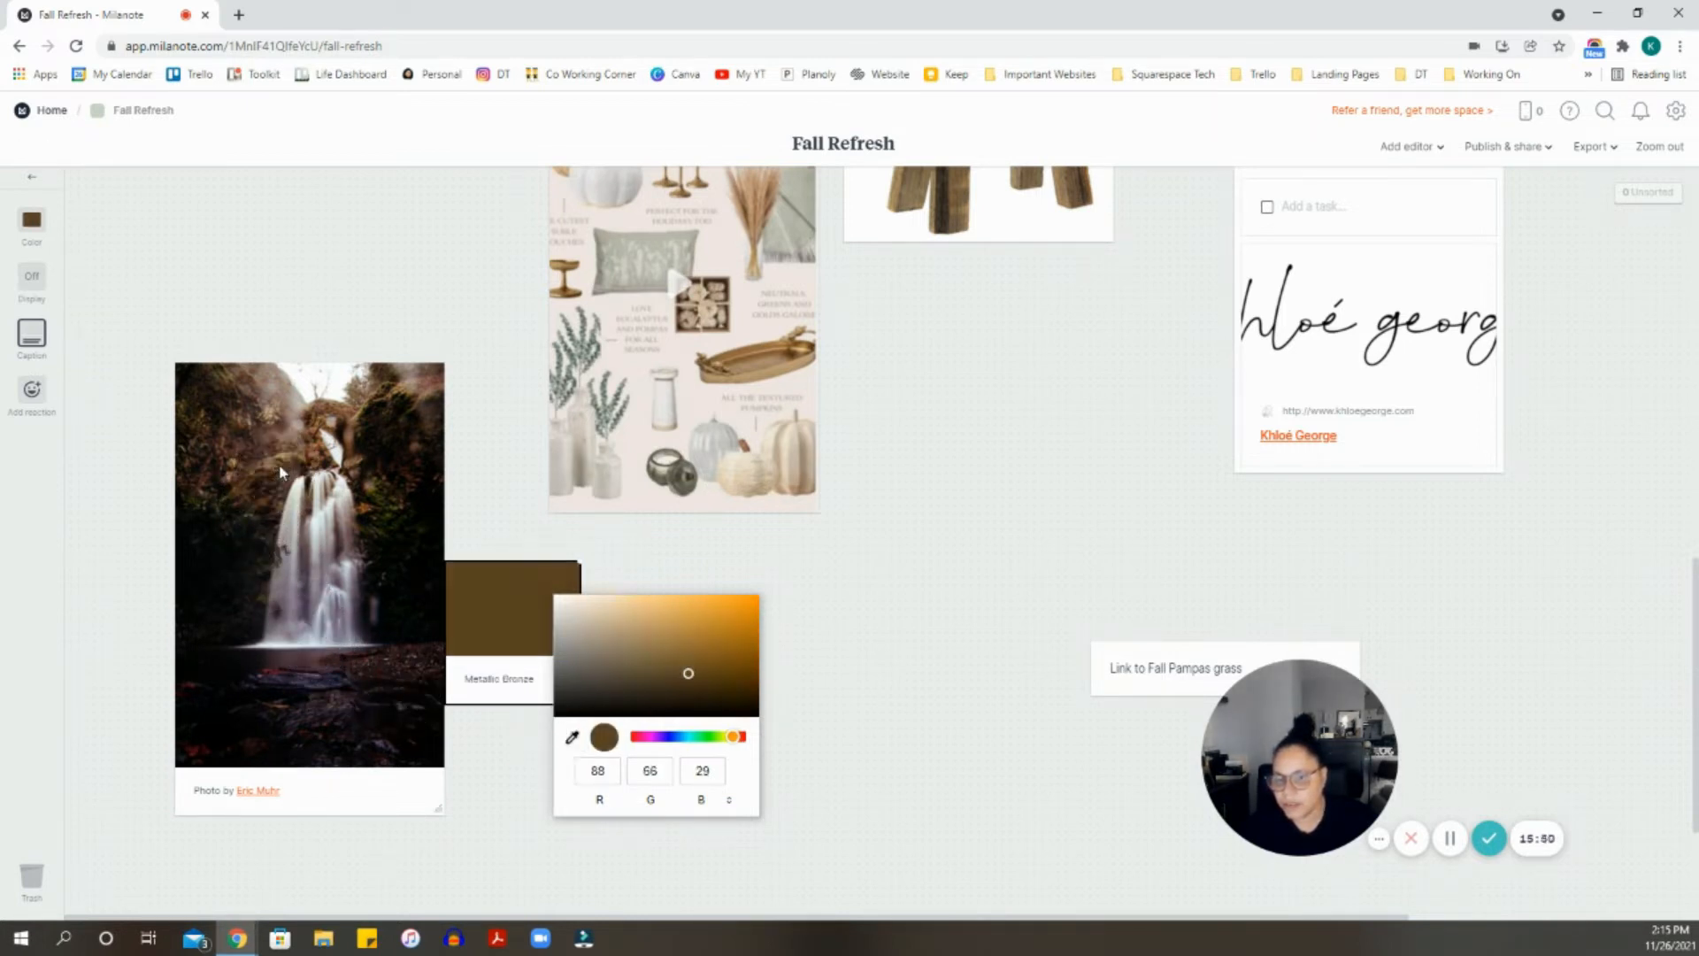
click(476, 497)
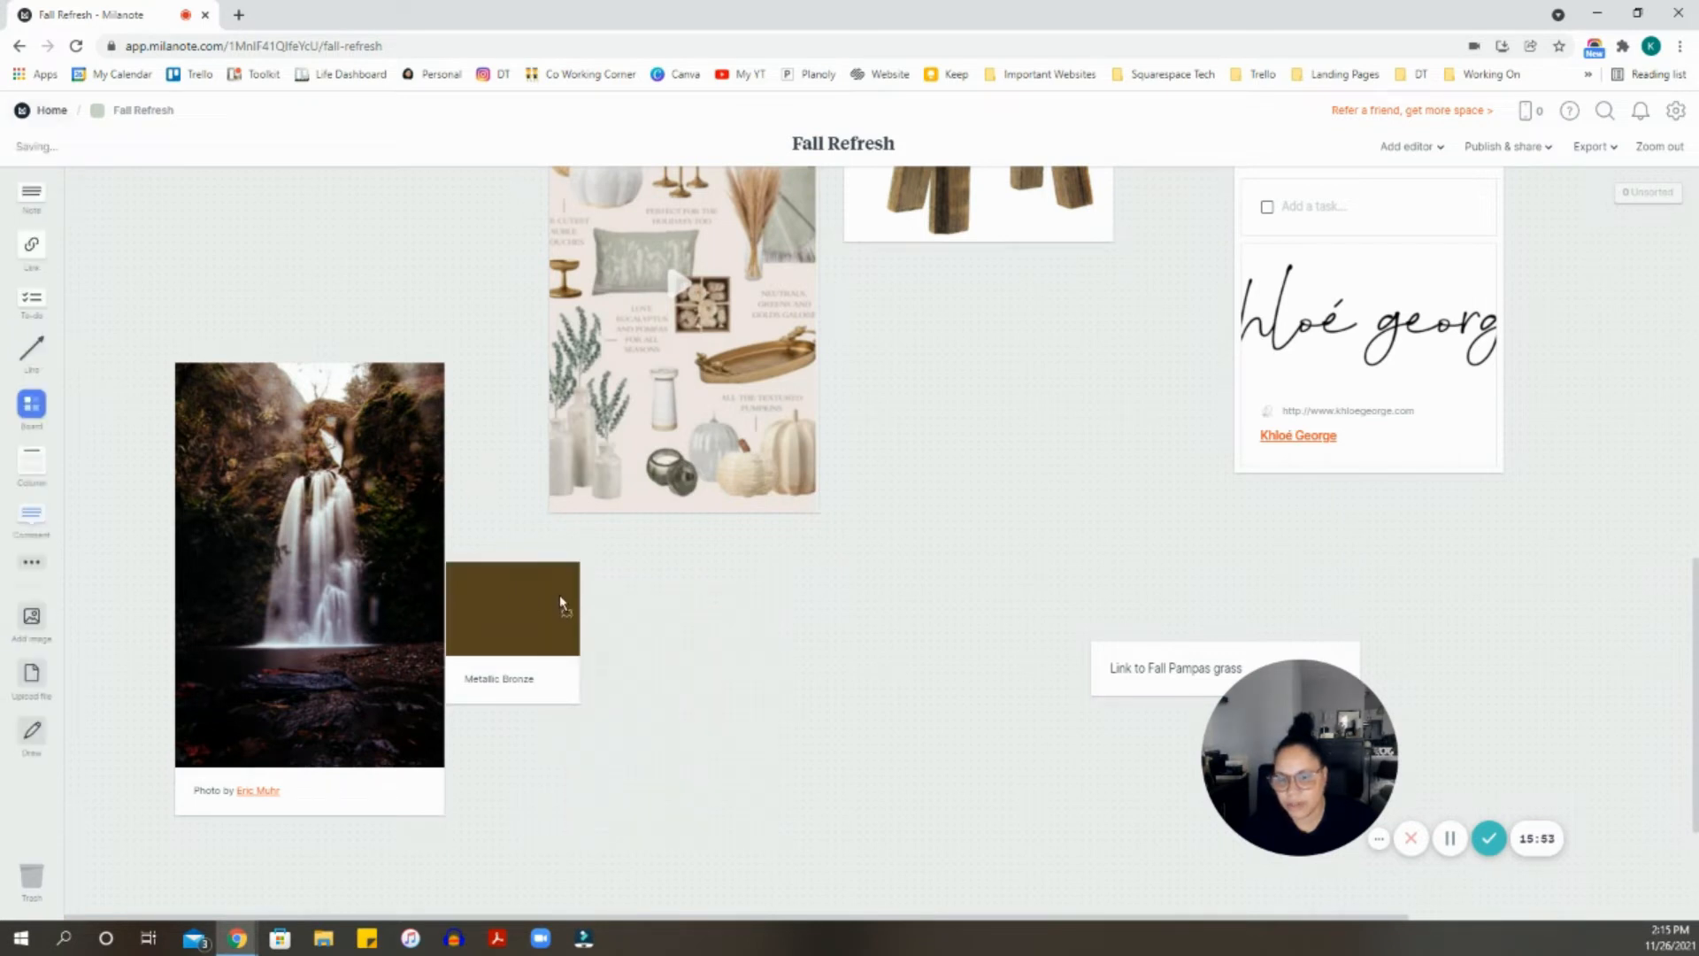
click(31, 566)
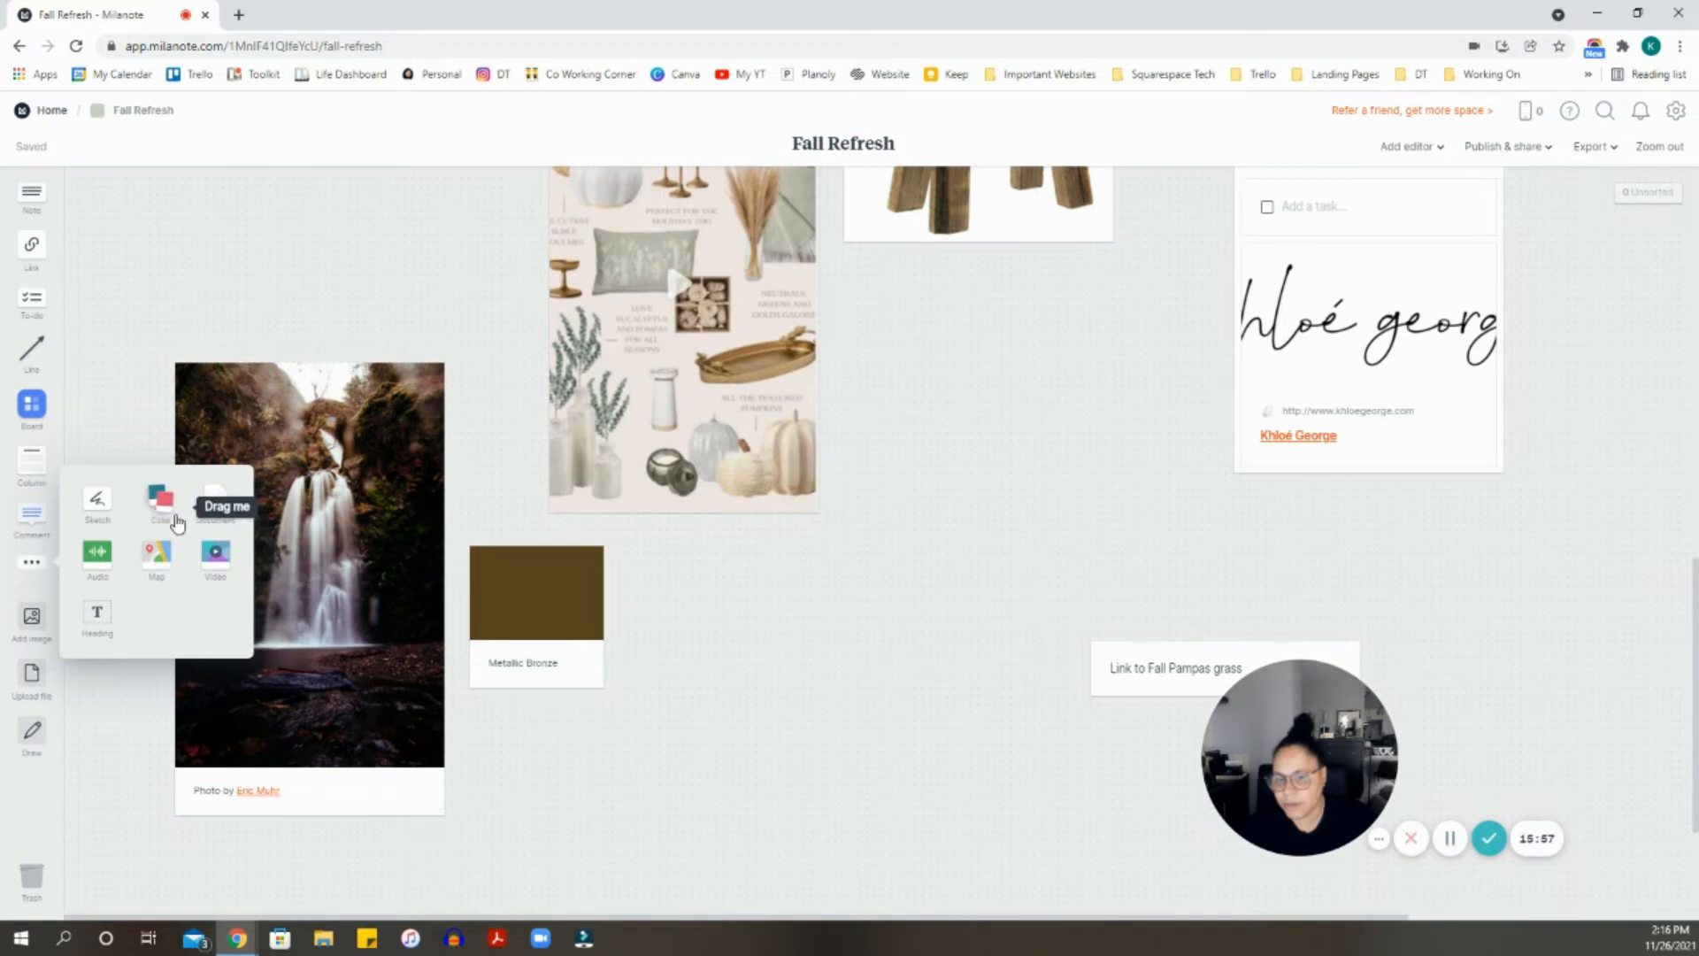
drag(157, 500, 595, 628)
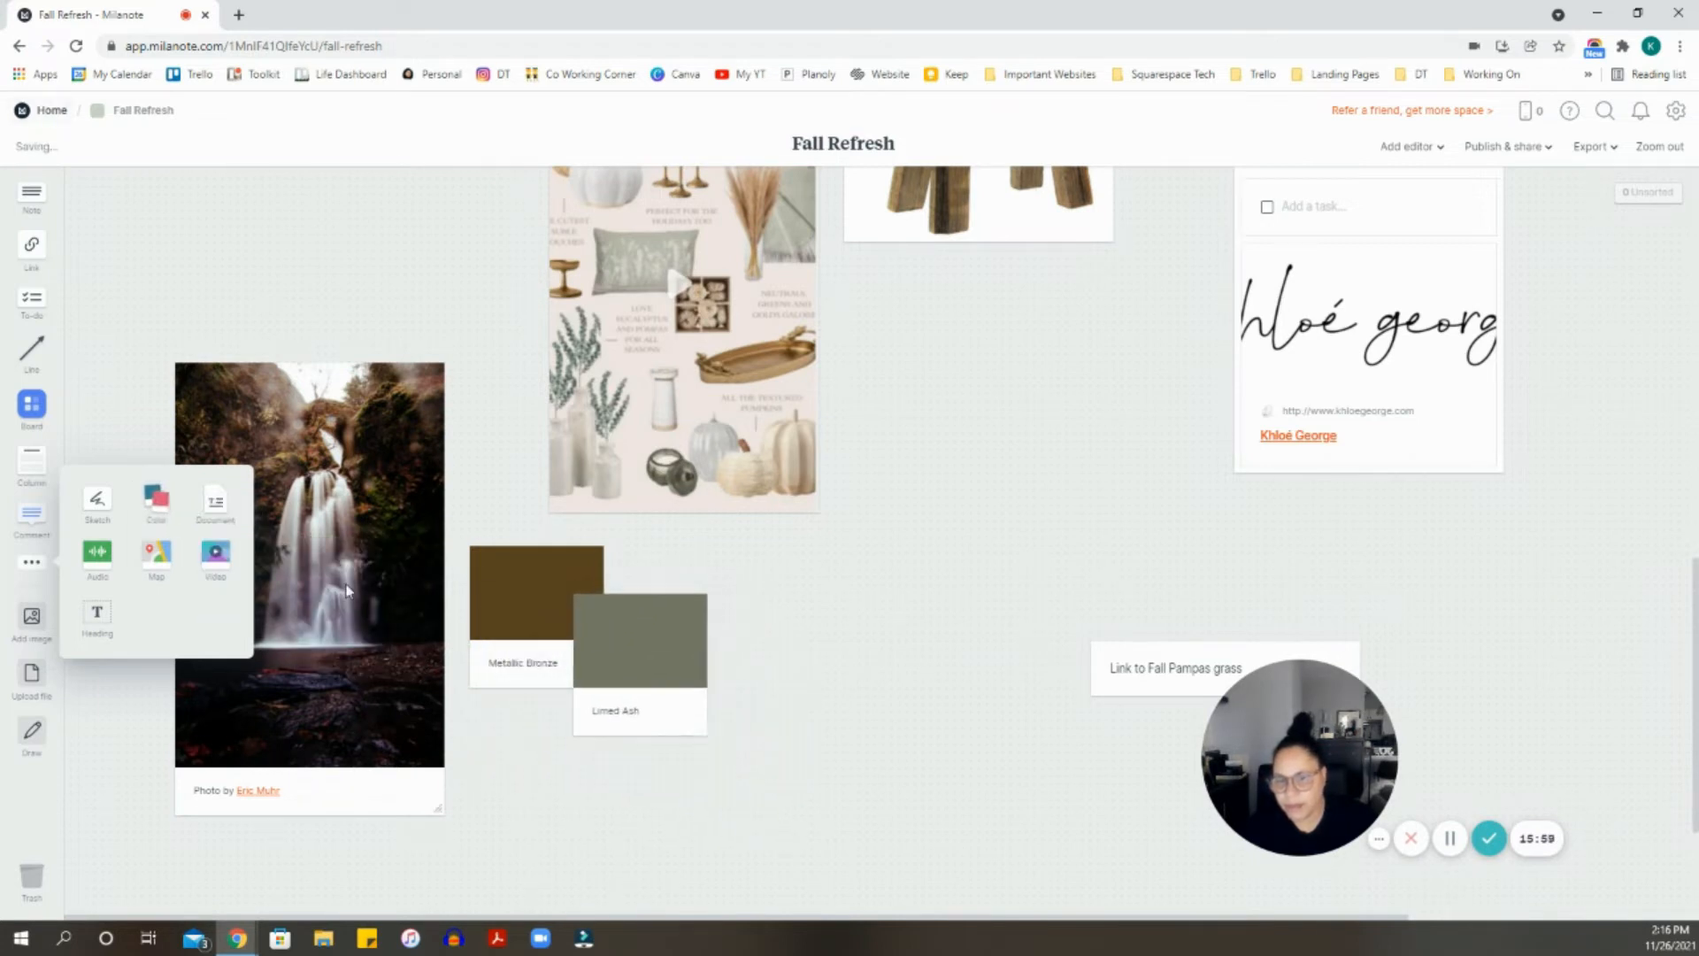
click(613, 665)
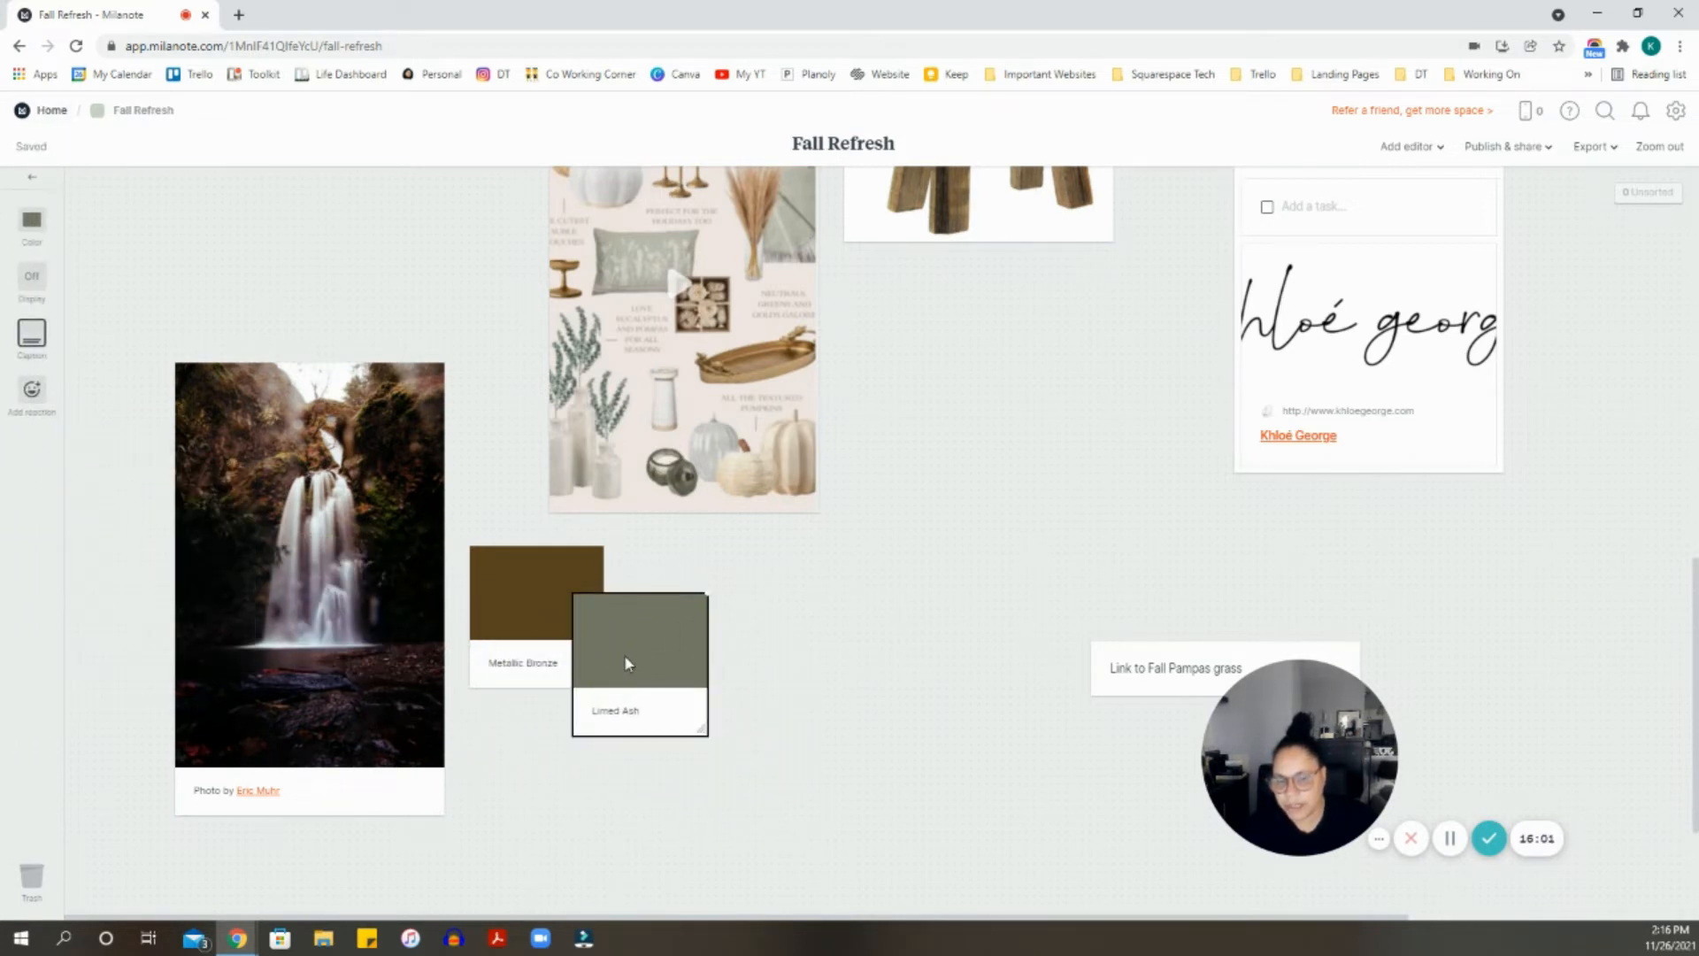
click(624, 655)
click(699, 769)
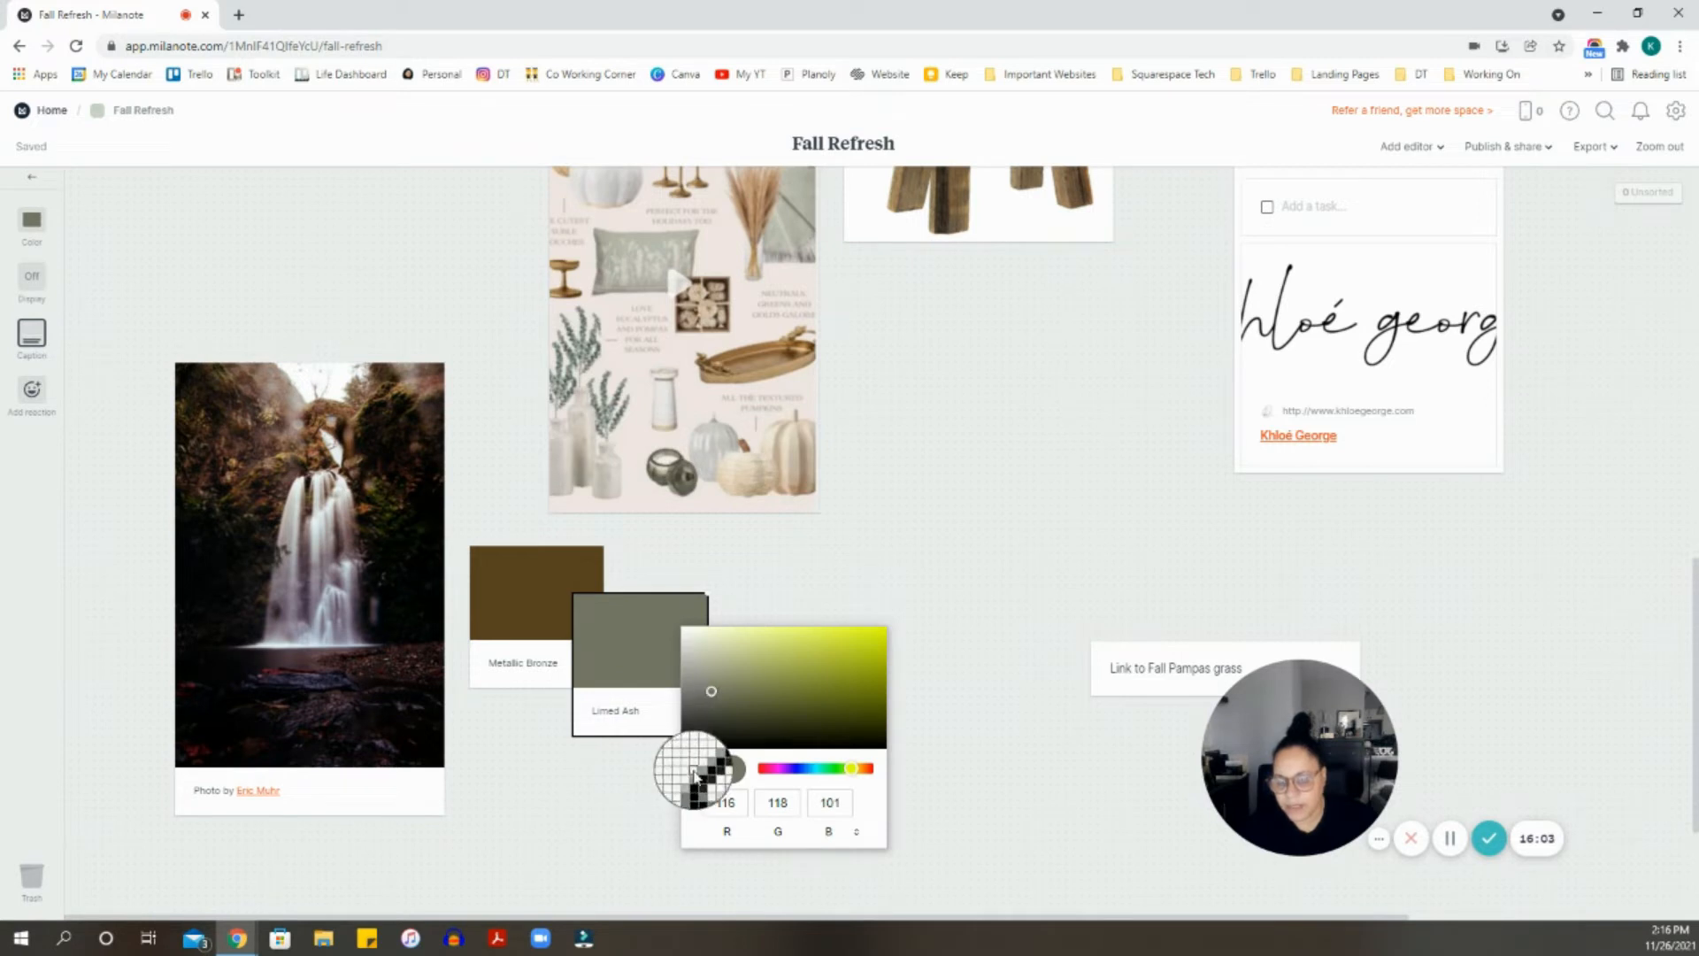
click(296, 662)
click(725, 577)
drag(636, 635, 692, 588)
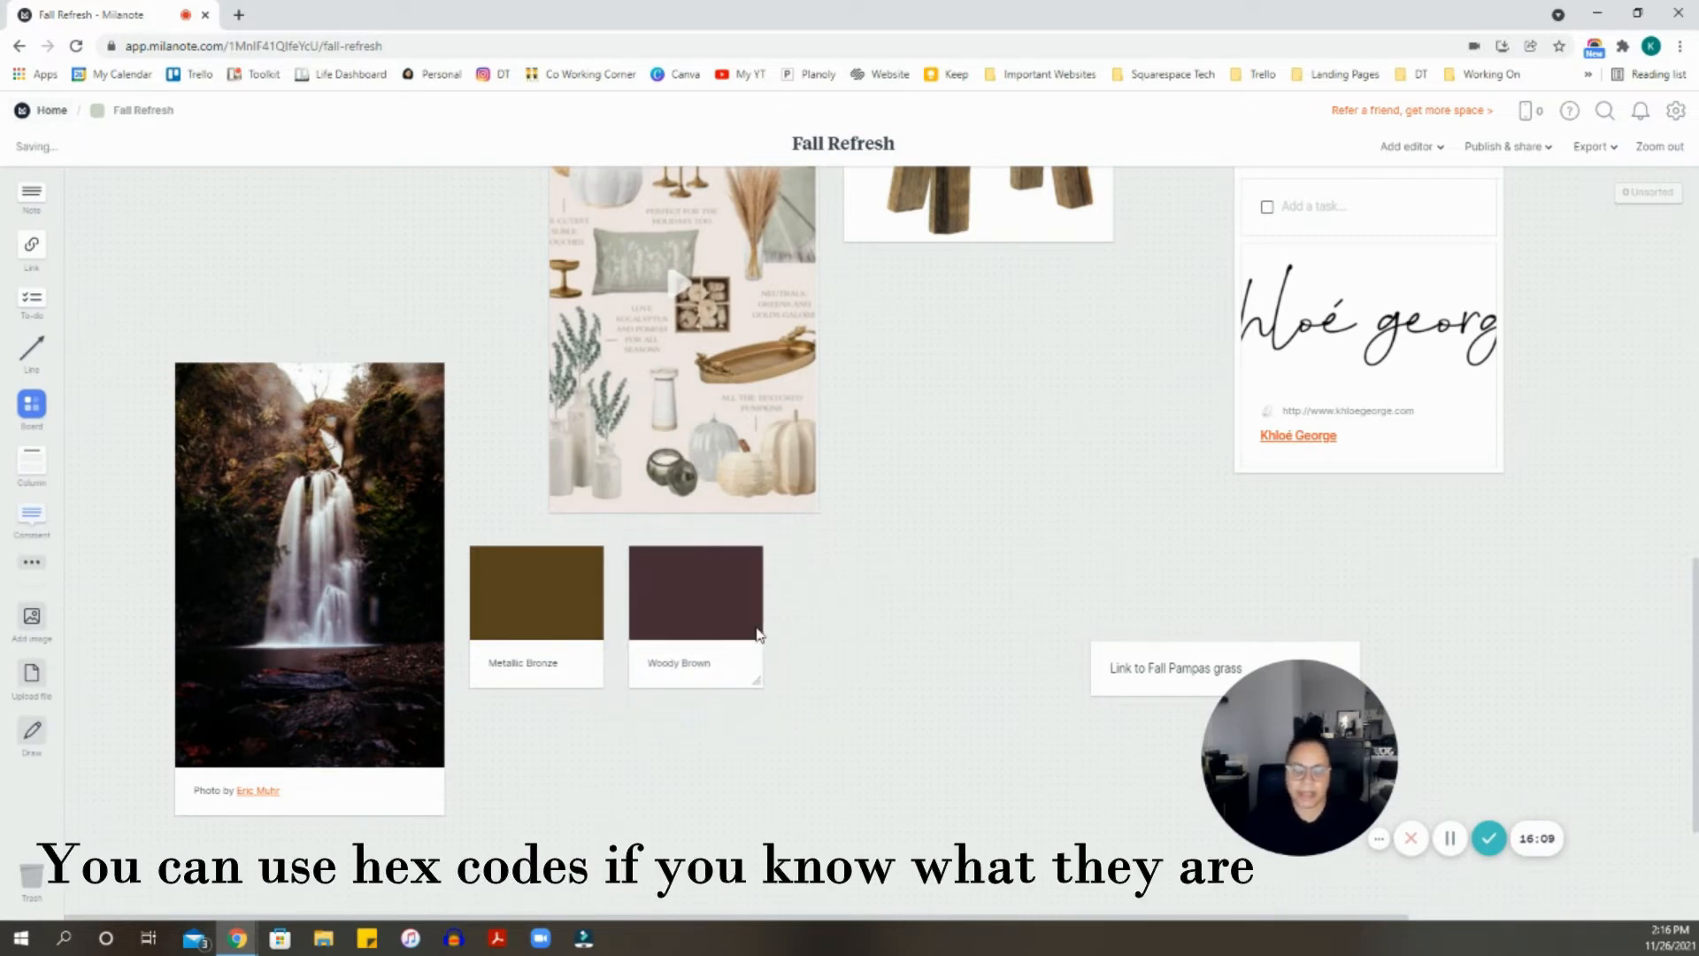
scroll(758, 633, up, 10)
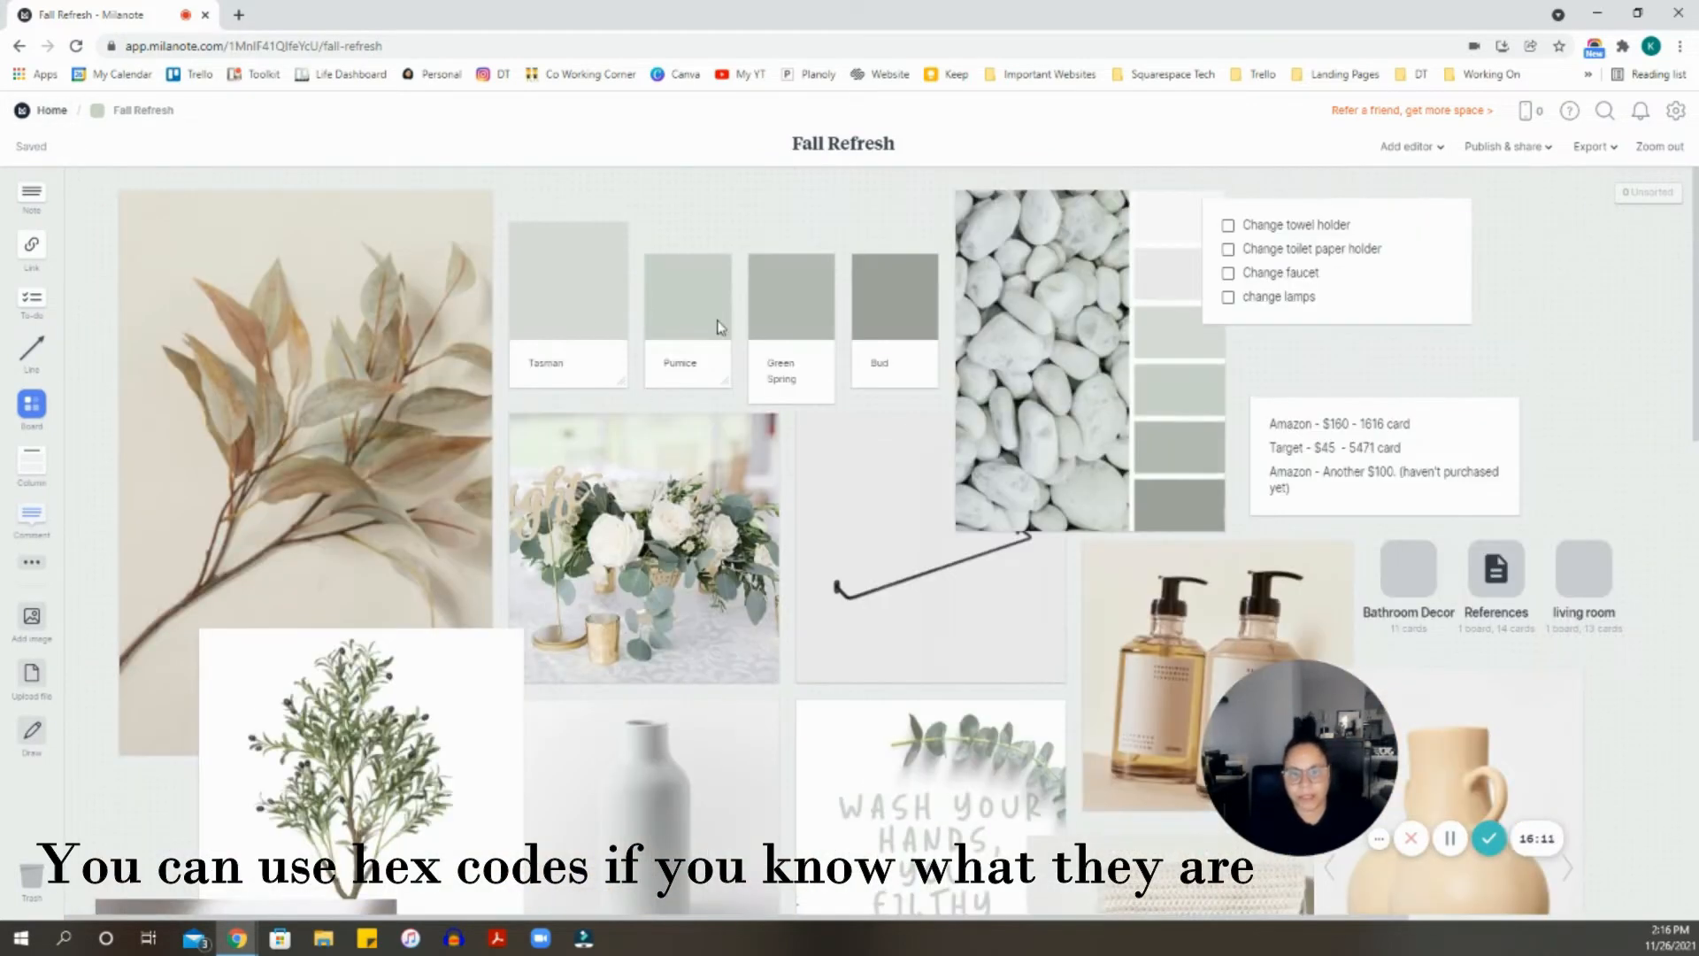
scroll(745, 312, down, 3)
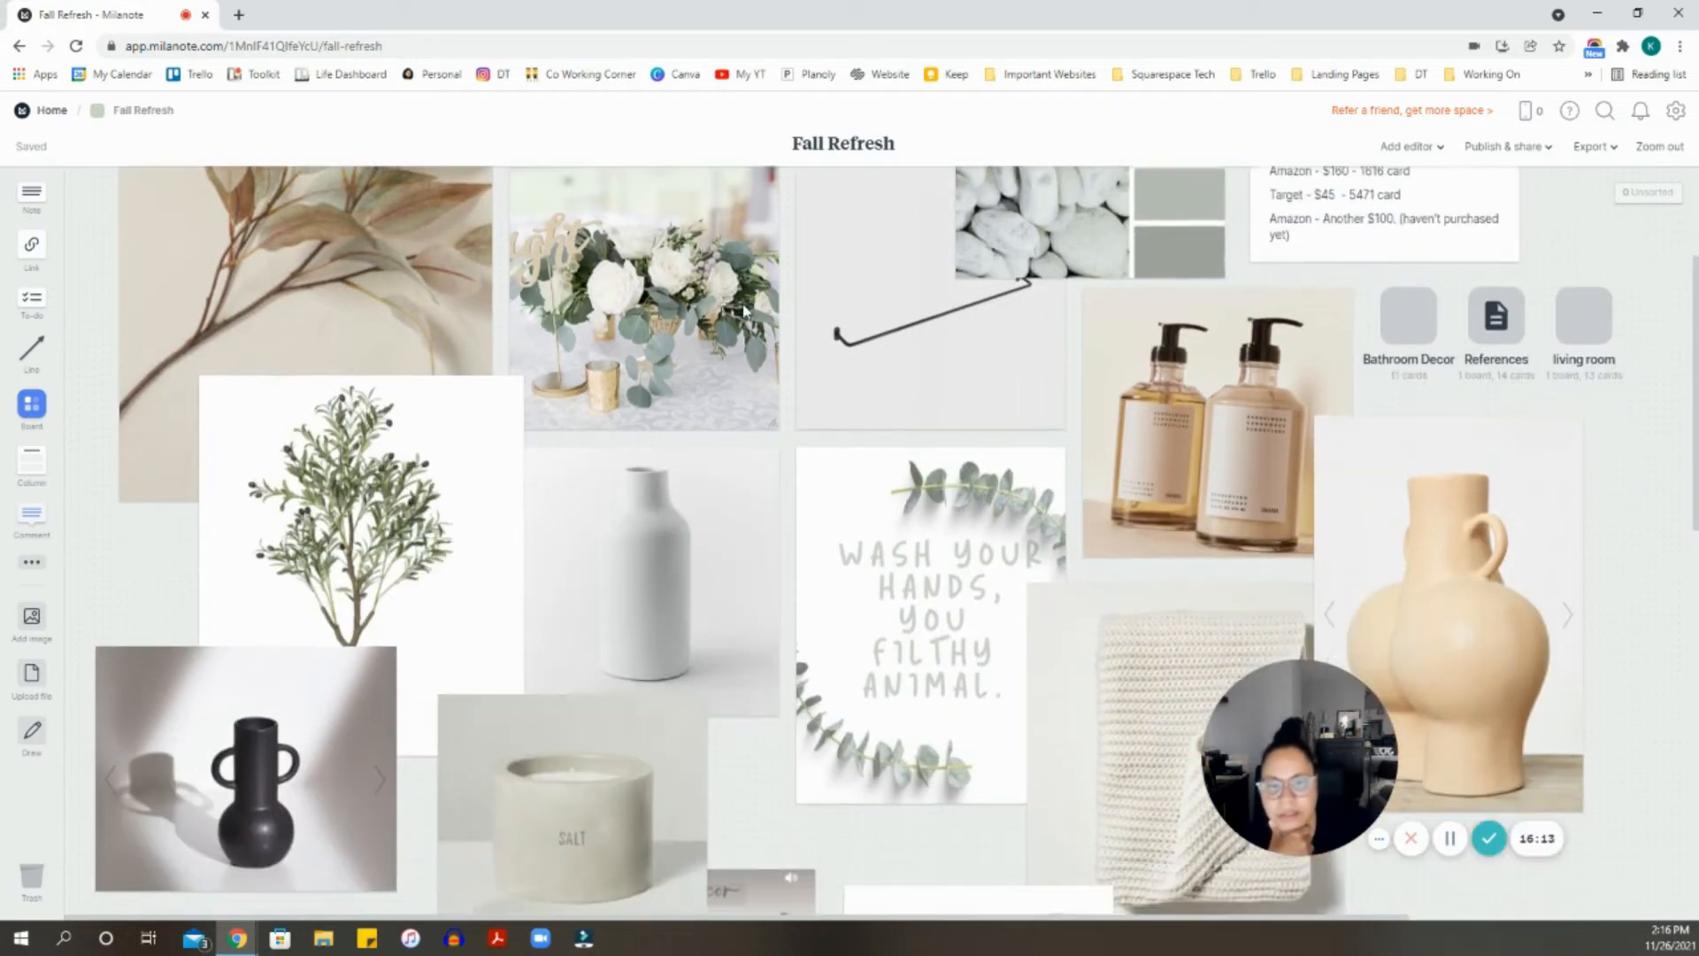
scroll(745, 312, down, 7)
- Place a new sketch card on the board, enlarge and reposition it, and open it for drawing
click(35, 564)
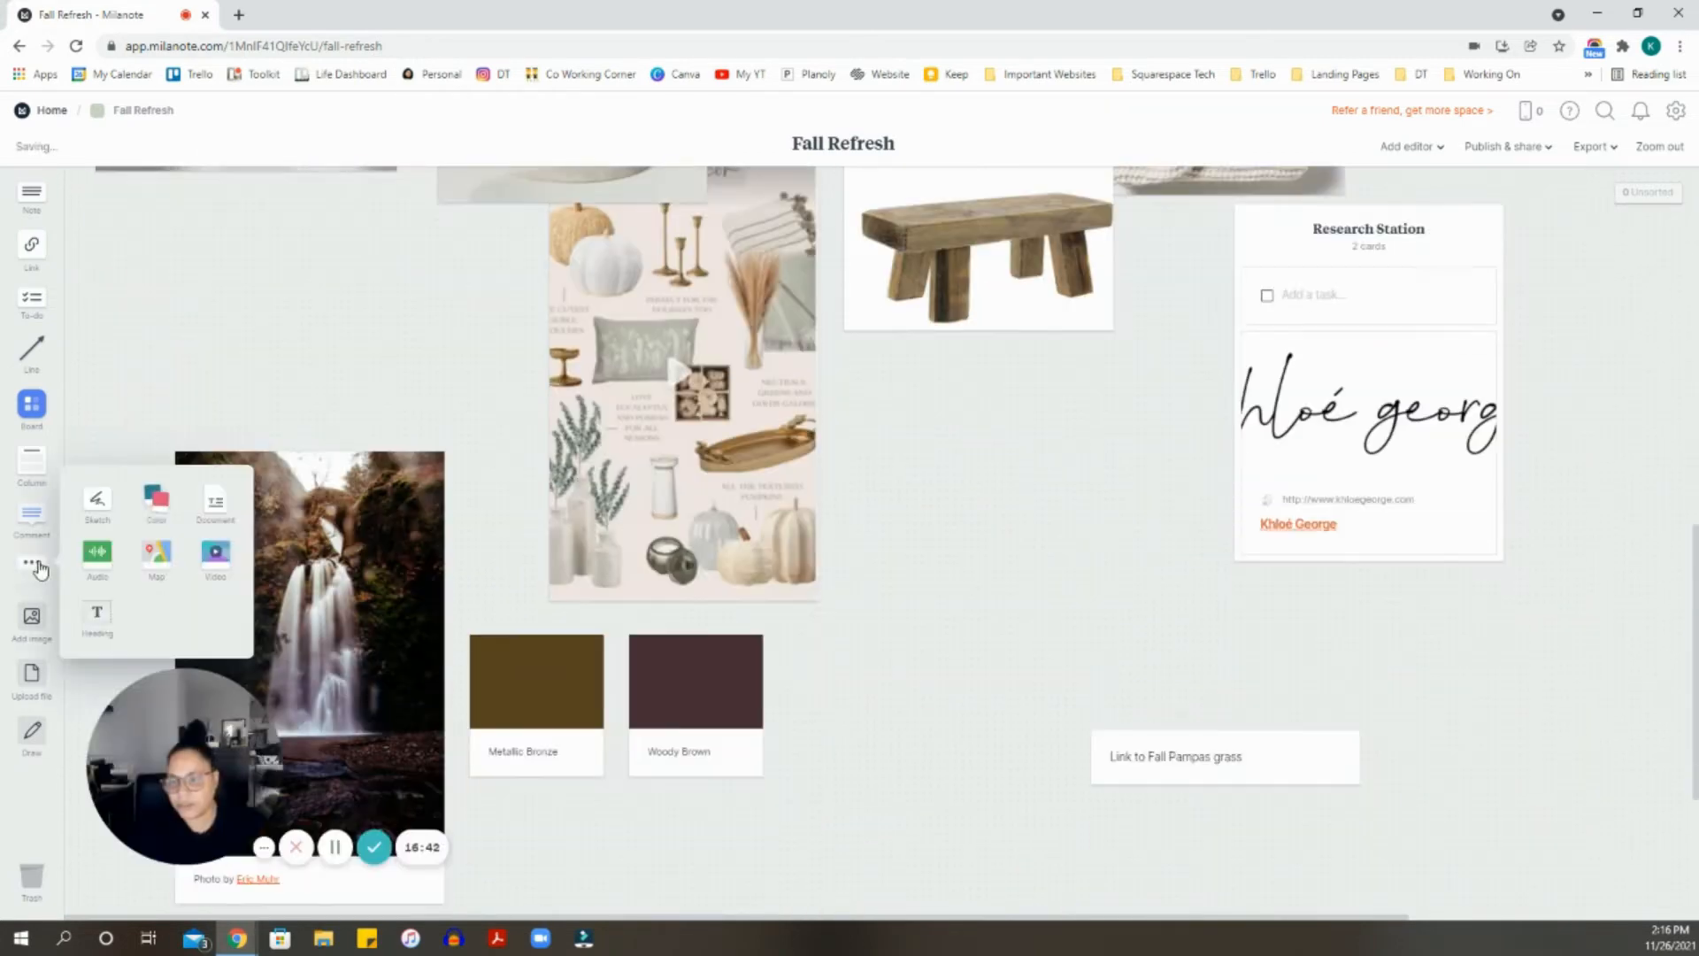
mouse_move(98, 499)
mouse_down()
mouse_move(841, 576)
mouse_move(855, 425)
mouse_up()
mouse_move(1081, 539)
mouse_down()
mouse_move(1153, 614)
mouse_move(1376, 757)
mouse_up()
drag(1130, 573, 1067, 534)
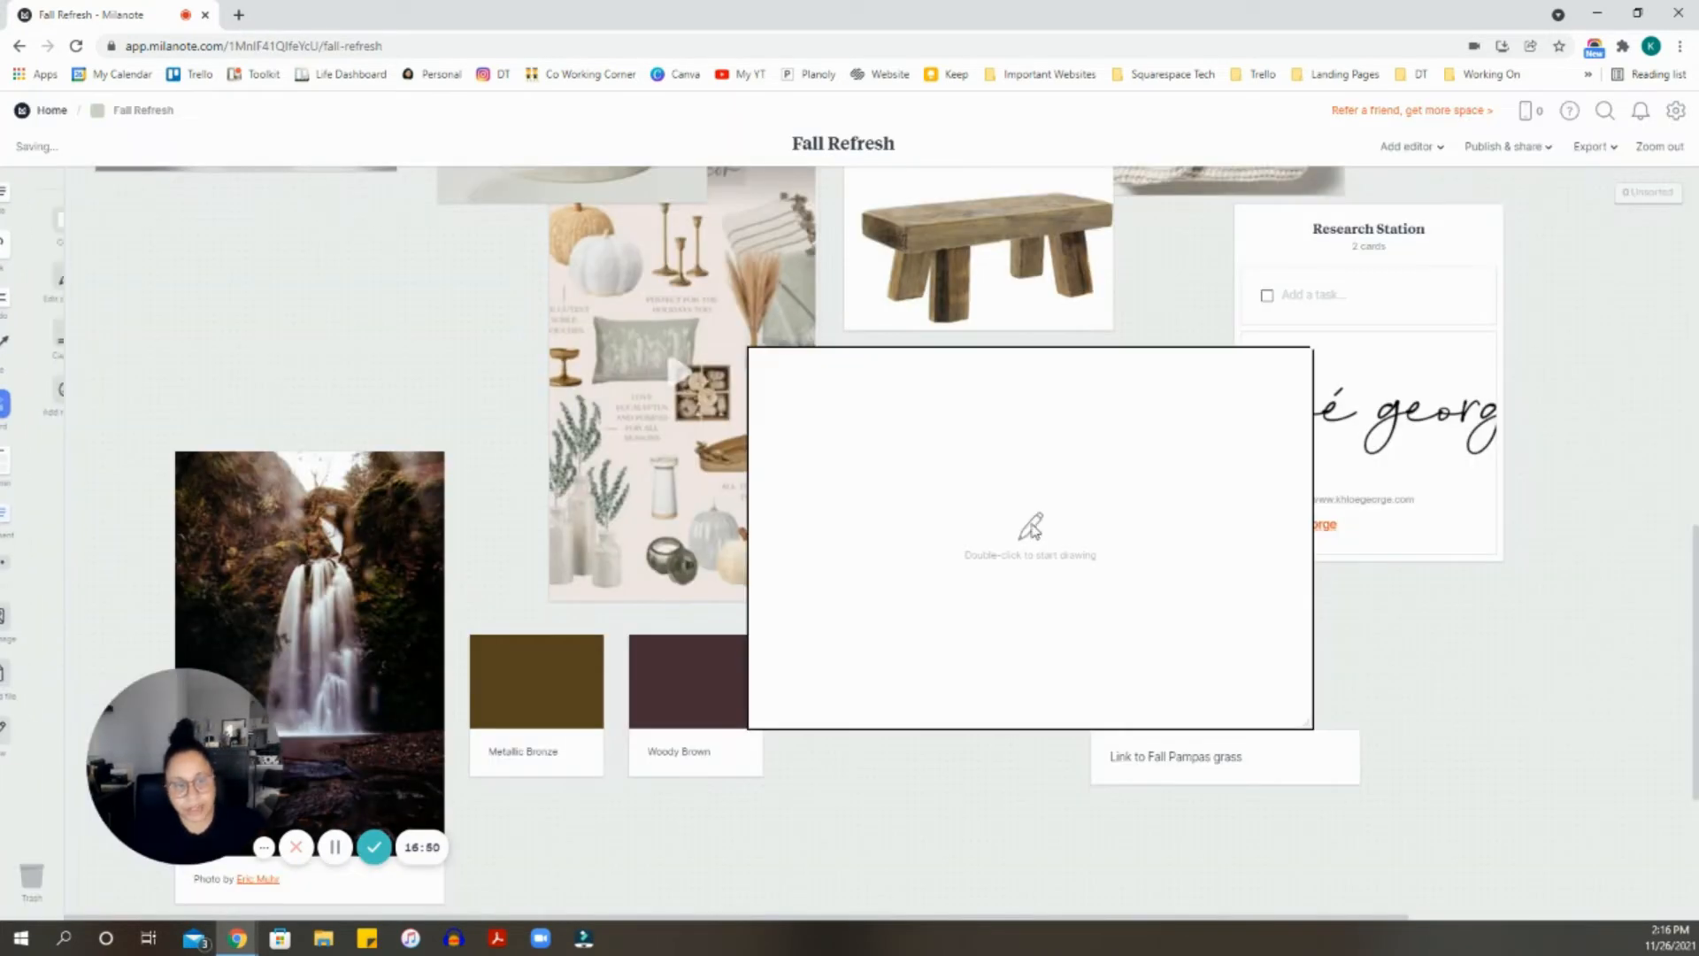
double_click(1031, 528)
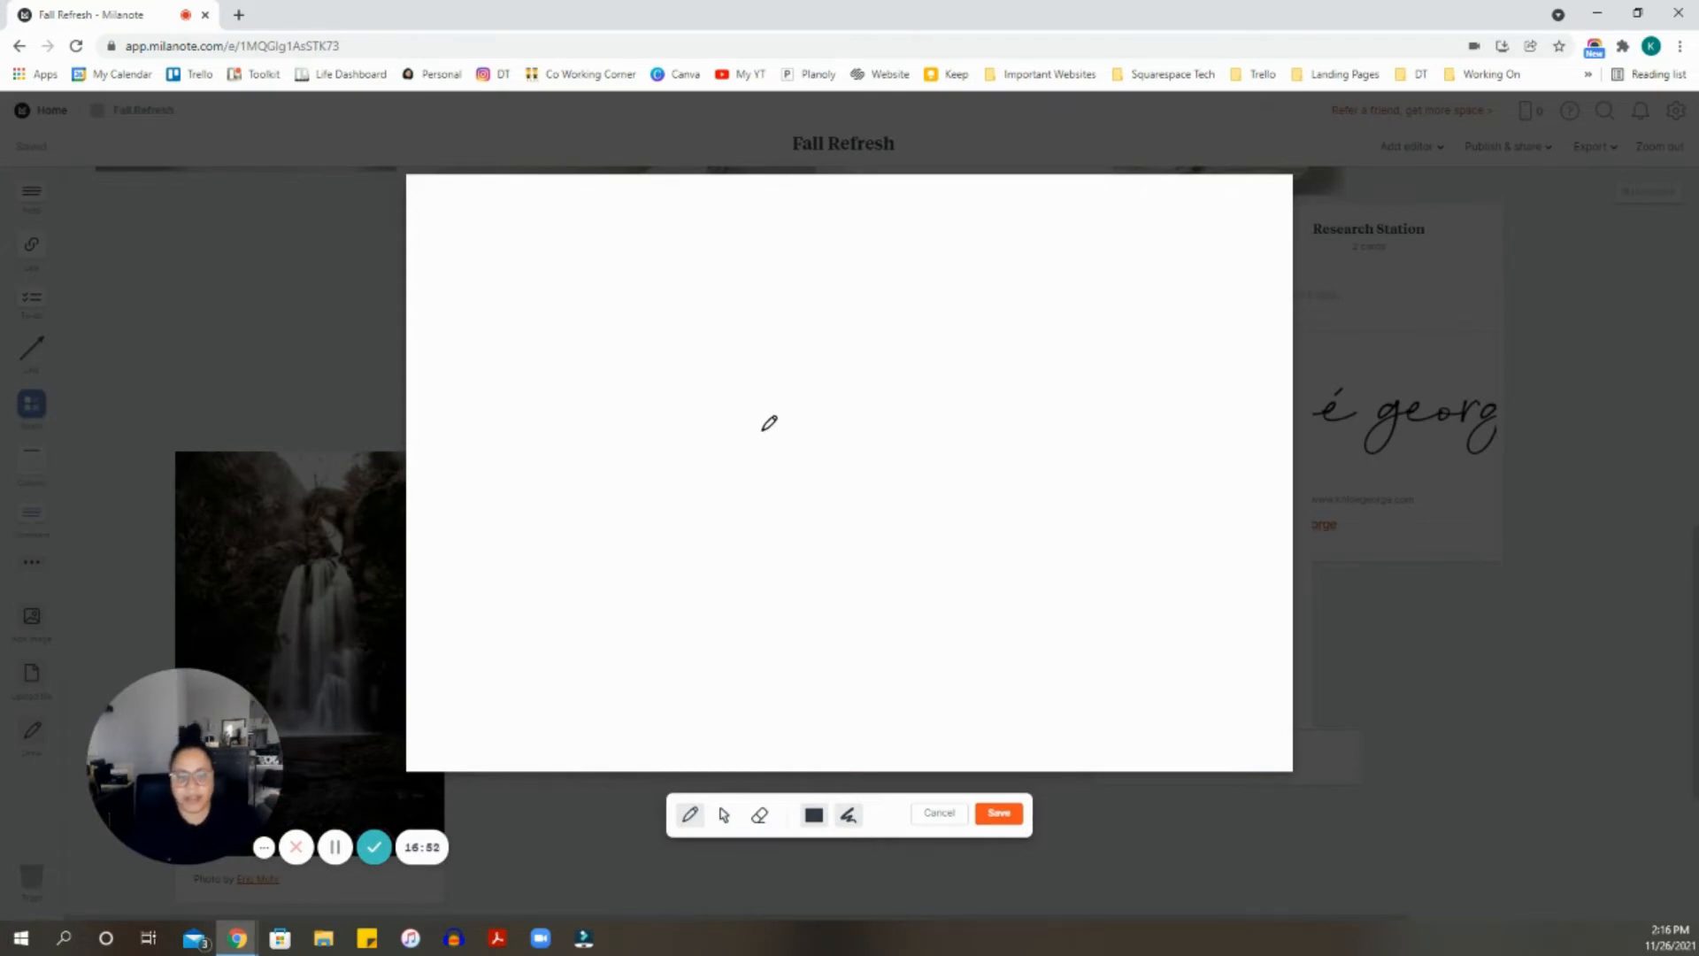
click(940, 814)
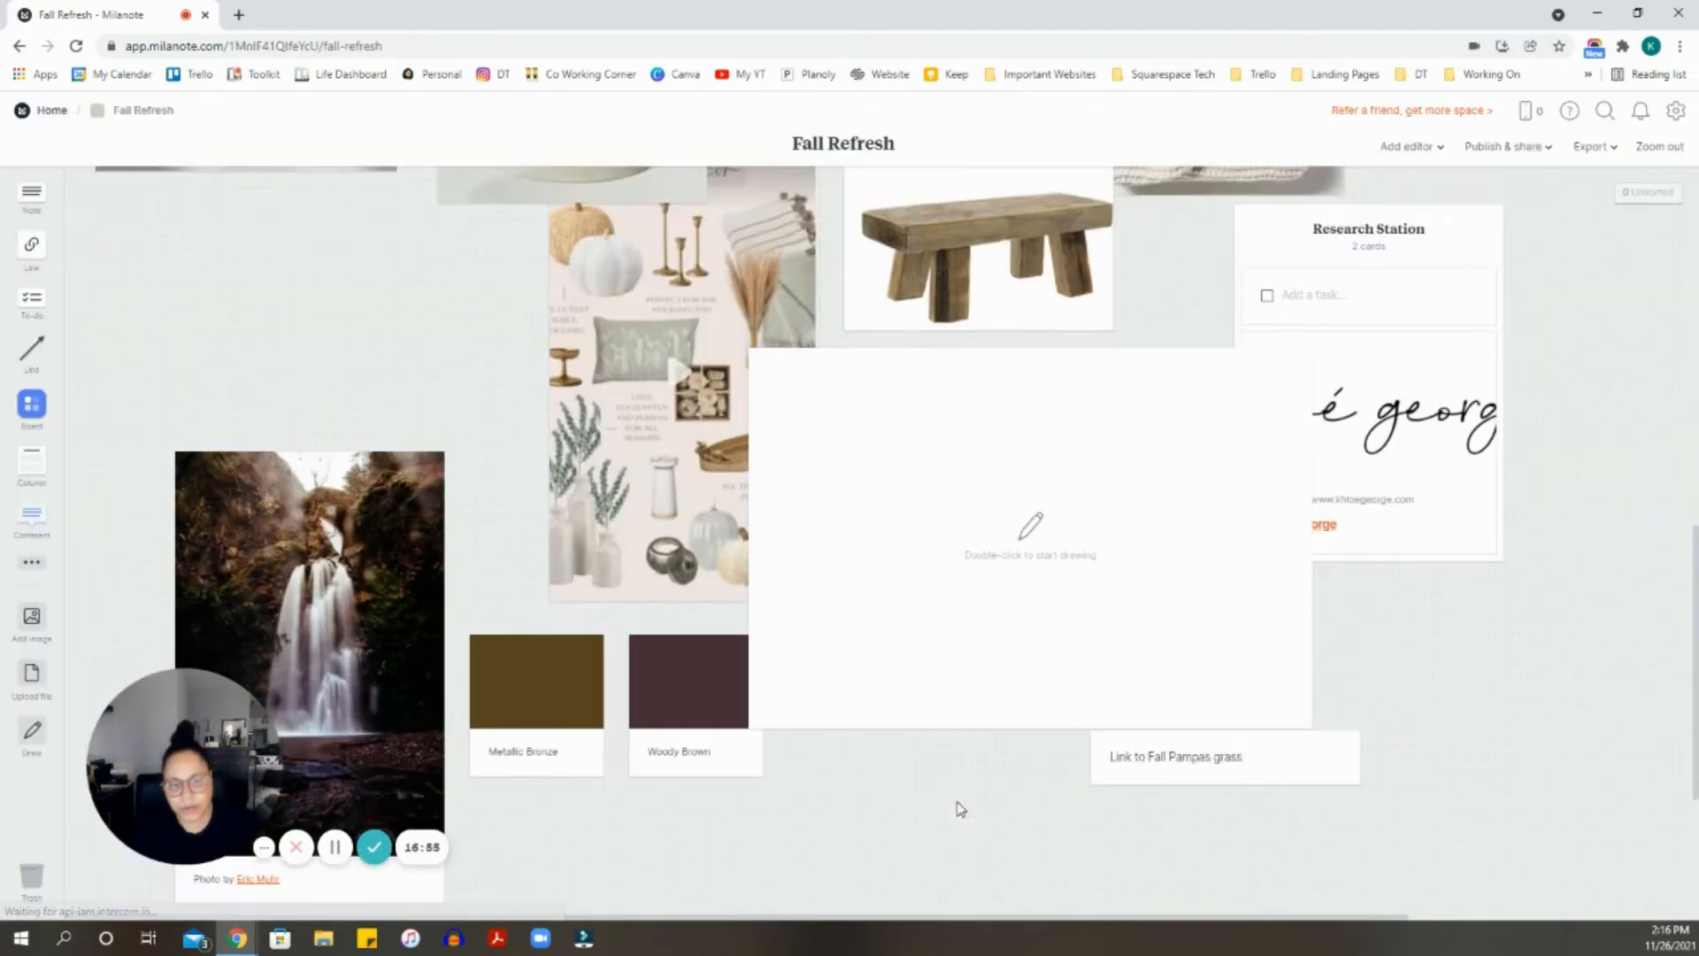
double_click(1031, 528)
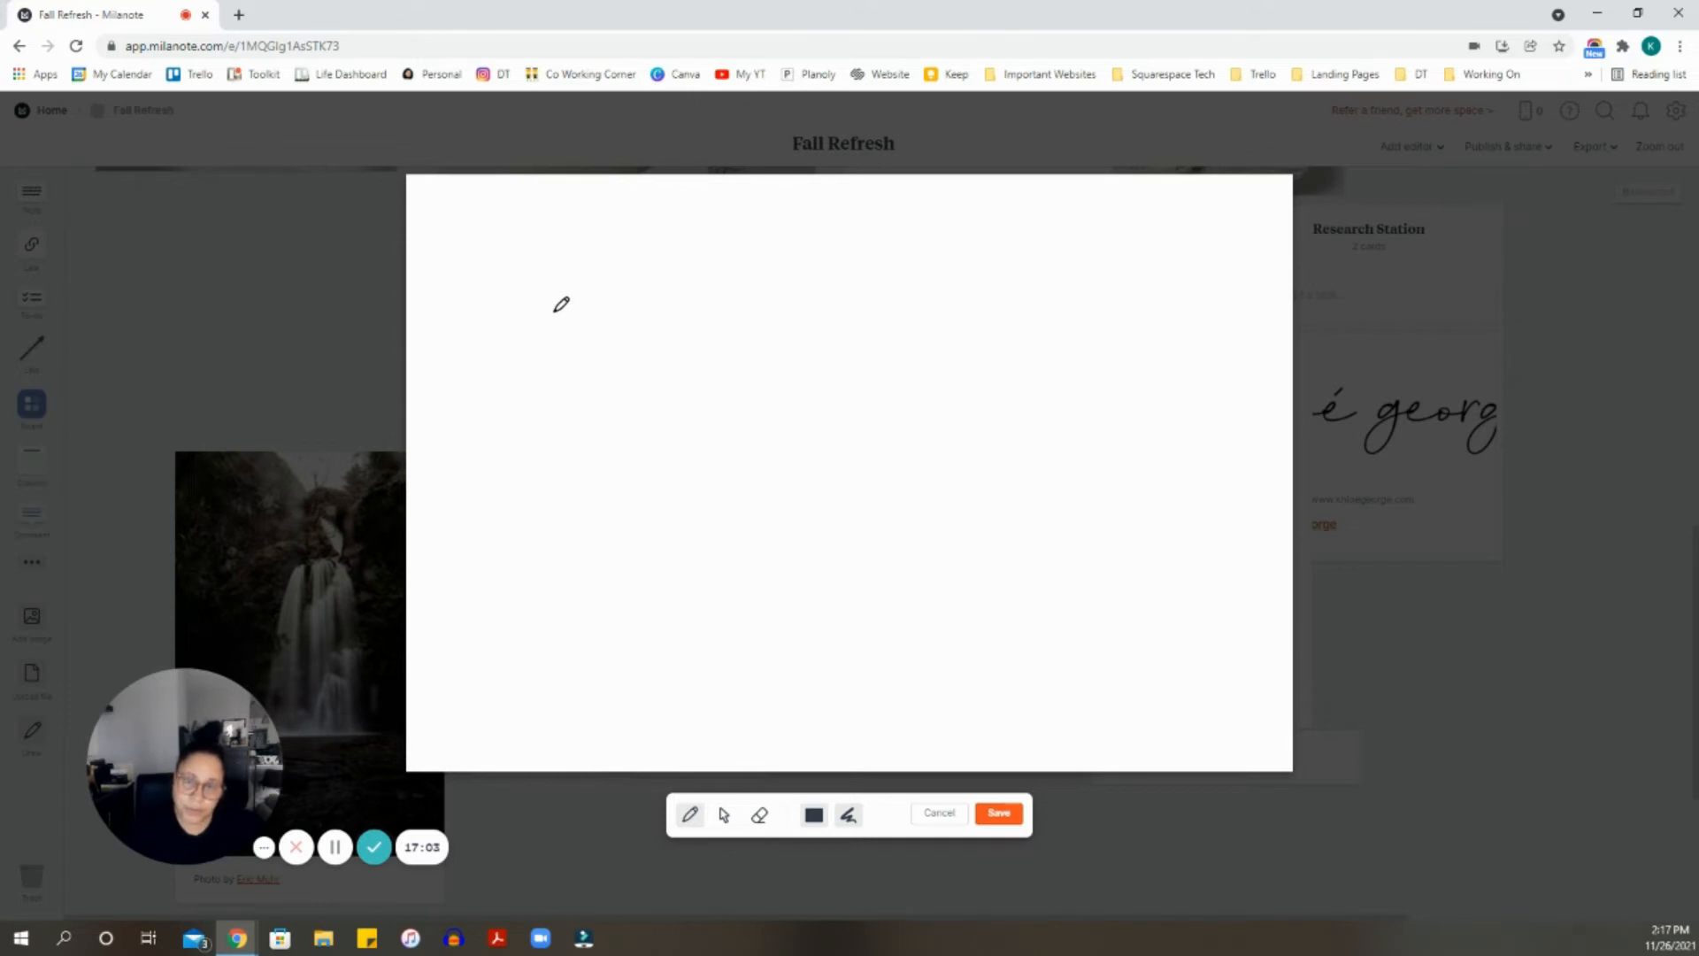
- Draw a house with a roof, walls and a cross-barred window beside a tree
mouse_move(608, 340)
mouse_down()
mouse_move(692, 234)
mouse_move(797, 344)
mouse_up()
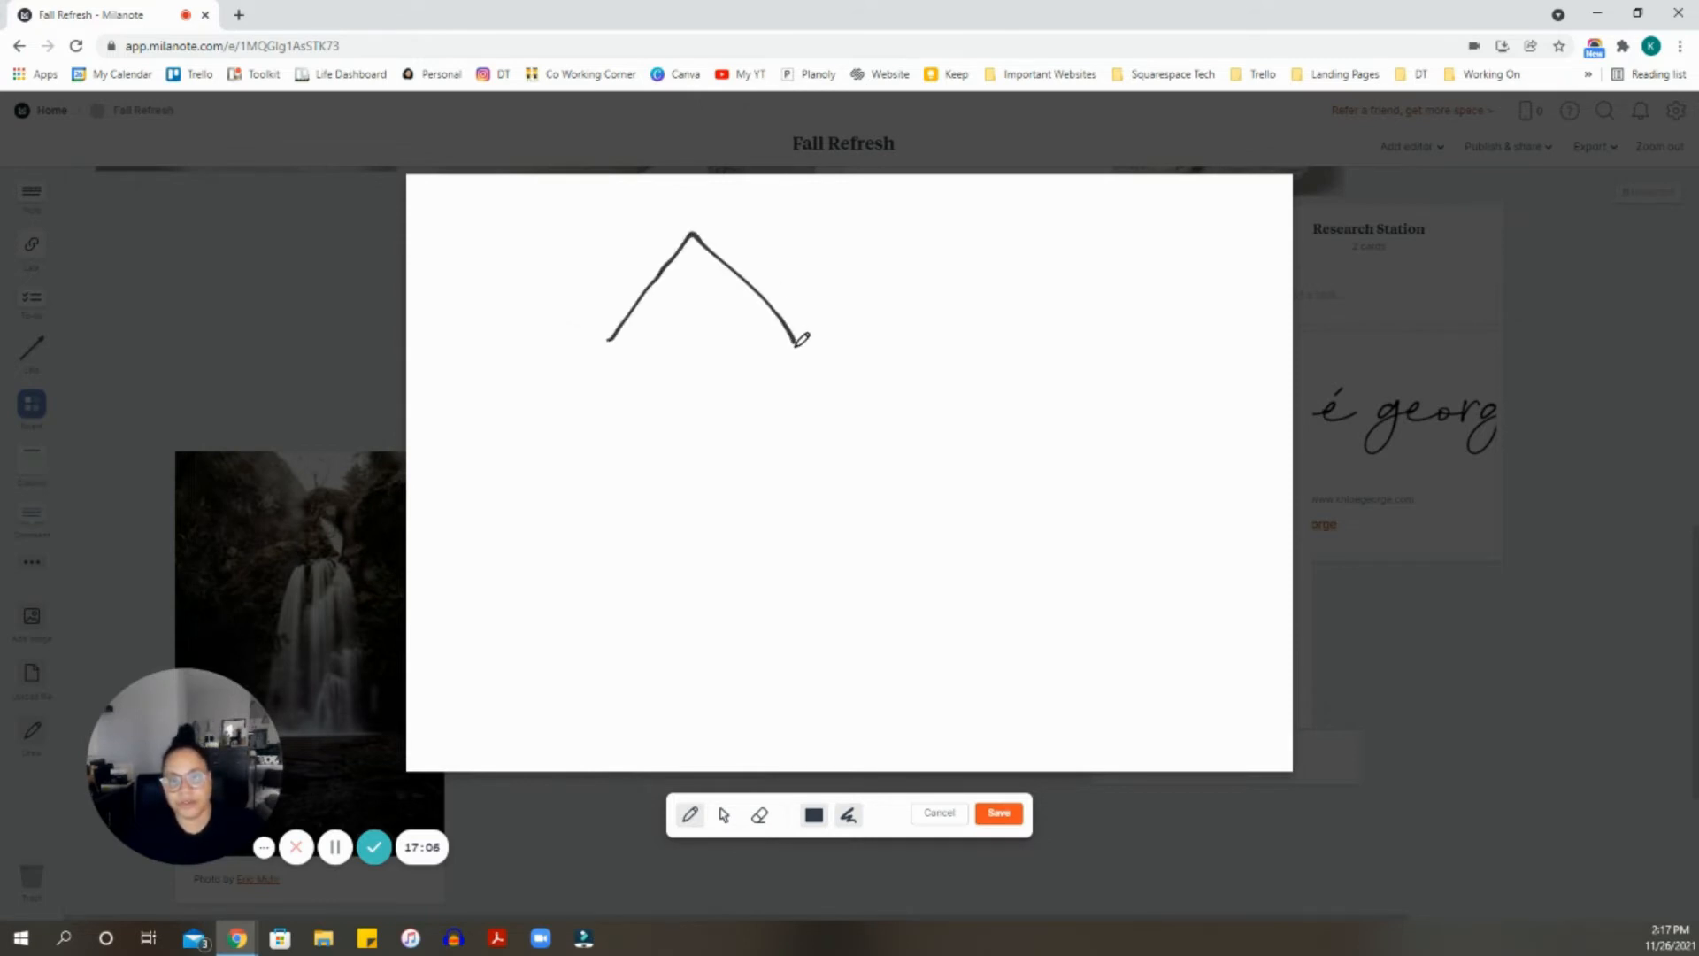
drag(609, 342, 799, 354)
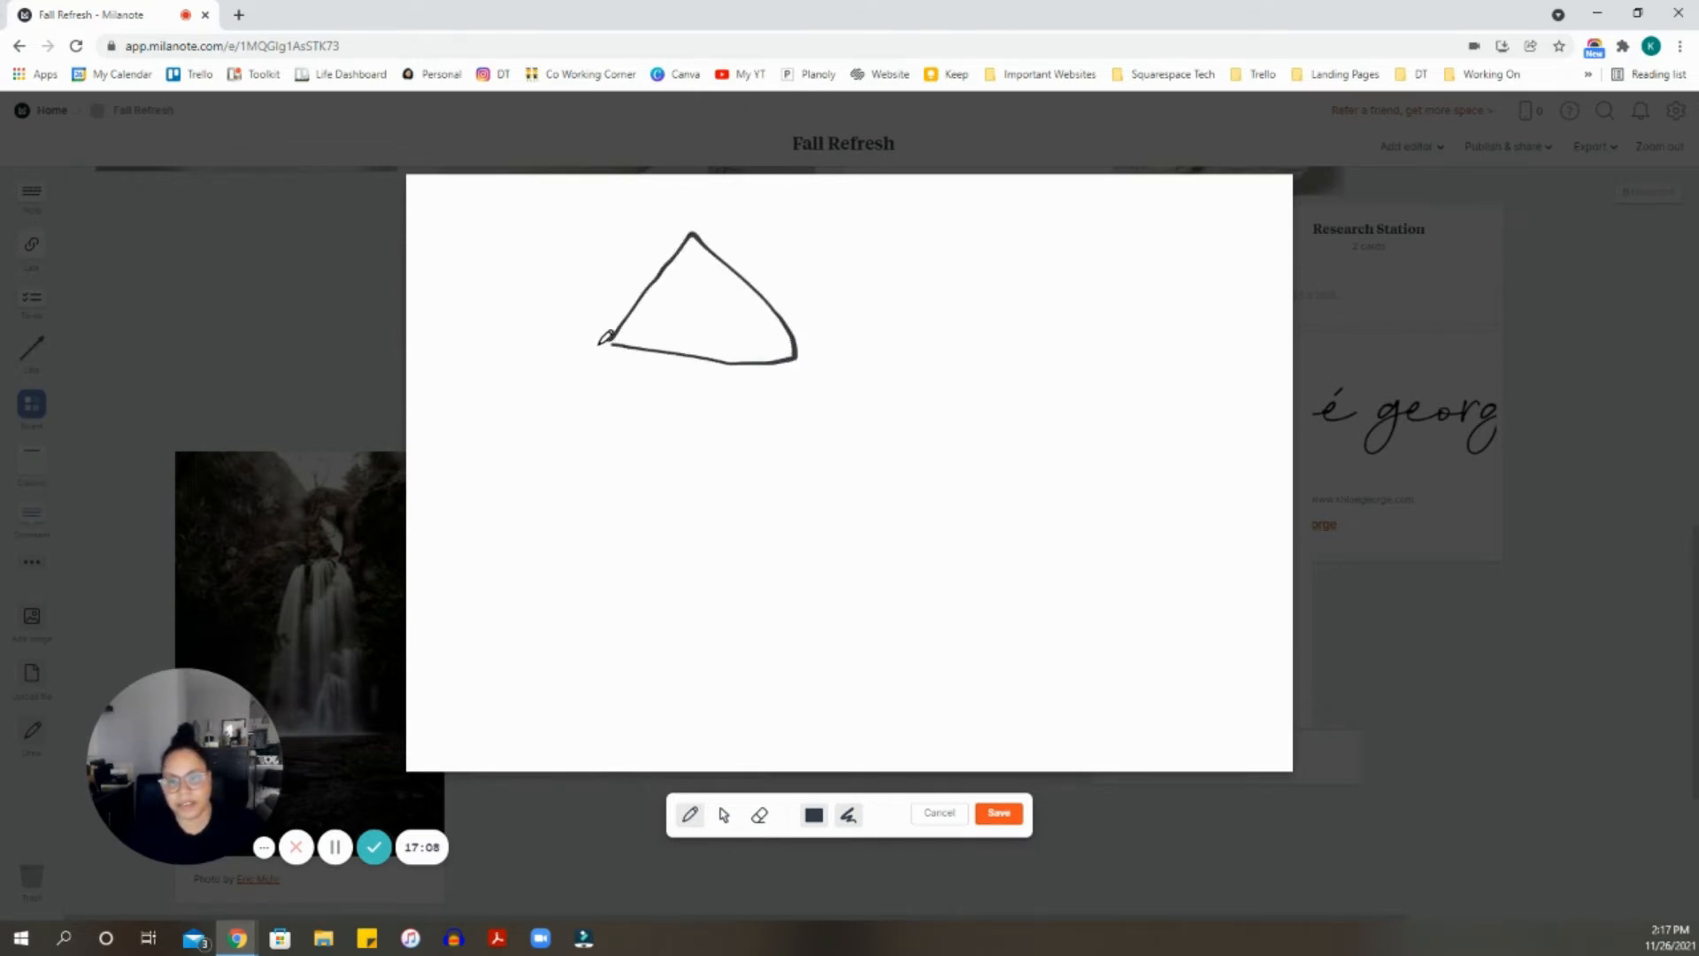
mouse_move(607, 342)
mouse_down()
mouse_move(633, 474)
mouse_move(758, 565)
mouse_move(826, 516)
mouse_move(804, 352)
mouse_move(667, 432)
mouse_move(762, 445)
mouse_move(717, 372)
mouse_move(710, 456)
mouse_move(754, 416)
mouse_up()
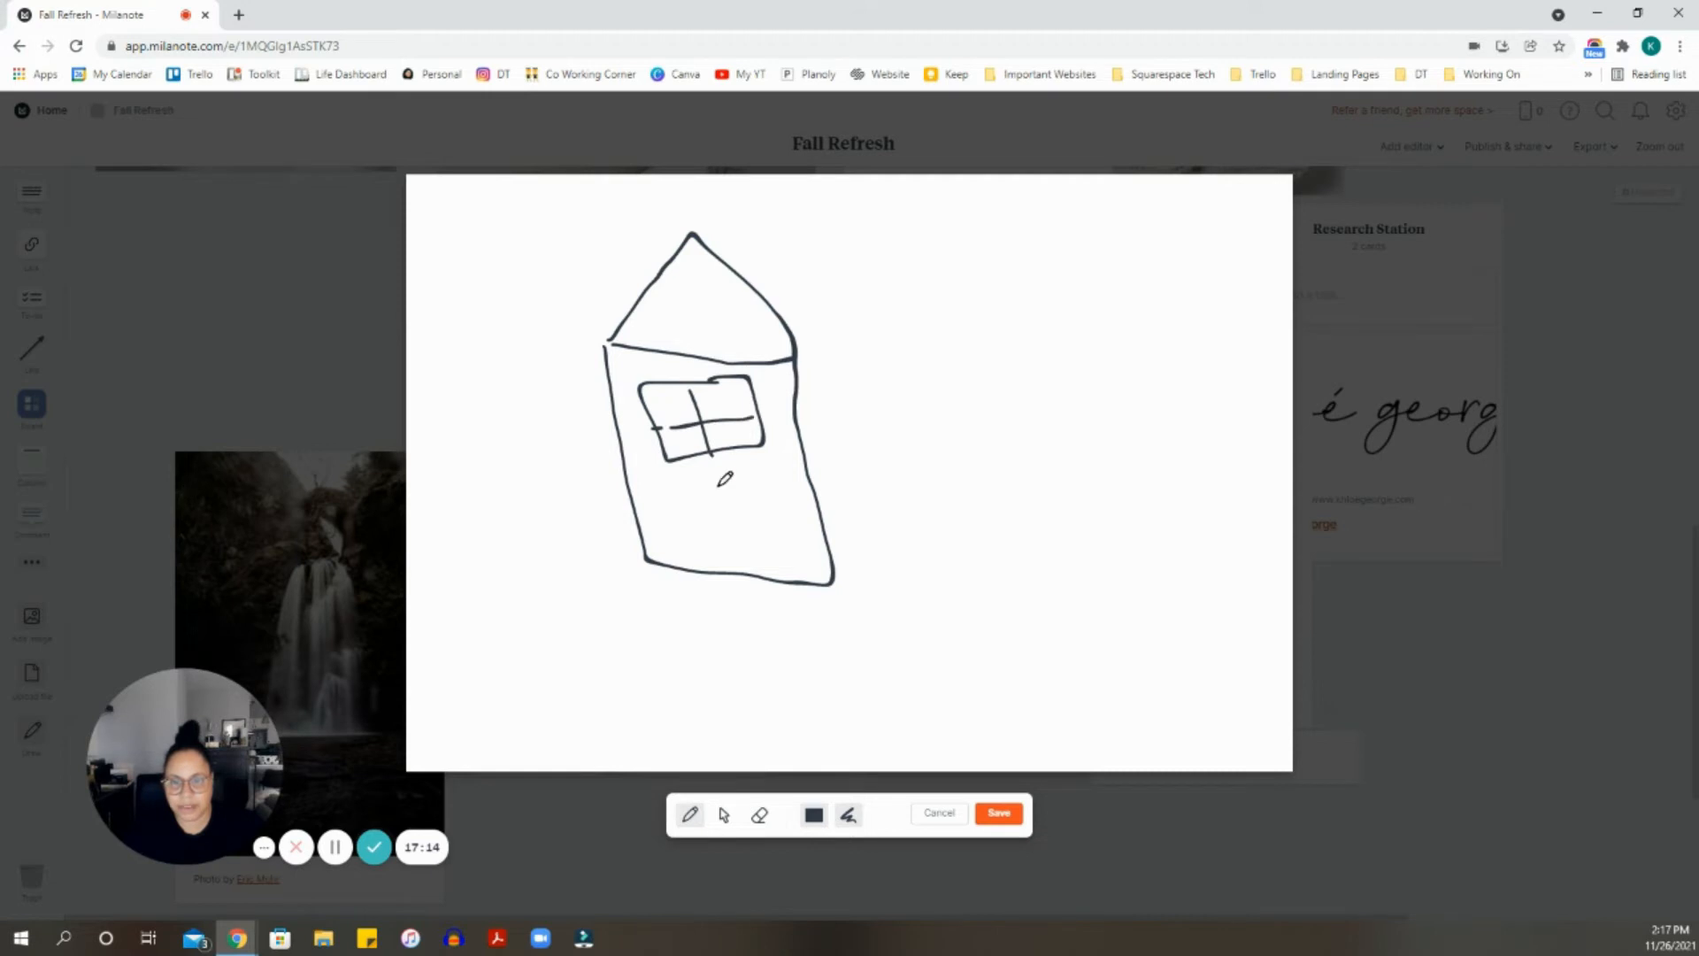
mouse_move(691, 486)
mouse_down()
mouse_move(692, 536)
mouse_move(787, 492)
mouse_move(780, 546)
mouse_up()
drag(779, 546, 670, 541)
drag(725, 486, 733, 543)
drag(689, 519, 798, 519)
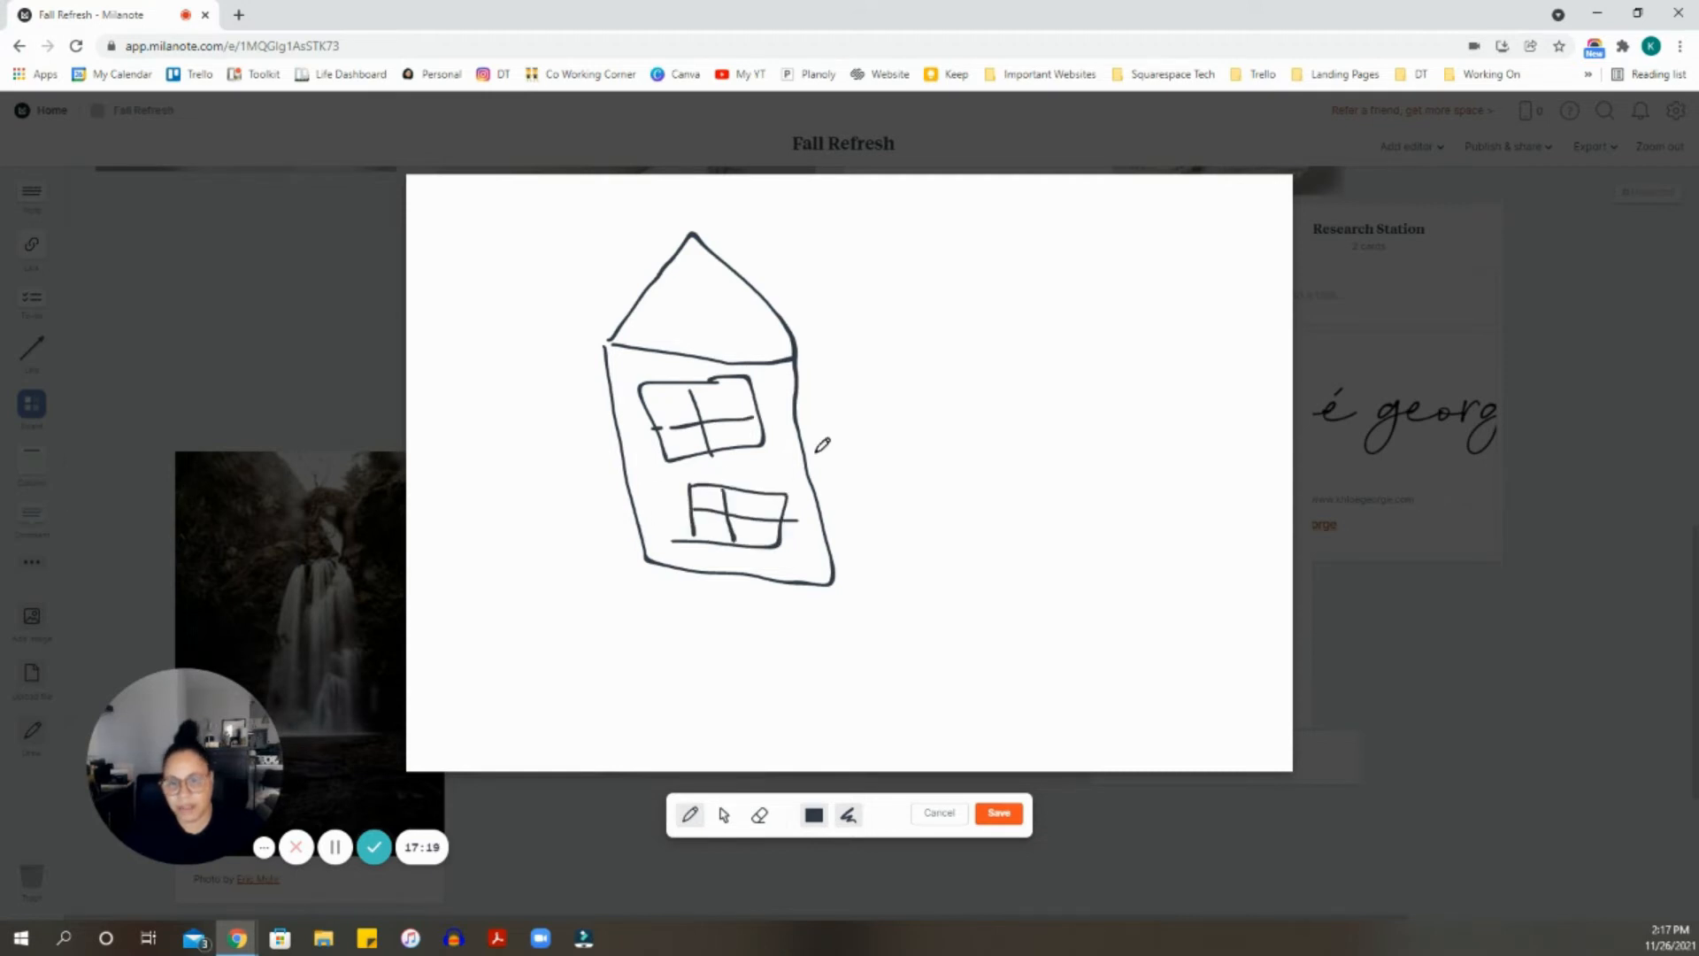
mouse_move(871, 395)
mouse_down()
mouse_move(881, 463)
mouse_move(961, 434)
mouse_move(945, 393)
mouse_up()
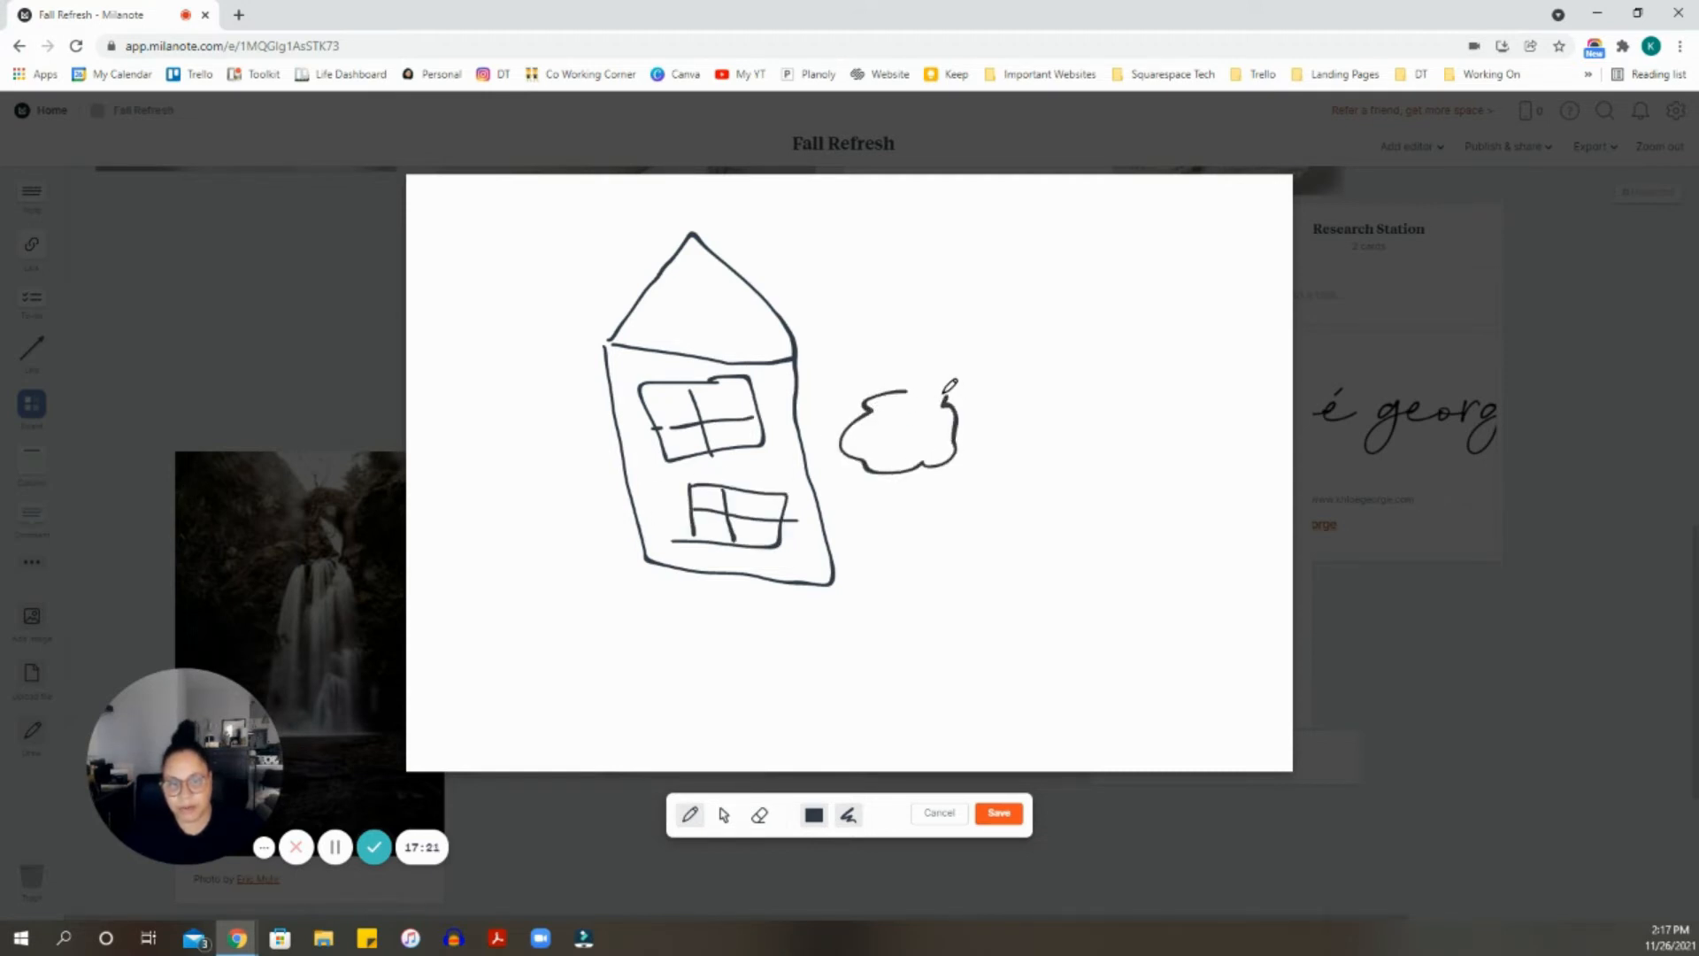
mouse_move(917, 474)
mouse_down()
mouse_move(927, 550)
mouse_move(885, 581)
mouse_move(986, 608)
mouse_up()
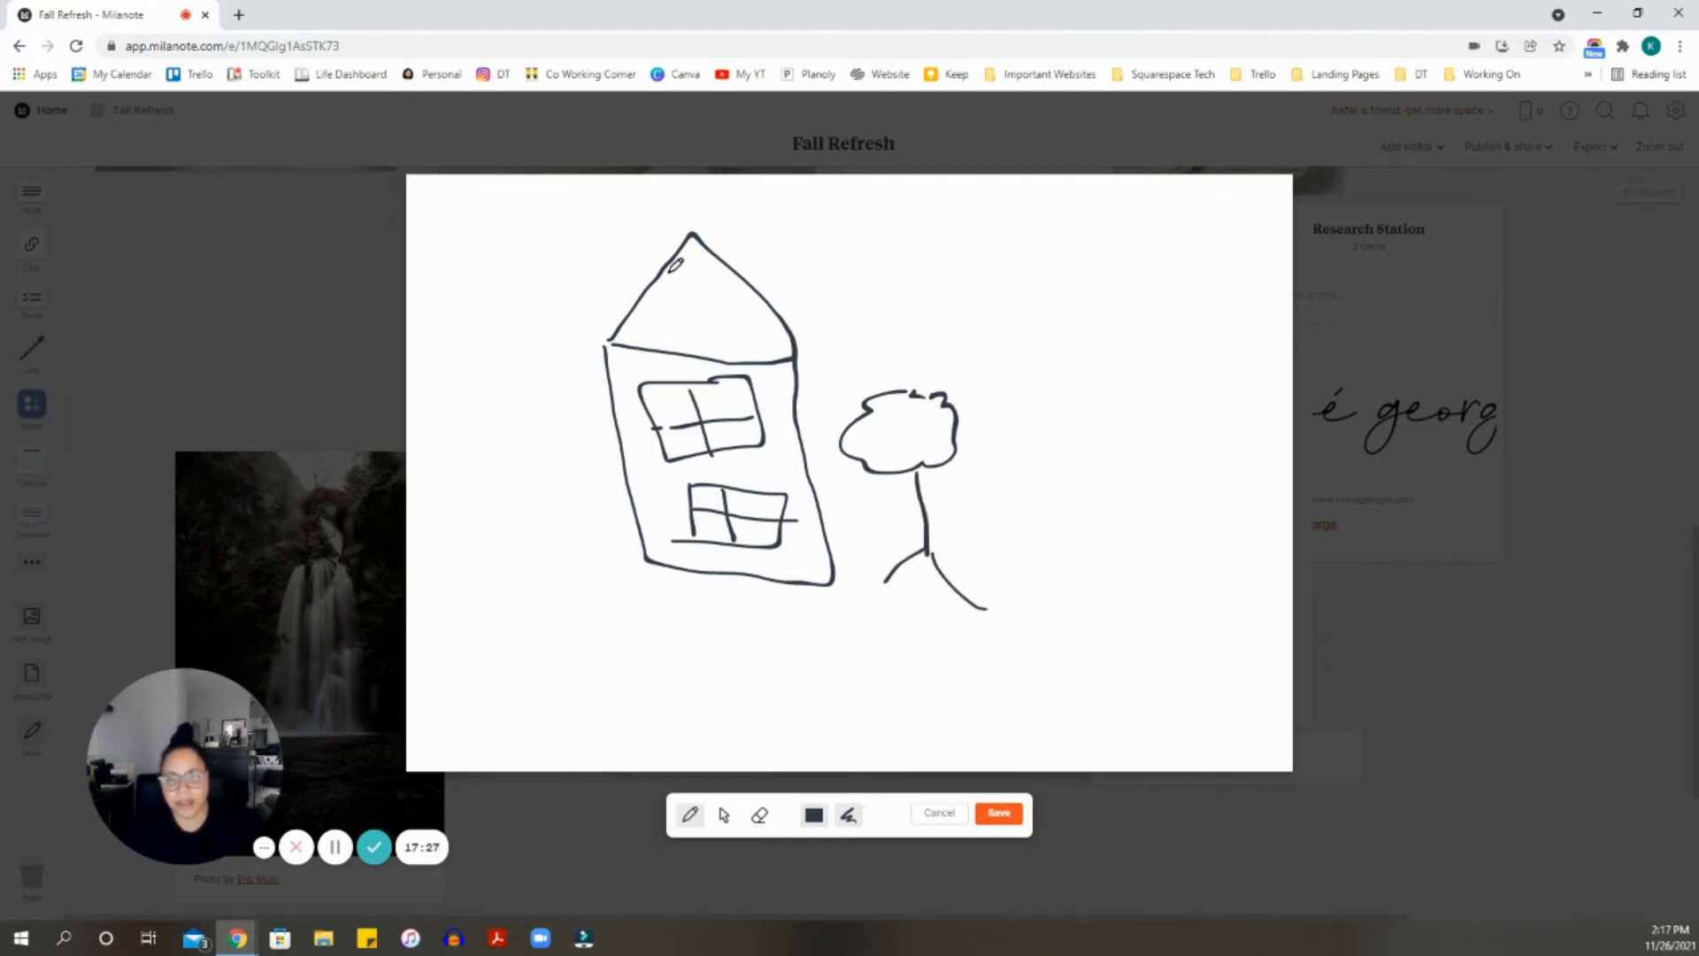
- Scribble orange inside the tree crown and save the drawing onto the board
click(814, 816)
click(788, 633)
drag(905, 425, 920, 423)
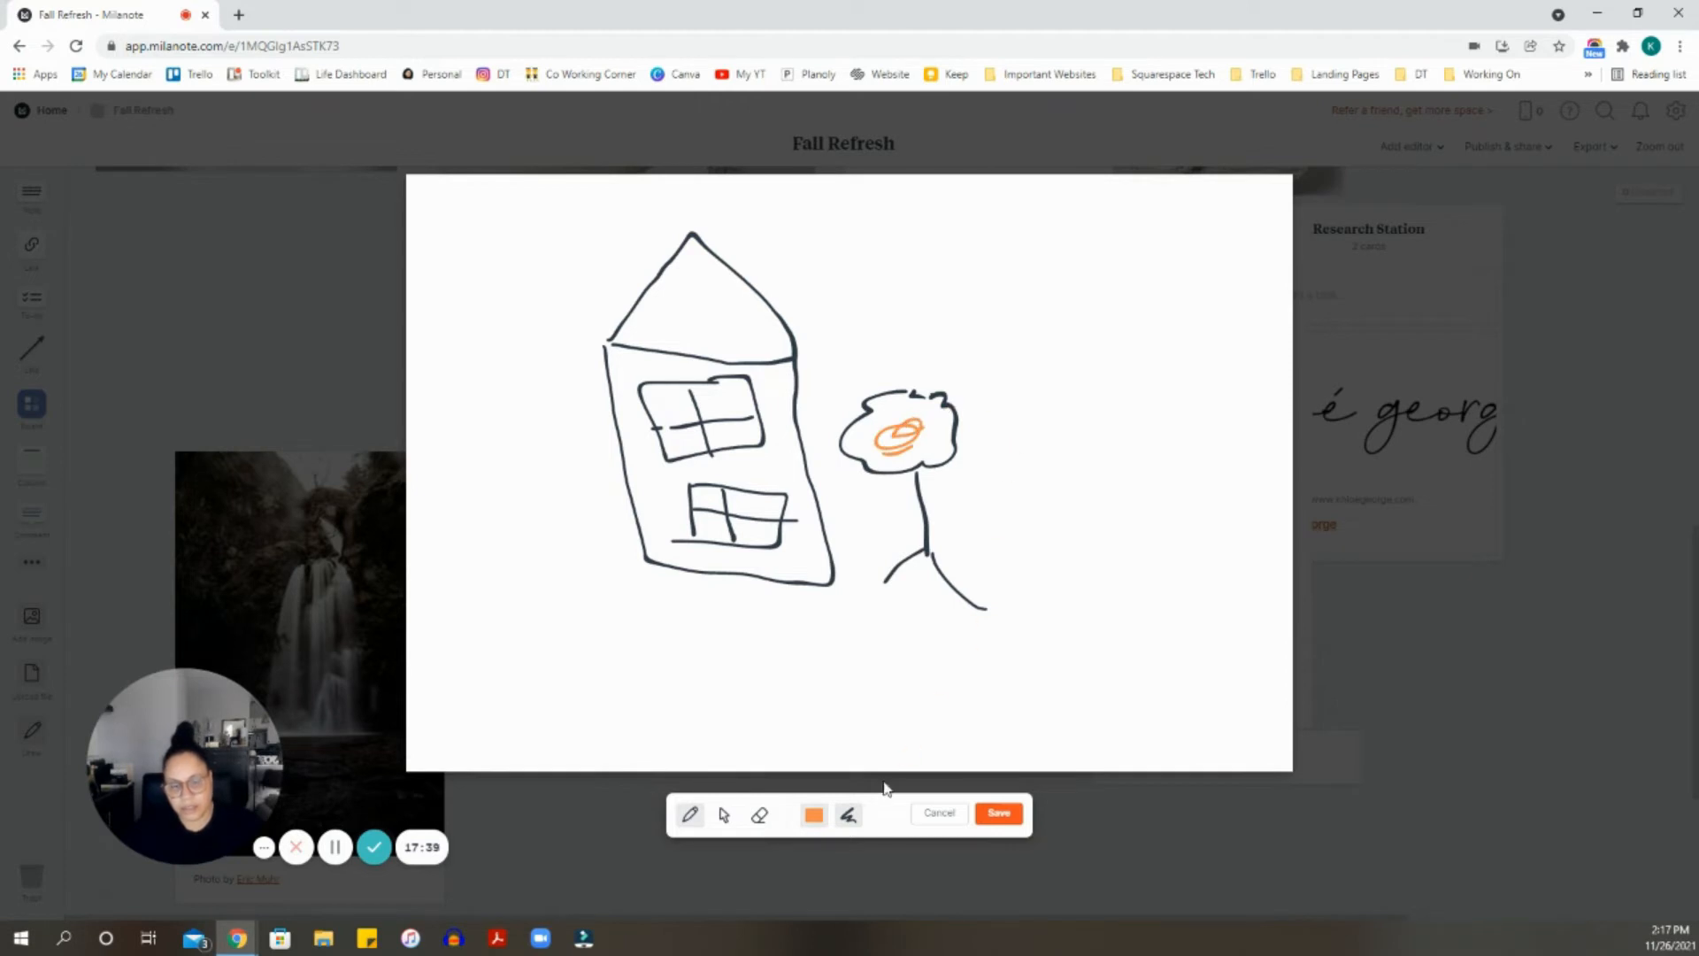
click(1007, 817)
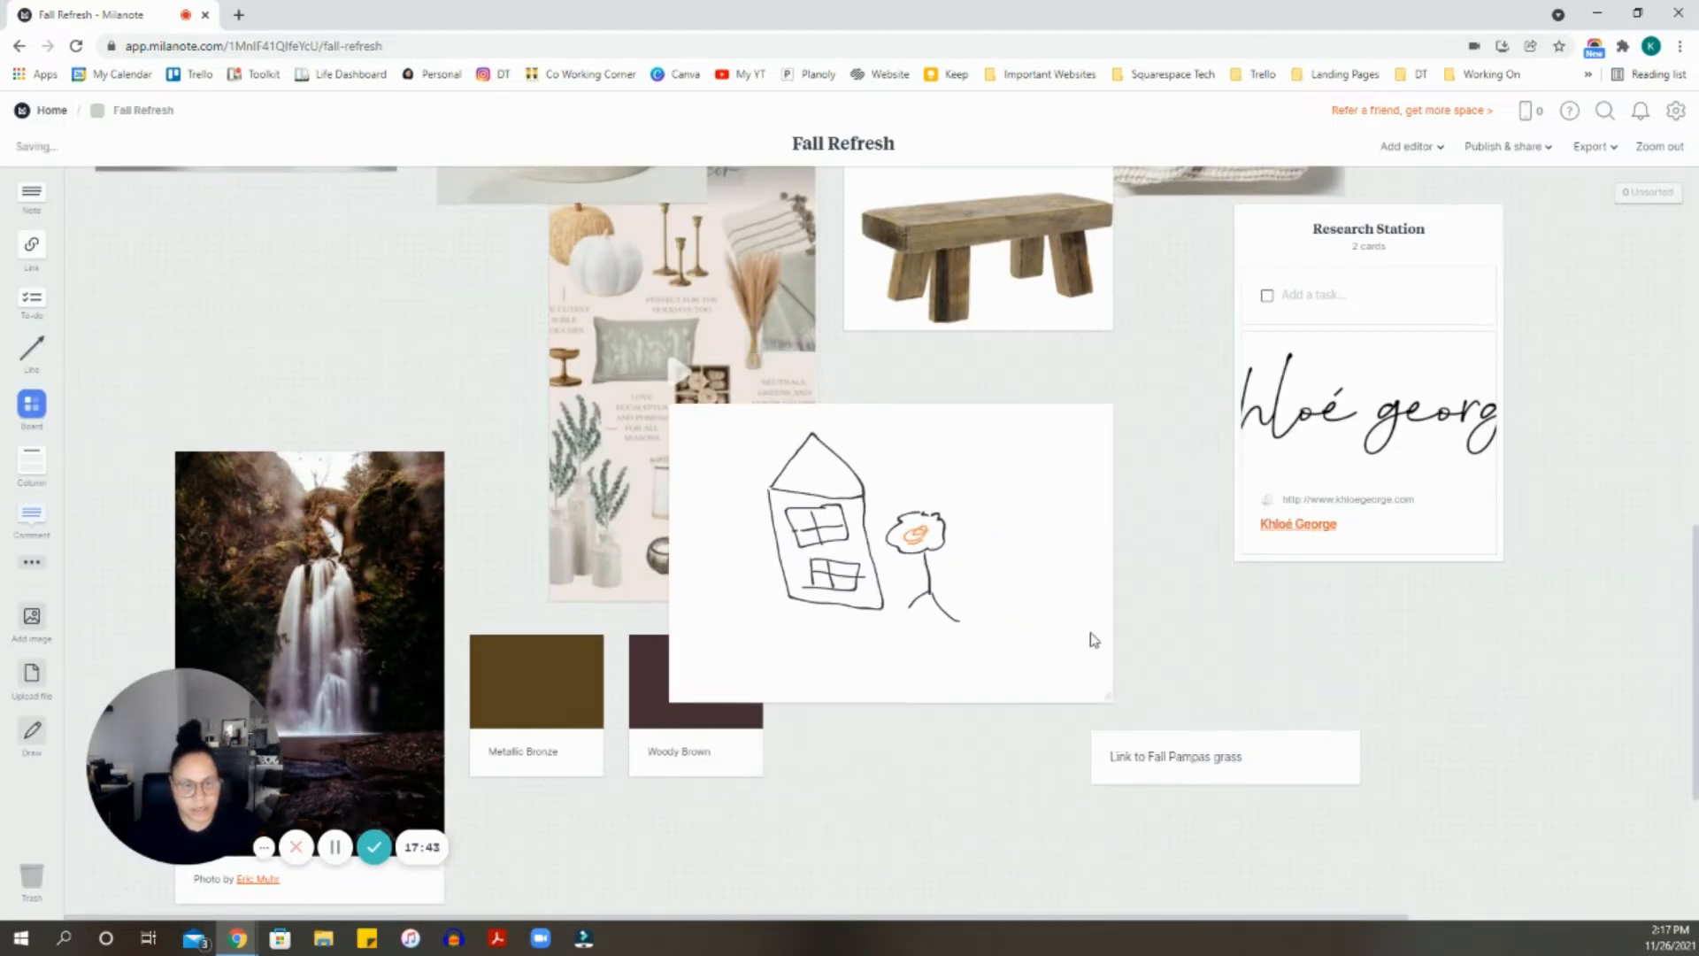
- Select 'Pampas grass' in the note, then move the house drawing up and left and deselect it
click(1285, 758)
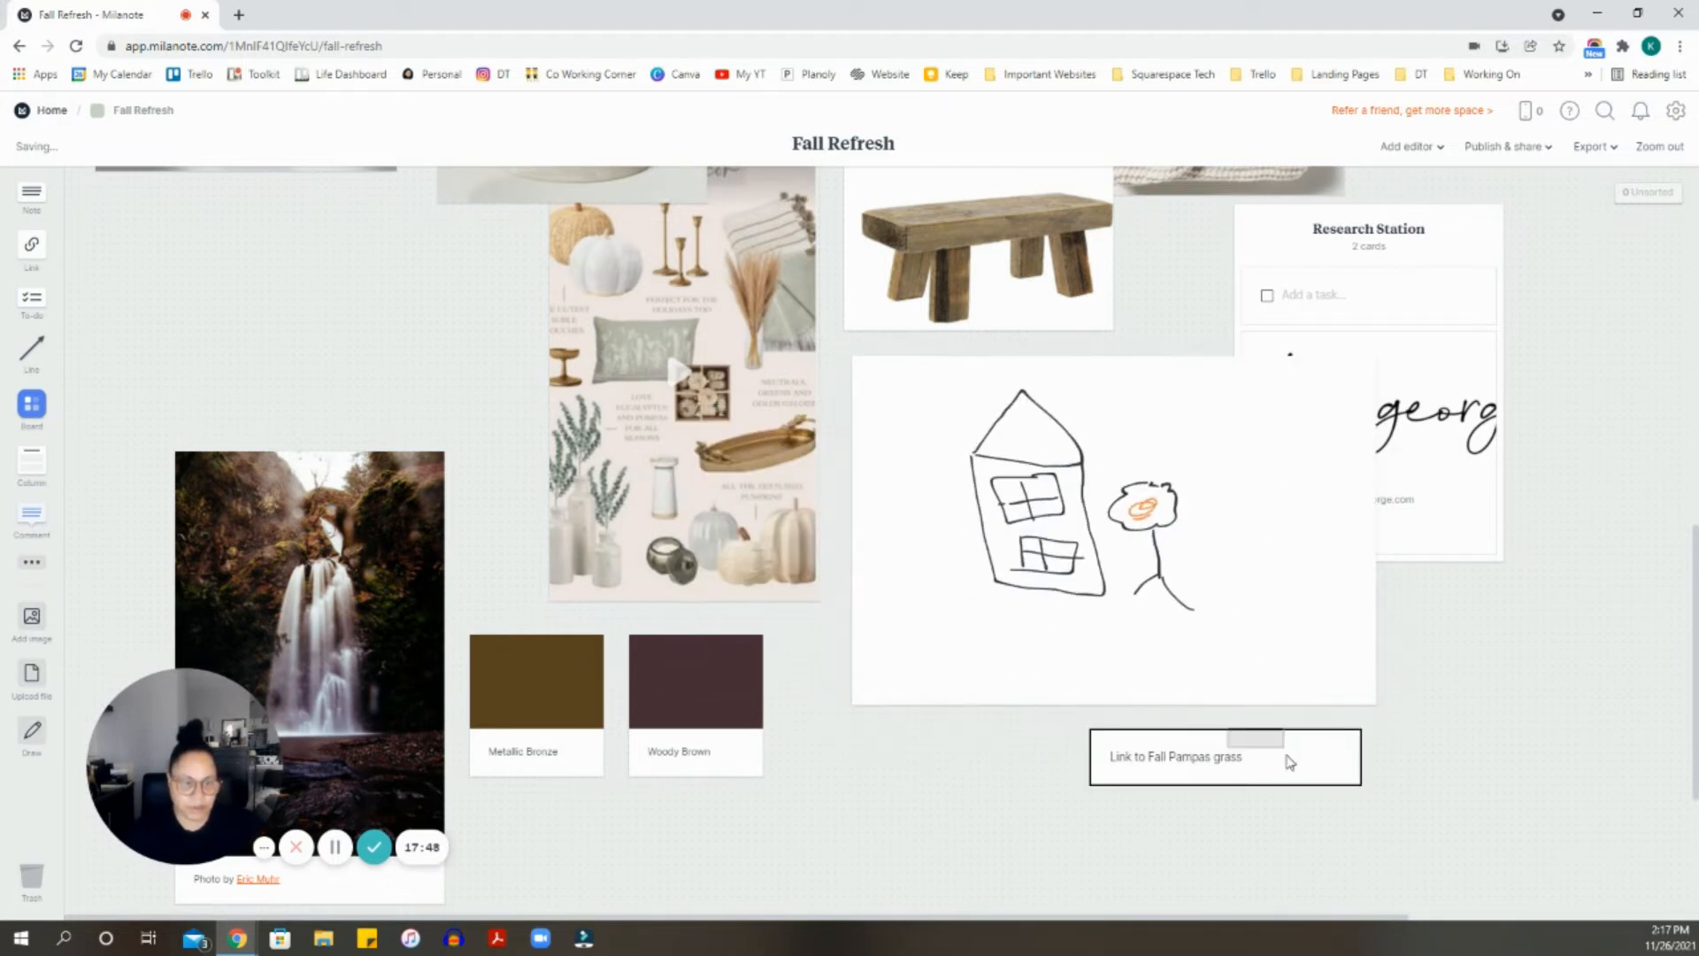
drag(1242, 757, 1170, 768)
mouse_move(1194, 624)
mouse_down()
mouse_move(1097, 579)
mouse_move(960, 407)
mouse_move(1072, 447)
mouse_up()
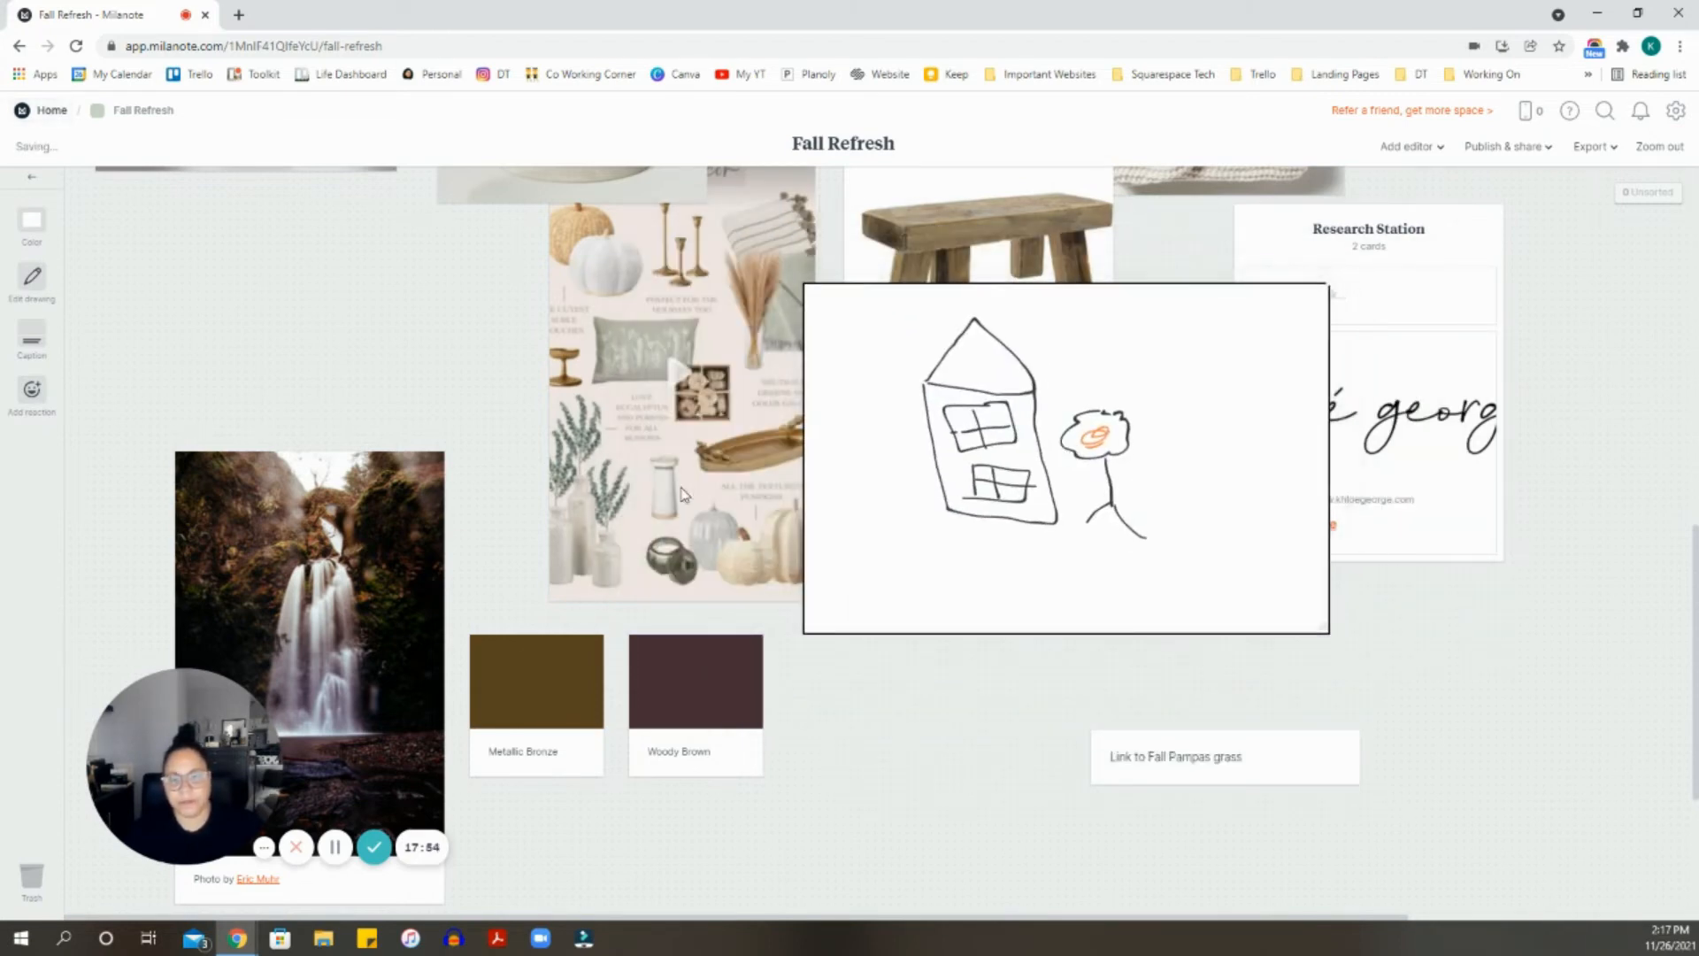
click(505, 425)
scroll(251, 699, down, 2)
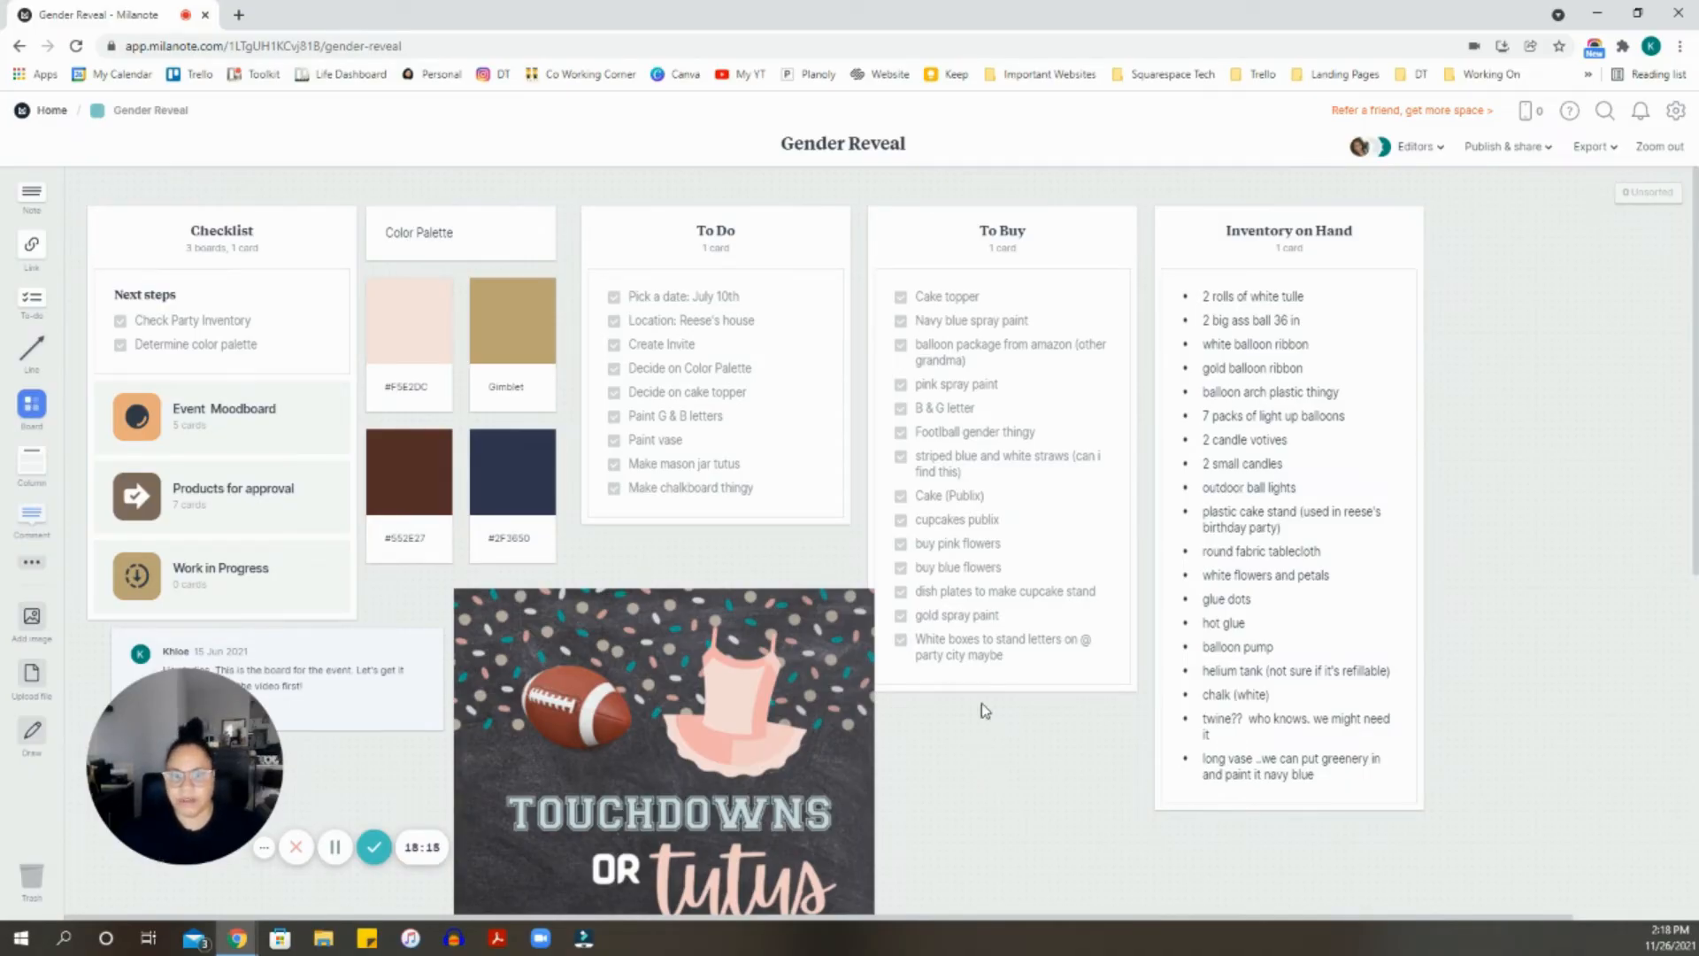
- Nudge the 'Touchdowns or Tutus' invitation image slightly left
scroll(1031, 681, down, 2)
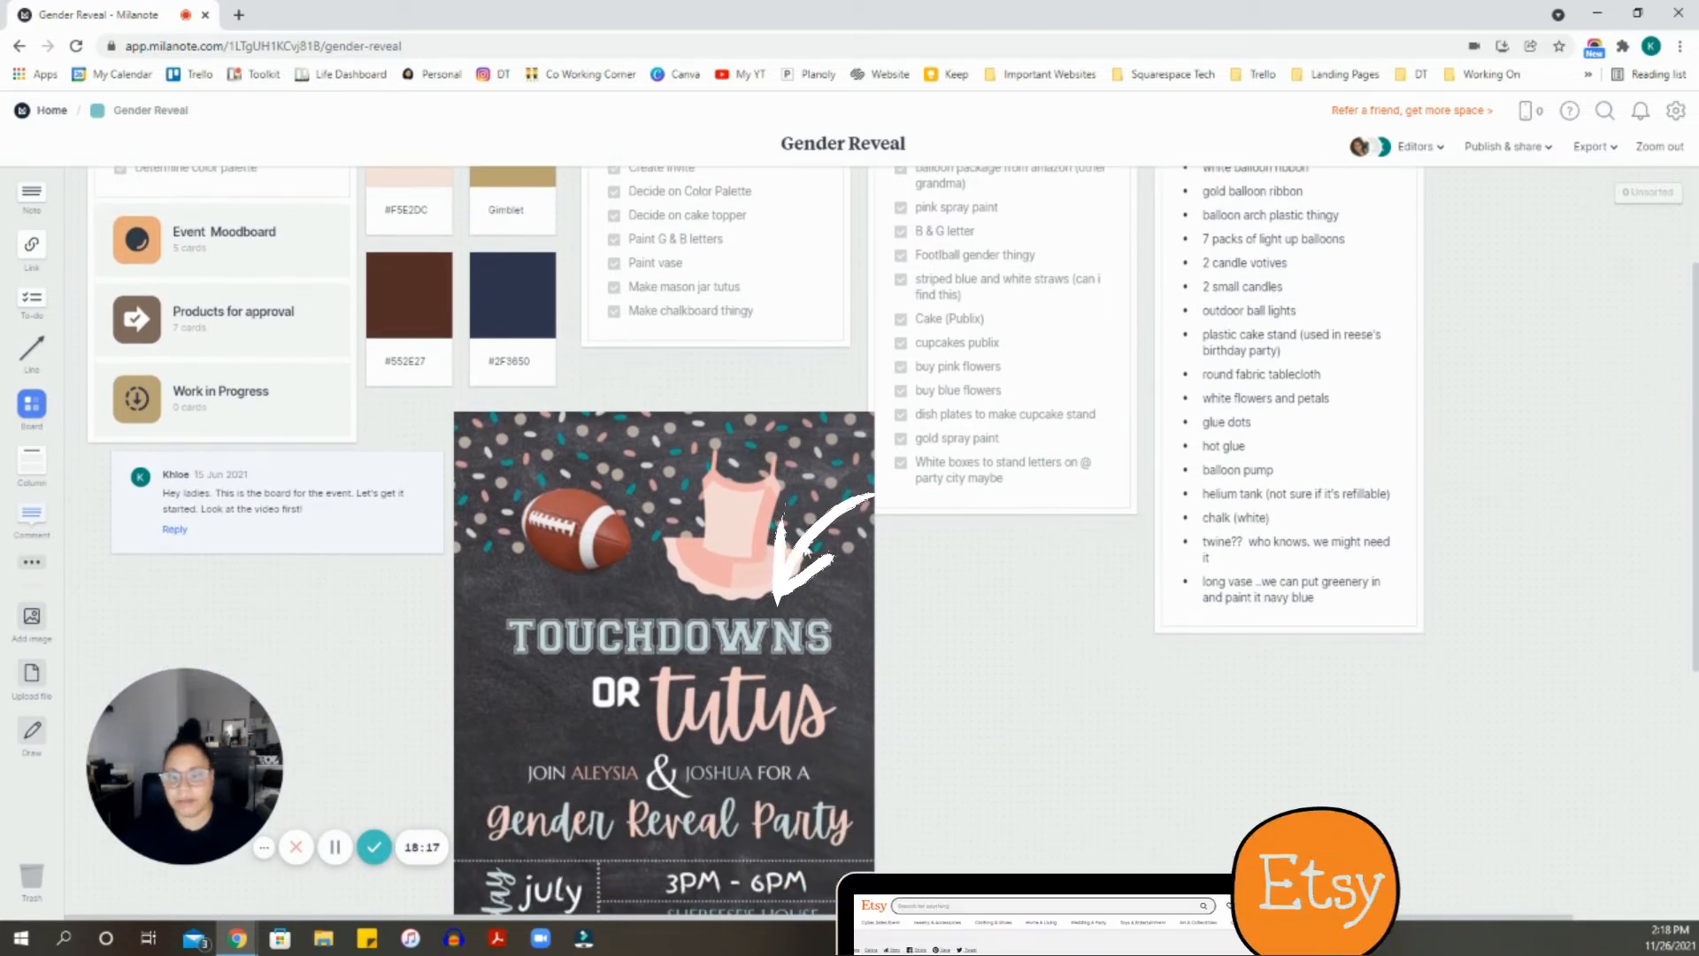
drag(807, 556, 799, 557)
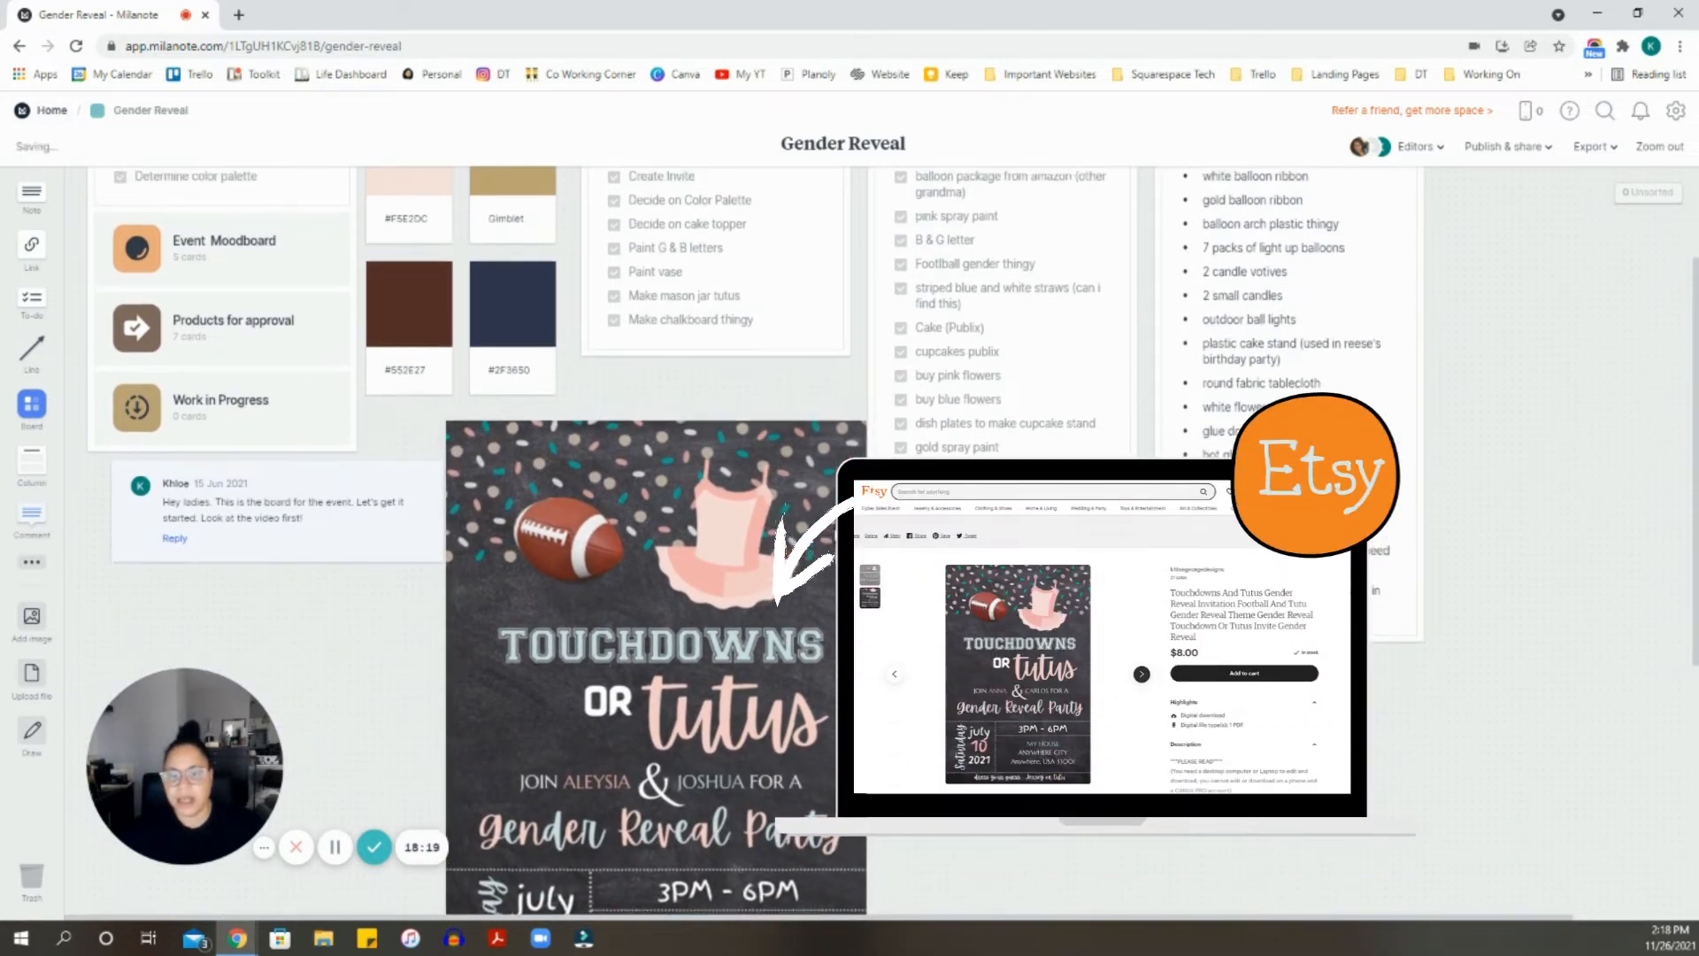
scroll(631, 434, up, 2)
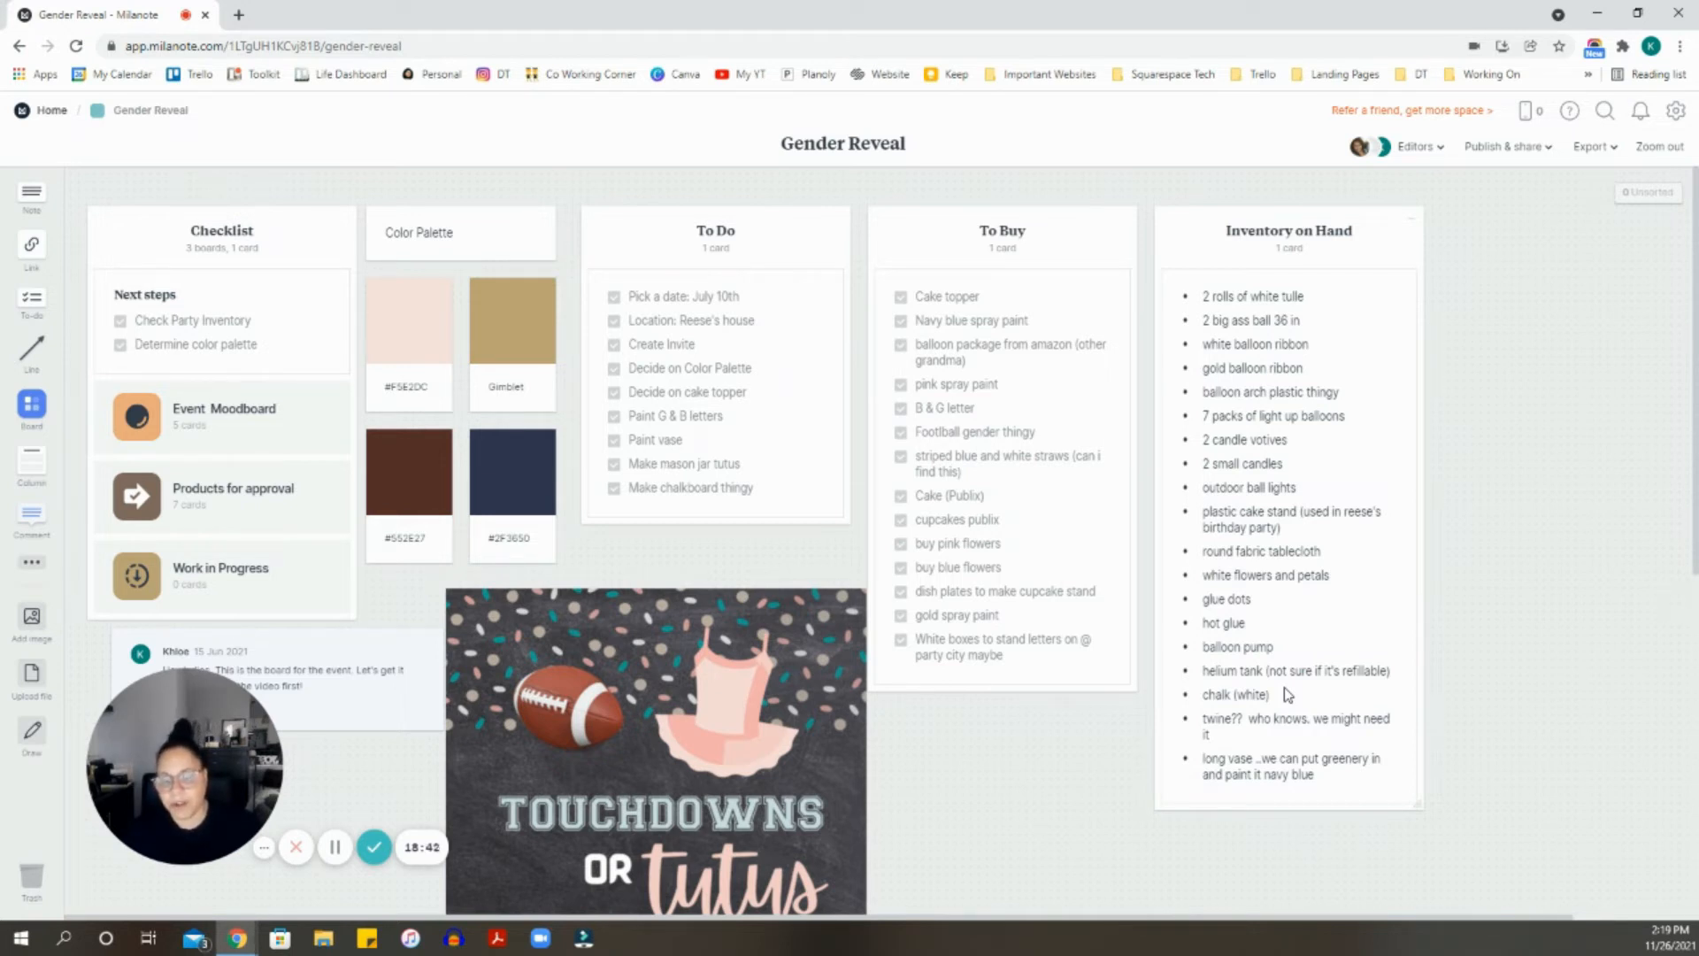
scroll(482, 380, down, 1)
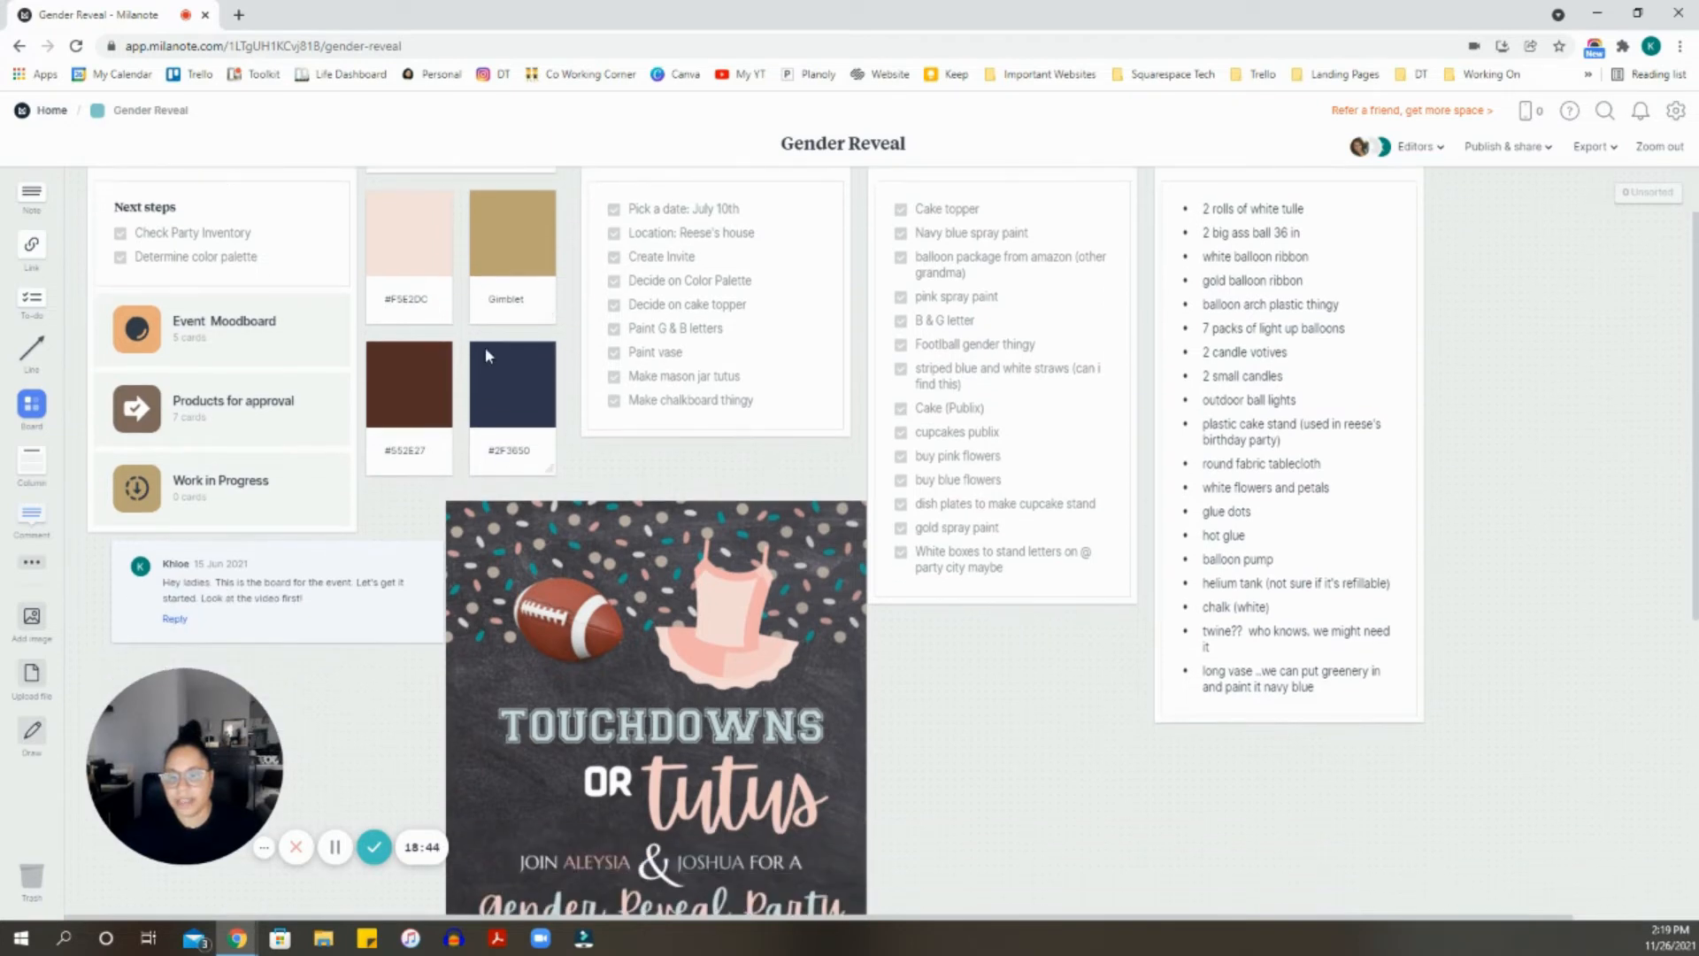
scroll(496, 343, down, 3)
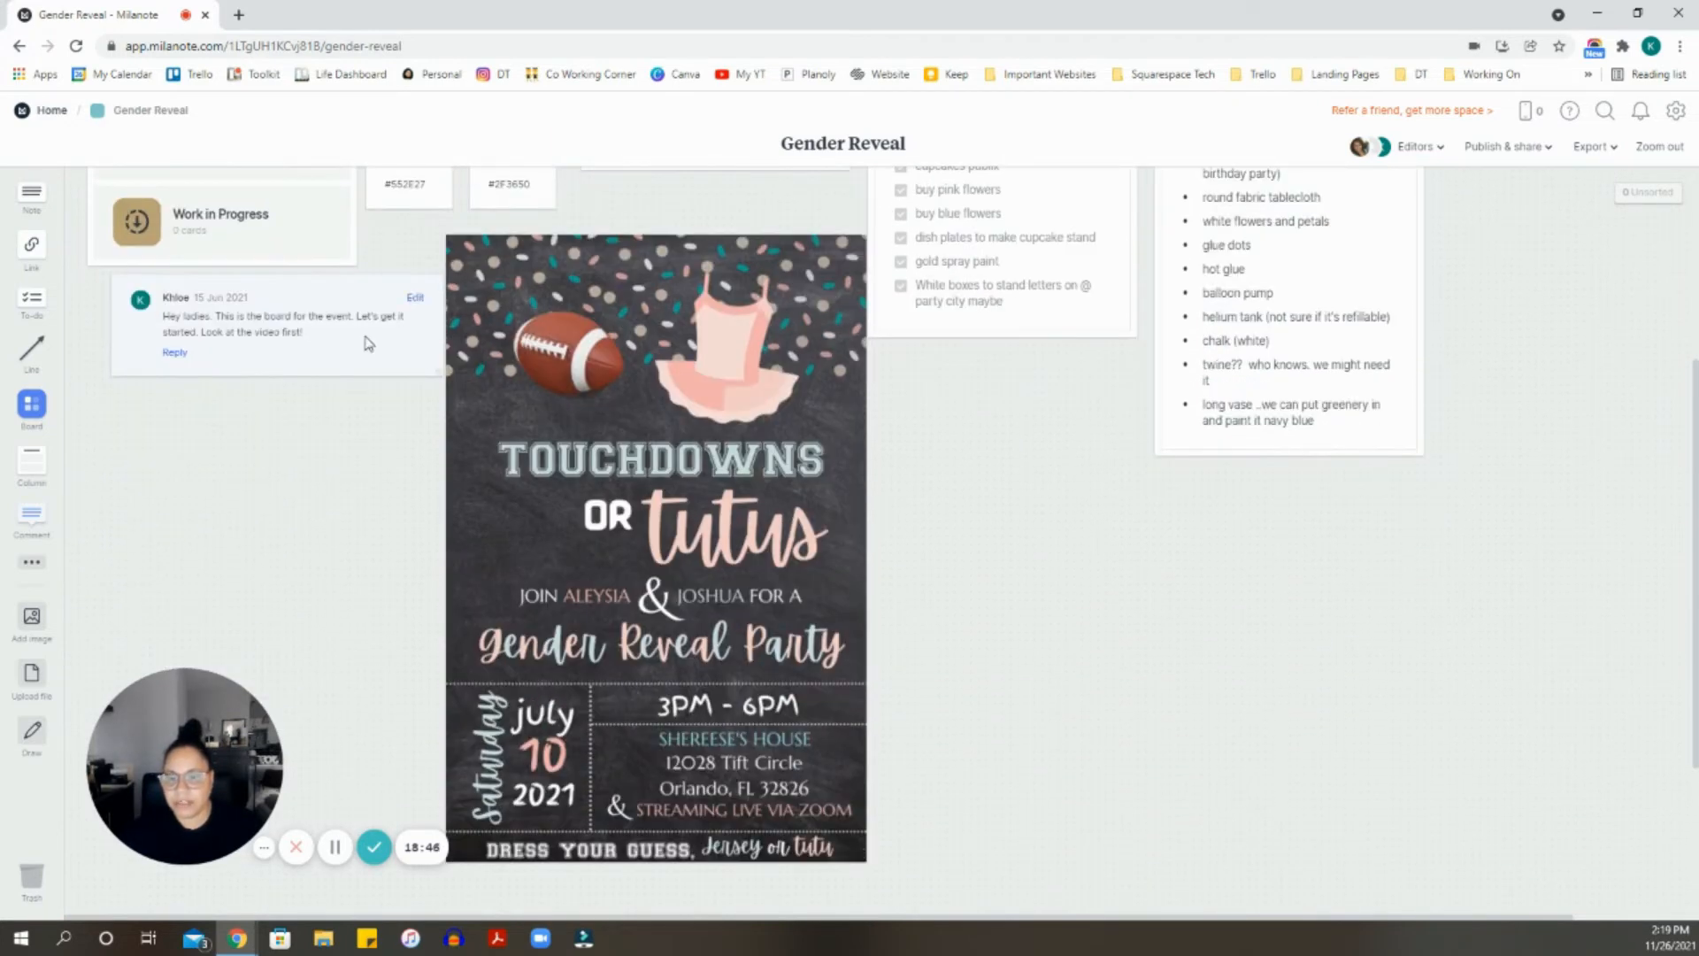
scroll(612, 569, up, 4)
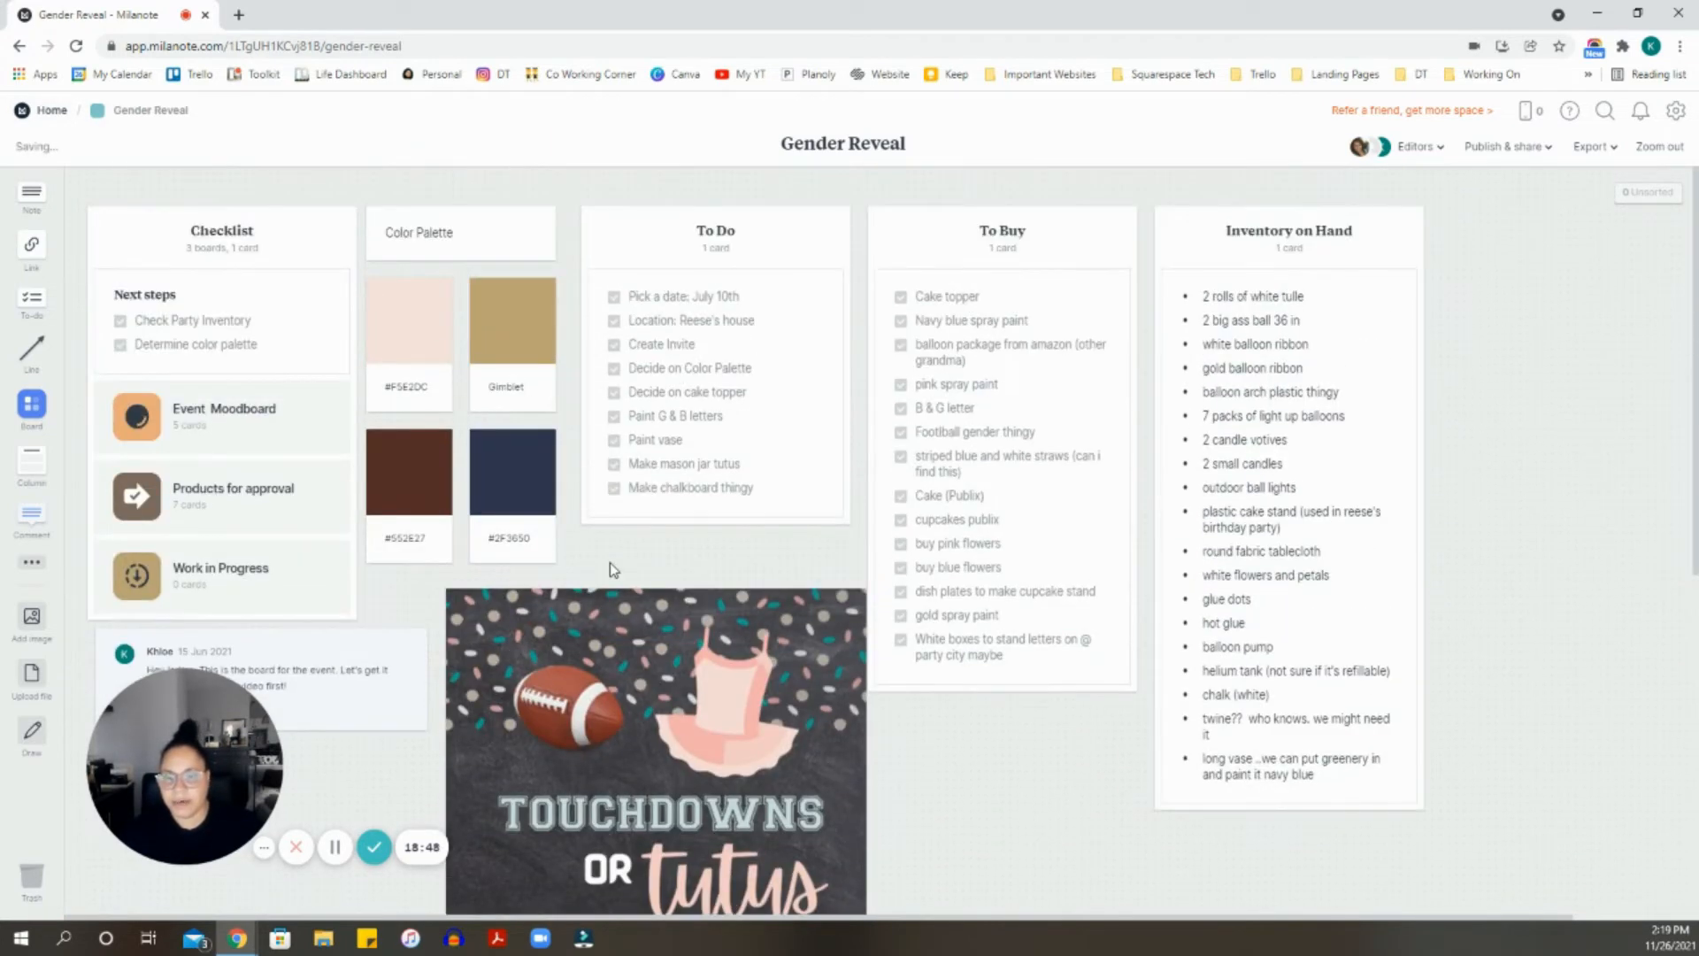
scroll(612, 569, down, 2)
scroll(699, 587, up, 1)
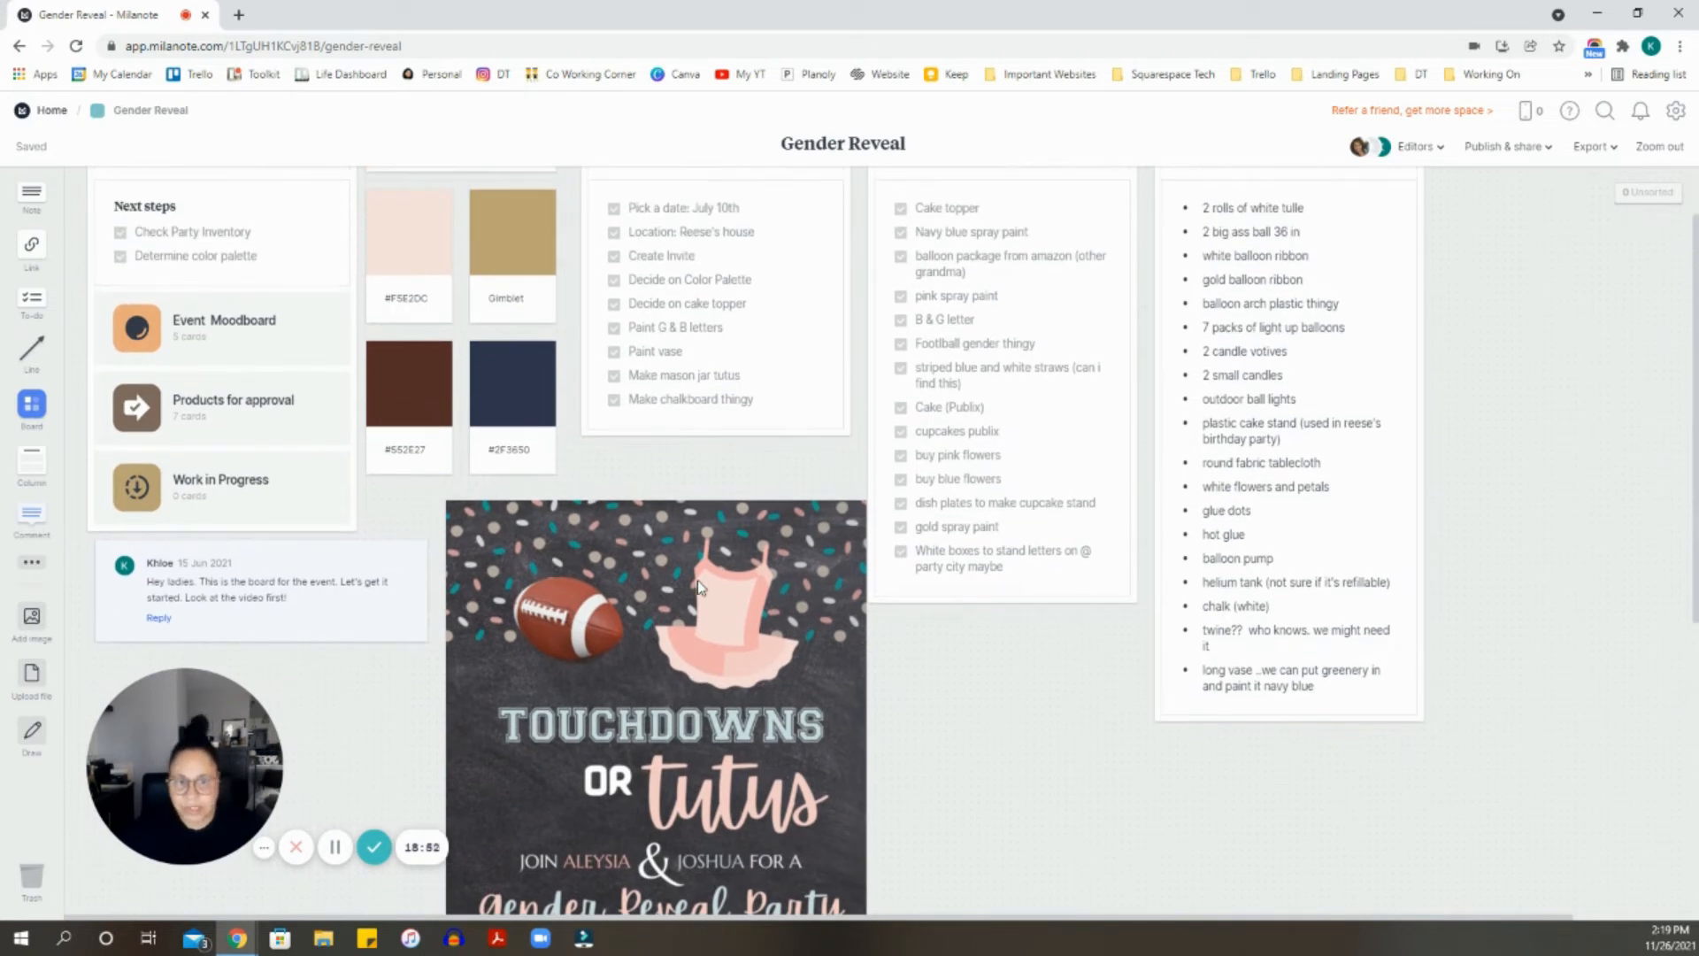
scroll(698, 587, up, 2)
scroll(692, 589, down, 2)
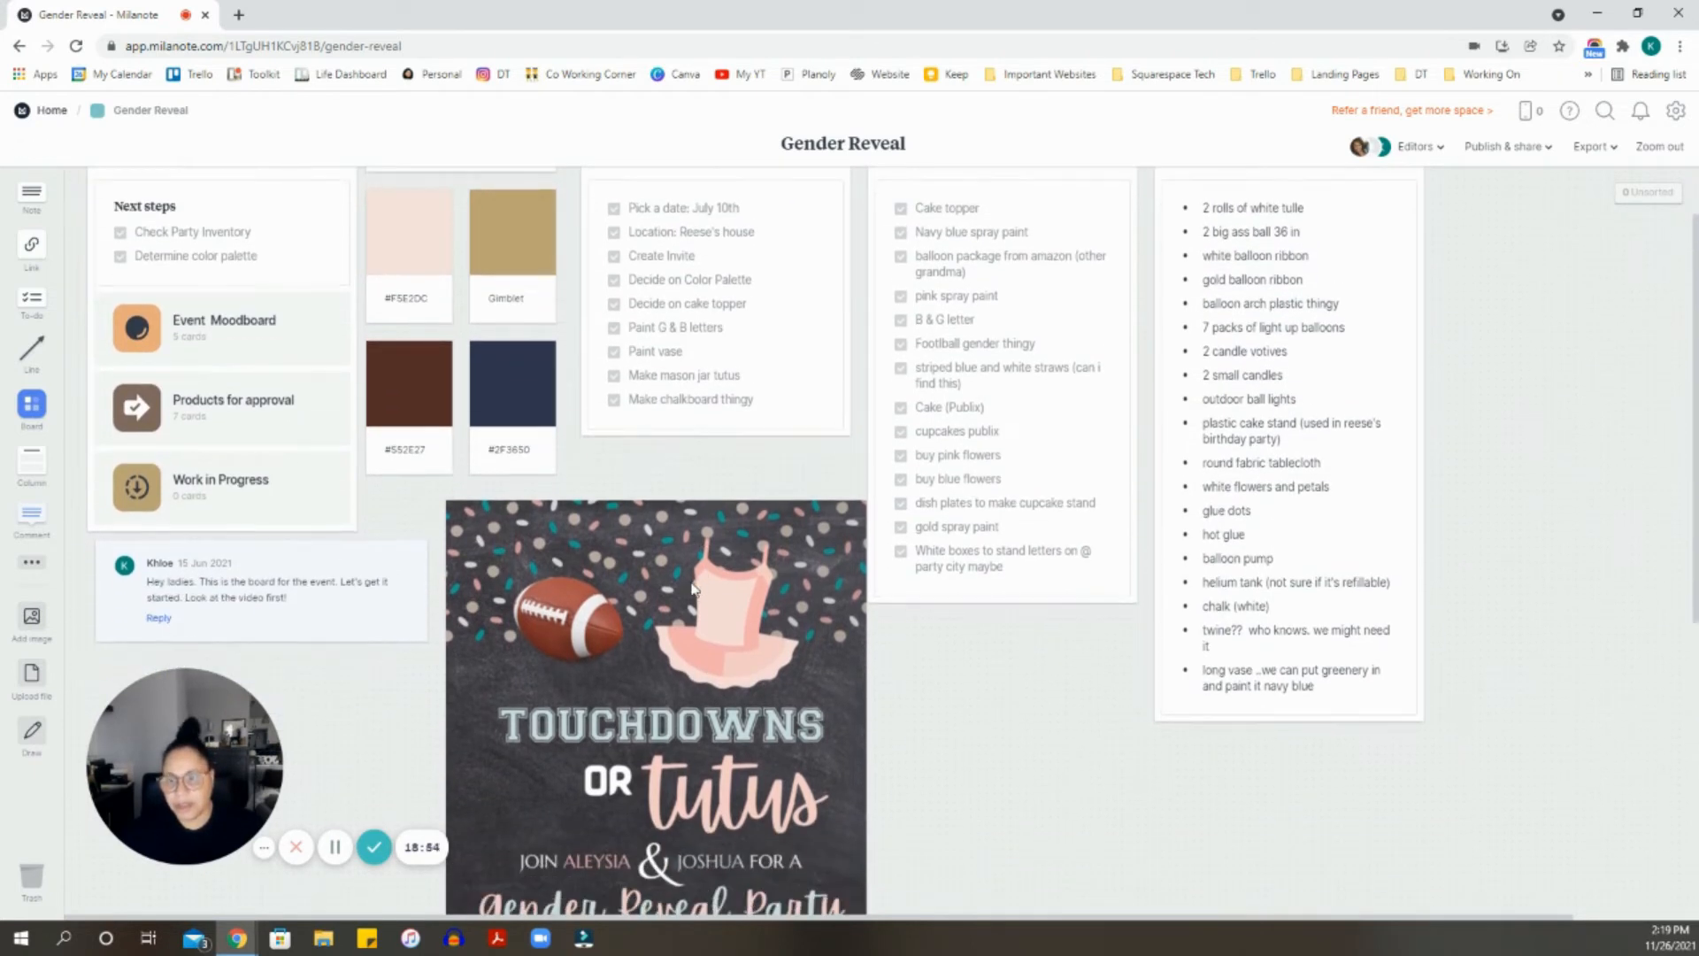
scroll(693, 589, down, 1)
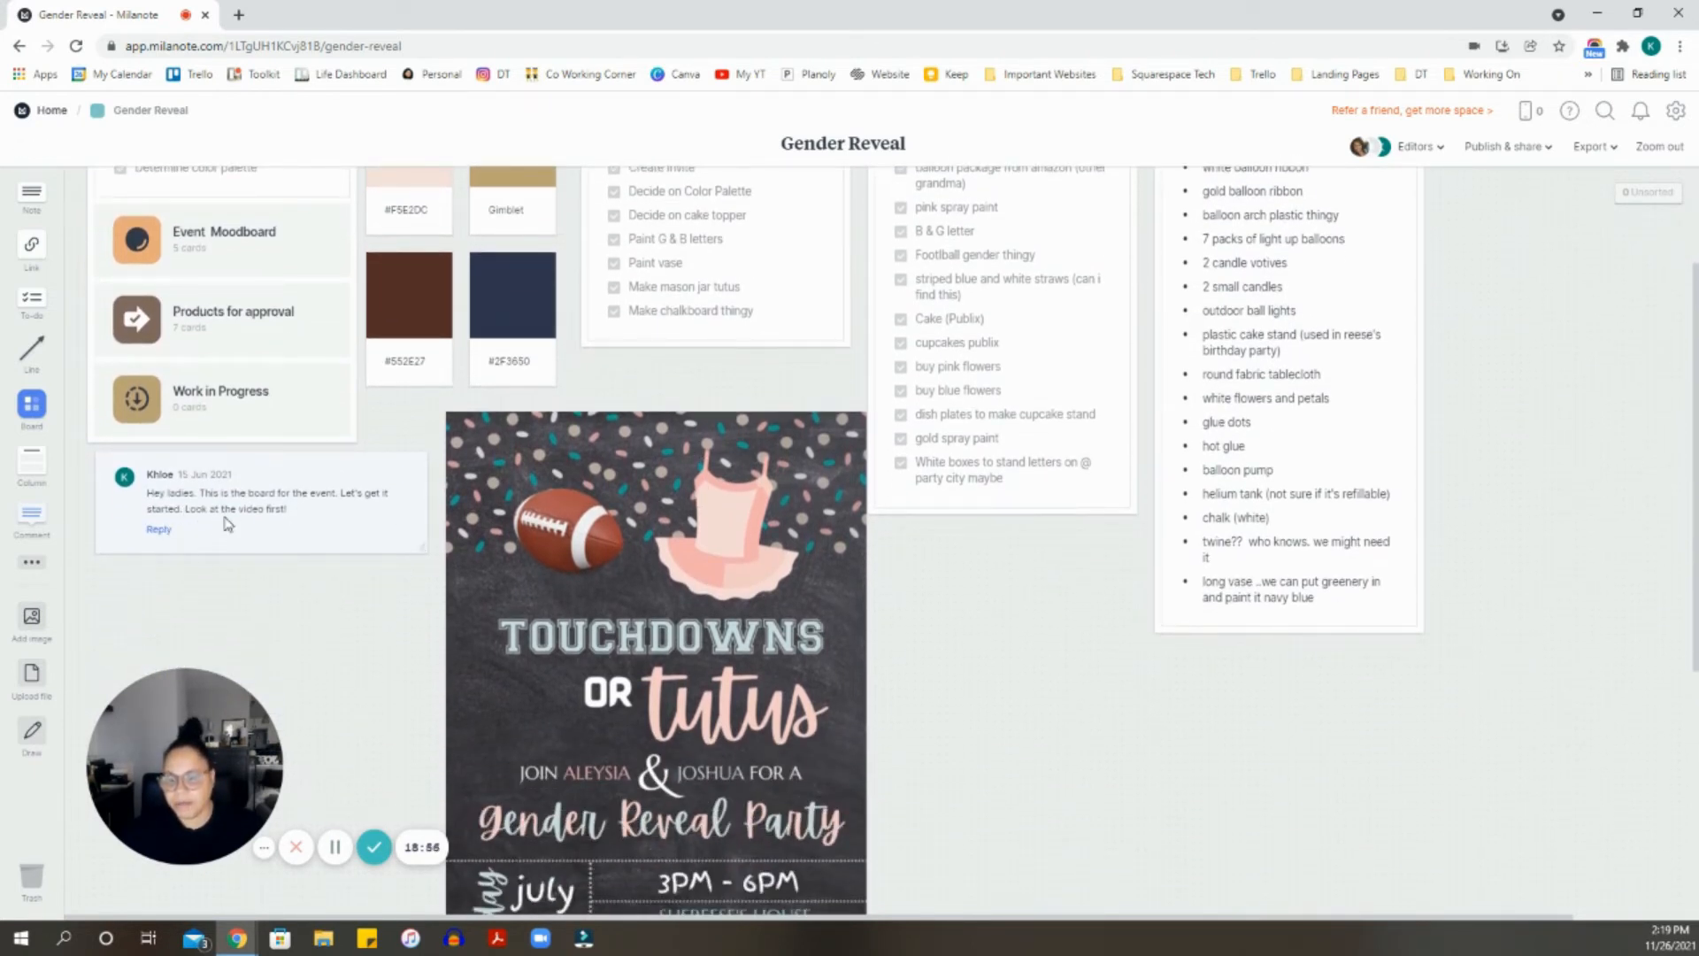
- Resize the welcome comment card by its bottom-right corner, making it wider and taller
click(251, 506)
drag(423, 546, 407, 535)
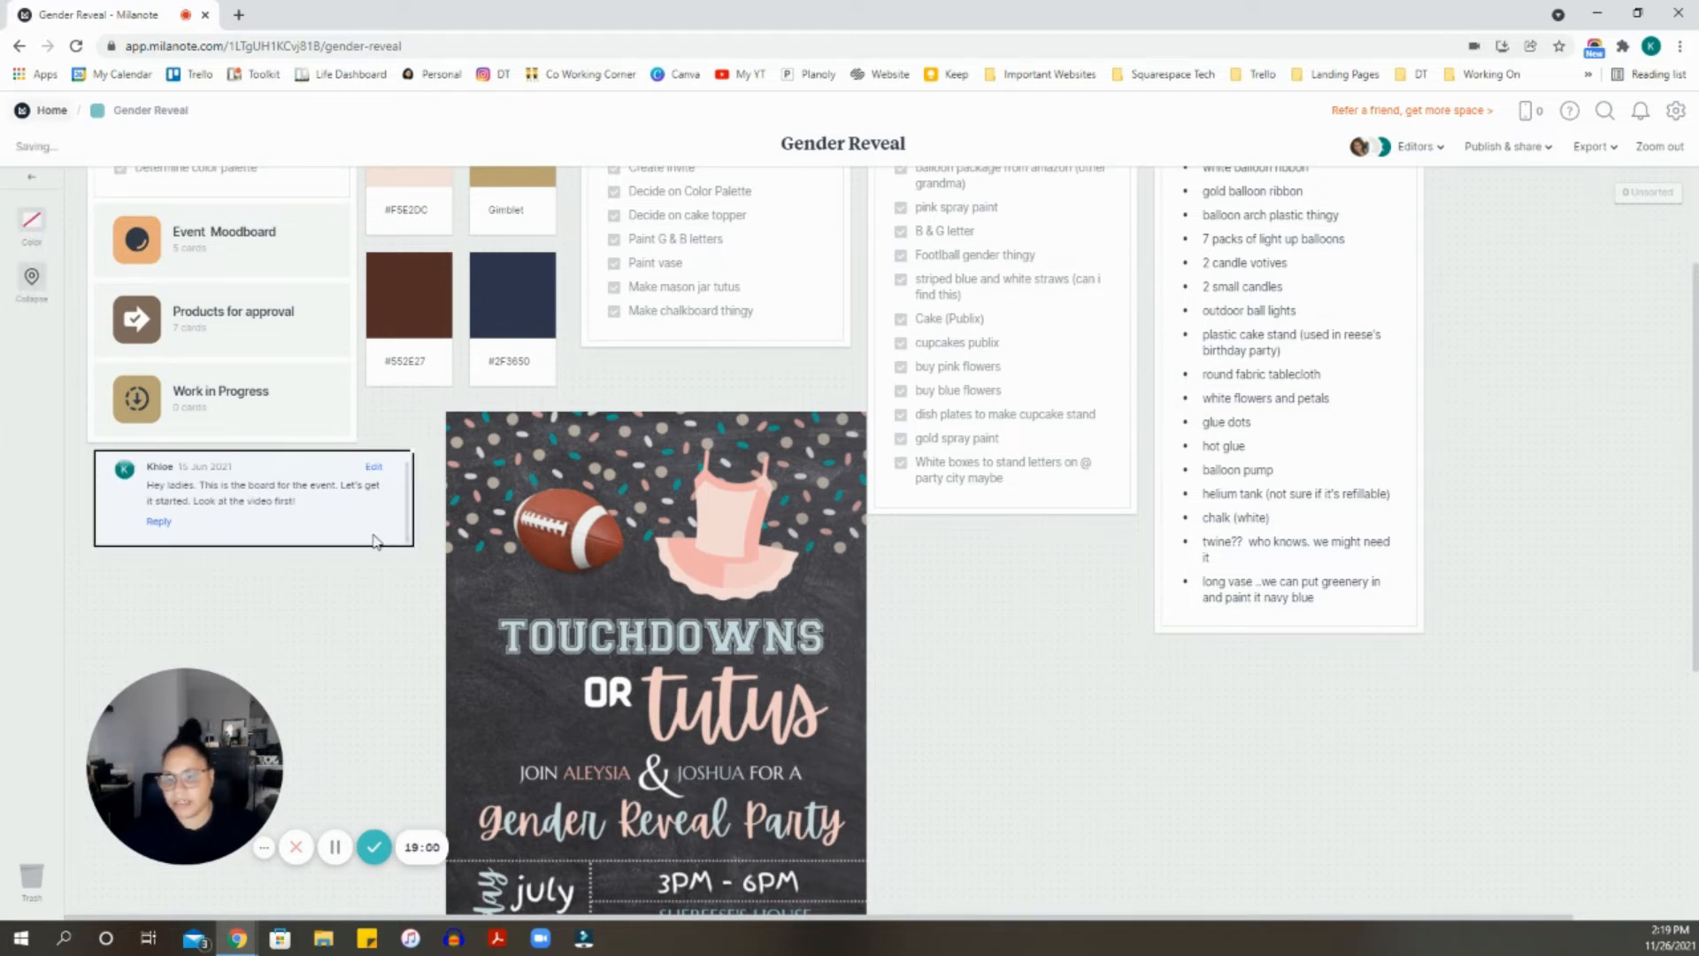
drag(412, 545, 421, 554)
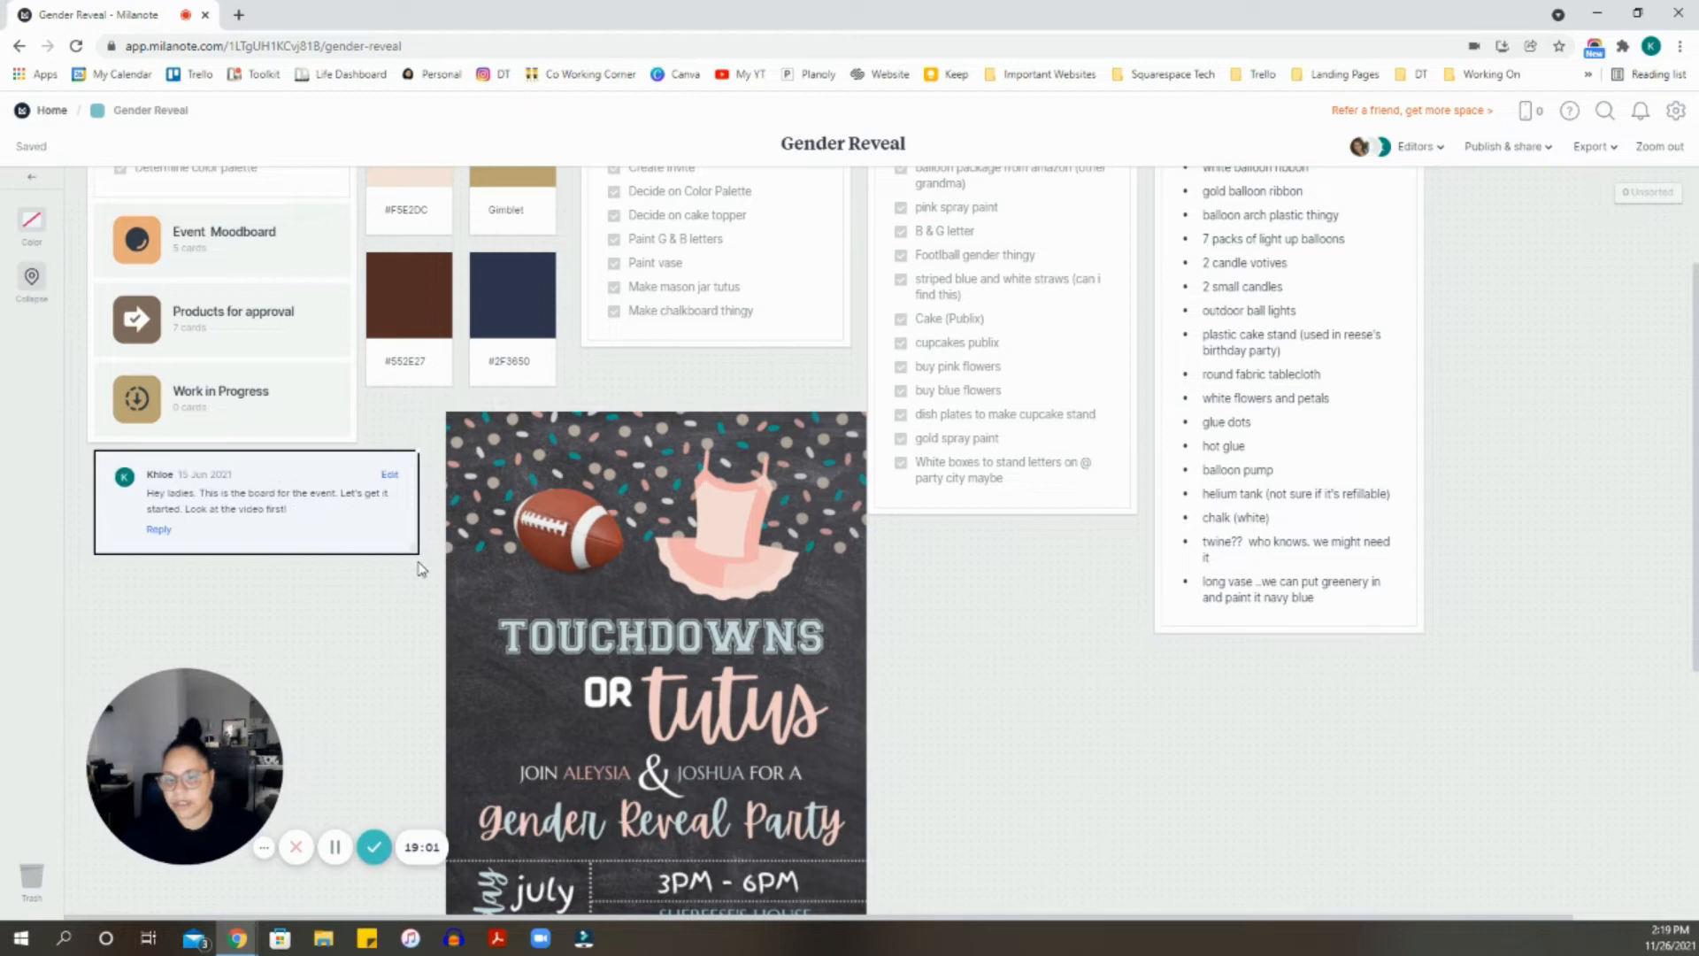
click(363, 590)
scroll(236, 307, up, 2)
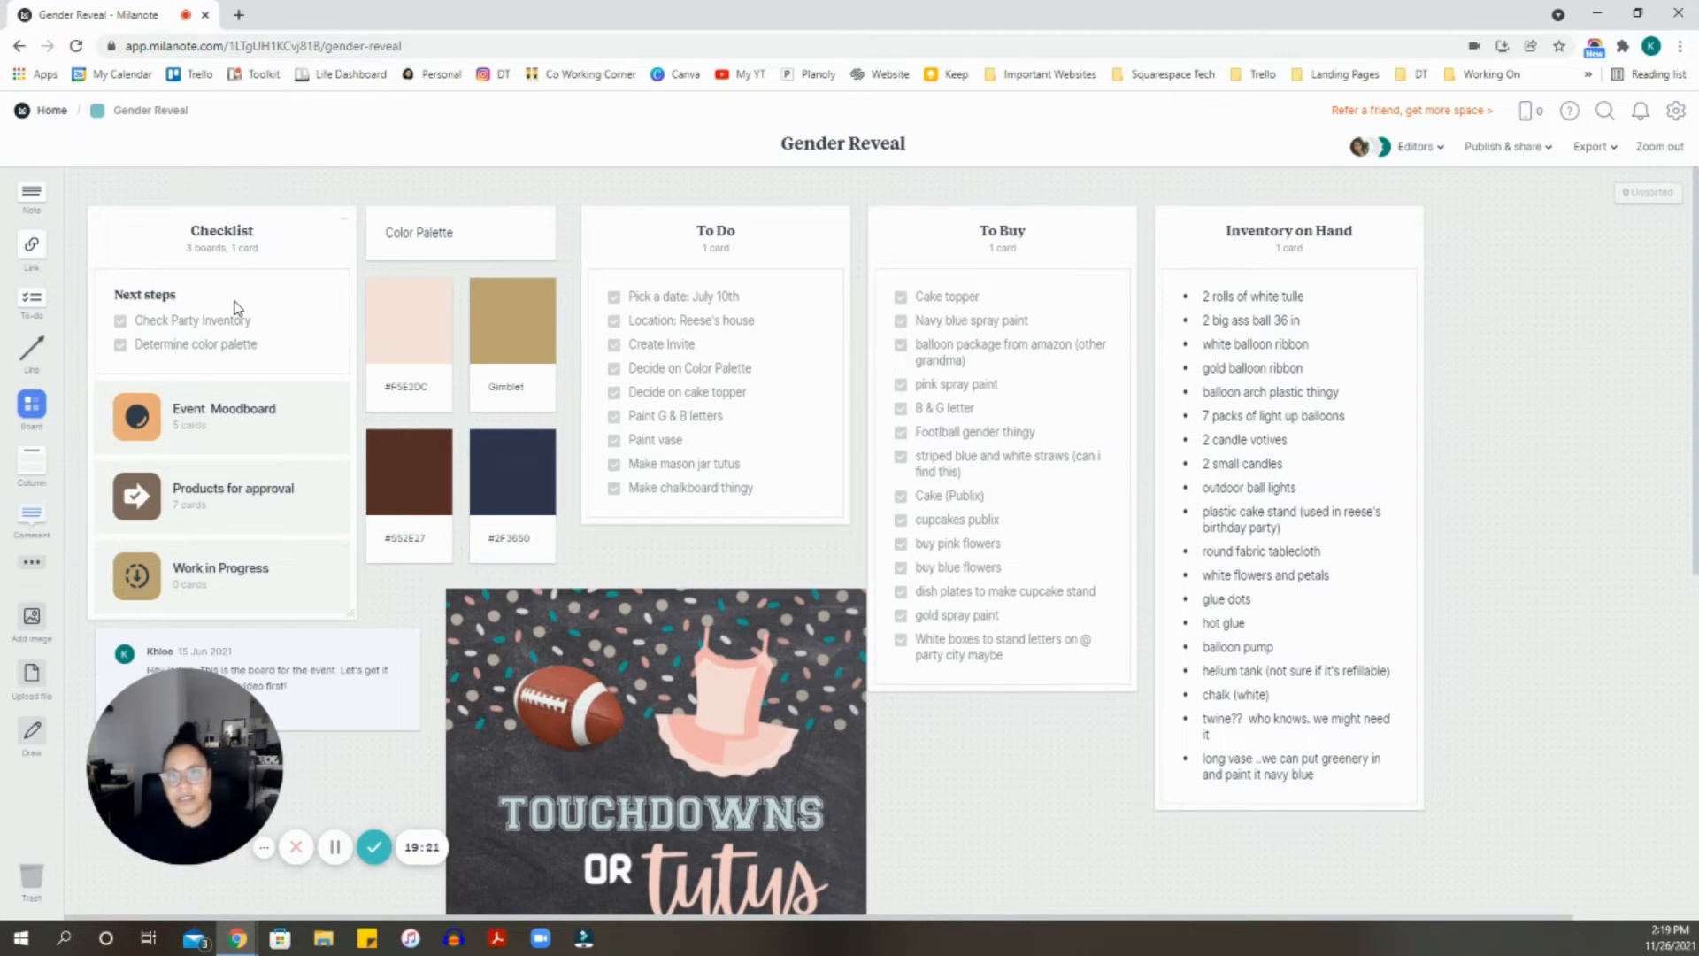
scroll(248, 319, down, 1)
- Look around the Event Moodboard, then return to the Gender Reveal board via the breadcrumb
click(263, 330)
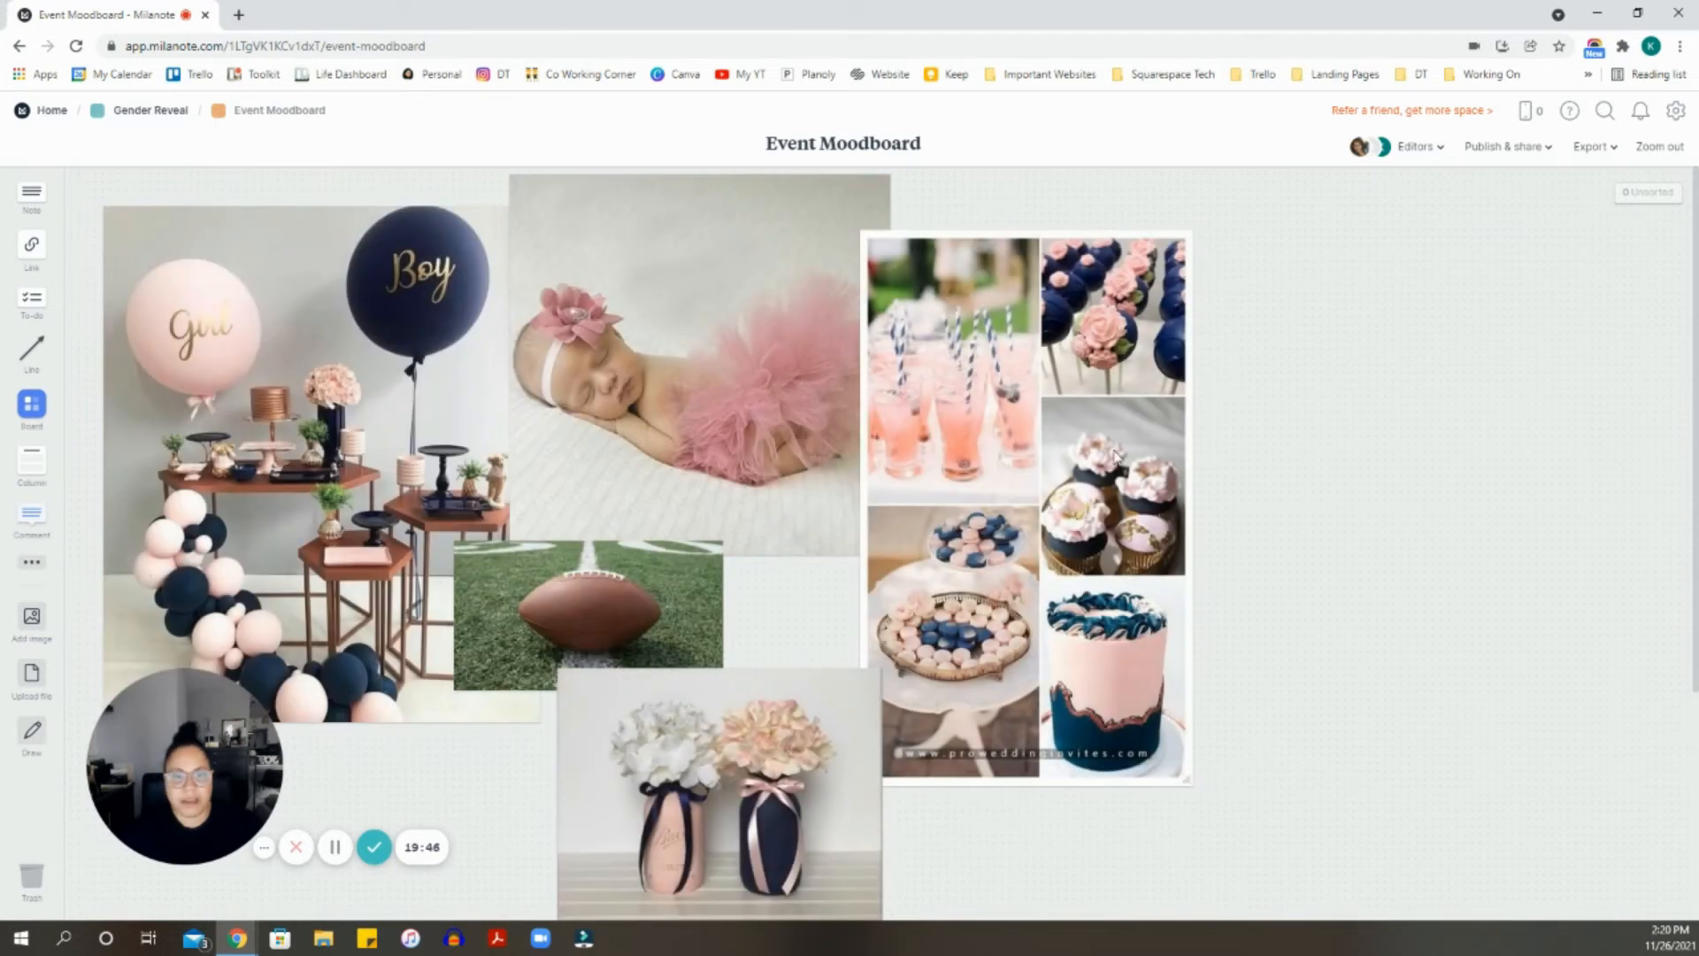
drag(1121, 434, 1138, 385)
scroll(841, 566, down, 3)
mouse_move(681, 568)
mouse_down()
mouse_move(731, 576)
mouse_move(714, 569)
mouse_up()
scroll(1083, 663, up, 2)
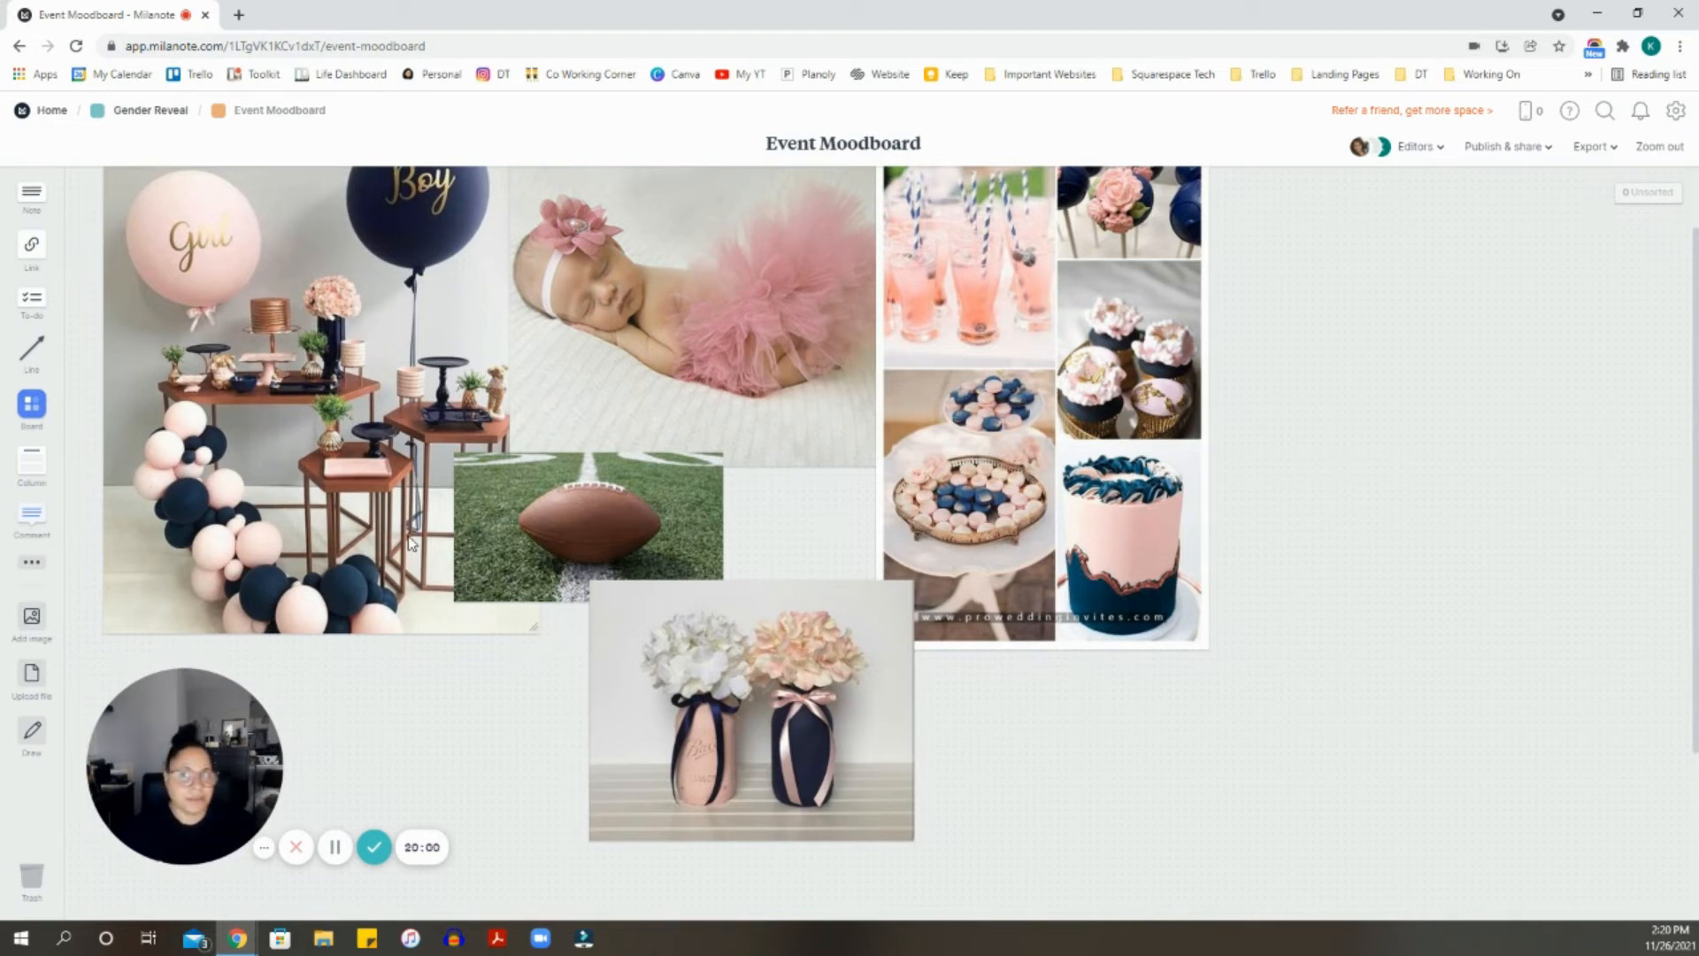
click(172, 115)
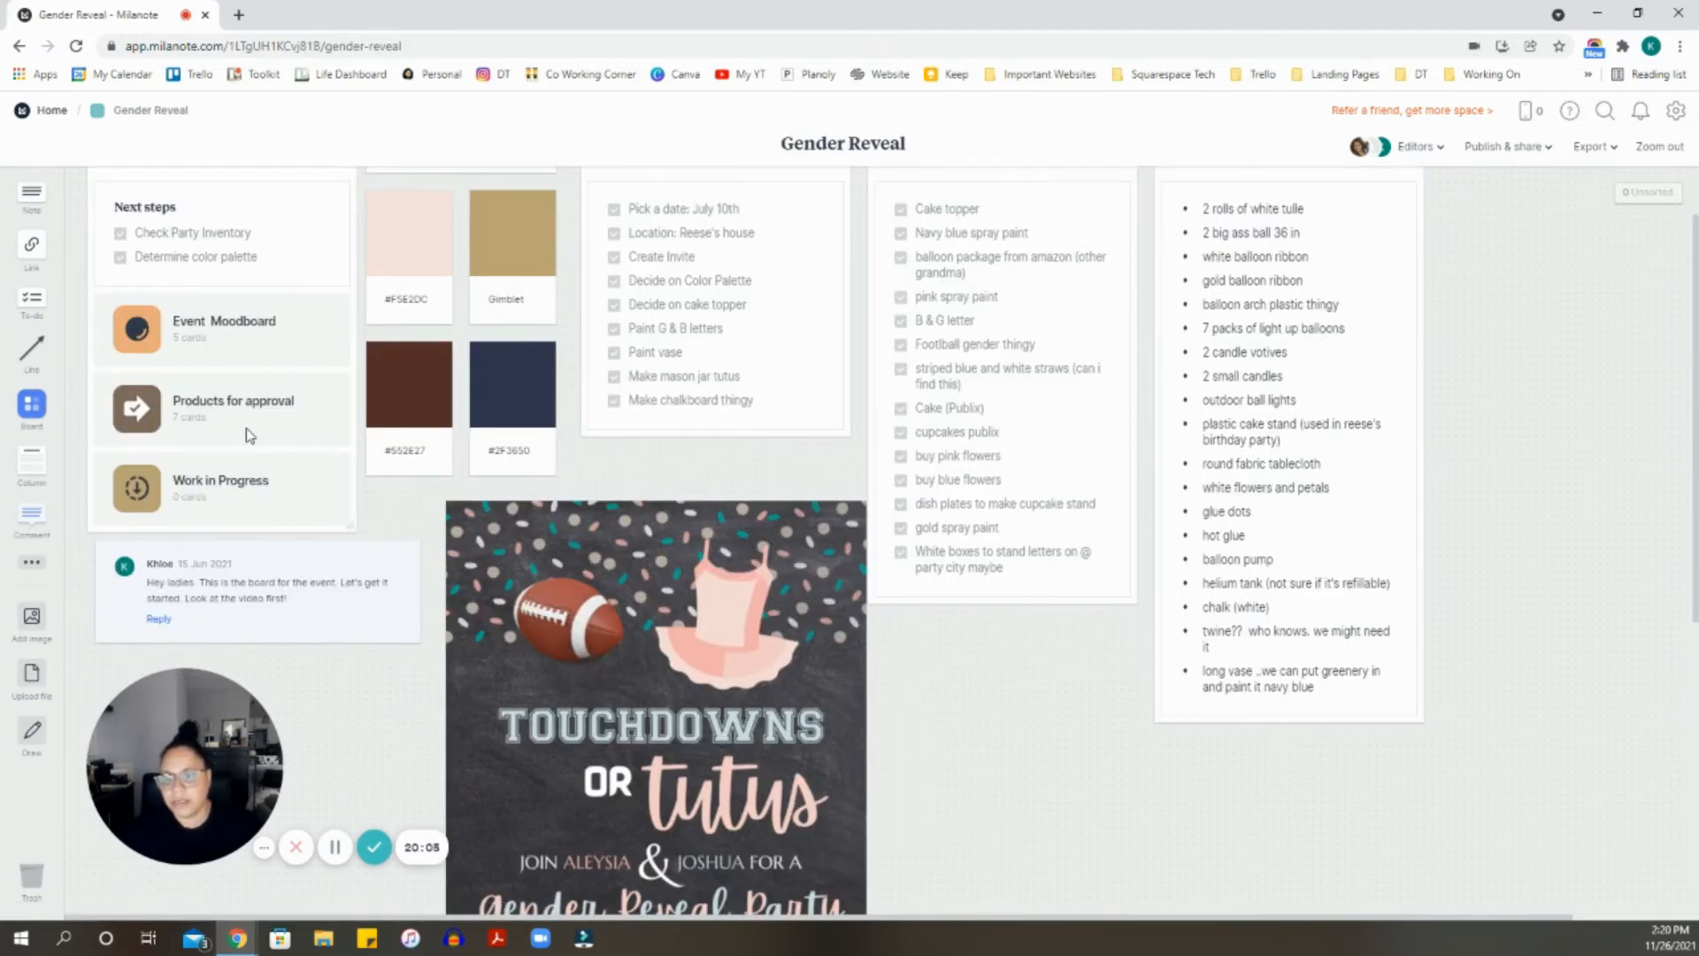
- Open the Products for approval board and scroll through its contents
click(248, 436)
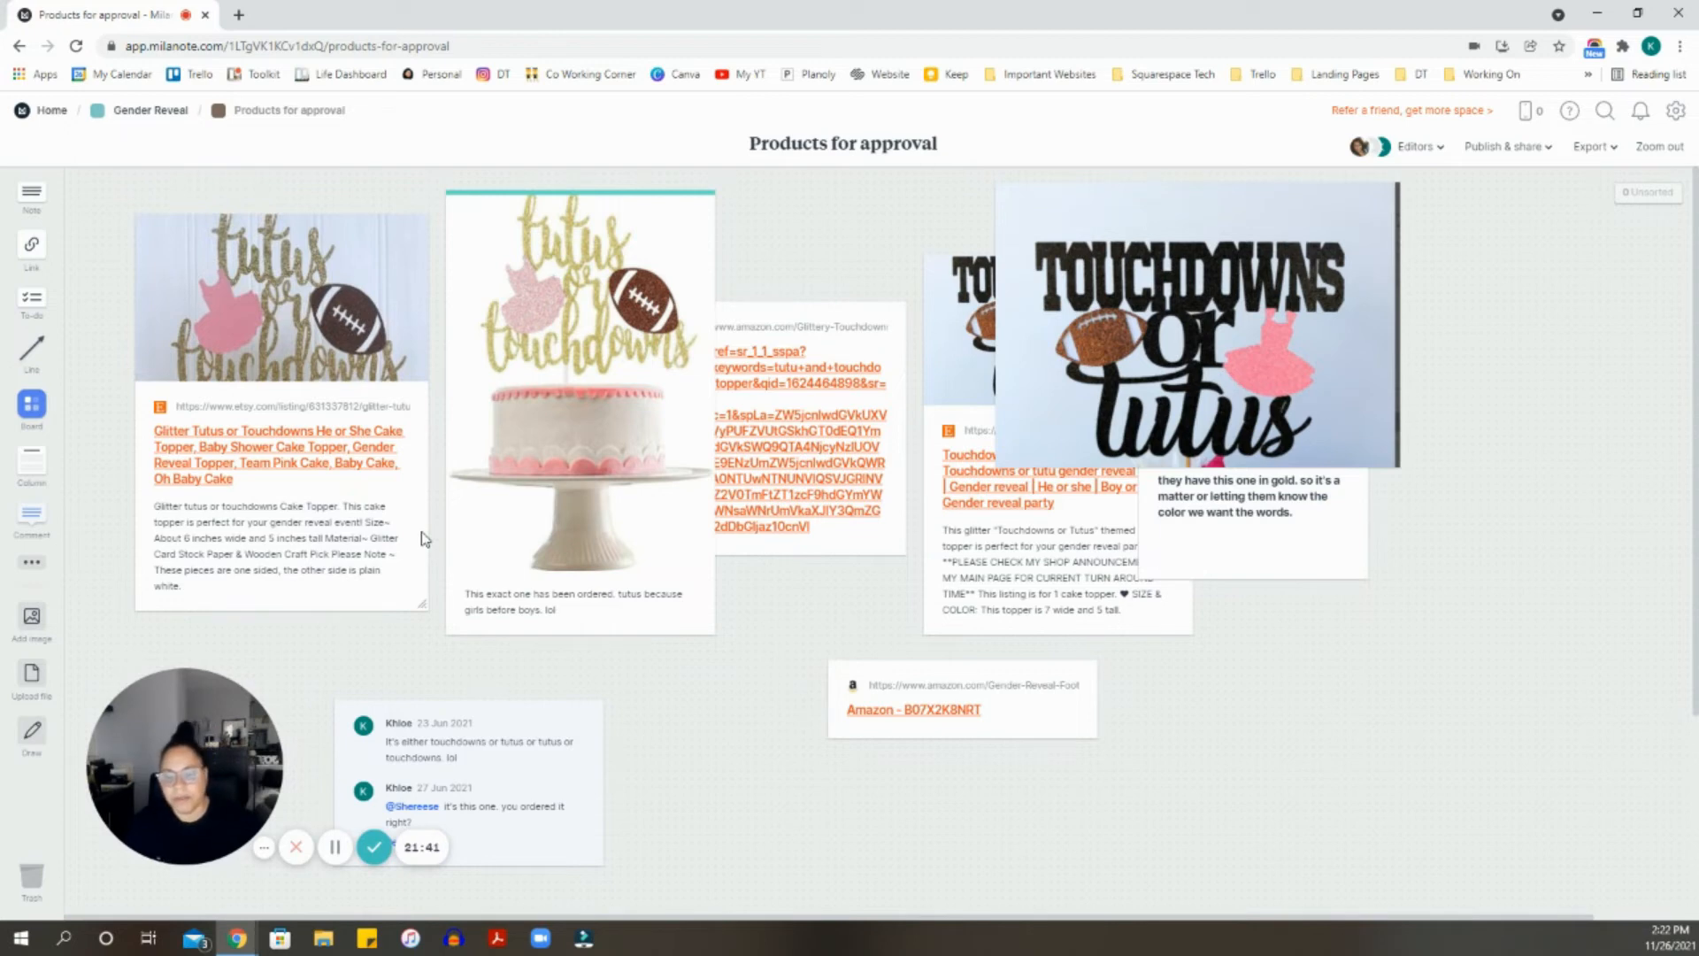
scroll(445, 668, down, 1)
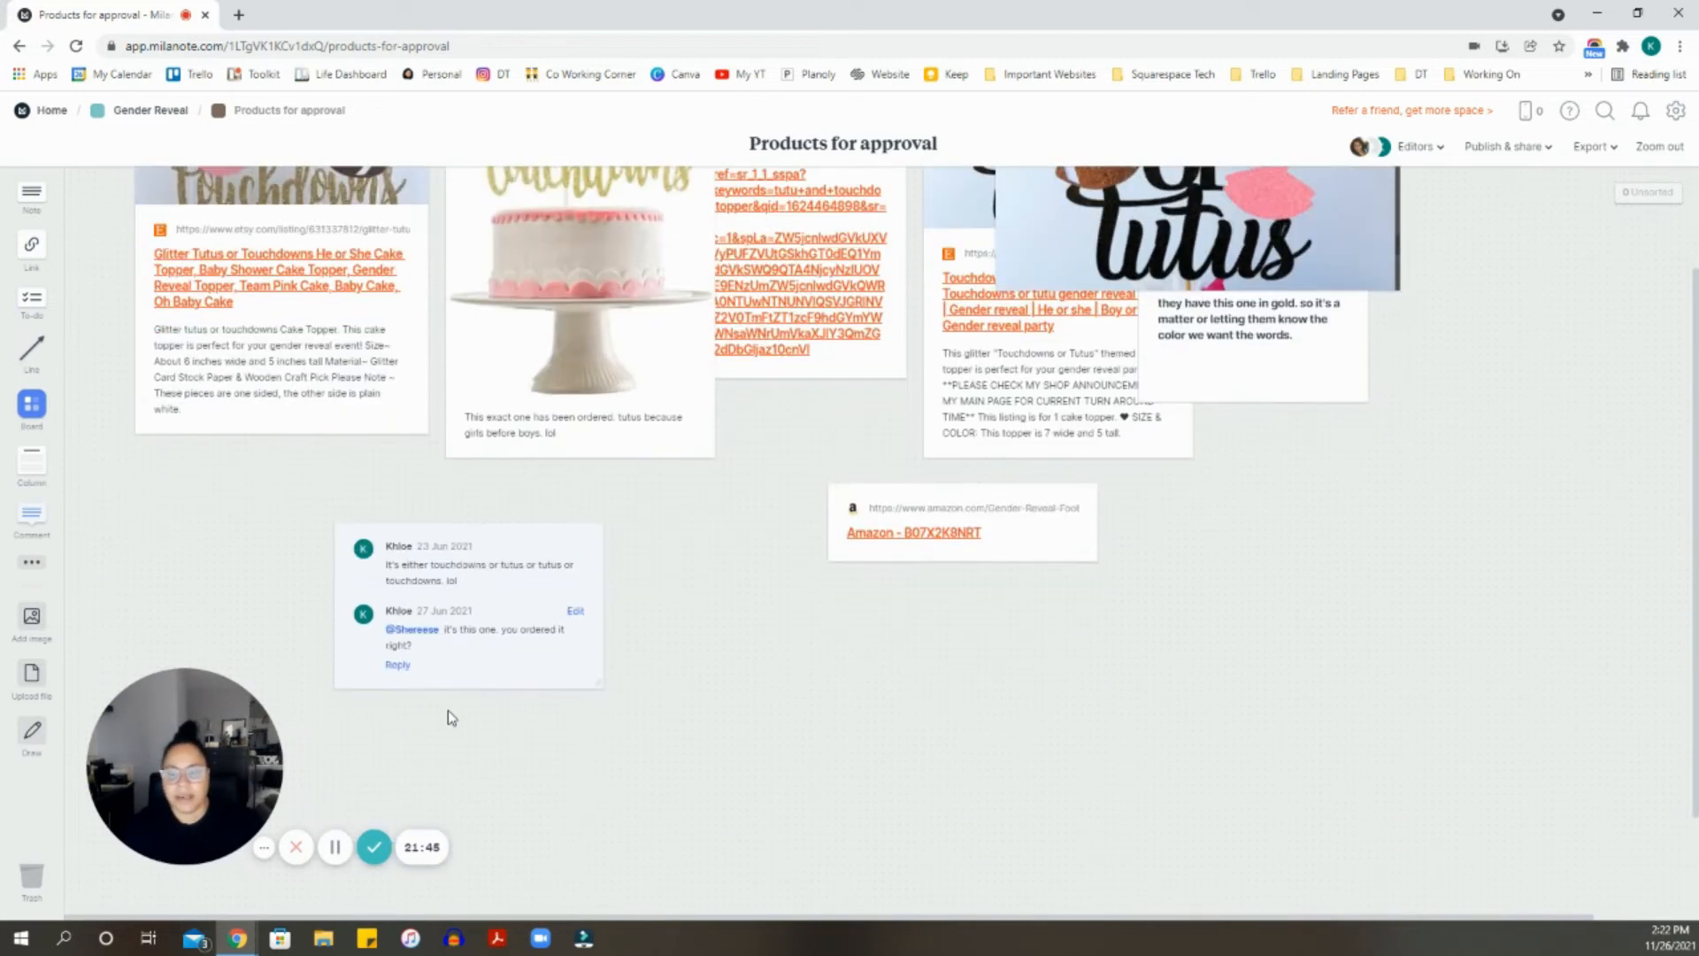
scroll(739, 660, up, 1)
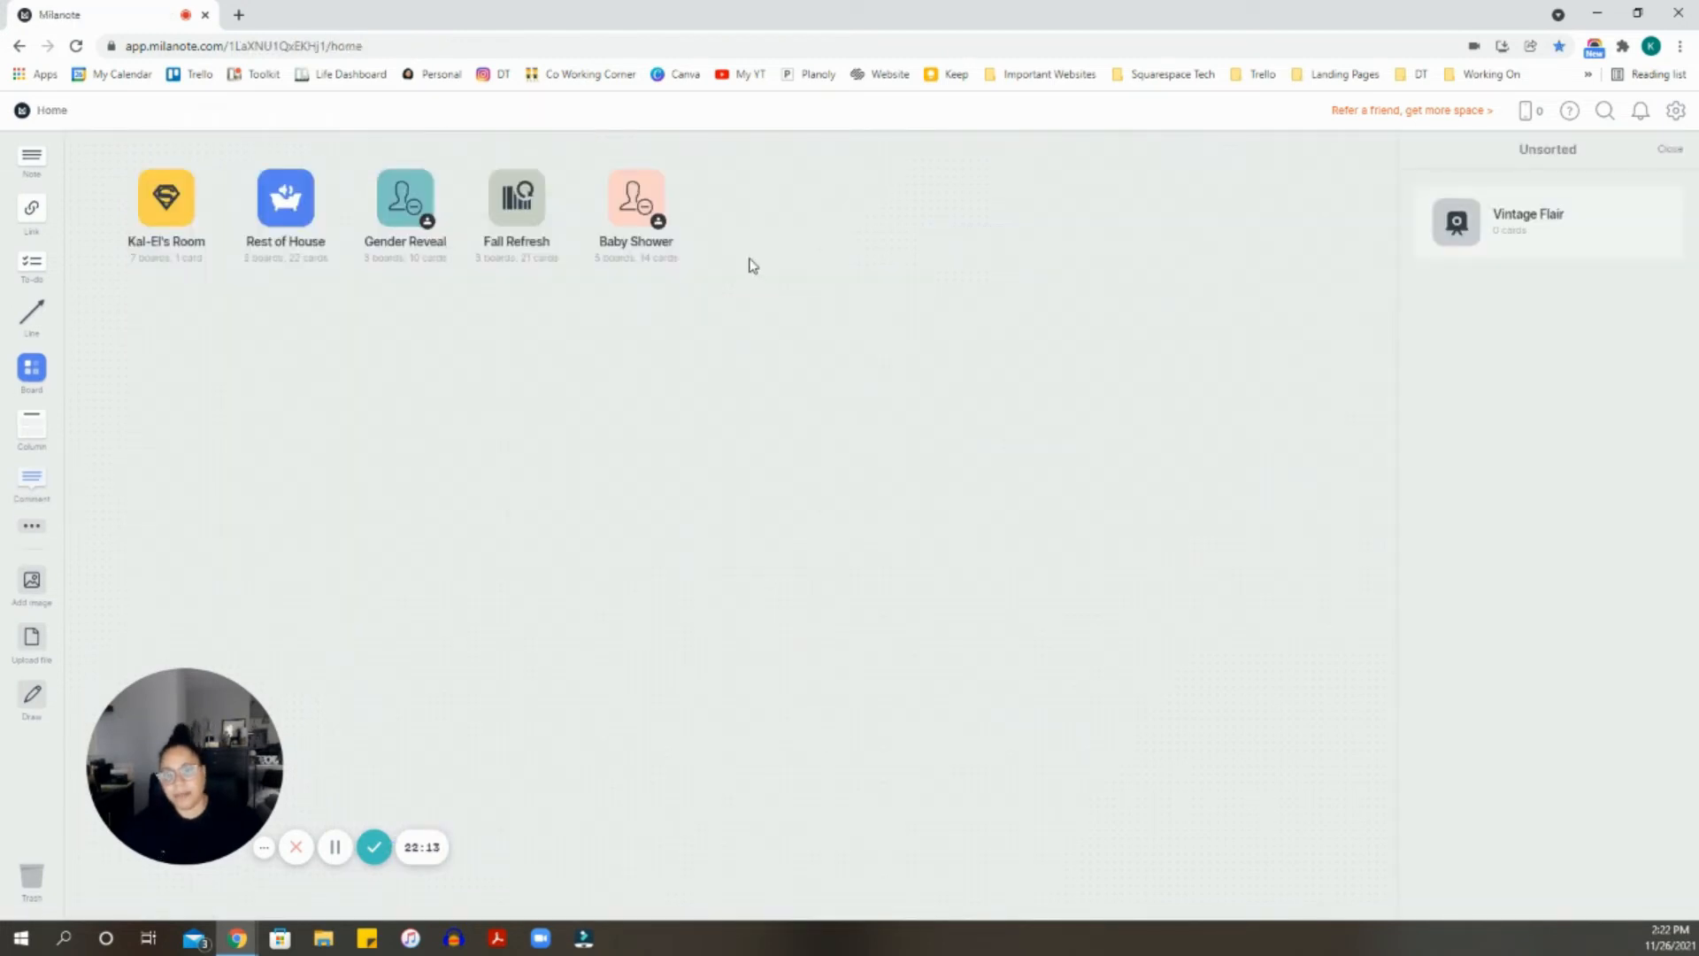
- Open the Baby Shower board, drag a card onto it, and shift the empty caption card slightly left
click(628, 221)
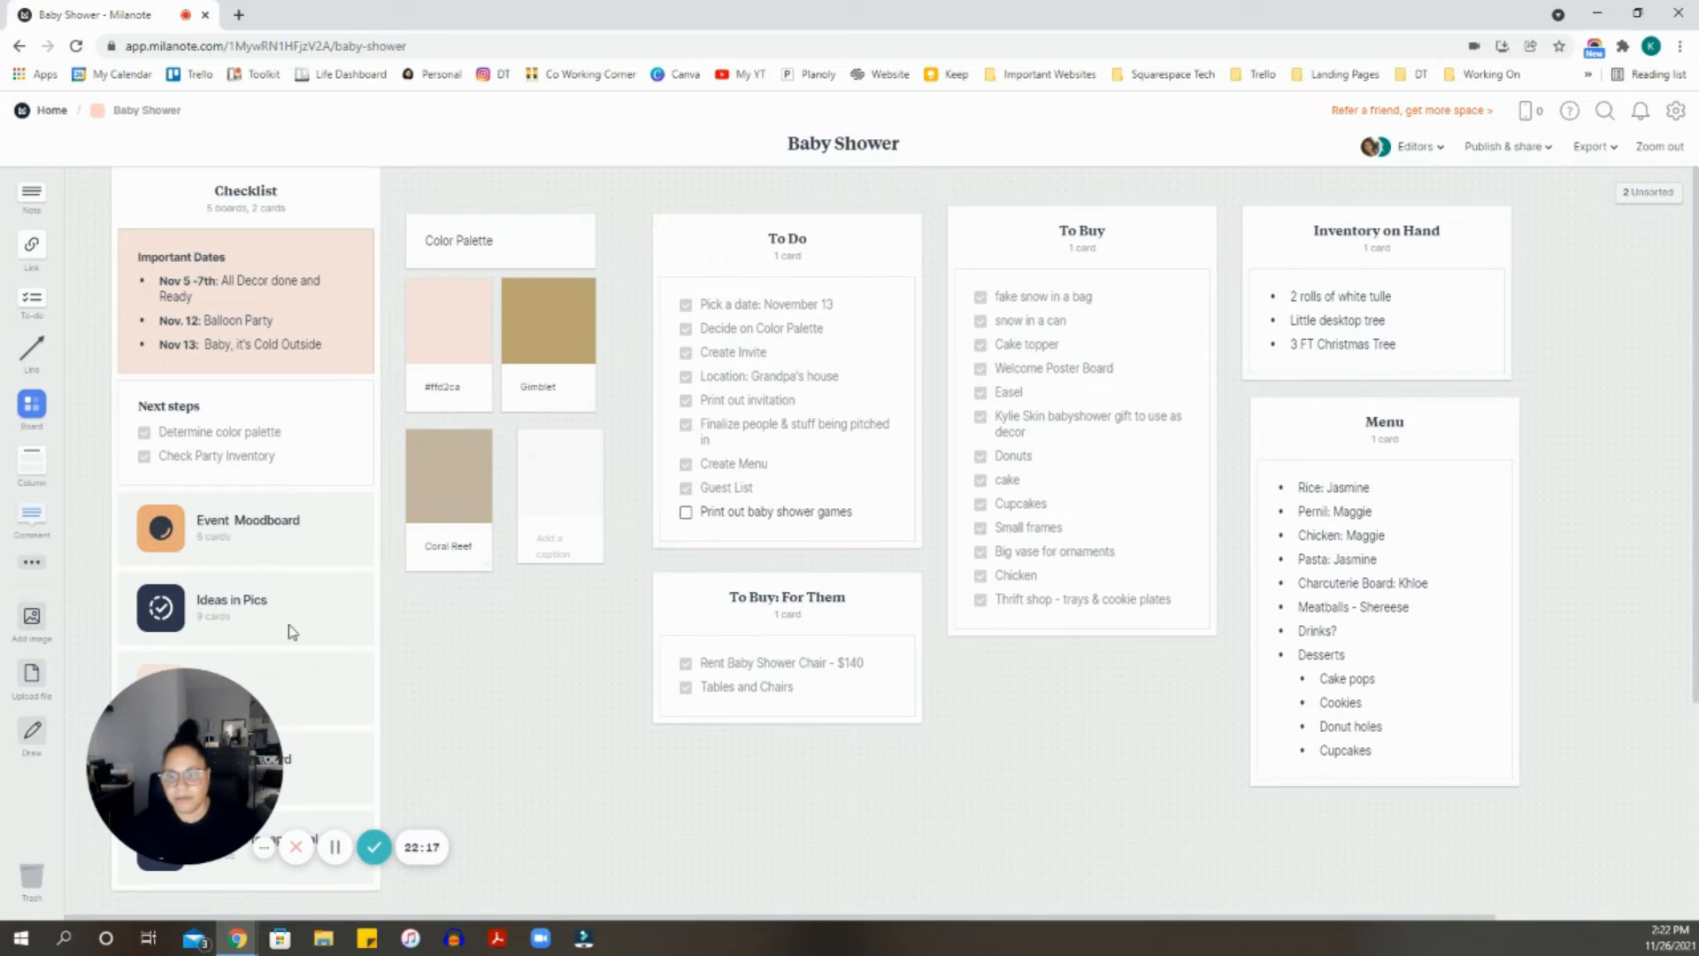
mouse_move(213, 705)
drag(213, 705, 1146, 746)
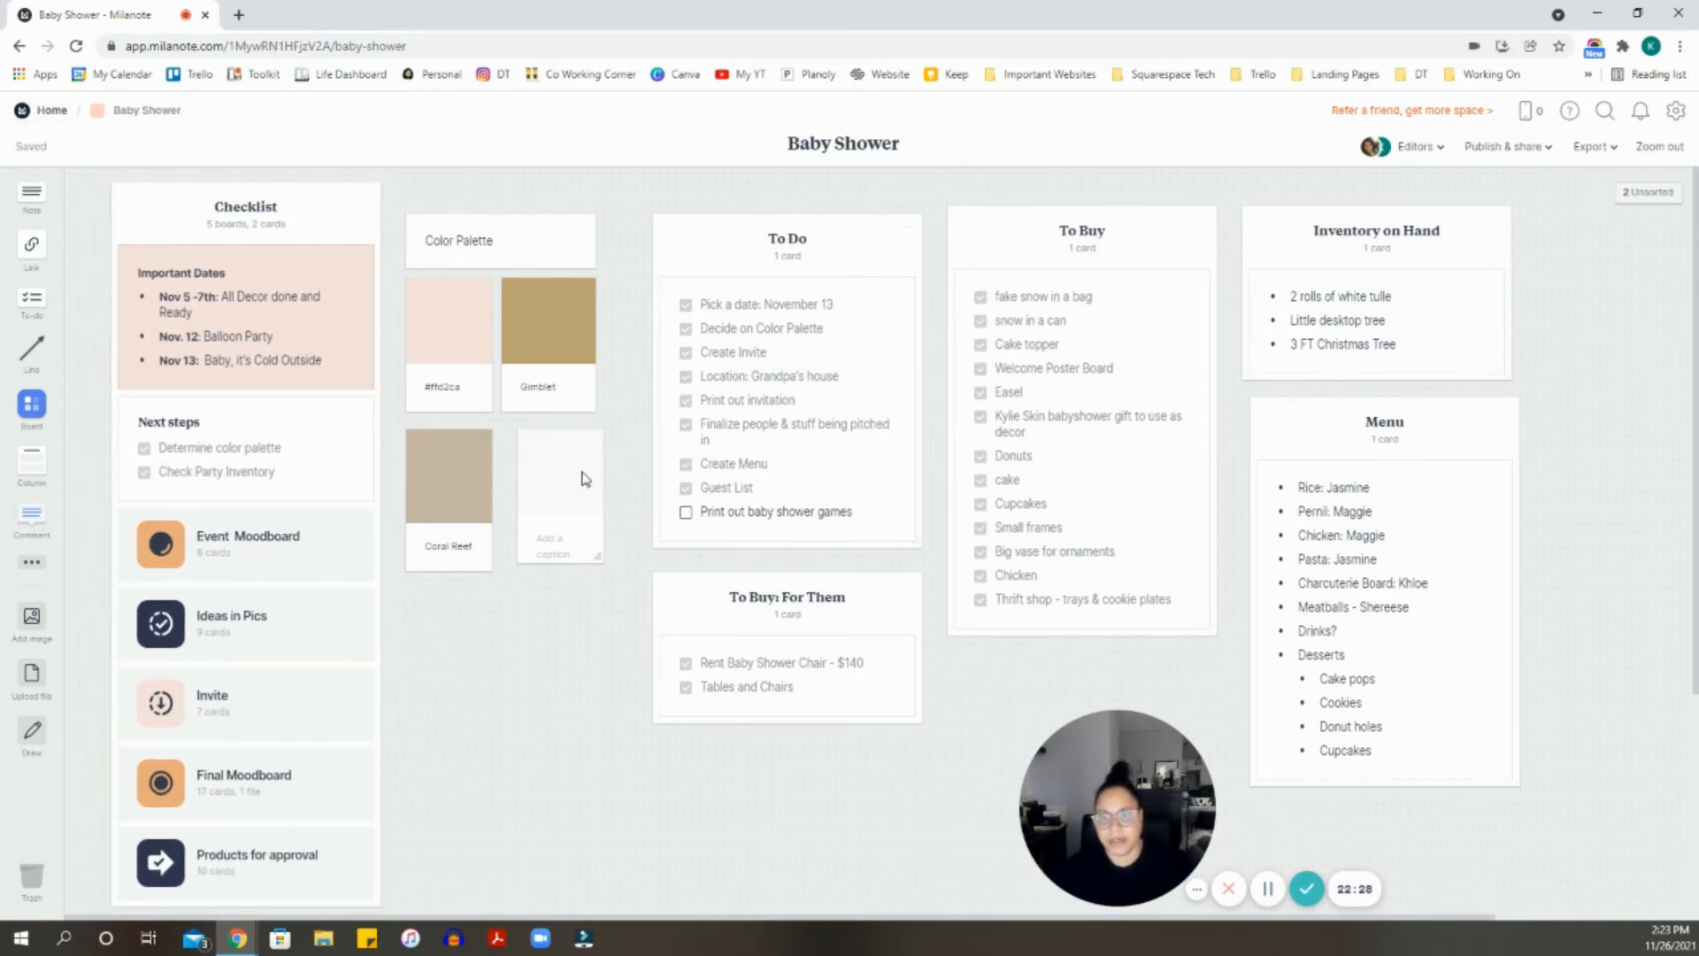
drag(585, 476, 577, 478)
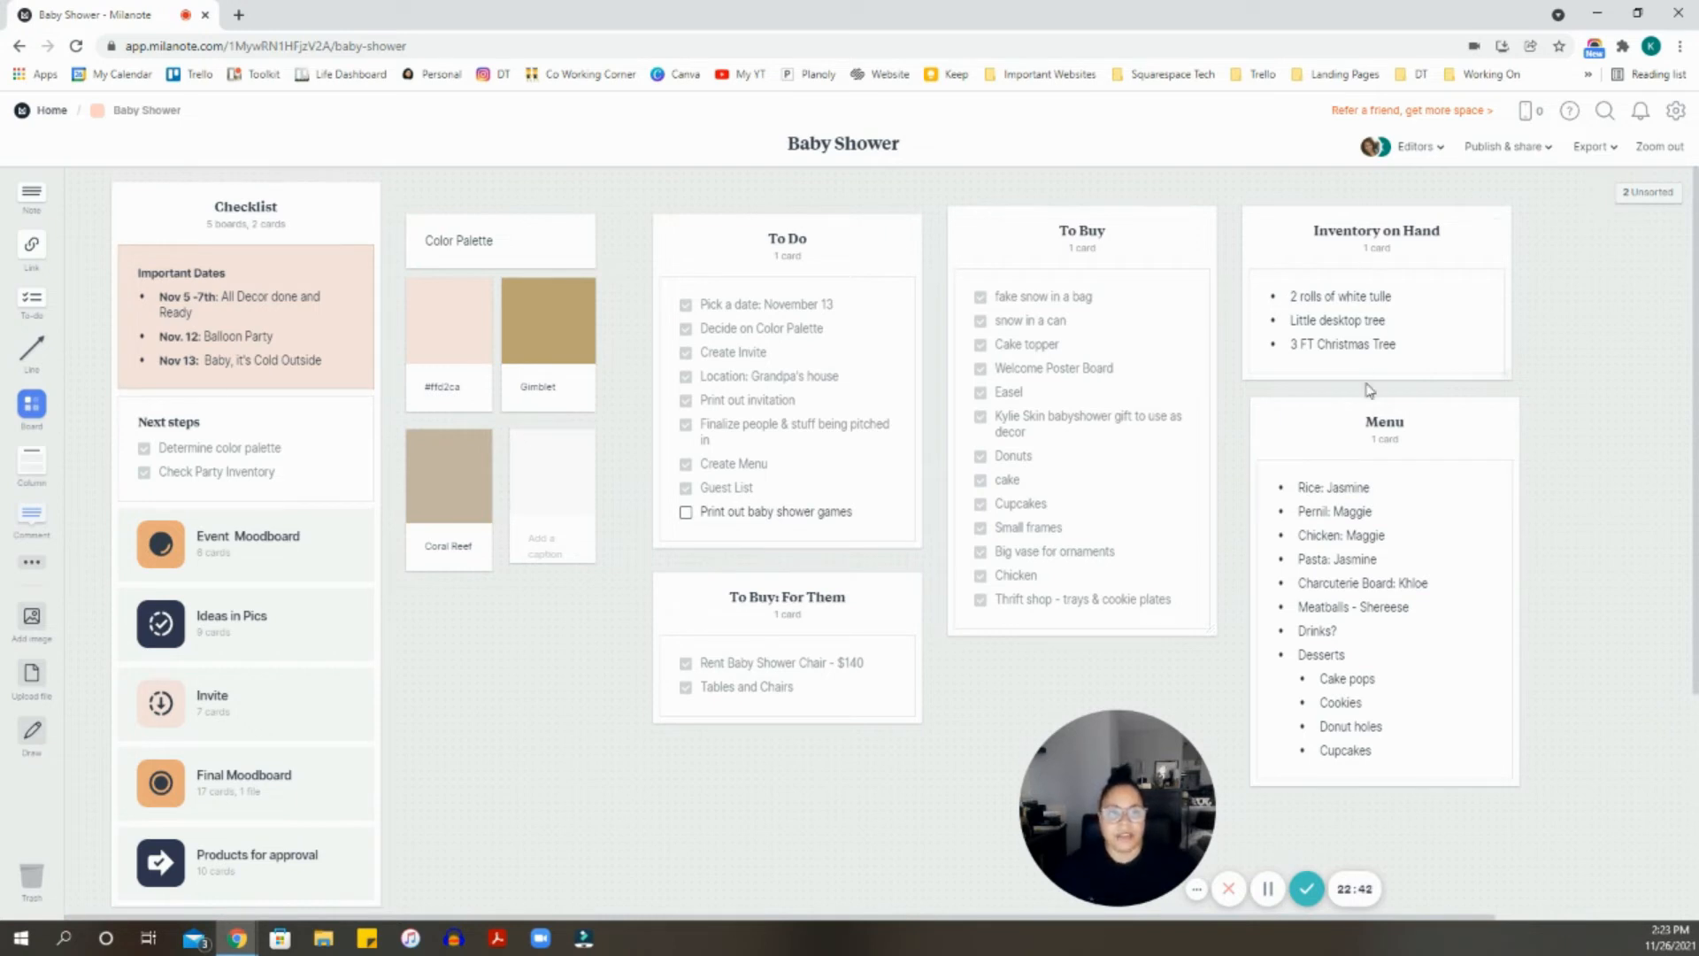
- Align the Menu column directly under the Inventory on Hand column
drag(1357, 415, 1352, 420)
scroll(1371, 425, down, 2)
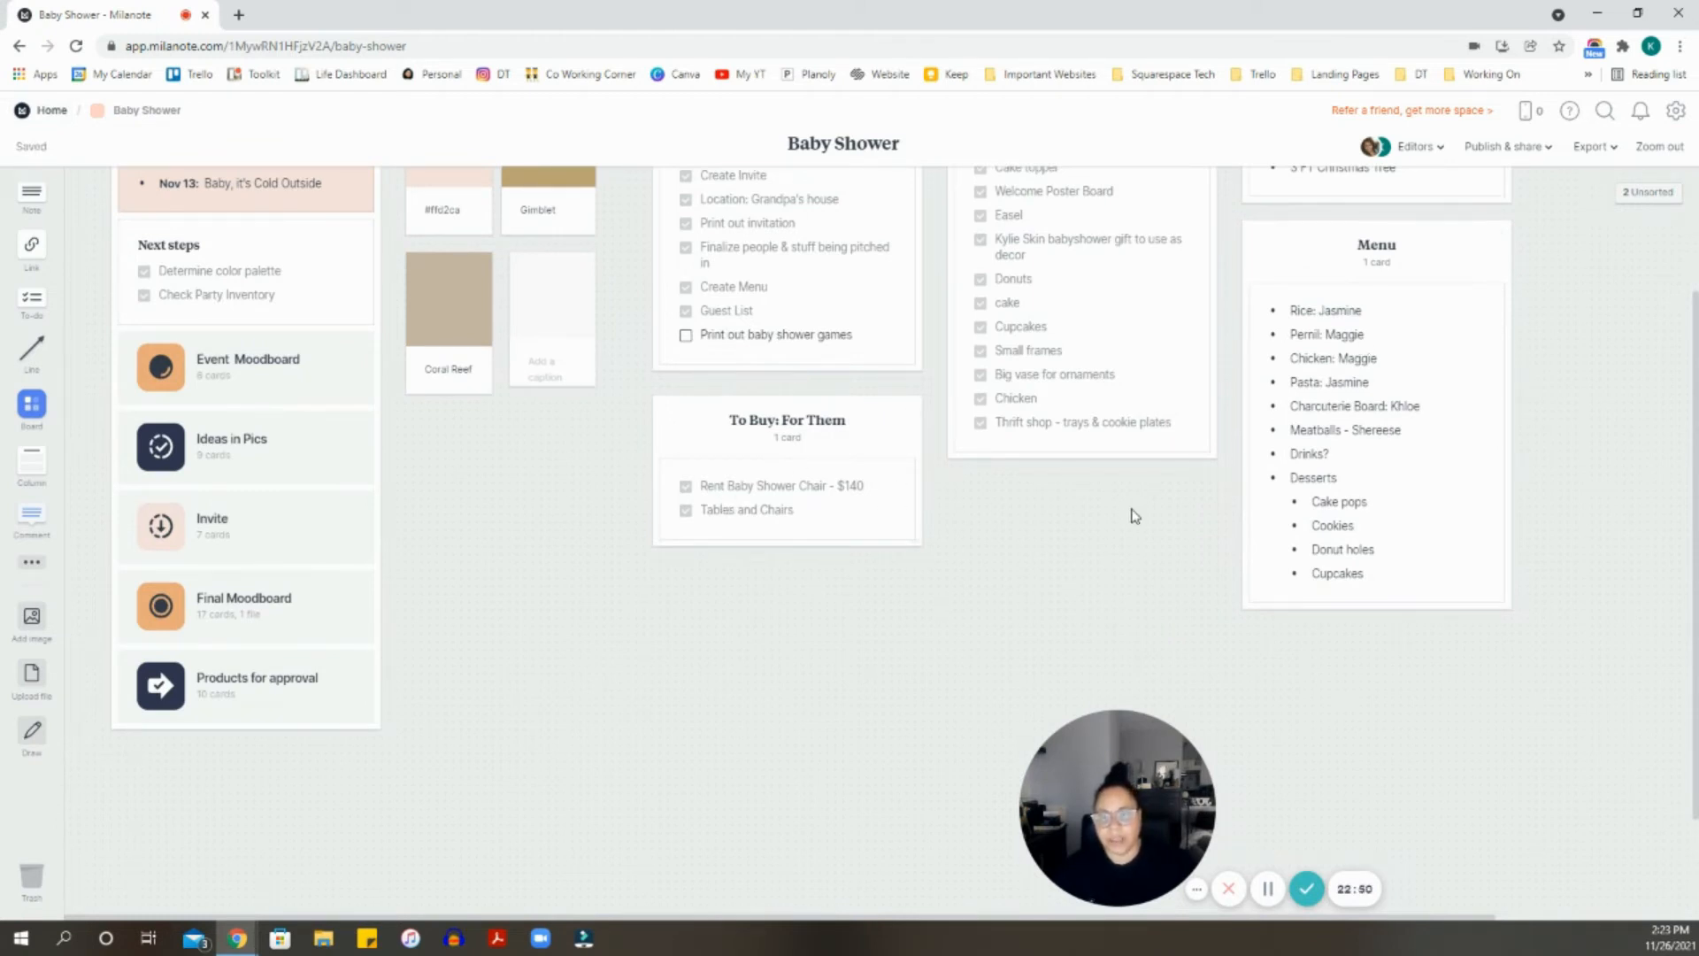
scroll(354, 380, up, 1)
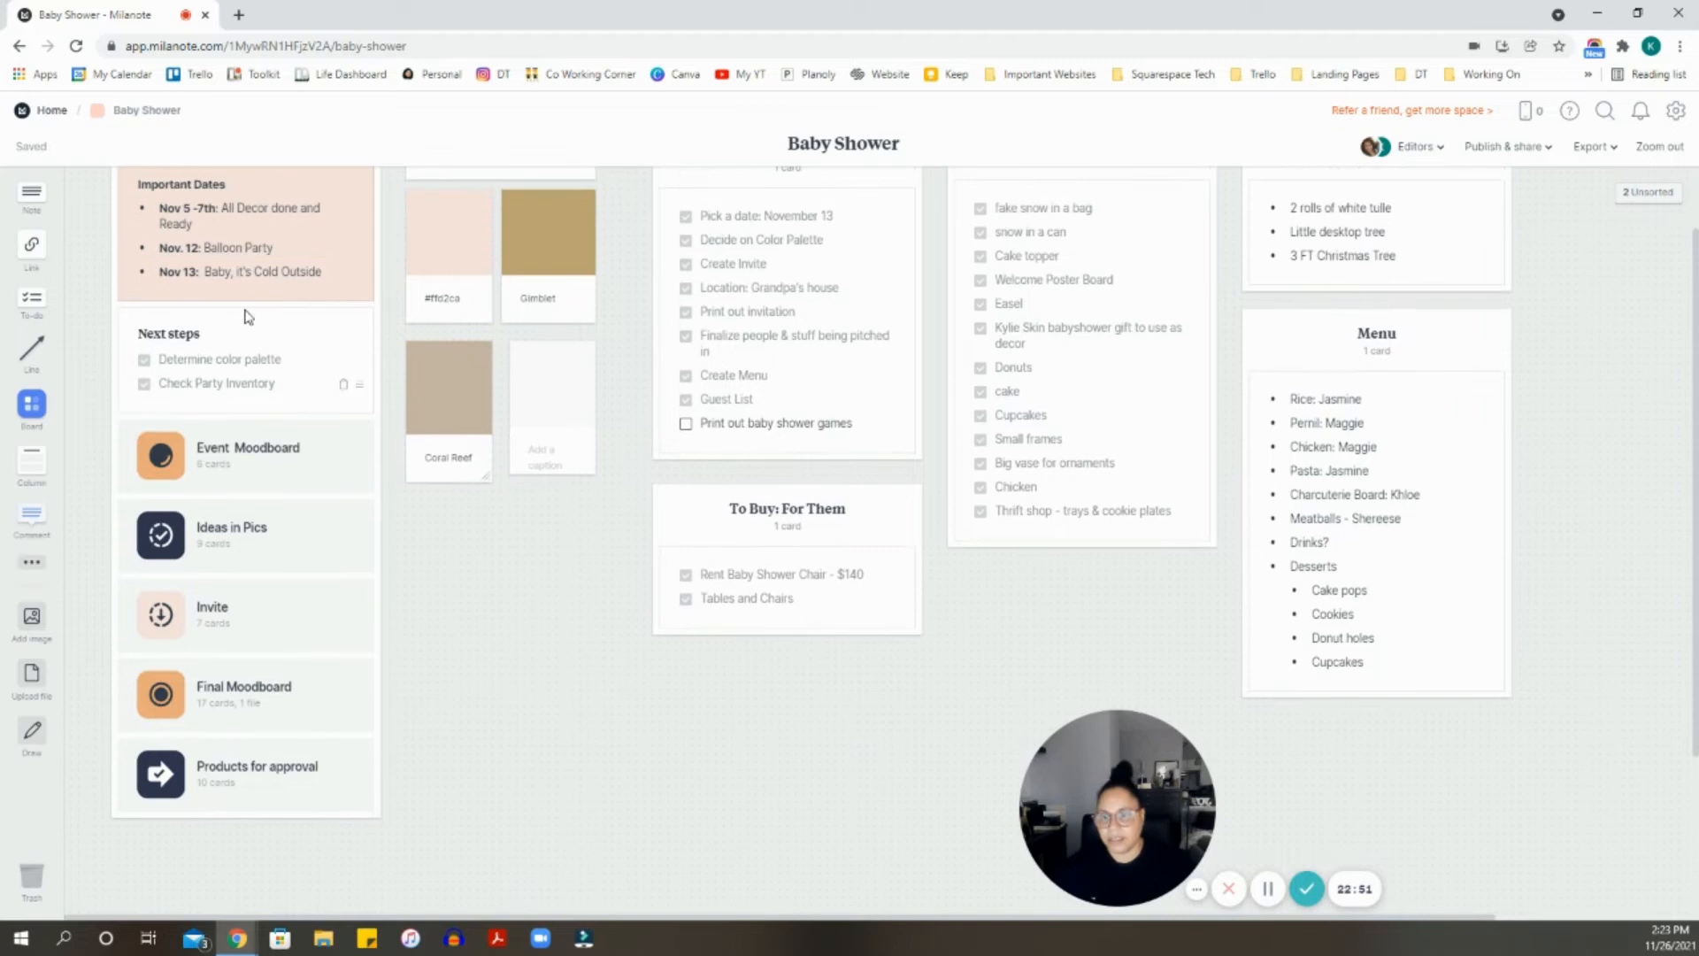
click(281, 461)
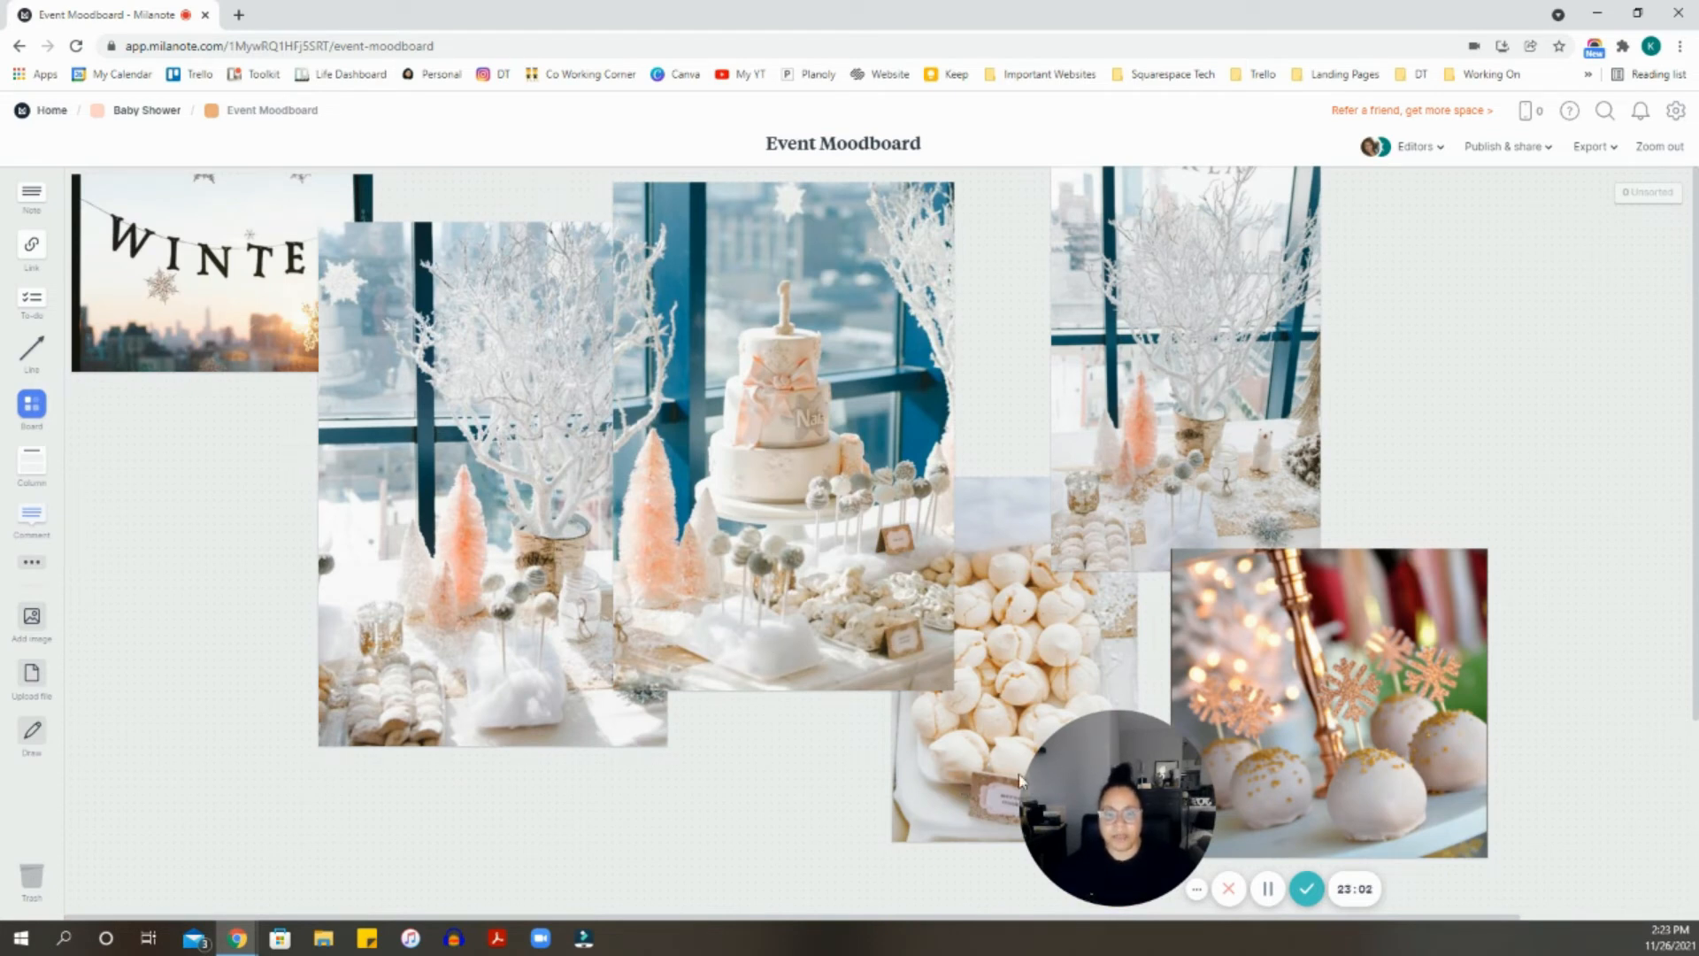
mouse_move(1033, 775)
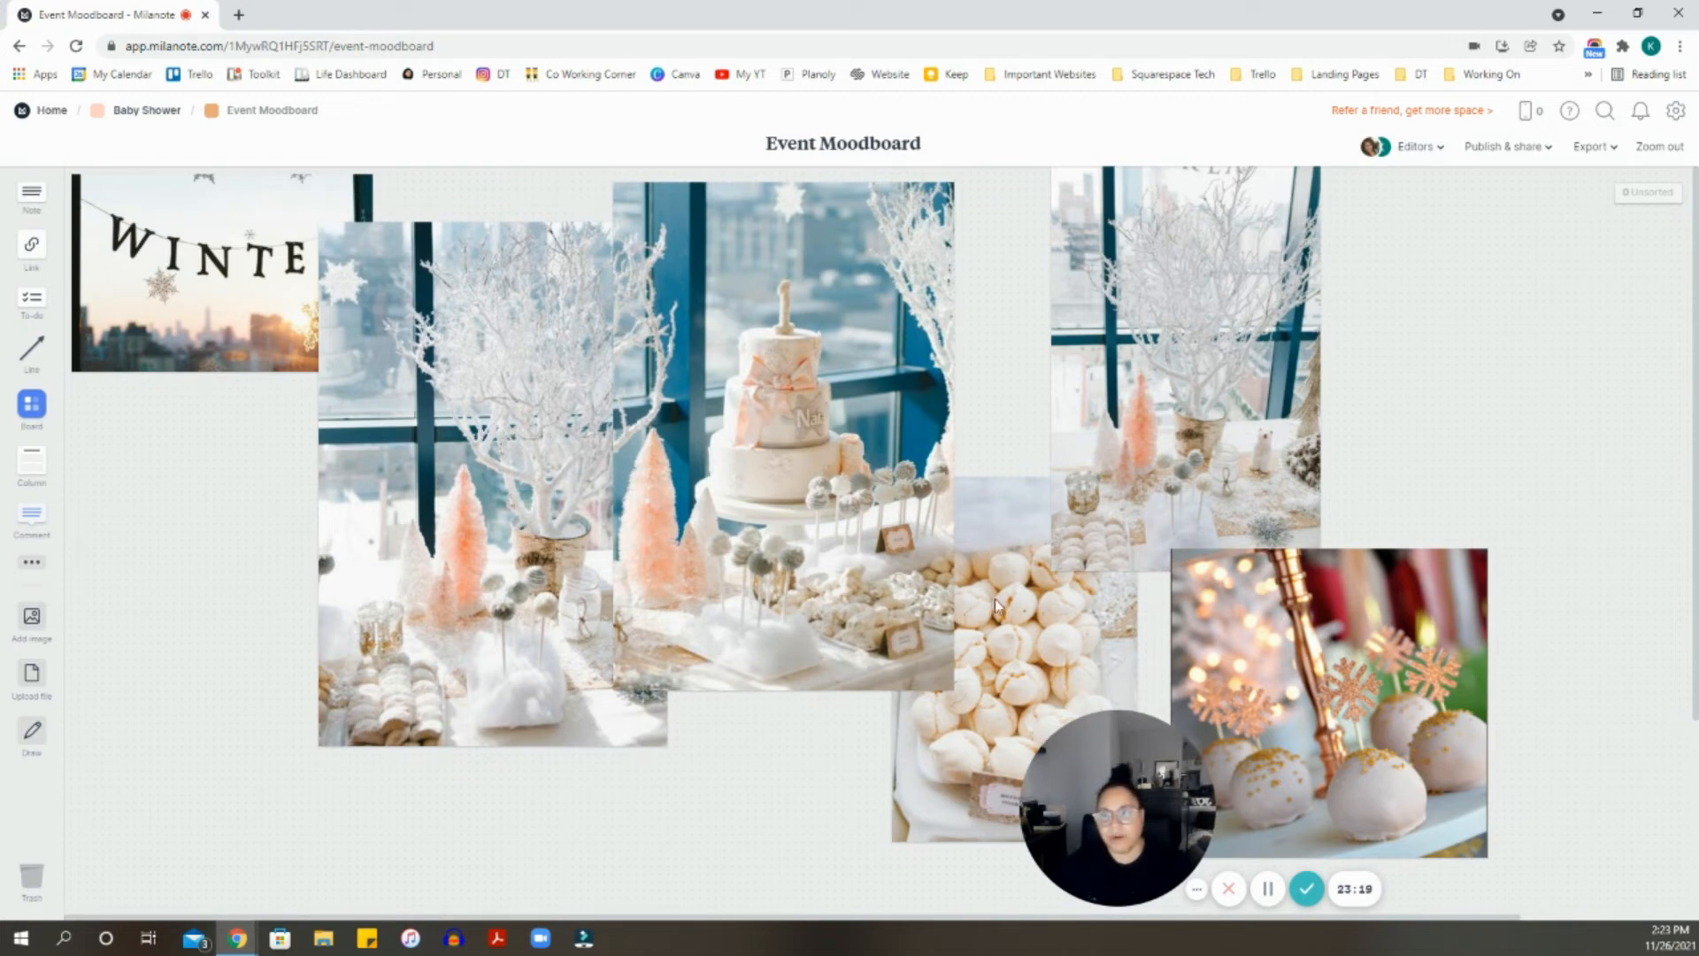
click(147, 110)
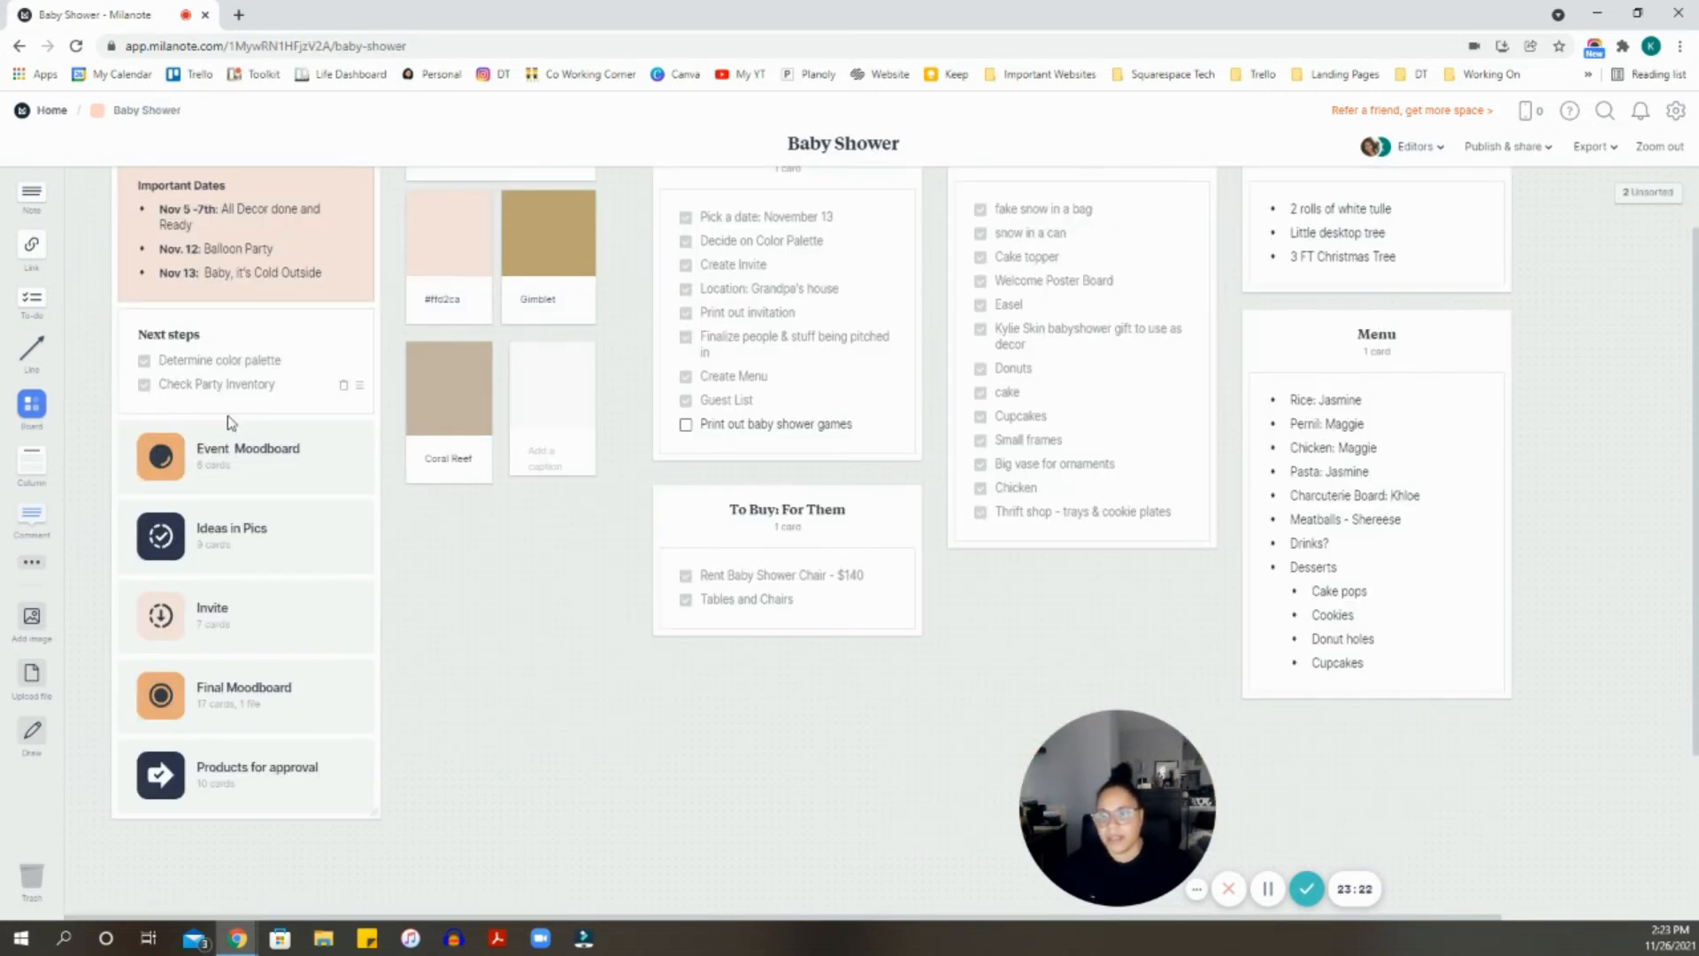
click(245, 517)
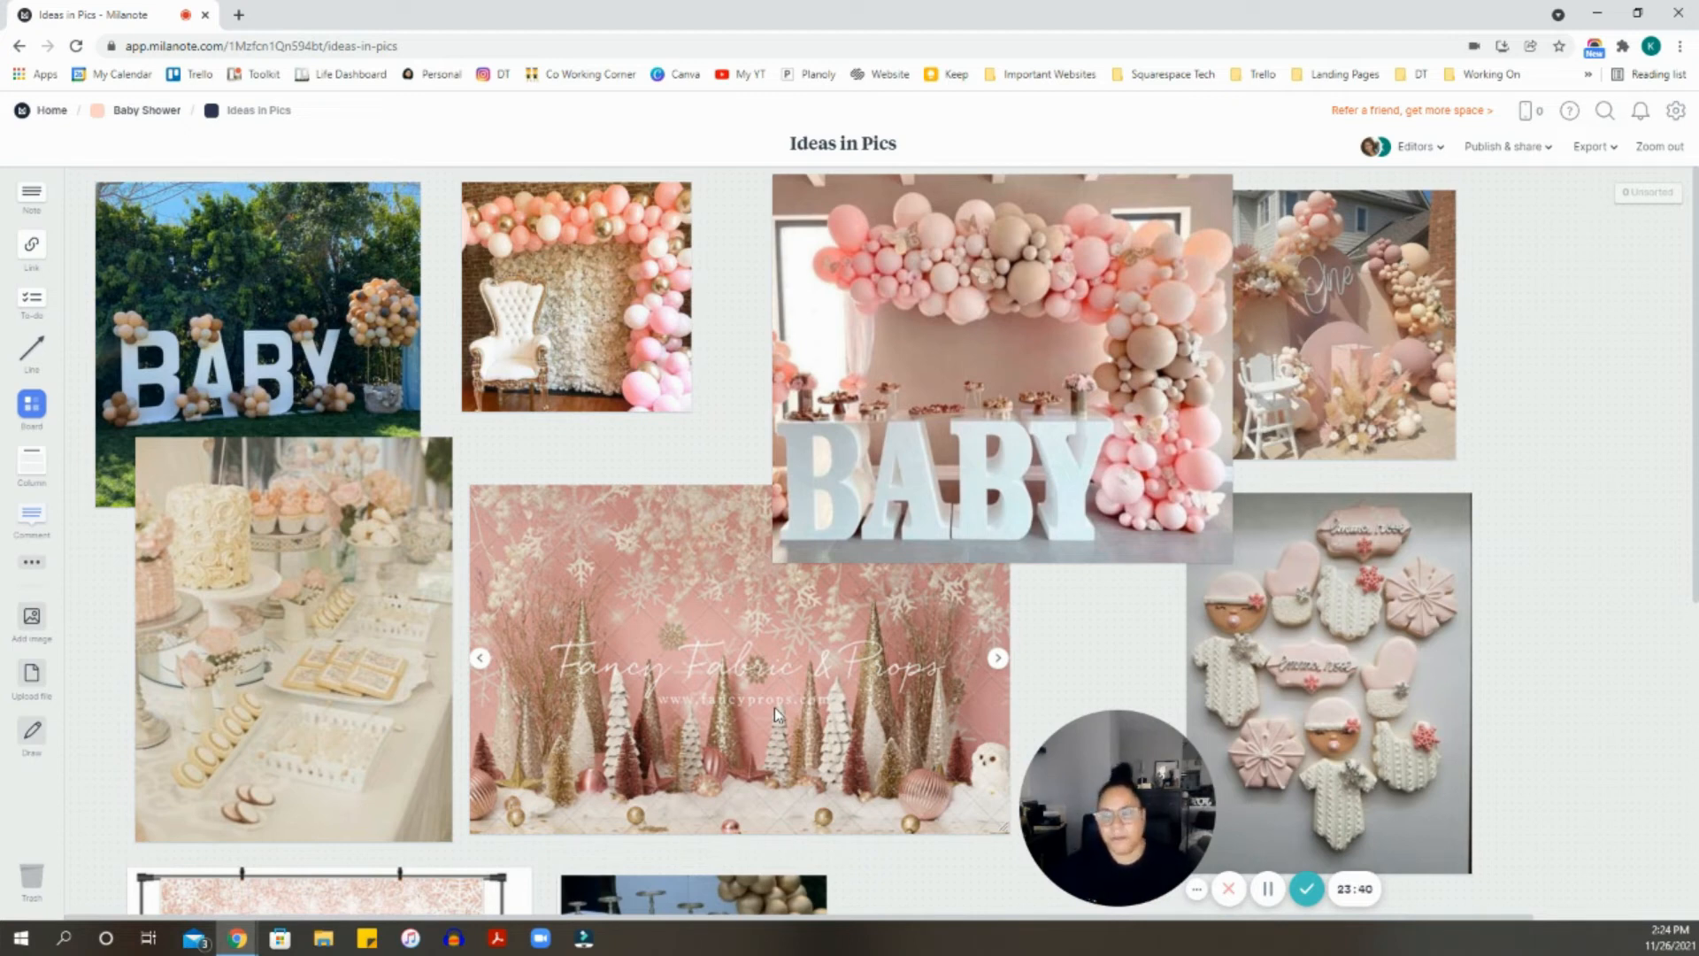
click(166, 113)
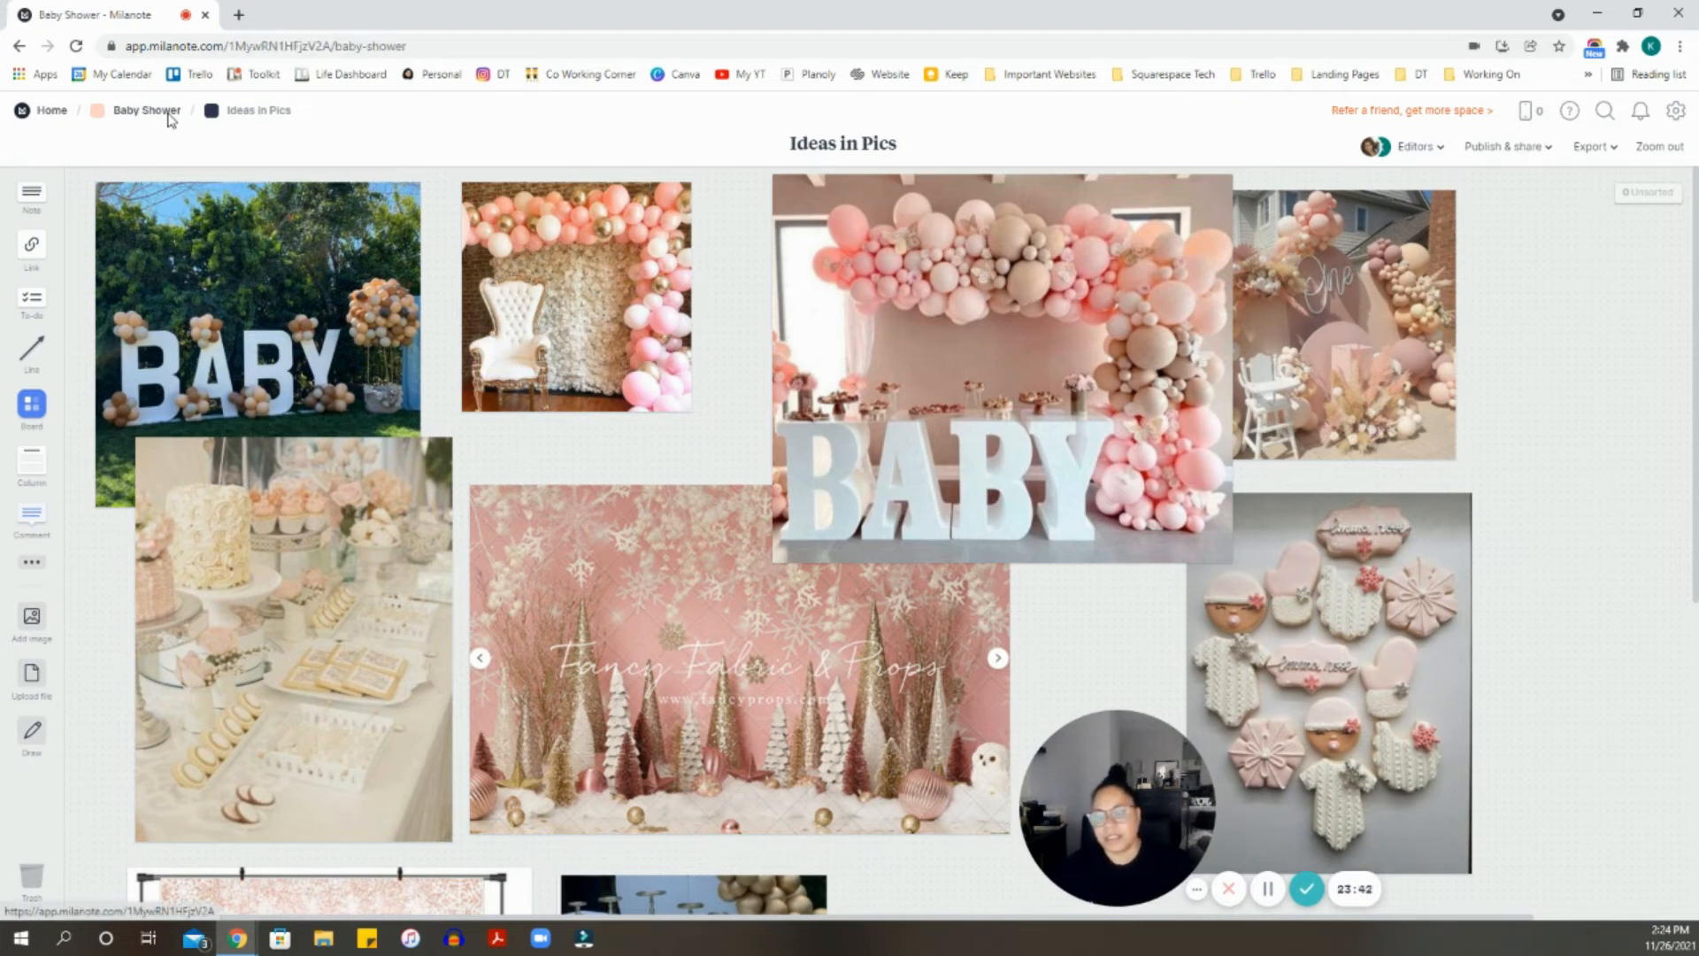
scroll(232, 416, down, 1)
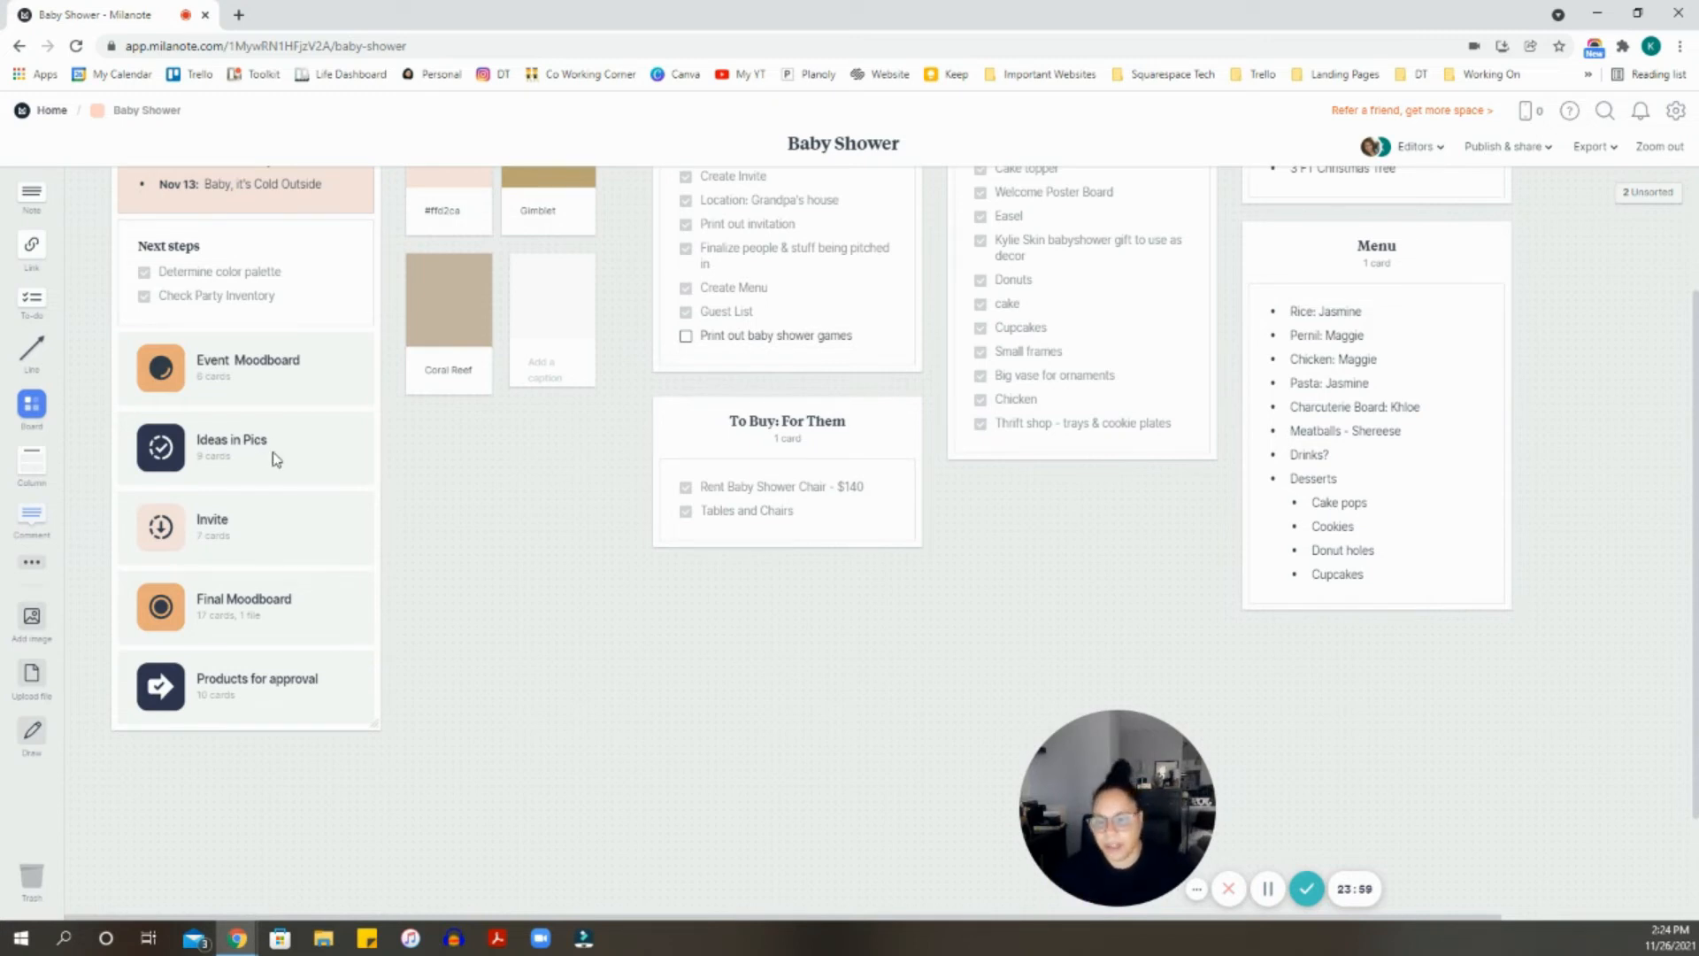
click(163, 524)
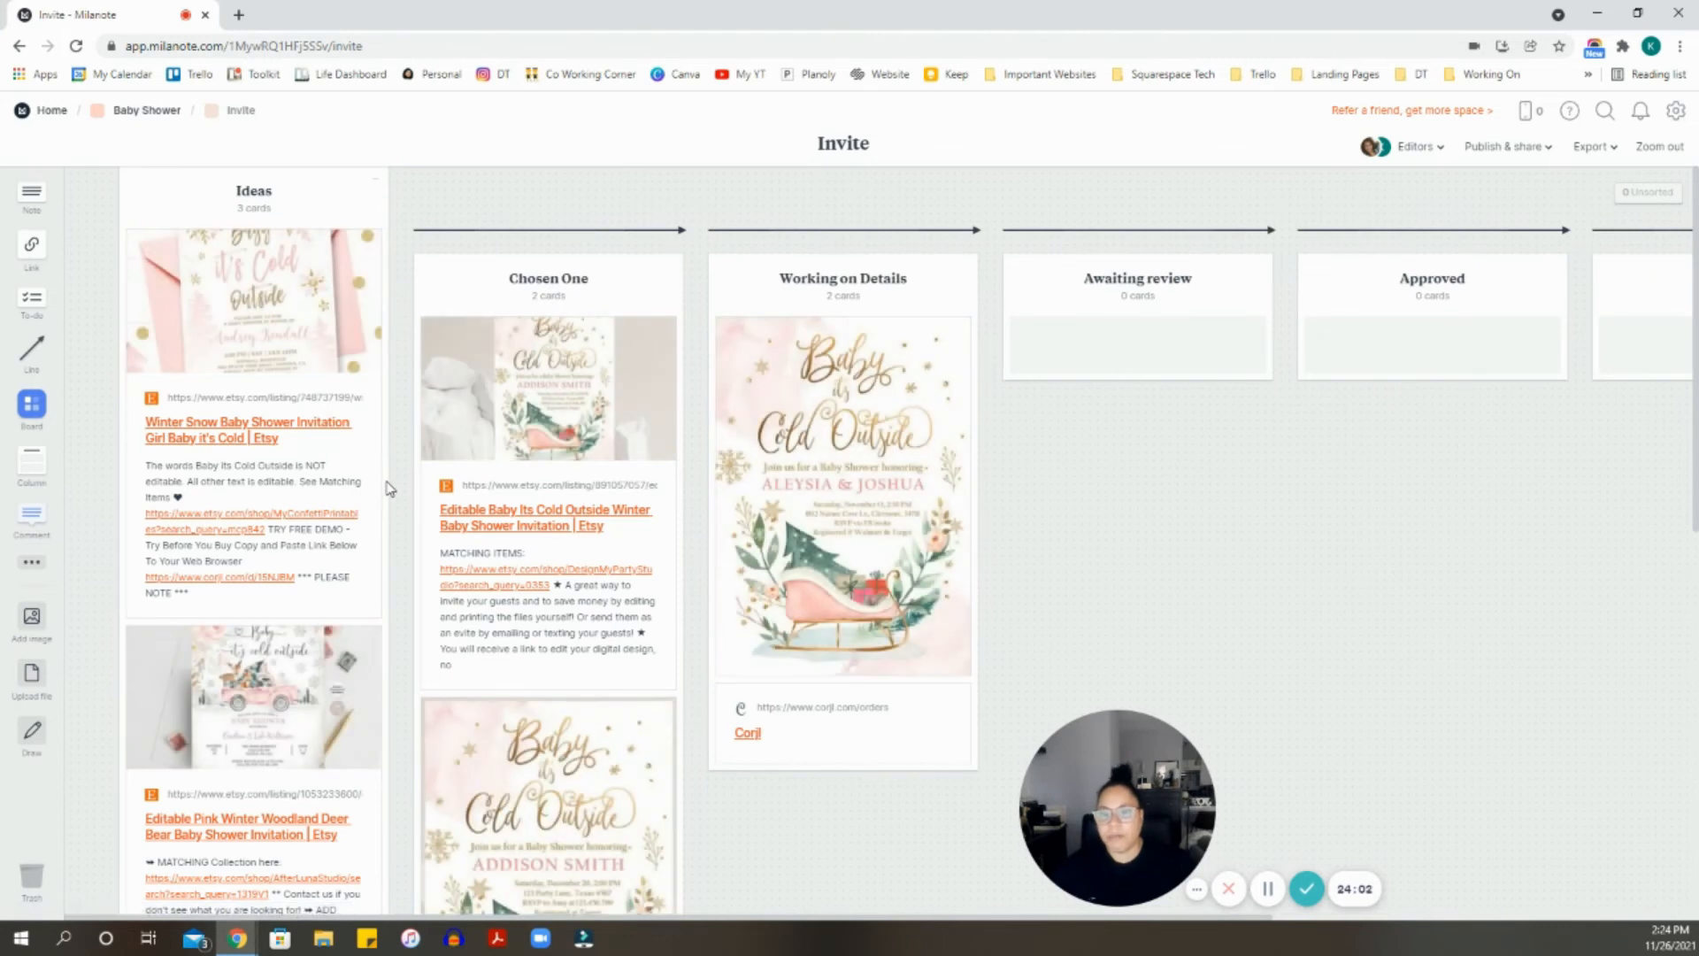
- Nudge the Ideas column down so it lines up with the others
drag(285, 220, 286, 249)
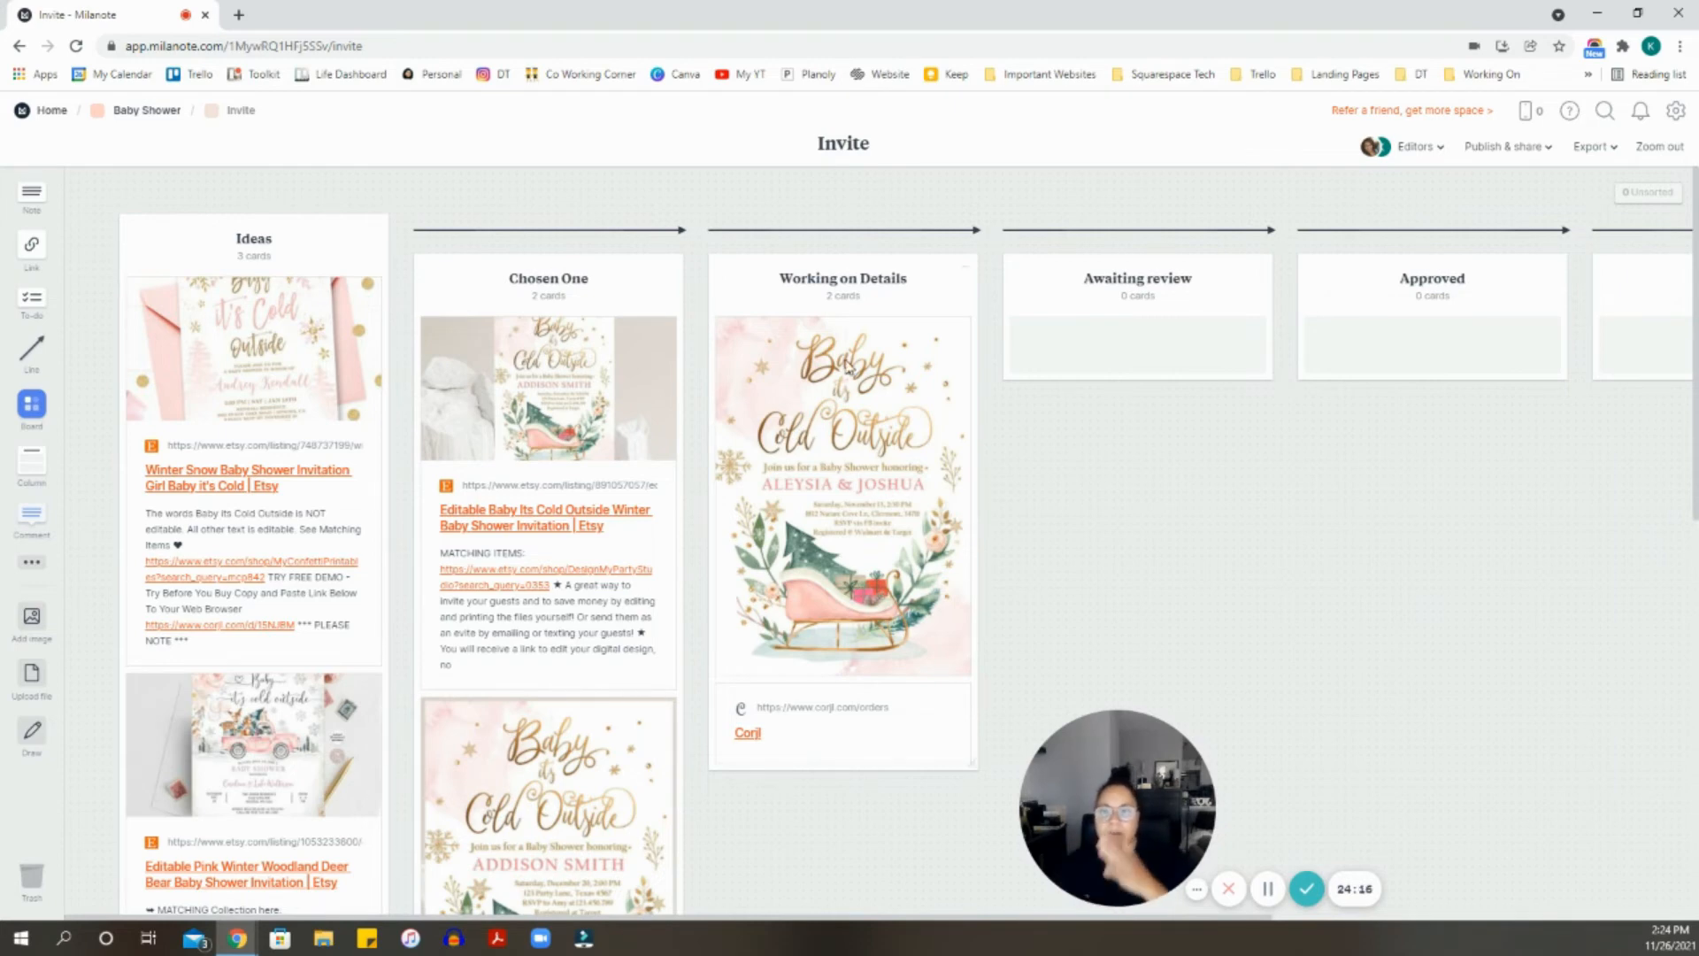
scroll(266, 372, down, 8)
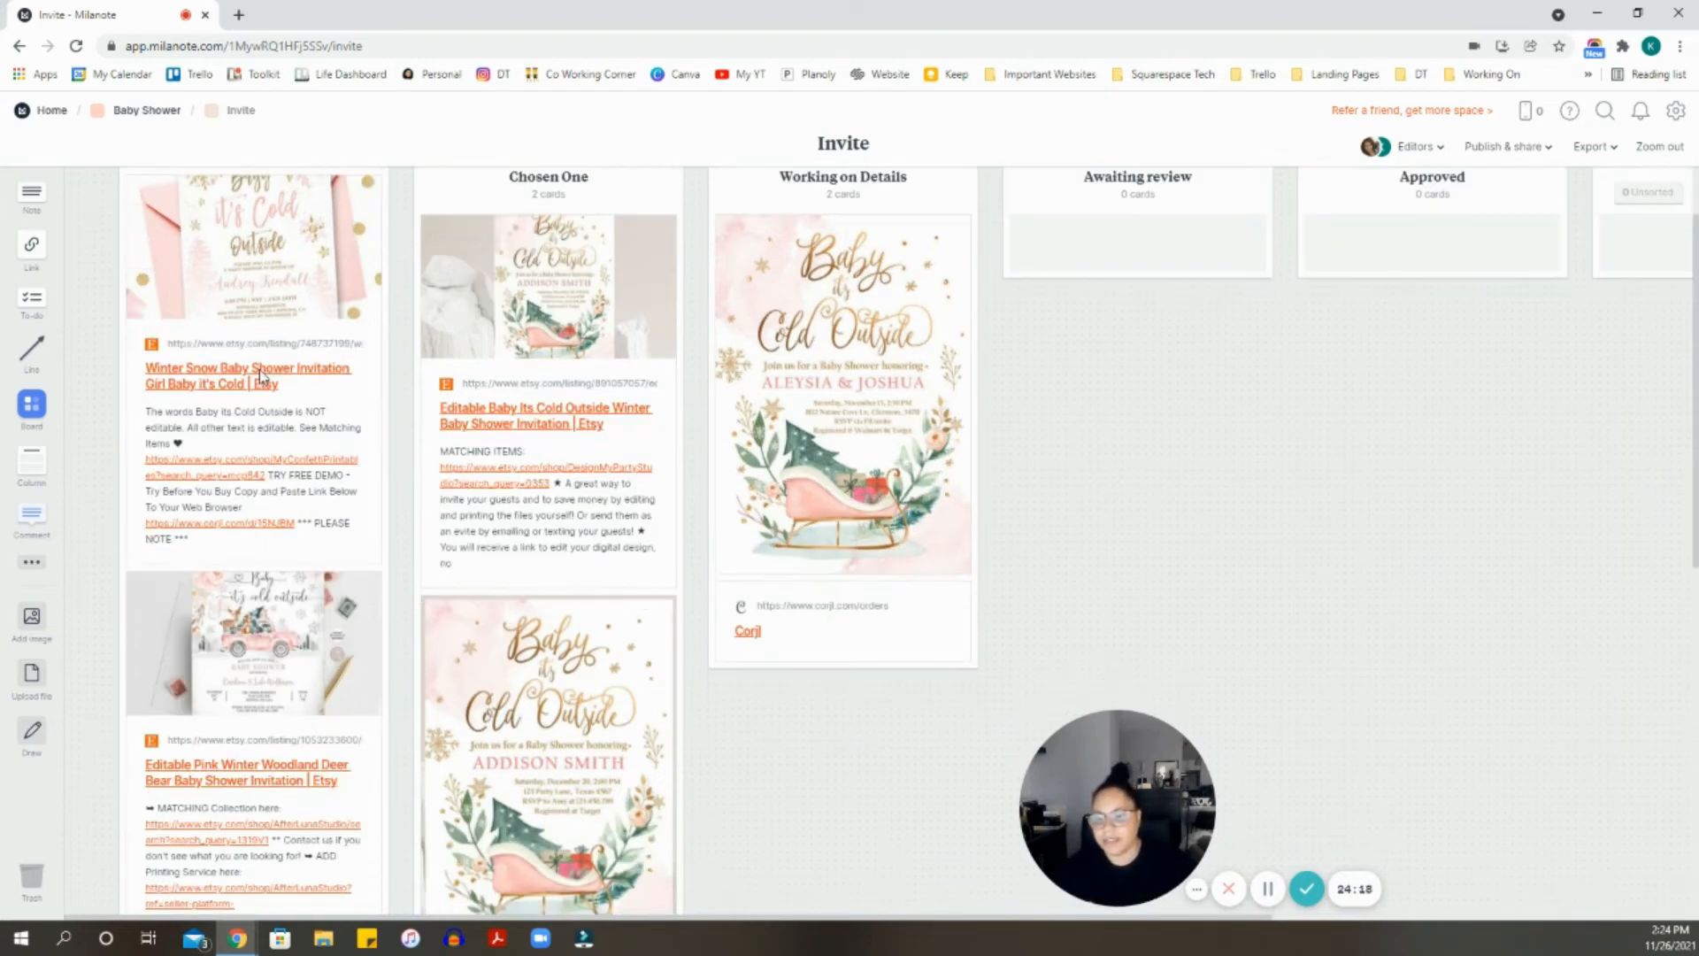
scroll(400, 442, up, 8)
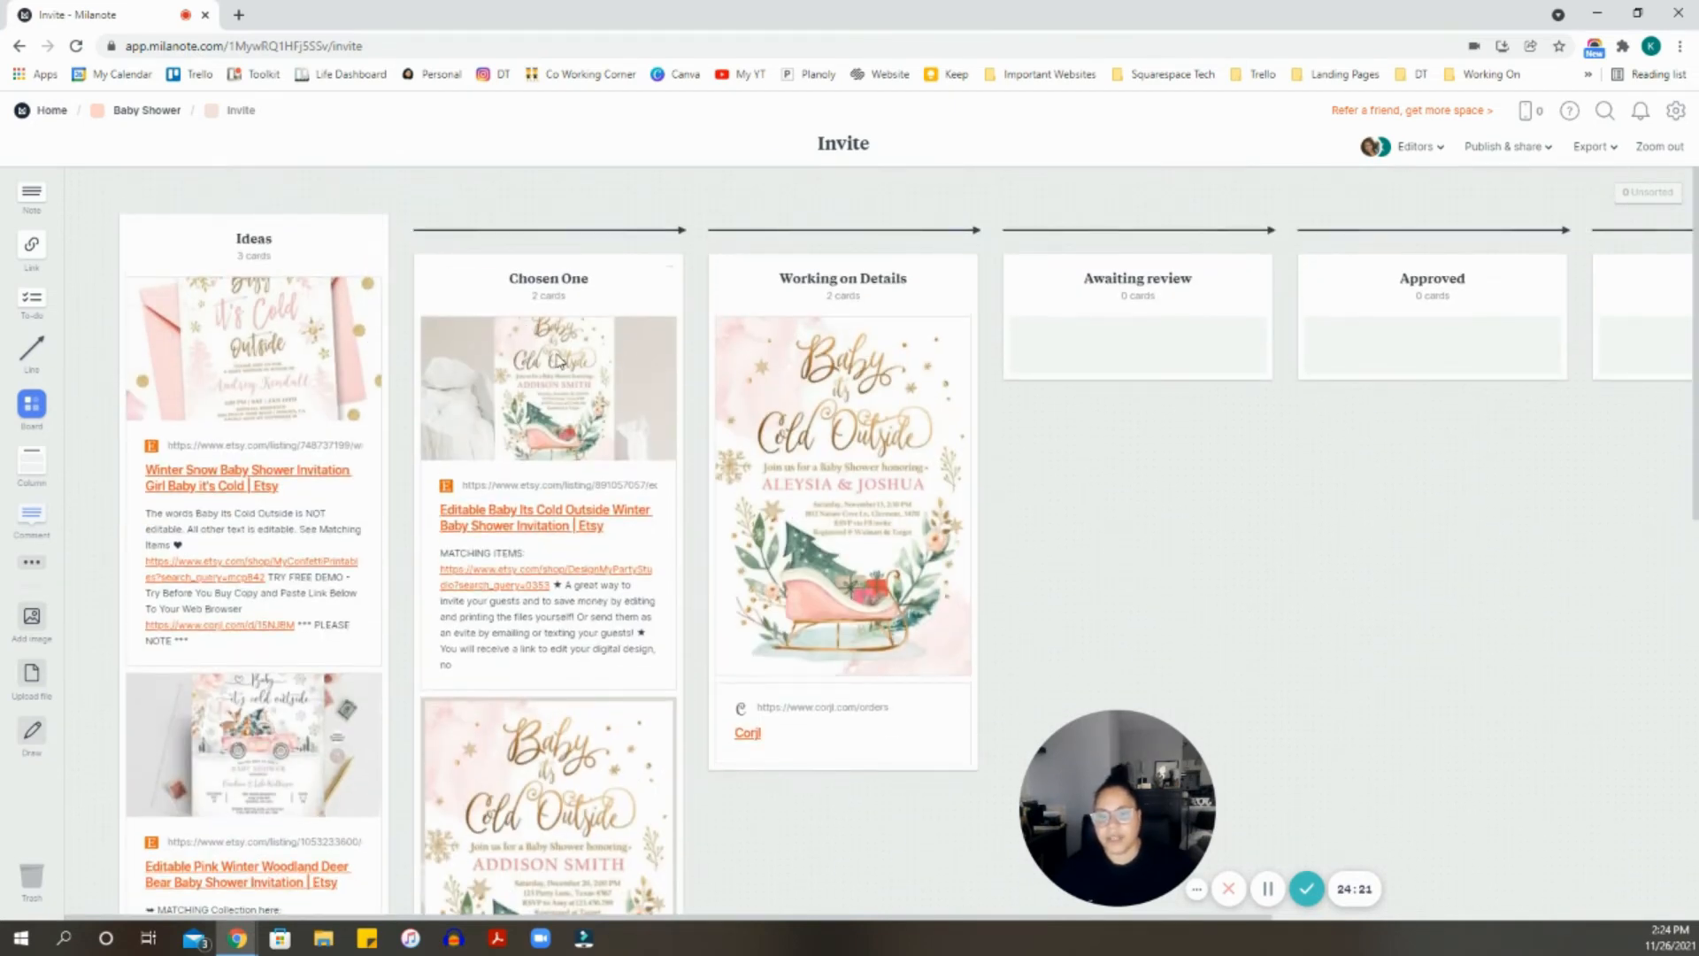
scroll(548, 368, up, 1)
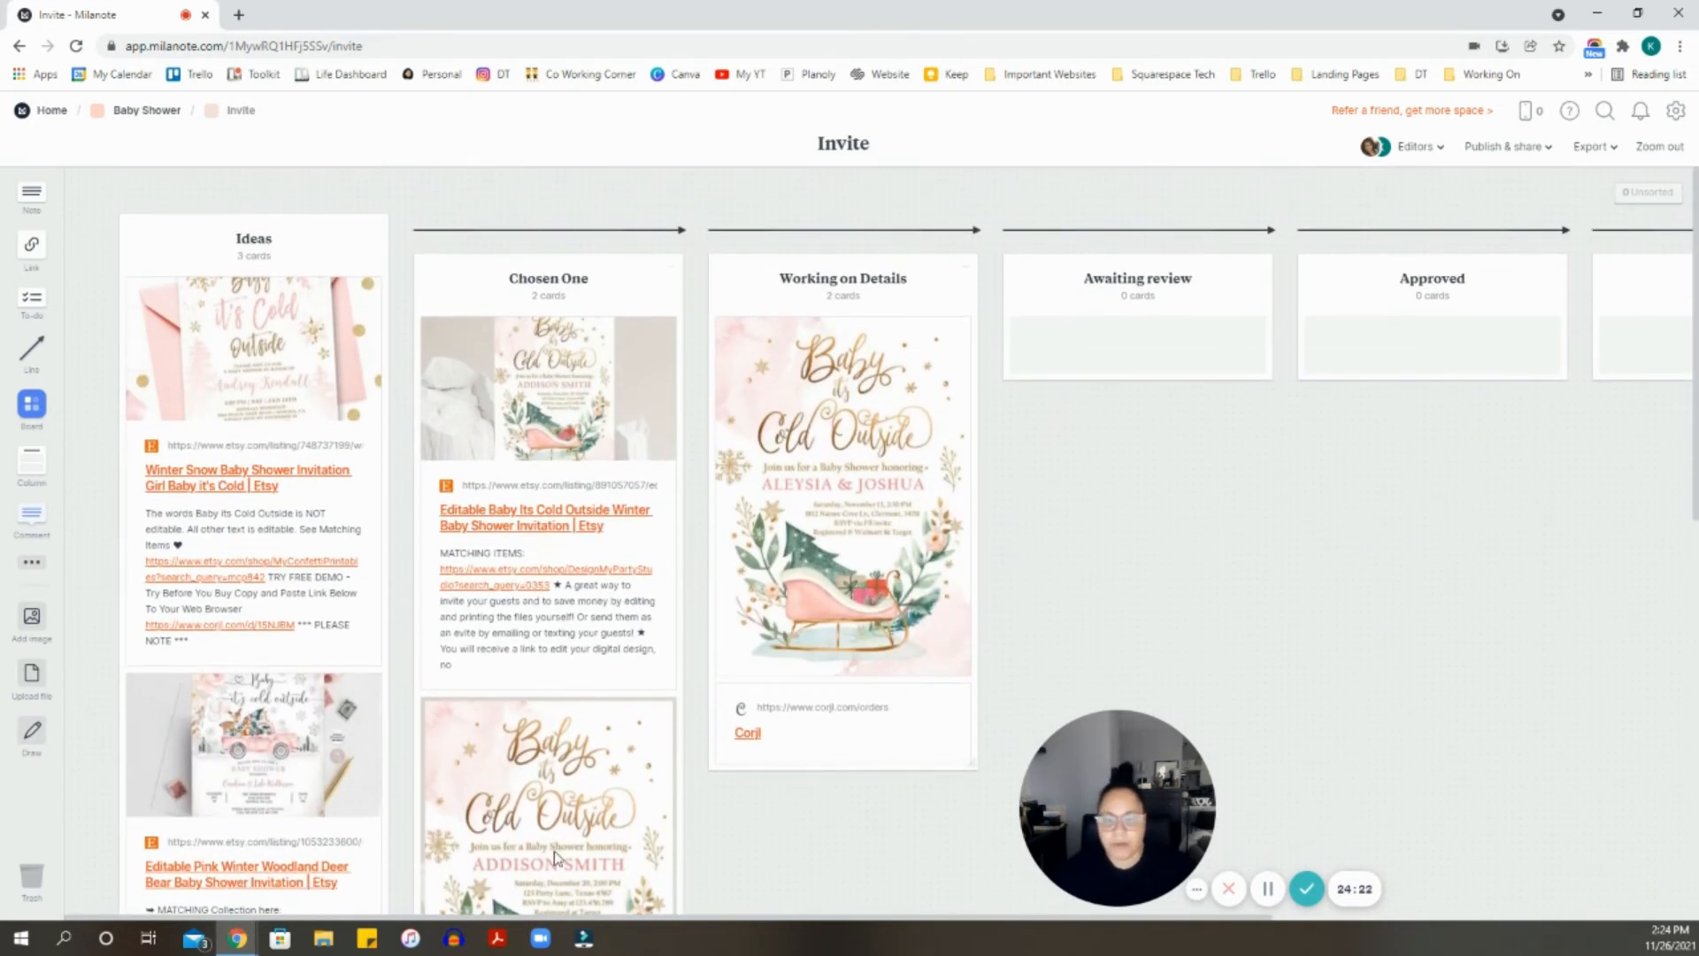
- Move the sleigh invitation and Corjl cards from Working on Details into Done, then return to Baby Shower
drag(410, 921, 703, 916)
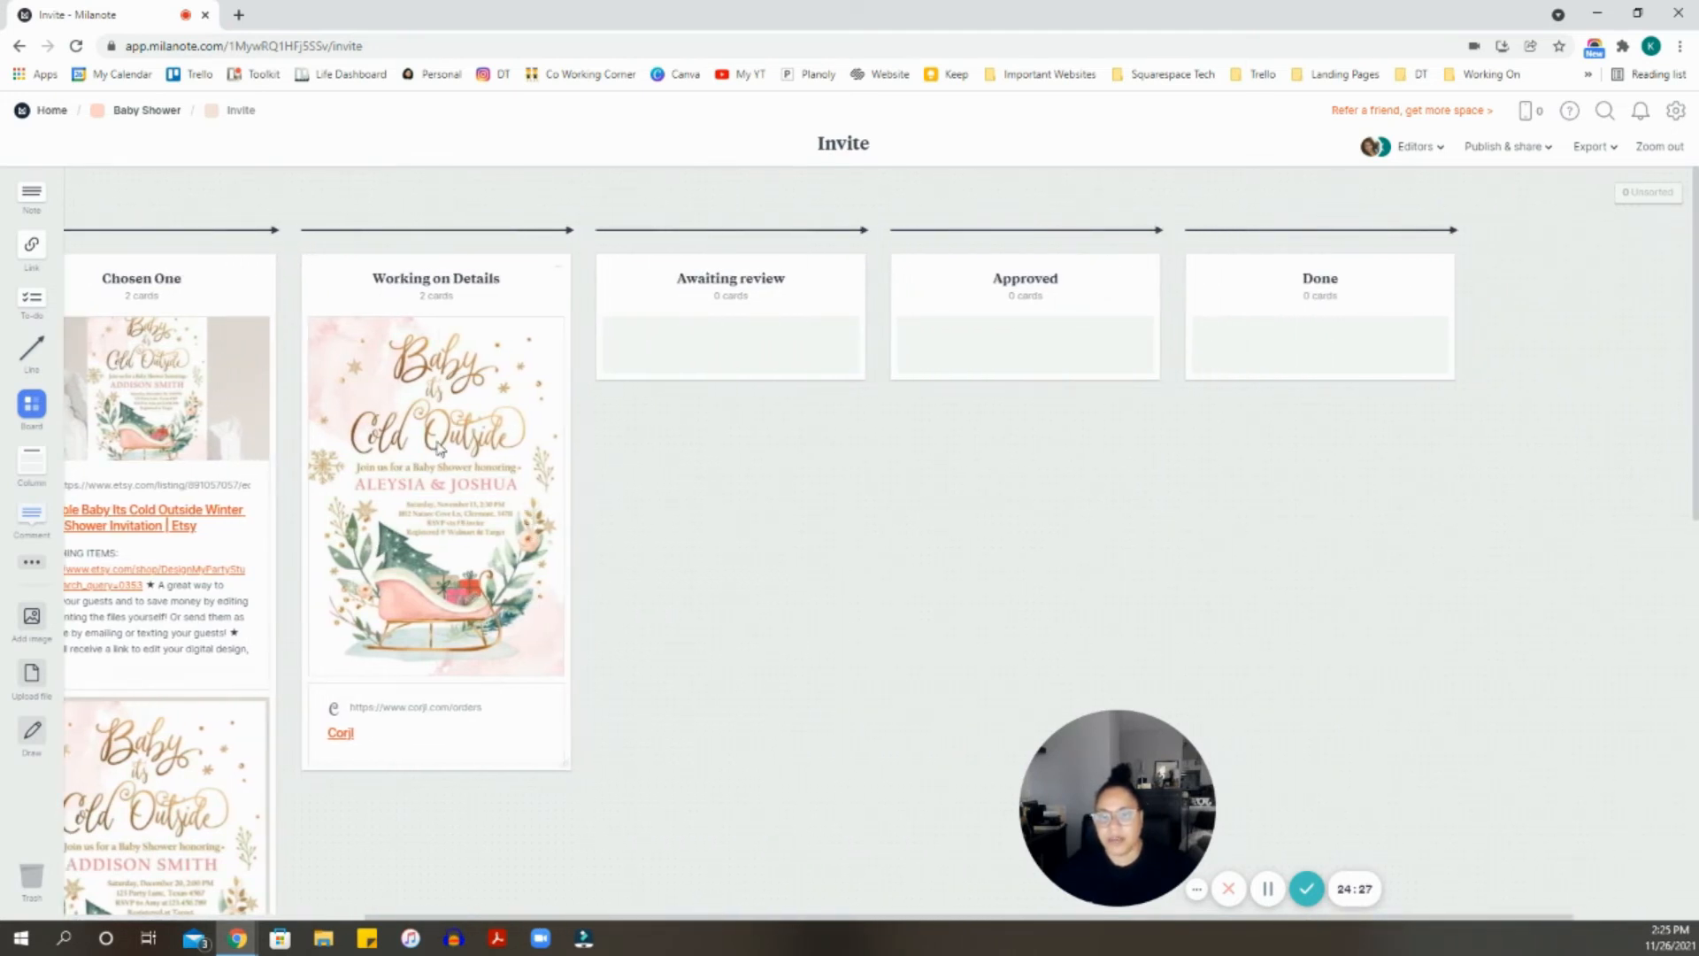
drag(435, 447, 1278, 354)
drag(531, 394, 1319, 354)
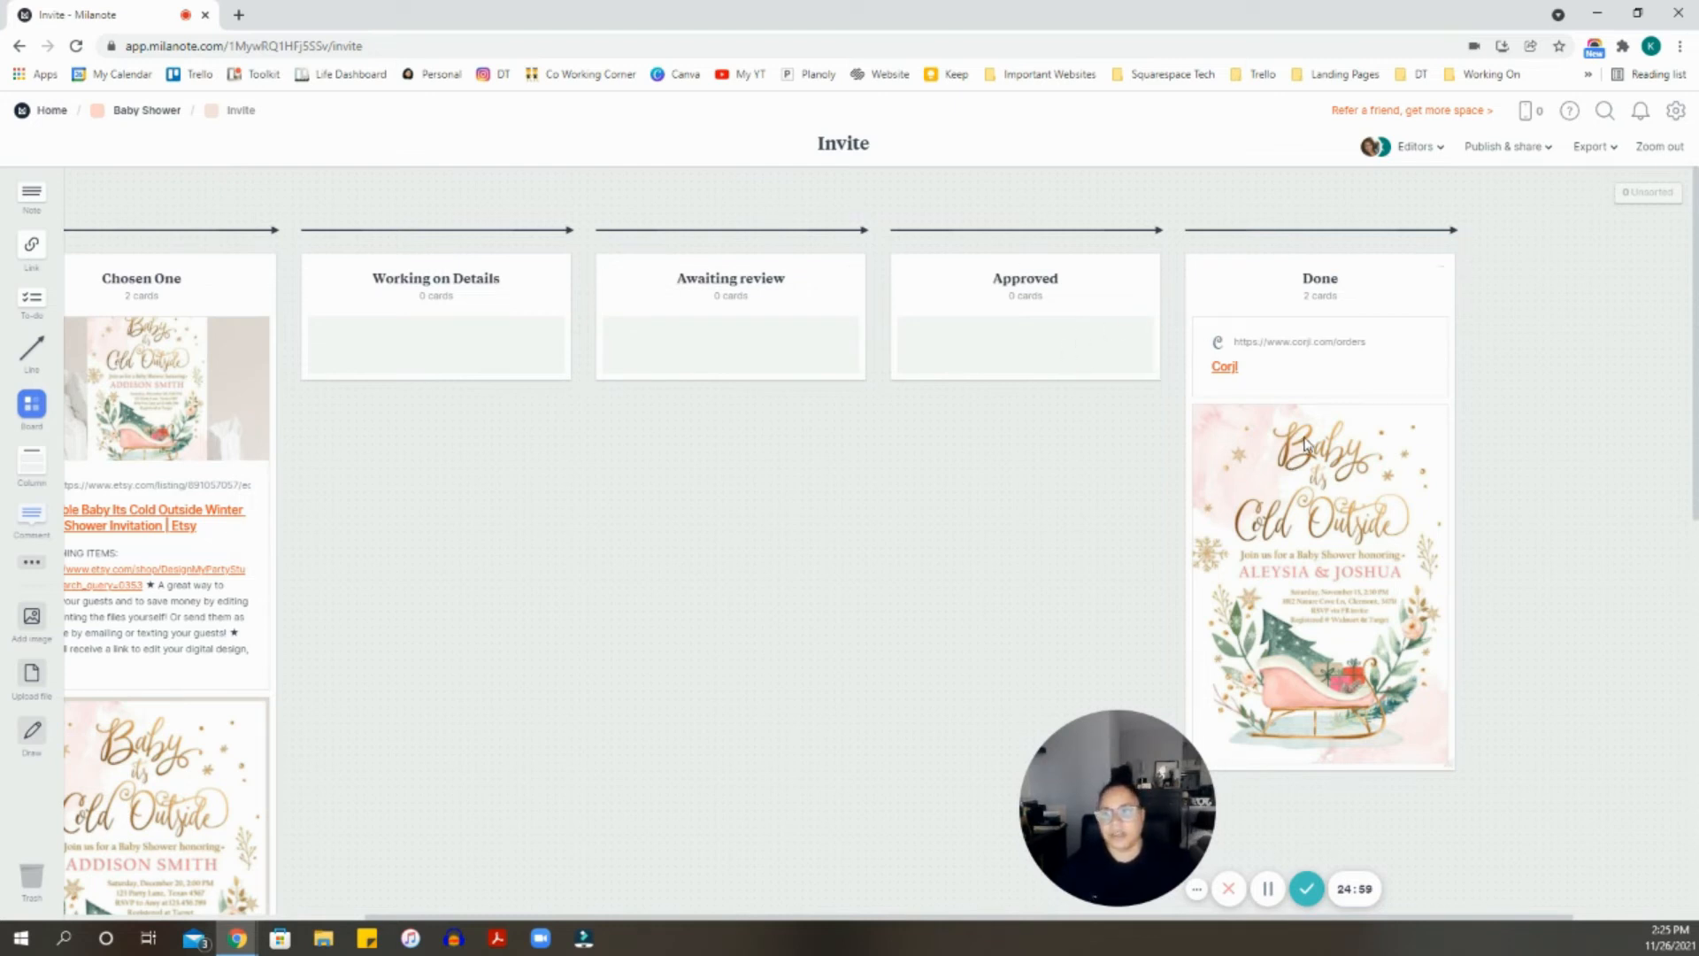
click(156, 114)
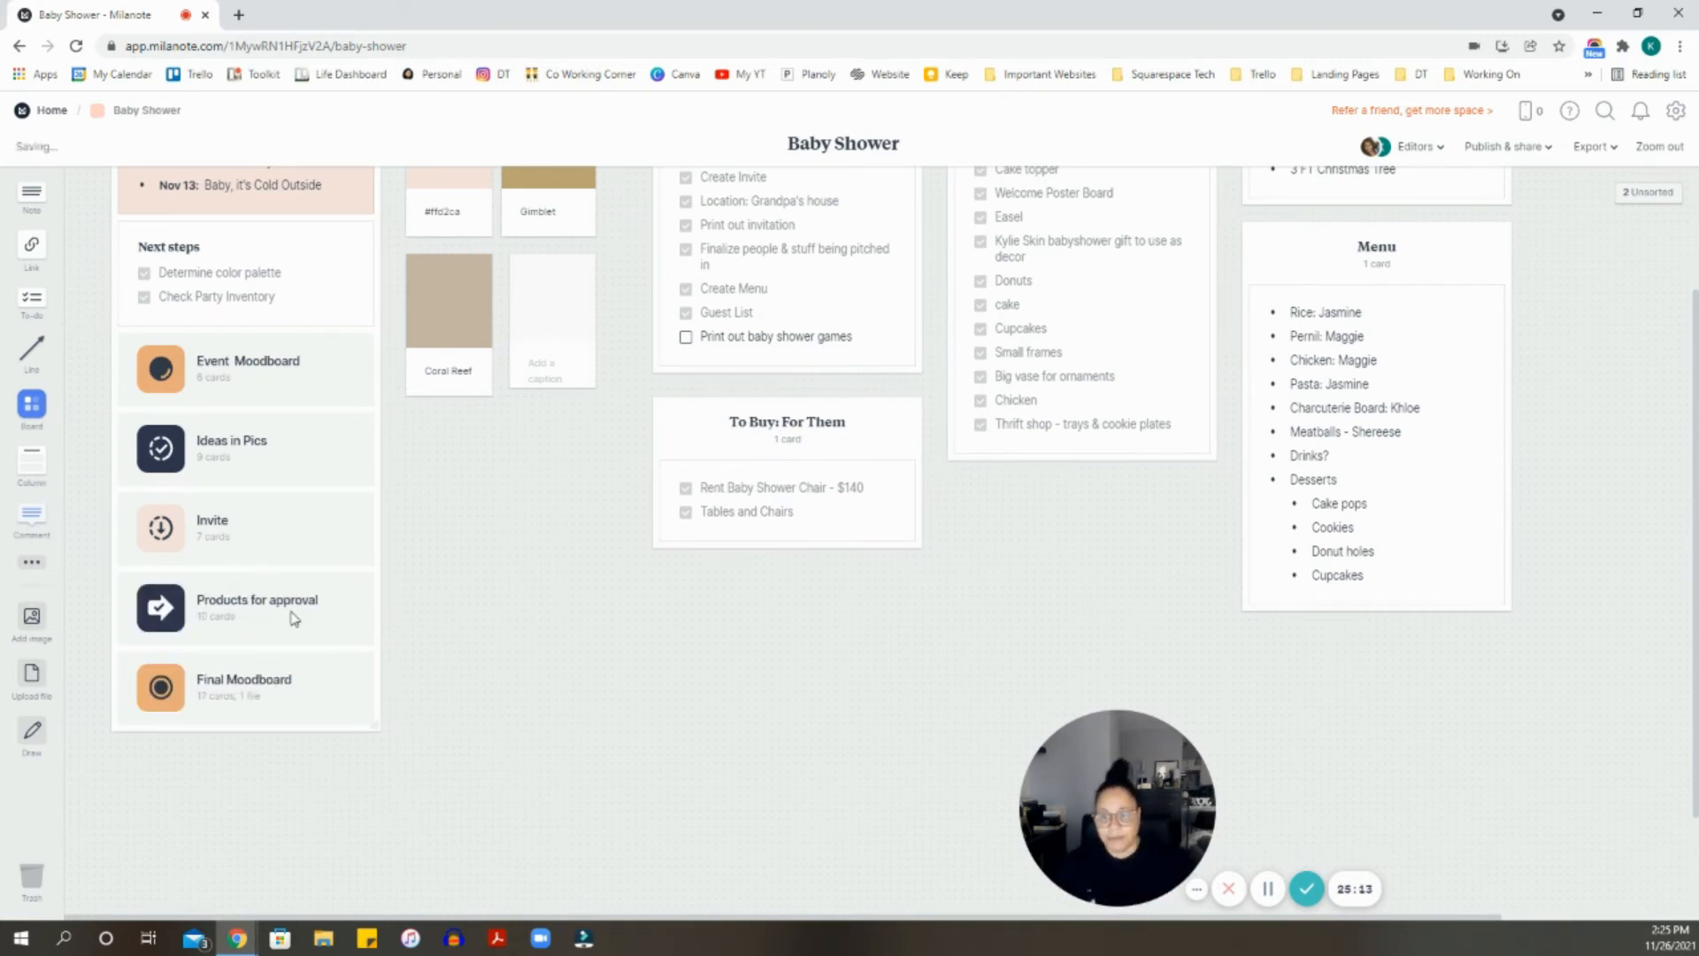
- Open Products for approval, review its rental and cake pop cards, and return to Baby Shower
double_click(278, 606)
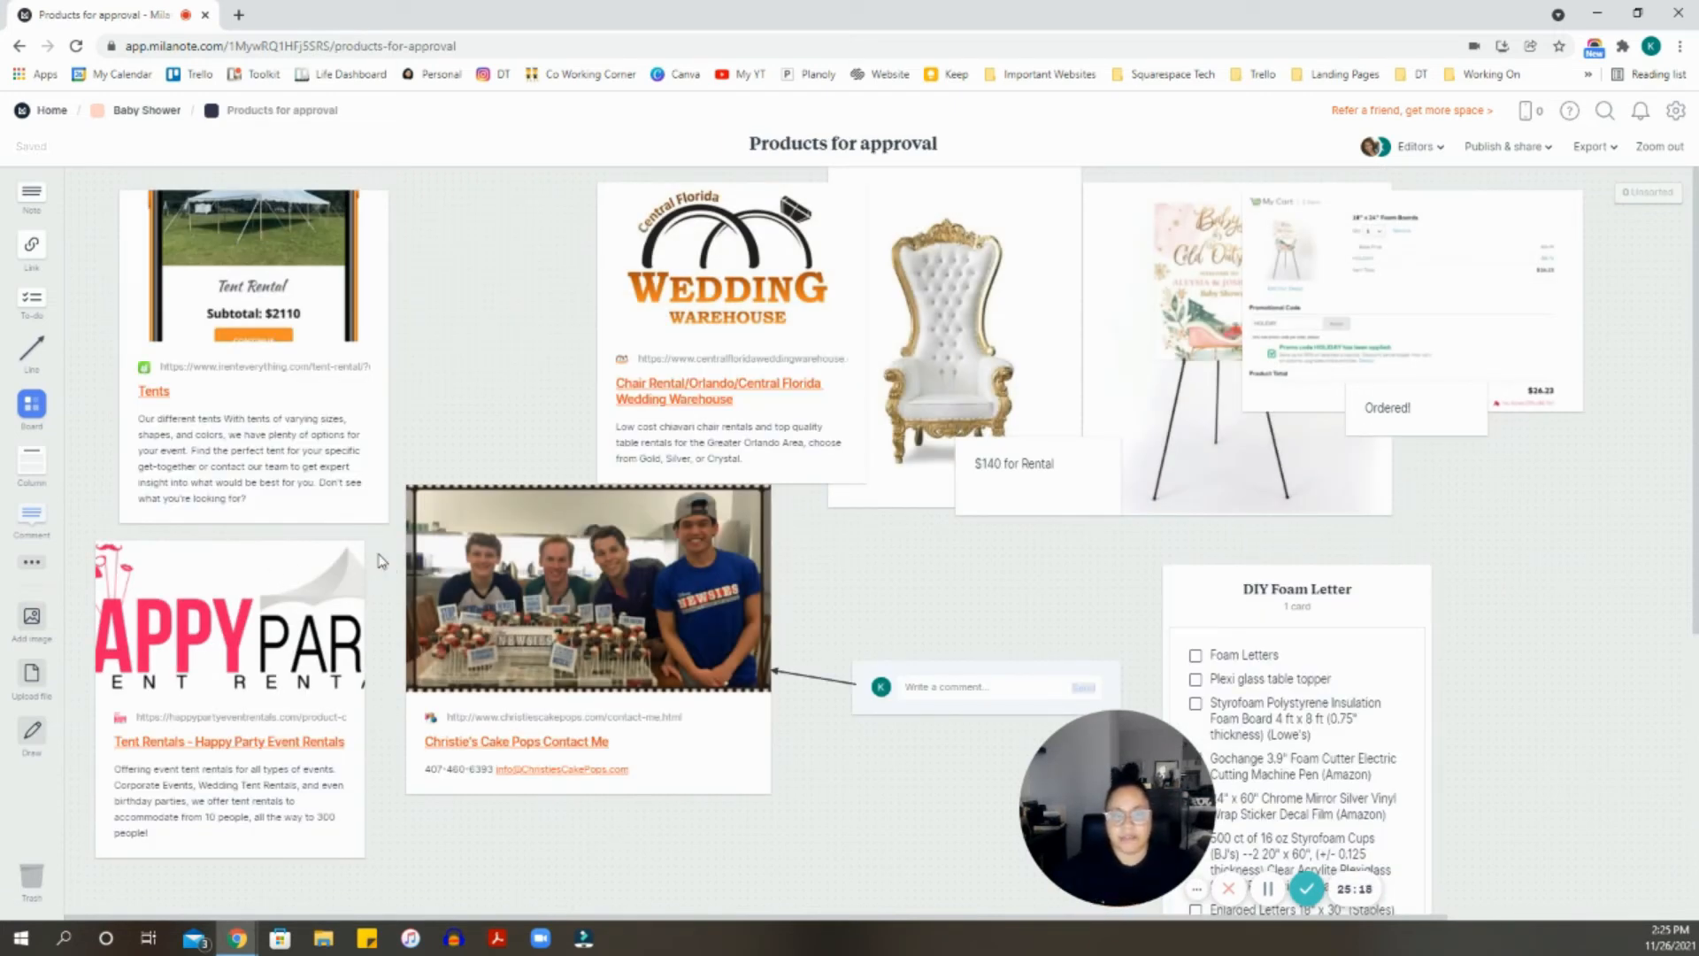
scroll(381, 560, down, 3)
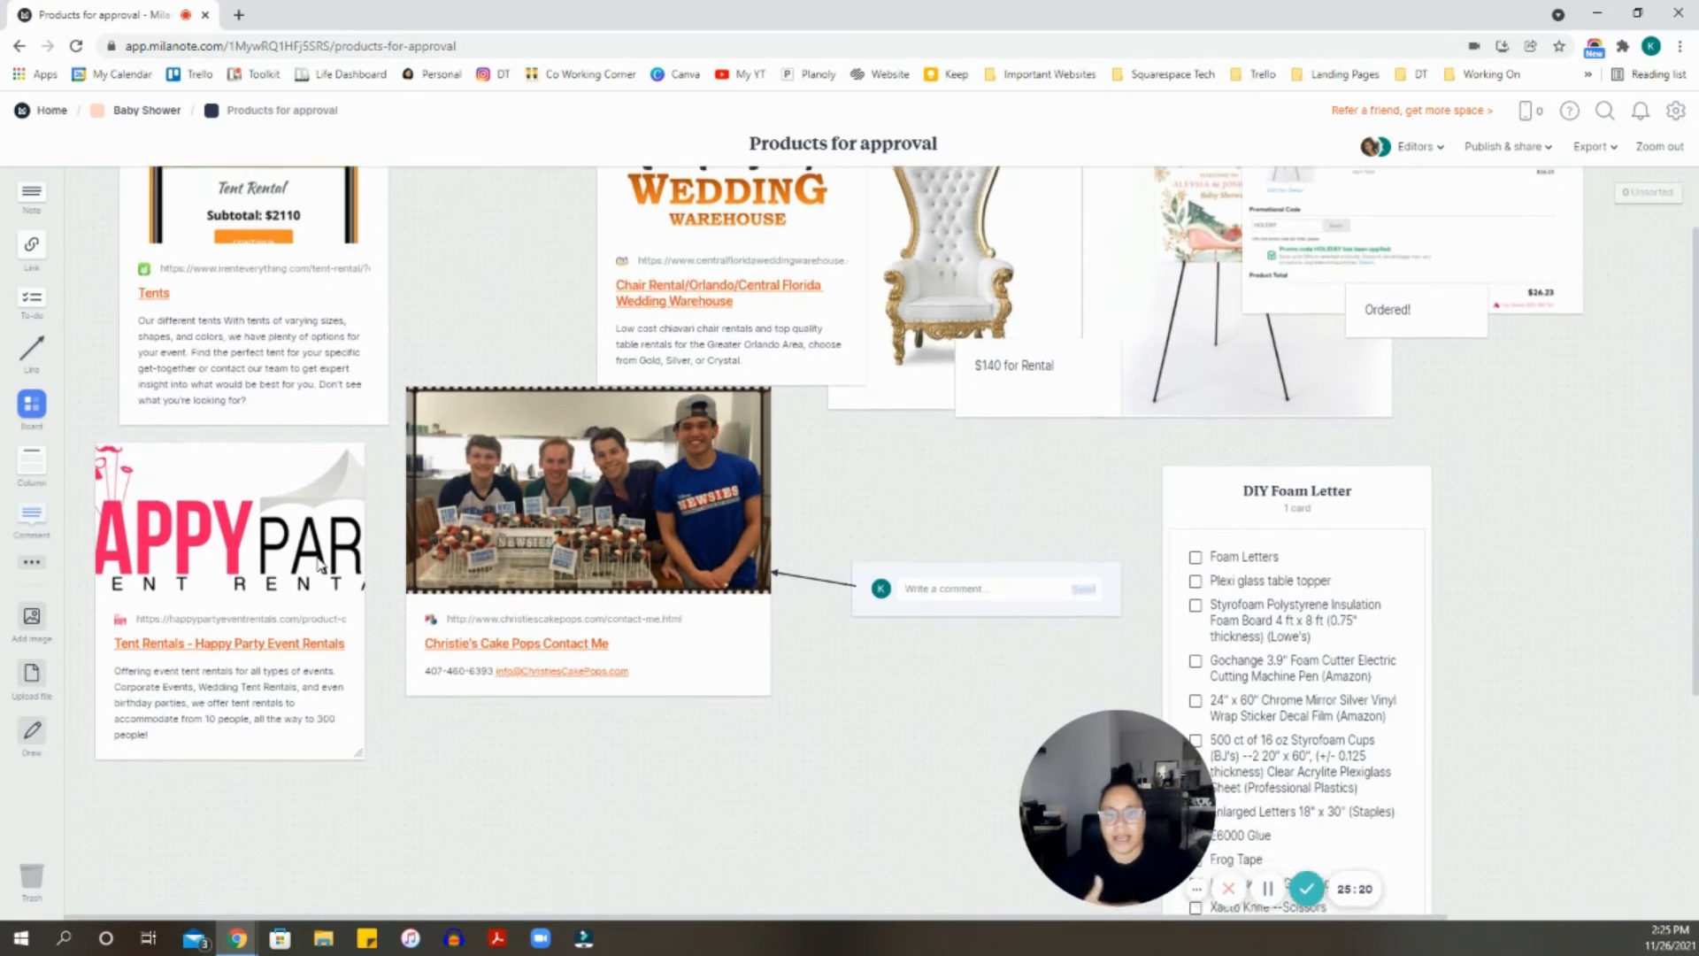
scroll(323, 559, up, 1)
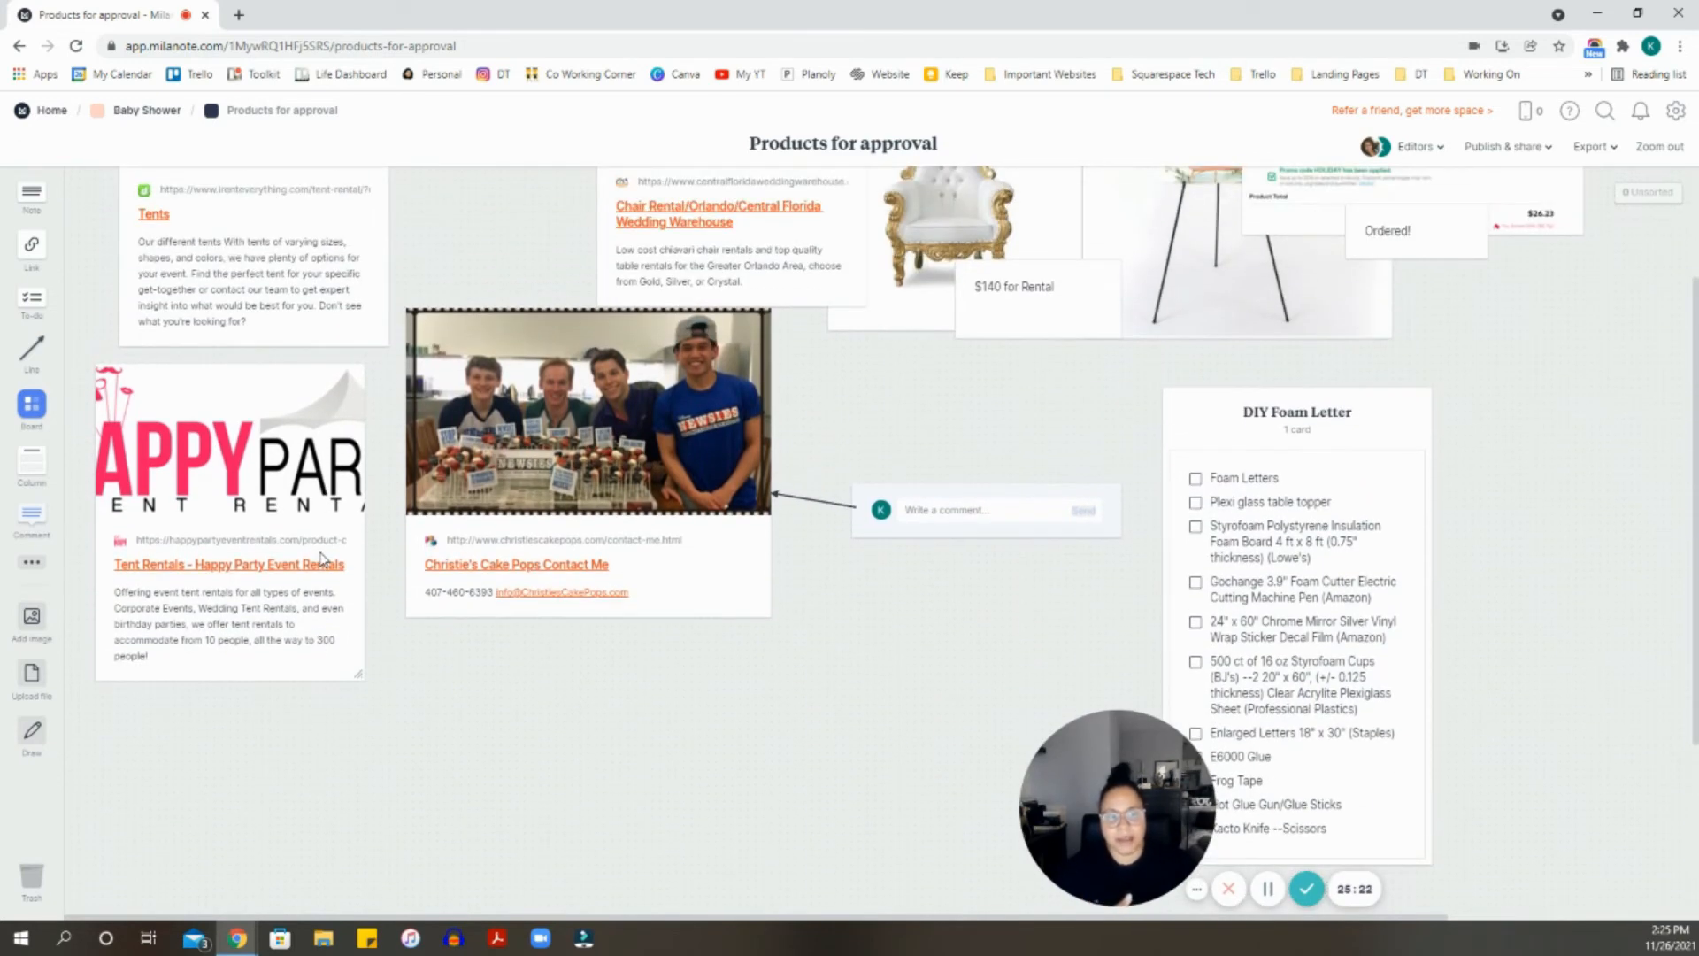
scroll(323, 550, up, 2)
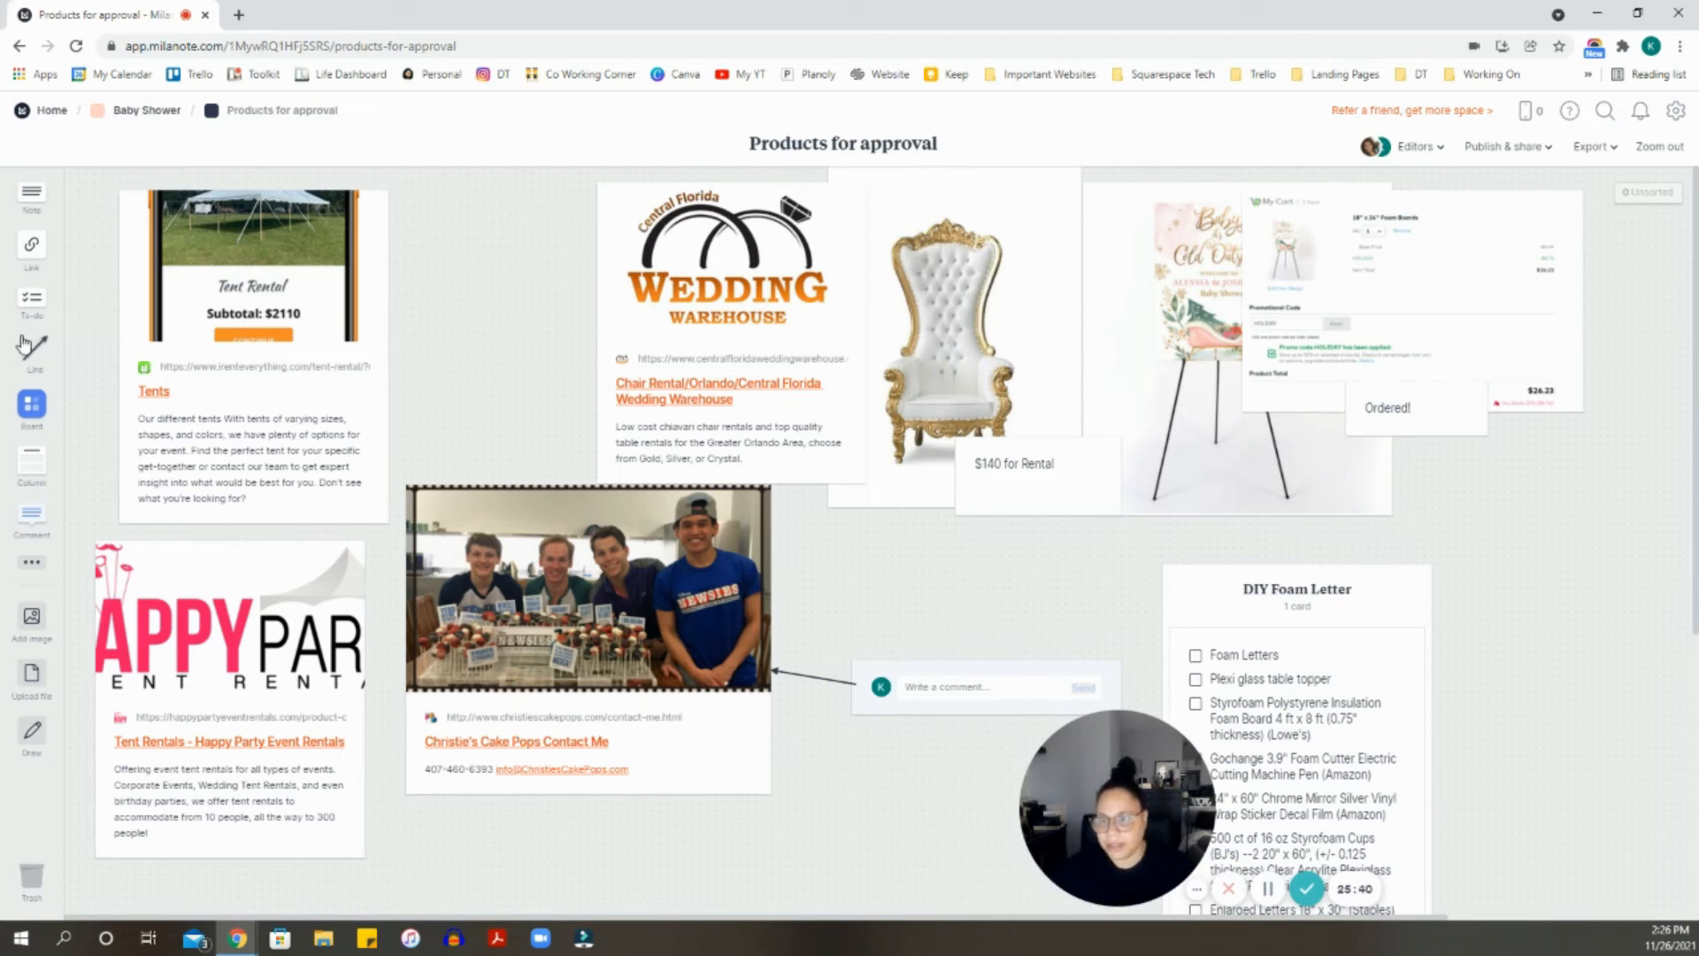
click(147, 111)
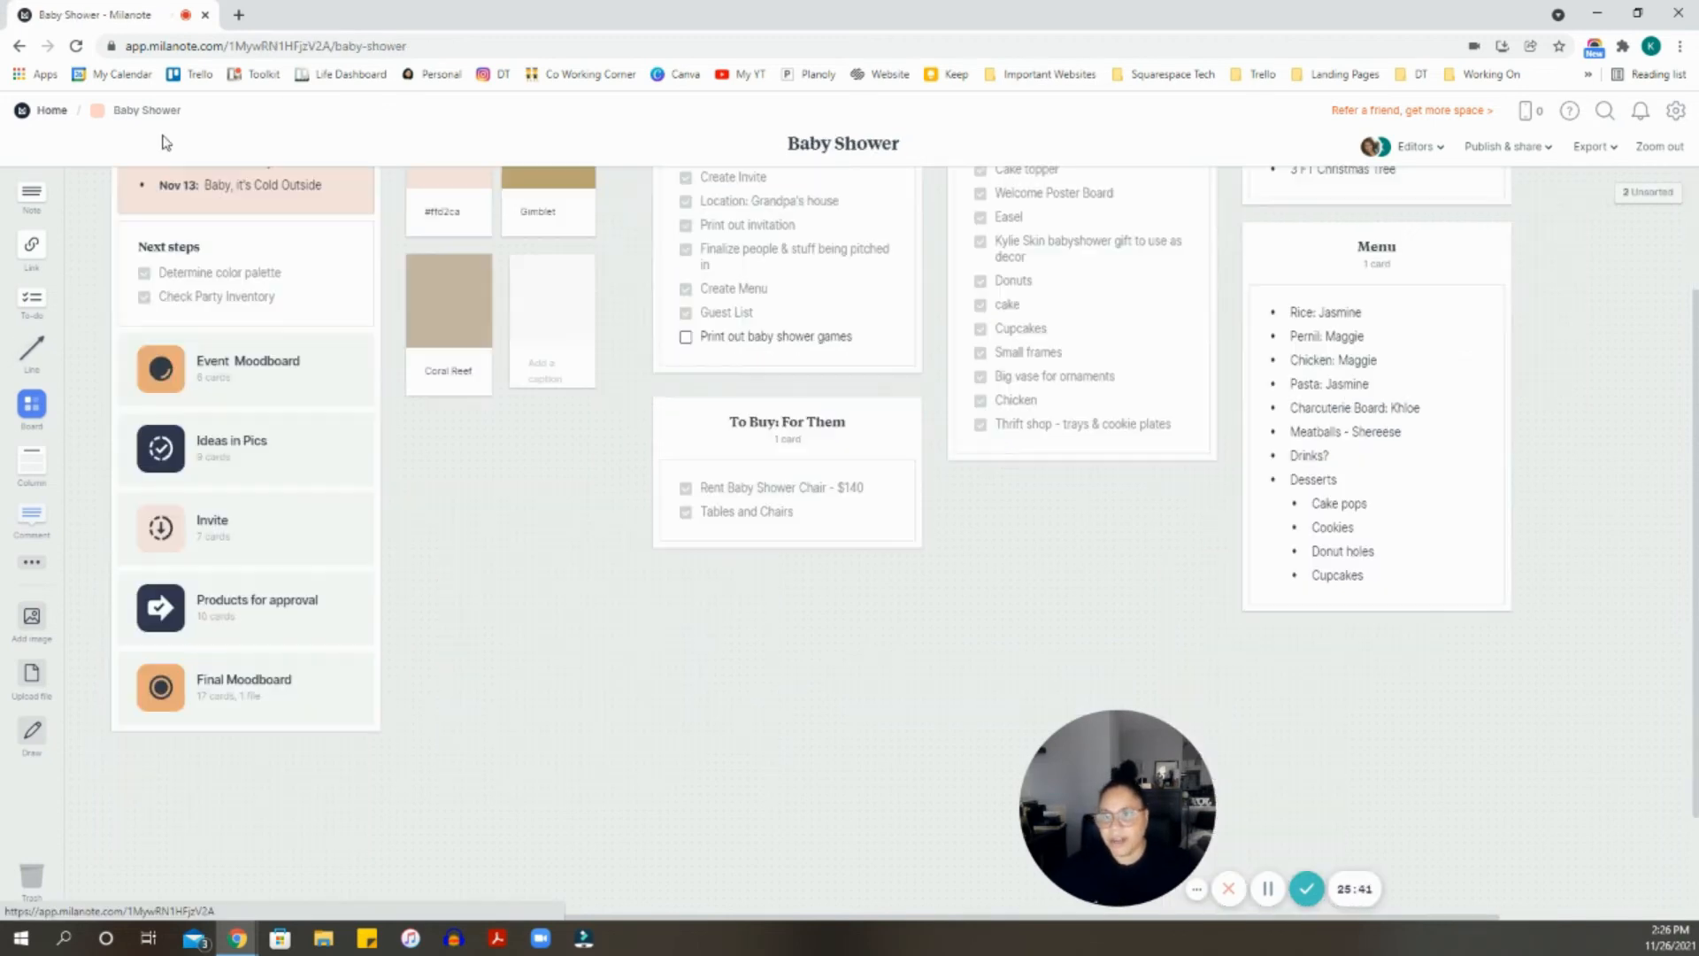
- Open the Final Moodboard and browse its invitation, cake and backdrop images
click(298, 690)
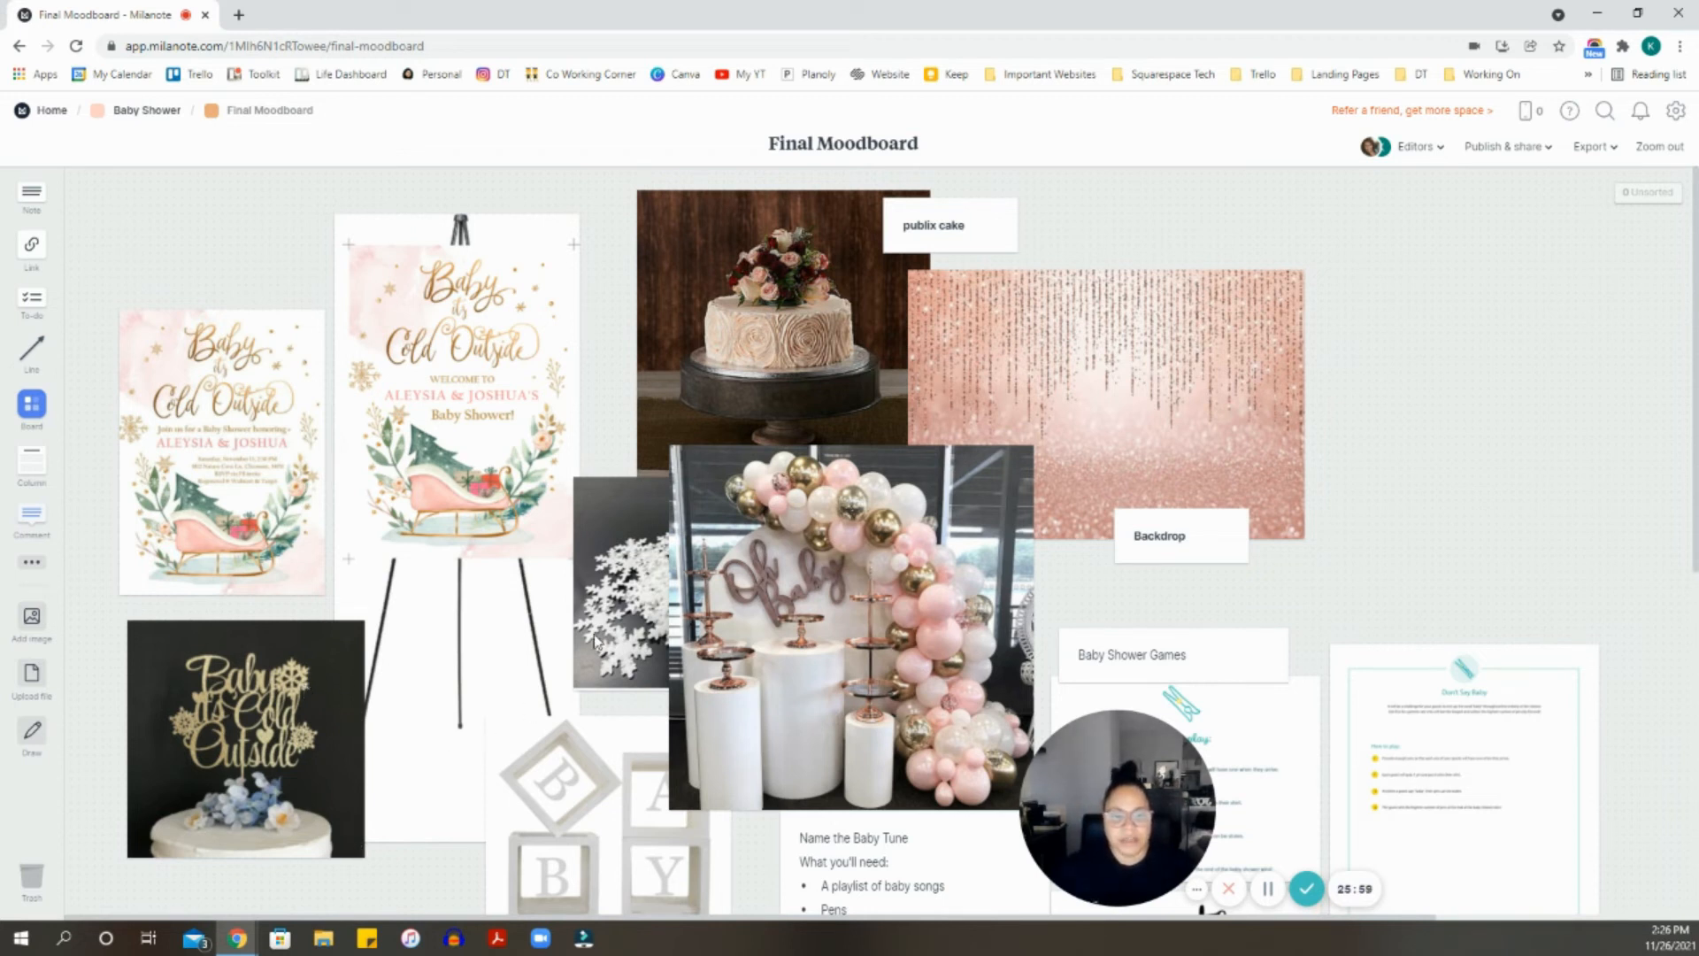
drag(1129, 773, 1474, 321)
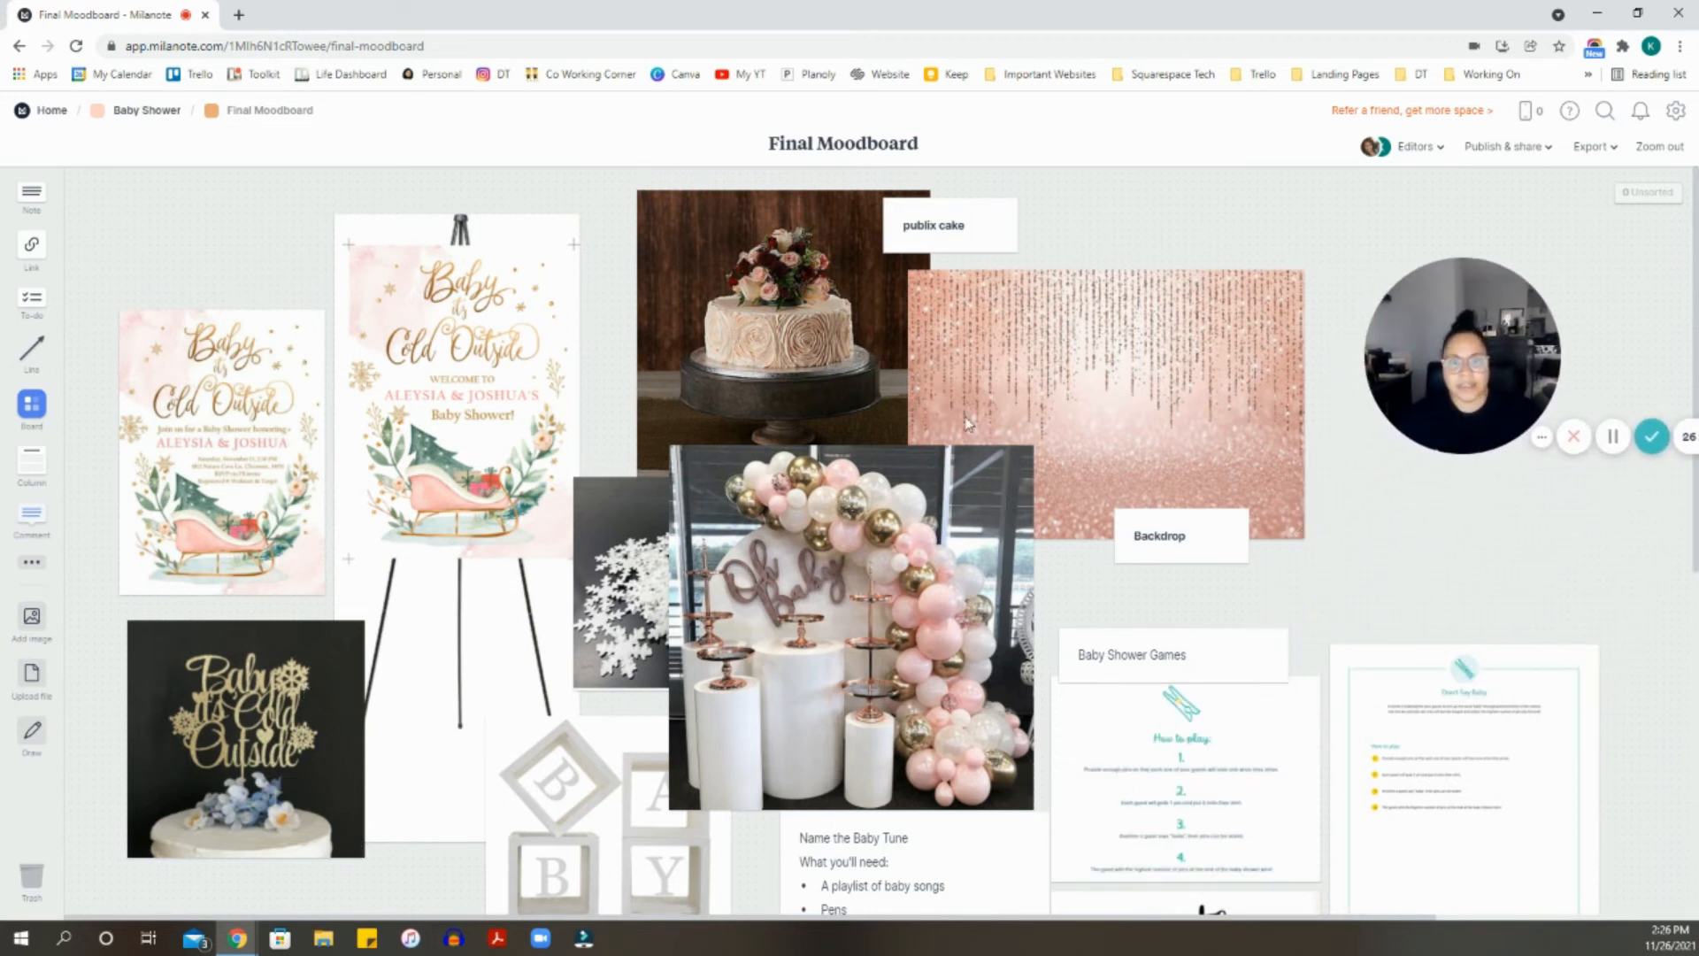
scroll(385, 416, down, 2)
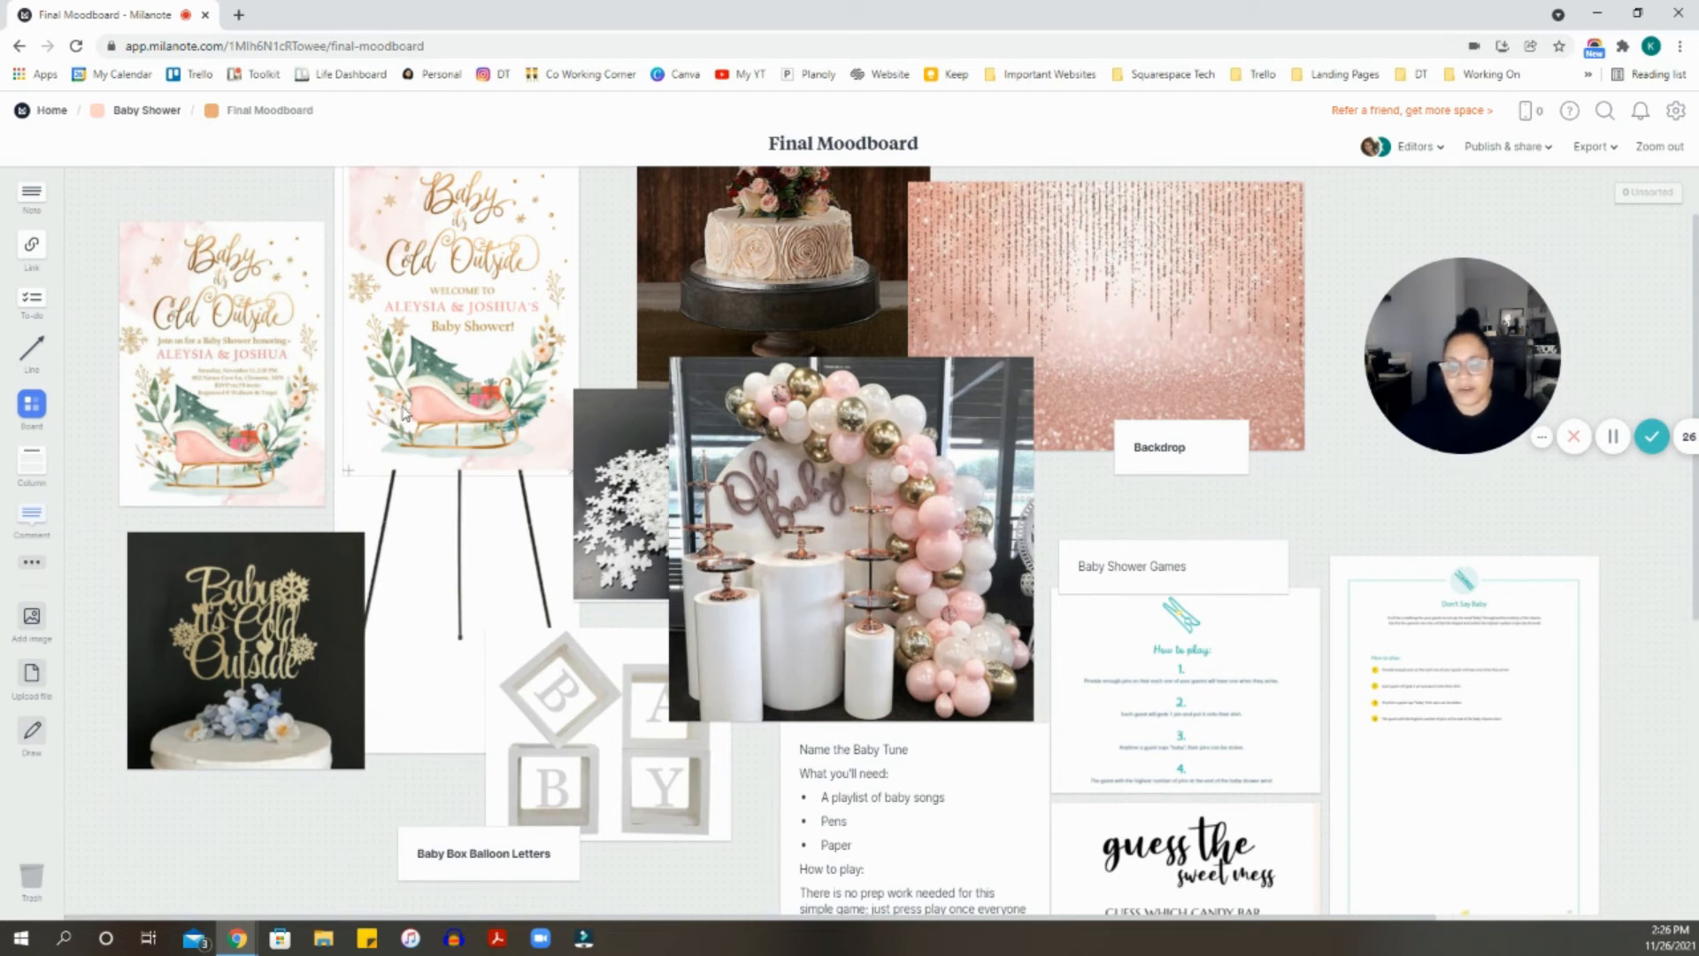
scroll(407, 414, down, 2)
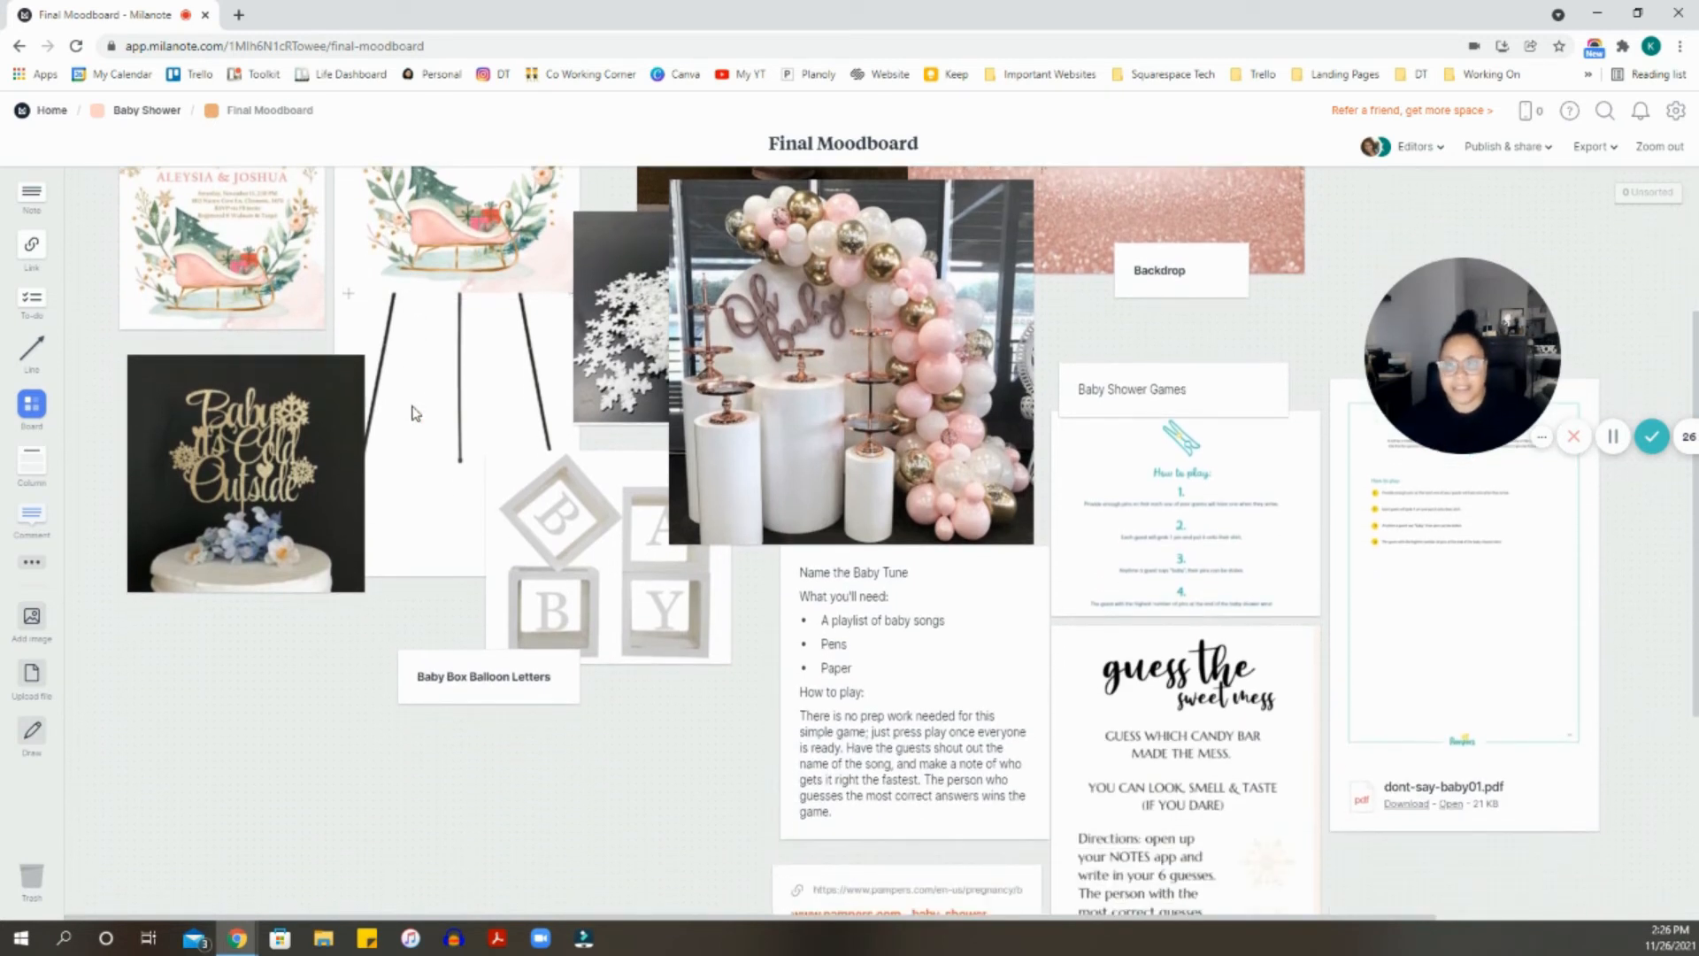
scroll(416, 411, up, 3)
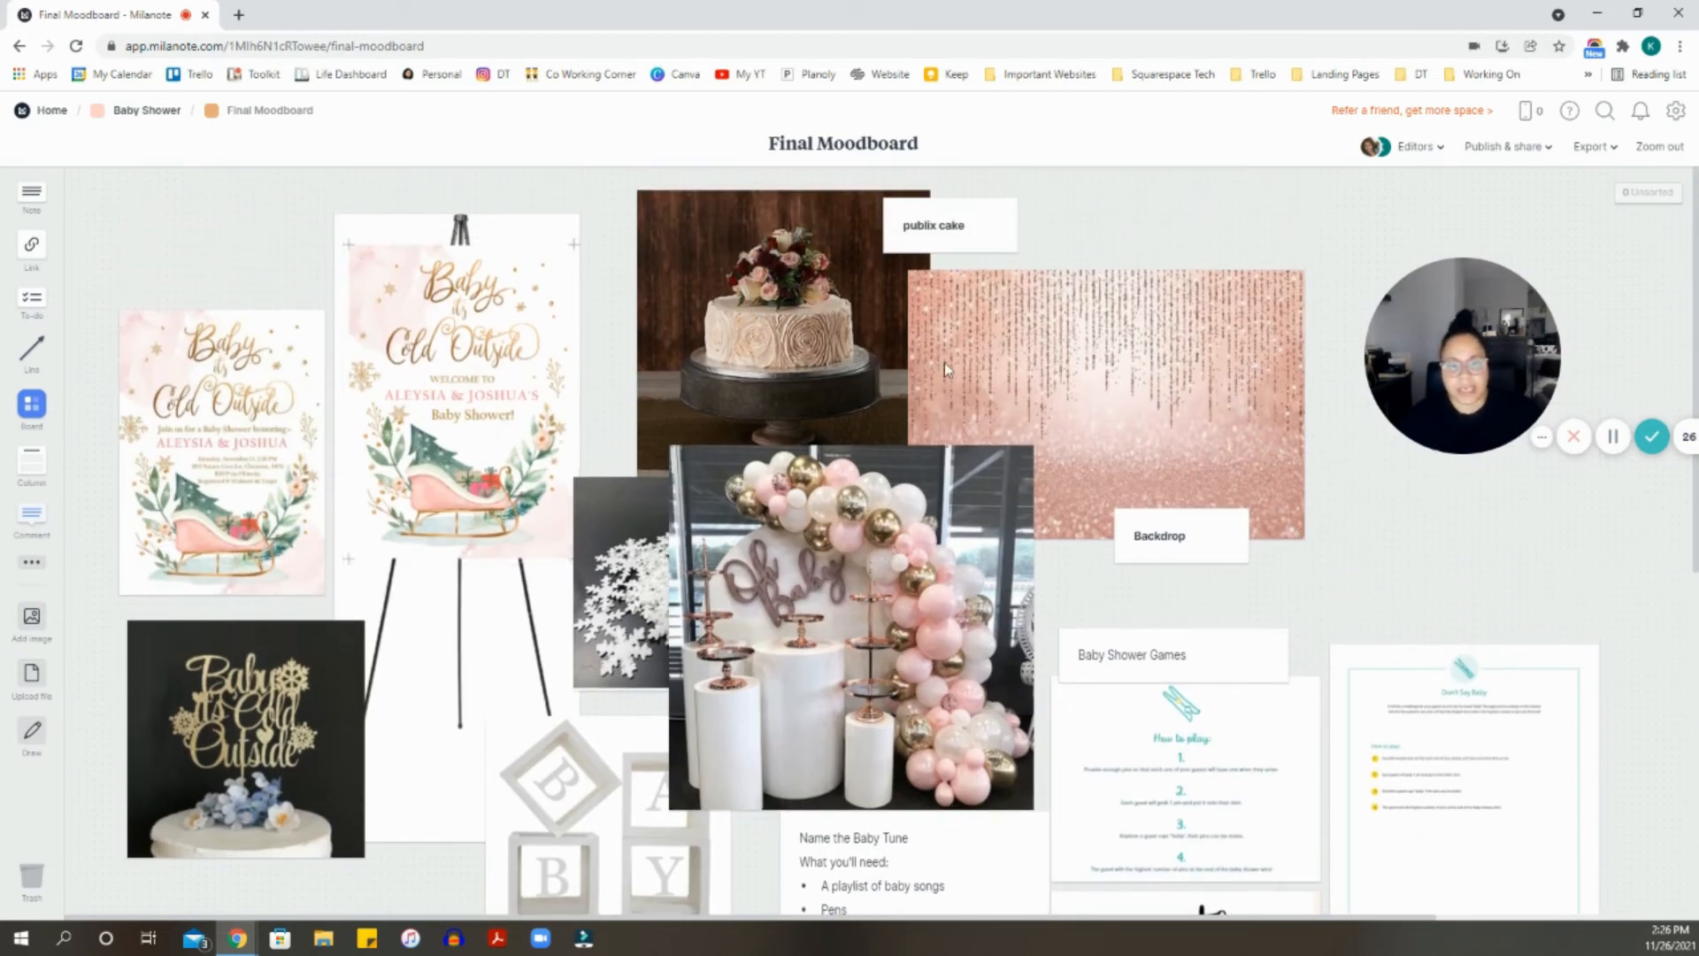
scroll(1023, 407, down, 1)
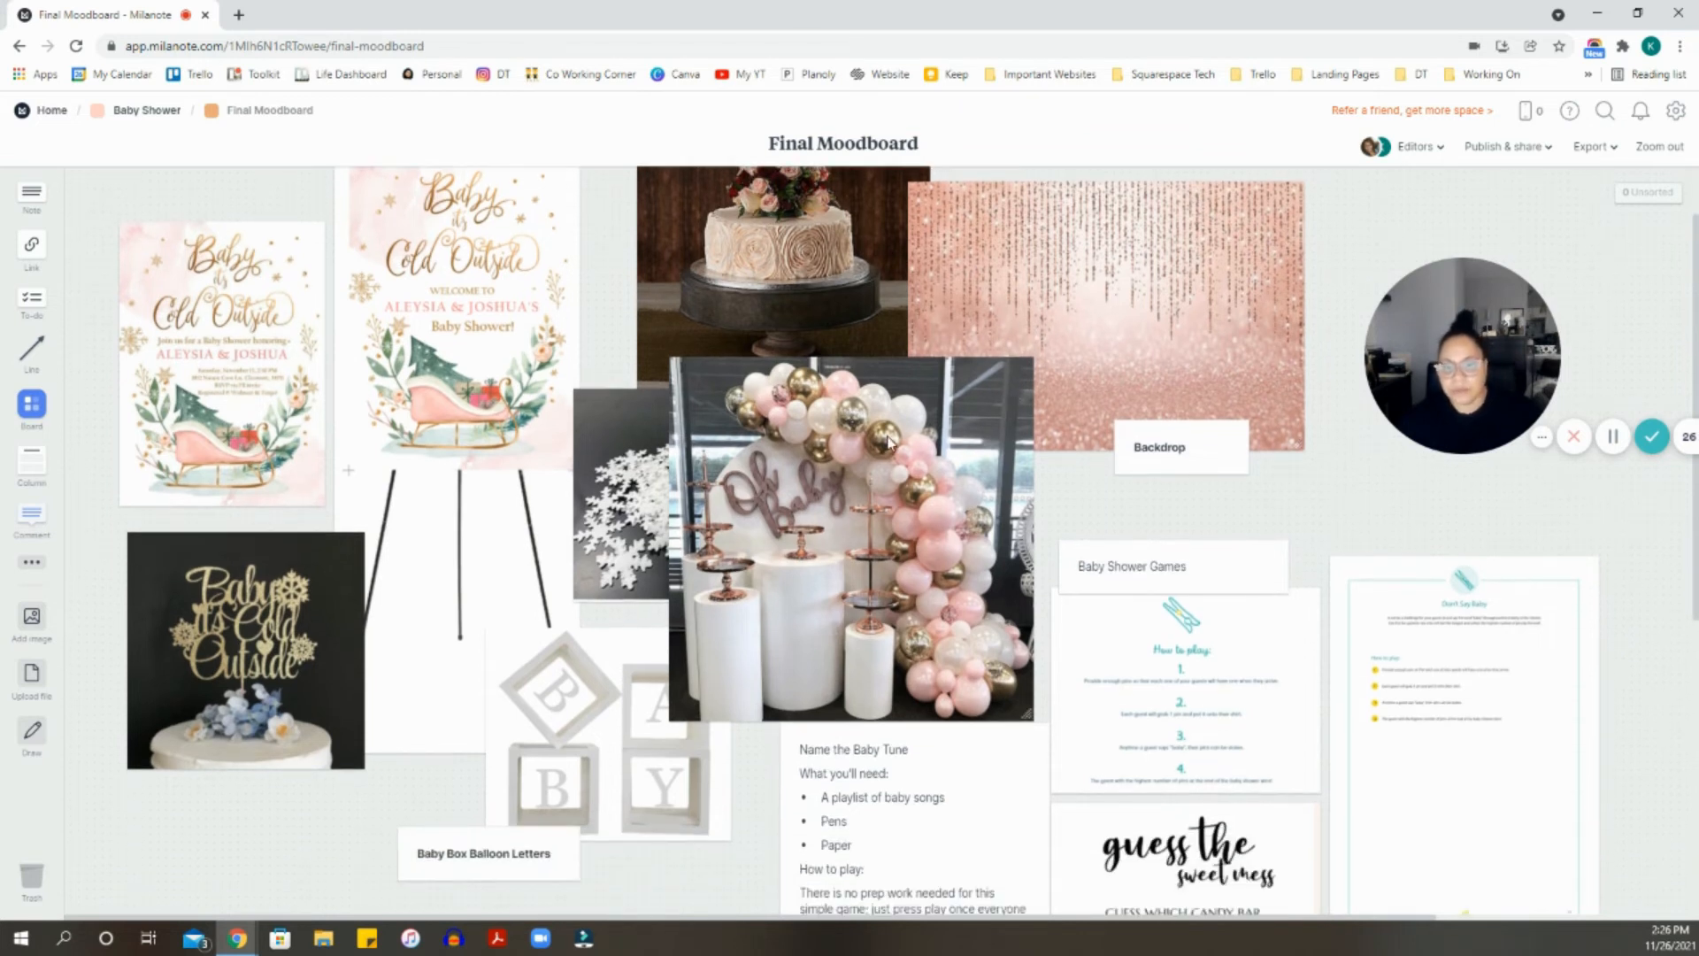
- Place the snowflake photo in front of the balloon arch and look over the moodboard
drag(643, 489, 636, 480)
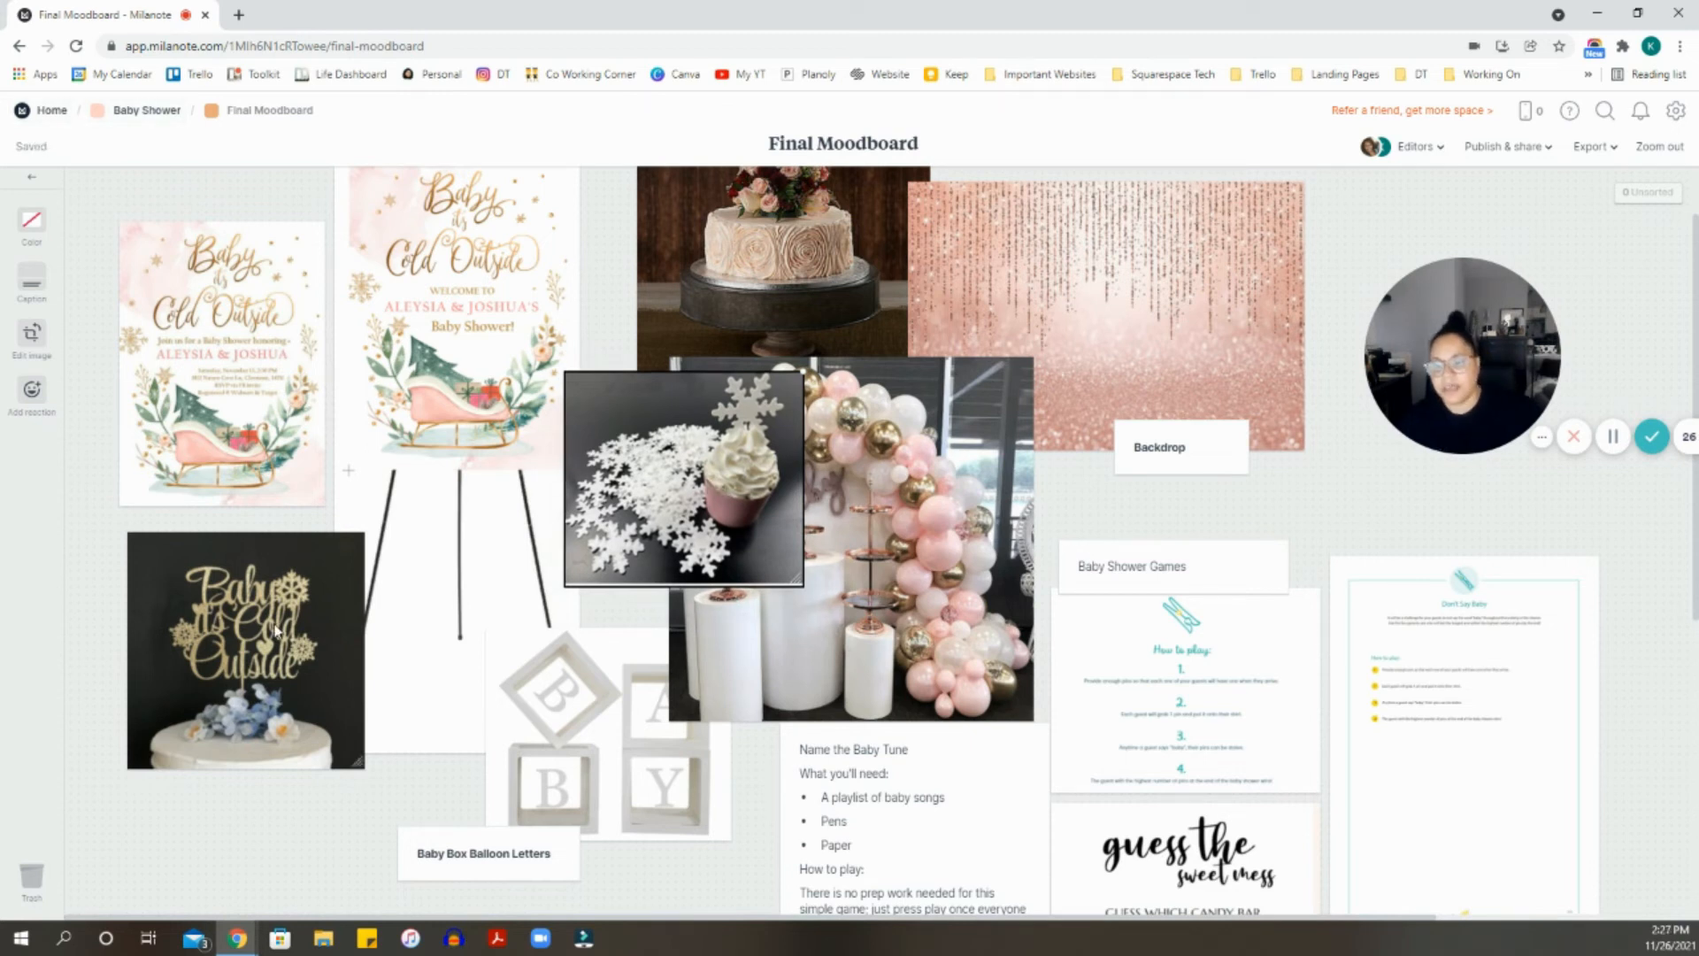
scroll(272, 623, down, 2)
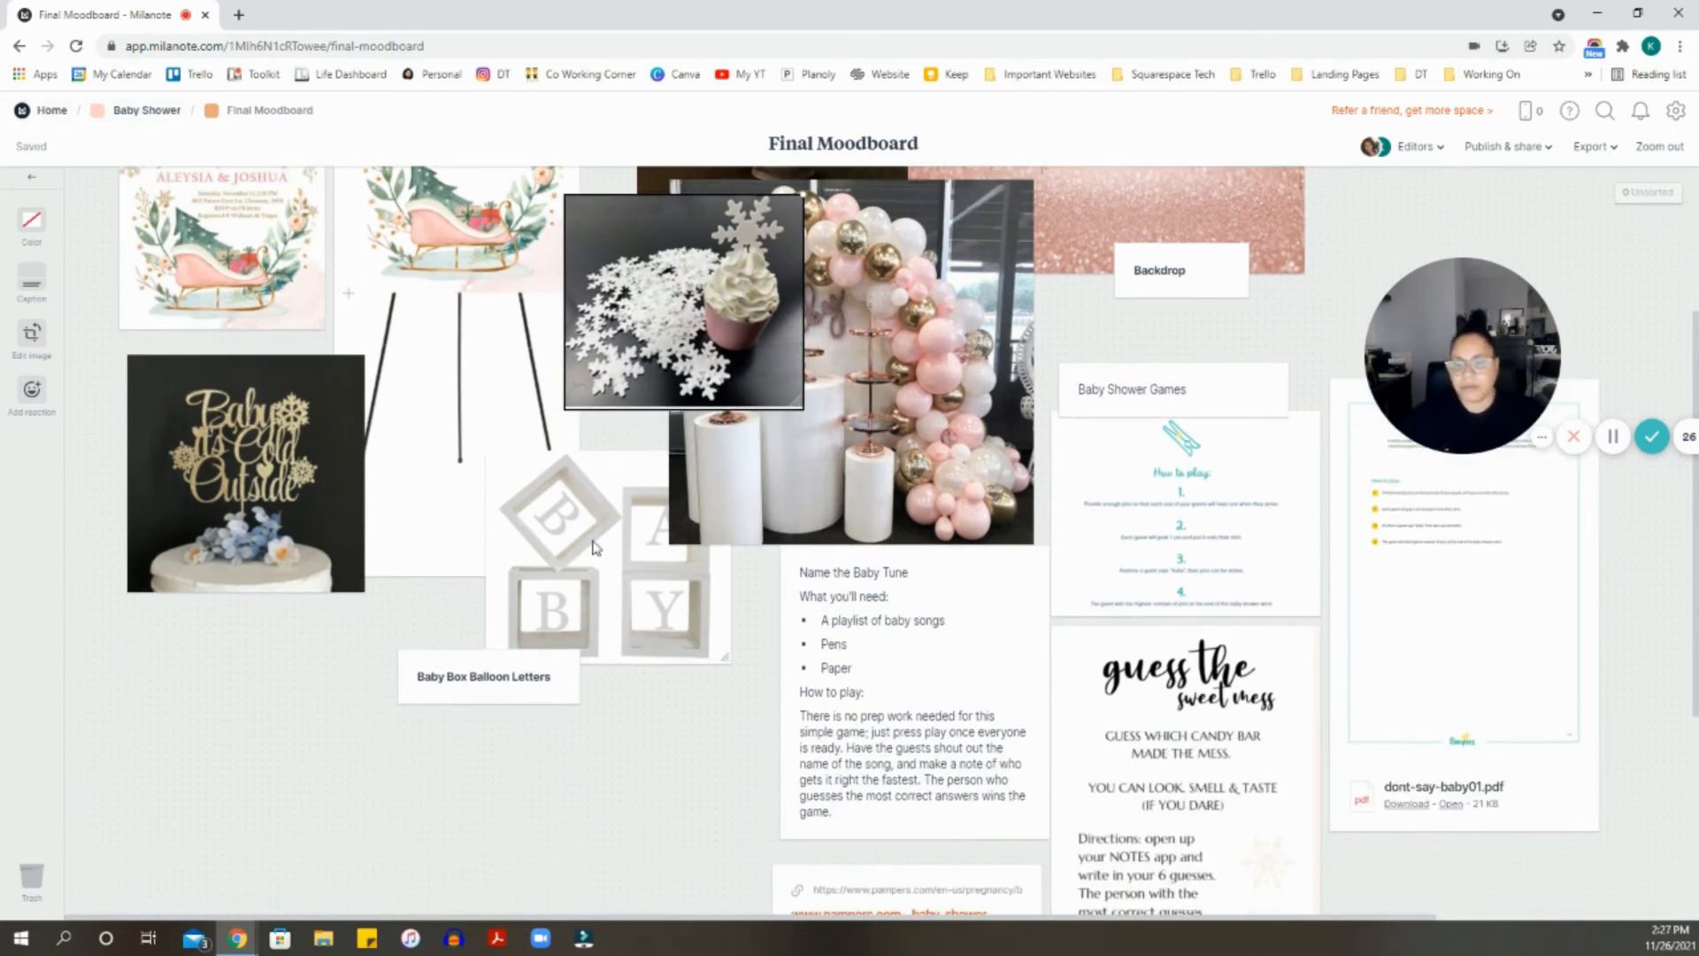
scroll(891, 571, down, 1)
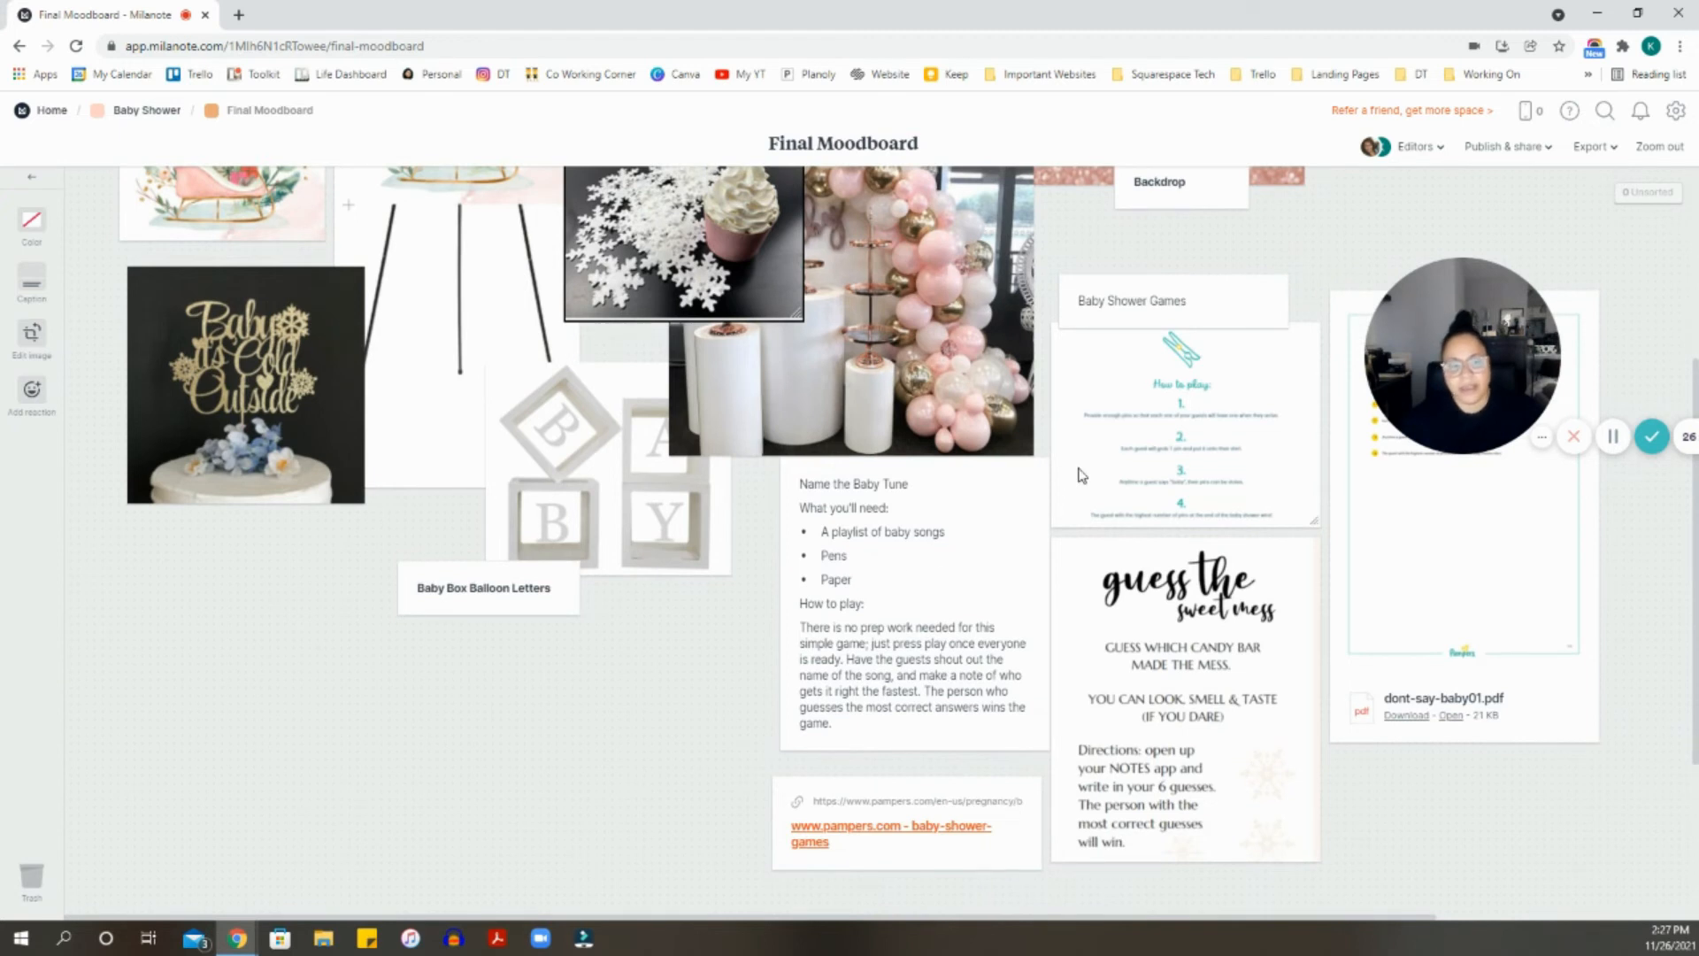
scroll(1379, 528, up, 4)
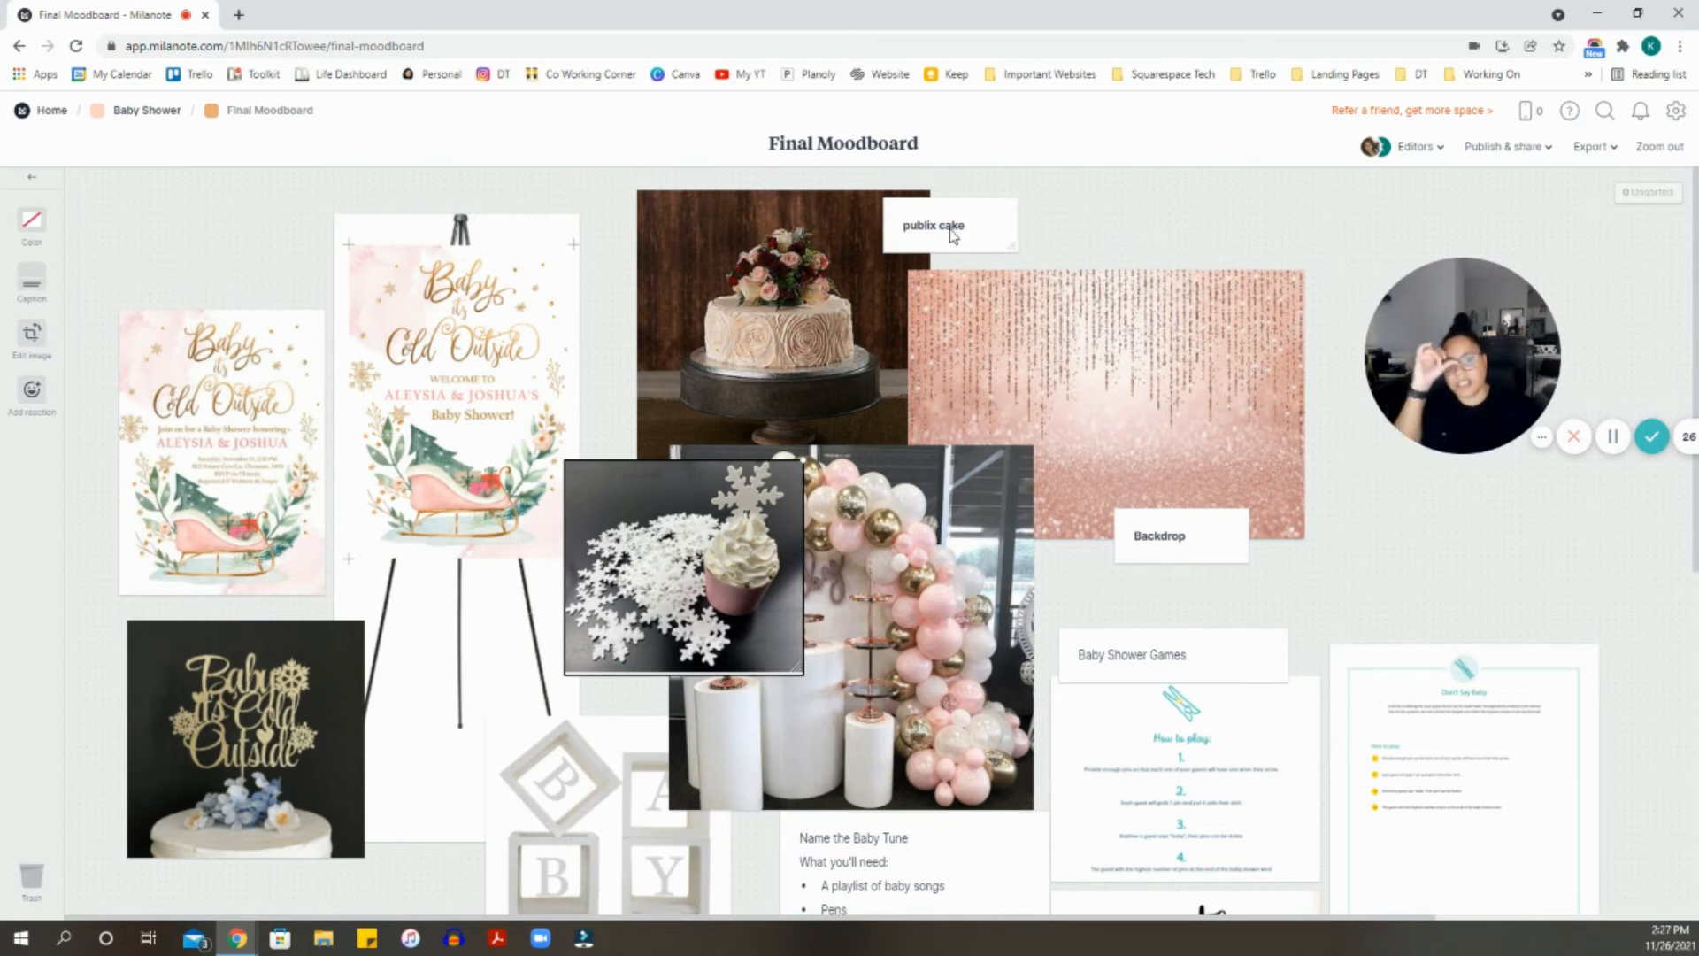
scroll(855, 522, down, 2)
scroll(855, 522, up, 1)
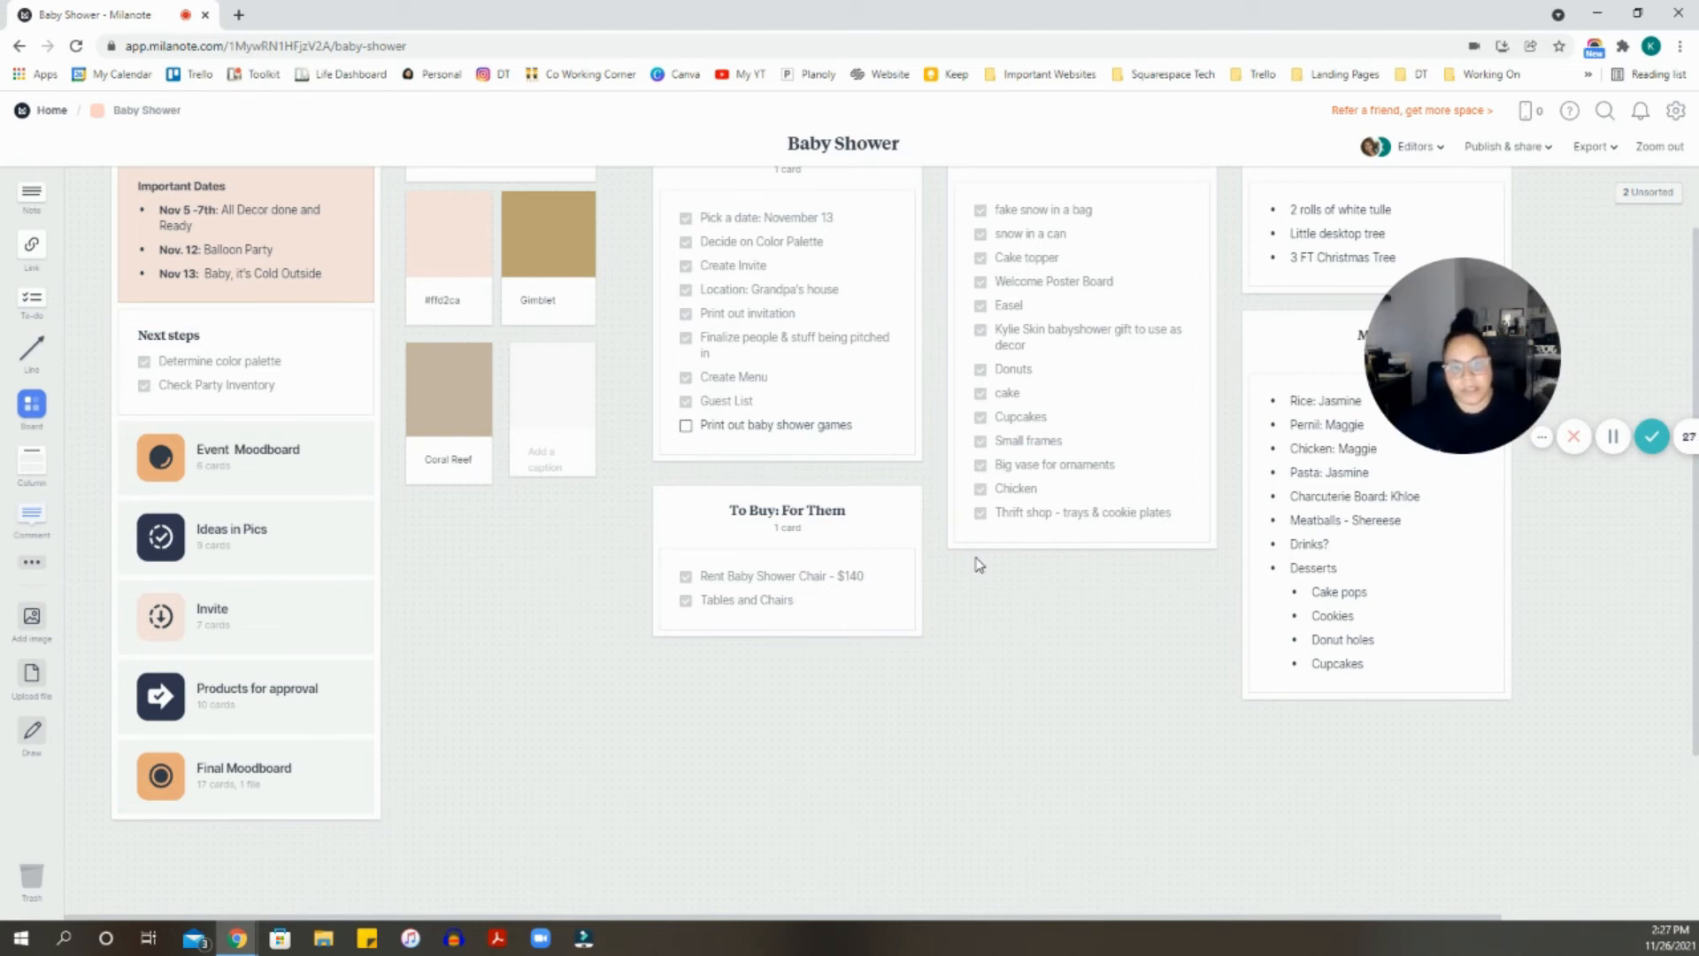
scroll(976, 562, up, 1)
drag(1486, 367, 1068, 803)
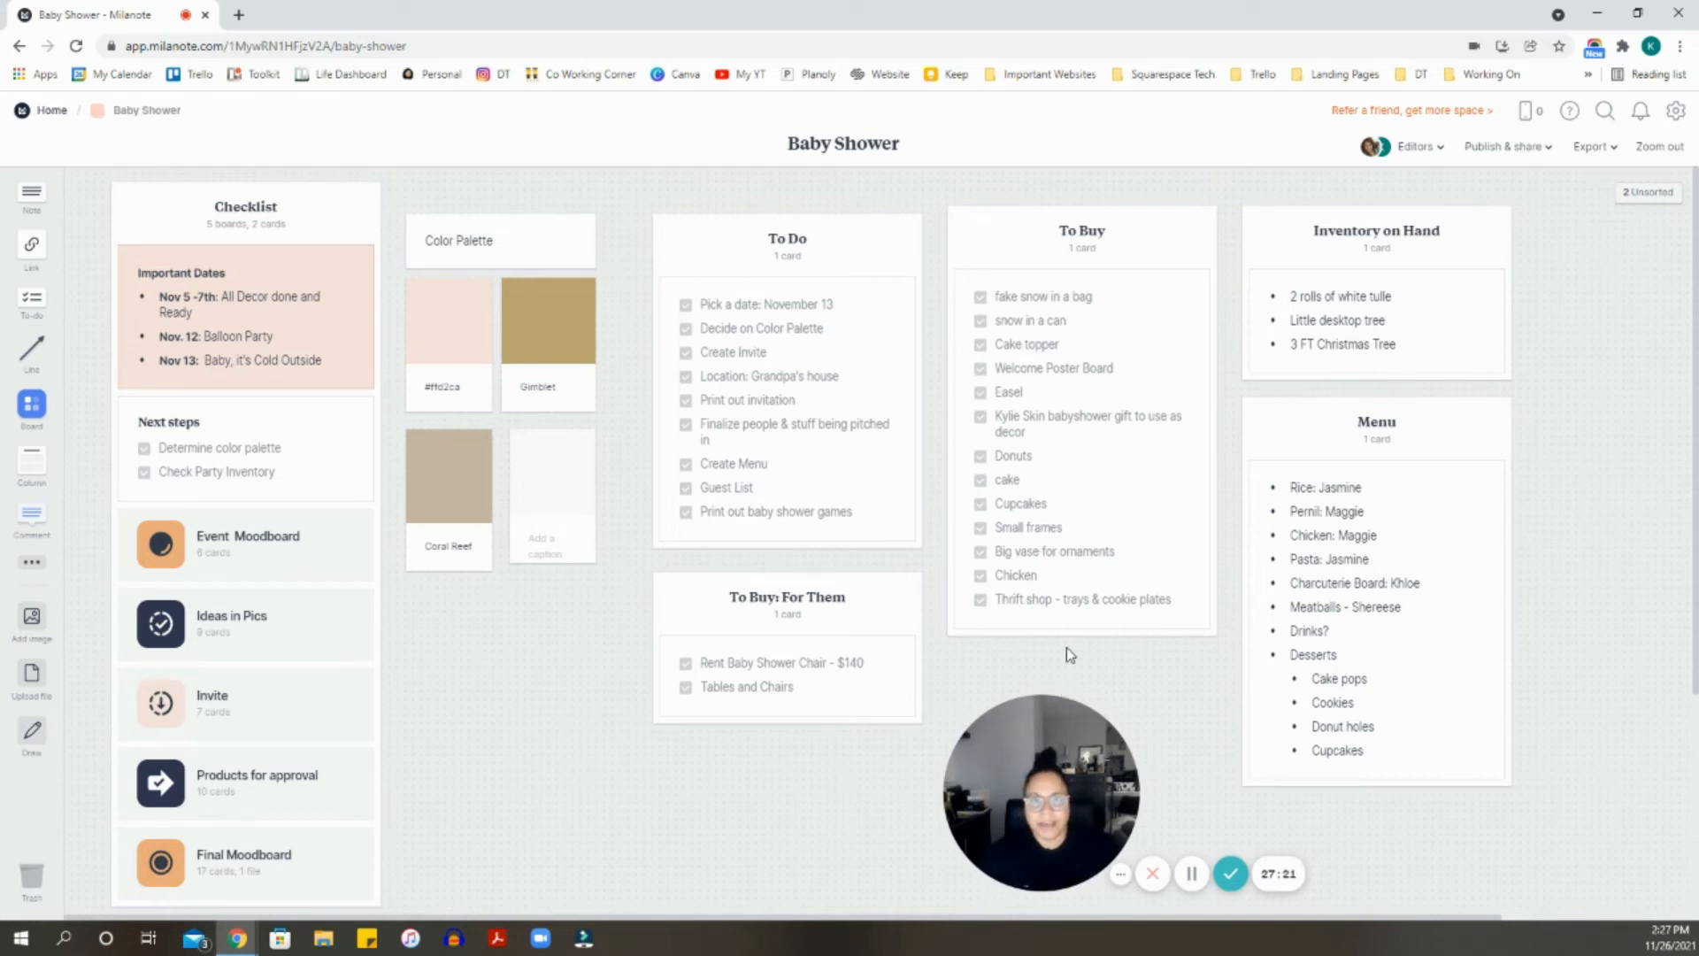
click(1442, 148)
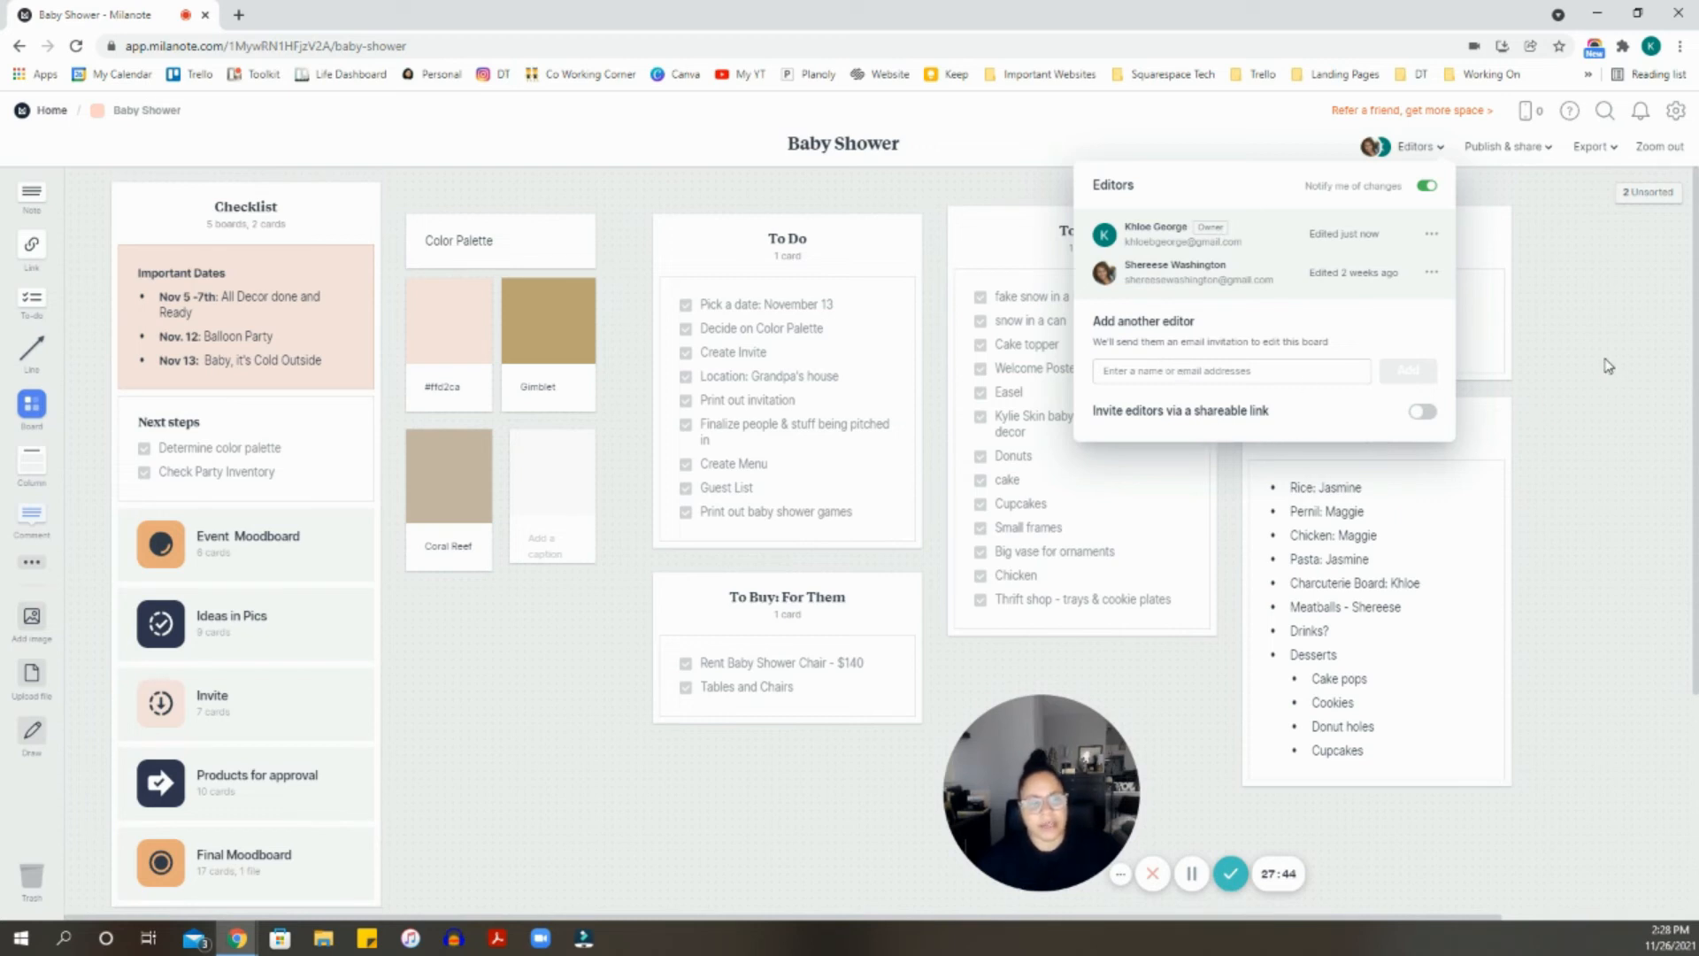
click(1580, 336)
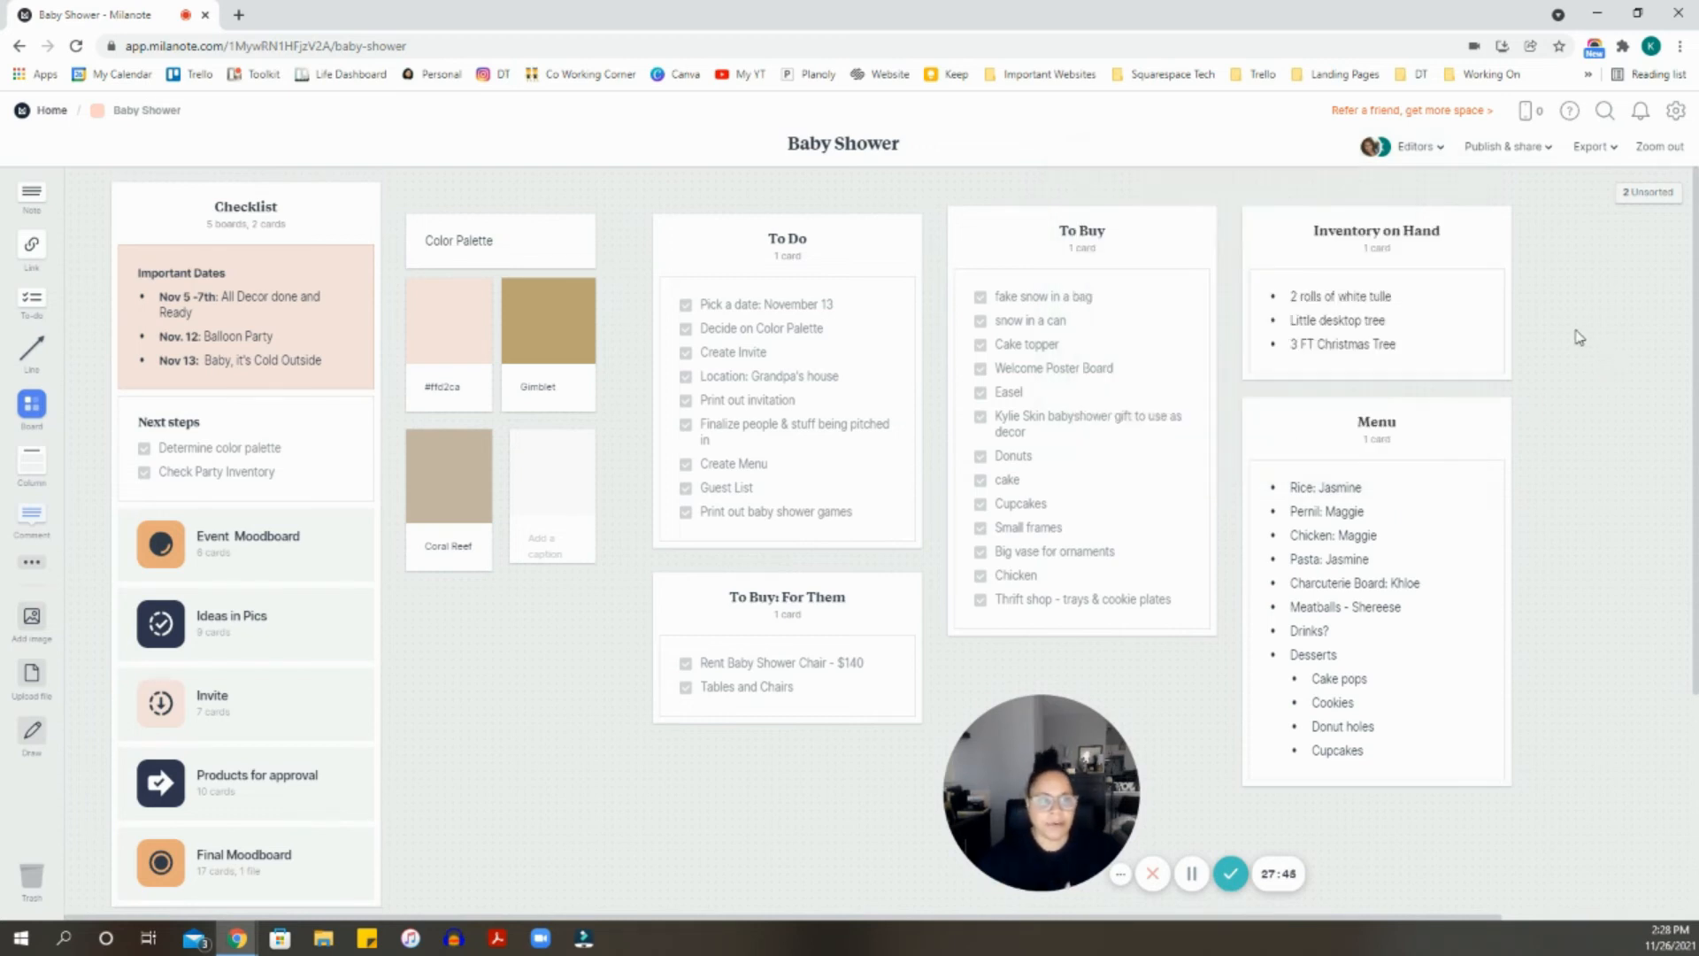
- Review the Baby Shower board's Publish & share options, then bring up its Export options
click(1540, 149)
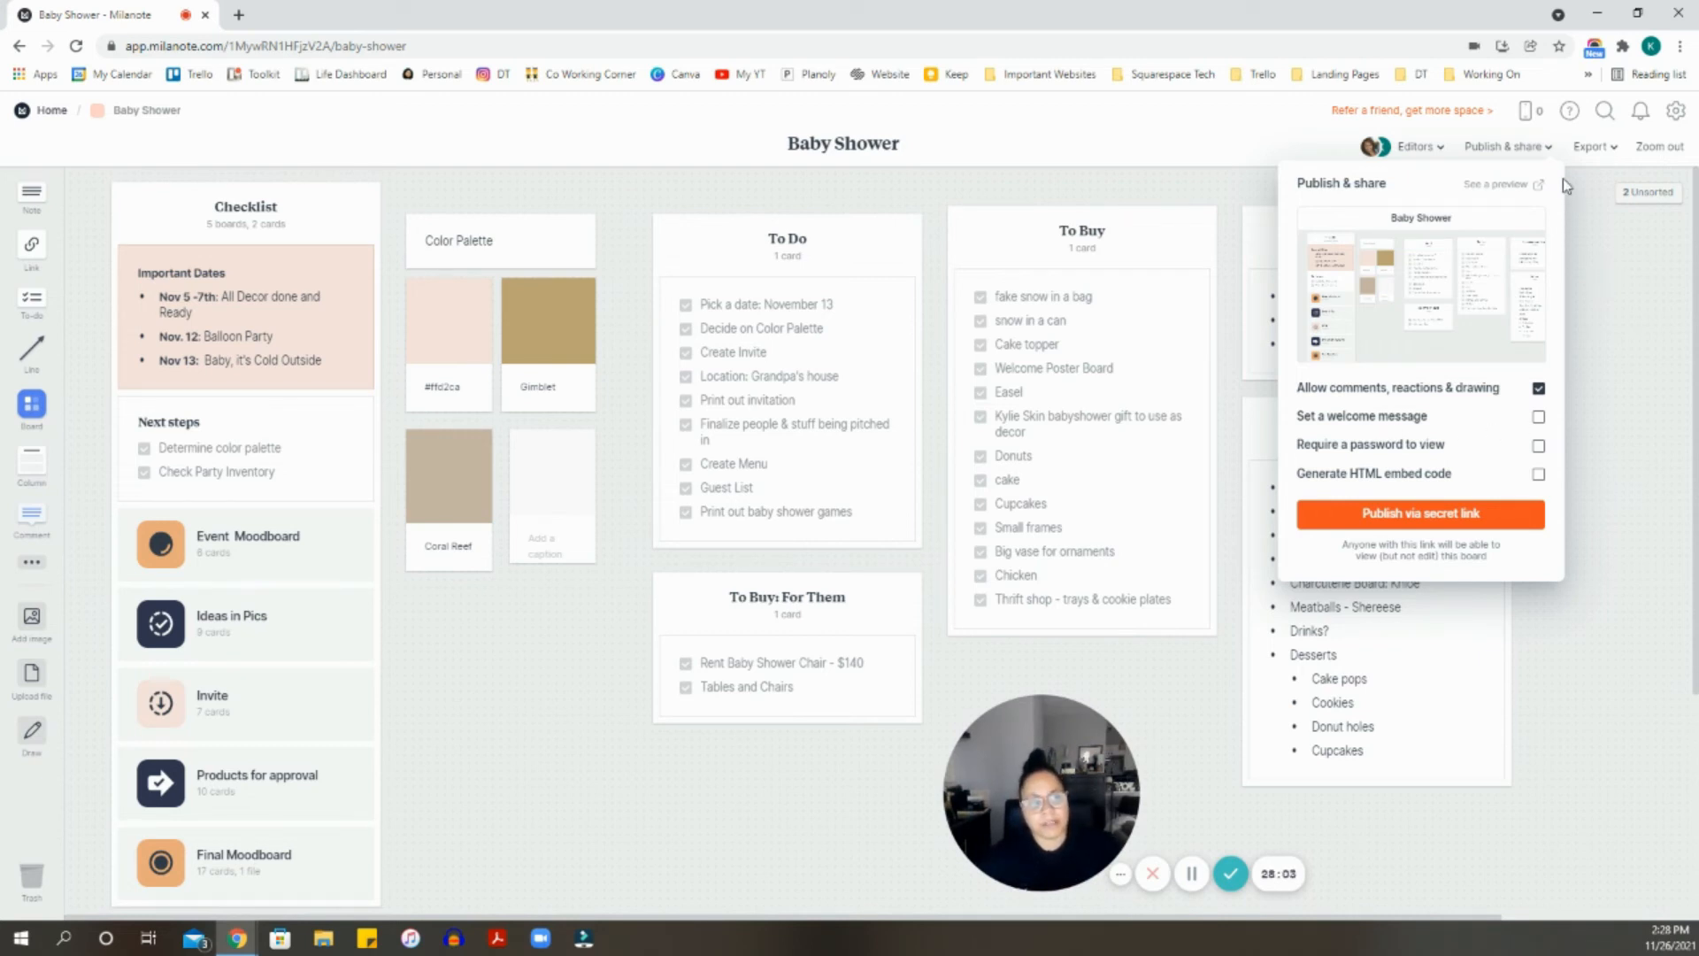
click(1601, 148)
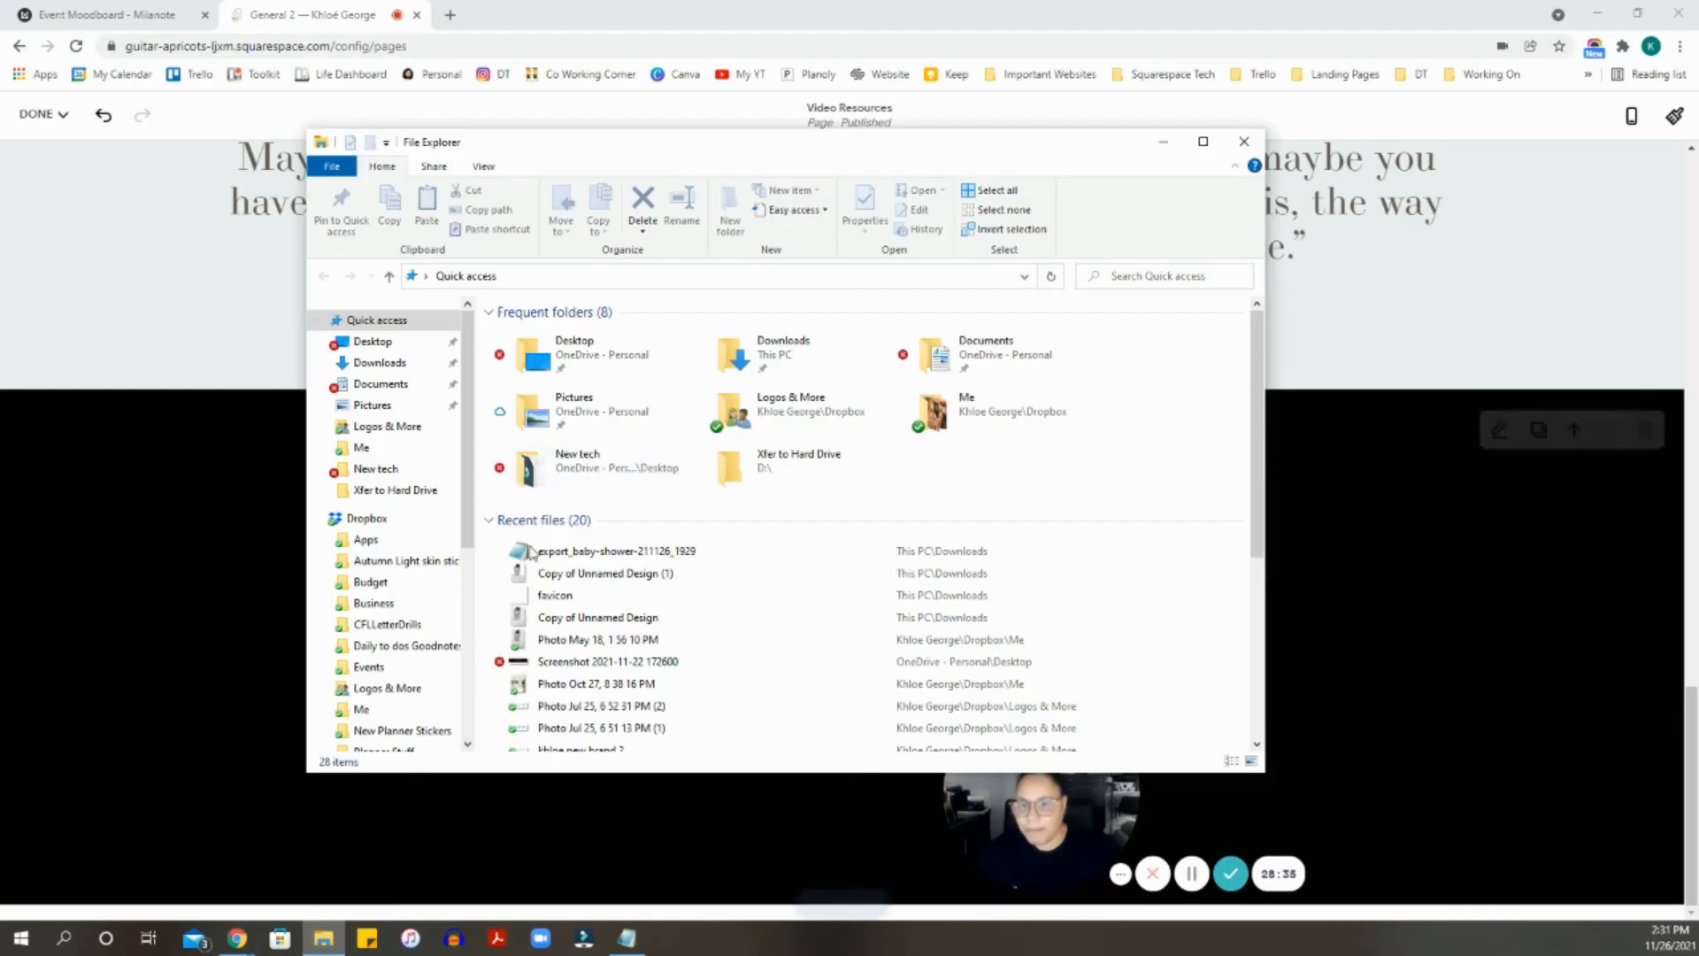
- Open export_canvas_baby-shower-211126_1929.pdf from the Downloads folder
click(410, 370)
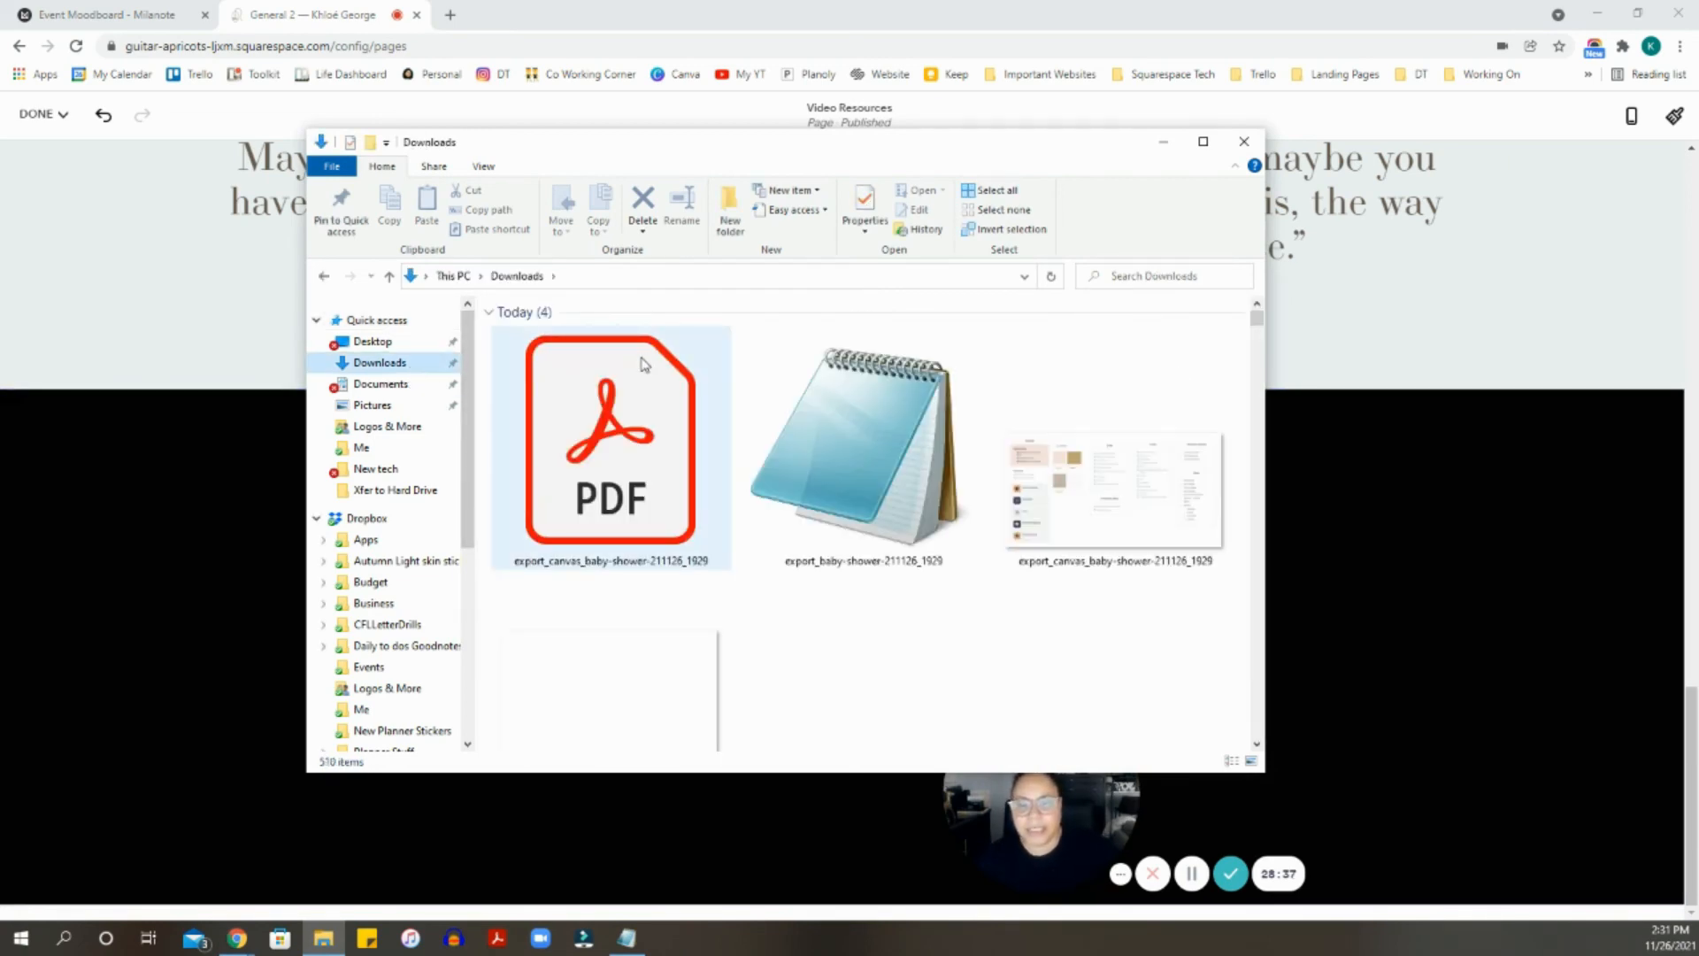
click(1203, 143)
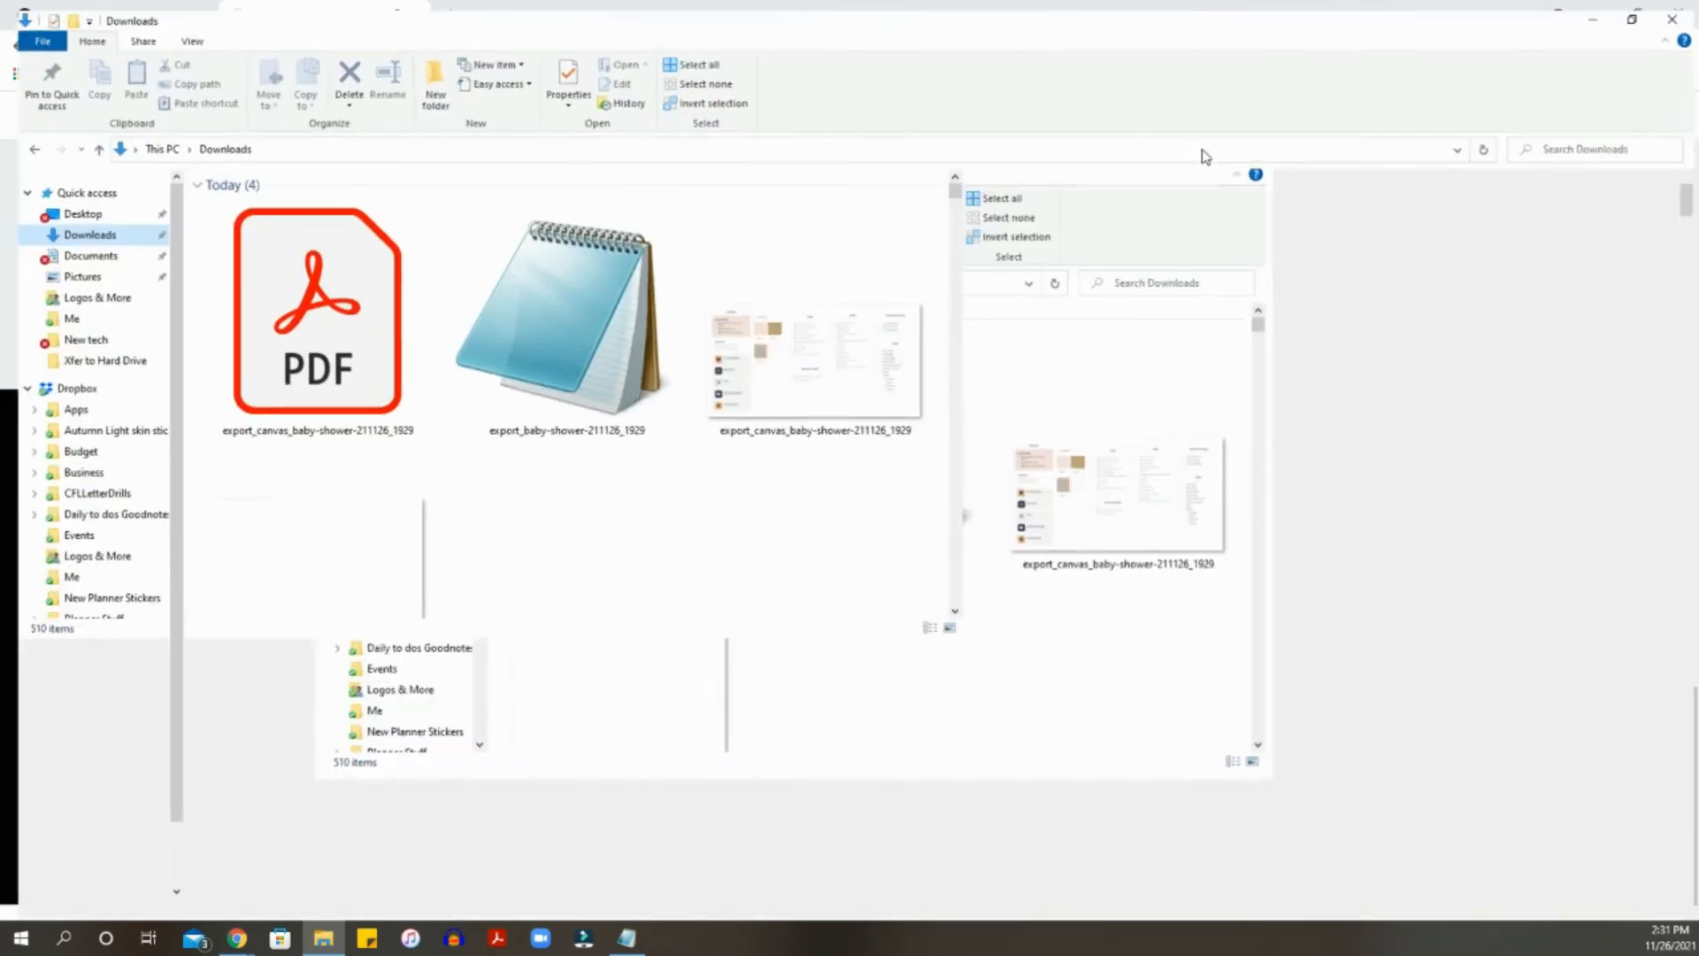
click(1635, 9)
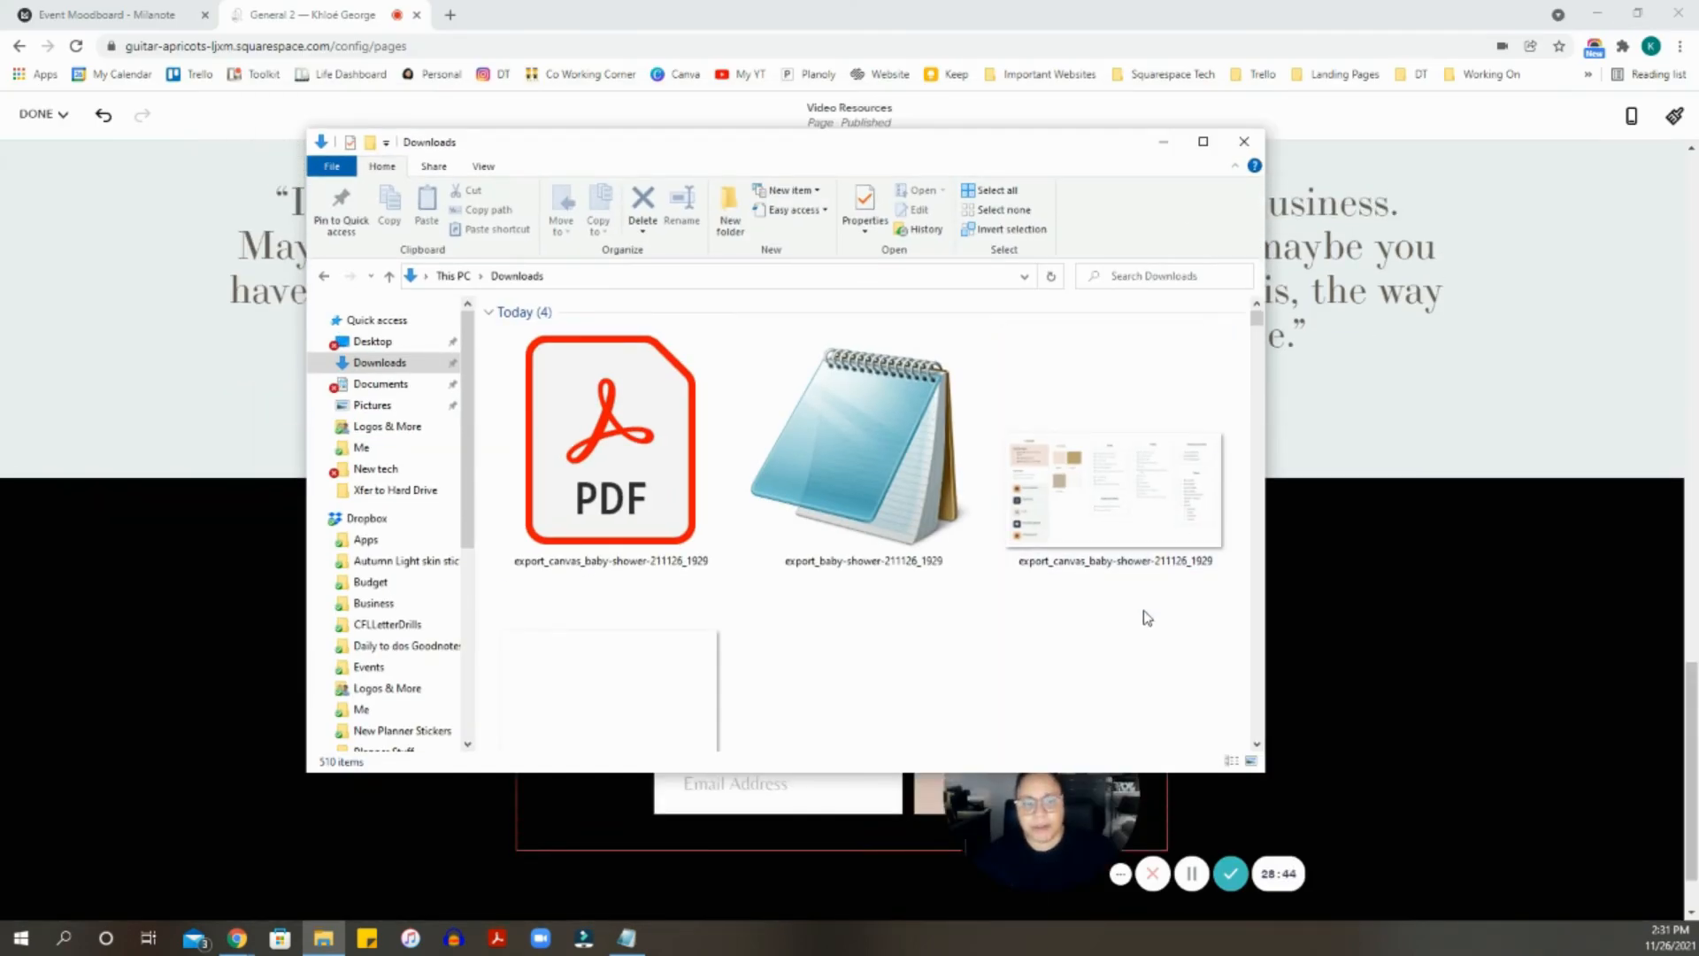
click(635, 507)
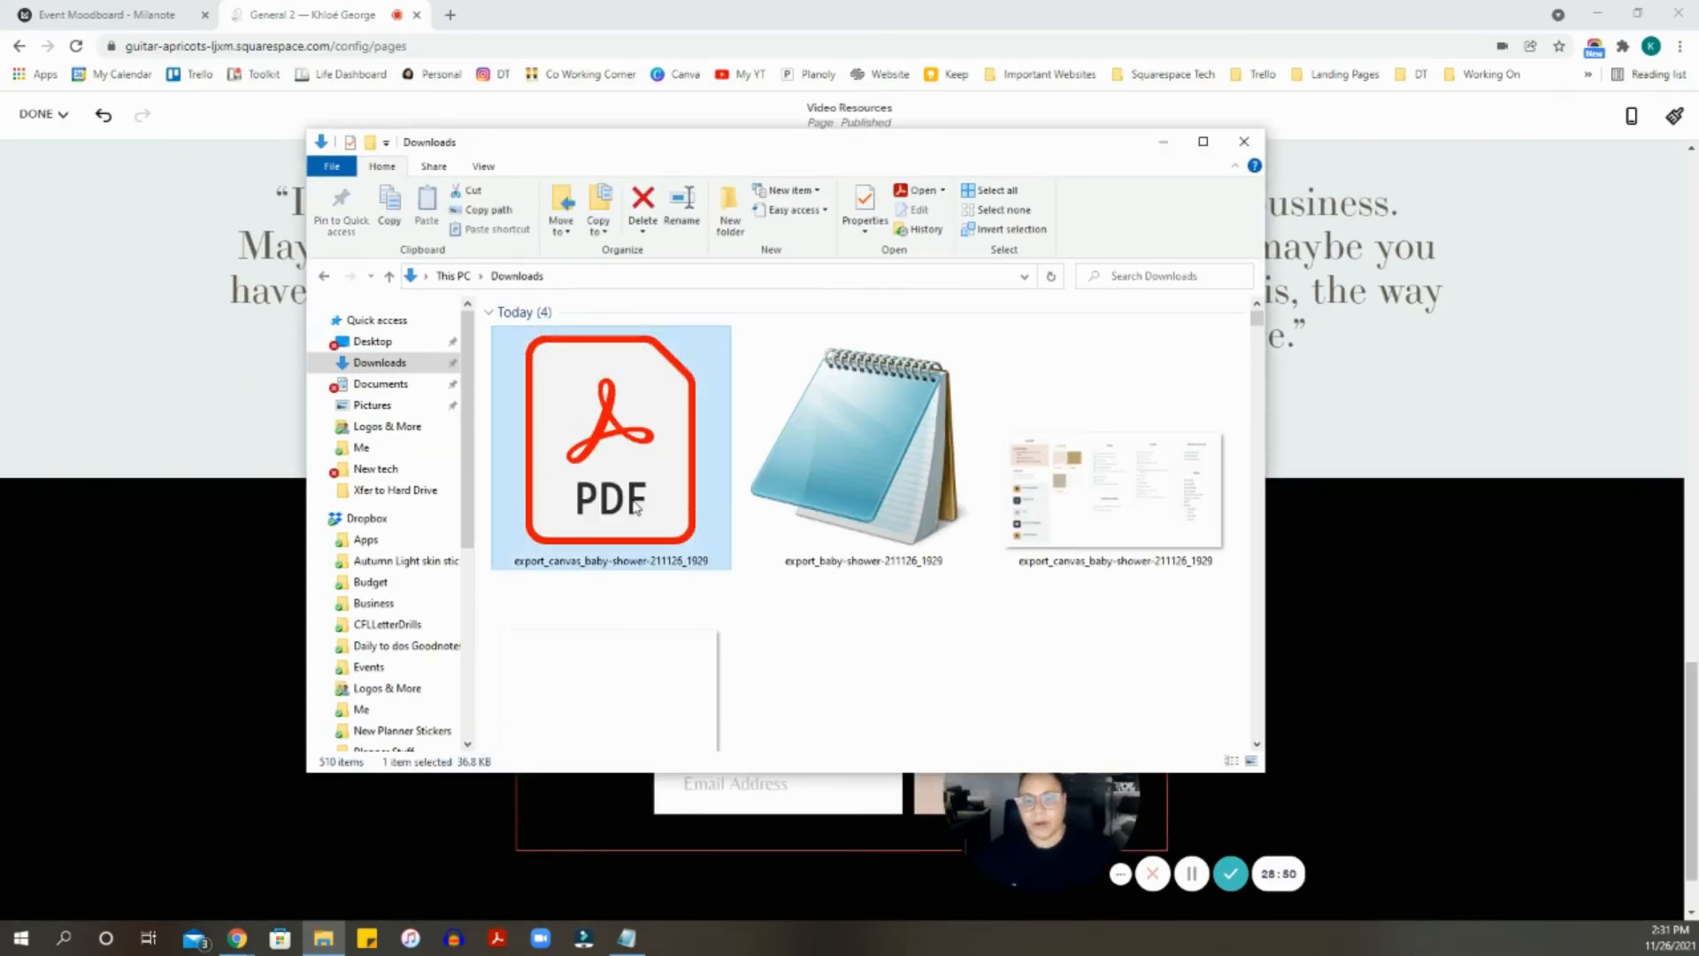
double_click(635, 507)
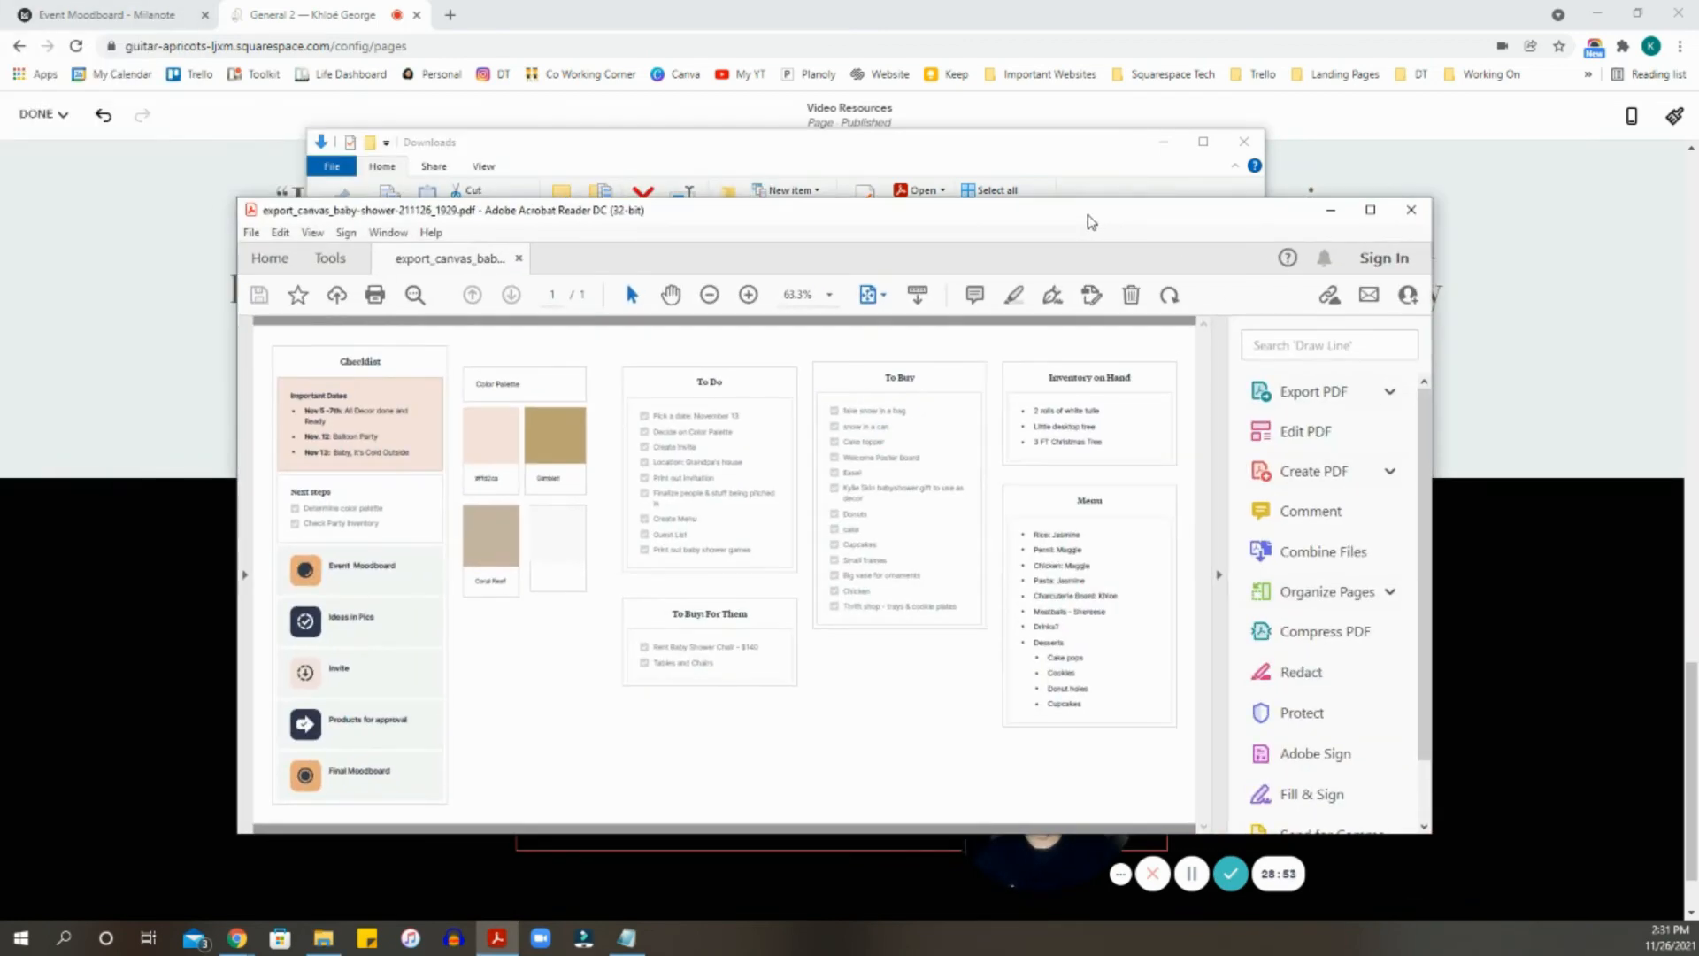
- View the exported PDF full-screen with the Tools pane hidden, then close Acrobat
double_click(1088, 215)
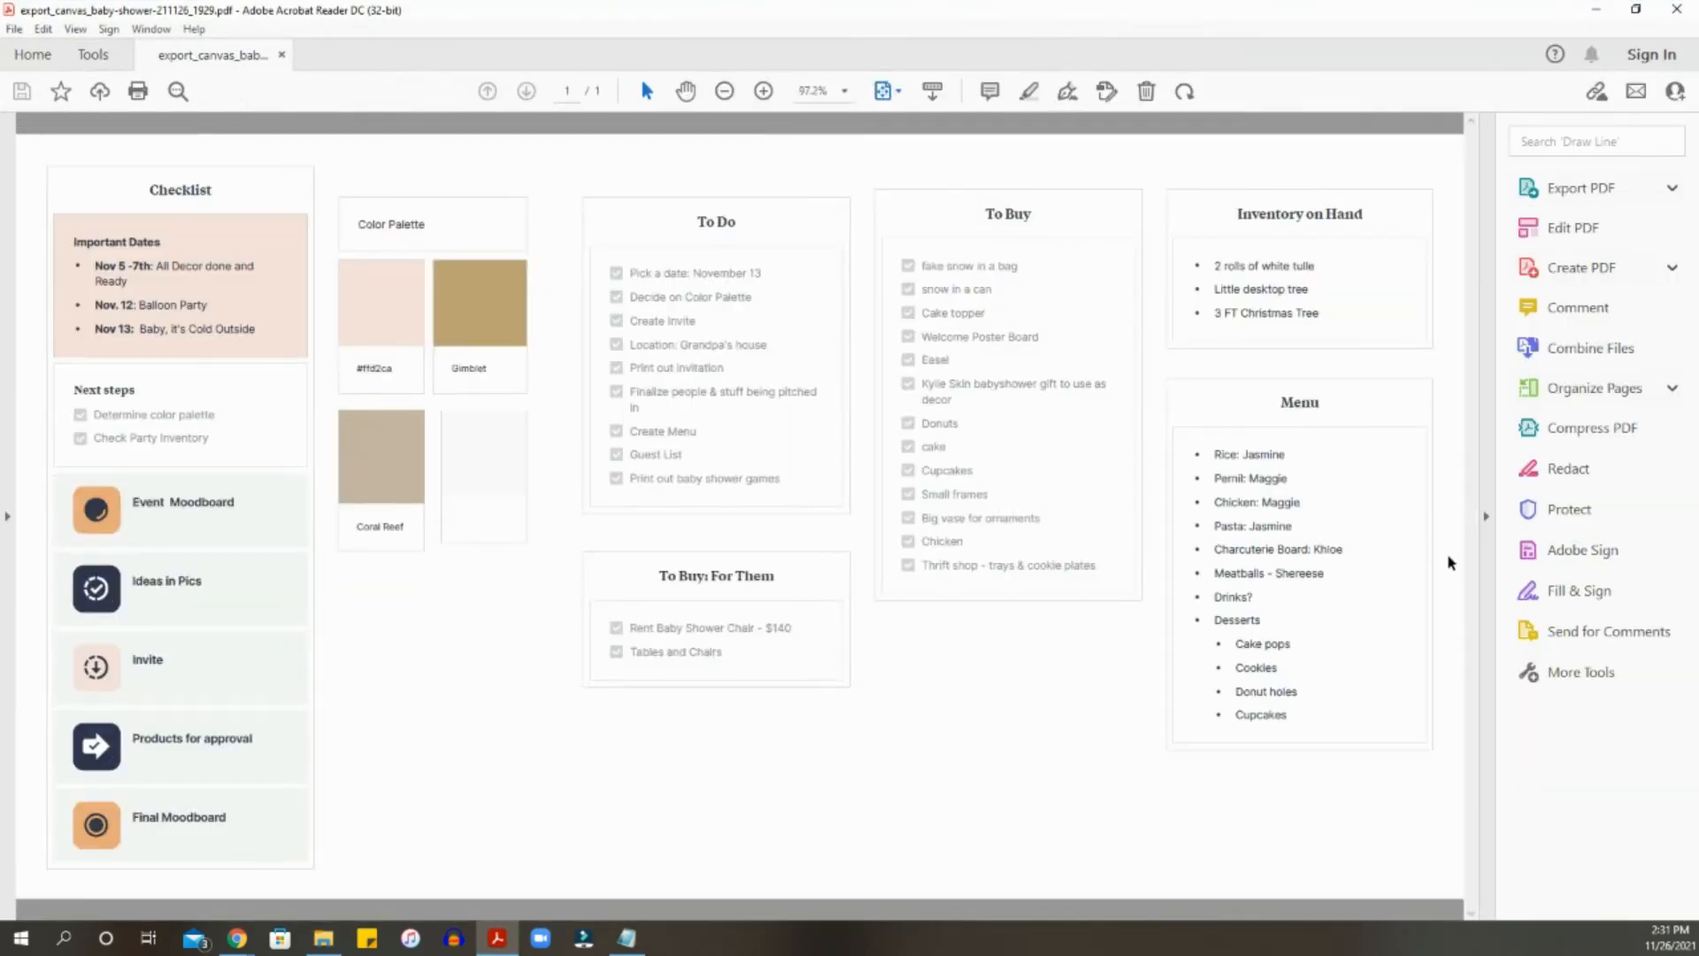
click(1487, 517)
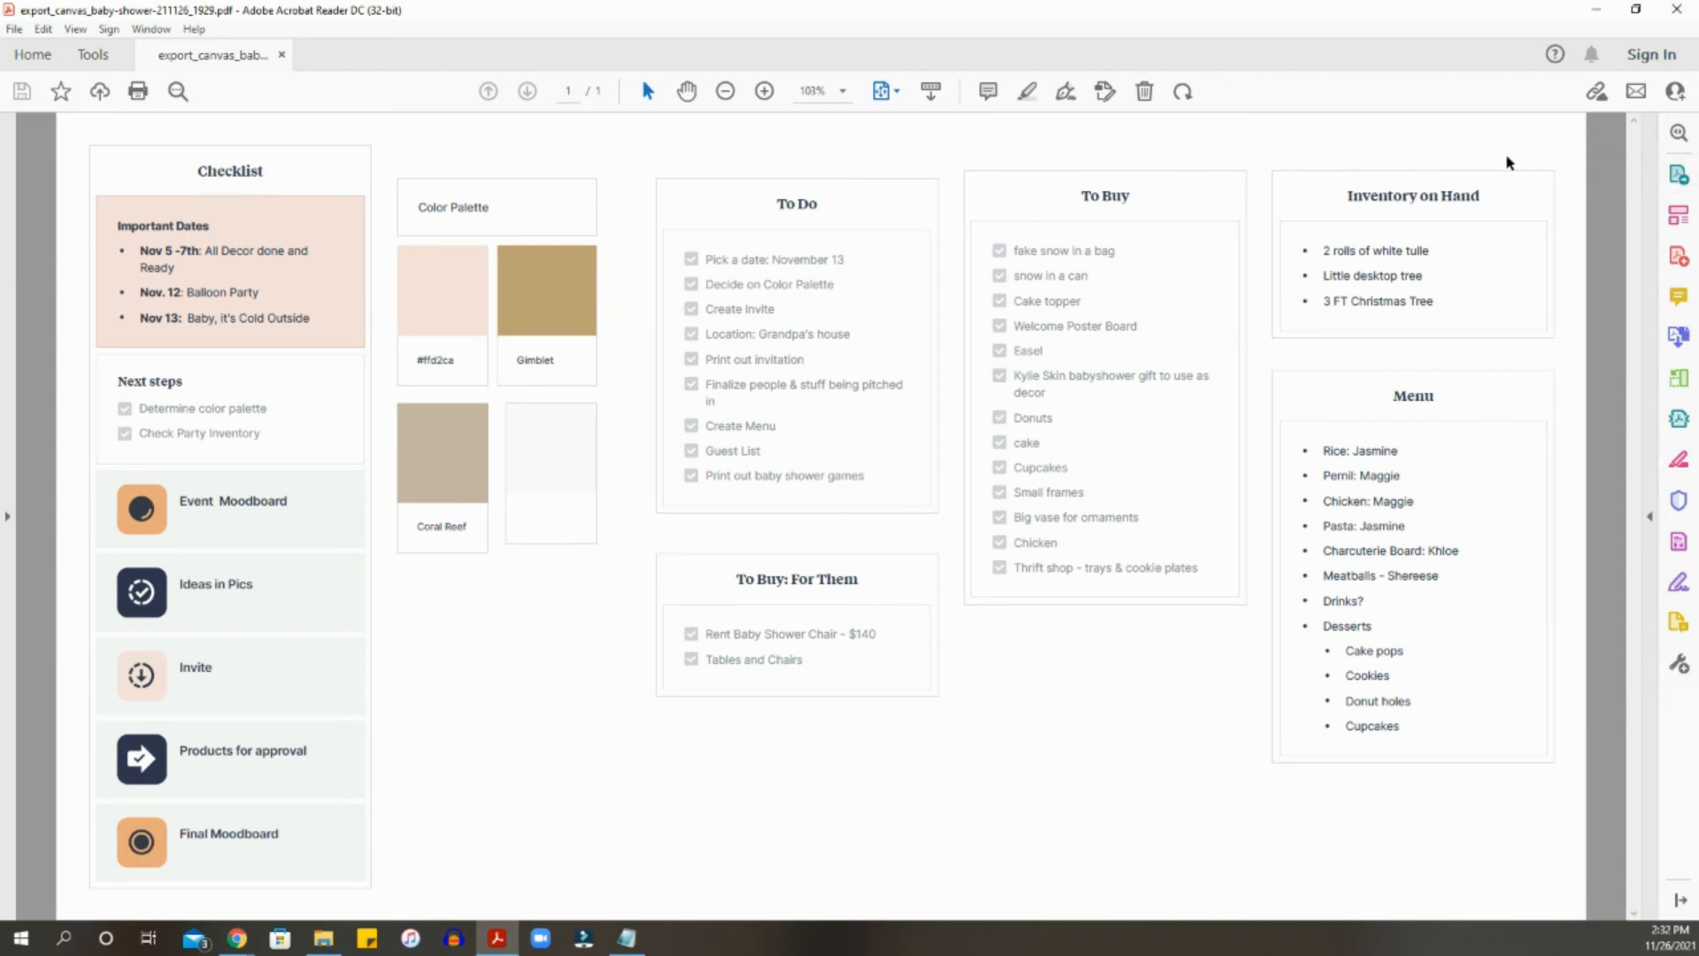
click(1677, 12)
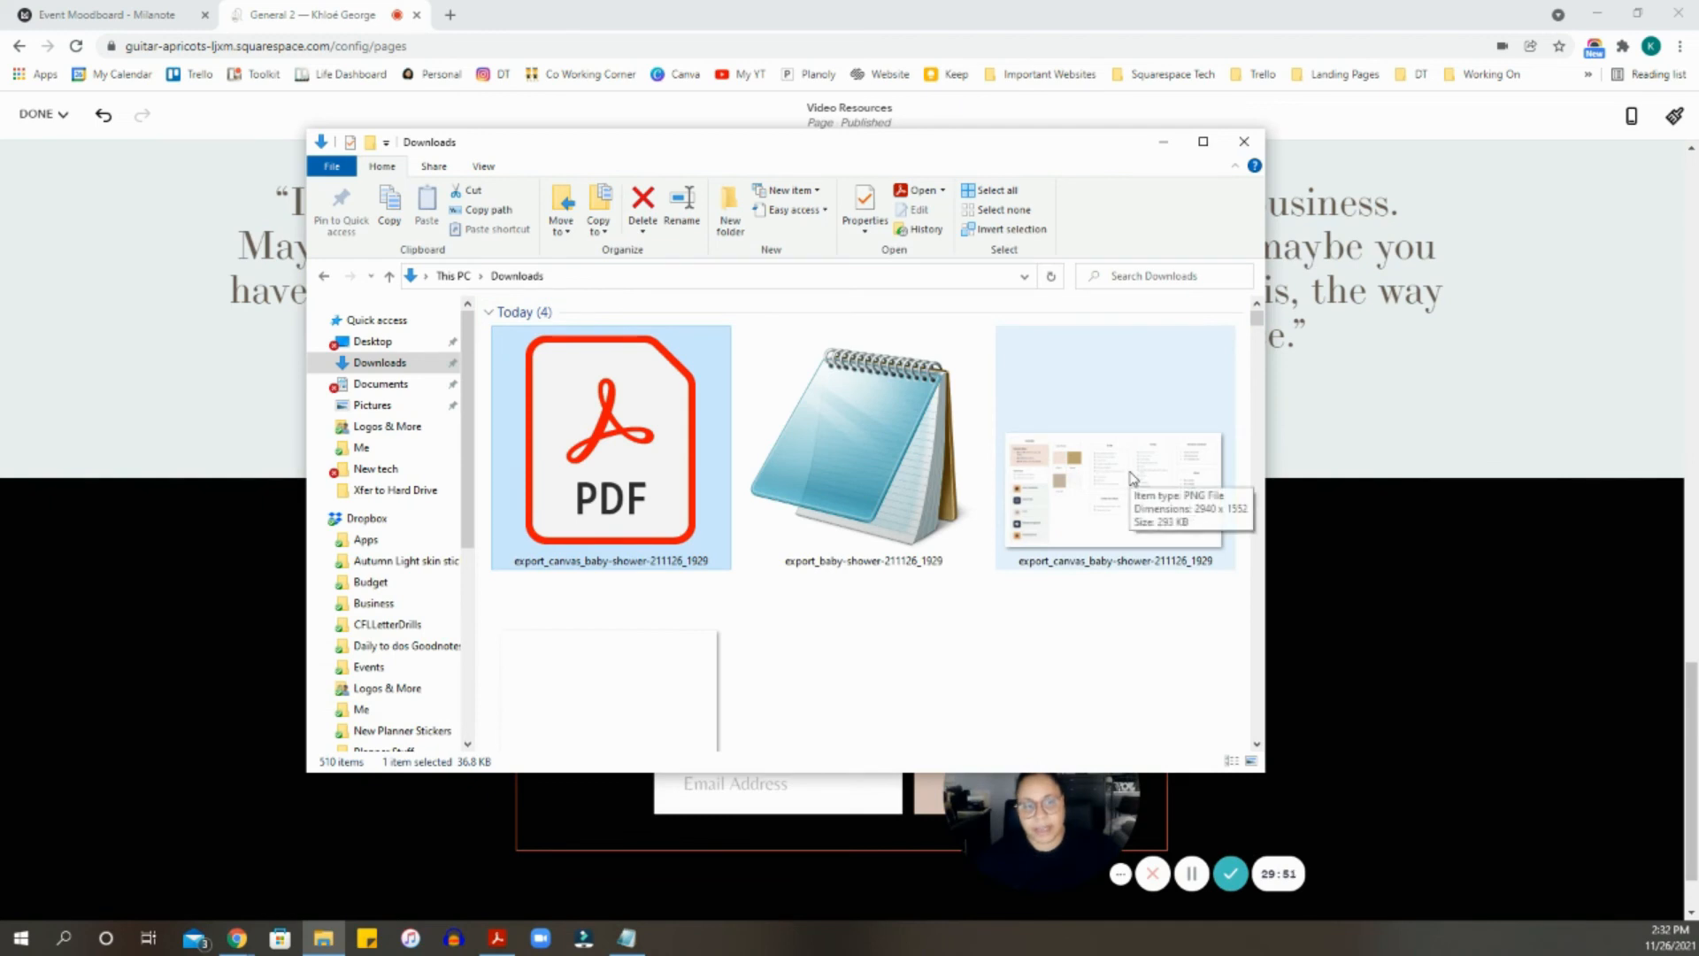
- View the exported Baby Shower PNG full-screen in Photos, then close it
double_click(1133, 479)
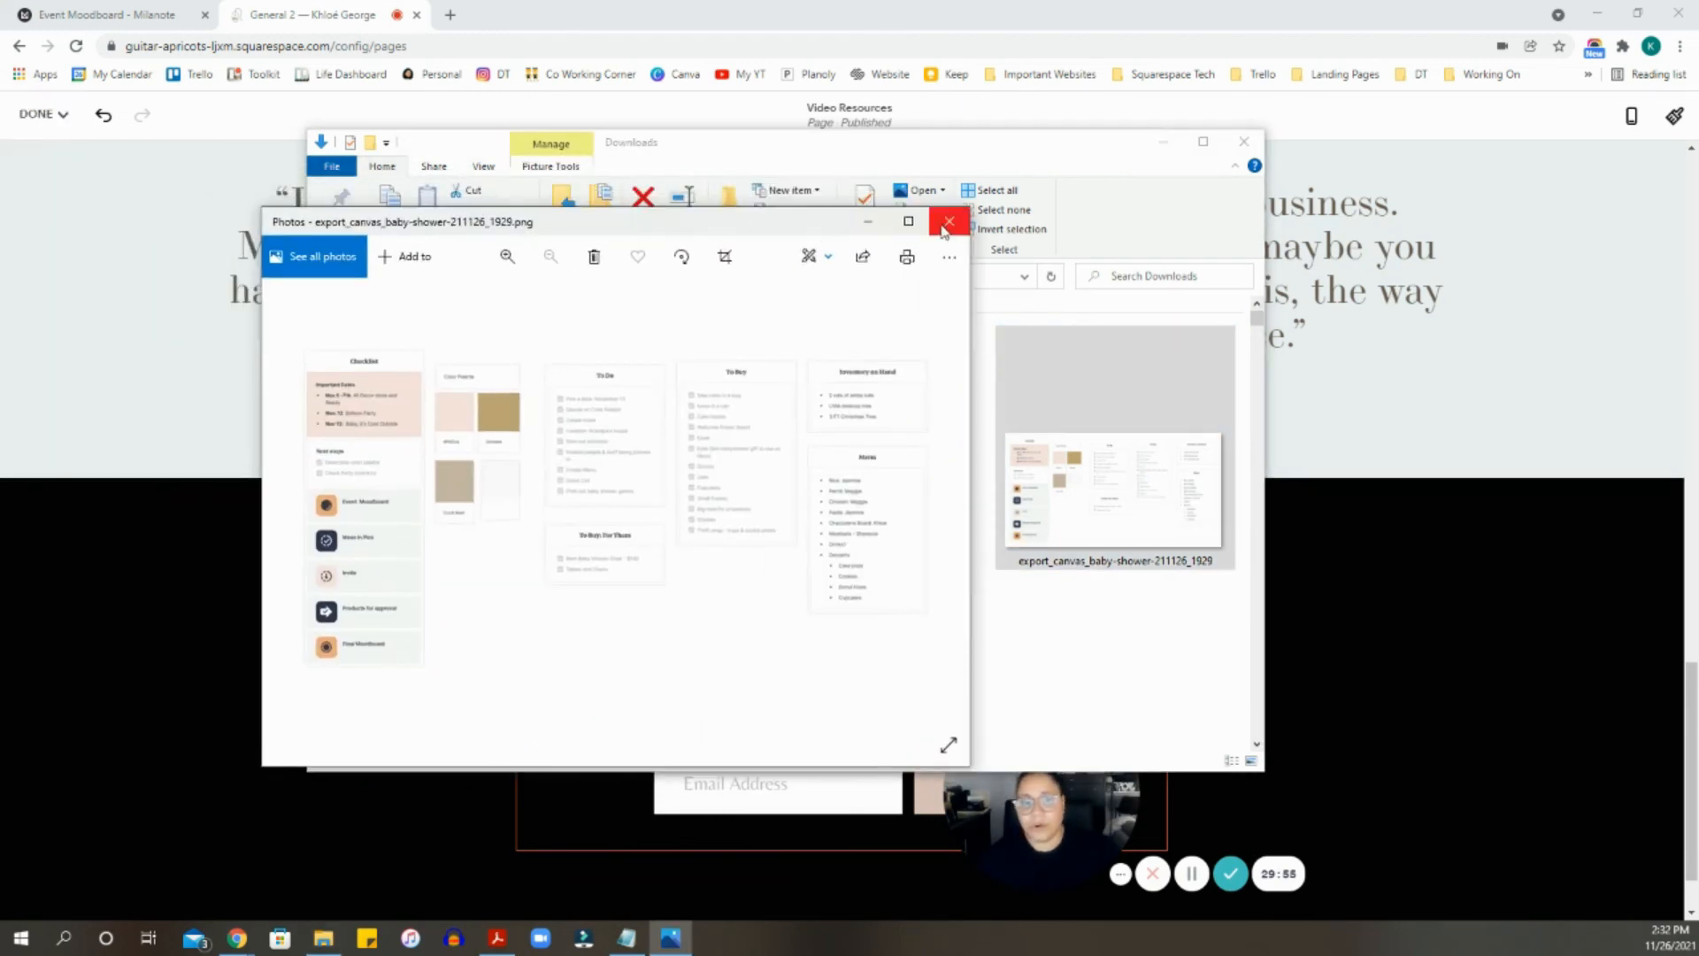
click(902, 228)
scroll(527, 361, up, 3)
scroll(531, 368, down, 4)
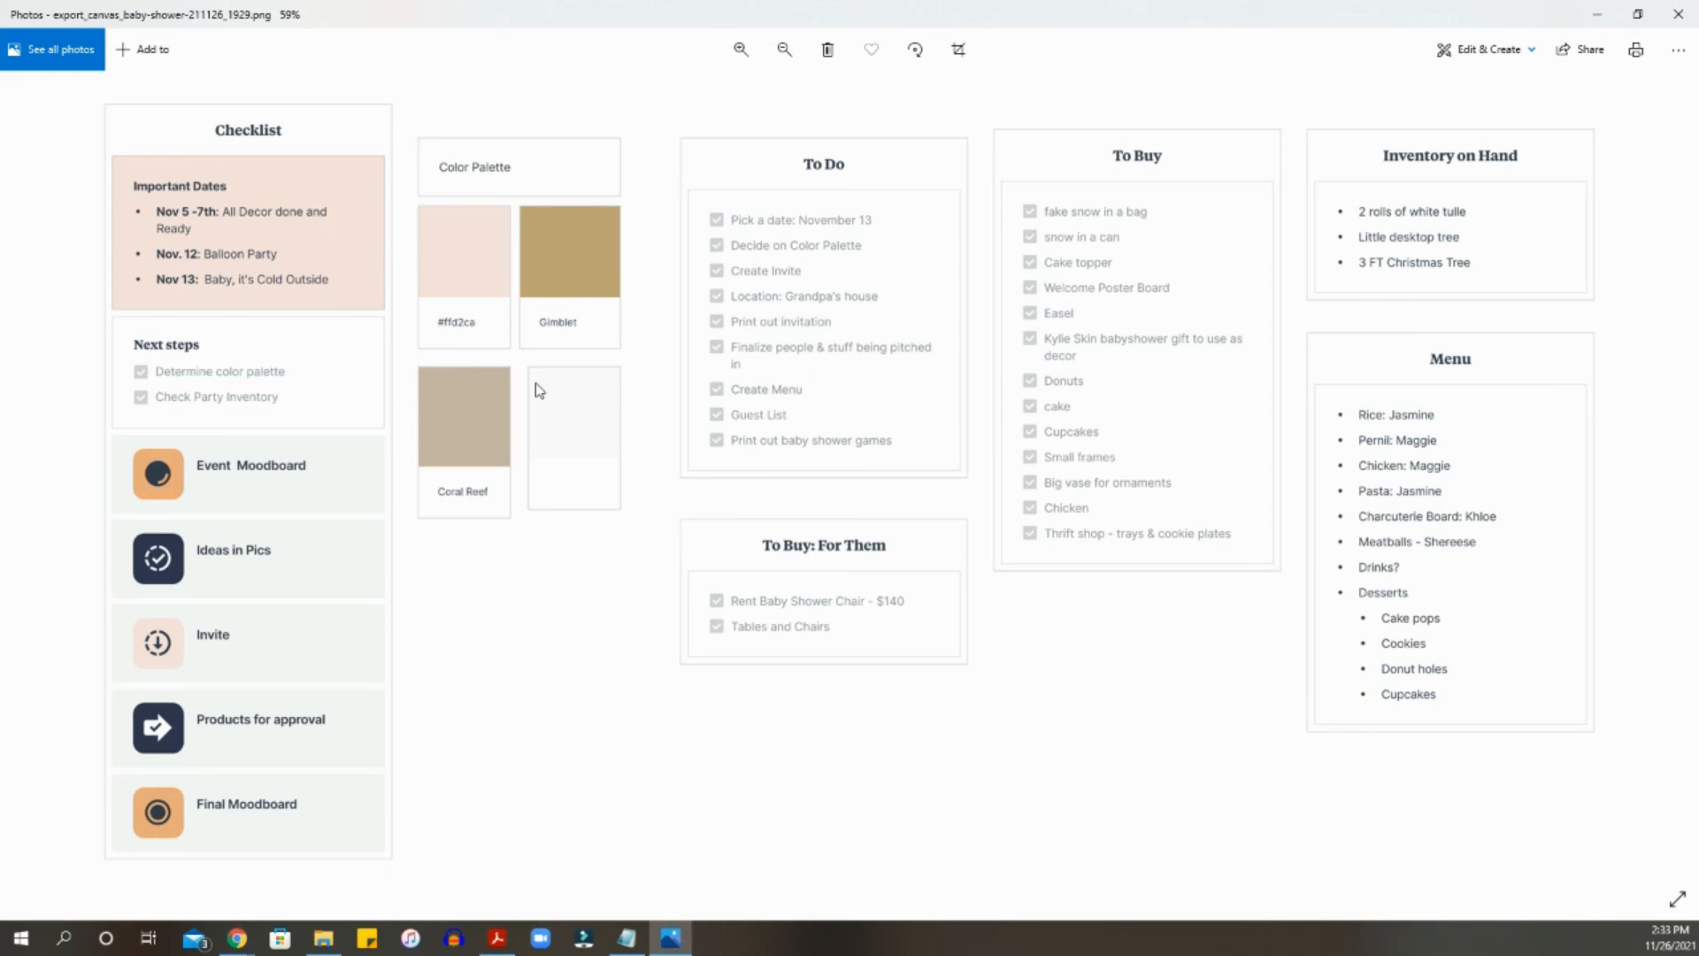
click(1678, 14)
- Select the Event Moodboard export file and switch to the Event Moodboard tab in Milanote
scroll(1022, 396, down, 1)
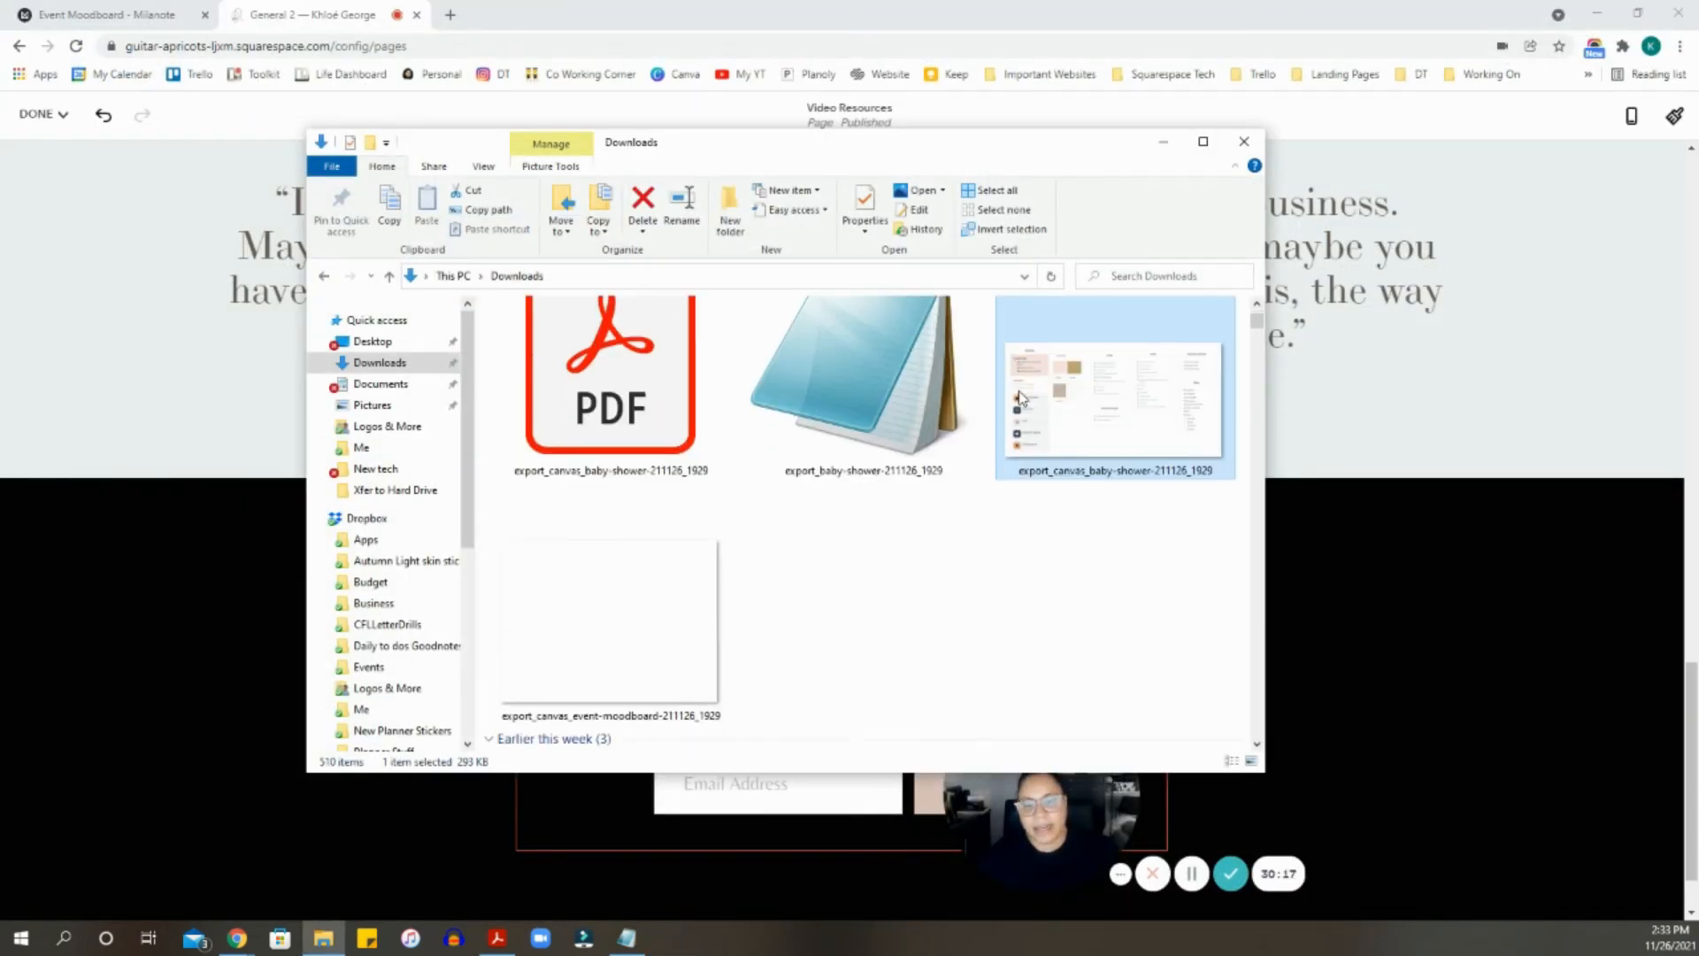
scroll(845, 527, up, 1)
click(665, 632)
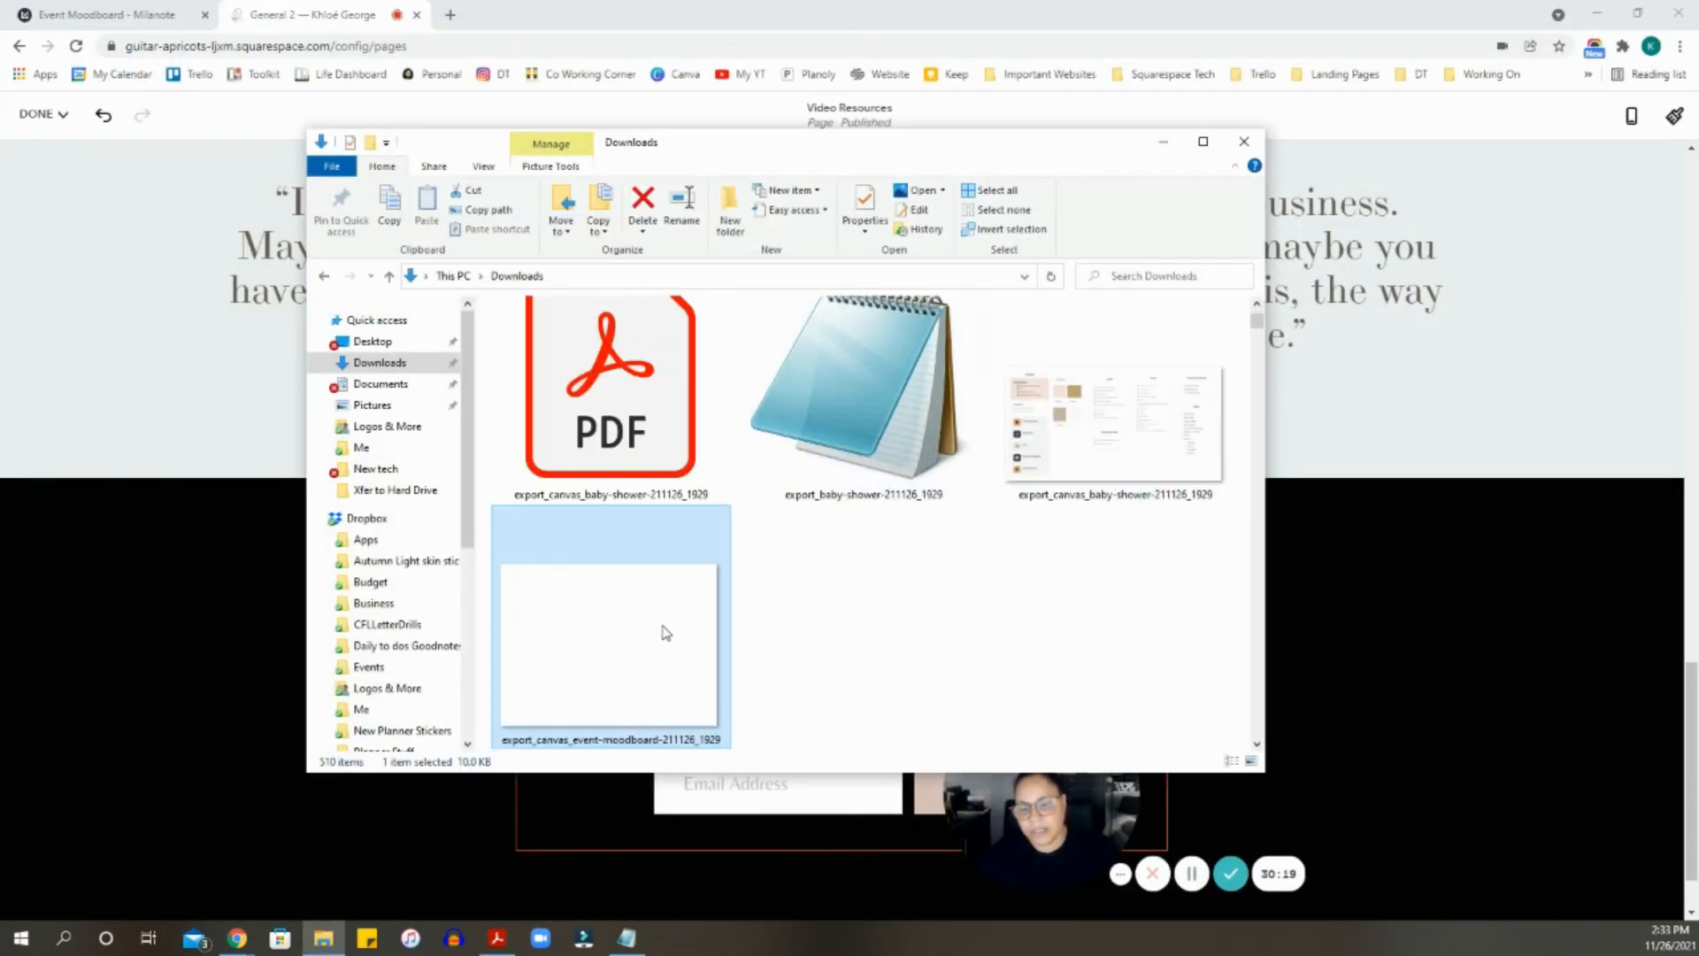
scroll(982, 522, up, 1)
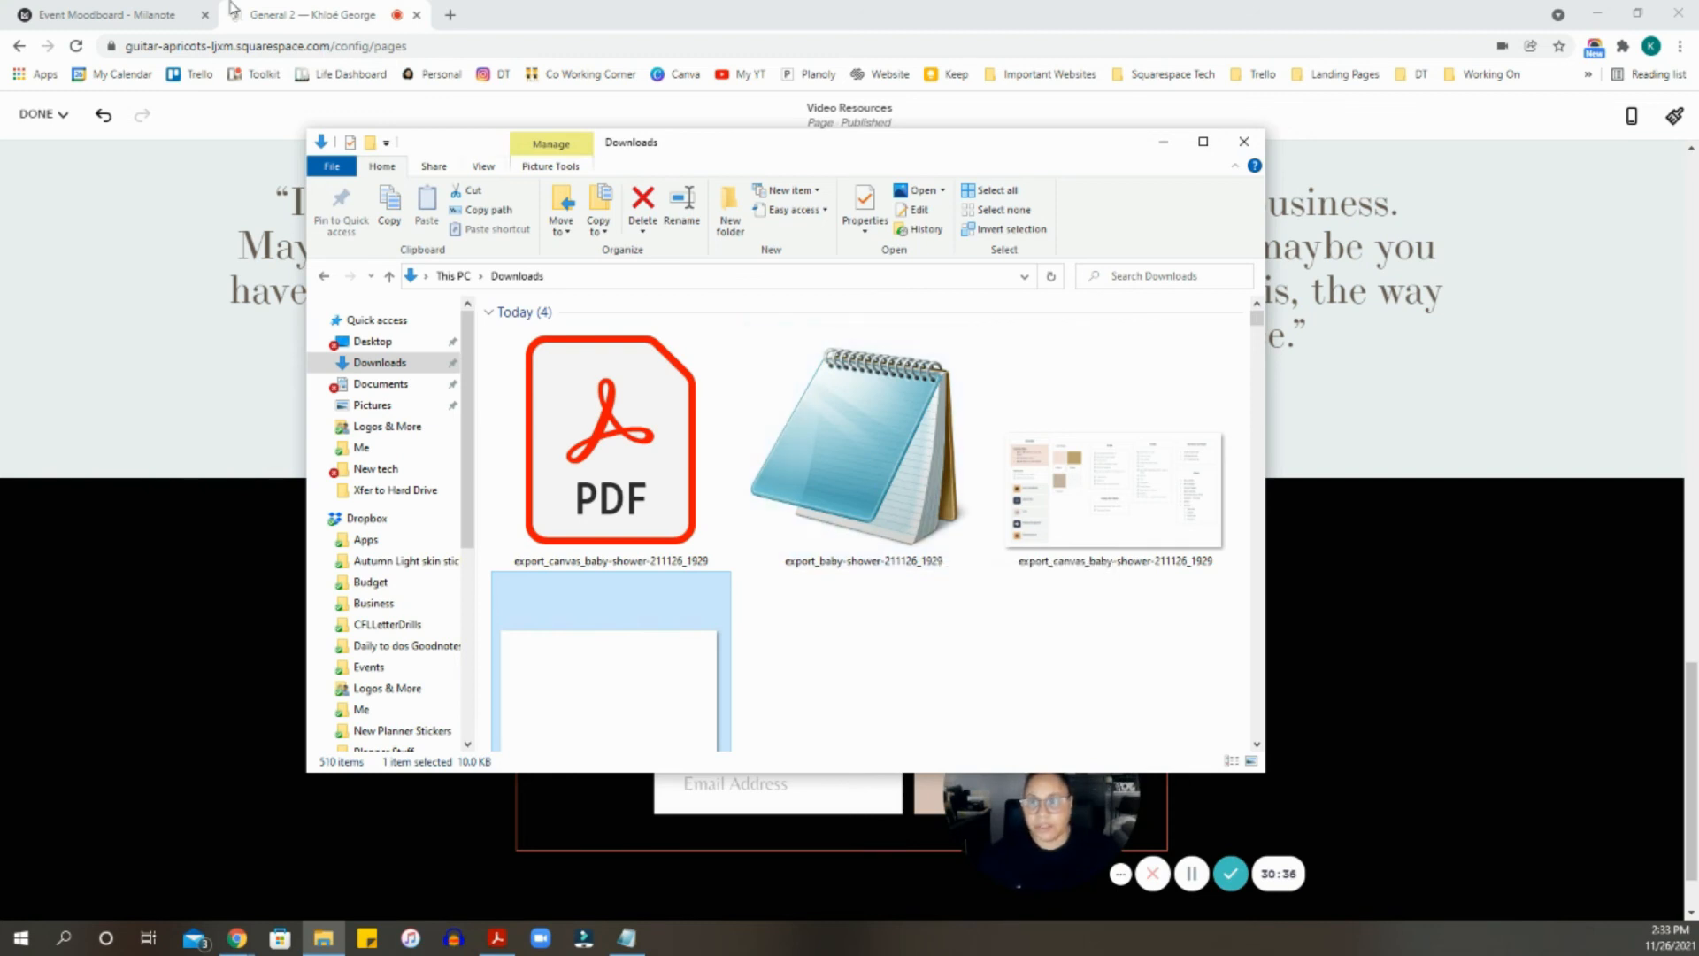
click(135, 15)
click(134, 15)
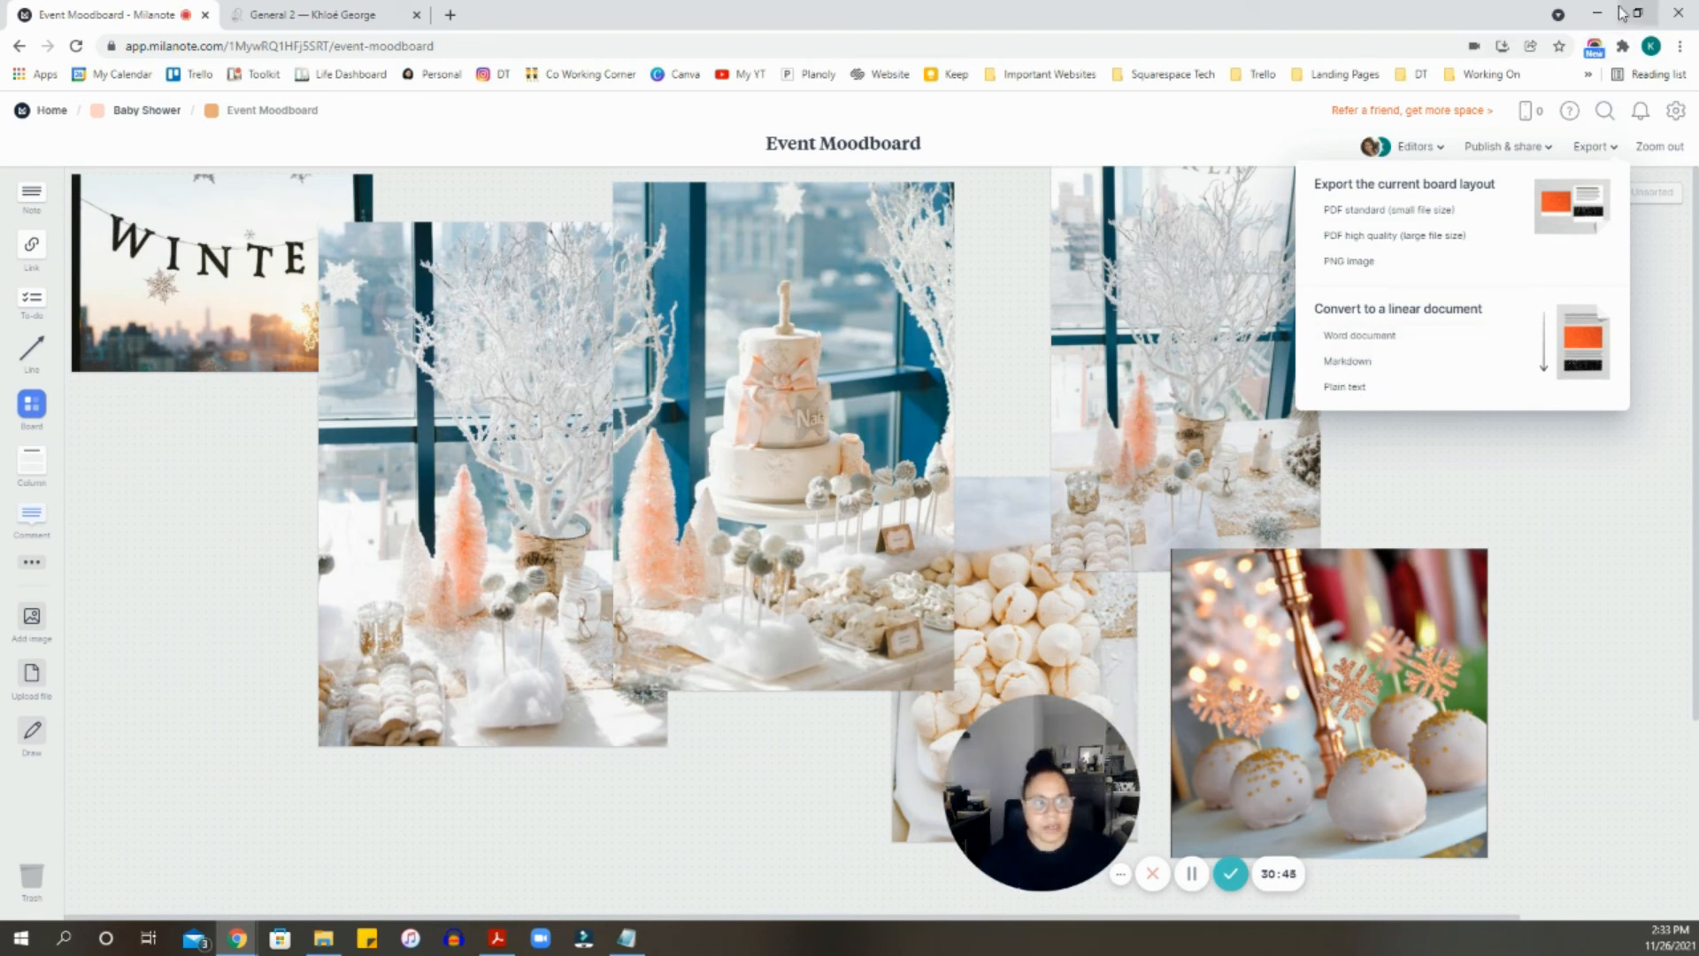
- Switch to the General 2 Squarespace tab to return to the page editor
click(347, 16)
mouse_move(839, 434)
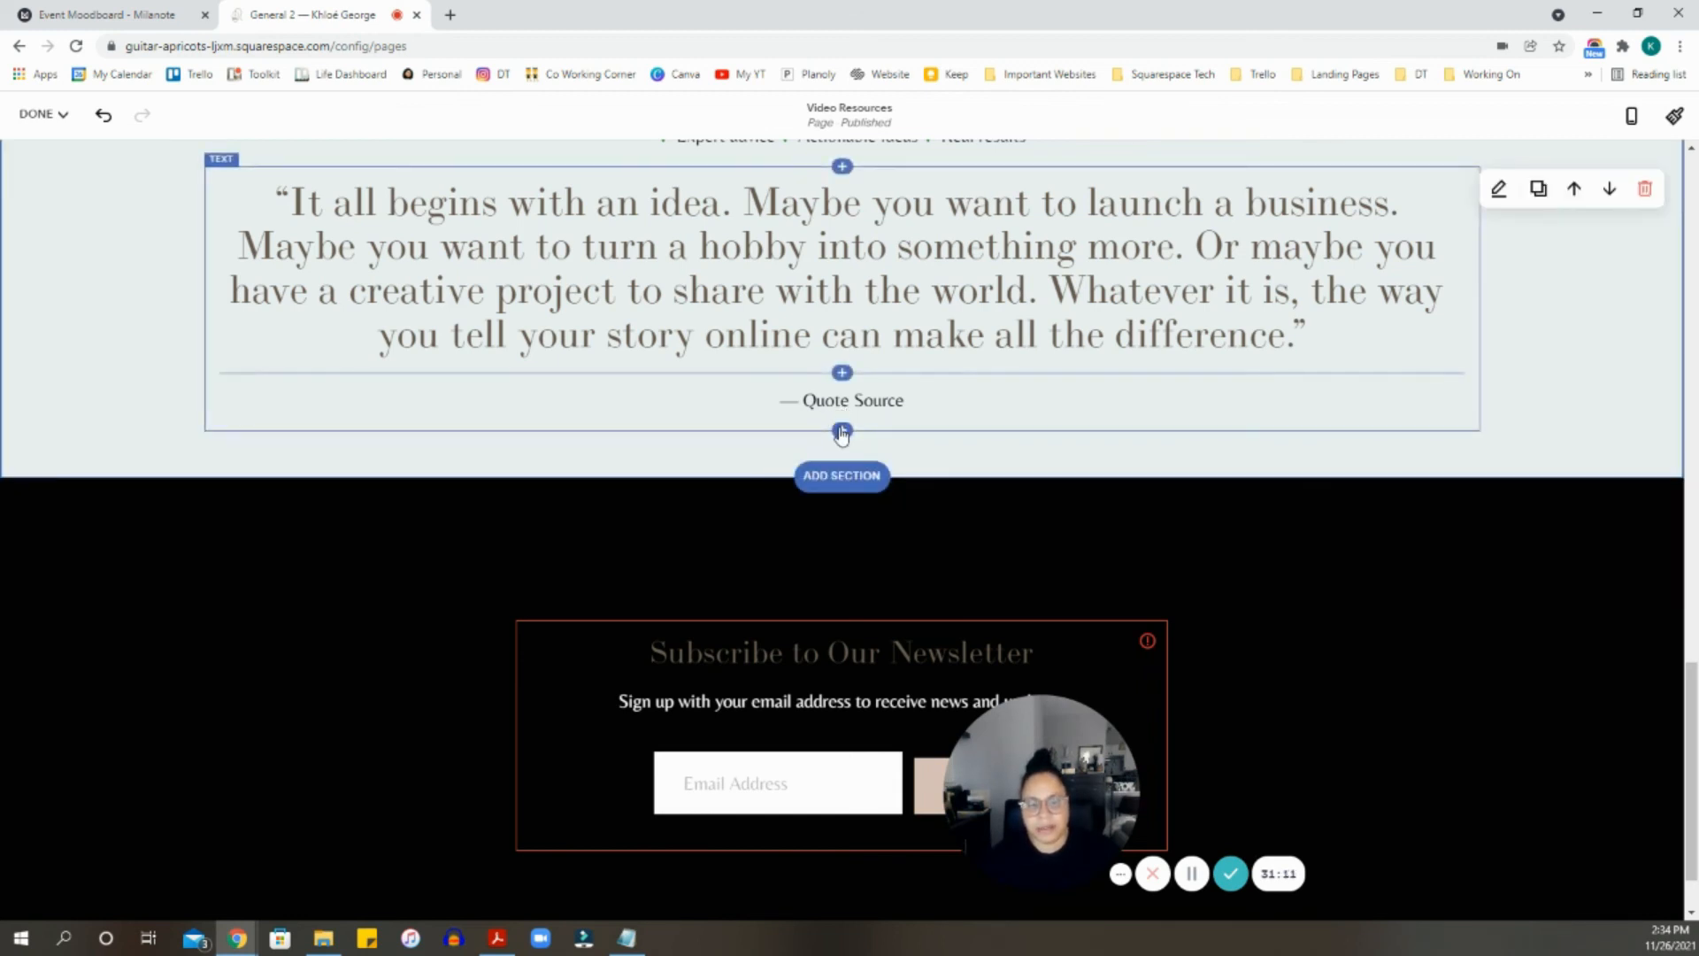
- Add a Markdown block below the quote containing the pasted Baby Shower board Markdown
click(842, 430)
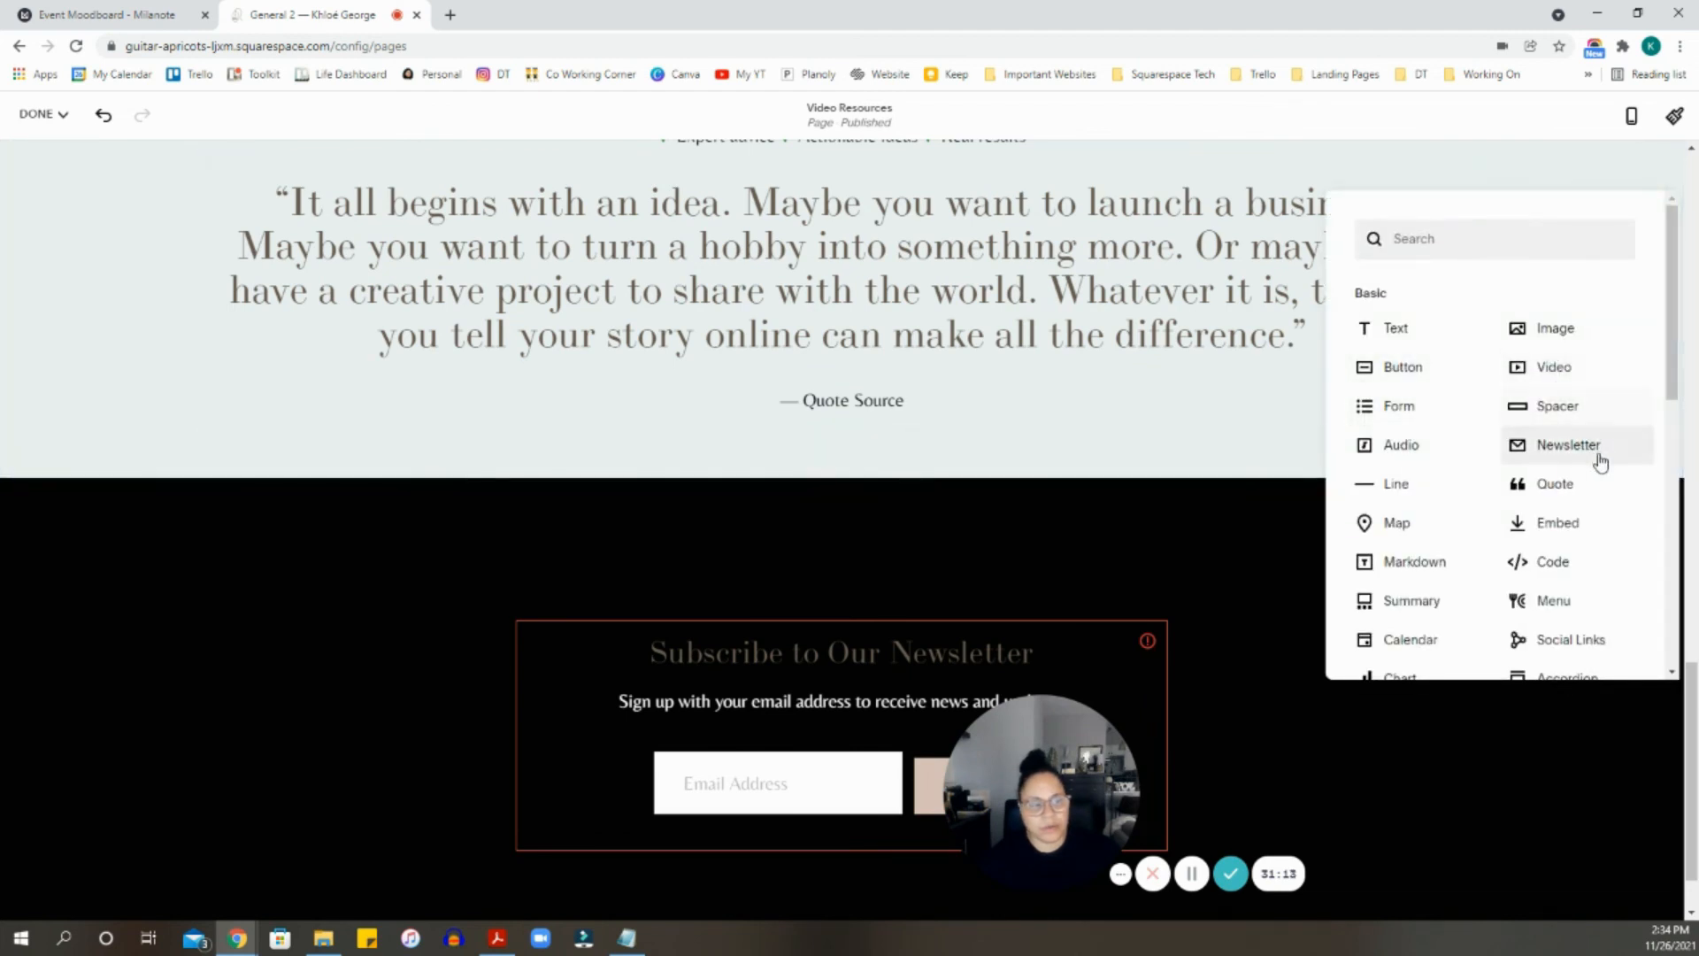
click(1415, 561)
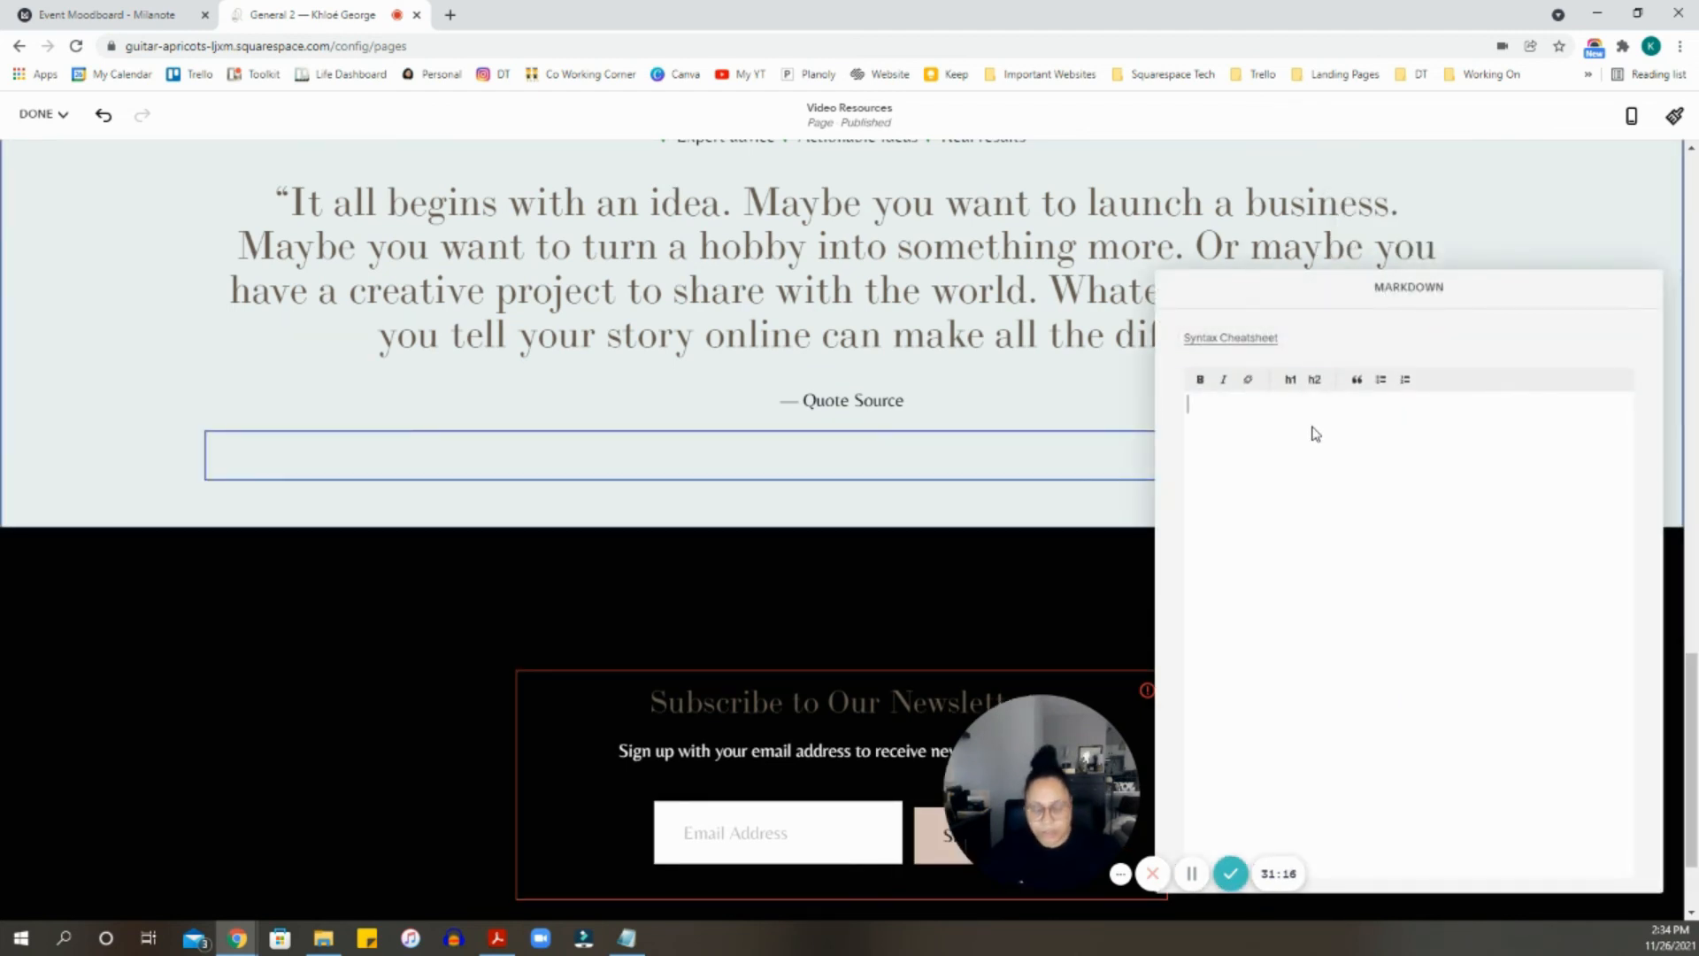
key(ctrl+v)
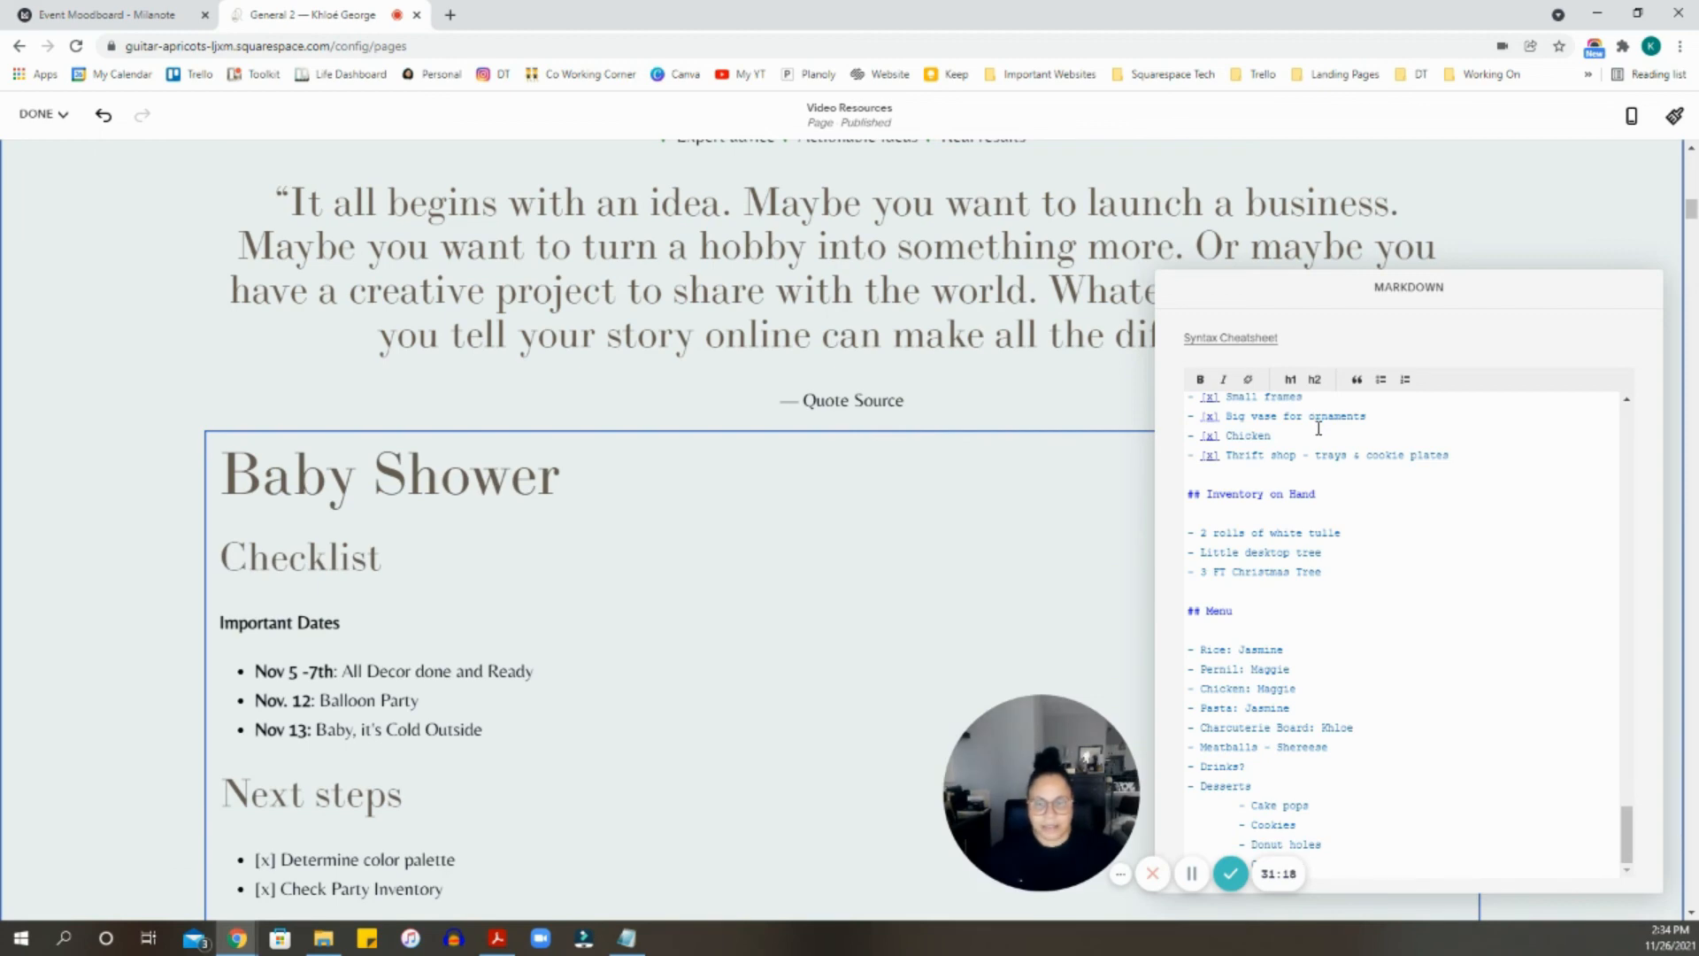
scroll(1318, 428, up, 15)
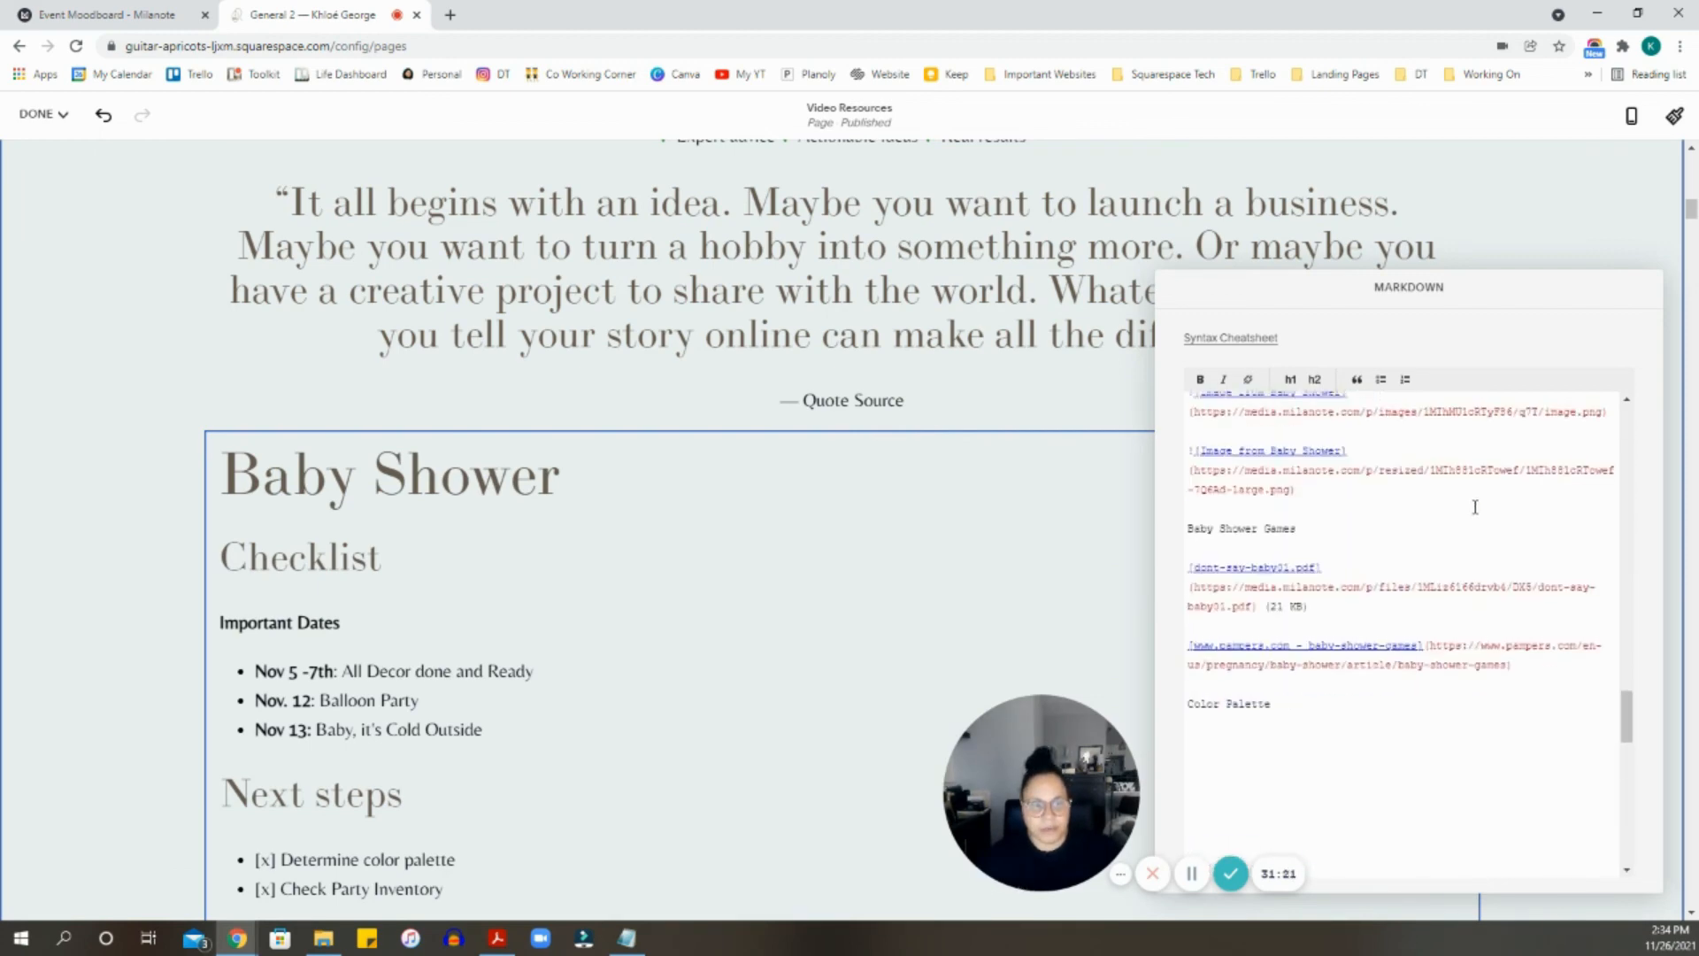
scroll(1434, 505, up, 10)
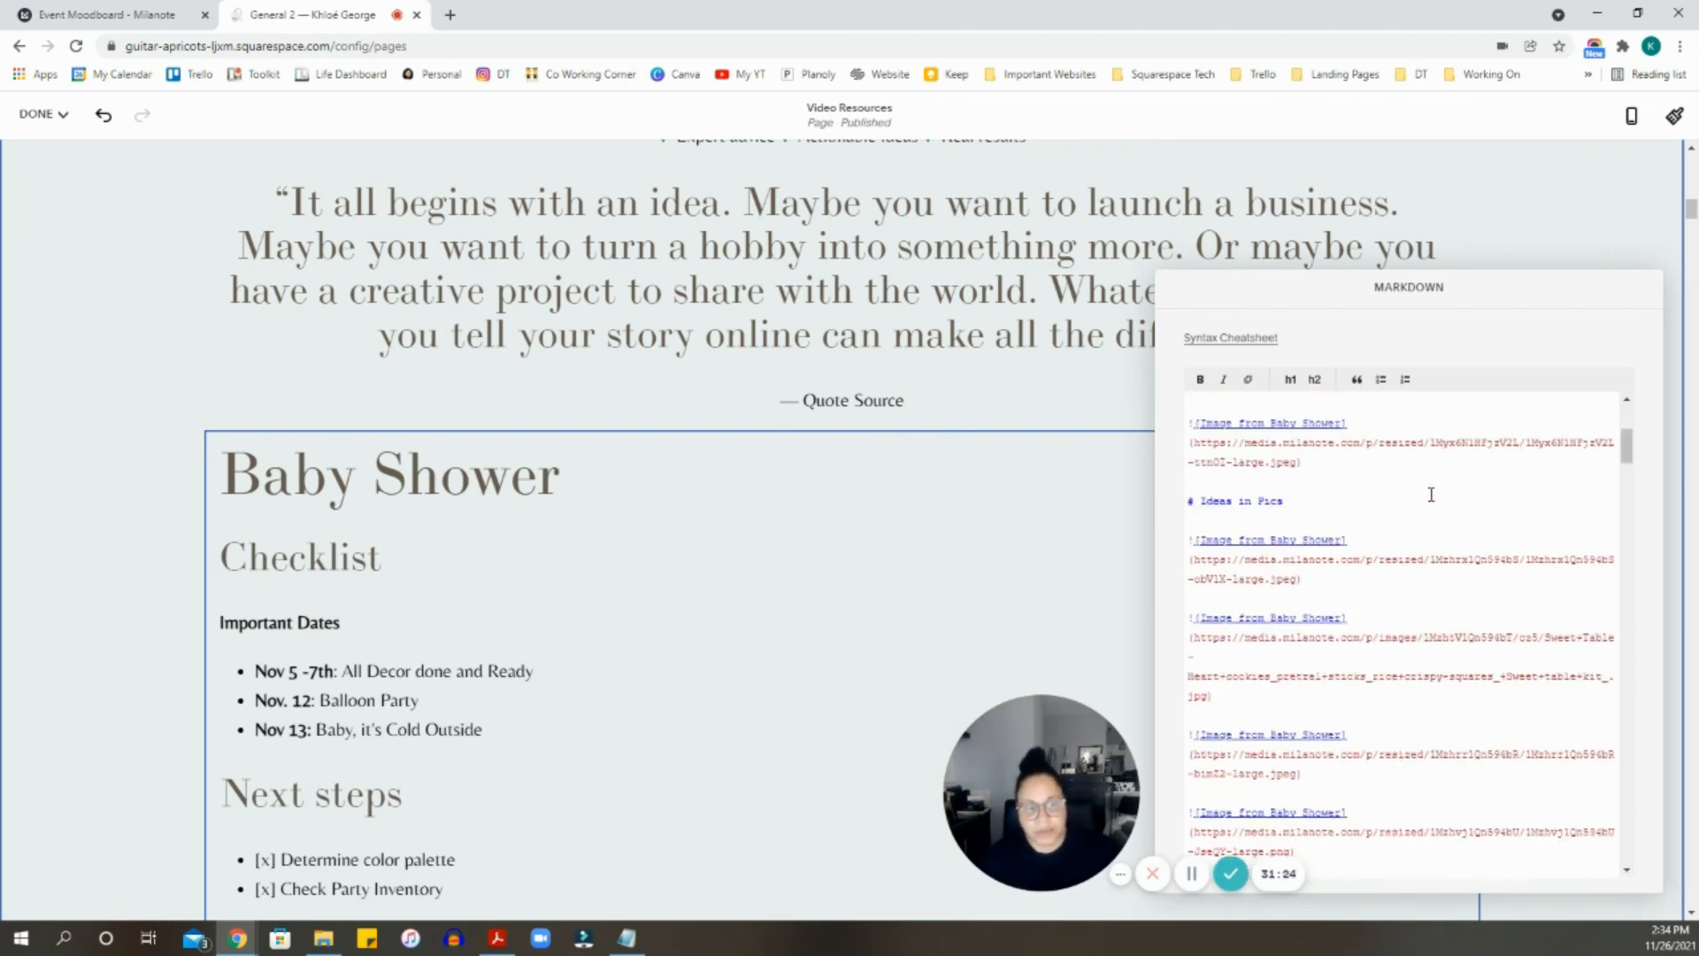
click(1006, 400)
- Scroll down the page to check the pasted checklists, headings and moodboard images
drag(1036, 739, 1349, 175)
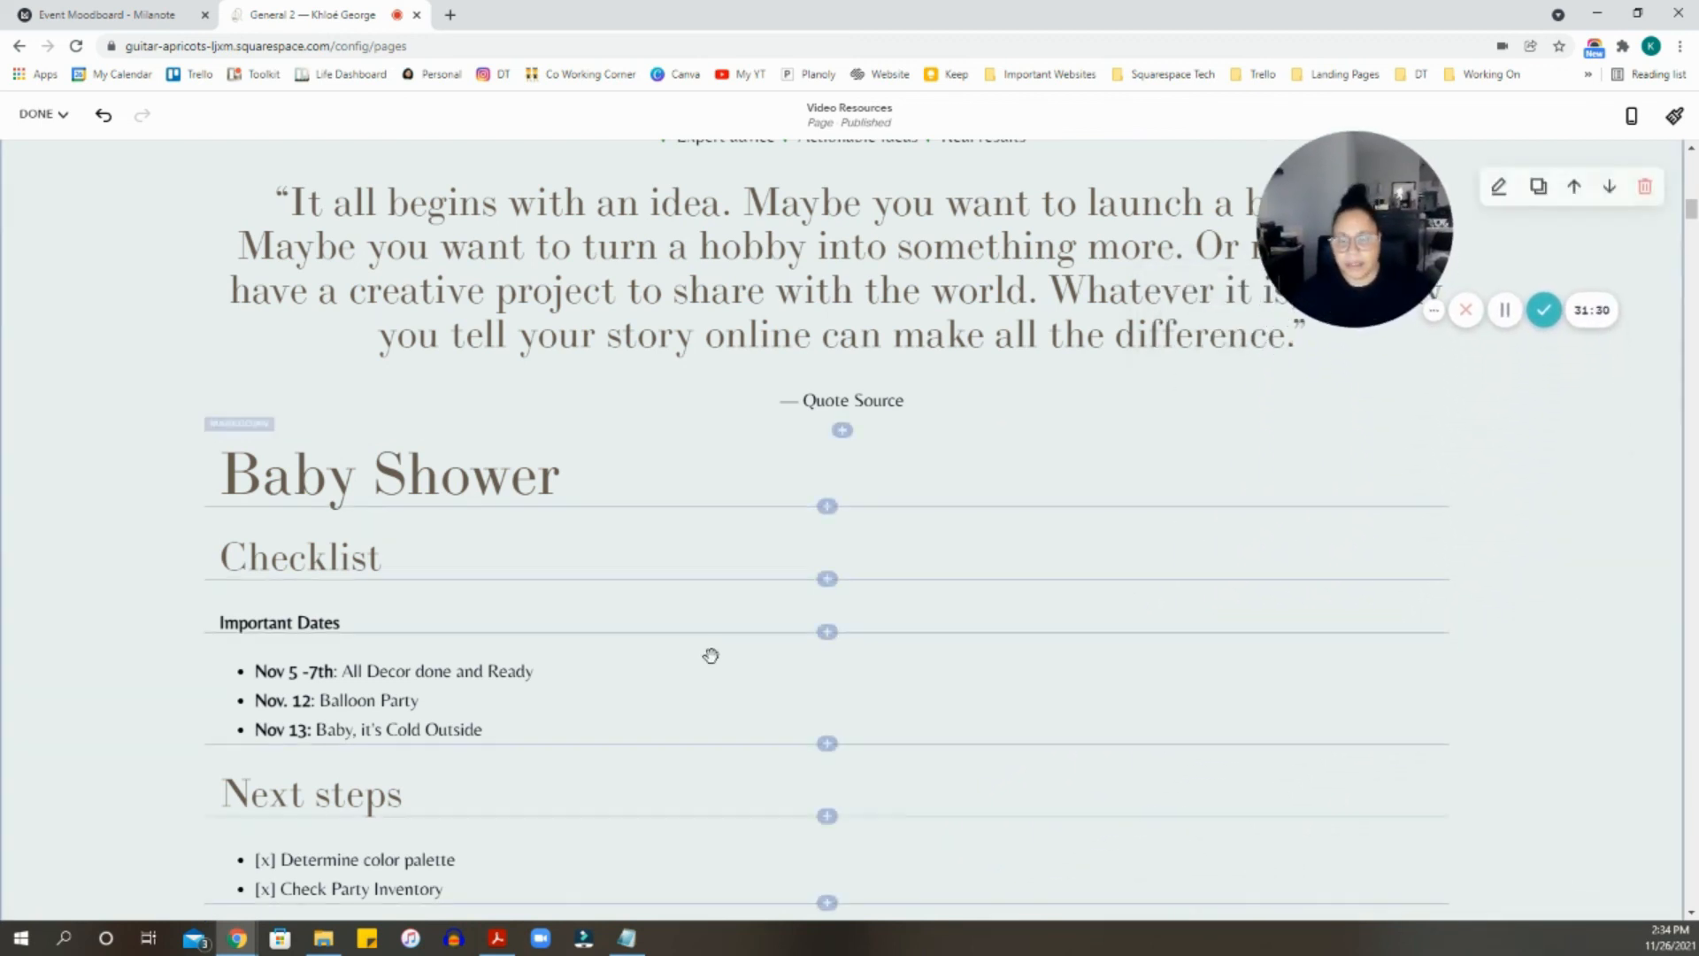
scroll(1054, 599, down, 1)
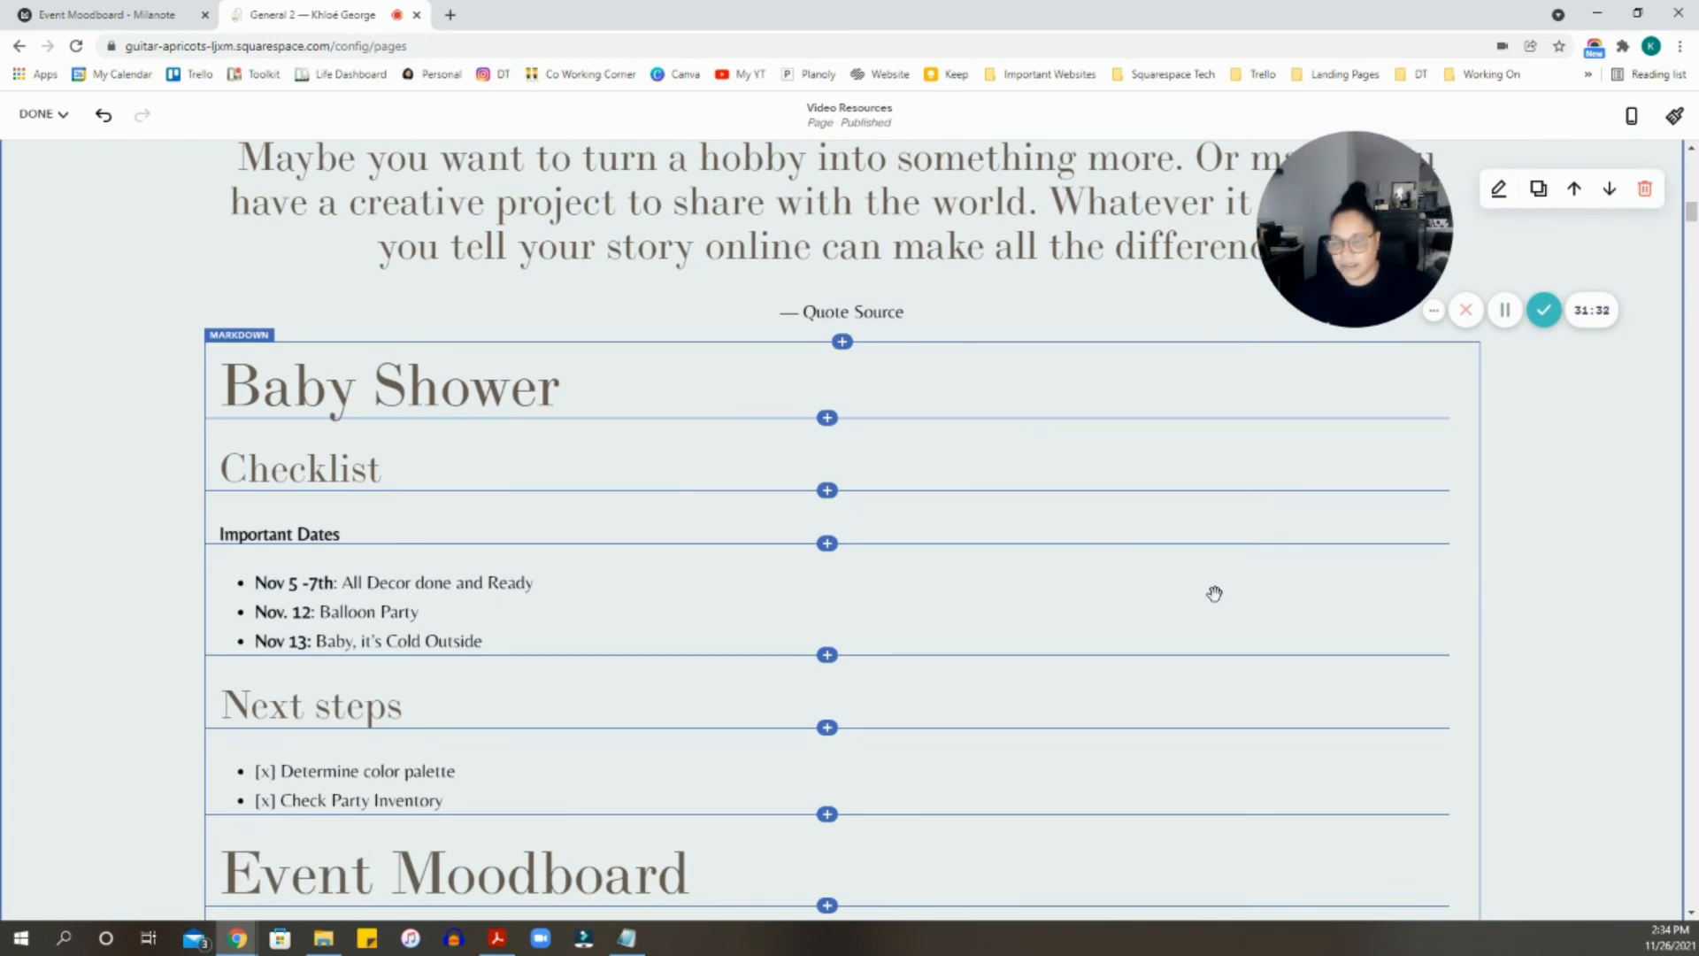
scroll(520, 423, down, 7)
scroll(849, 542, down, 6)
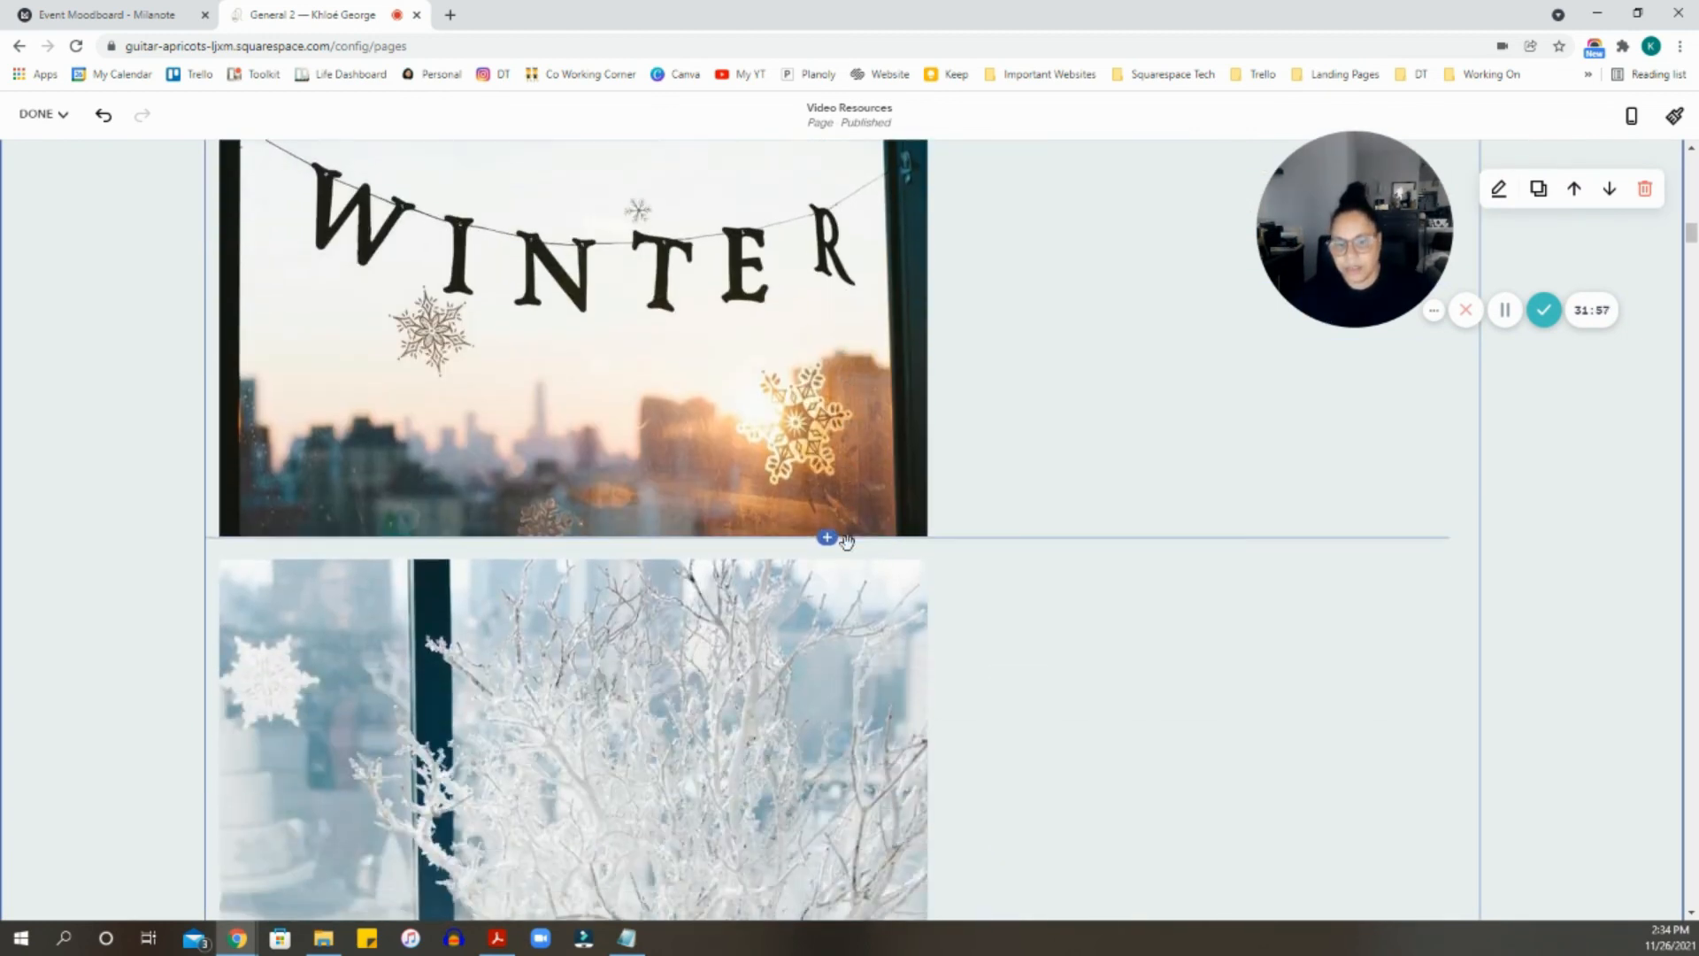
scroll(849, 541, down, 20)
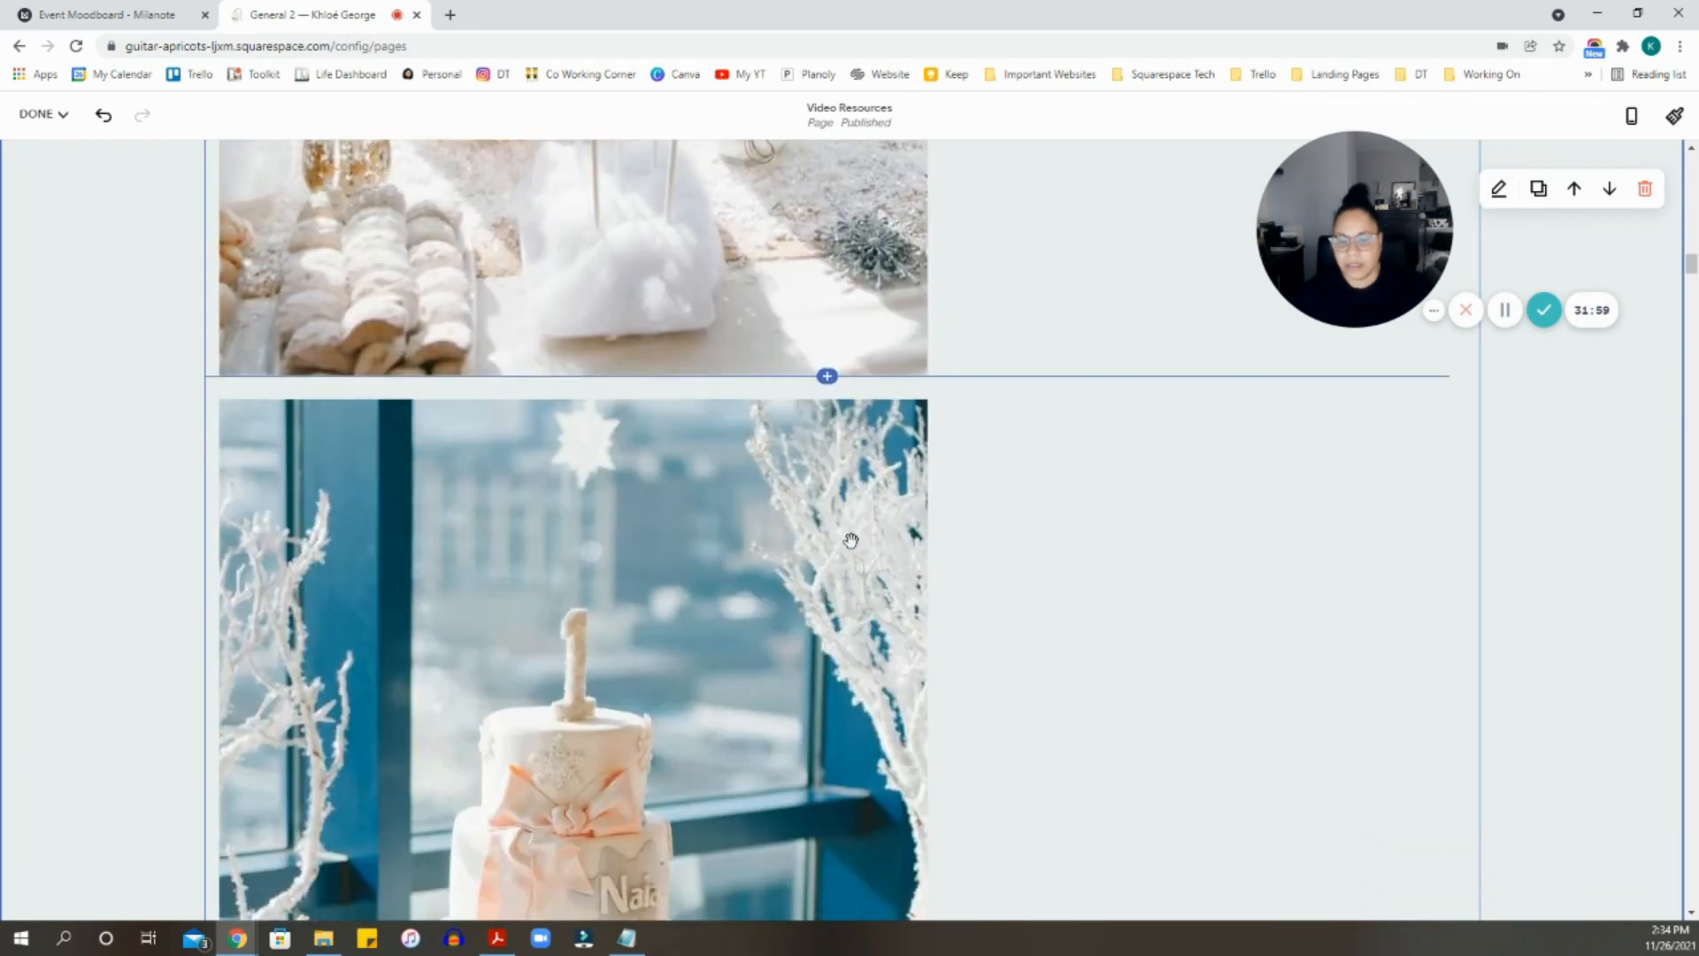
scroll(850, 537, down, 20)
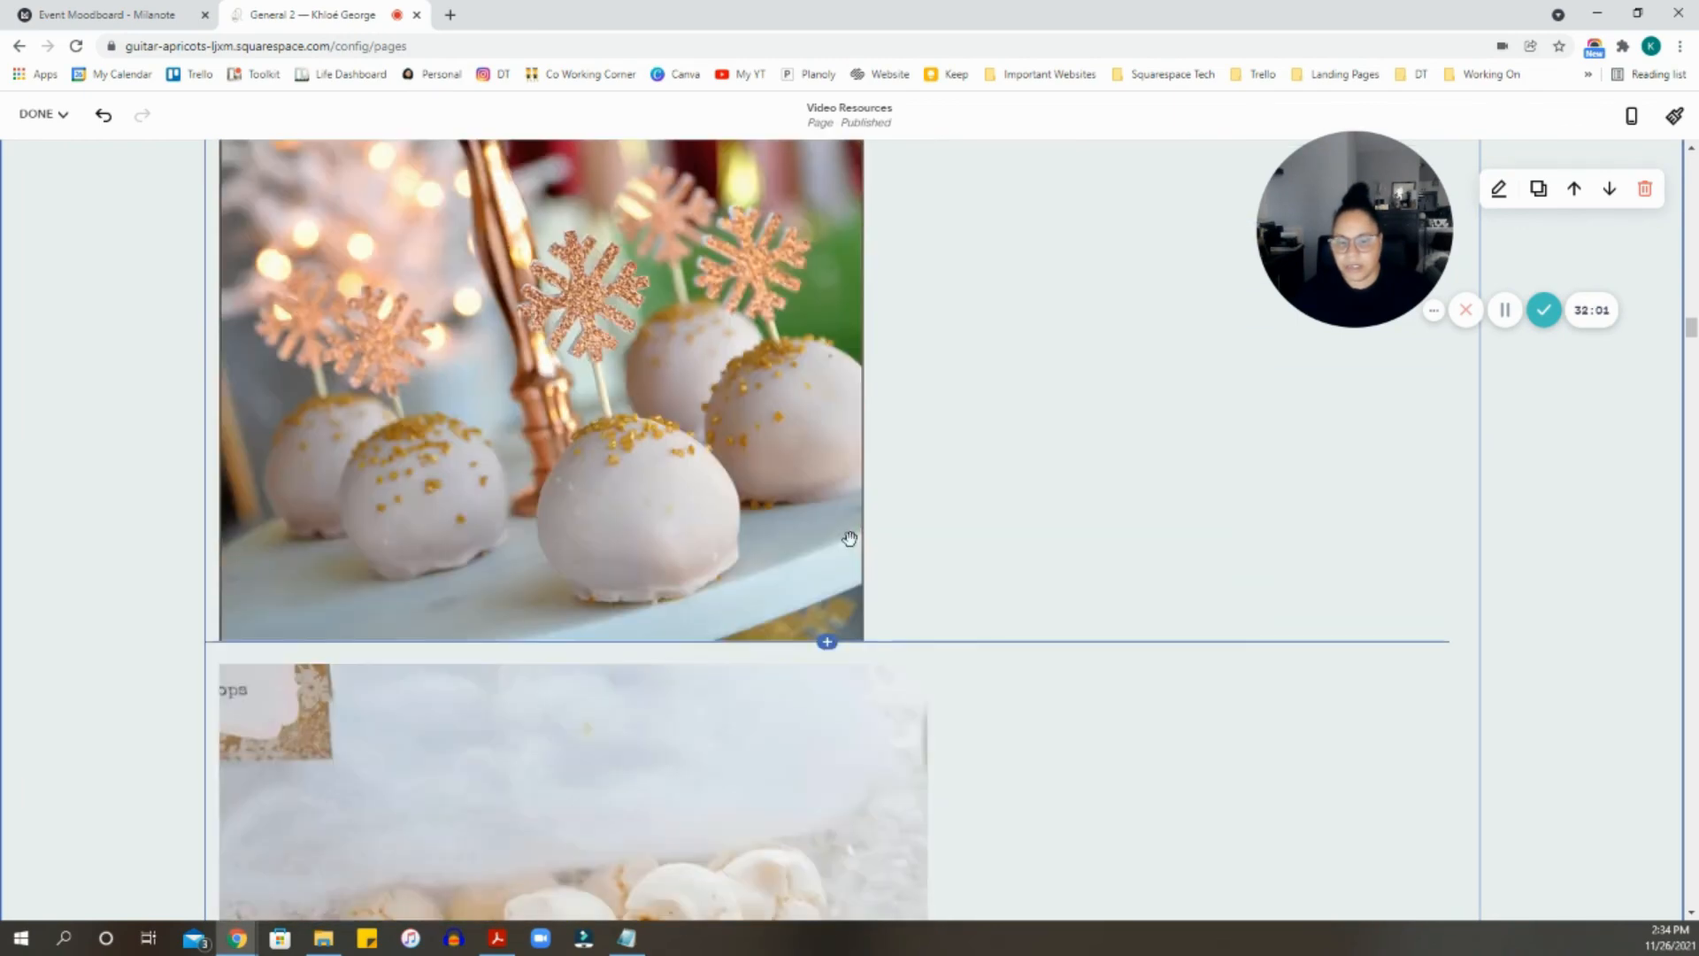
scroll(882, 525, down, 18)
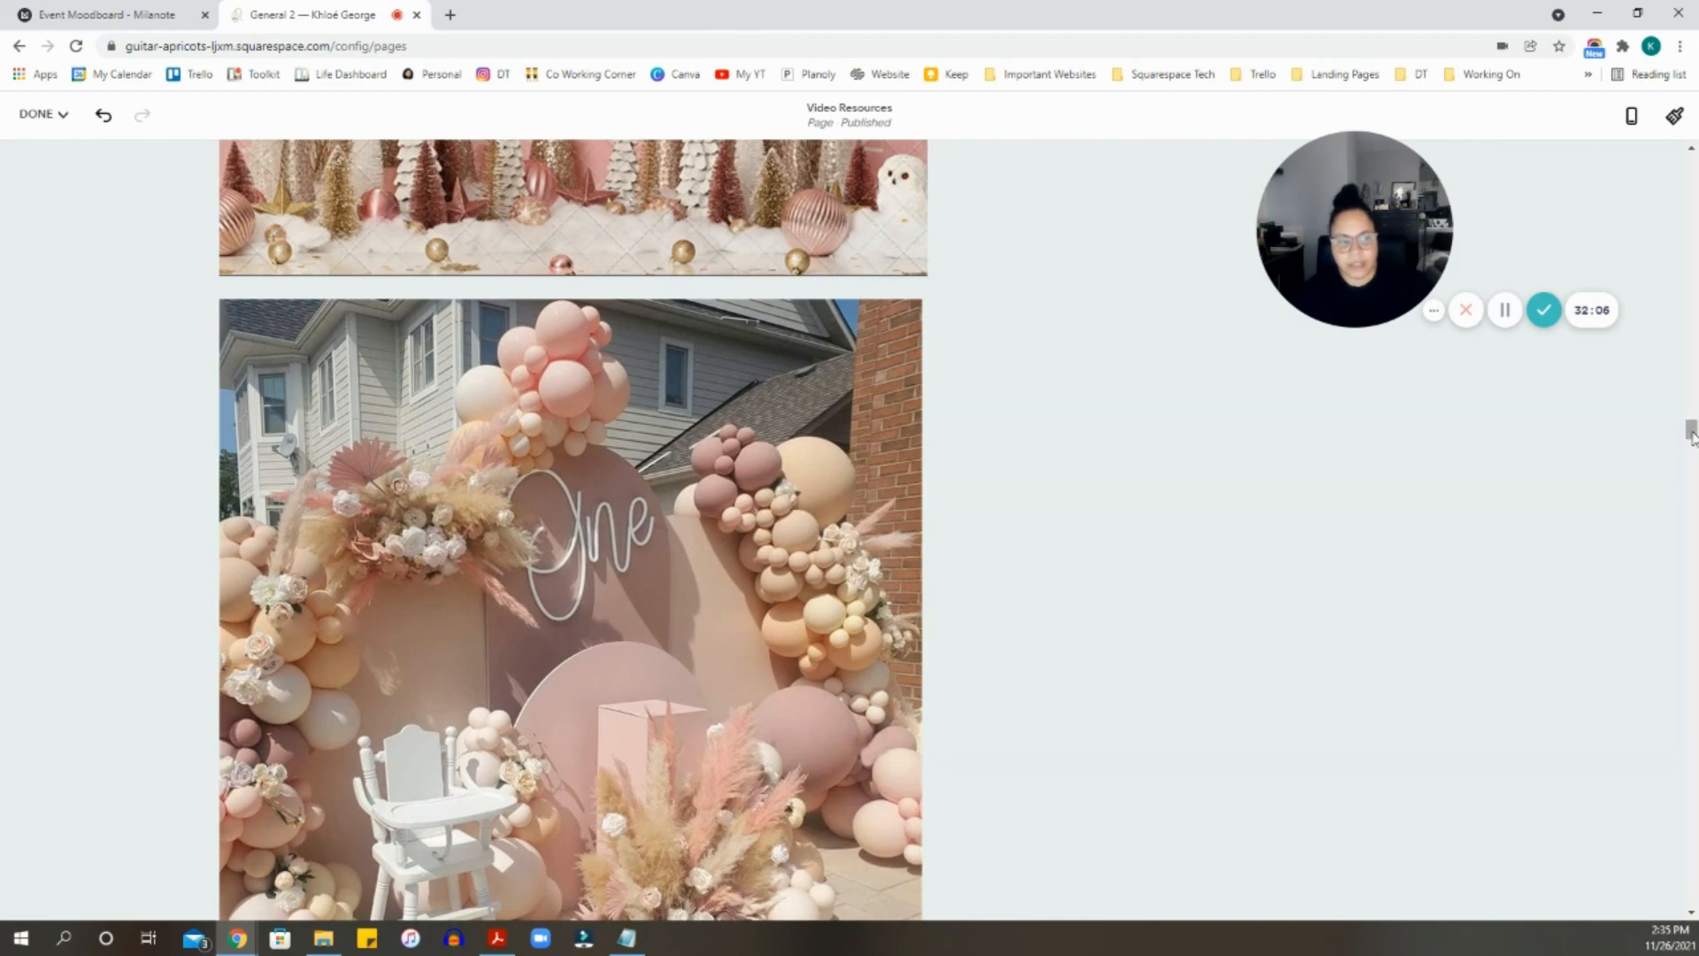
drag(1690, 431, 1690, 372)
scroll(952, 319, down, 3)
- Scroll through the live Video Resources page to review the Baby Shower images, invite ideas and Final Moodboard
scroll(952, 318, up, 3)
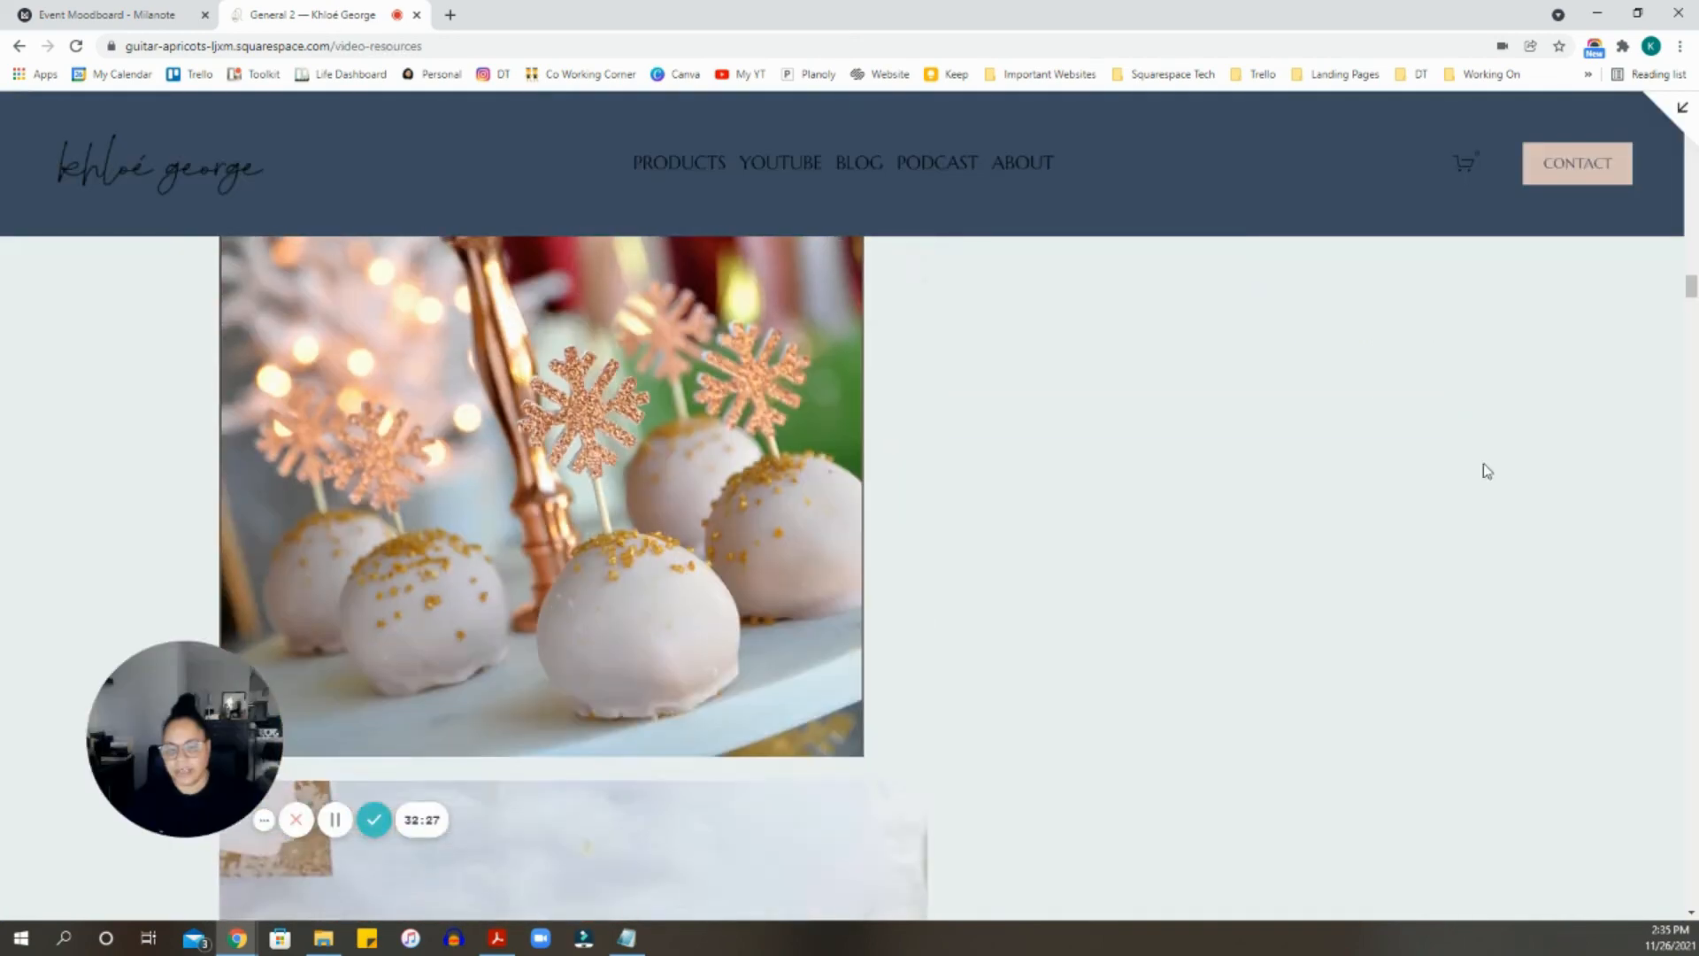
scroll(1482, 464, down, 15)
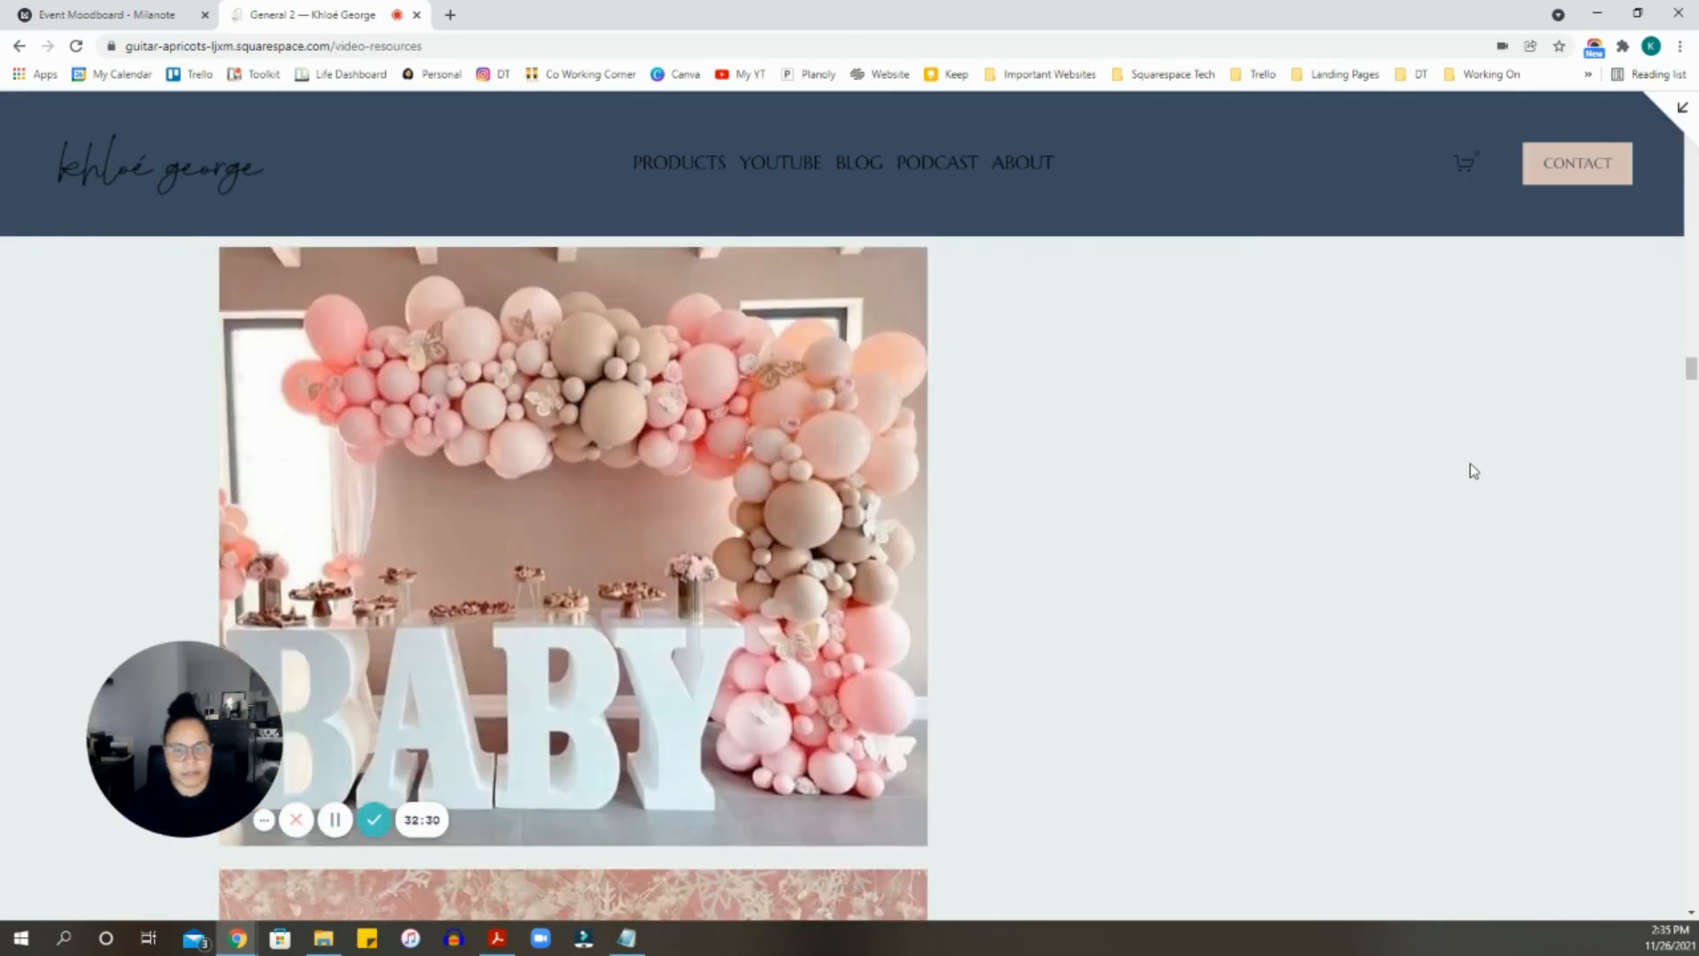
scroll(1469, 465, down, 20)
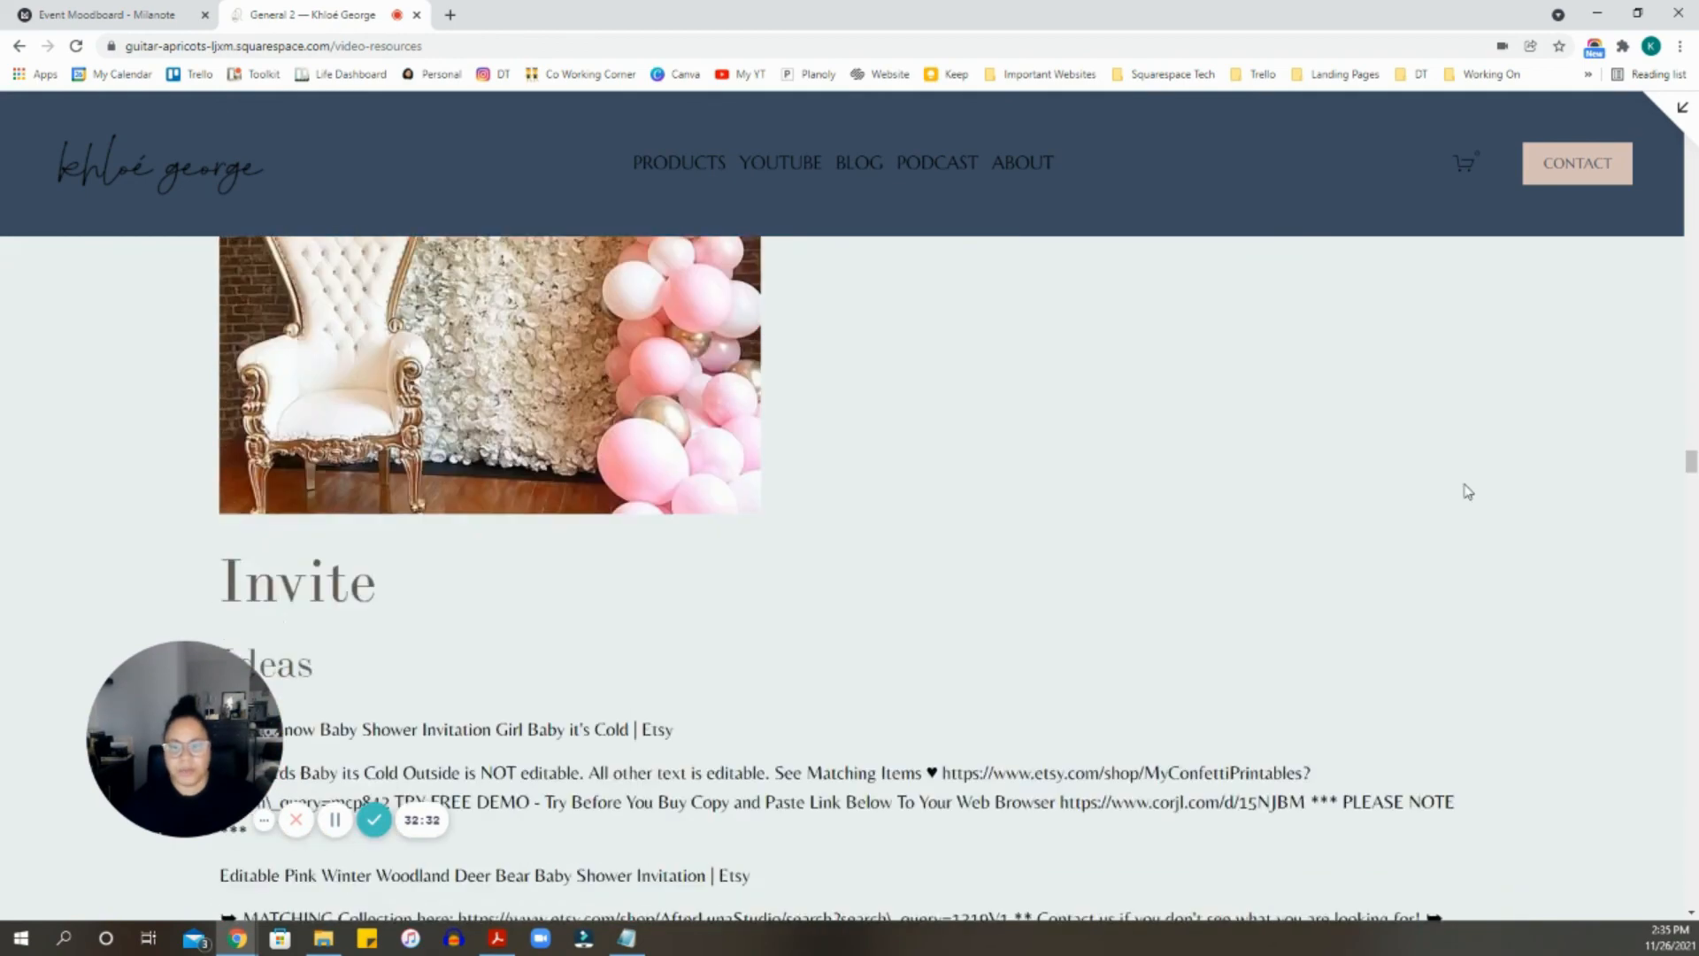
scroll(1467, 491, down, 5)
scroll(1465, 487, up, 2)
scroll(821, 494, down, 2)
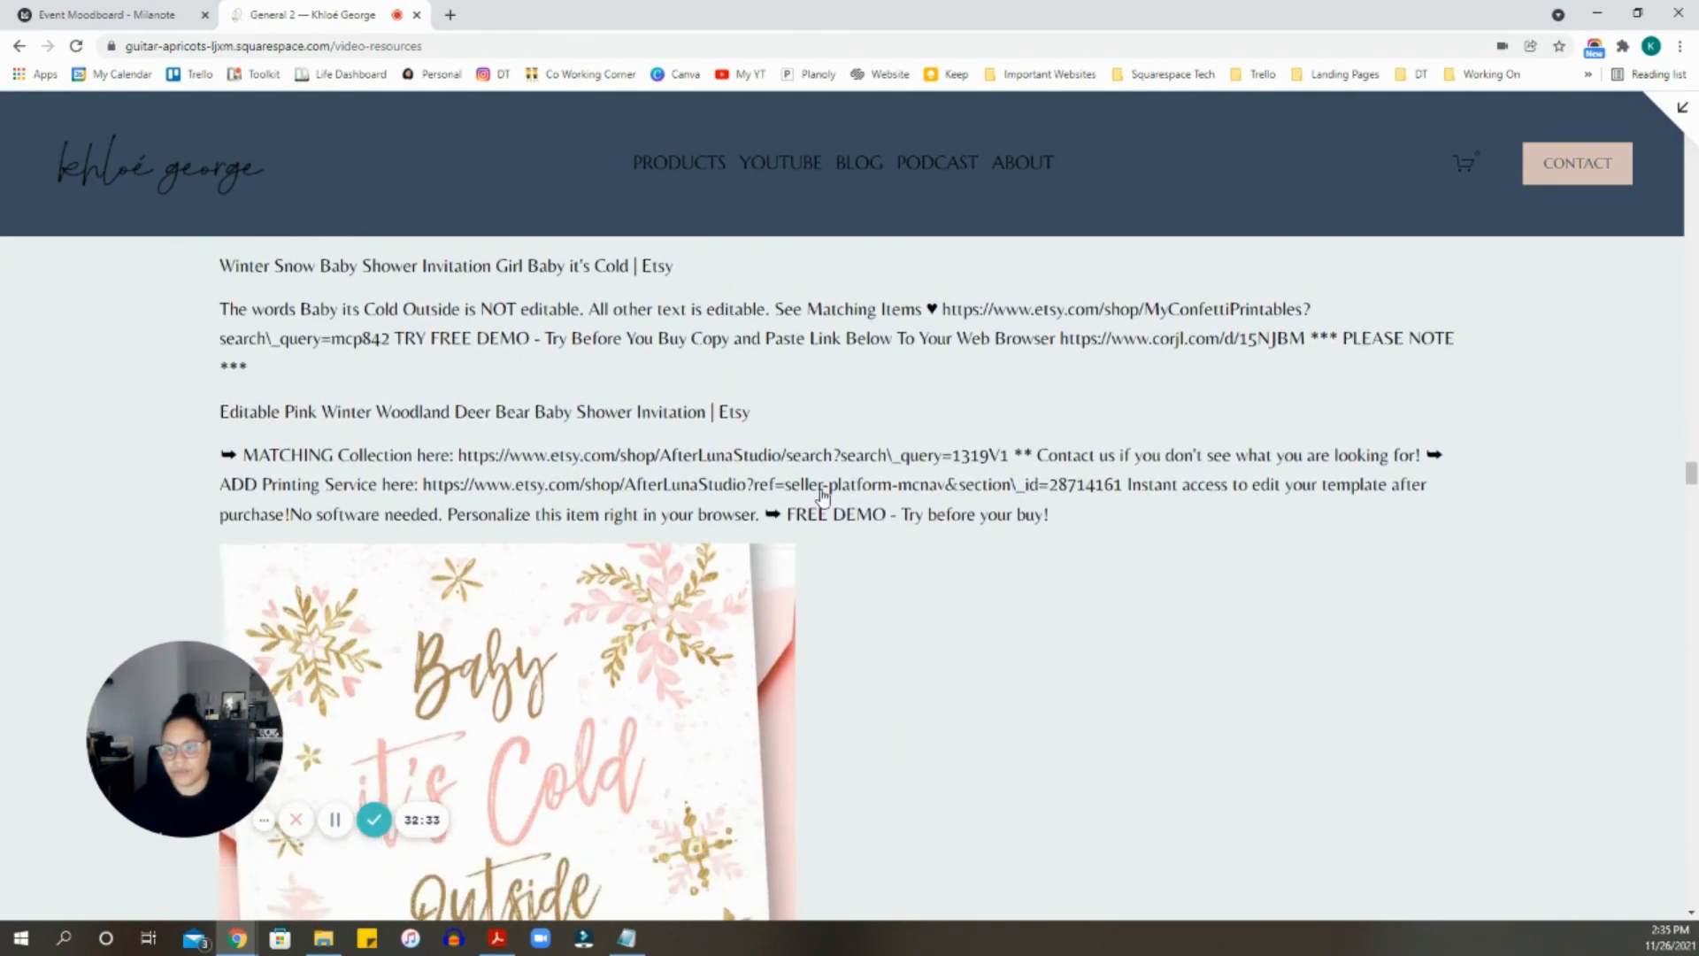
scroll(1087, 633, down, 20)
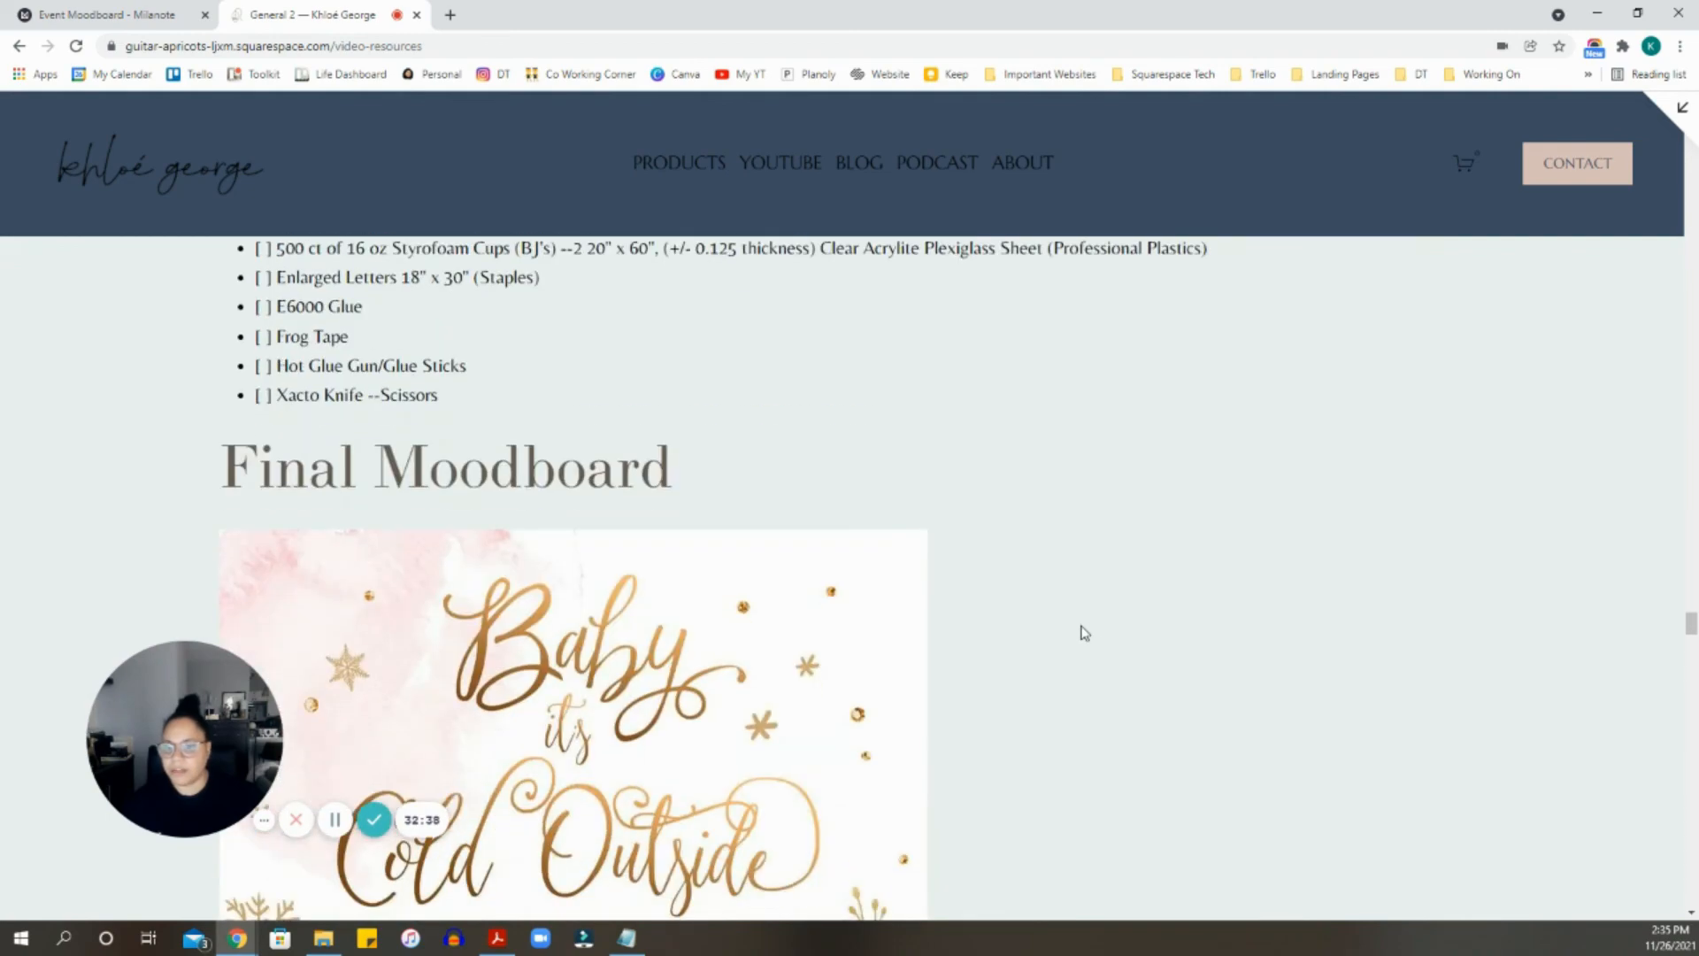
scroll(1085, 632, down, 15)
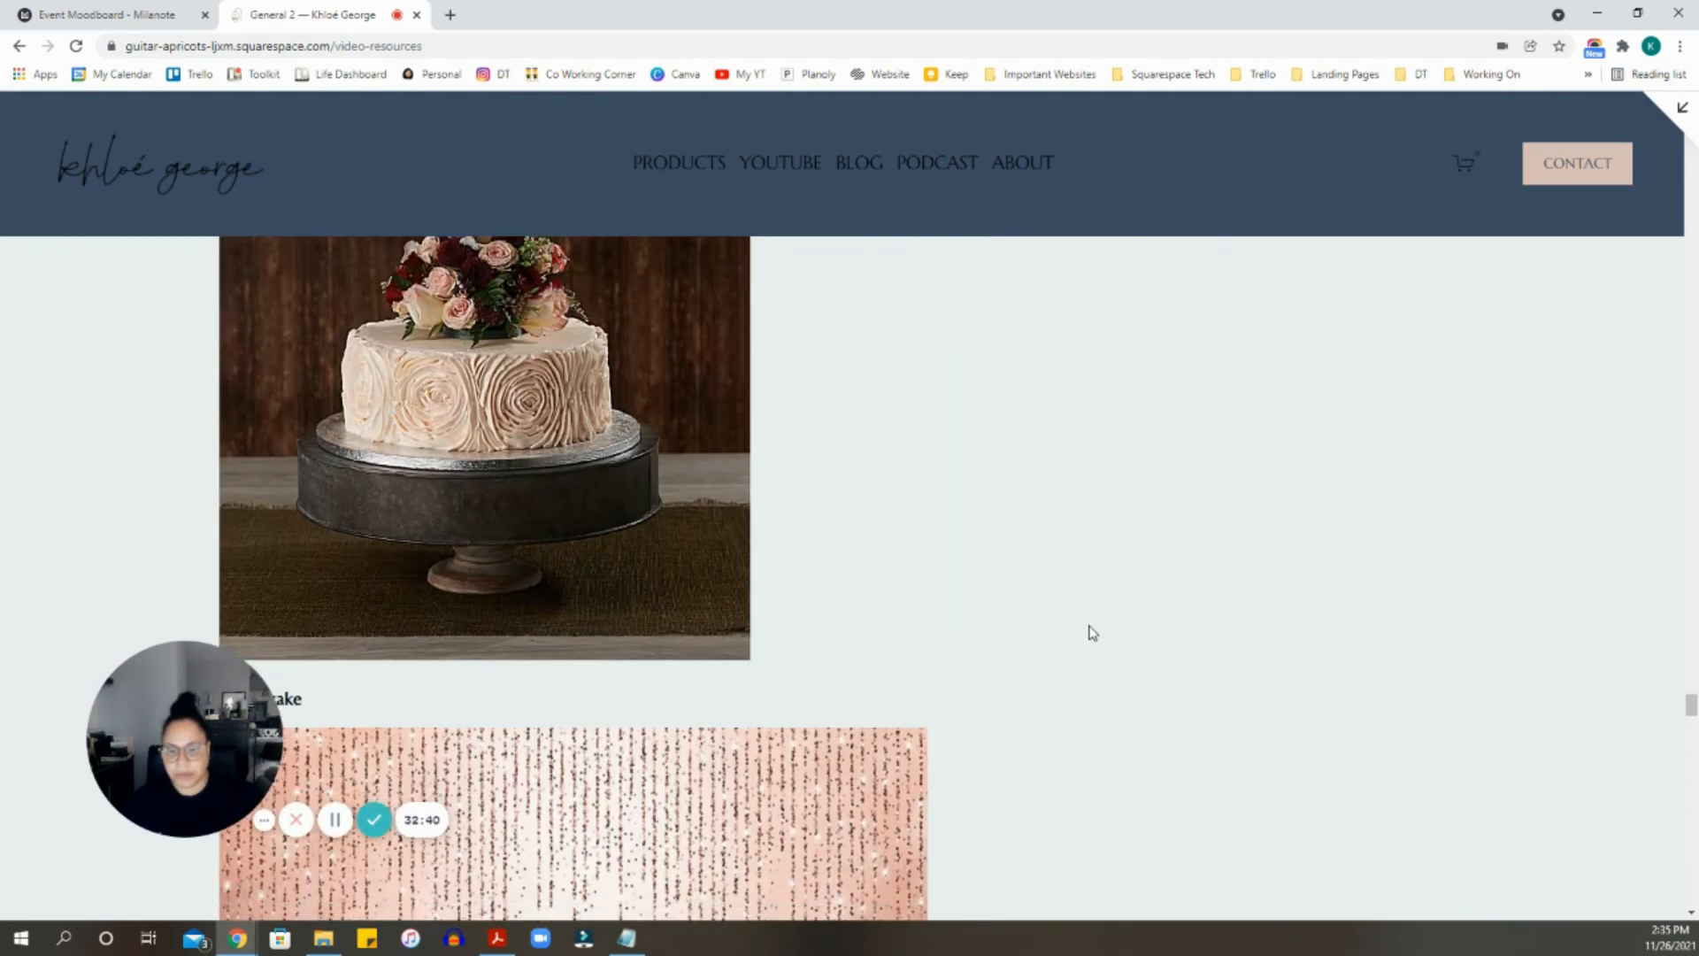
scroll(1090, 630, down, 12)
scroll(1118, 592, up, 6)
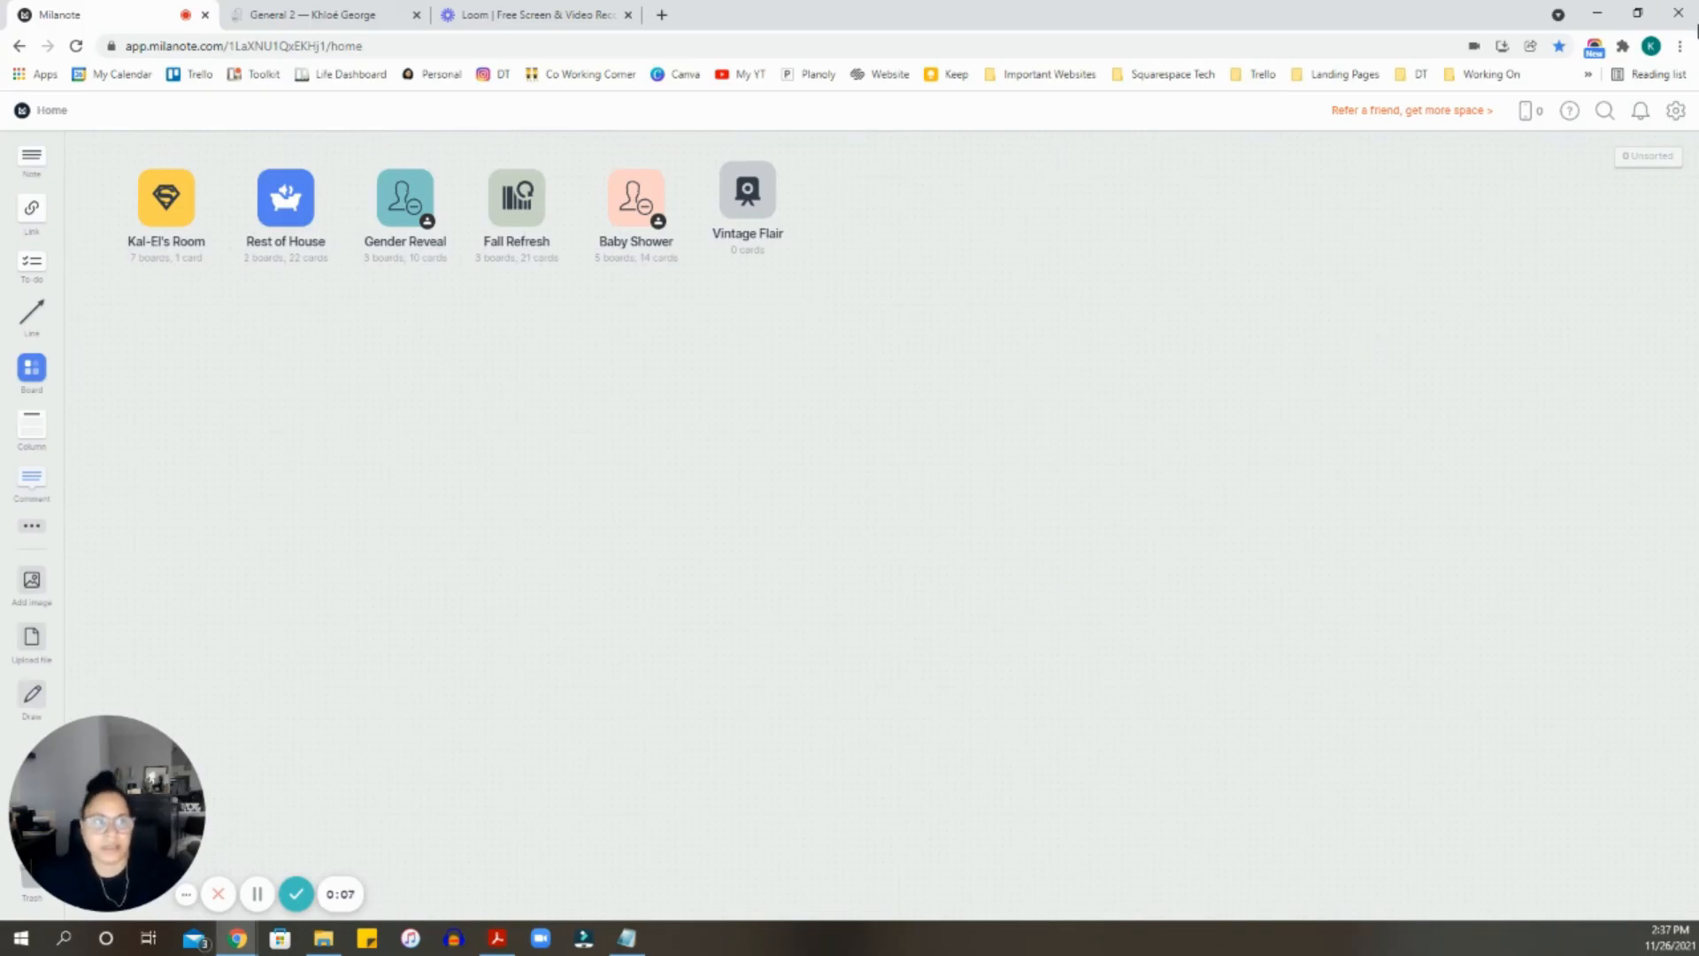
click(1640, 110)
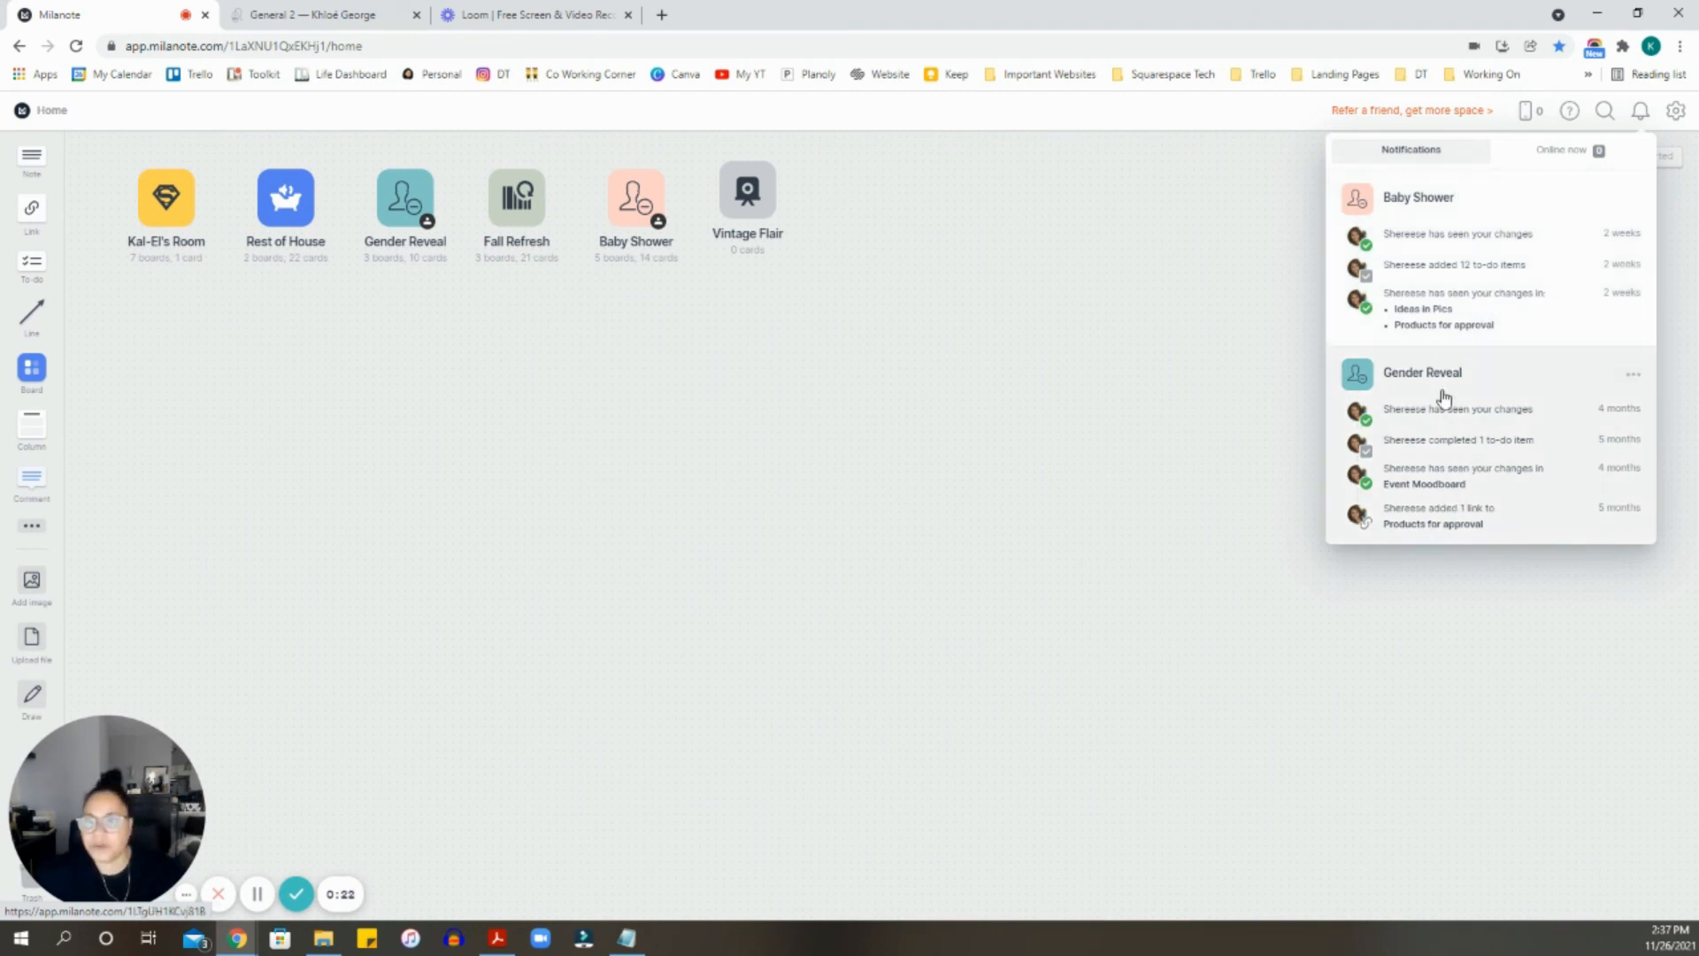
click(1572, 113)
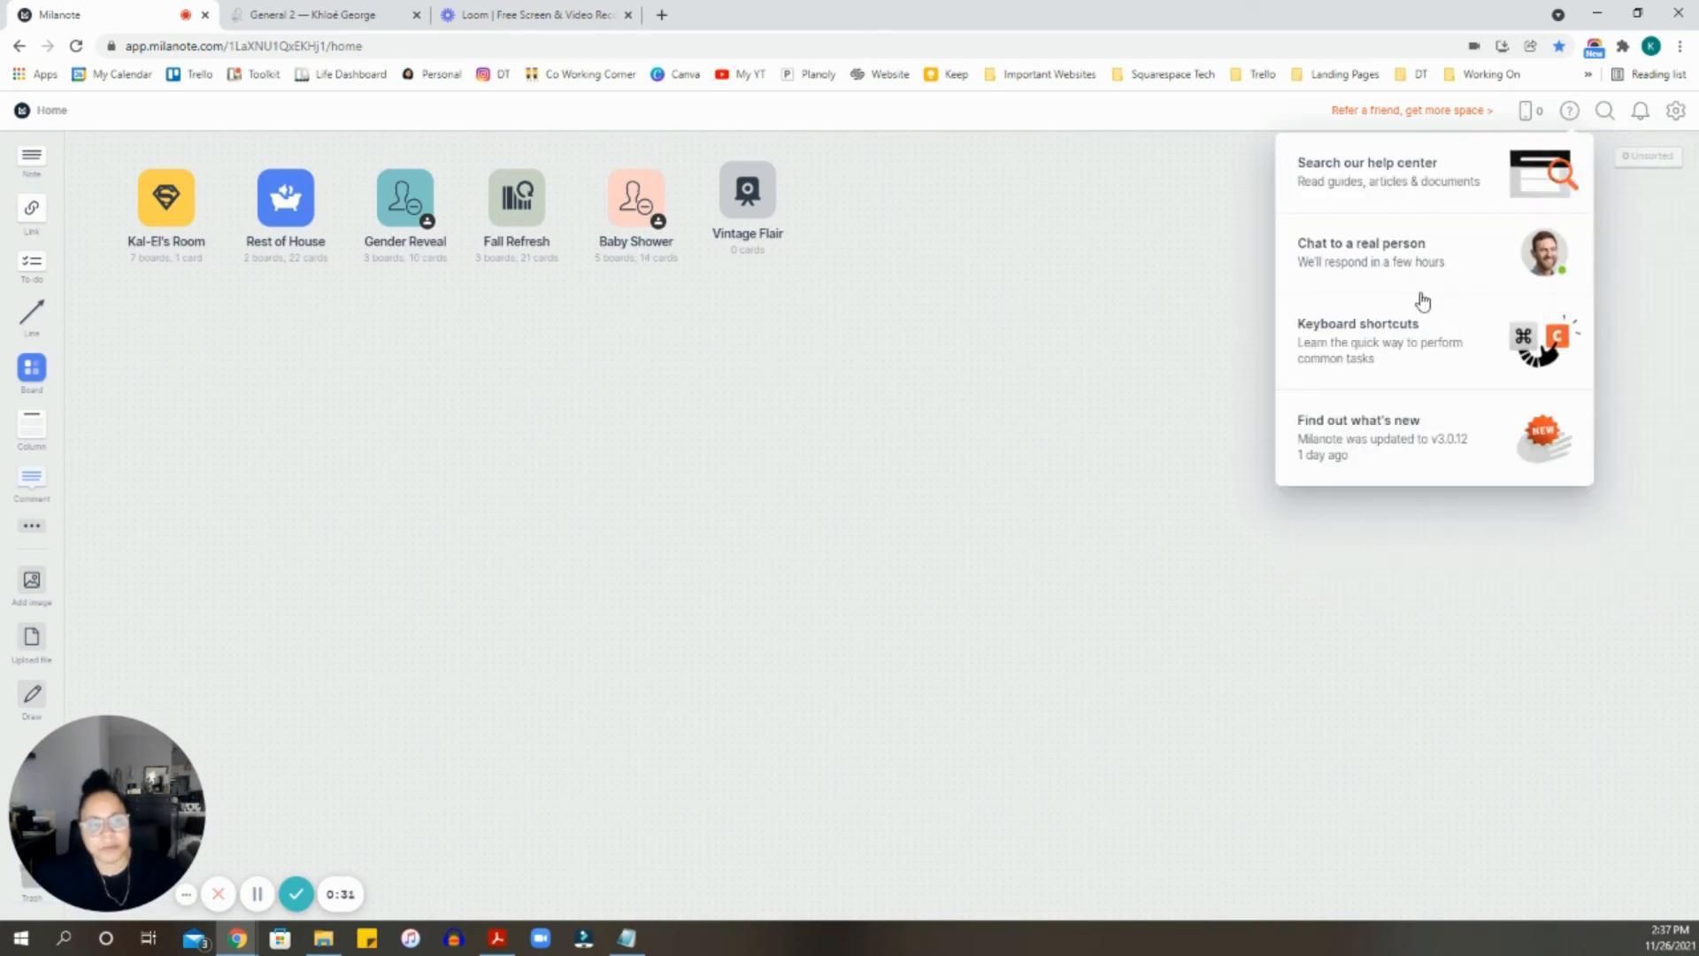
click(1527, 121)
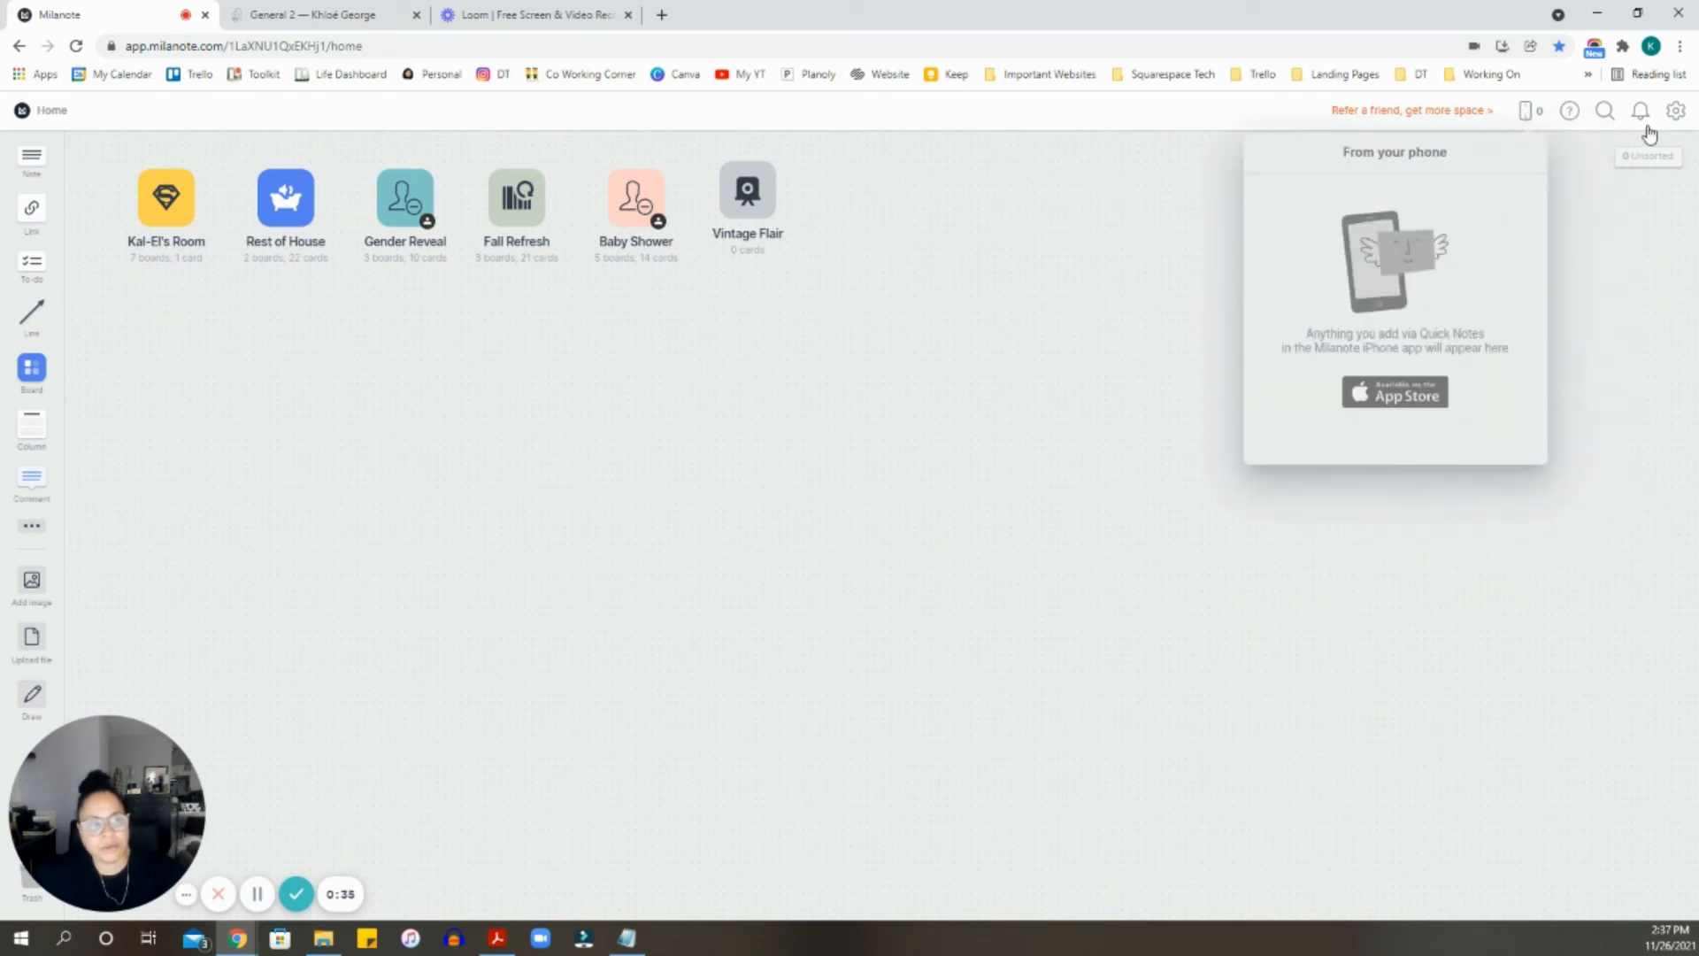
click(1604, 113)
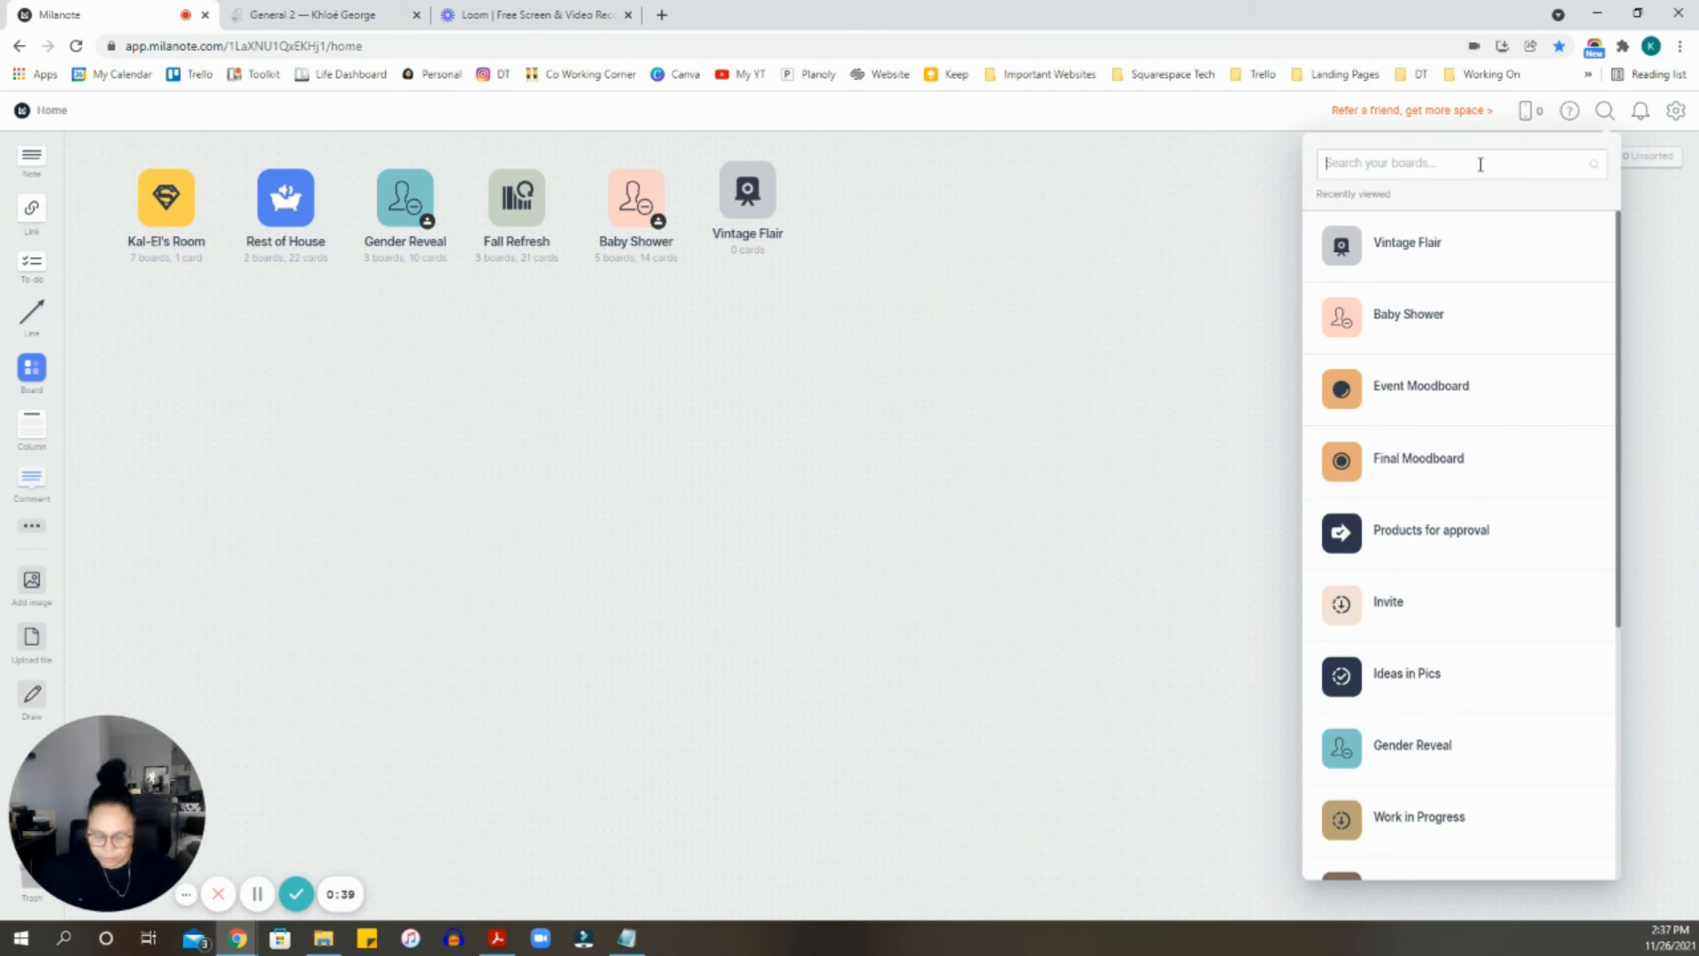
text(invite)
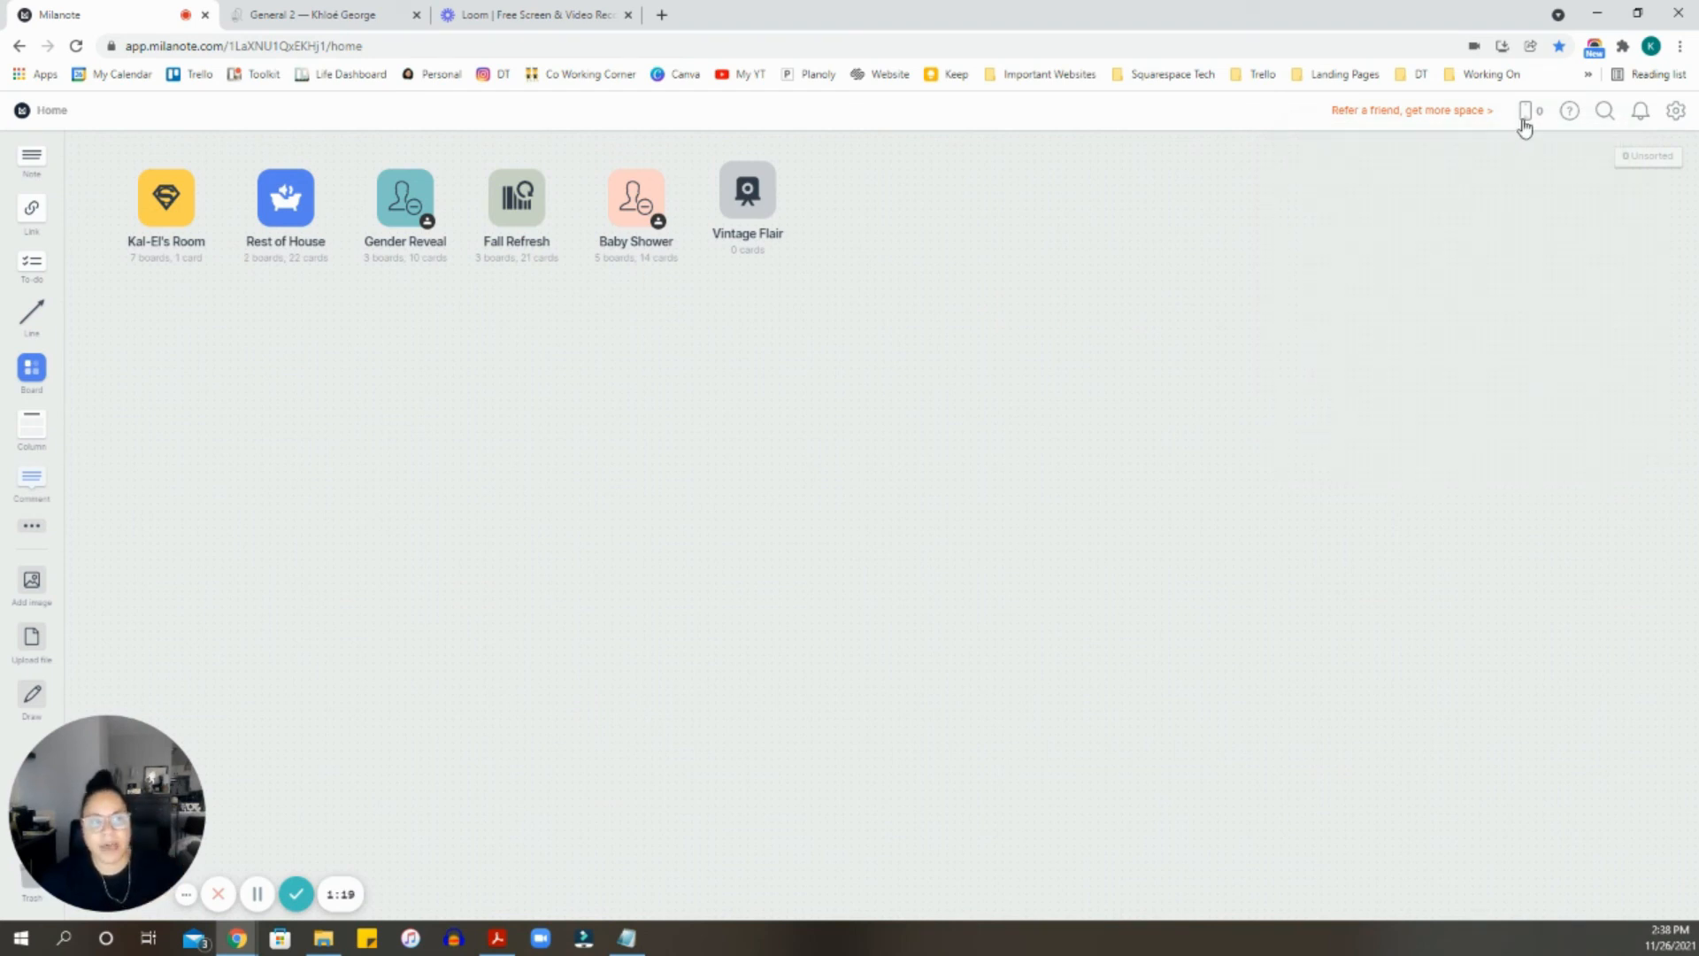
click(1523, 126)
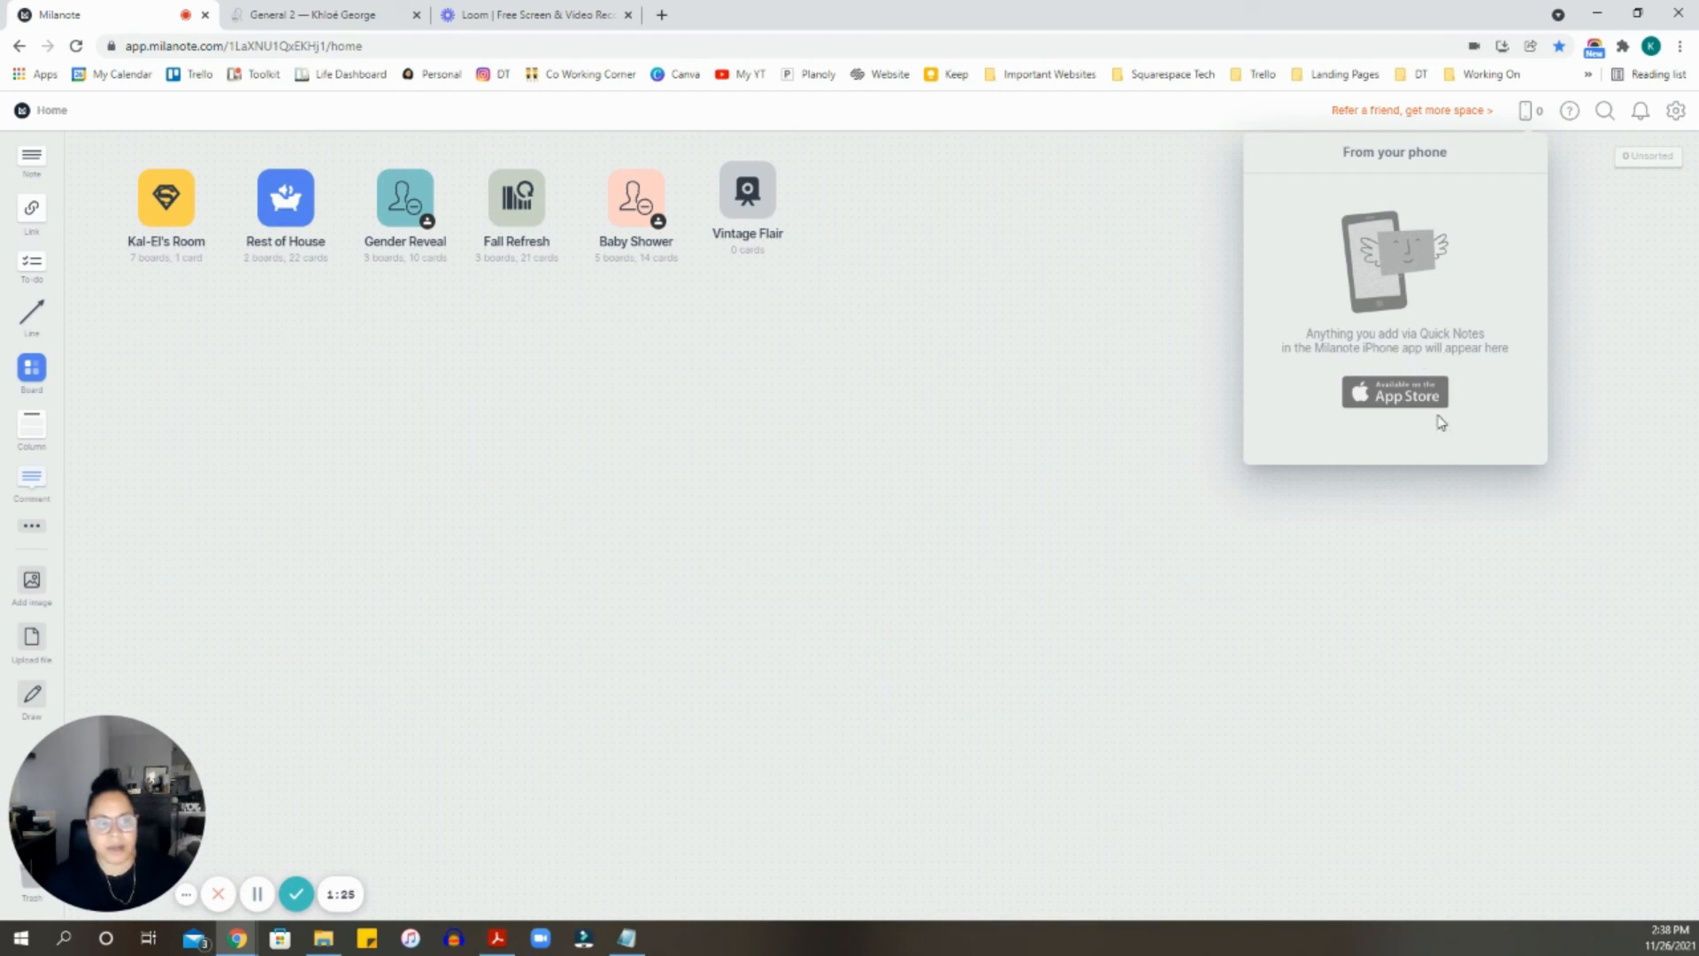
click(1175, 443)
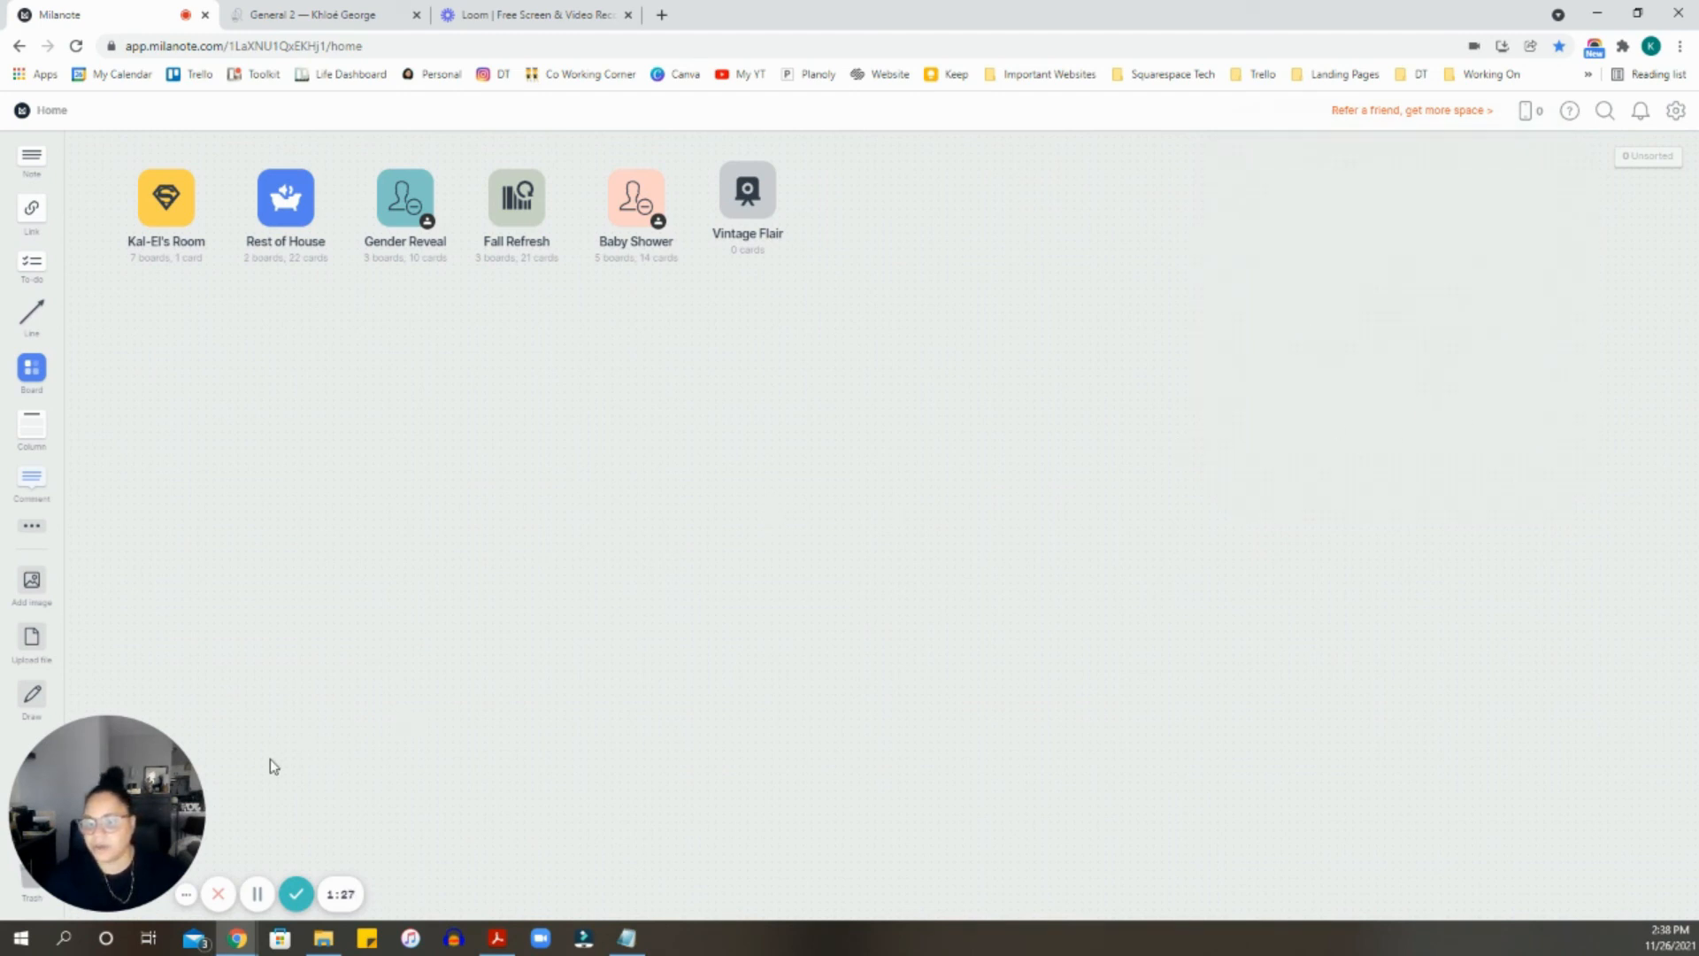
drag(215, 762, 1436, 705)
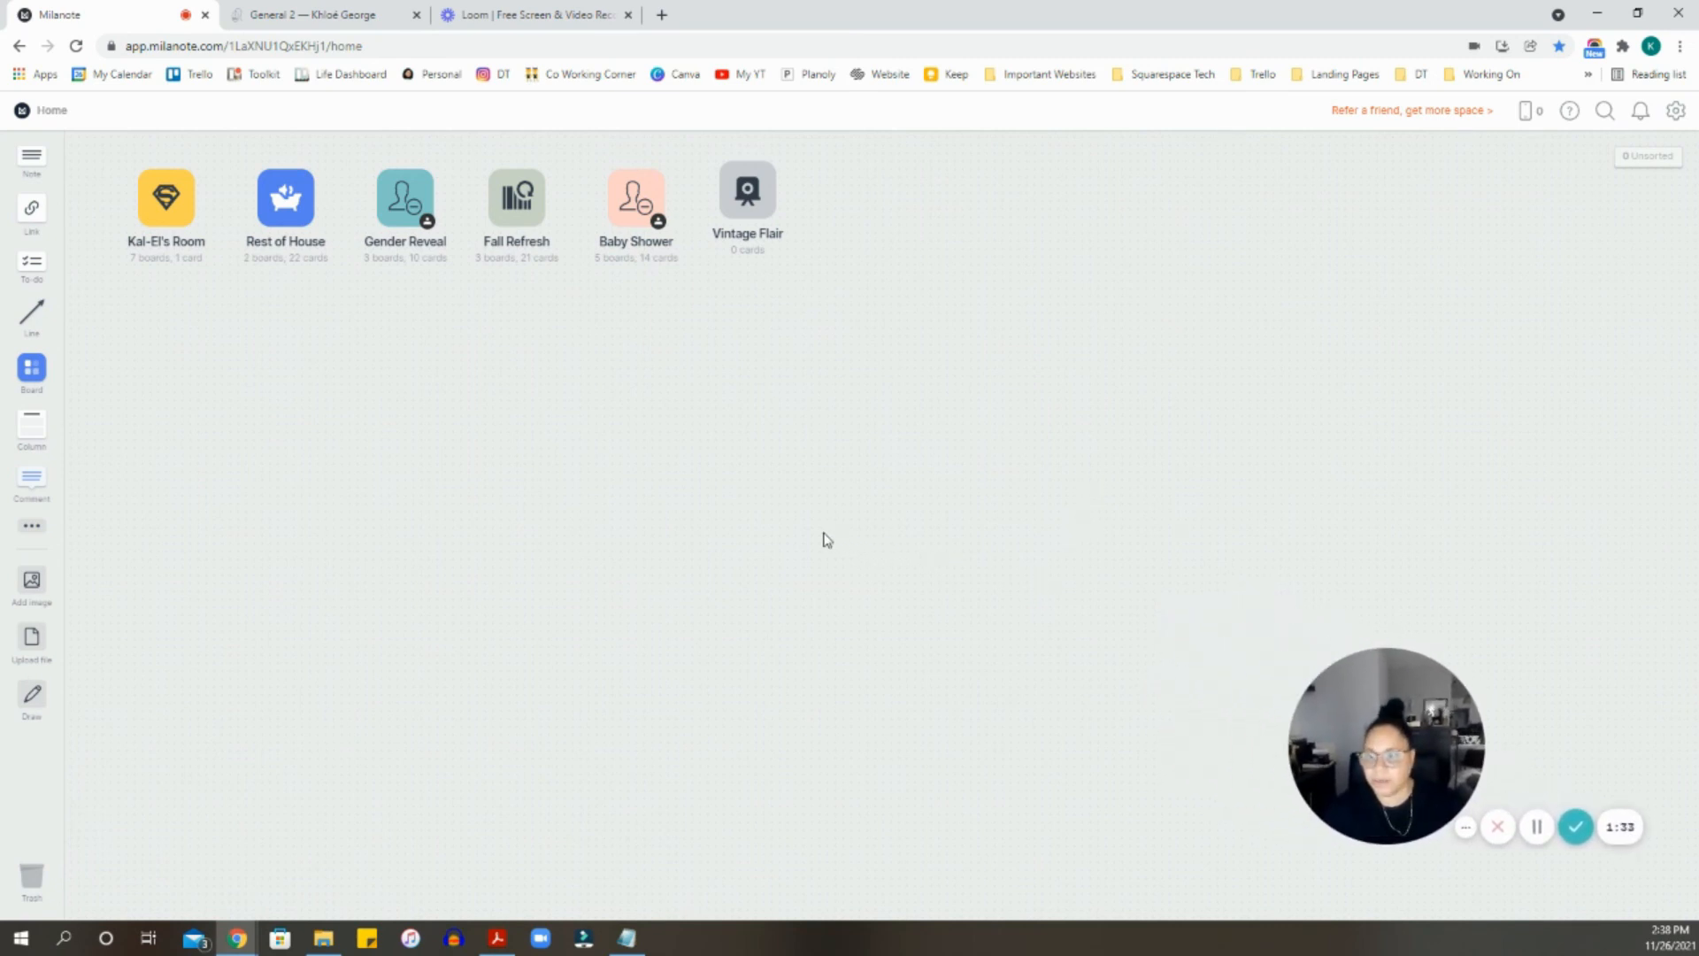